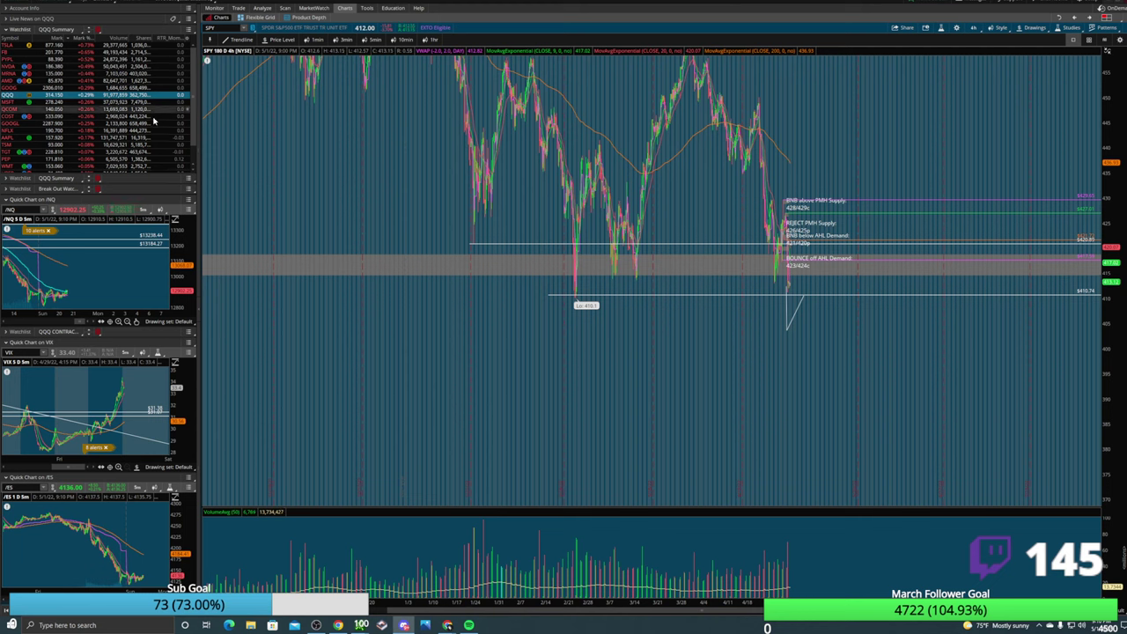
Clear all drawings from the SPY 4-hour chart.
{"action": "right_click", "coordinate": [643, 373]}
{"action": "left_click", "coordinate": [687, 455]}
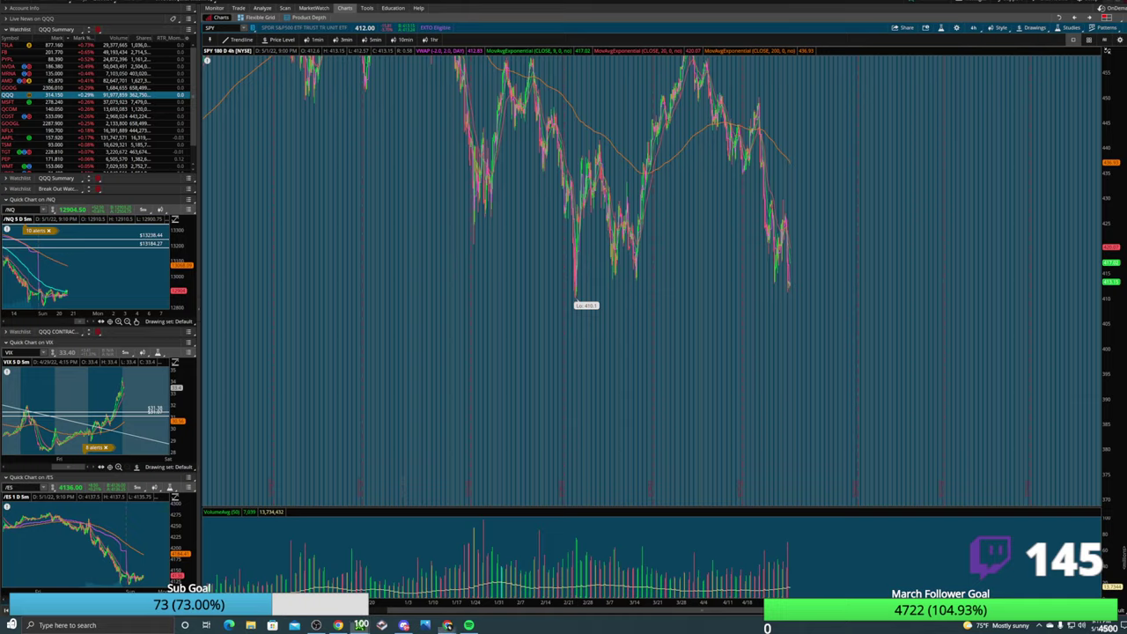
Switch to the Google Drive browser window, enlarge it and search the drive for "supply and demand".
{"action": "left_click", "coordinate": [448, 625]}
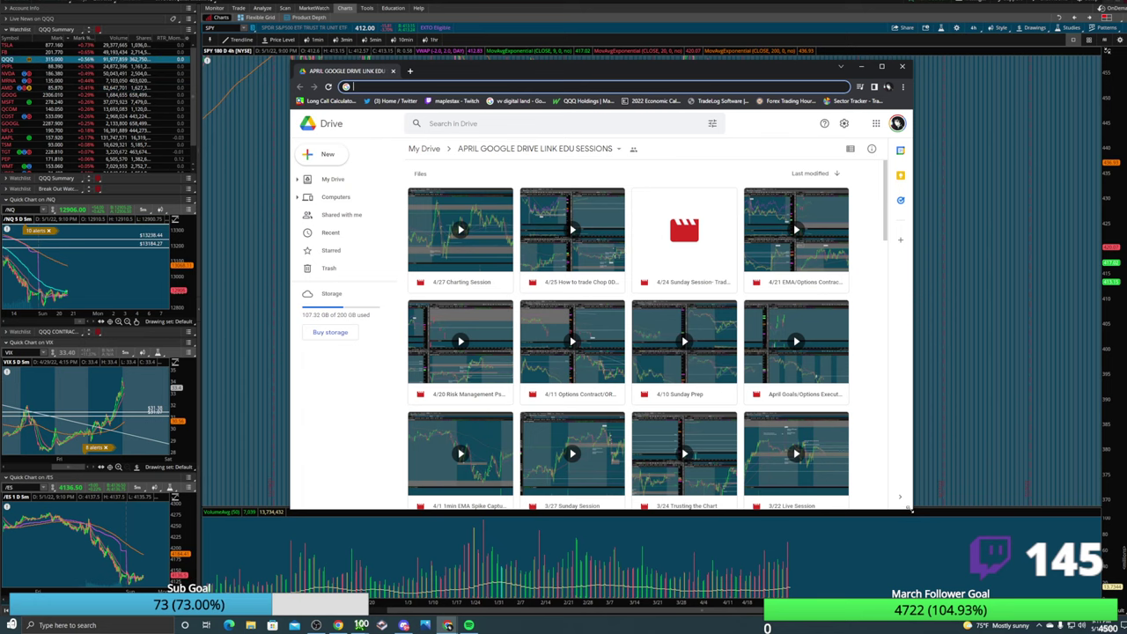
{"action": "left_click_drag", "start_coordinate": [912, 508], "coordinate": [984, 557]}
{"action": "scroll", "coordinate": [758, 338], "scroll_direction": "down", "scroll_amount": 1}
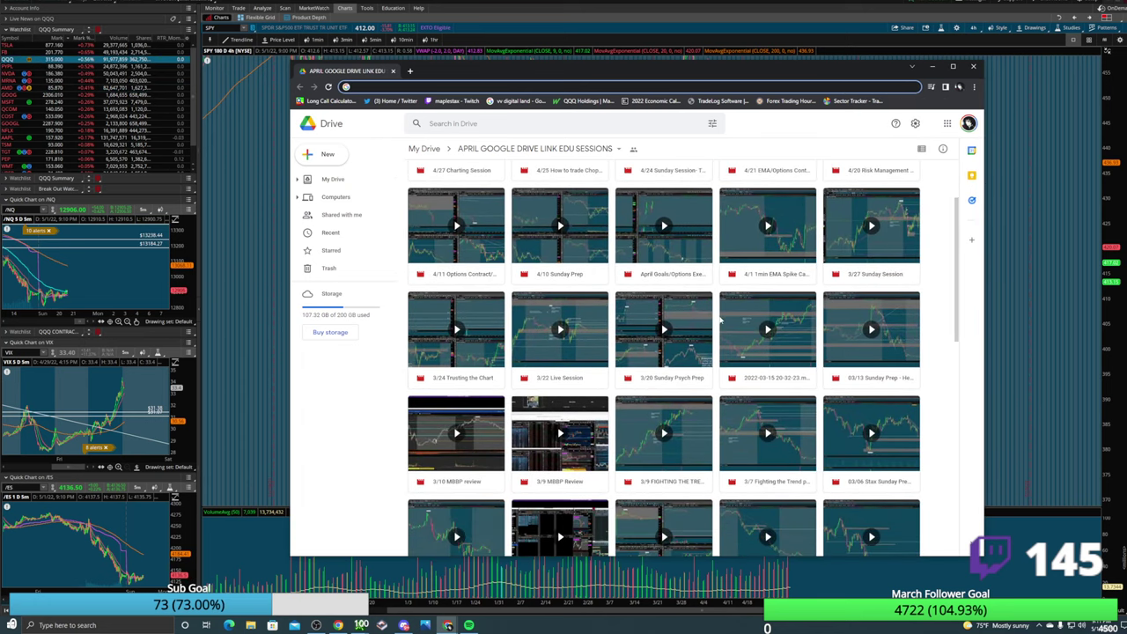
{"action": "left_click", "coordinate": [467, 125]}
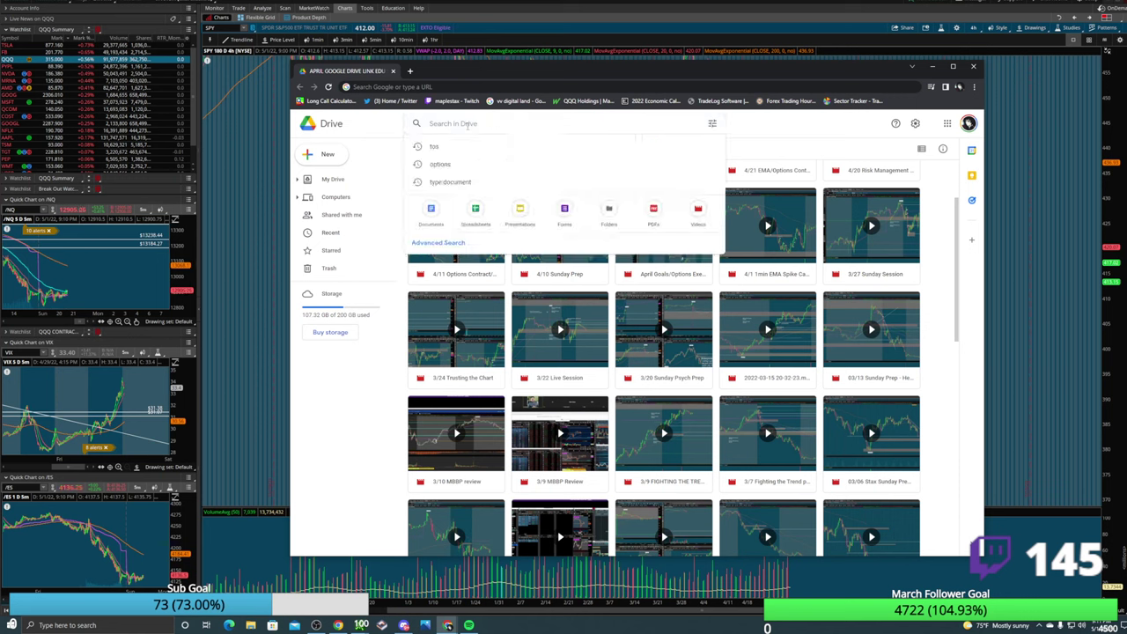
{"action": "type", "text": "supply a"}
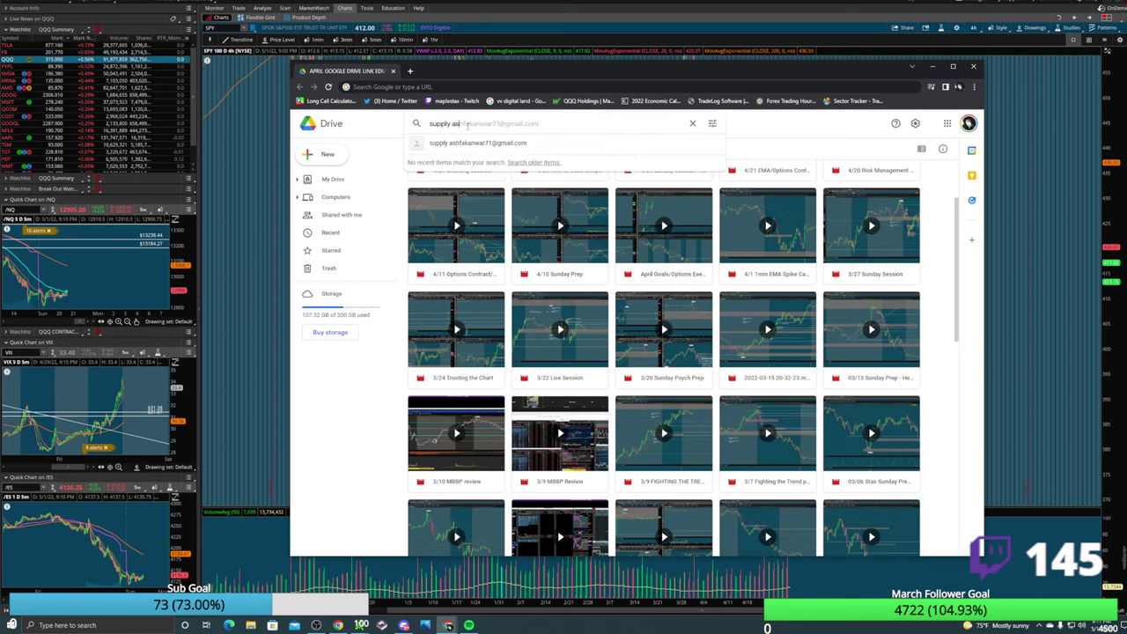
{"action": "type", "text": "nd demand"}
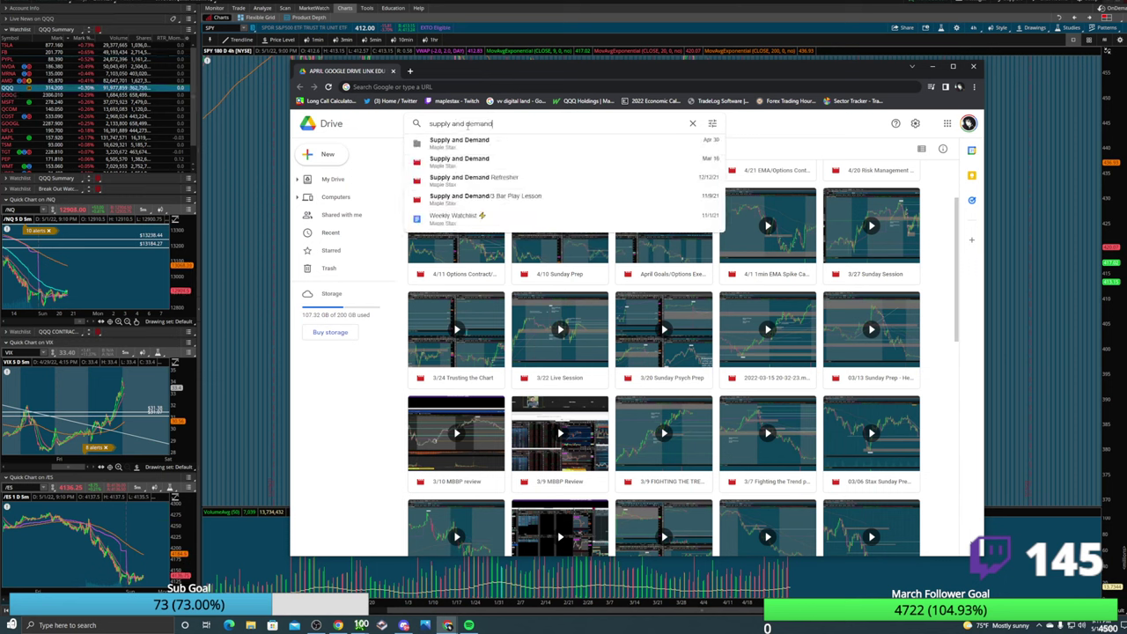
Search the drive for "options" instead and return to the education sessions folder.
{"action": "key", "text": "ctrl+a"}
{"action": "type", "text": "opti"}
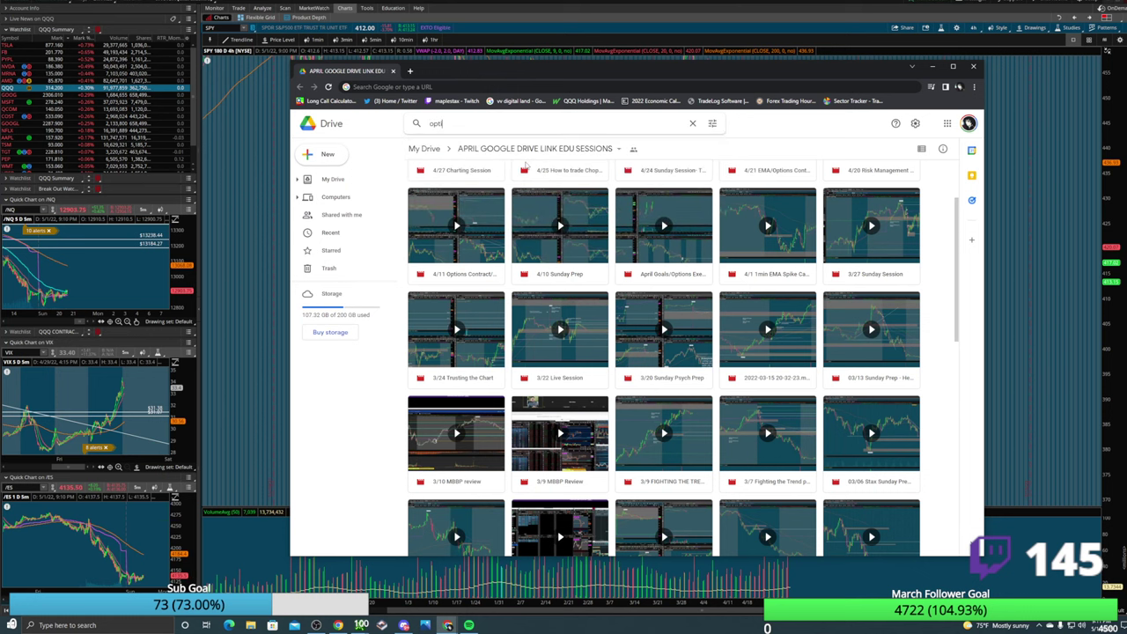
{"action": "type", "text": "ons"}
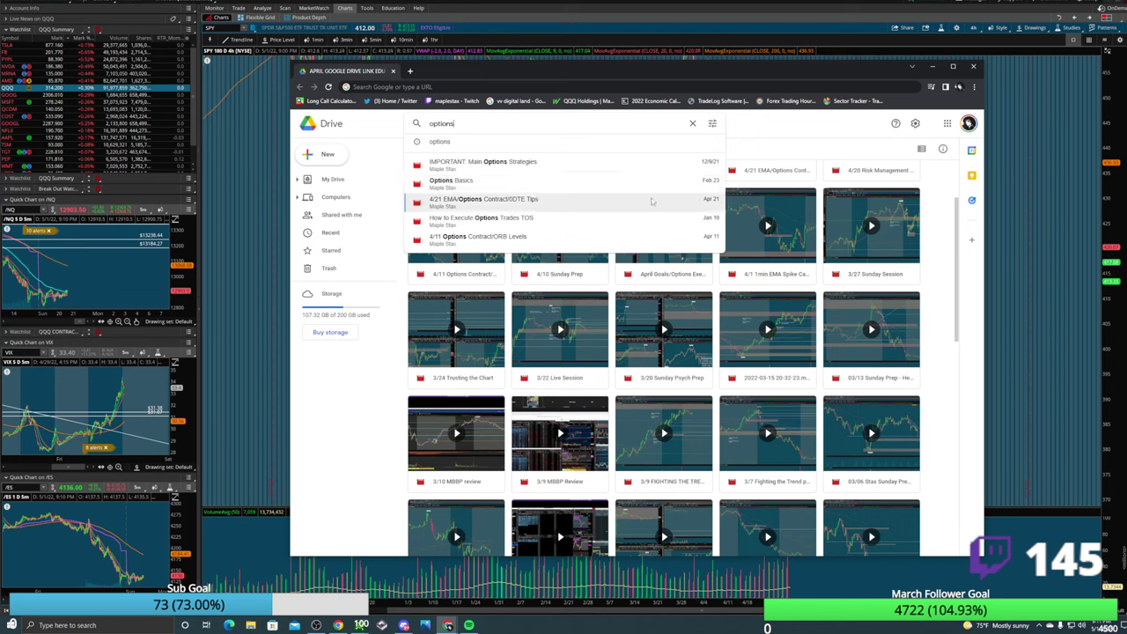
{"action": "key", "text": "super"}
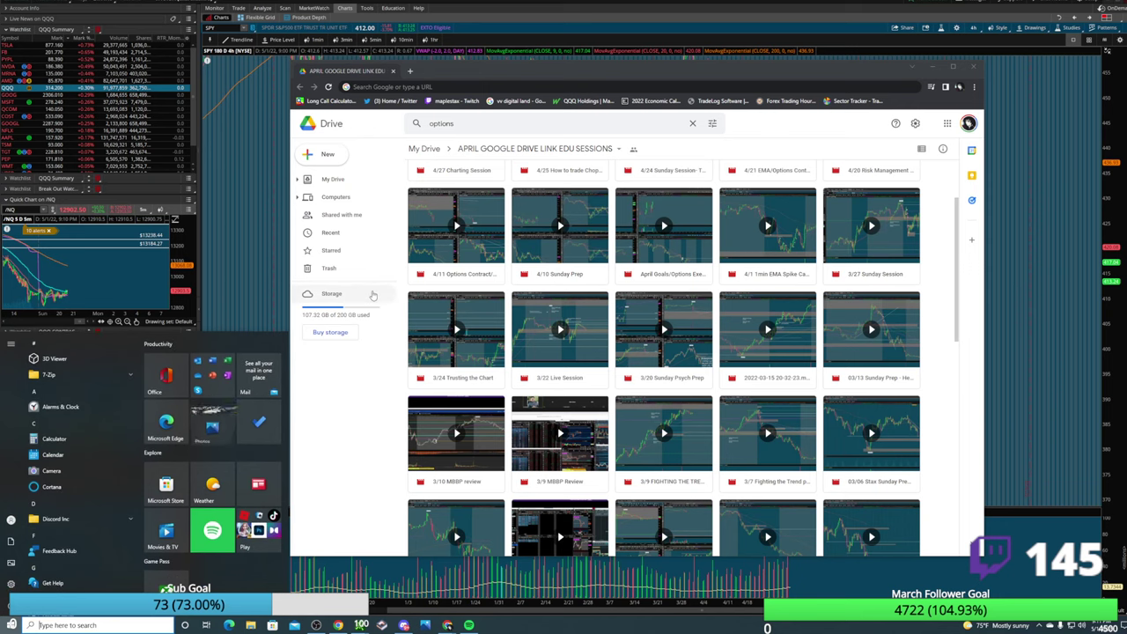
{"action": "key", "text": "Escape"}
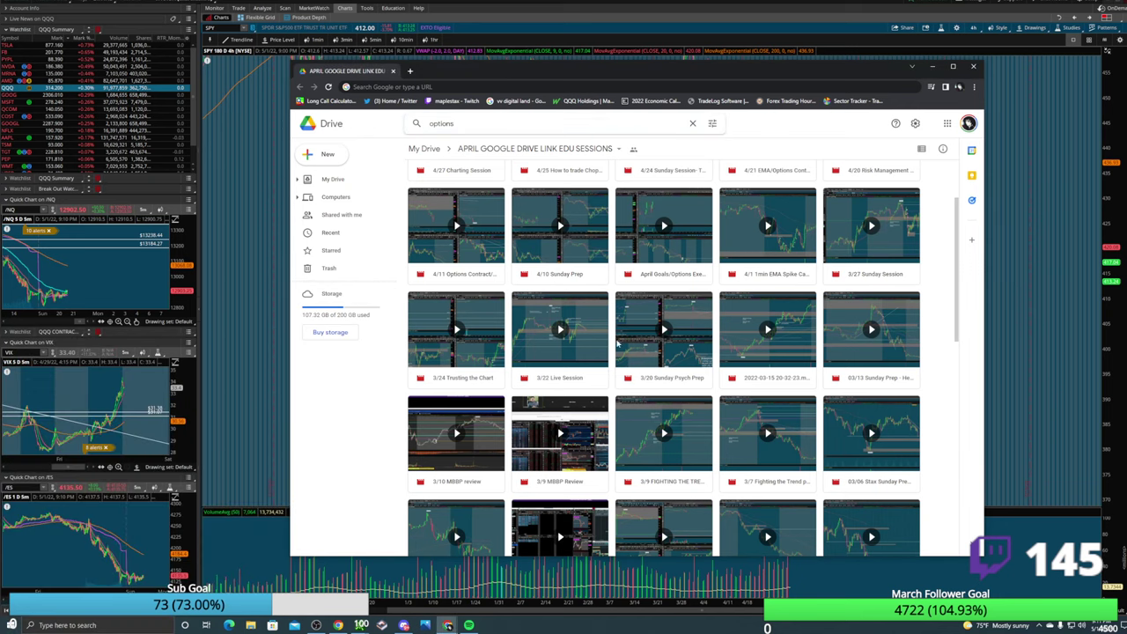
Look through the session recordings in the April EDU sessions folder, including the older ones, and close the browser.
{"action": "scroll", "coordinate": [719, 341], "scroll_direction": "down", "scroll_amount": 7}
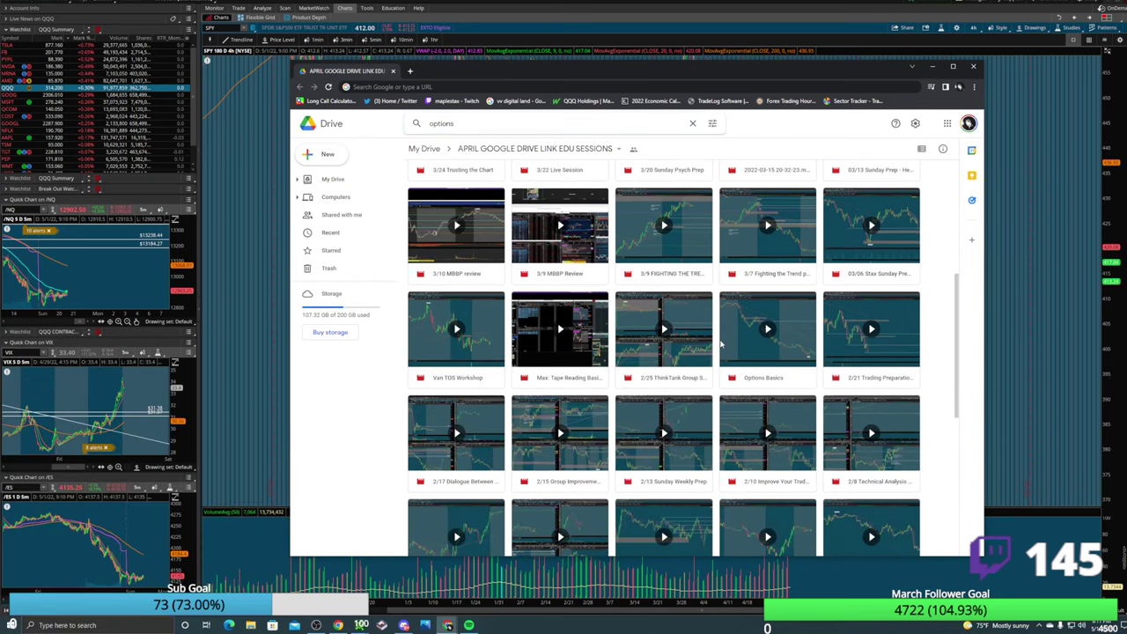
{"action": "scroll", "coordinate": [659, 319], "scroll_direction": "up", "scroll_amount": 1}
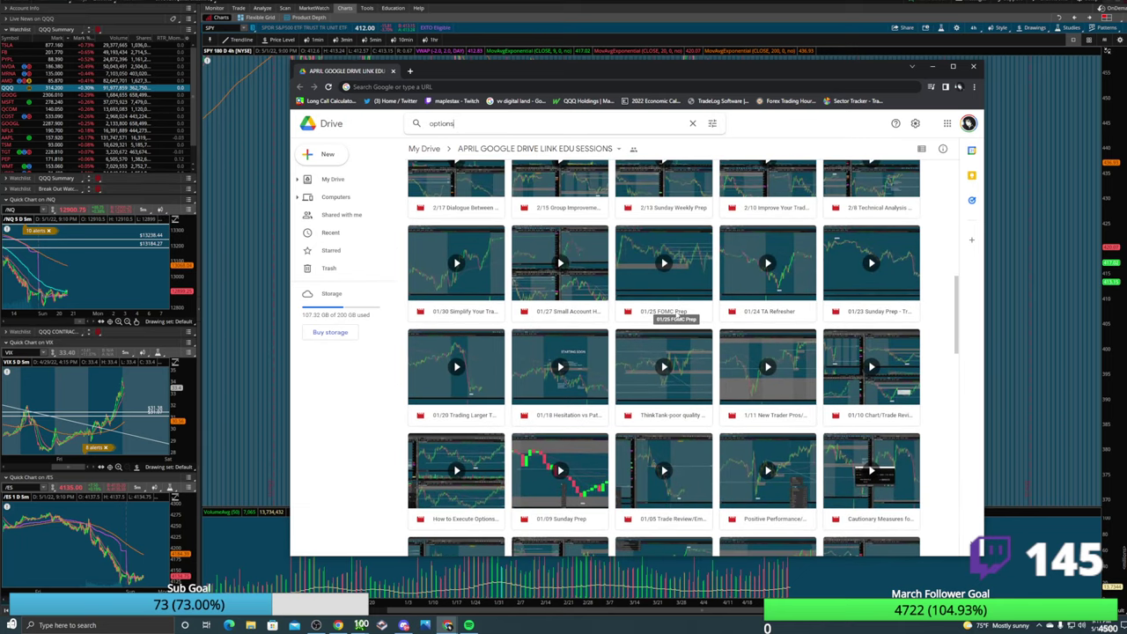
{"action": "scroll", "coordinate": [676, 312], "scroll_direction": "down", "scroll_amount": 2}
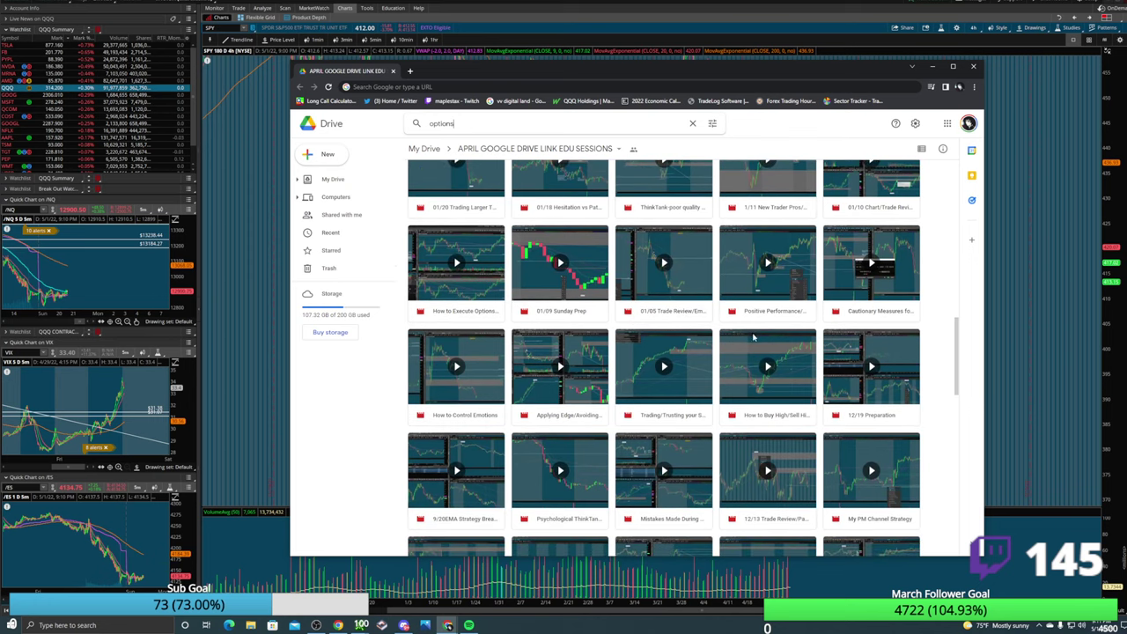
{"action": "scroll", "coordinate": [711, 421], "scroll_direction": "down", "scroll_amount": 2}
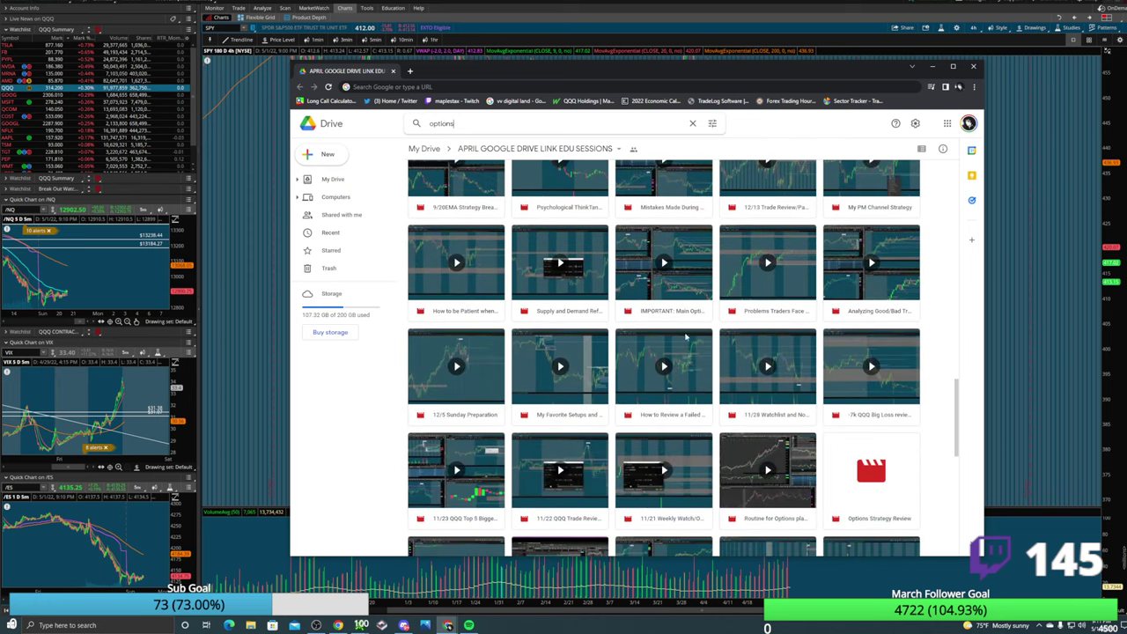
{"action": "left_click", "coordinate": [972, 66]}
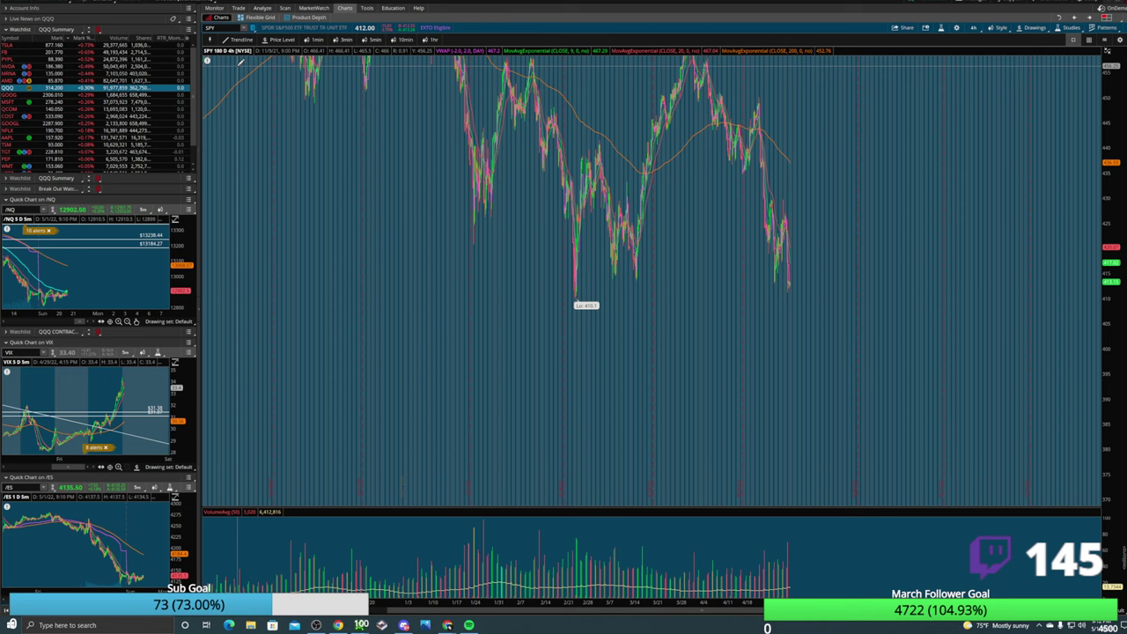
Switch the SPY chart to the 5-minute timeframe and place an arrow at the sharp drop around 11:55 AM.
{"action": "left_click", "coordinate": [373, 39]}
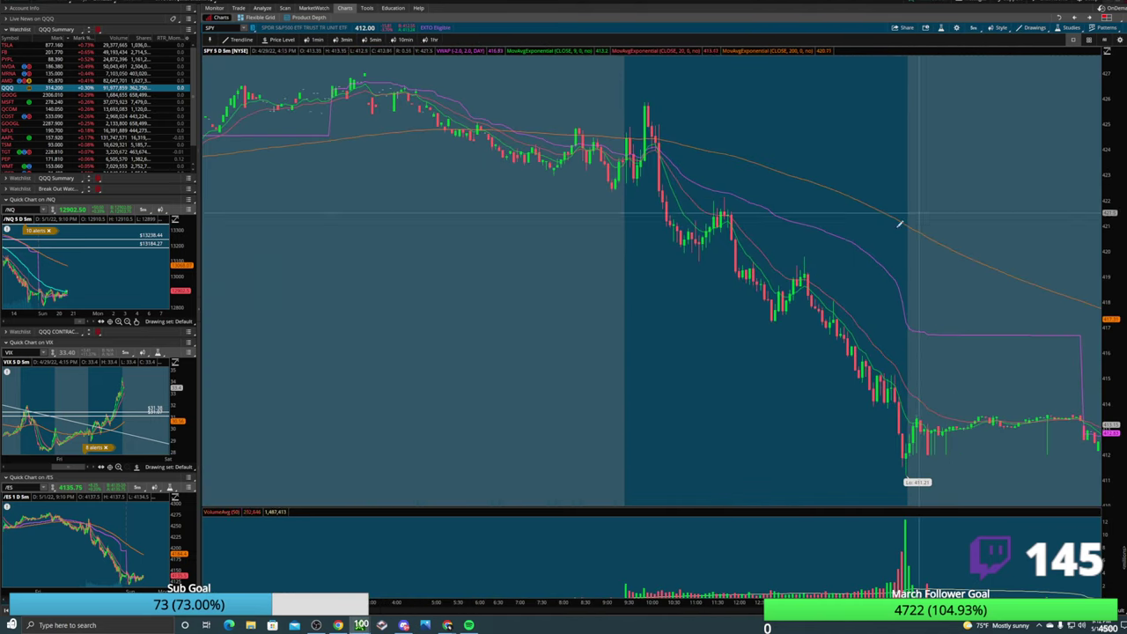
{"action": "middle_click", "coordinate": [698, 214]}
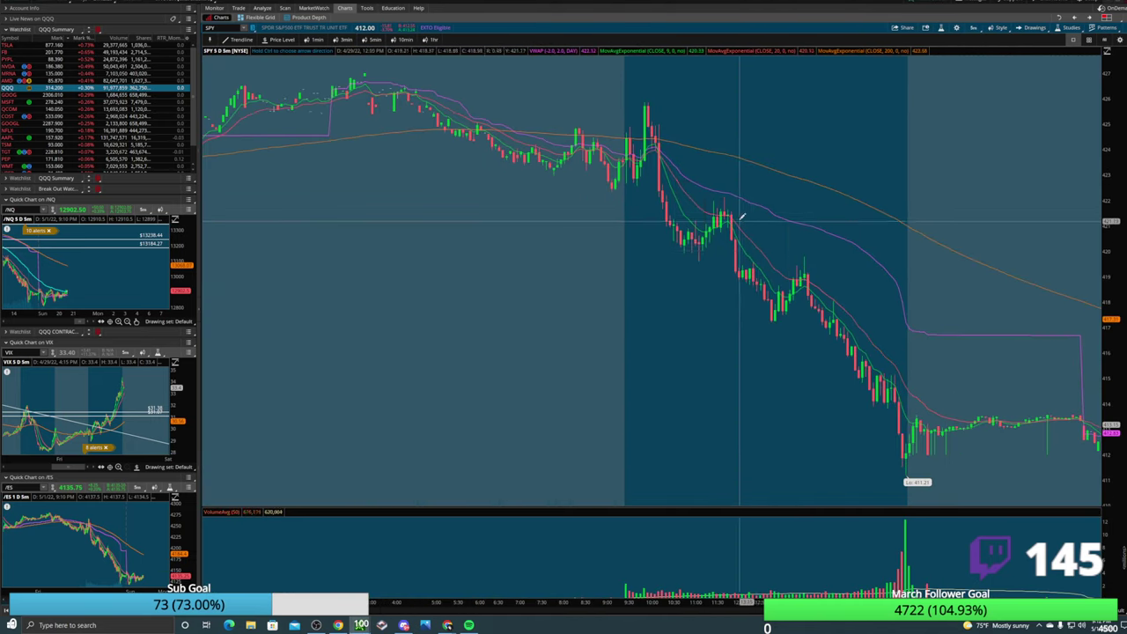
{"action": "scroll", "coordinate": [704, 229], "scroll_direction": "down", "scroll_amount": 3}
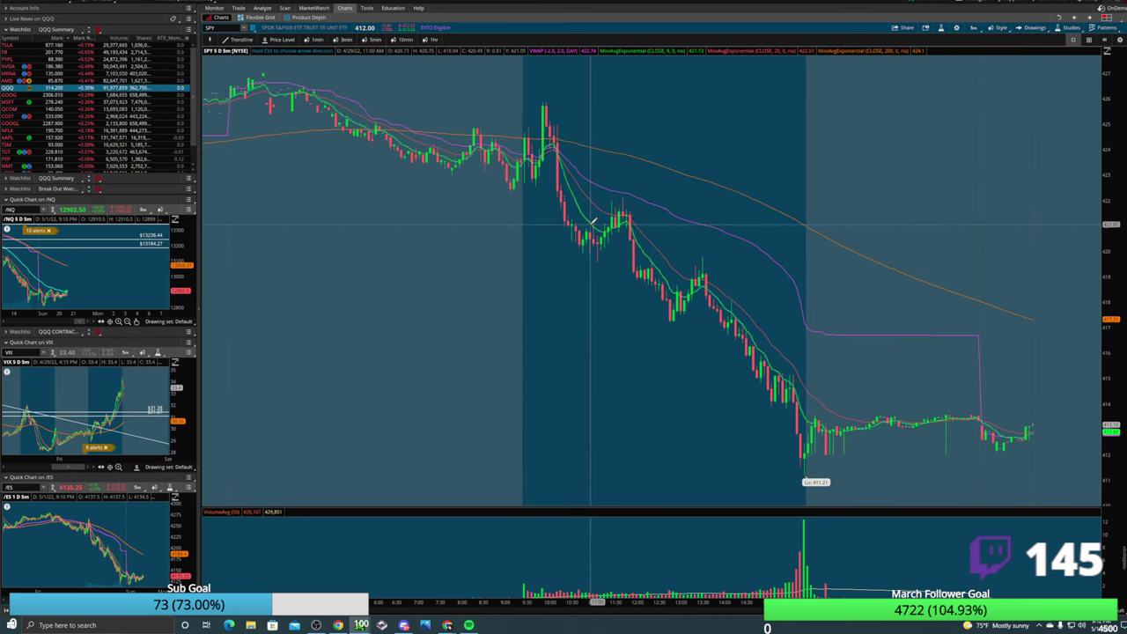
{"action": "left_click", "coordinate": [638, 263]}
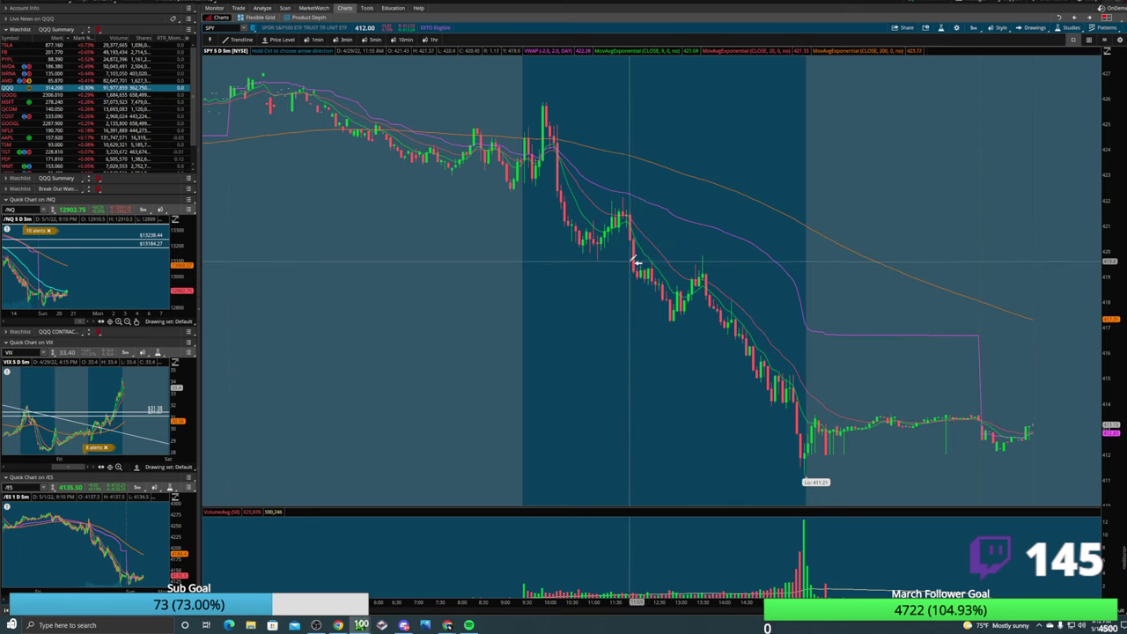
Draw a descending trendline from the arrow at the drop to the low near 12:50 PM and mark that low with an arrow.
{"action": "scroll", "coordinate": [627, 263], "scroll_direction": "up", "scroll_amount": 3}
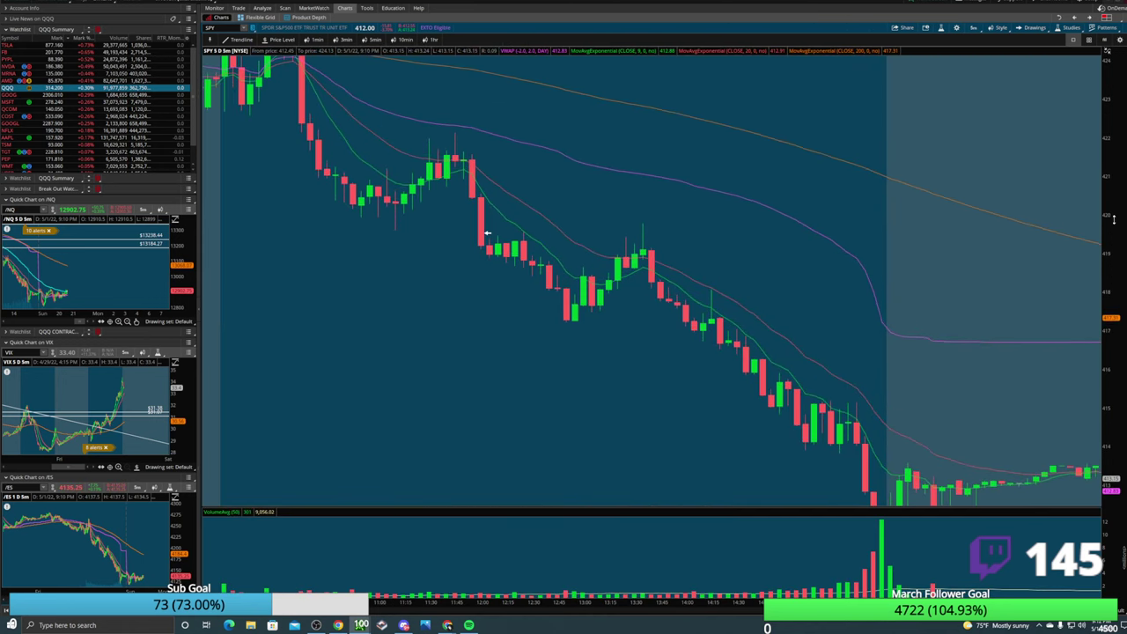
{"action": "middle_click", "coordinate": [519, 236]}
{"action": "middle_click", "coordinate": [488, 246]}
{"action": "left_click", "coordinate": [492, 279]}
{"action": "left_click", "coordinate": [564, 327]}
{"action": "middle_click", "coordinate": [570, 335]}
{"action": "left_click", "coordinate": [572, 385]}
{"action": "left_click", "coordinate": [588, 317]}
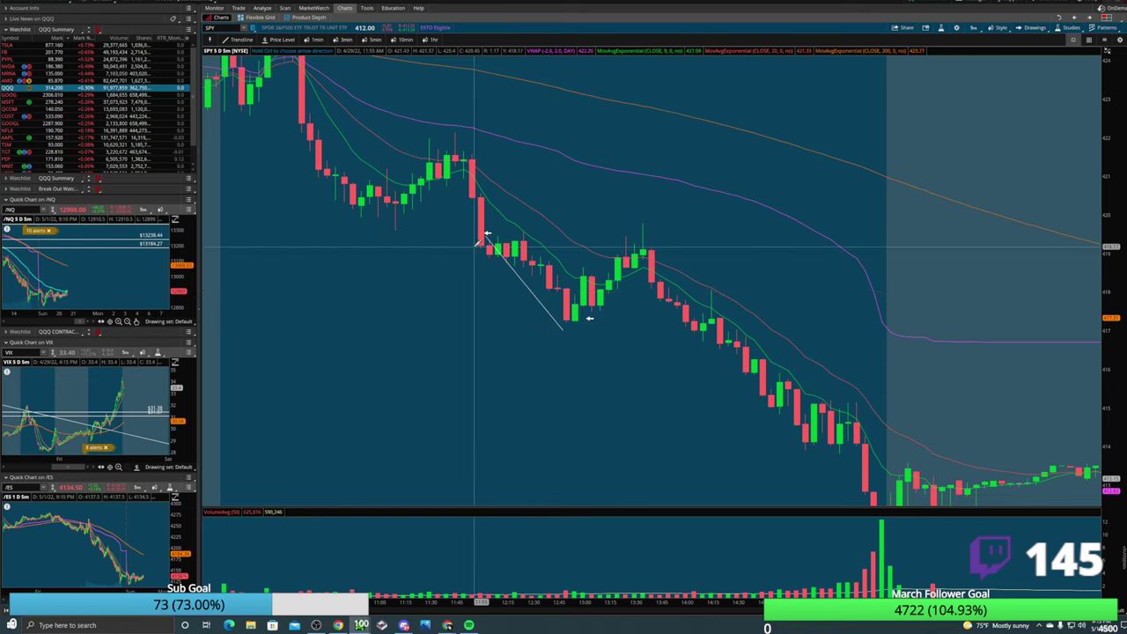
Draw a rising trendline from the 12:50 PM low to the 1:35 PM high, placing arrows at that high and at the first bounce.
{"action": "left_click", "coordinate": [566, 328]}
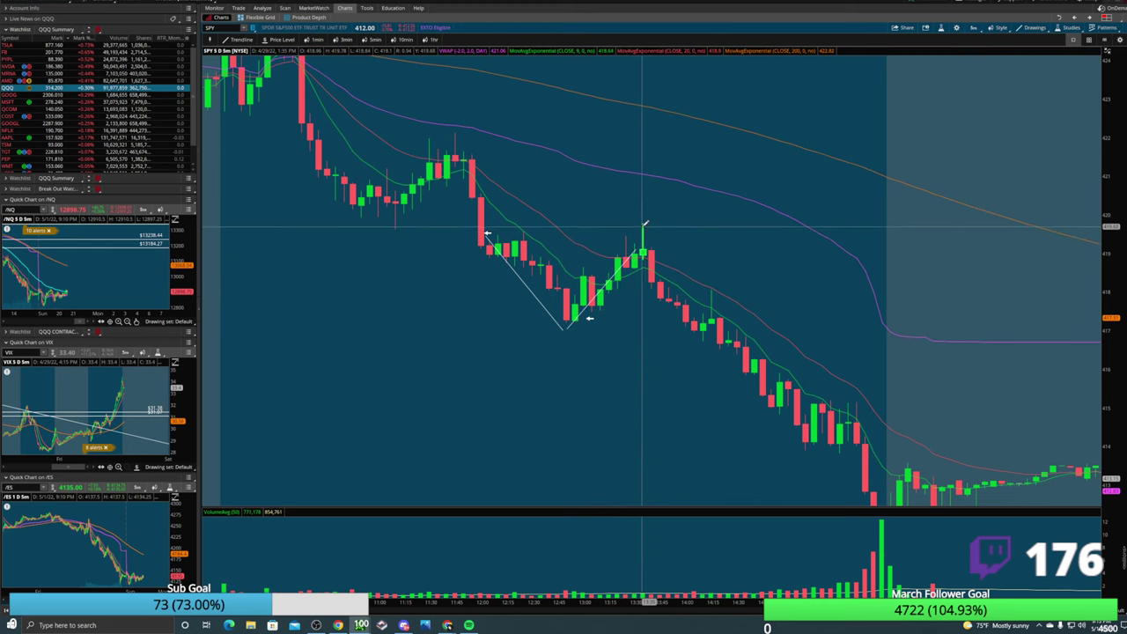
{"action": "left_click", "coordinate": [642, 245]}
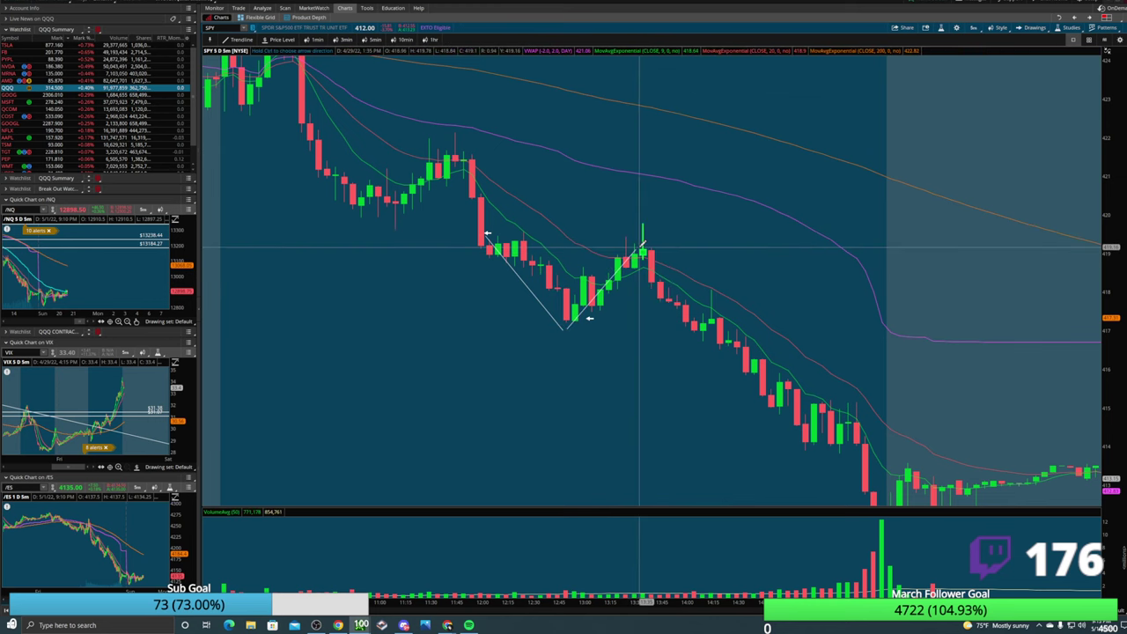
{"action": "middle_click", "coordinate": [586, 291]}
{"action": "left_click", "coordinate": [591, 340]}
{"action": "left_click", "coordinate": [588, 280]}
Draw a small ellipse around the low where the two trendlines meet.
{"action": "left_click", "coordinate": [583, 315]}
{"action": "middle_click", "coordinate": [588, 317]}
{"action": "left_click", "coordinate": [566, 327]}
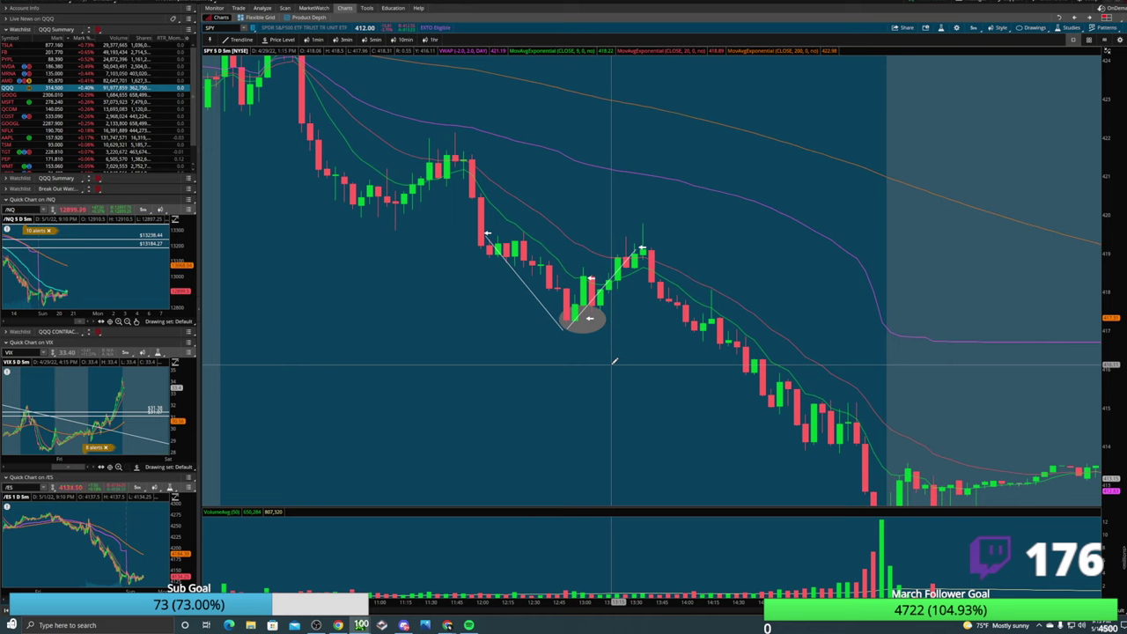
Add a horizontal price level at $418.02, just above the circled low.
{"action": "middle_click", "coordinate": [511, 291]}
{"action": "left_click", "coordinate": [513, 291]}
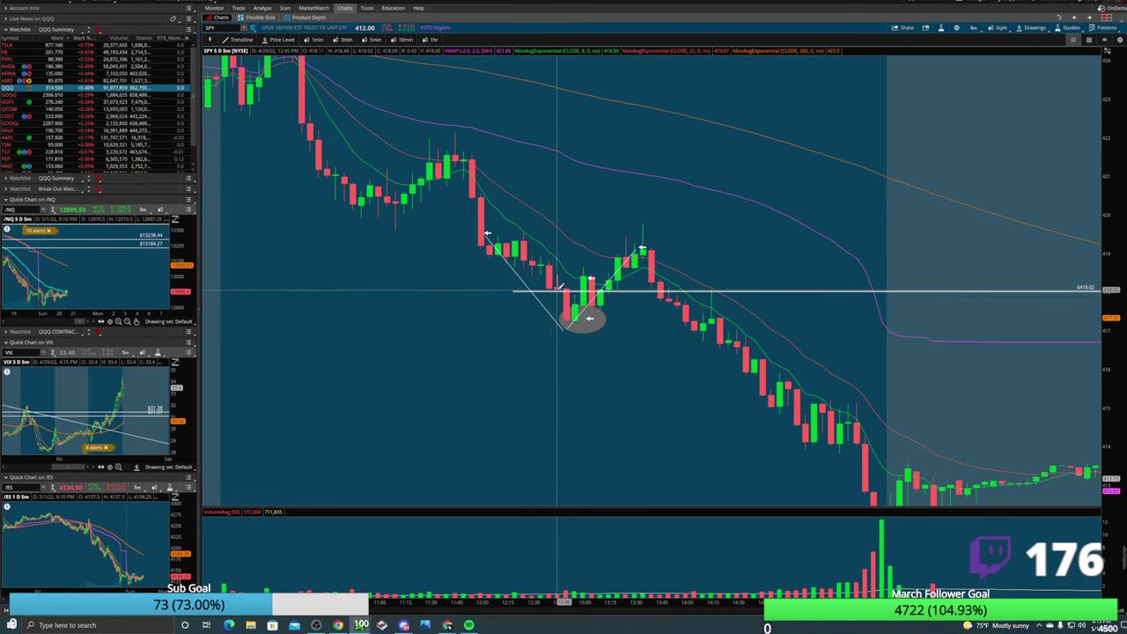
{"action": "middle_click", "coordinate": [521, 299]}
{"action": "left_click_drag", "start_coordinate": [519, 294], "coordinate": [476, 264]}
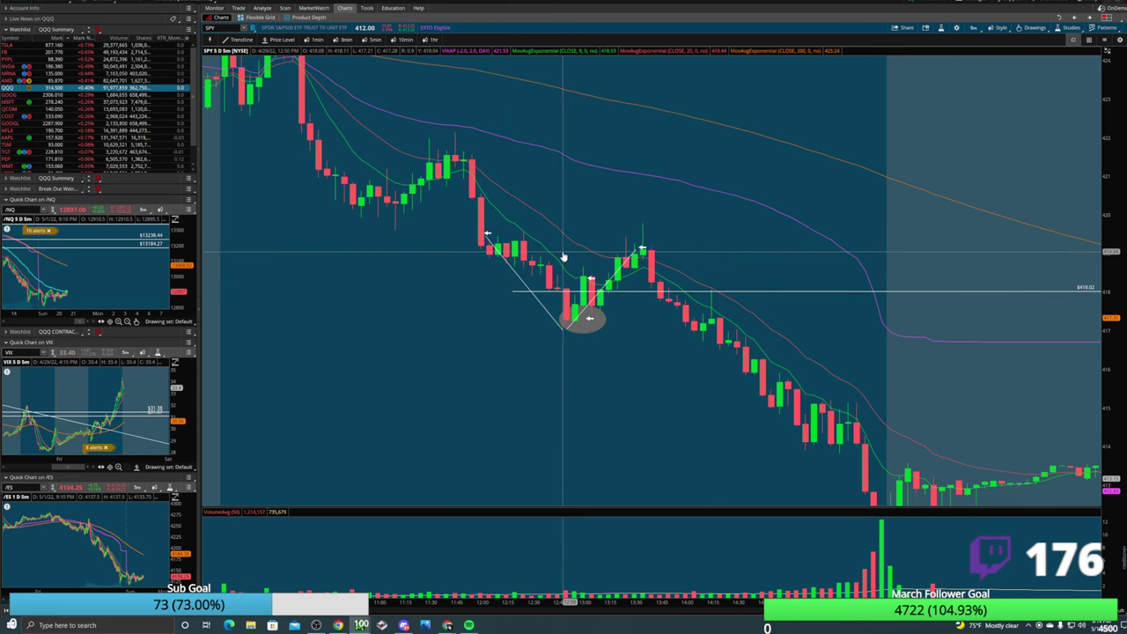
Draw a rectangle over the consolidation candles after the drop, spanning about 418.86 to 419.45.
{"action": "right_click", "coordinate": [515, 236]}
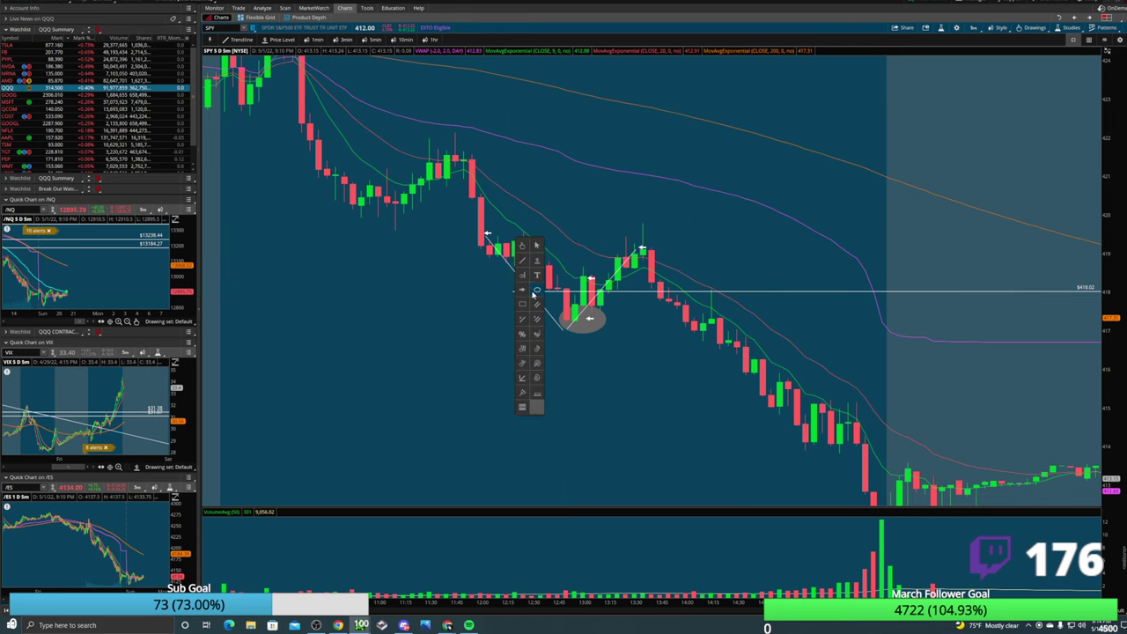
{"action": "left_click", "coordinate": [522, 303]}
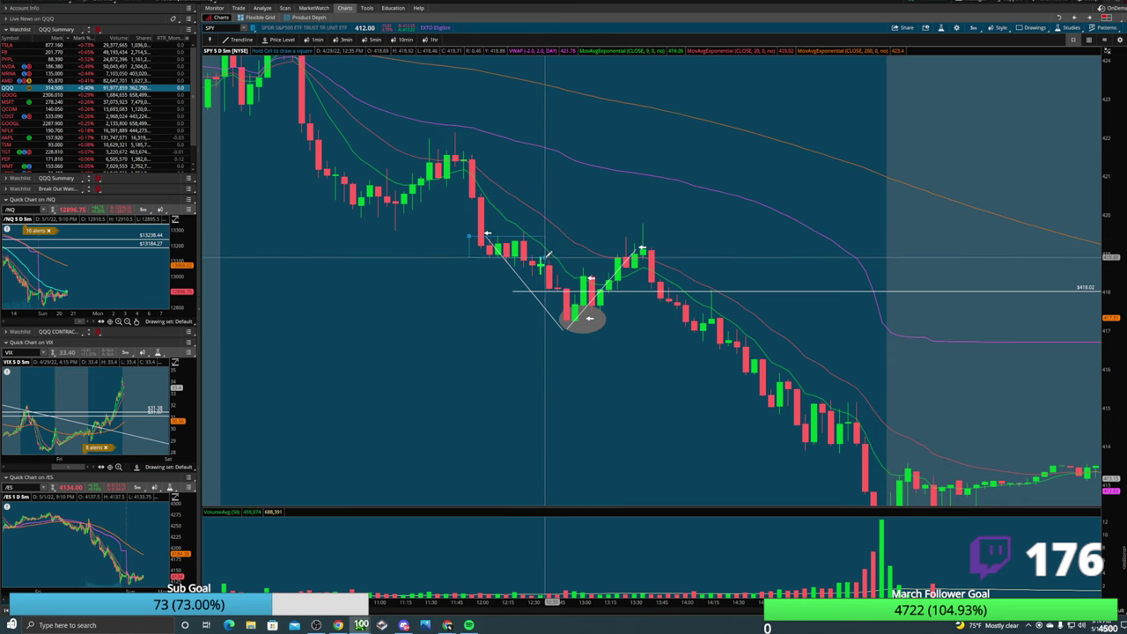
{"action": "left_click_drag", "start_coordinate": [473, 234], "coordinate": [546, 260]}
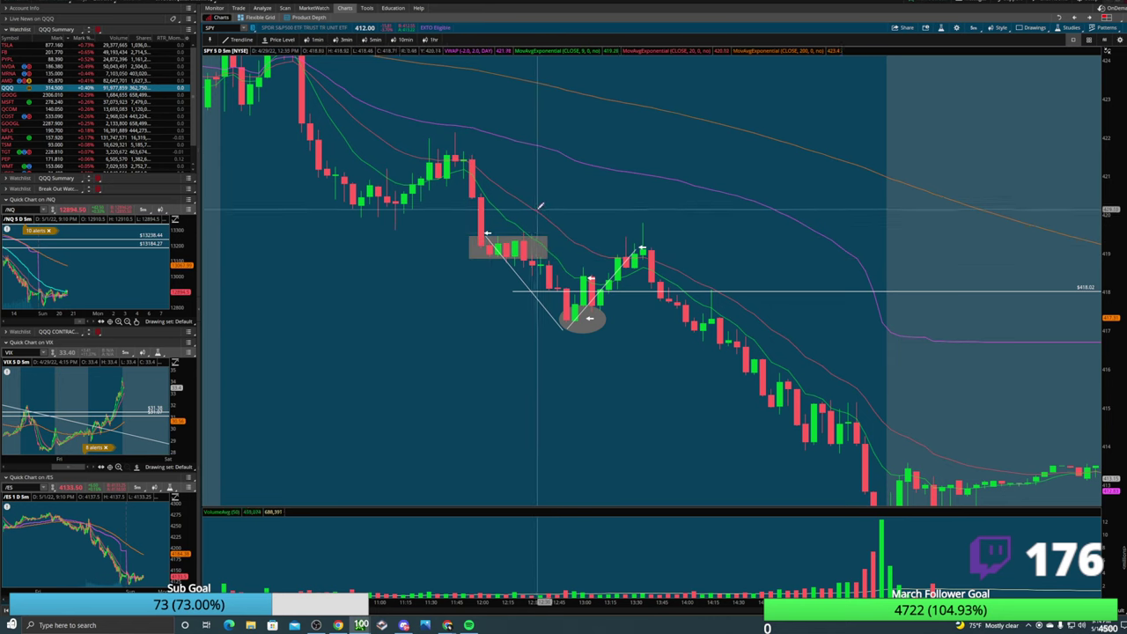
Extend the rectangle across the whole chart by setting its bottom right date to 05/02/2022 and its top left date earlier.
{"action": "right_click", "coordinate": [507, 249]}
{"action": "left_click", "coordinate": [534, 255]}
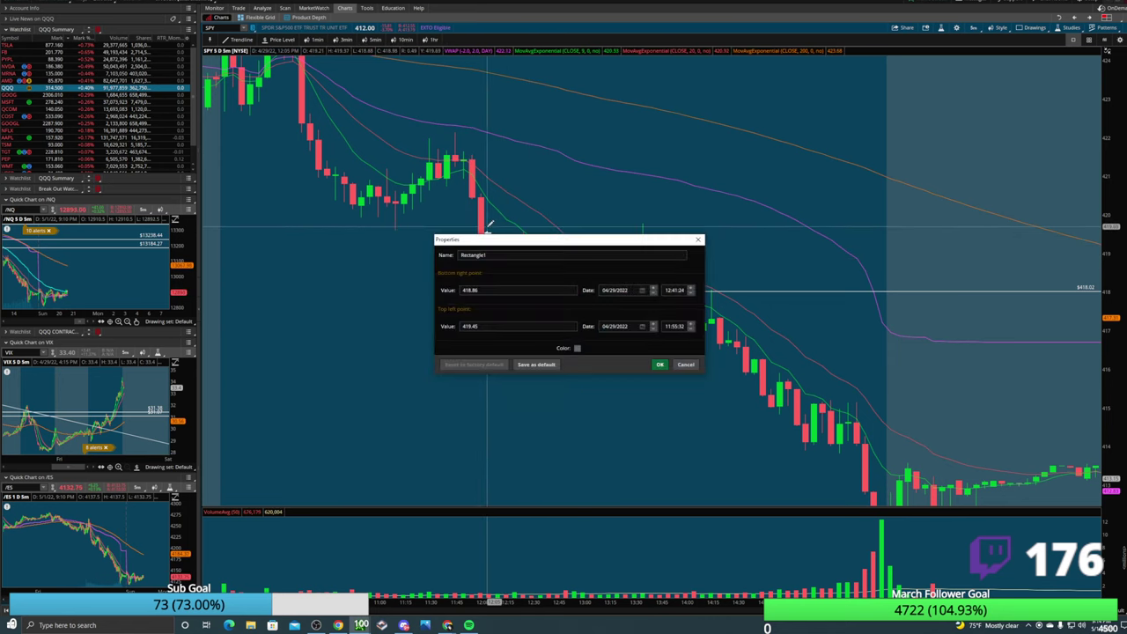
{"action": "left_click", "coordinate": [660, 363]}
{"action": "middle_click", "coordinate": [588, 261]}
{"action": "double_click", "coordinate": [586, 248]}
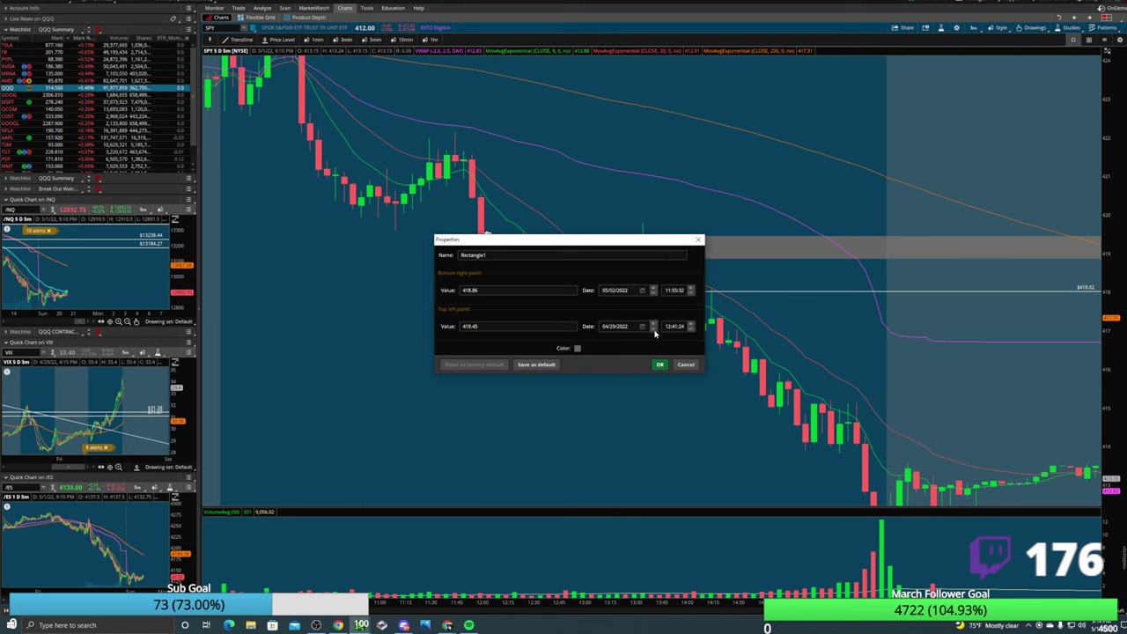
{"action": "left_click", "coordinate": [660, 364]}
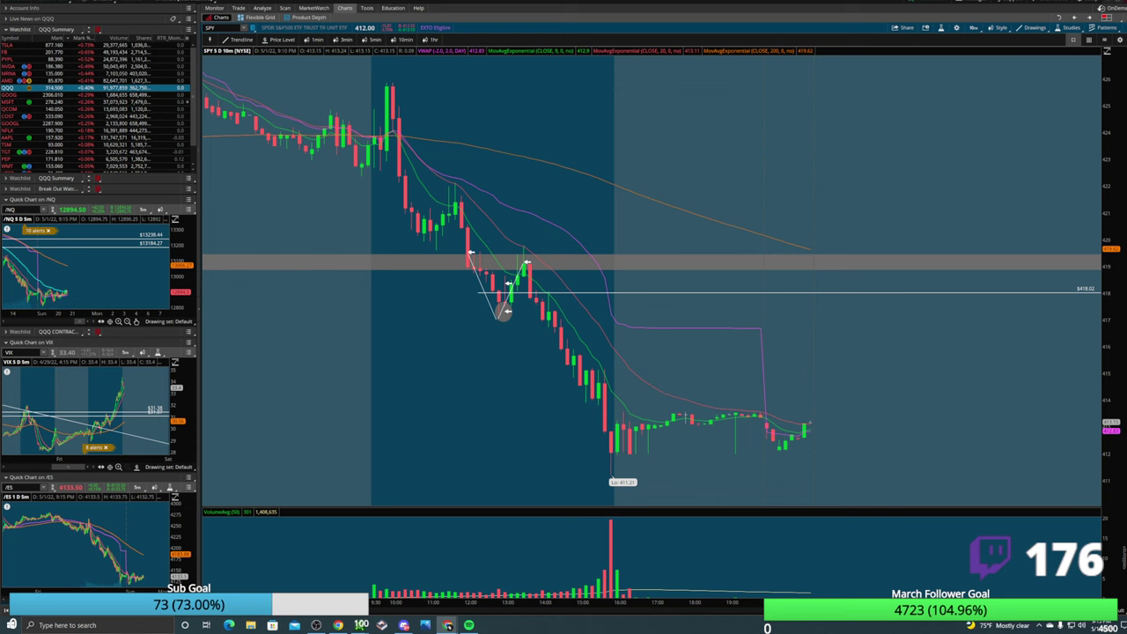
Switch to the #HouseOfStax tweet in the browser and view its trading video in full screen.
{"action": "key", "text": "alt+Tab"}
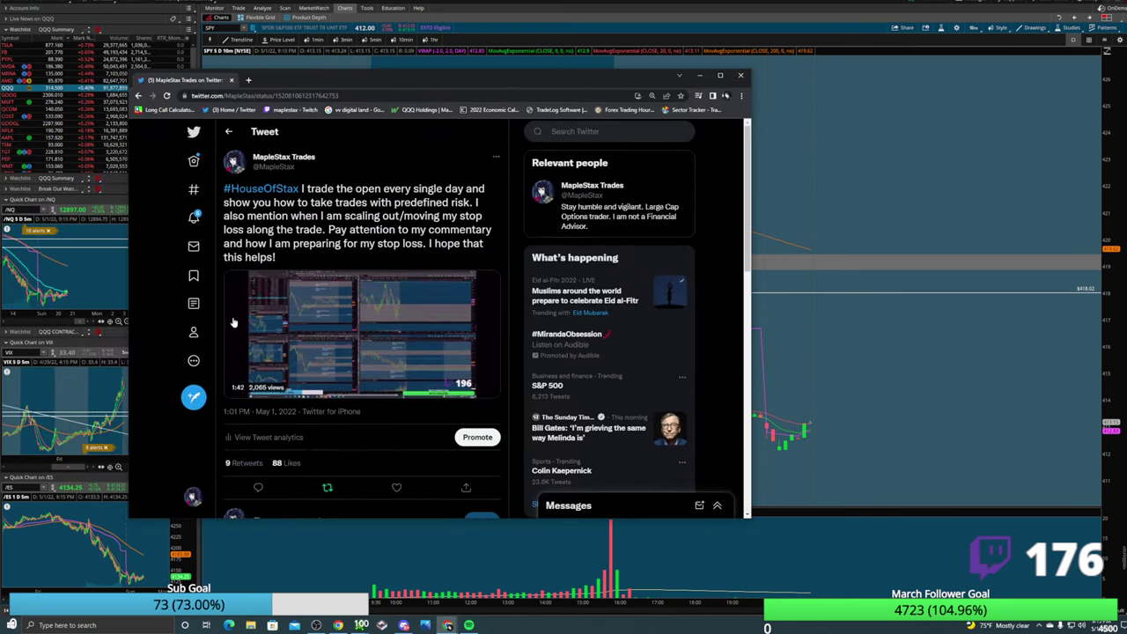
{"action": "mouse_move", "coordinate": [483, 388]}
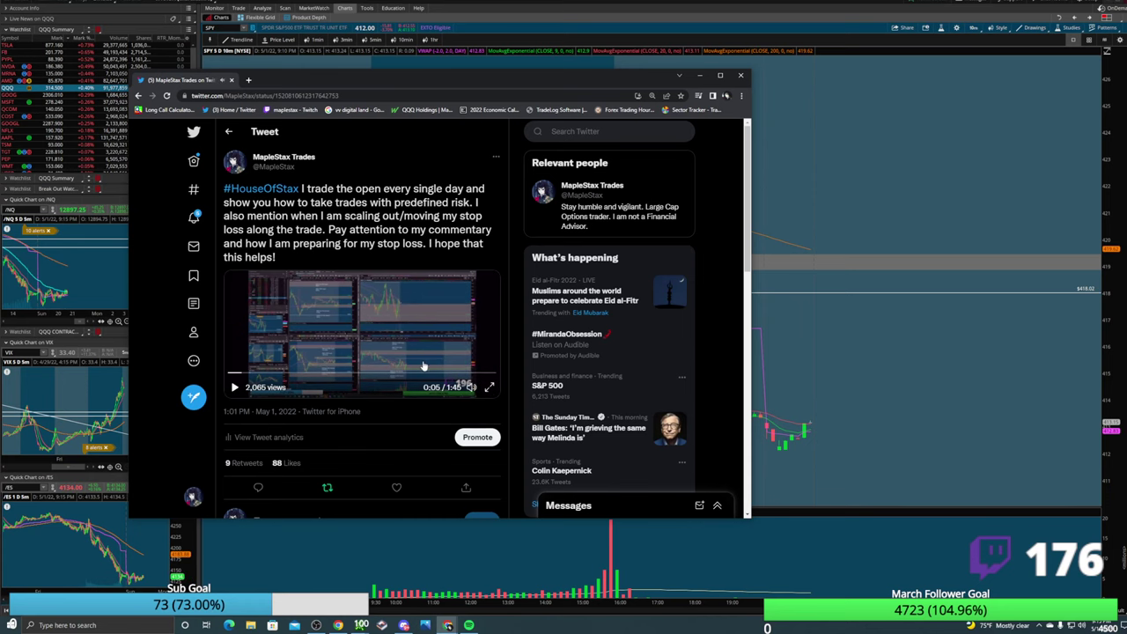
{"action": "left_click", "coordinate": [488, 386]}
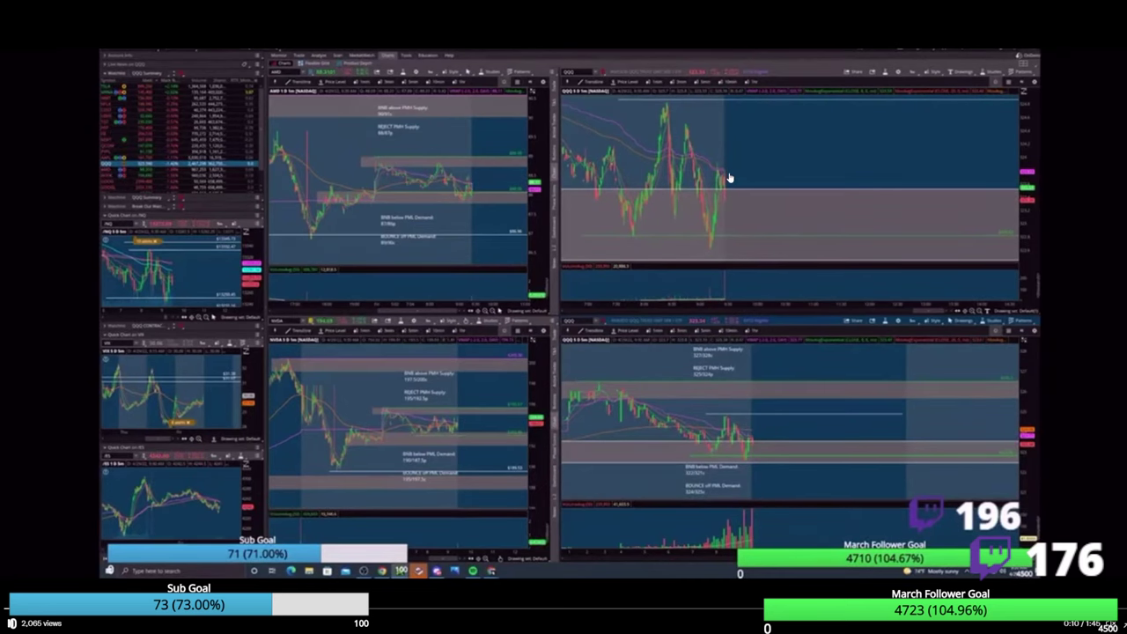
Replay the tweet's trading video in full screen once more, exit it and move the browser window off the chart.
{"action": "key", "text": "Escape"}
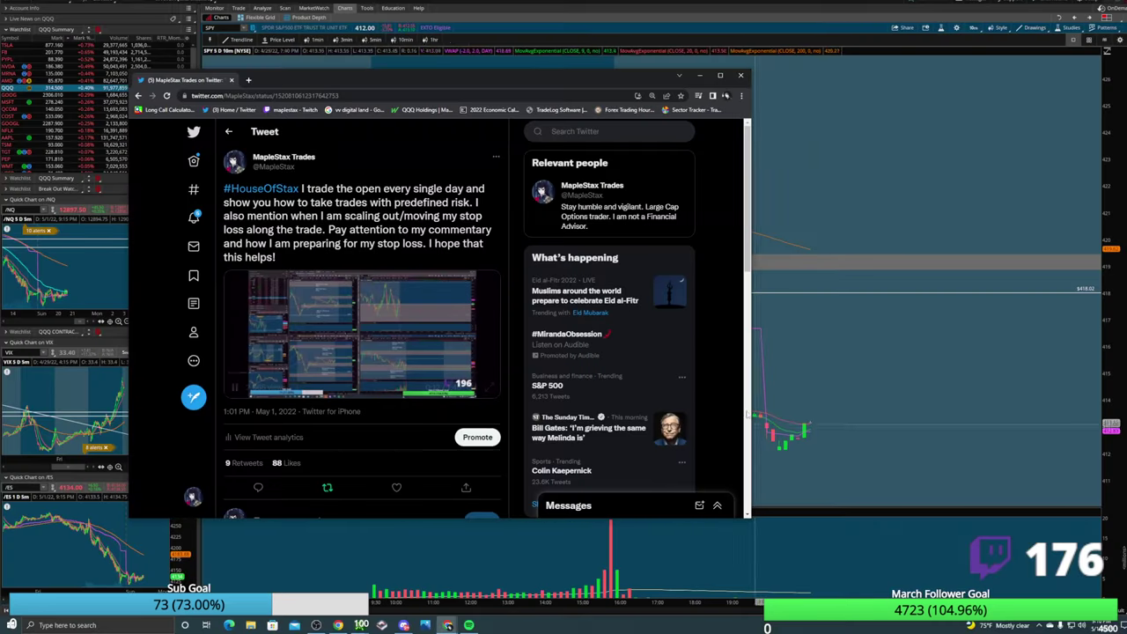
{"action": "left_click", "coordinate": [489, 387]}
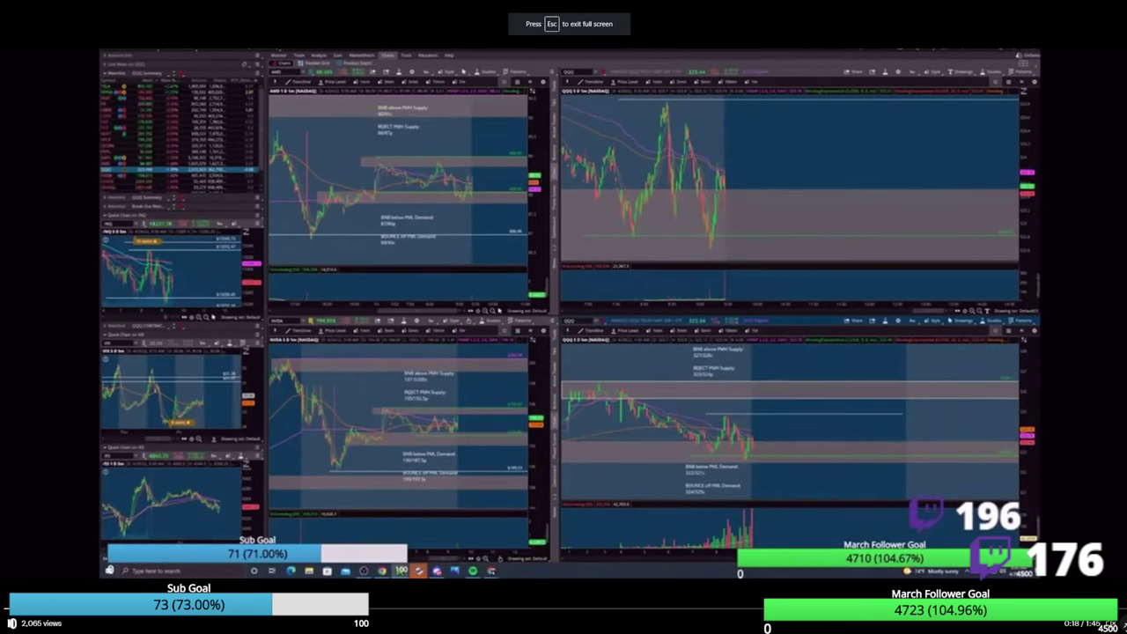
{"action": "key", "text": "Escape"}
{"action": "left_click_drag", "start_coordinate": [199, 88], "coordinate": [0, 84]}
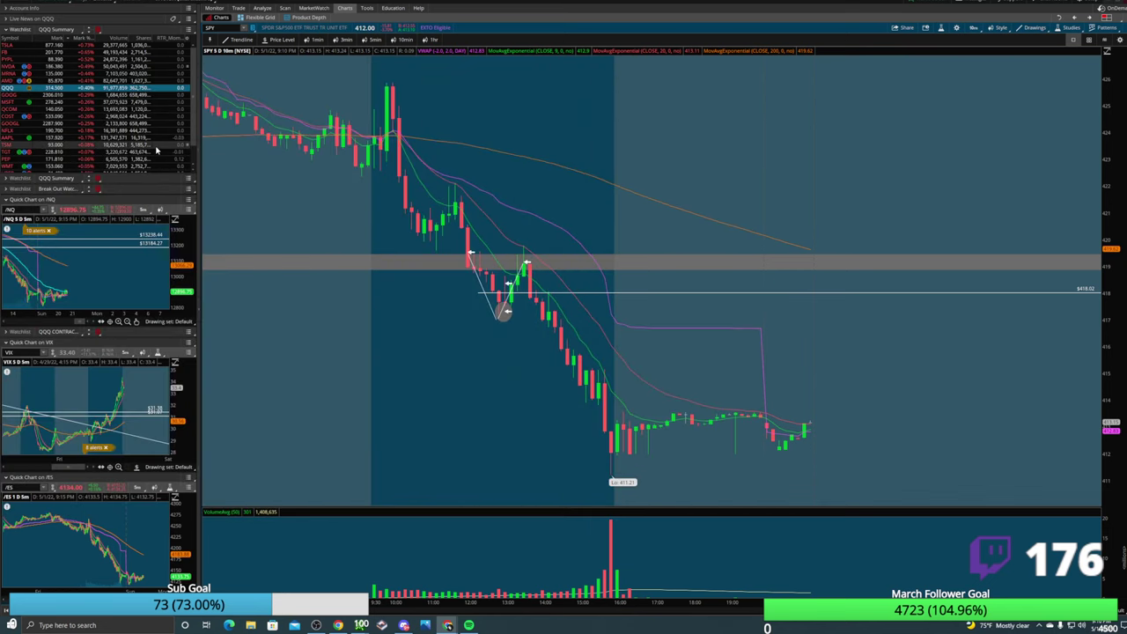
Load the QQQ symbol on the main chart in place of SPY.
{"action": "scroll", "coordinate": [423, 198], "scroll_direction": "up", "scroll_amount": 3}
{"action": "left_click", "coordinate": [251, 40]}
{"action": "left_click", "coordinate": [251, 39]}
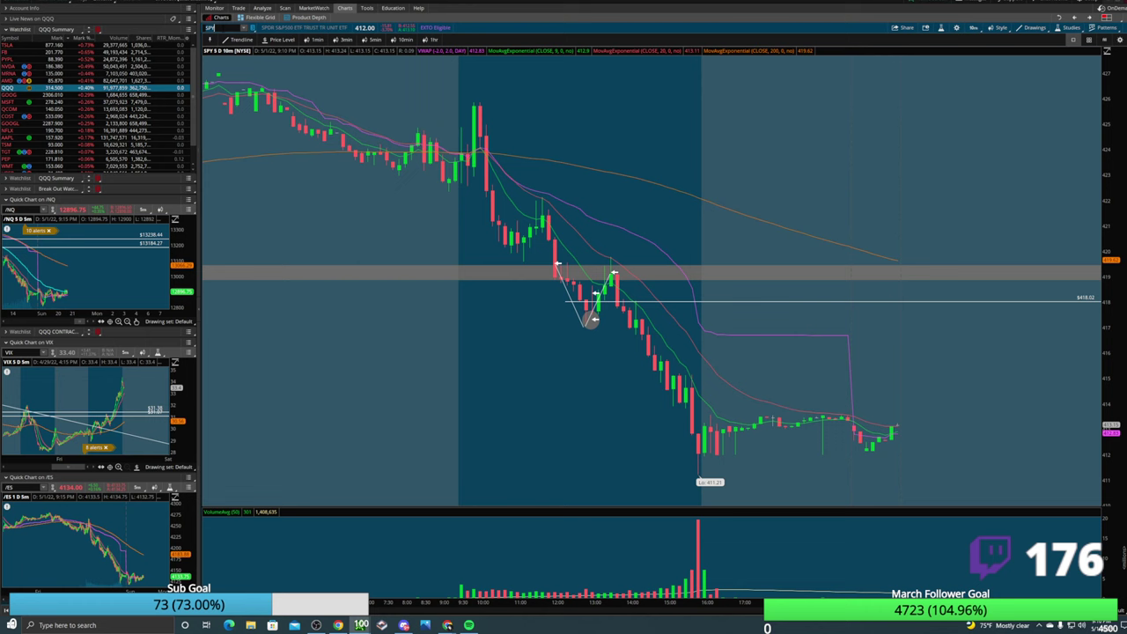
{"action": "type", "text": "QQQ"}
{"action": "key", "text": "Return"}
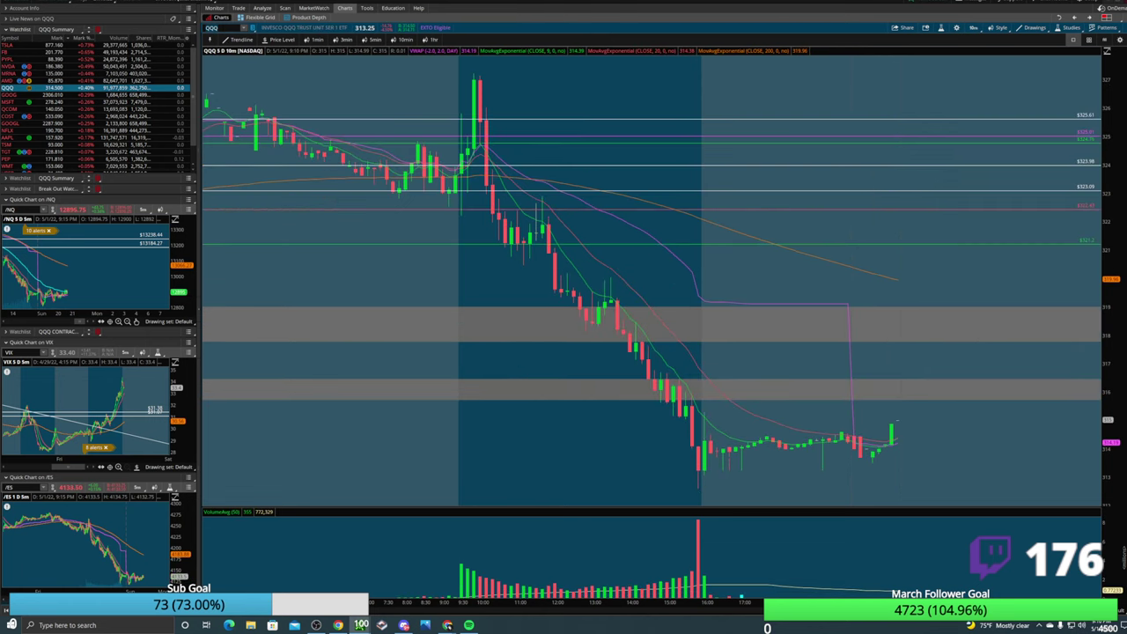
Go through the QQQ chart's saved drawing sets, settle on Default(2) and clear all drawings in it.
{"action": "left_click", "coordinate": [1085, 610]}
{"action": "left_click", "coordinate": [1069, 537]}
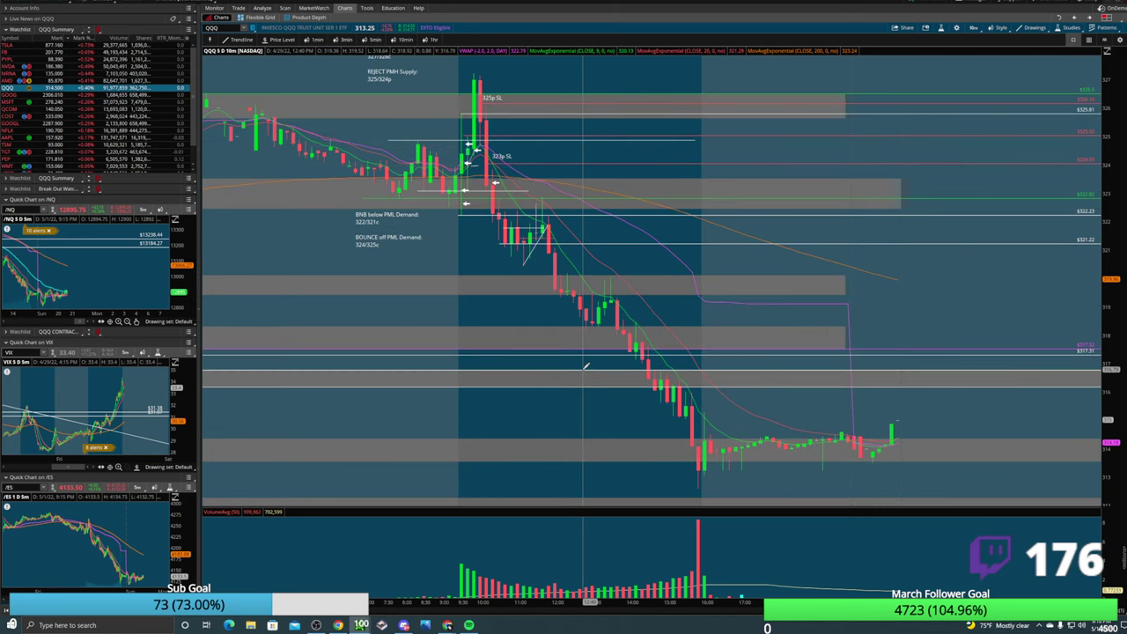
{"action": "left_click", "coordinate": [1095, 595]}
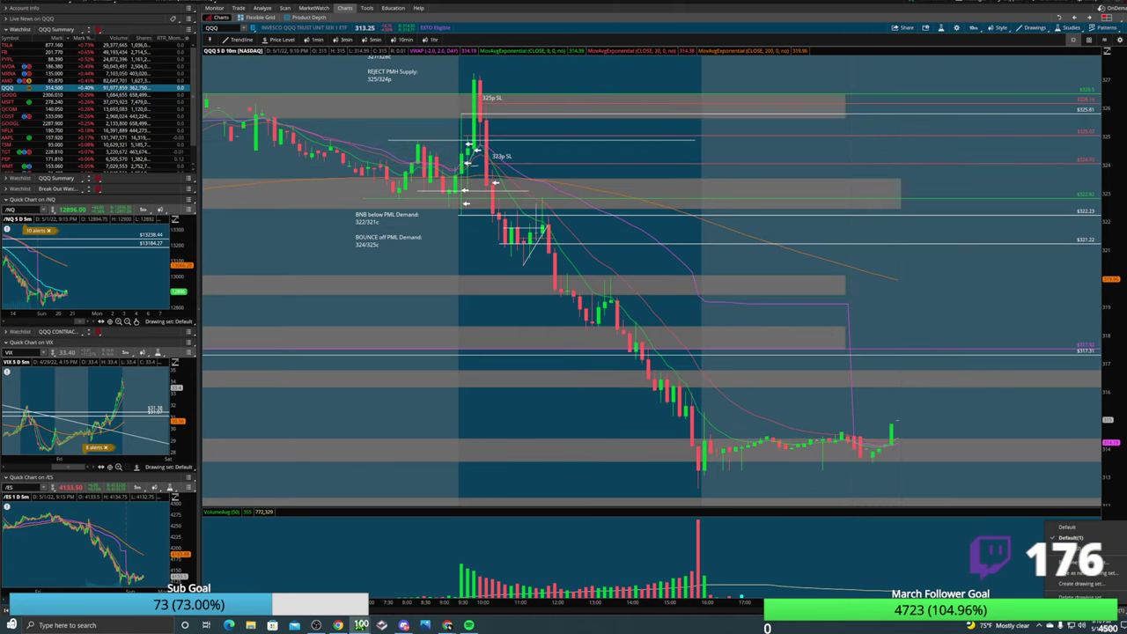
{"action": "left_click", "coordinate": [1066, 528]}
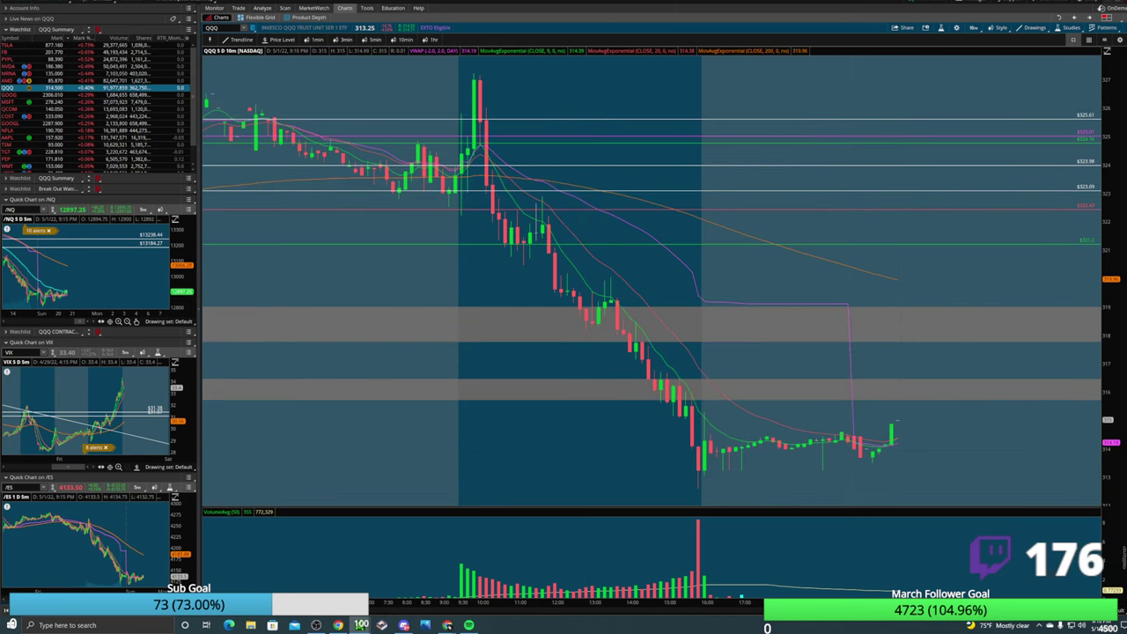
{"action": "right_click", "coordinate": [433, 342]}
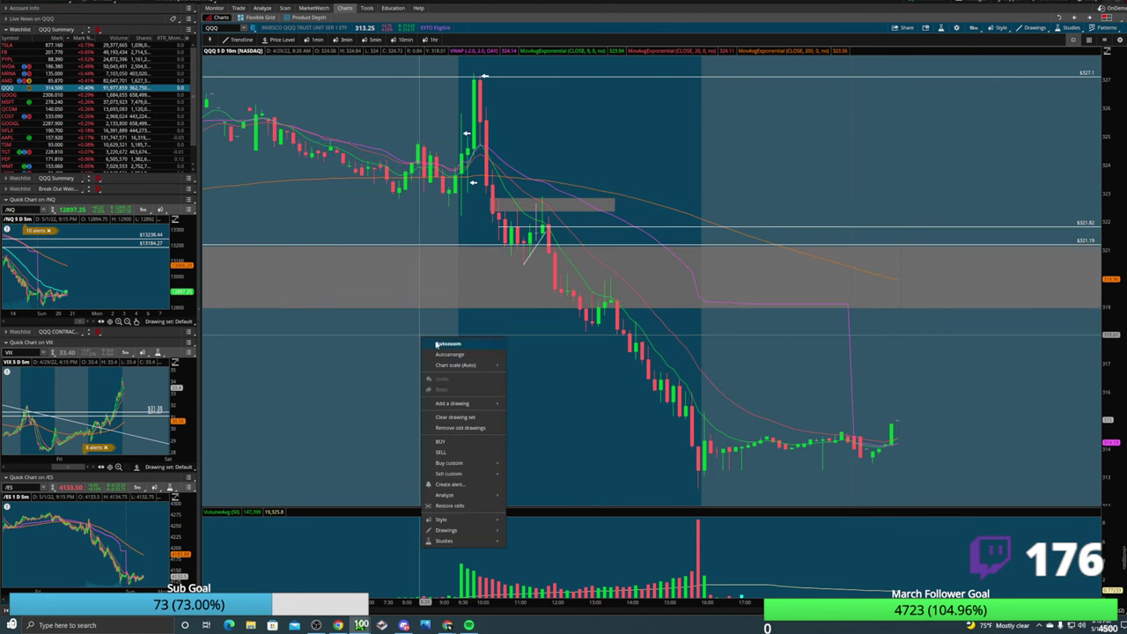
{"action": "left_click", "coordinate": [456, 417]}
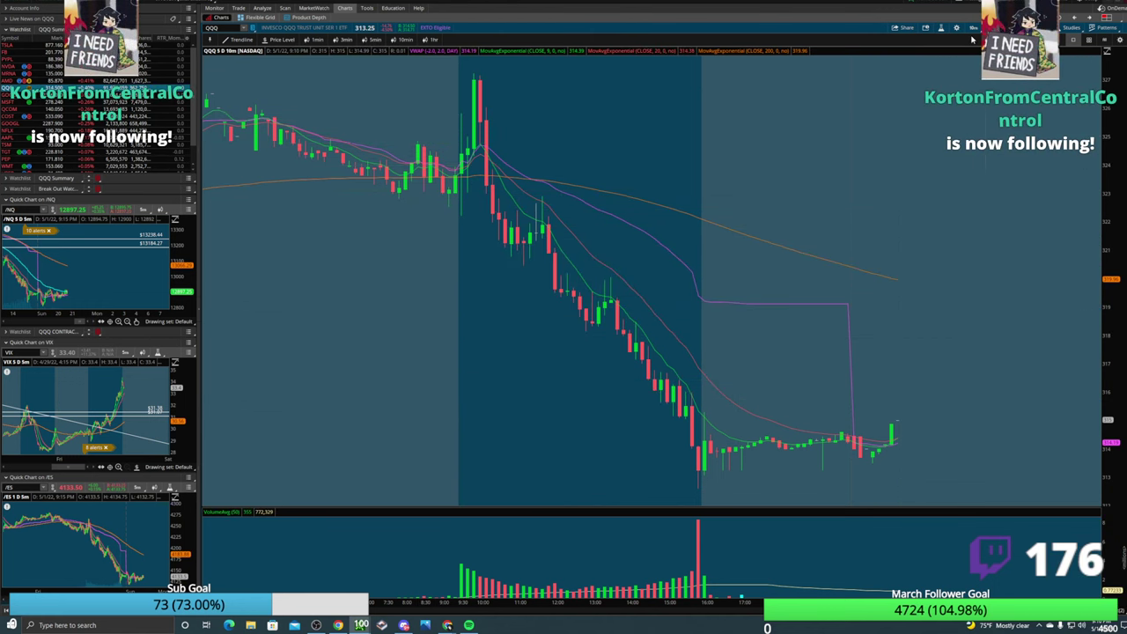
Switch the QQQ chart to the 1-minute interval, focused on the candles around the 4/29/22 market open.
{"action": "left_click", "coordinate": [317, 41]}
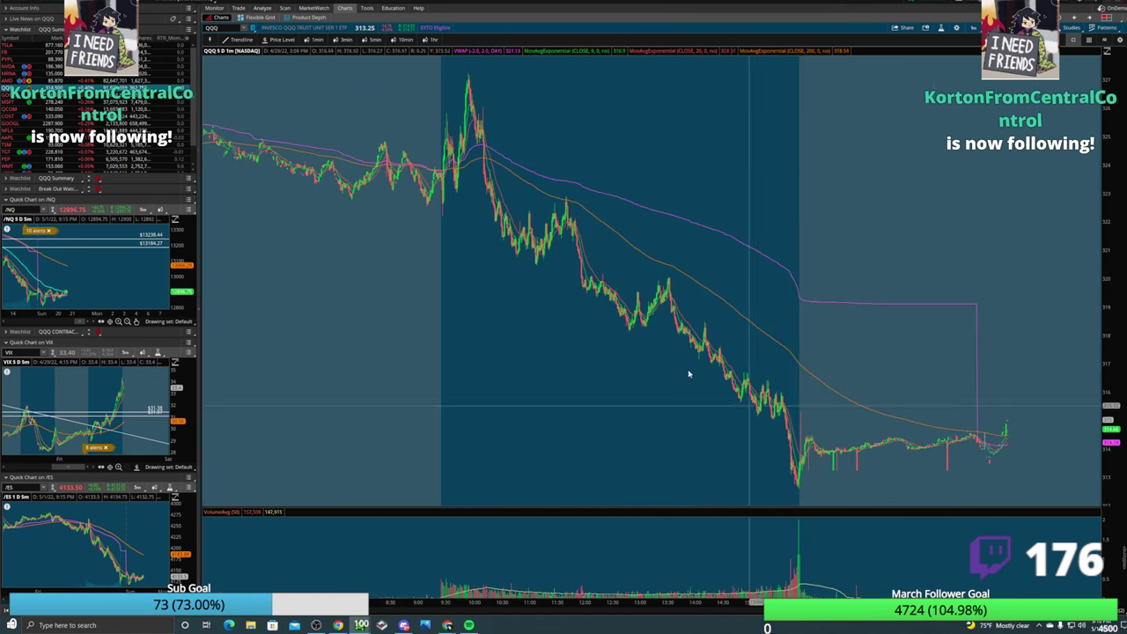
{"action": "scroll", "coordinate": [300, 159], "scroll_direction": "up", "scroll_amount": 3}
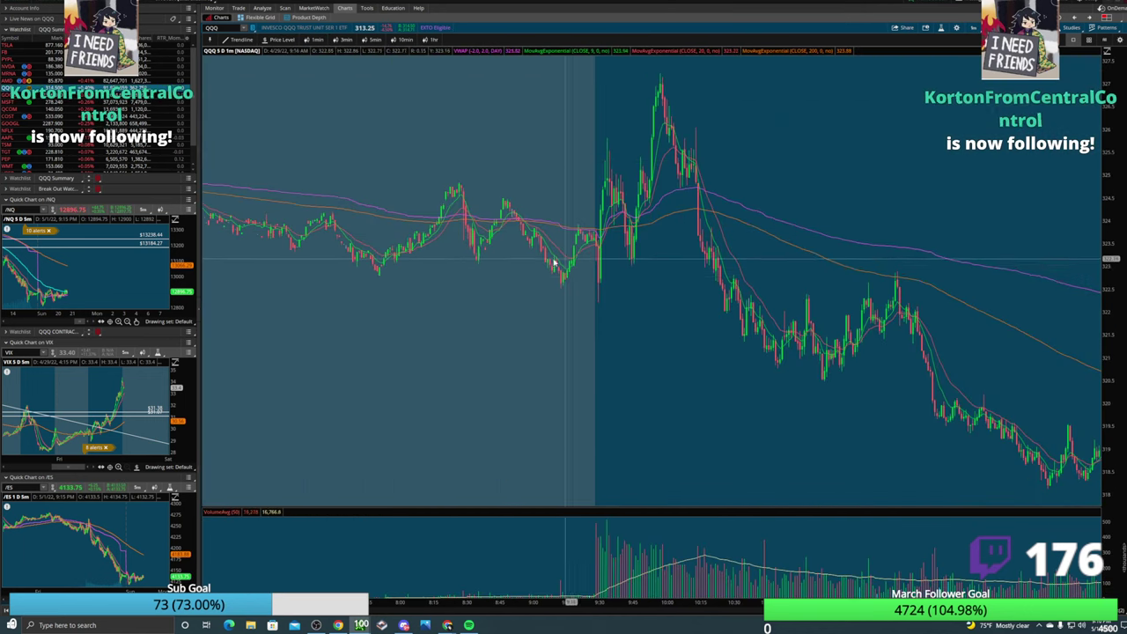
{"action": "scroll", "coordinate": [573, 262], "scroll_direction": "up", "scroll_amount": 3}
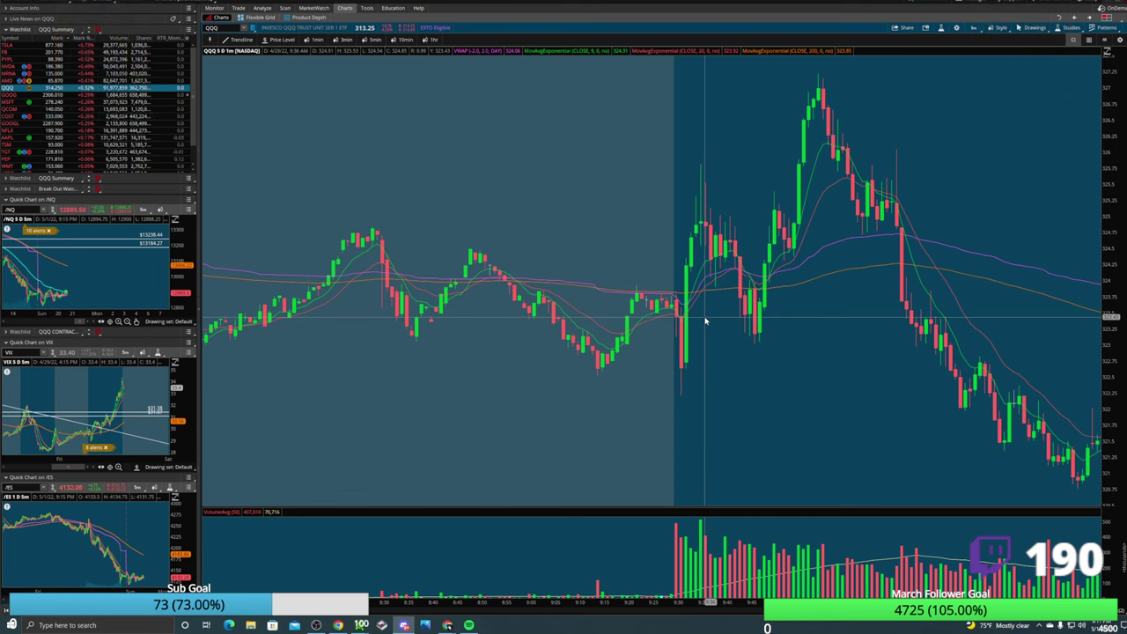
Add horizontal price levels at $323.93 on the pre-market high and $322.53 on the pre-market low before the open.
{"action": "middle_click", "coordinate": [669, 299]}
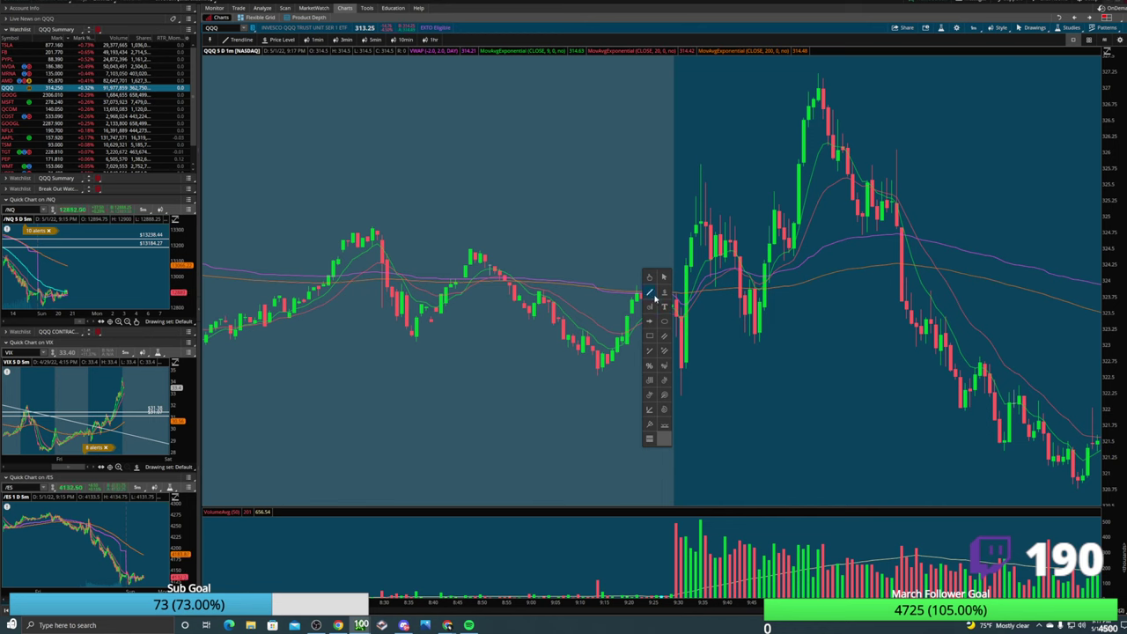
{"action": "left_click", "coordinate": [662, 305]}
{"action": "left_click", "coordinate": [625, 283]}
{"action": "left_click", "coordinate": [583, 374]}
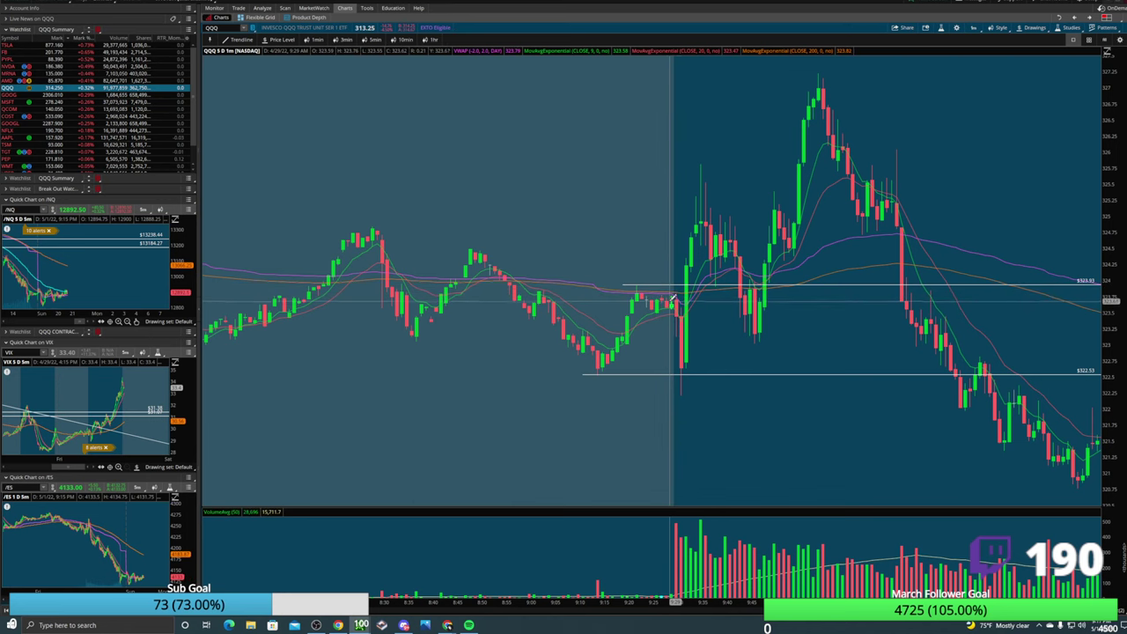
Circle the candles at the 9:30 open with an oval and mark the opening drop with left-pointing arrows down to its low.
{"action": "right_click", "coordinate": [672, 300]}
{"action": "left_click", "coordinate": [693, 359]}
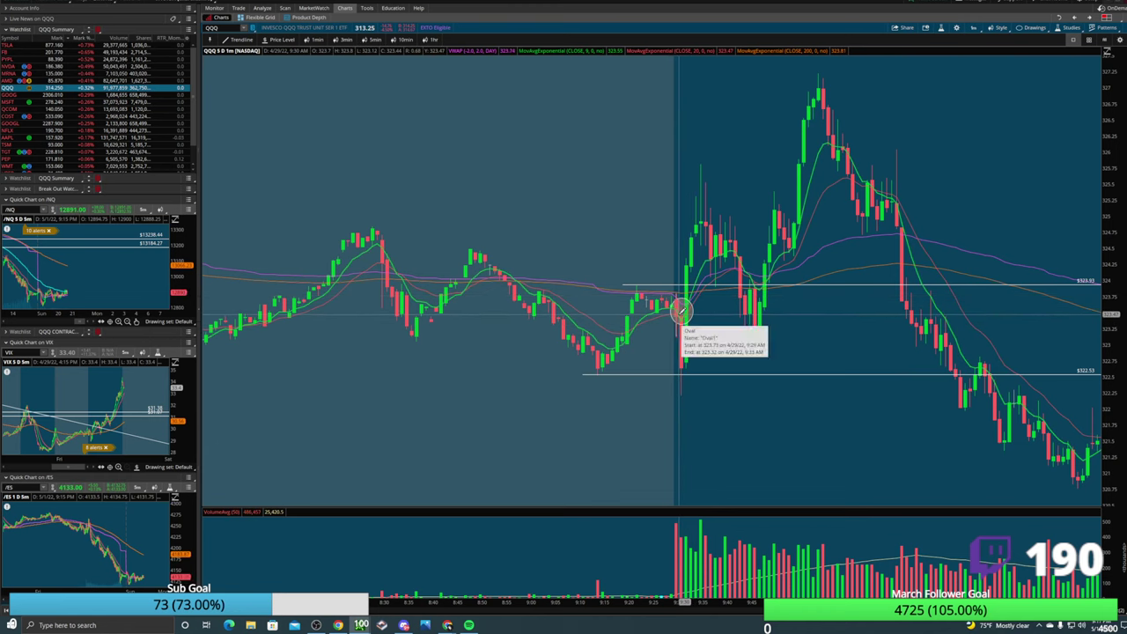
{"action": "left_click", "coordinate": [683, 310]}
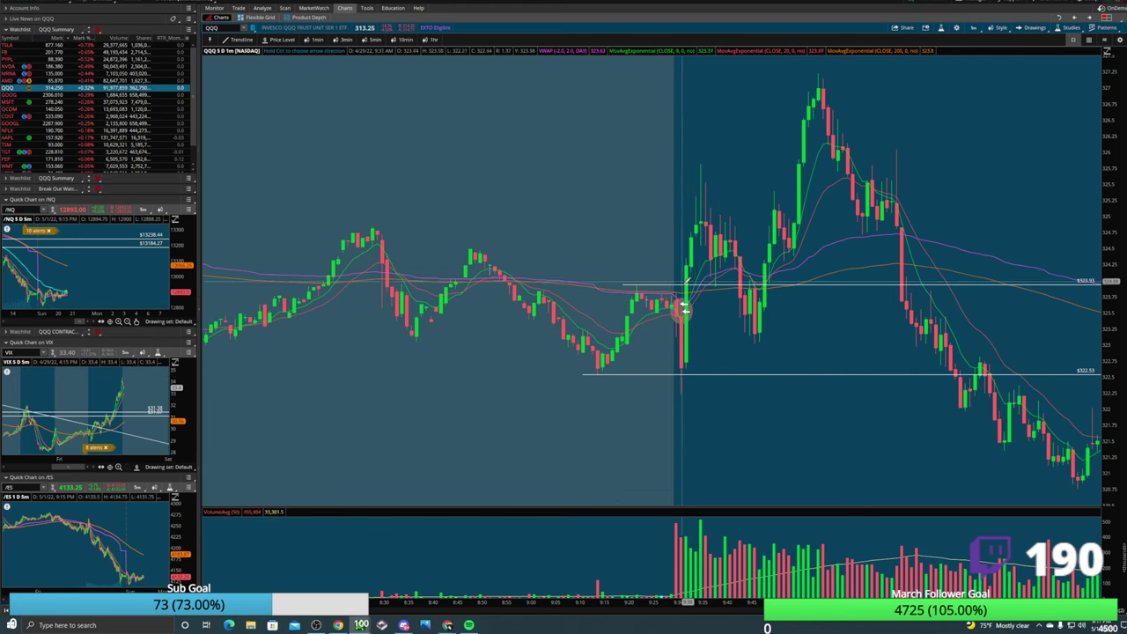
{"action": "middle_click", "coordinate": [684, 308]}
{"action": "left_click", "coordinate": [683, 426]}
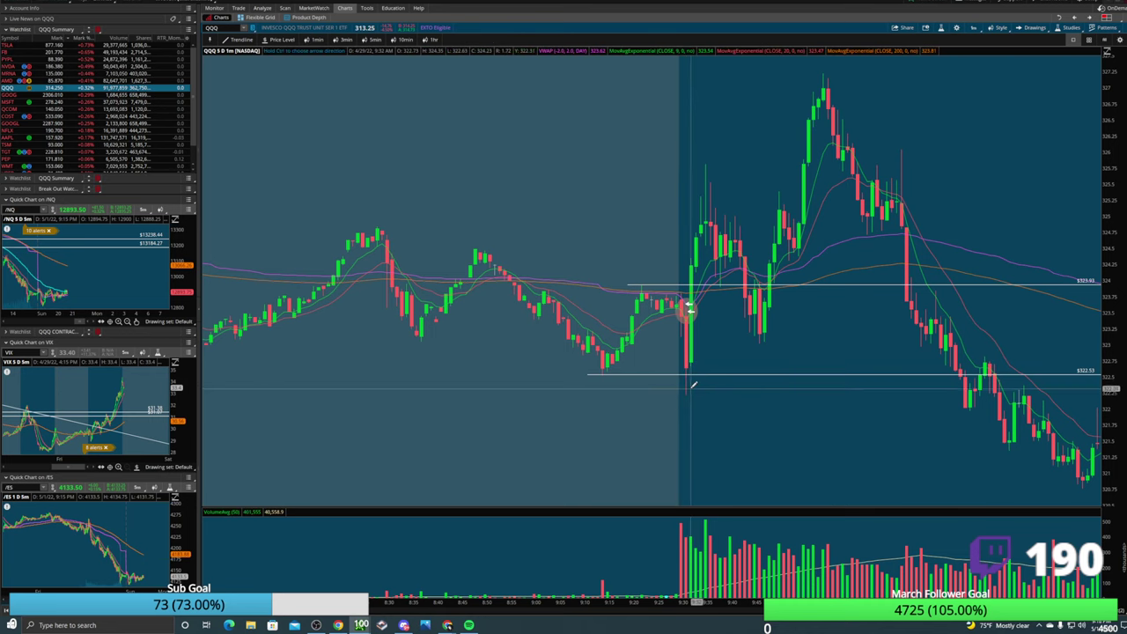
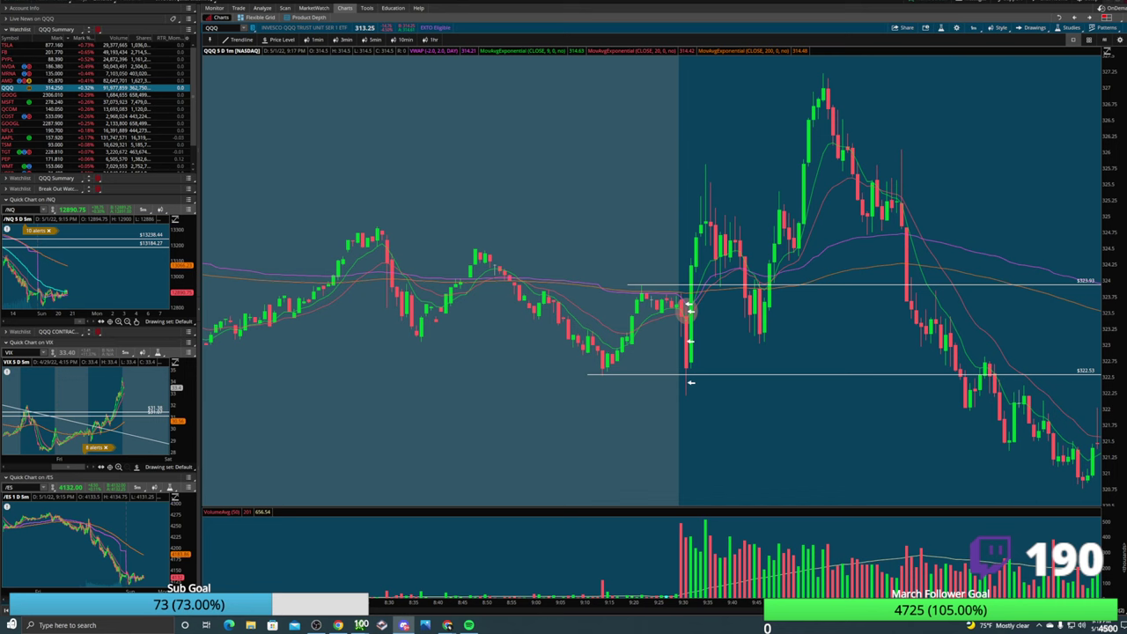
Look up TSLA's option chain, expand the 6 MAY 22 expiration and send the 800-strike put to the red-linked charts.
{"action": "left_click", "coordinate": [239, 8]}
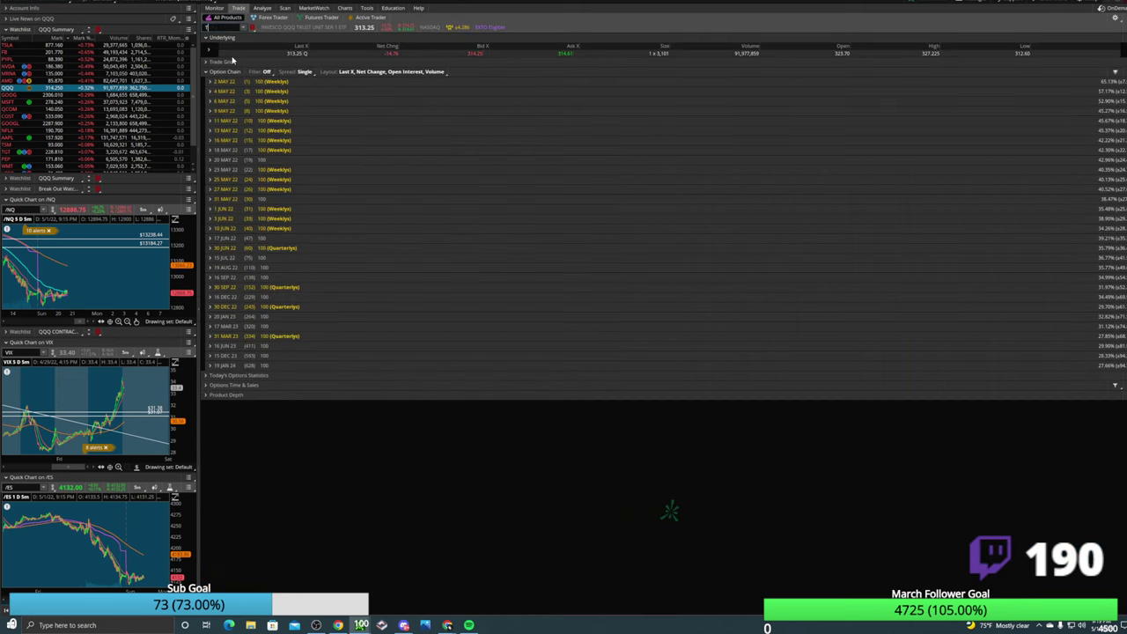
{"action": "key", "text": "Return"}
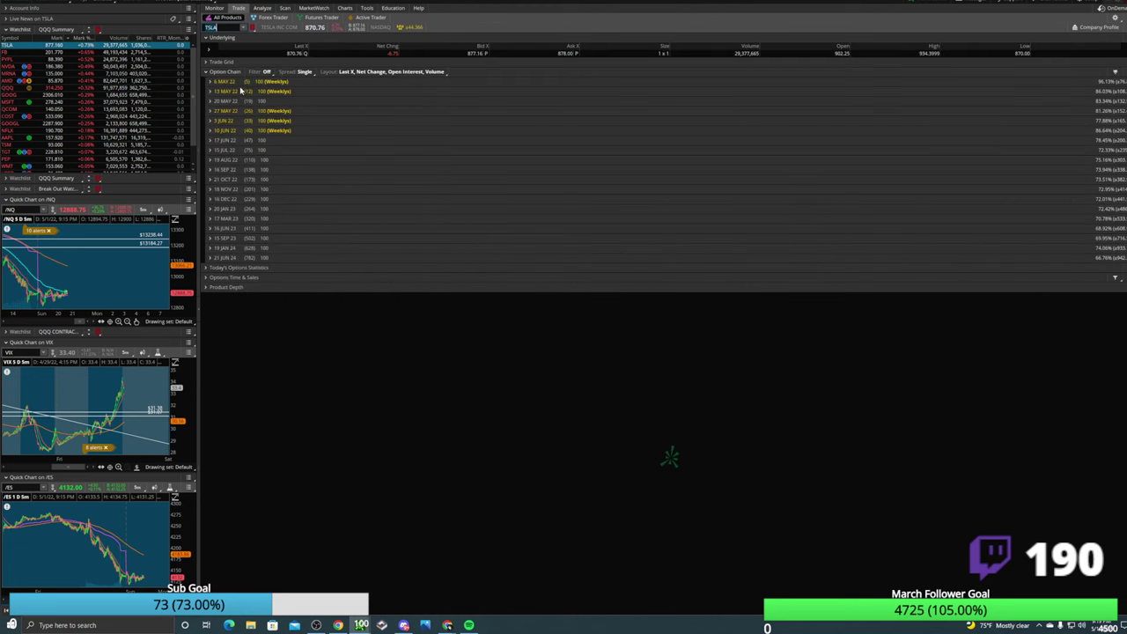
{"action": "left_click", "coordinate": [230, 81]}
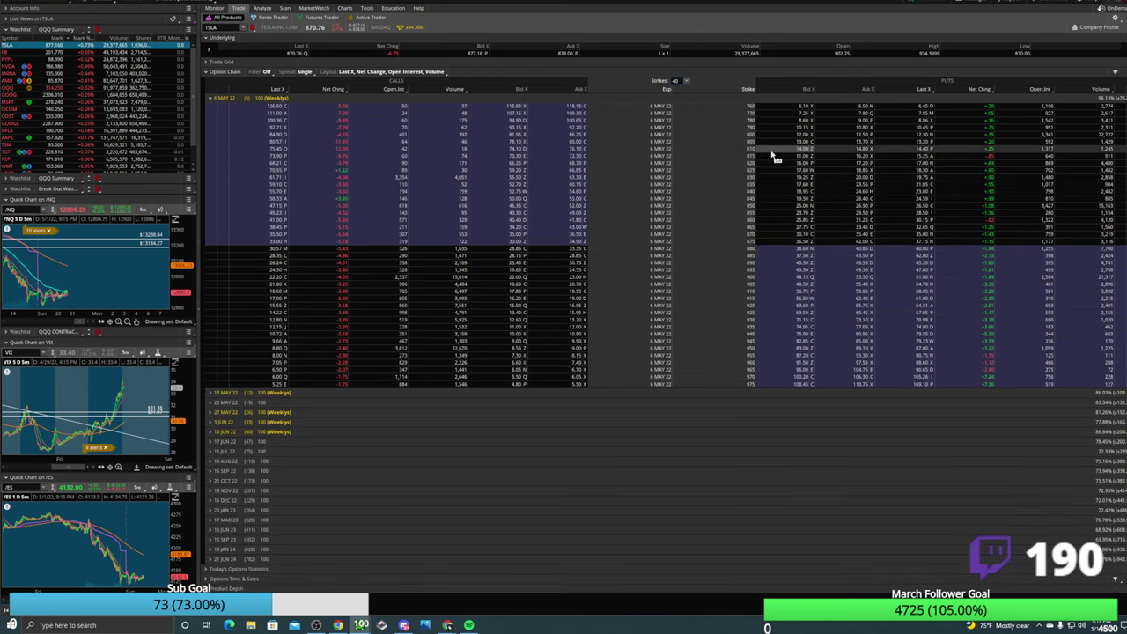
{"action": "right_click", "coordinate": [773, 140]}
{"action": "mouse_move", "coordinate": [868, 258]}
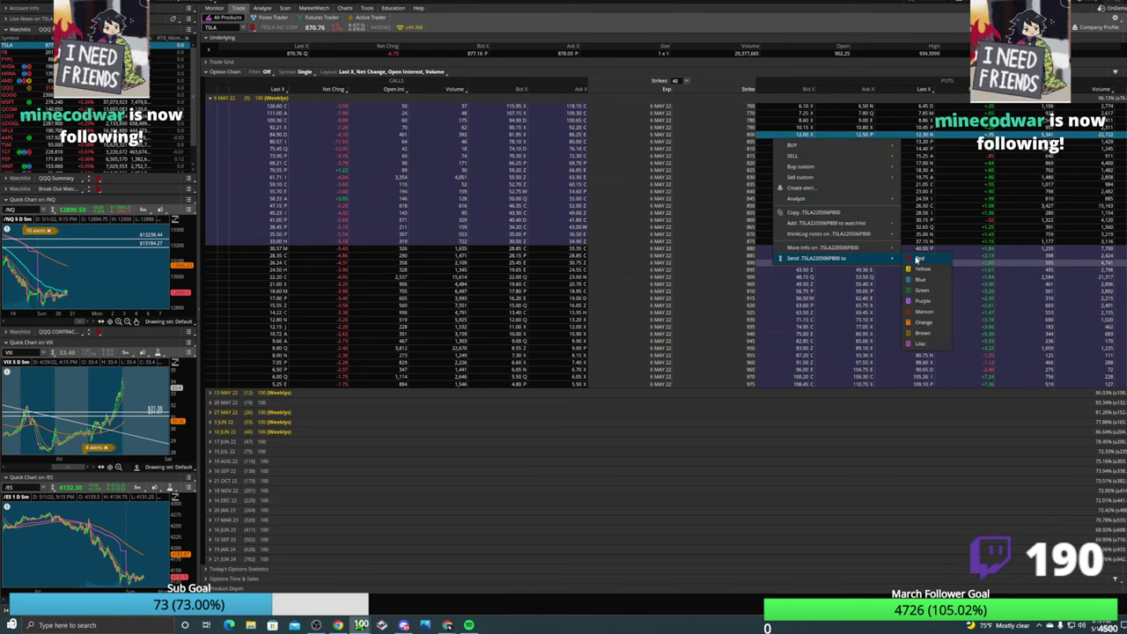
{"action": "left_click", "coordinate": [916, 267]}
Return to the charts, restore the chart grid and maximize the 10-minute chart of the TSLA 800 put.
{"action": "left_click", "coordinate": [345, 8]}
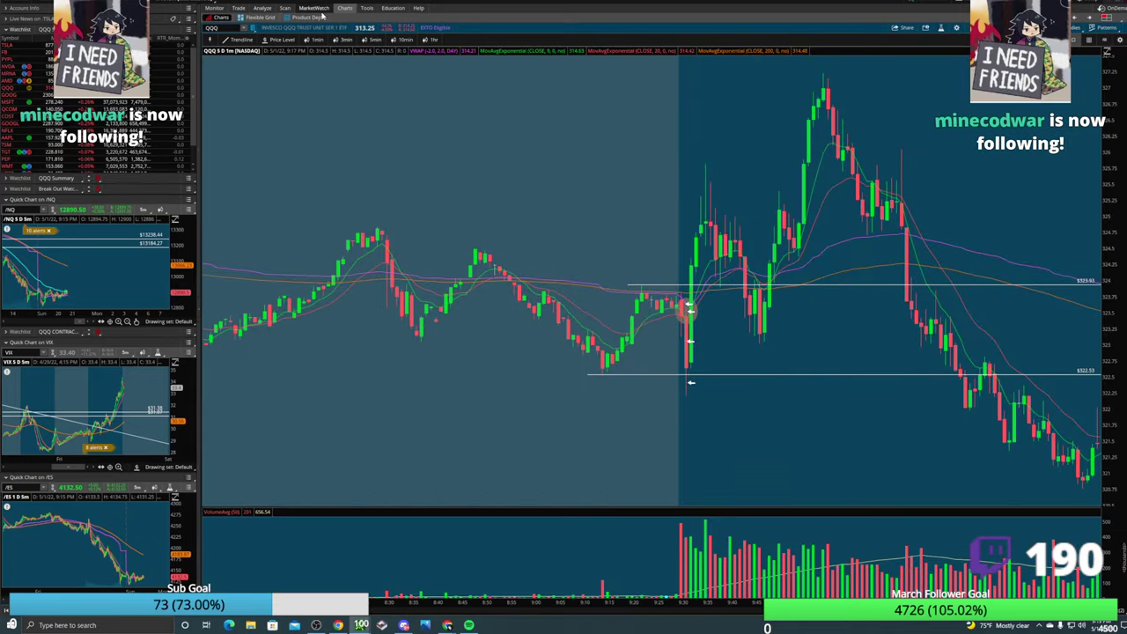
{"action": "right_click", "coordinate": [326, 112]}
{"action": "left_click", "coordinate": [362, 280]}
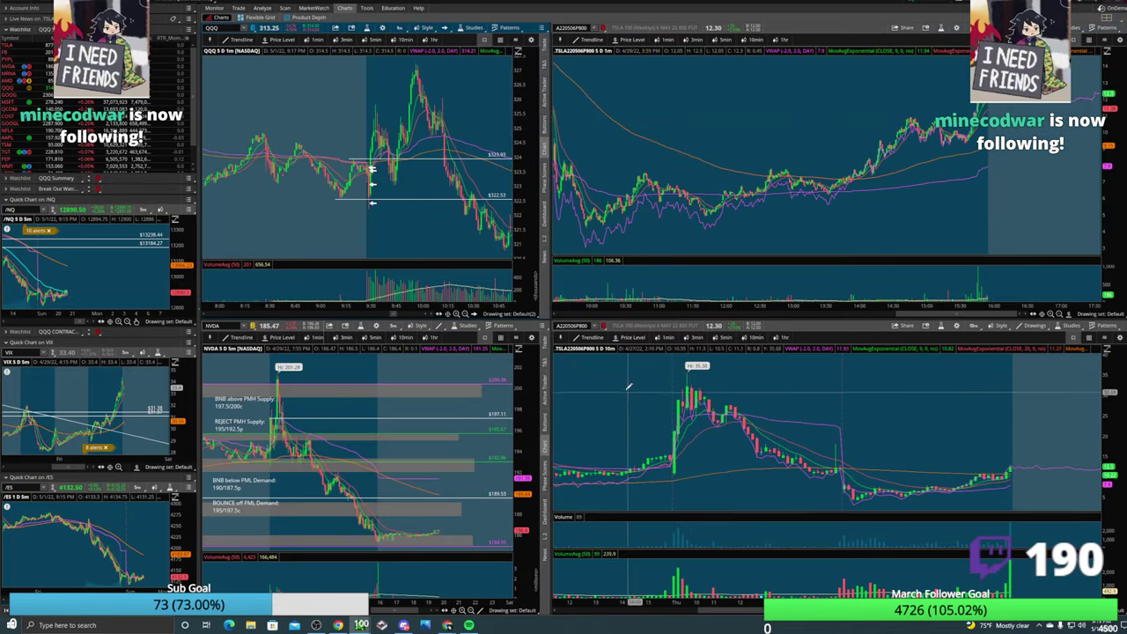
{"action": "right_click", "coordinate": [626, 391]}
{"action": "left_click", "coordinate": [653, 556]}
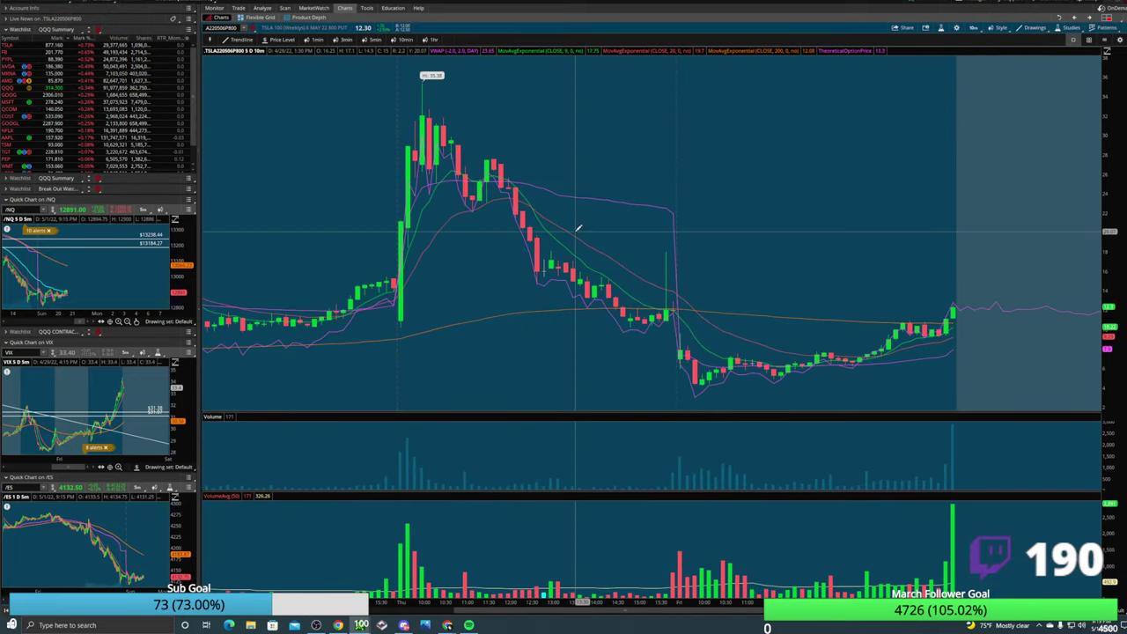
Look over the put's wider price history and check the April 2022 dates in the system calendar.
{"action": "scroll", "coordinate": [780, 364], "scroll_direction": "down", "scroll_amount": 3}
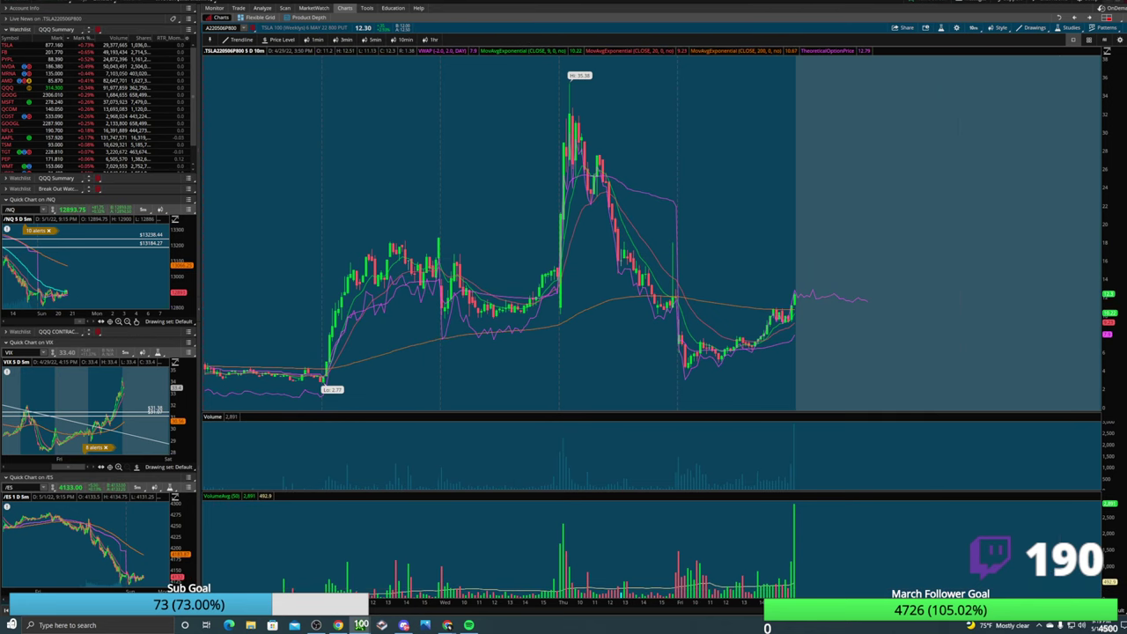
{"action": "left_click", "coordinate": [1095, 626]}
{"action": "left_click", "coordinate": [1095, 626]}
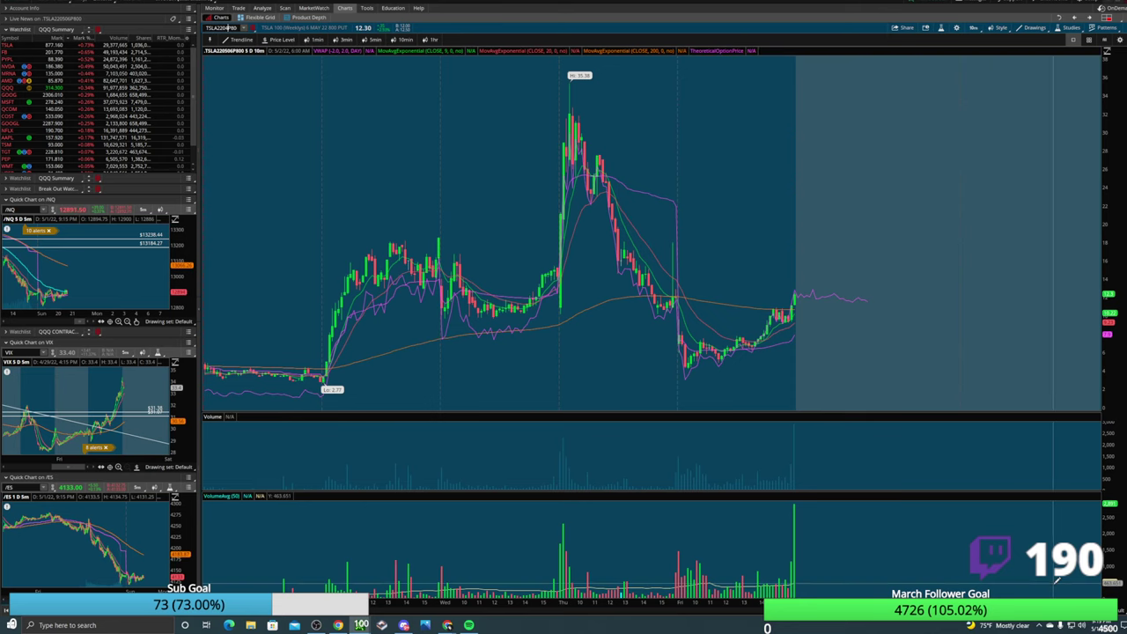
{"action": "left_click", "coordinate": [1096, 626]}
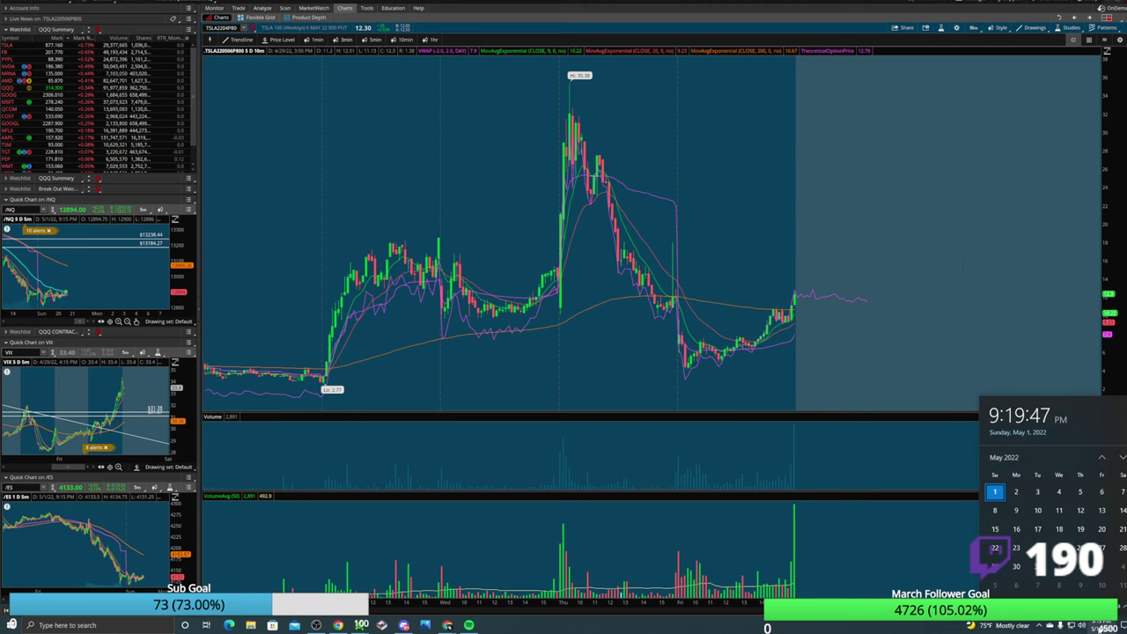
{"action": "left_click", "coordinate": [1101, 459]}
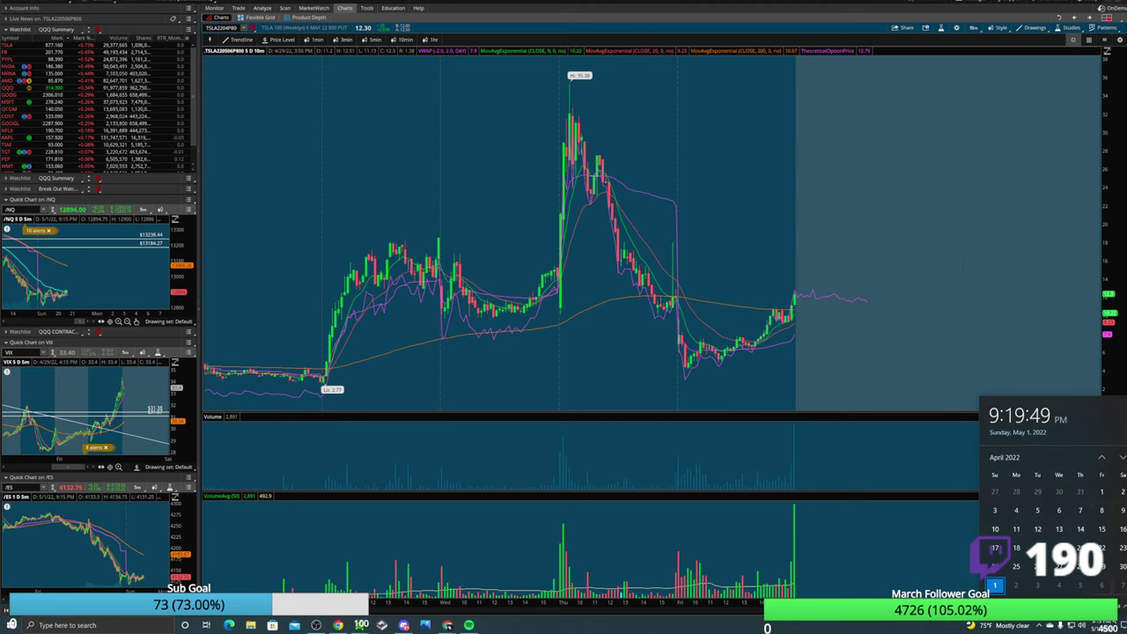
{"action": "key", "text": "Escape"}
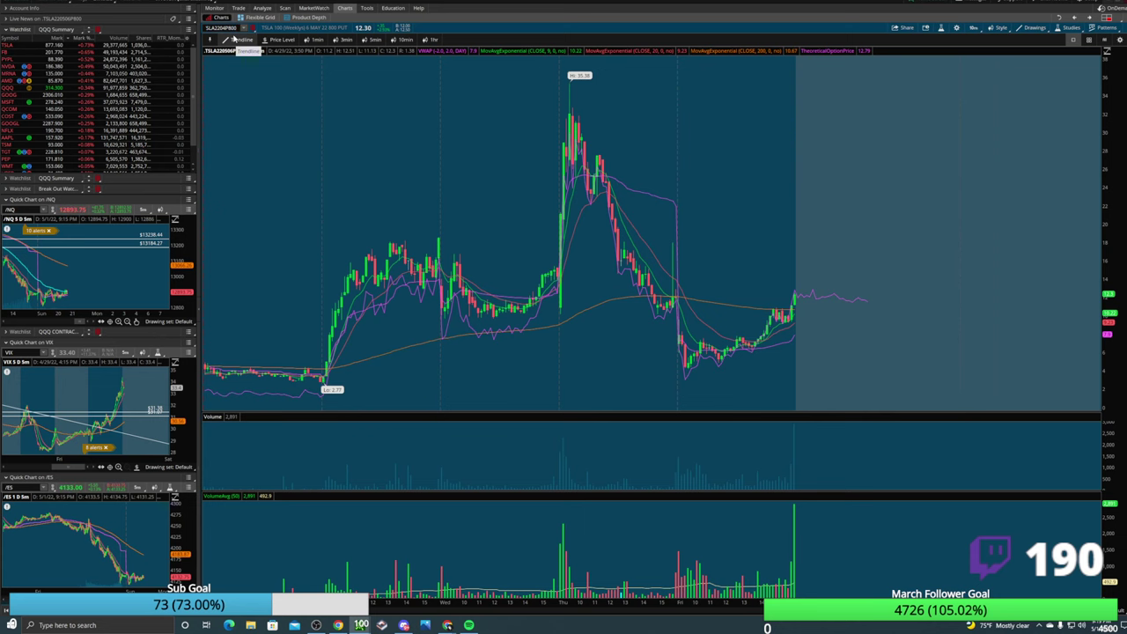
Load the .TSLA220429P800 option, inspect the candles around its marked price levels and switch the chart to the 1-minute interval.
{"action": "left_click", "coordinate": [232, 27]}
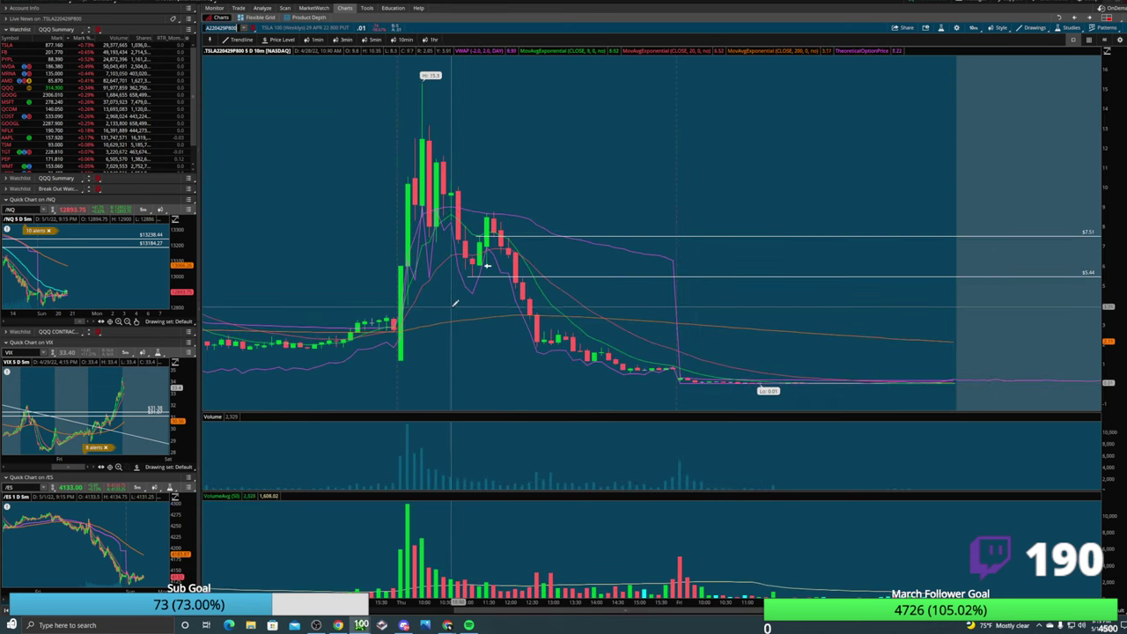
{"action": "scroll", "coordinate": [582, 280], "scroll_direction": "down", "scroll_amount": 3}
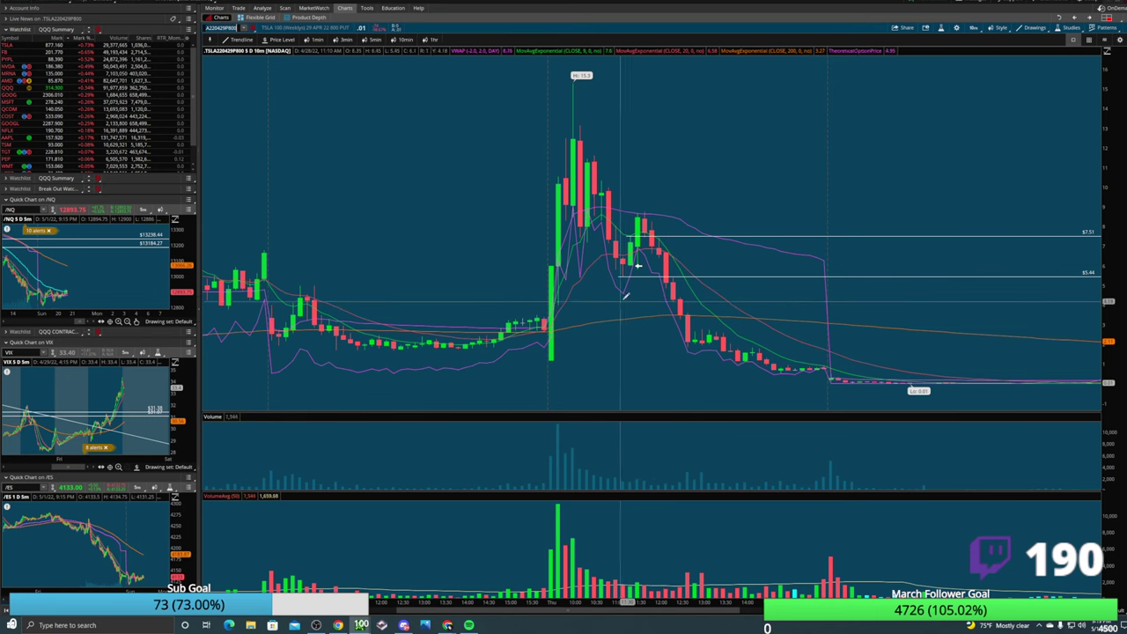
{"action": "scroll", "coordinate": [579, 279], "scroll_direction": "up", "scroll_amount": 3}
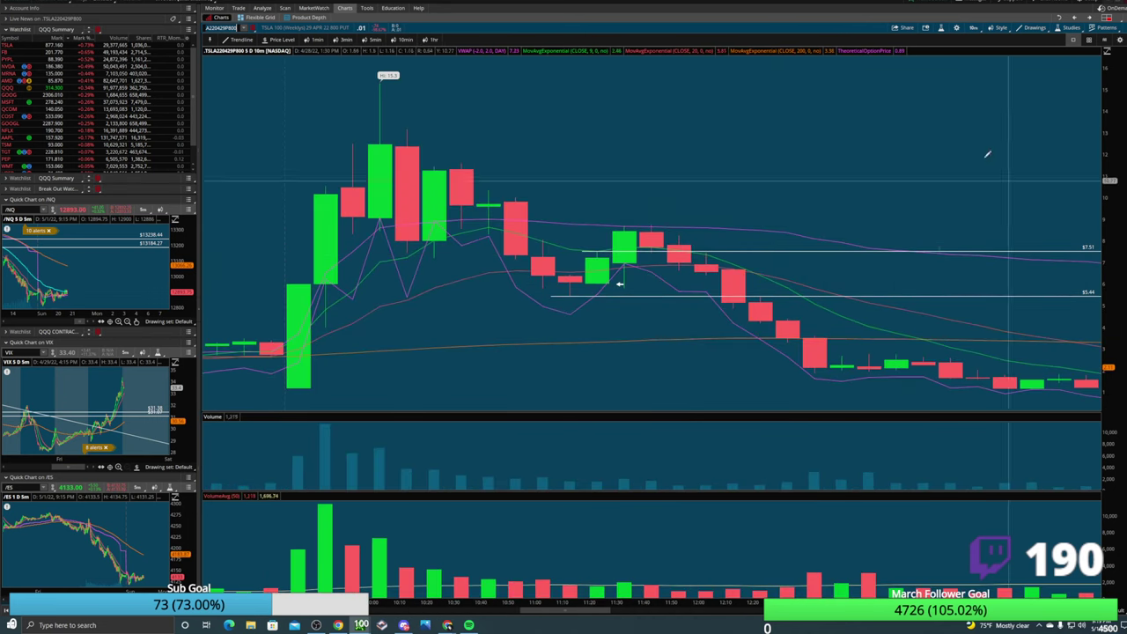
{"action": "left_click", "coordinate": [315, 40]}
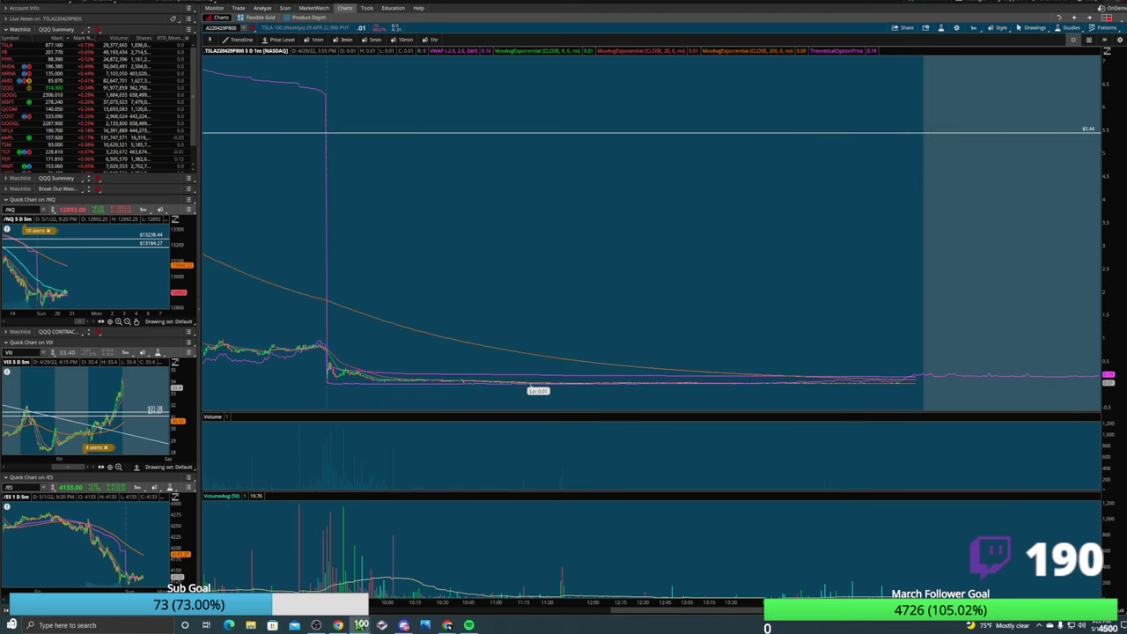
Bring the 28 April candles between the $7.51 and $5.44 levels into view and check the trading-floor chat for the TSLA 800p callouts.
{"action": "left_click_drag", "start_coordinate": [414, 293], "coordinate": [767, 293]}
{"action": "left_click_drag", "start_coordinate": [1113, 238], "coordinate": [1113, 264]}
{"action": "left_click_drag", "start_coordinate": [677, 199], "coordinate": [643, 252]}
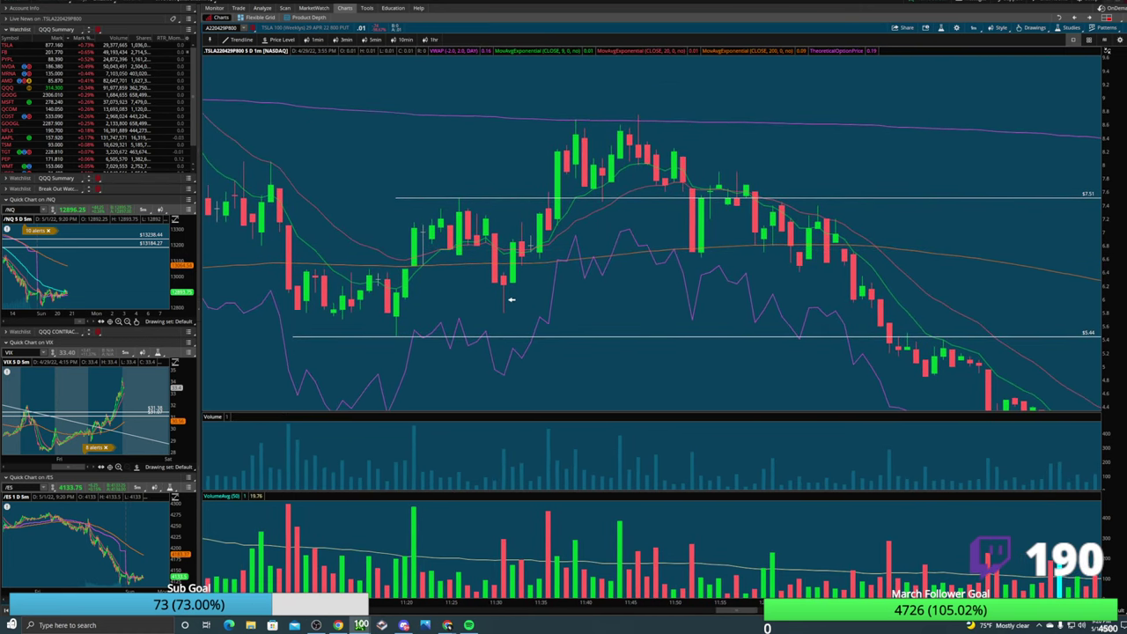
{"action": "key", "text": "alt+Tab"}
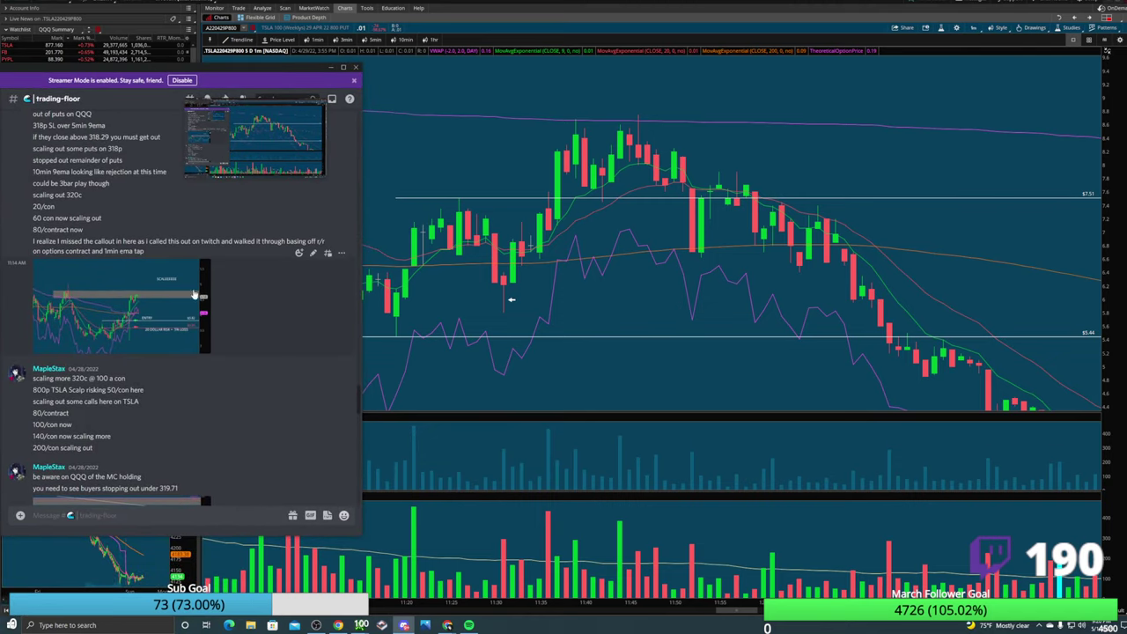
{"action": "scroll", "coordinate": [189, 294], "scroll_direction": "down", "scroll_amount": 3}
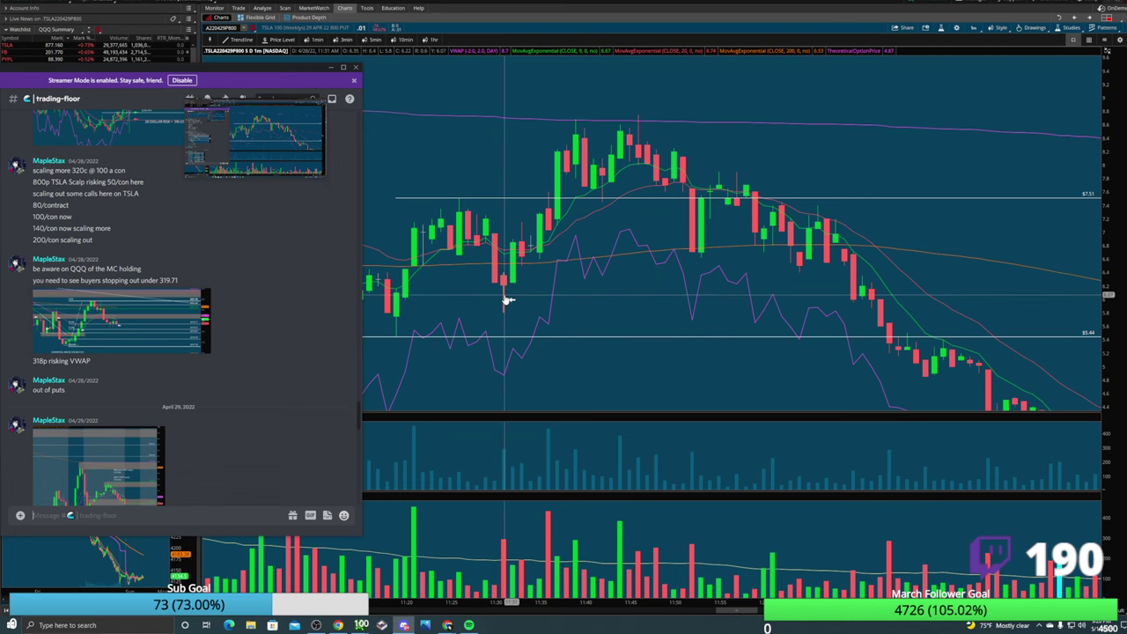
{"action": "left_click", "coordinate": [113, 65]}
{"action": "left_click", "coordinate": [30, 104]}
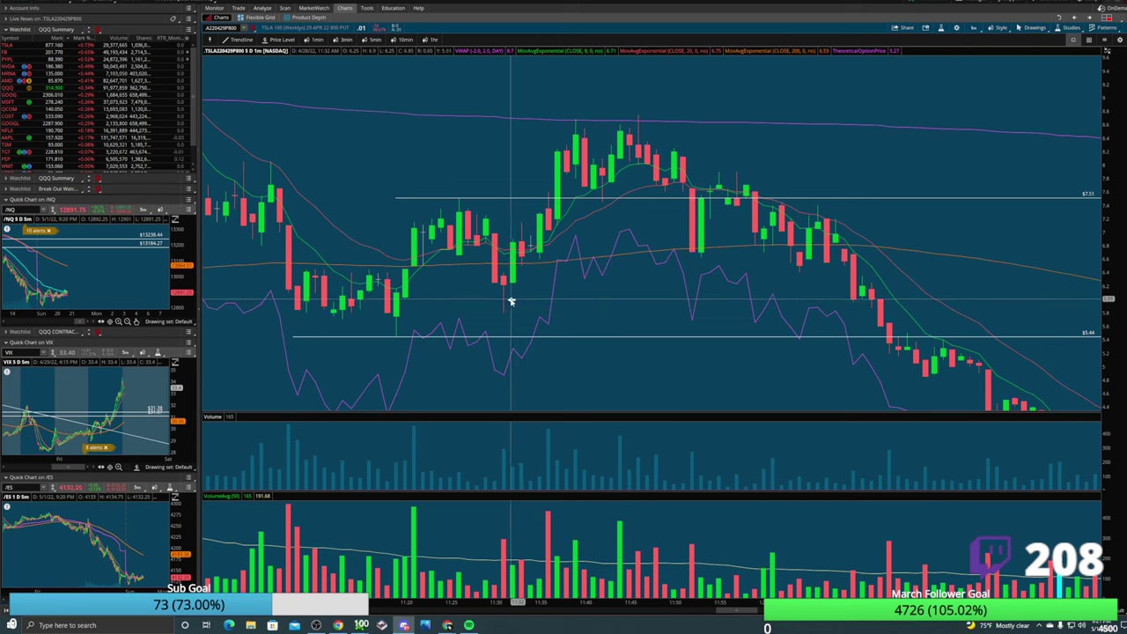
Measure the percentage risk from the arrow-marked entry down to the $5.44 level.
{"action": "middle_click", "coordinate": [511, 301]}
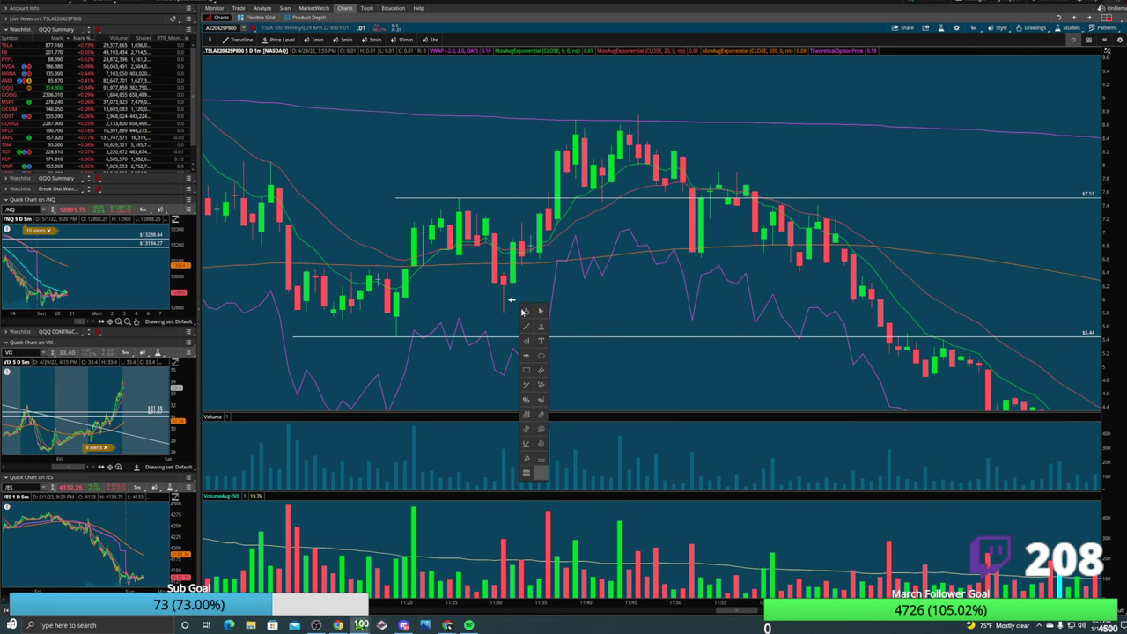
{"action": "left_click", "coordinate": [526, 341]}
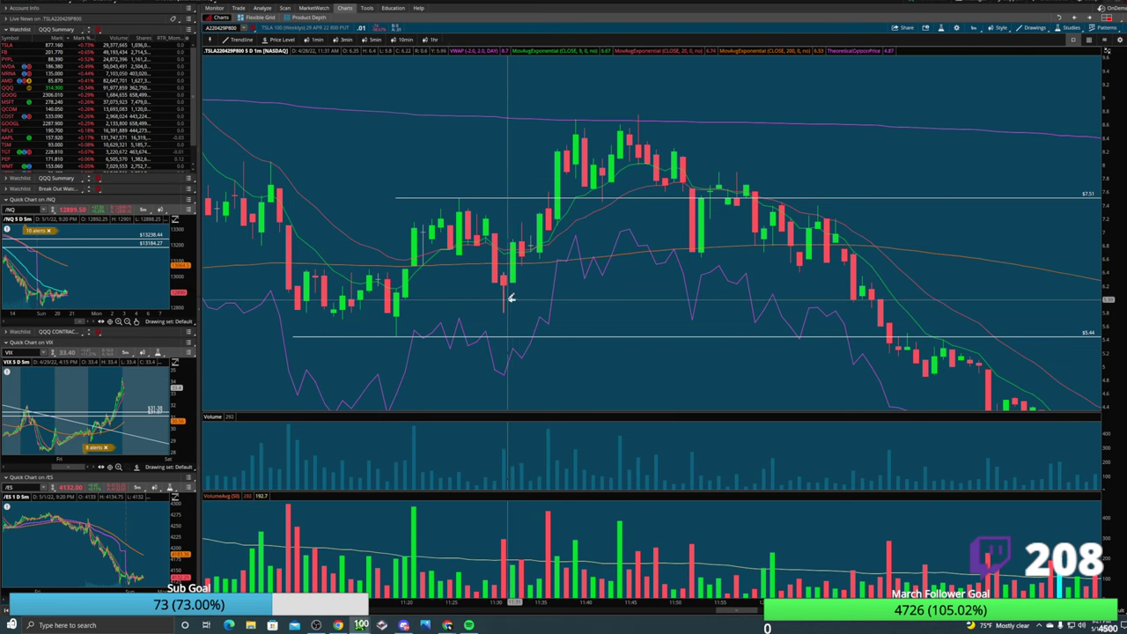
{"action": "left_click_drag", "start_coordinate": [509, 299], "coordinate": [505, 338]}
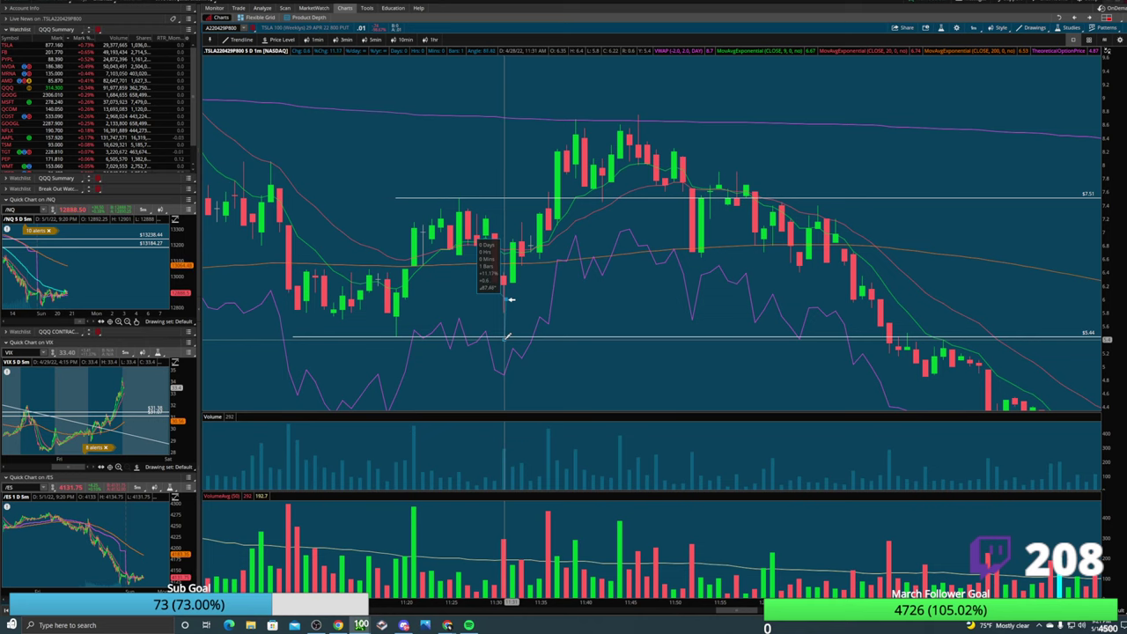
{"action": "left_click_drag", "start_coordinate": [506, 337], "coordinate": [509, 328]}
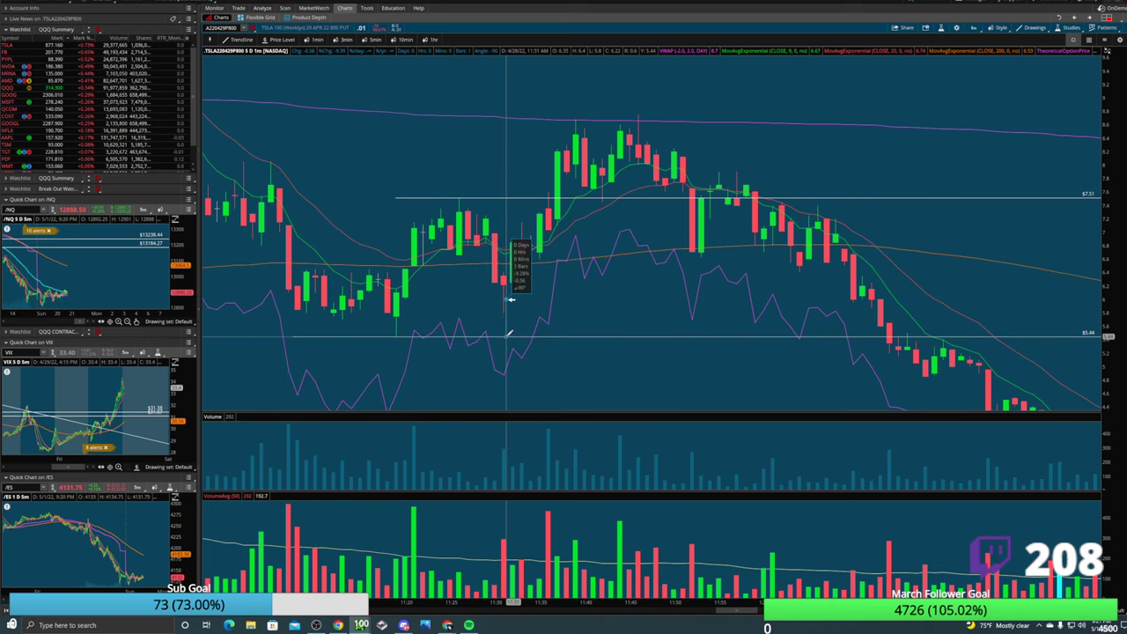
{"action": "right_click", "coordinate": [509, 338]}
{"action": "right_click", "coordinate": [458, 323]}
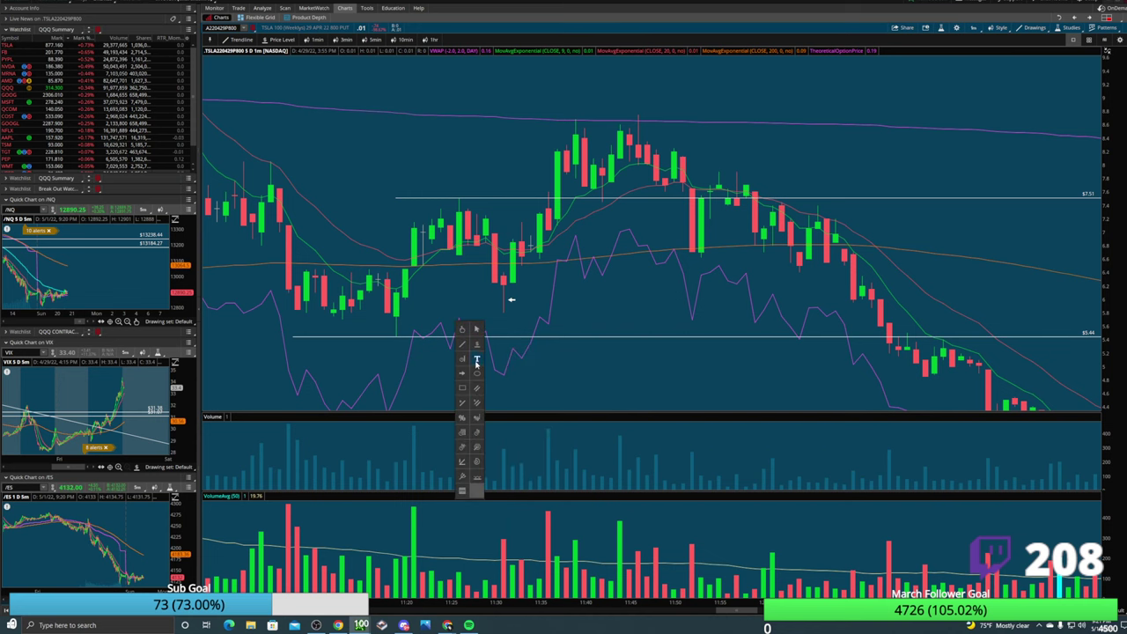
{"action": "left_click", "coordinate": [477, 361]}
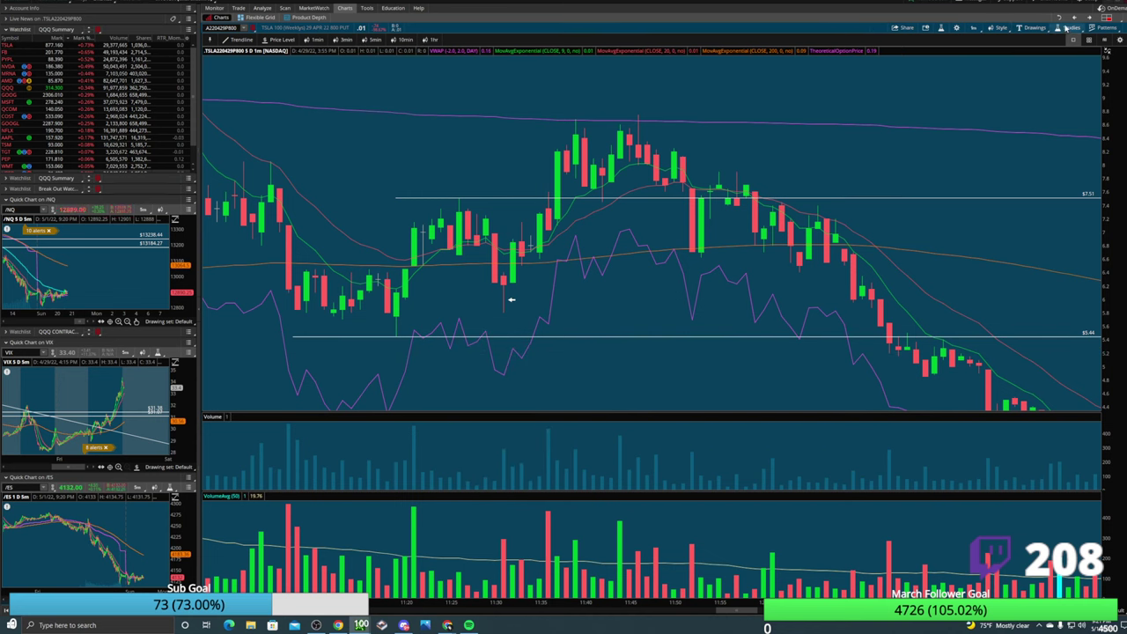
Remove the TheoreticalOptionPrice study from the put's chart.
{"action": "left_click", "coordinate": [1068, 27]}
{"action": "left_click", "coordinate": [1056, 66]}
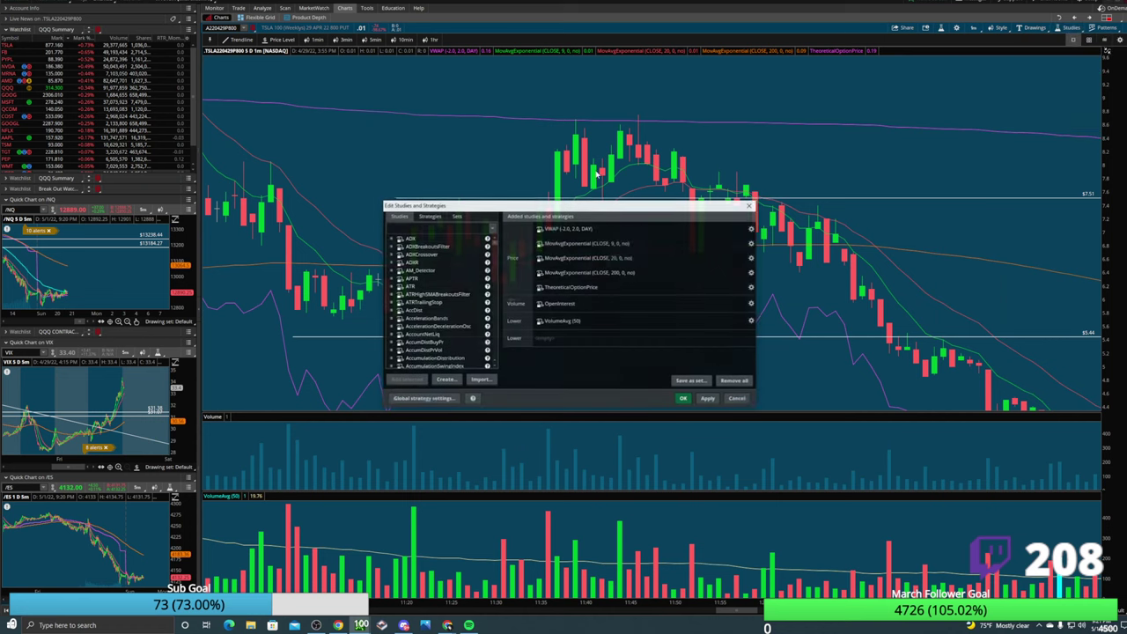
{"action": "left_click", "coordinate": [458, 216]}
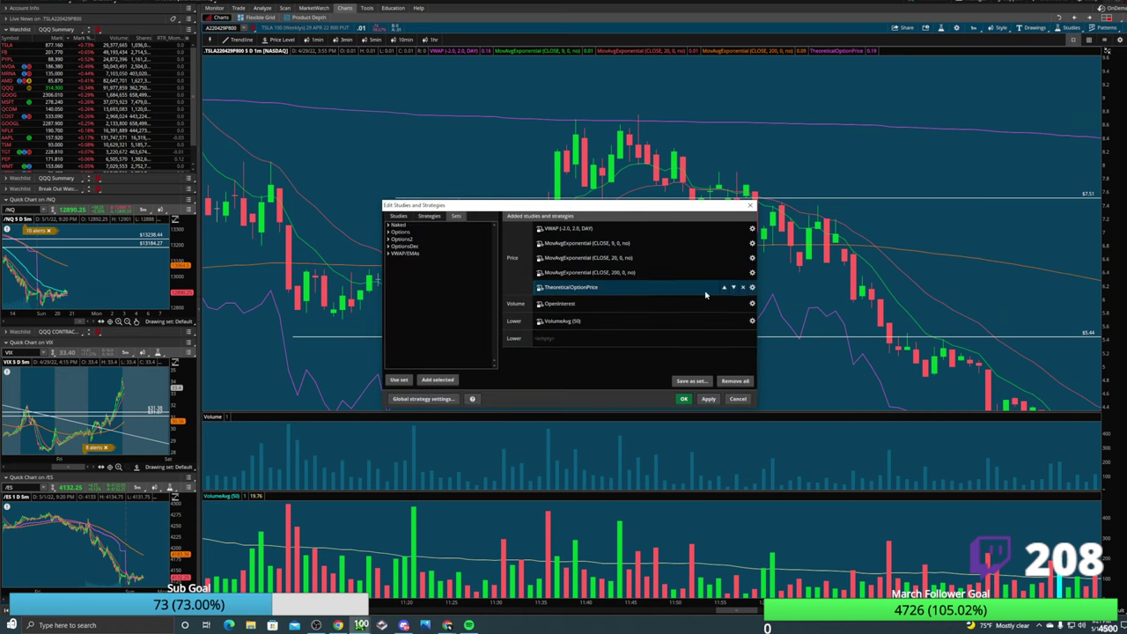
{"action": "left_click", "coordinate": [736, 287]}
{"action": "left_click", "coordinate": [708, 399]}
{"action": "left_click", "coordinate": [683, 399]}
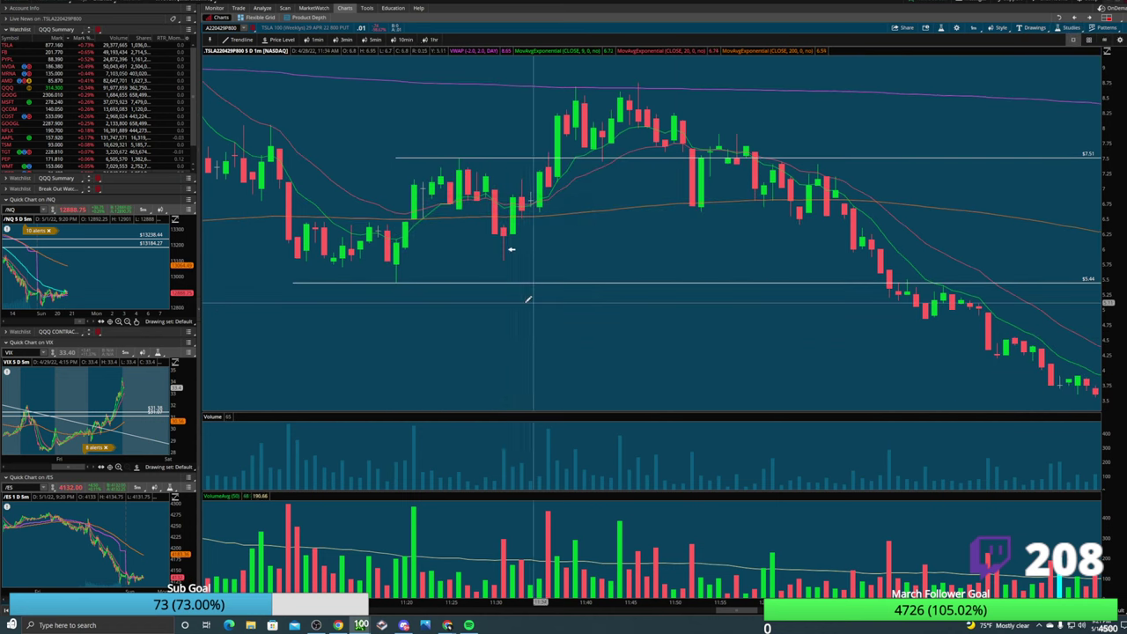
Add the text note "RISK = 11%" just below the $5.44 level.
{"action": "middle_click", "coordinate": [528, 308]}
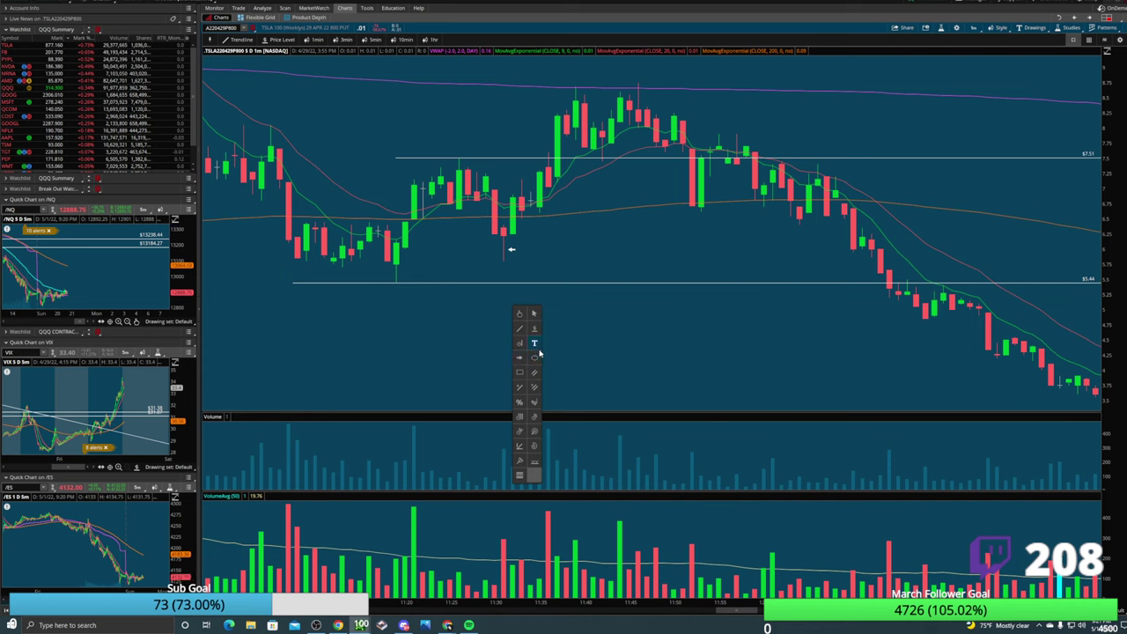
{"action": "left_click", "coordinate": [533, 343]}
{"action": "left_click", "coordinate": [546, 297]}
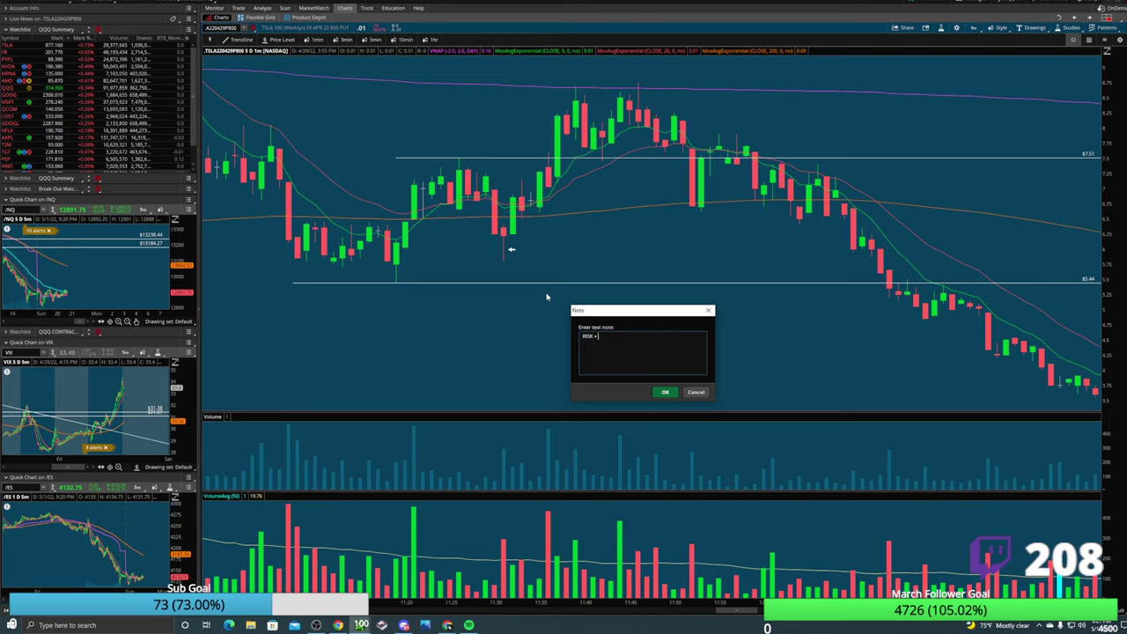
{"action": "left_click", "coordinate": [664, 392]}
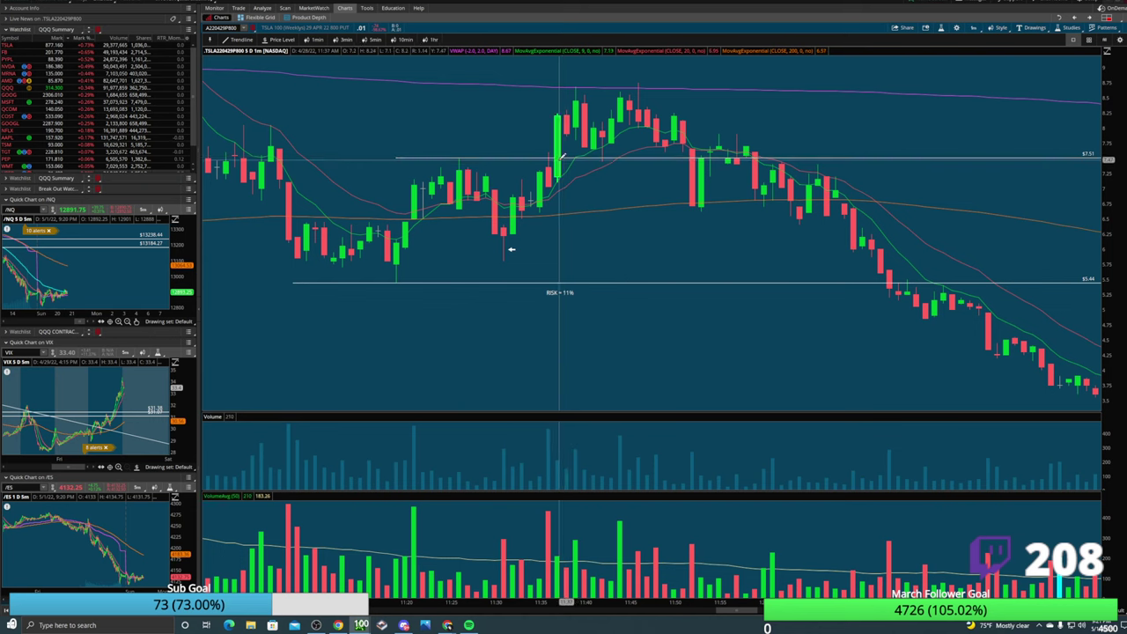
Add the text note "1ST TARGET" above the $7.51 level and move it closer to the line.
{"action": "right_click", "coordinate": [516, 139]}
{"action": "left_click", "coordinate": [536, 181]}
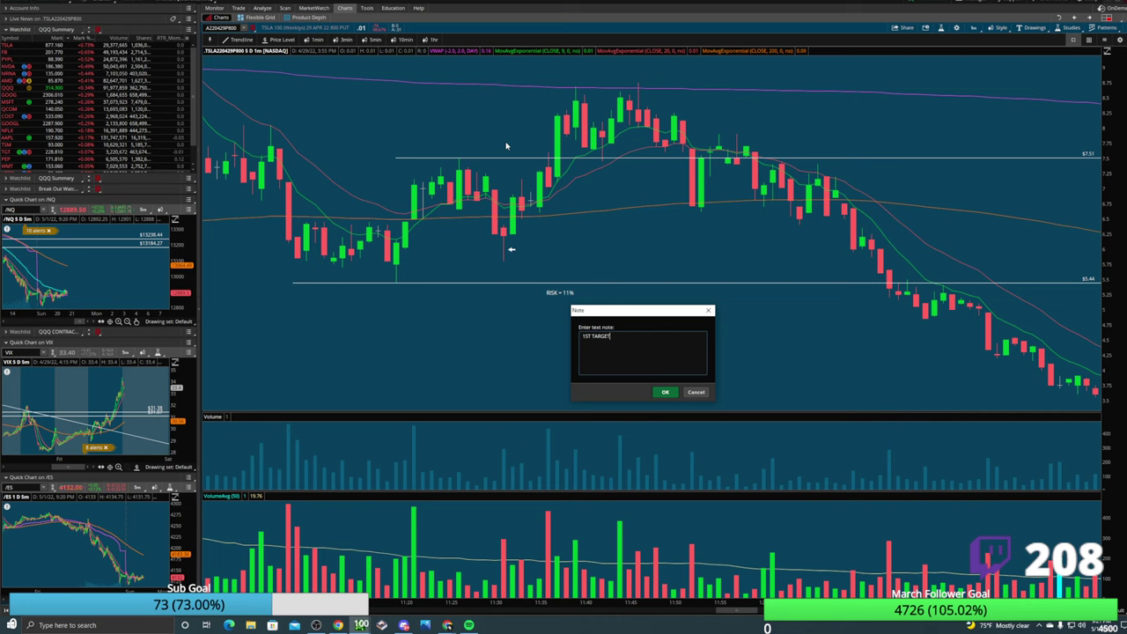
{"action": "left_click", "coordinate": [663, 391]}
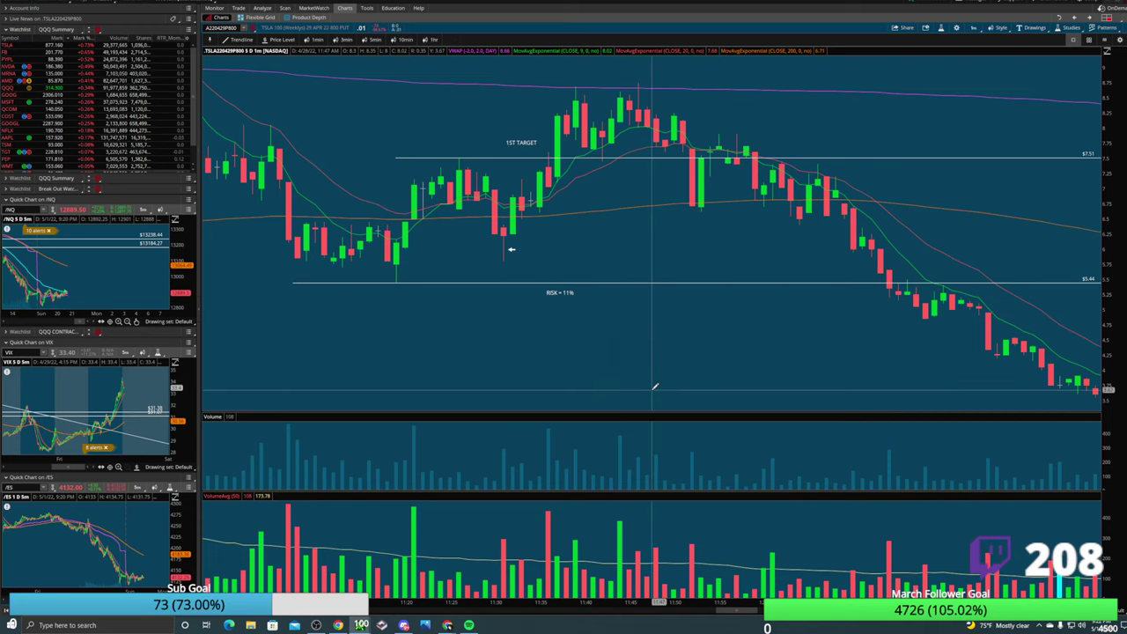
{"action": "right_click", "coordinate": [487, 133]}
{"action": "left_click", "coordinate": [487, 132]}
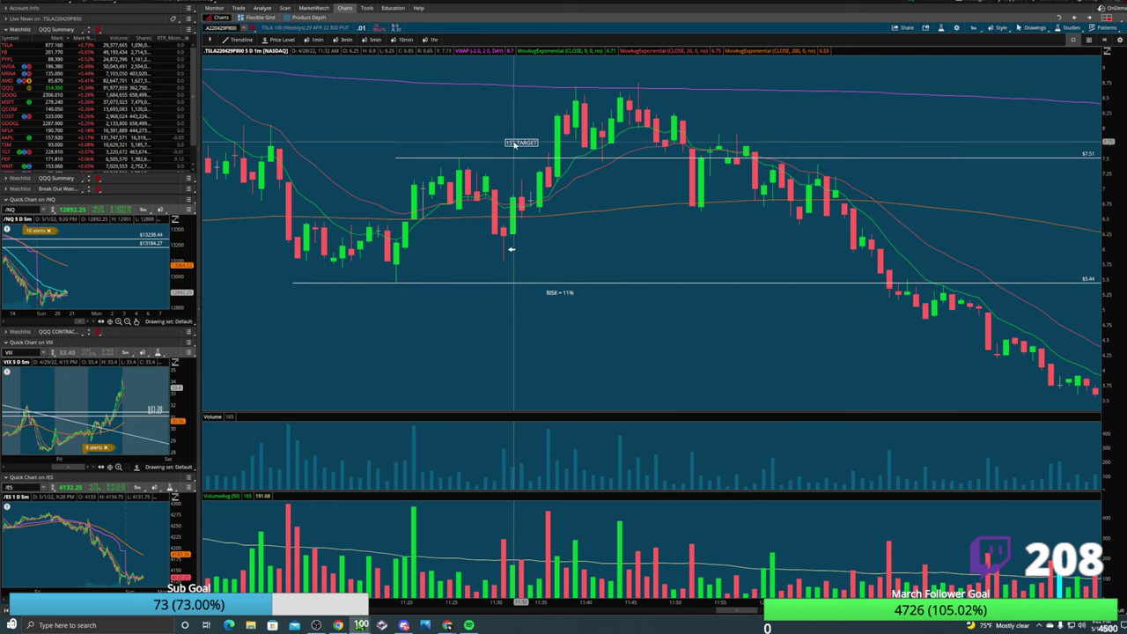
{"action": "left_click", "coordinate": [514, 151]}
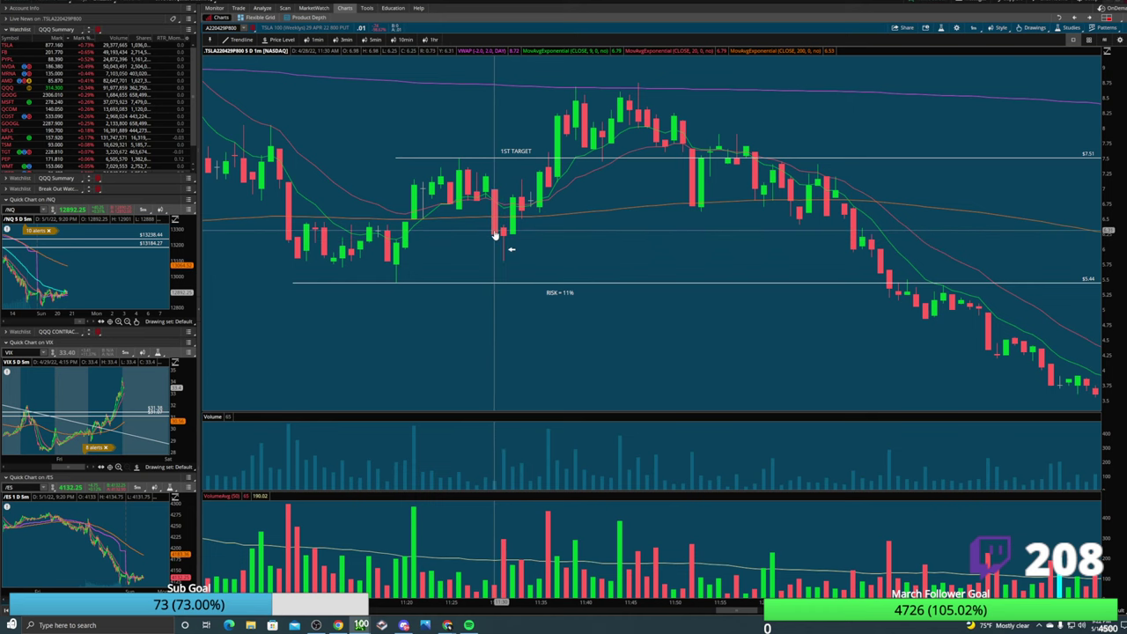
Mark price levels at $8.06 and $8.55 from the earlier highs and lows above the $7.51 level.
{"action": "left_click_drag", "start_coordinate": [373, 131], "coordinate": [477, 173]}
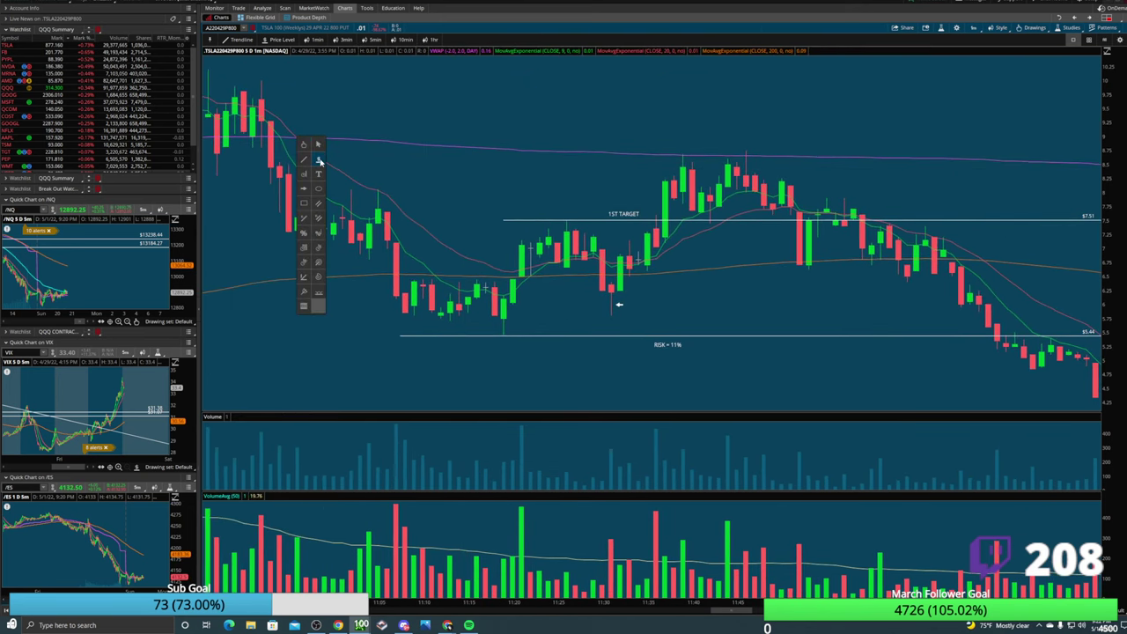
{"action": "left_click_drag", "start_coordinate": [349, 185], "coordinate": [455, 228]}
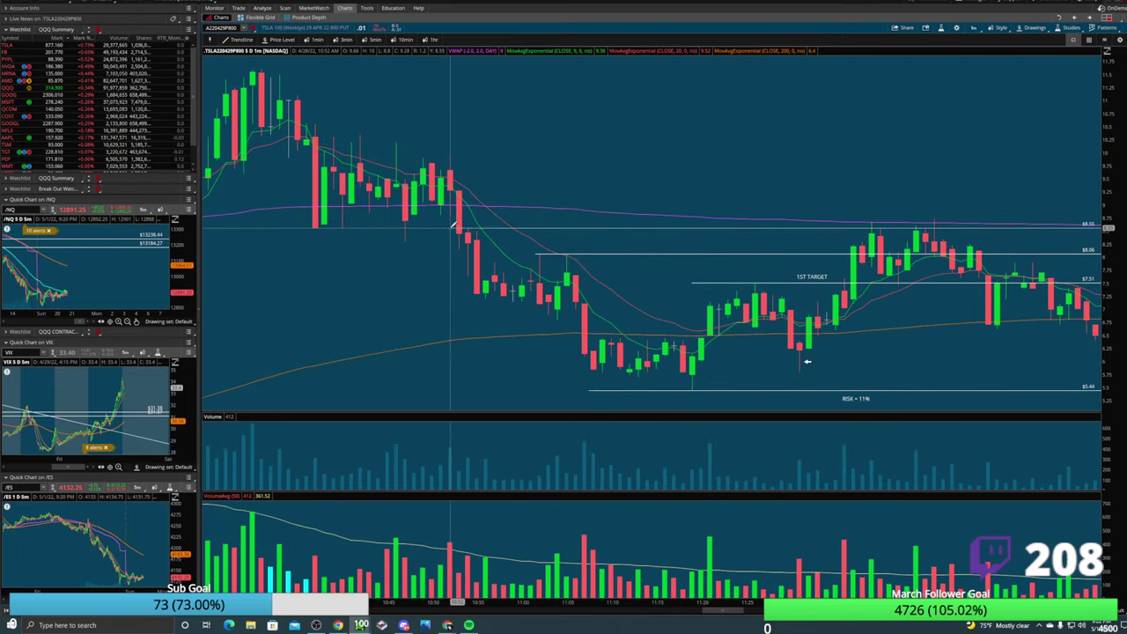
{"action": "mouse_move", "coordinate": [879, 217]}
{"action": "left_mouse_down"}
{"action": "mouse_move", "coordinate": [565, 96]}
{"action": "mouse_move", "coordinate": [553, 144]}
{"action": "left_mouse_up"}
Label the $8.06 level "2ND TARGET" and the $8.55 level "3RD TARGET" with text notes.
{"action": "right_click", "coordinate": [558, 148]}
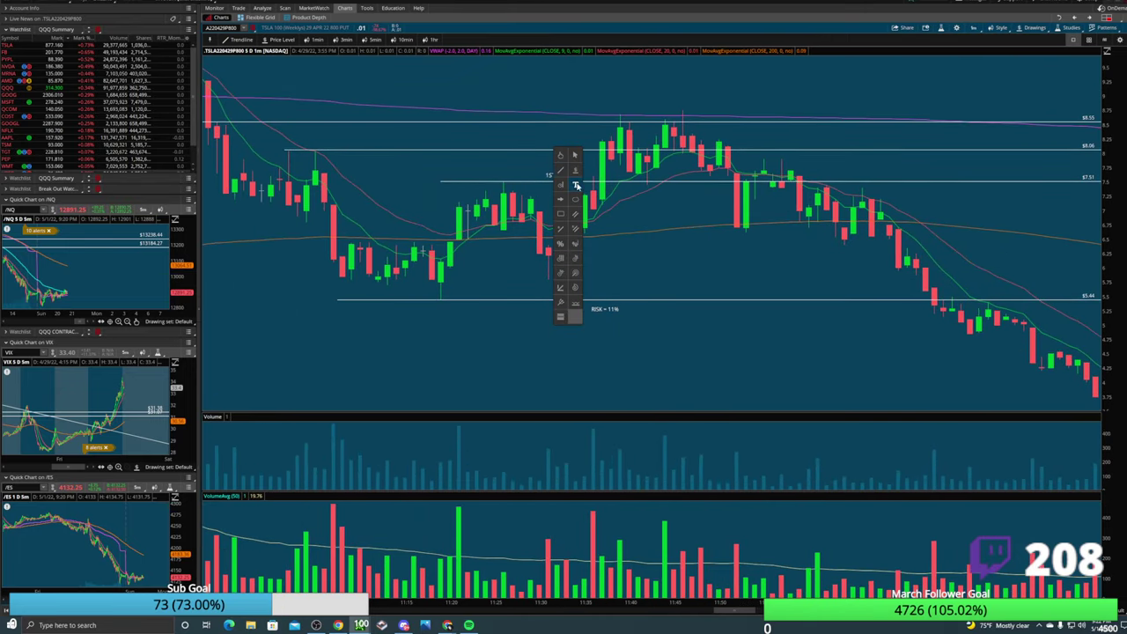
{"action": "left_click", "coordinate": [576, 188]}
{"action": "left_click", "coordinate": [568, 152]}
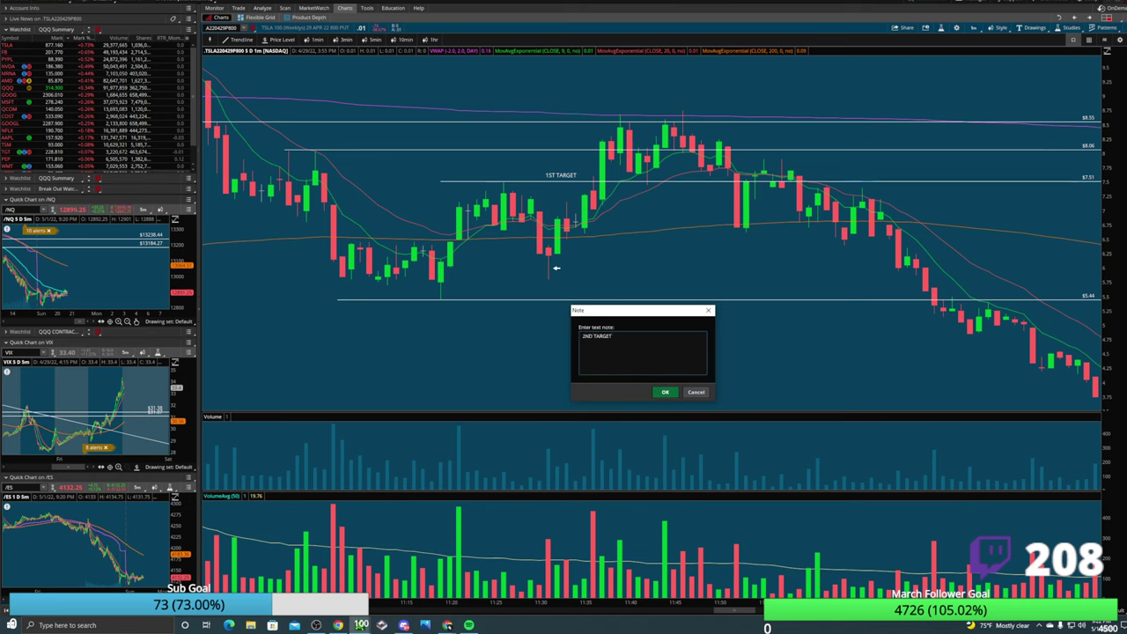
{"action": "left_click", "coordinate": [665, 392]}
{"action": "left_click", "coordinate": [598, 113]}
{"action": "type", "text": "3RD TARGET"}
{"action": "left_click", "coordinate": [663, 395]}
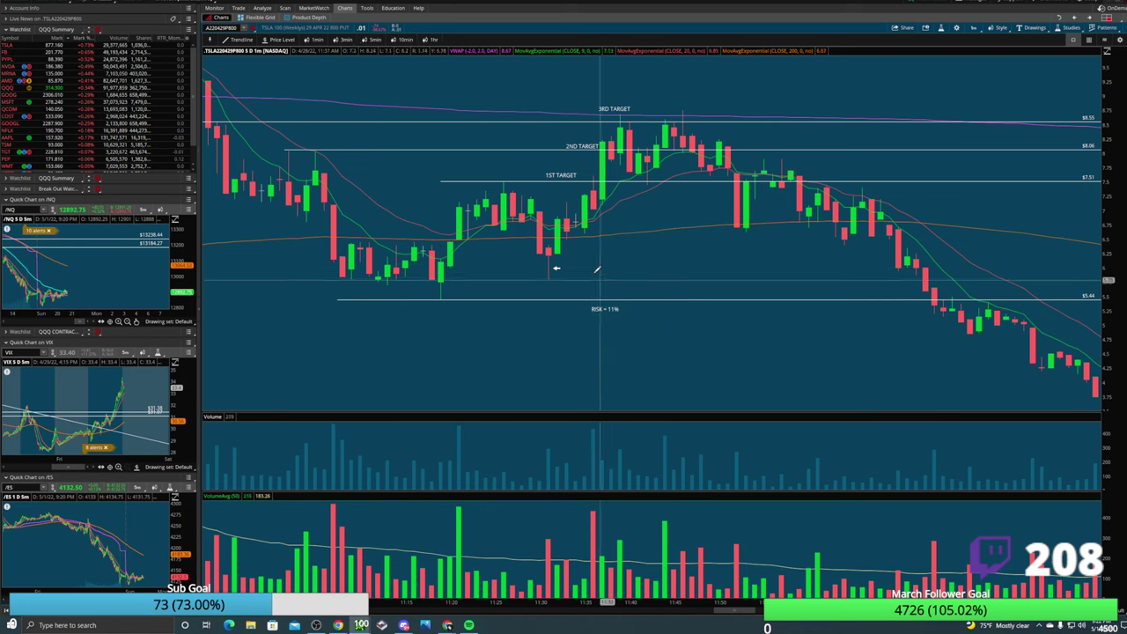
{"action": "middle_click", "coordinate": [599, 280]}
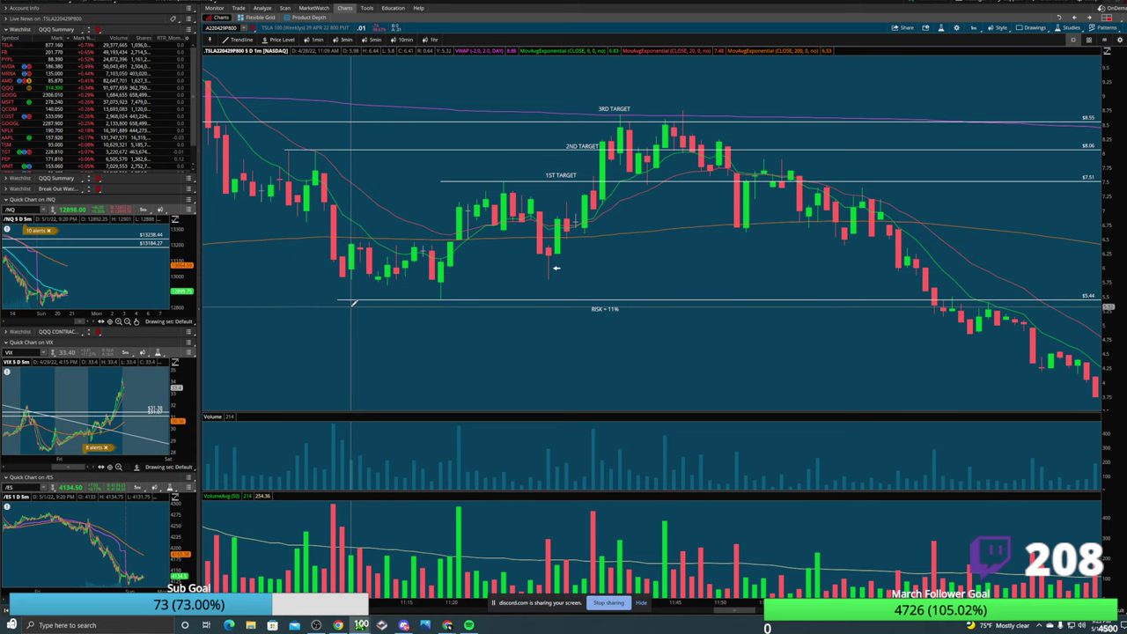
{"action": "middle_click", "coordinate": [360, 234]}
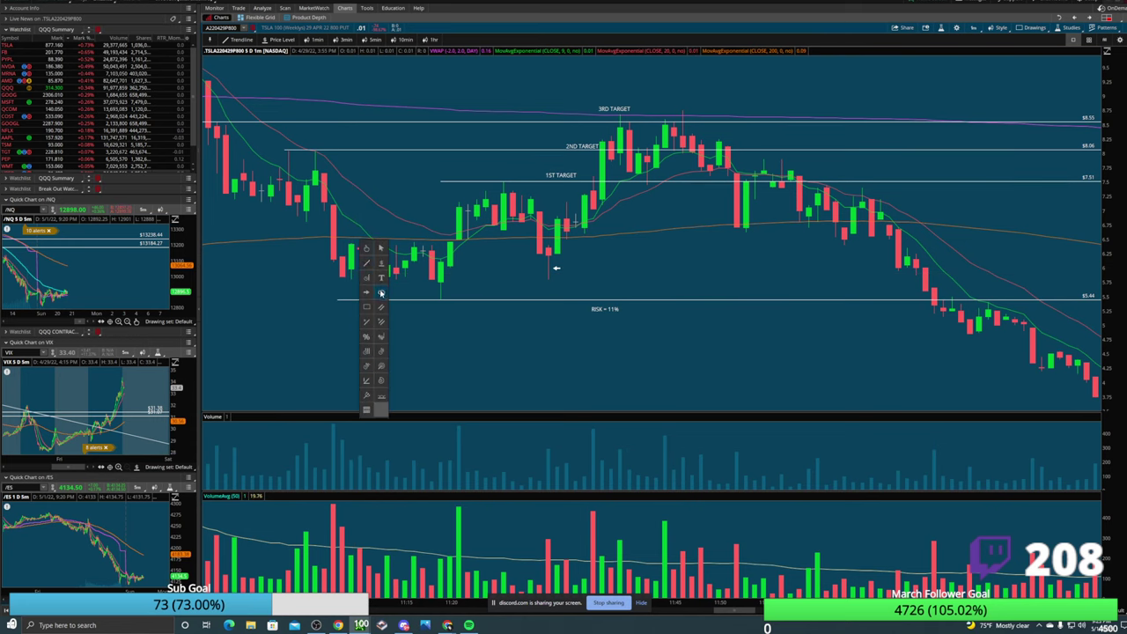
{"action": "middle_click", "coordinate": [358, 236]}
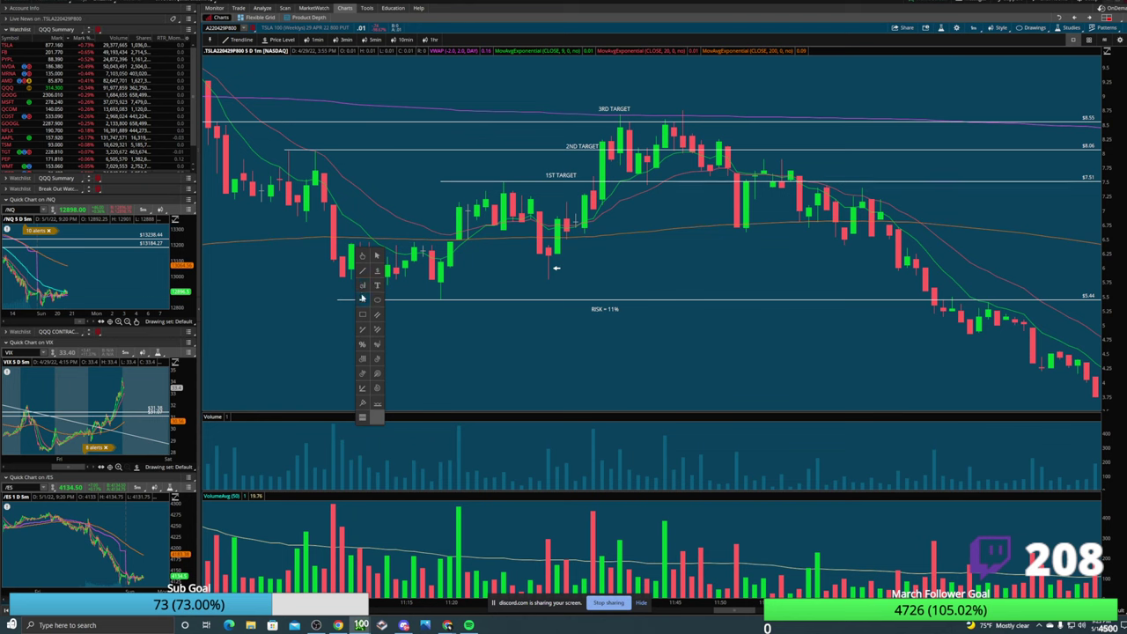
{"action": "left_click", "coordinate": [338, 236]}
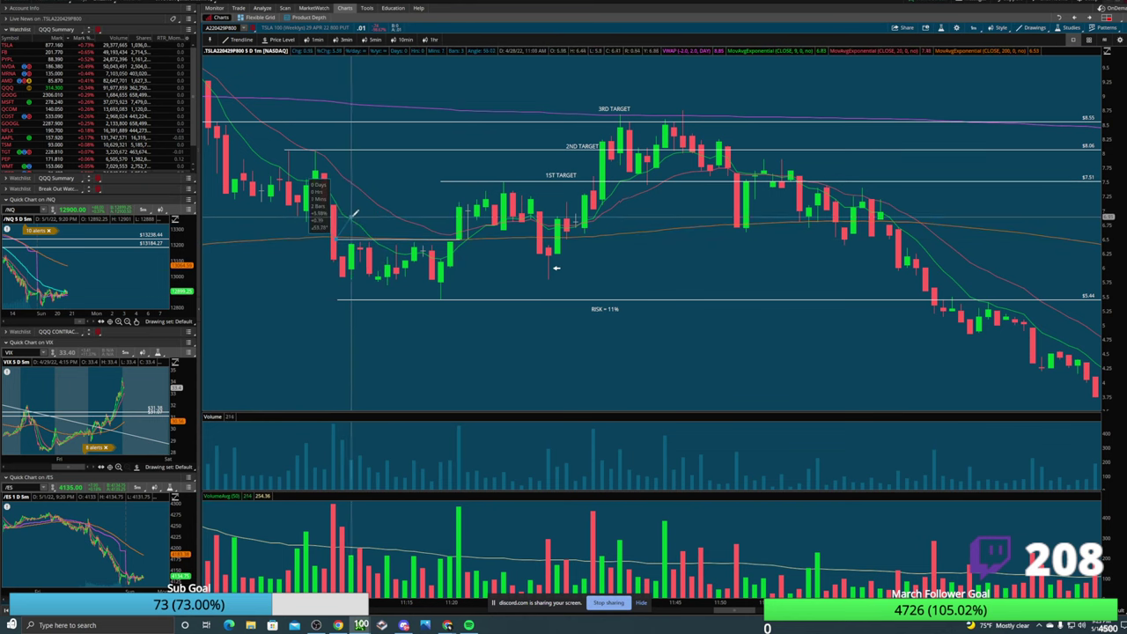
{"action": "left_click", "coordinate": [353, 212]}
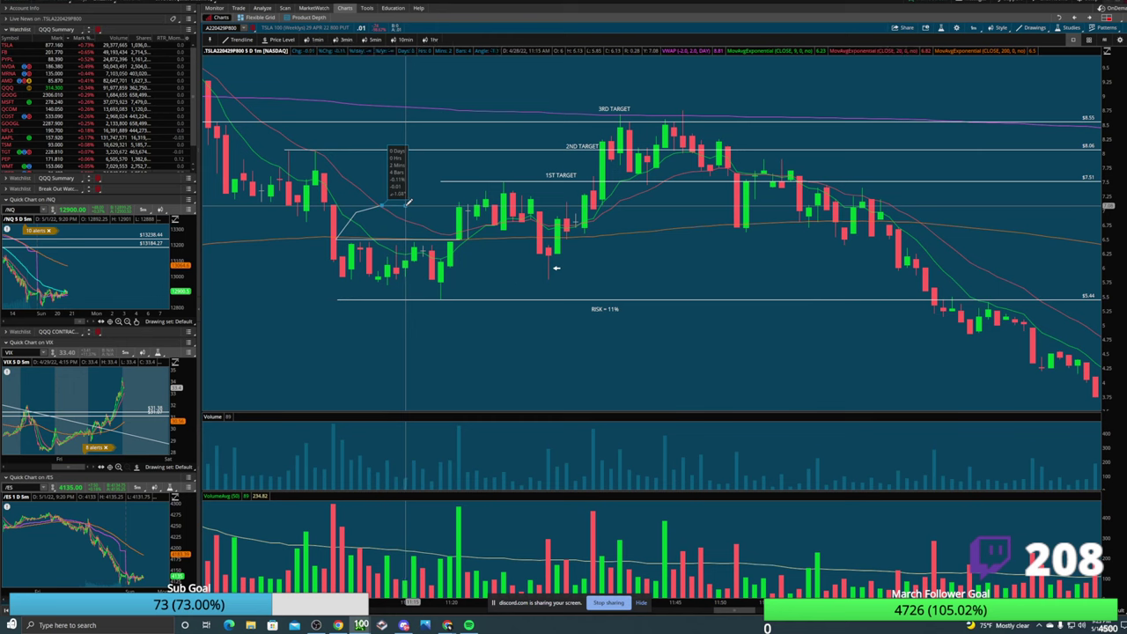
{"action": "left_click", "coordinate": [456, 230]}
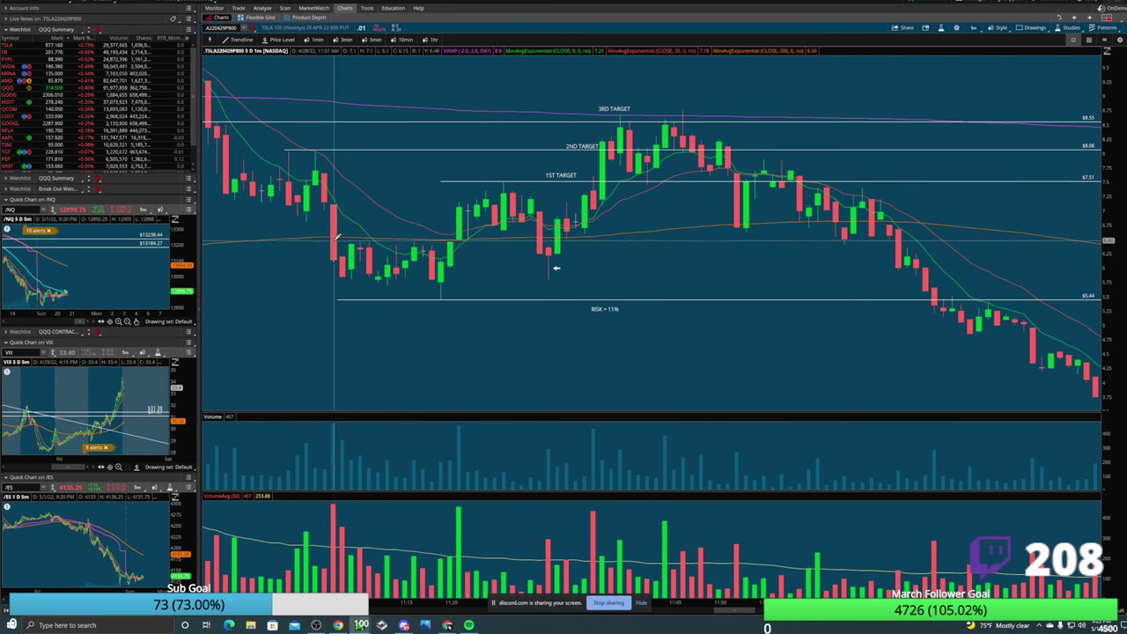
Draw a rectangle from about 6.48 to 5.47 over the basing candles and push its end date out to extend the zone across the chart.
{"action": "left_click_drag", "start_coordinate": [337, 237], "coordinate": [467, 300]}
{"action": "right_click", "coordinate": [370, 292]}
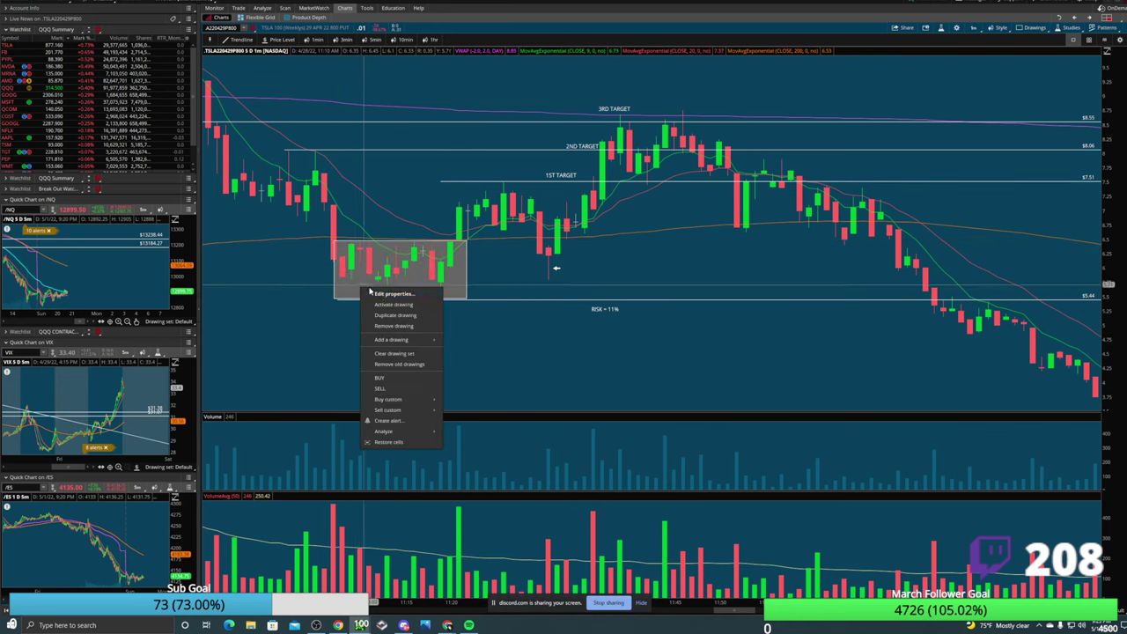
{"action": "left_click", "coordinate": [387, 293]}
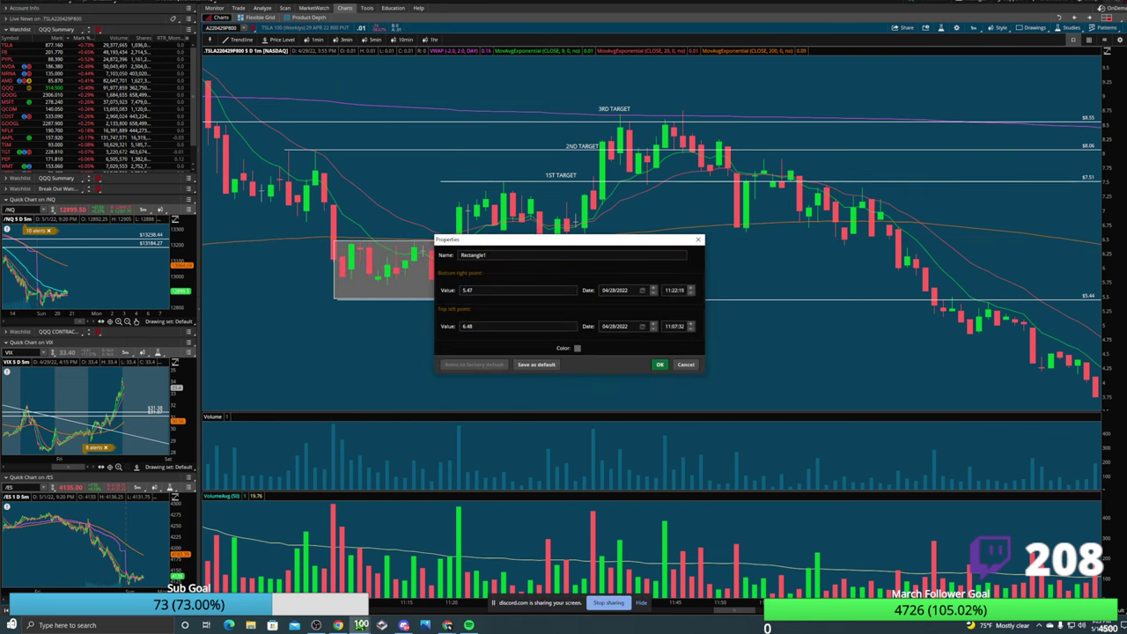
{"action": "left_click", "coordinate": [654, 290]}
{"action": "left_click", "coordinate": [660, 365]}
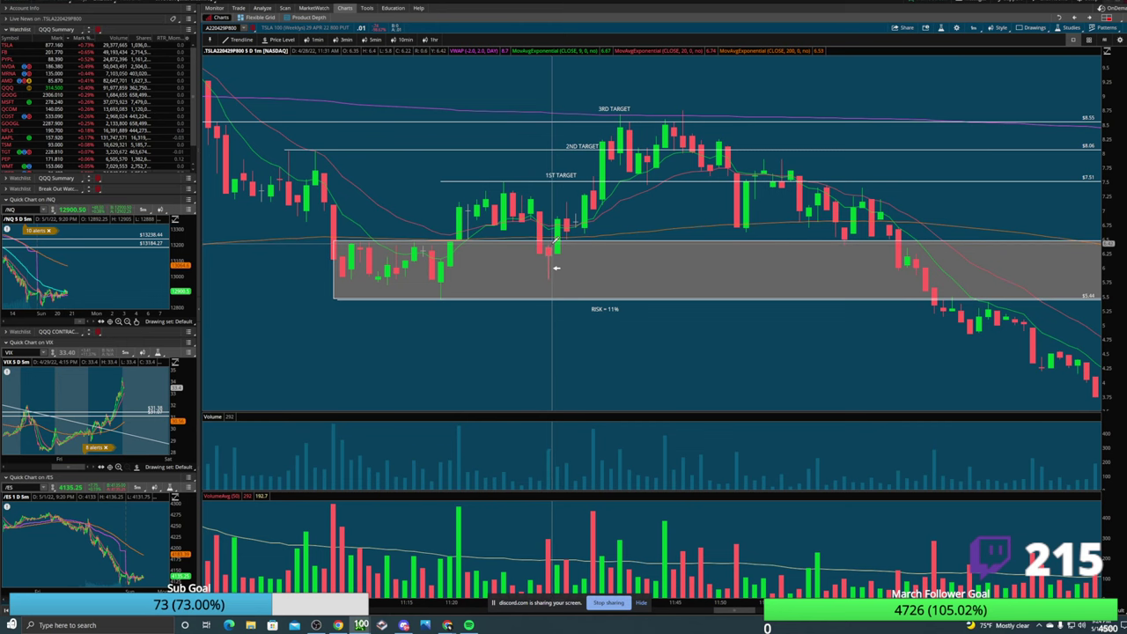
Add a text note inside the demand zone beside the entry arrow reading "ENTRY REASONING: IN DEMAND, RELATIVELY LOW RISK, HL", one item per line.
{"action": "right_click", "coordinate": [594, 268]}
{"action": "left_click", "coordinate": [591, 288]}
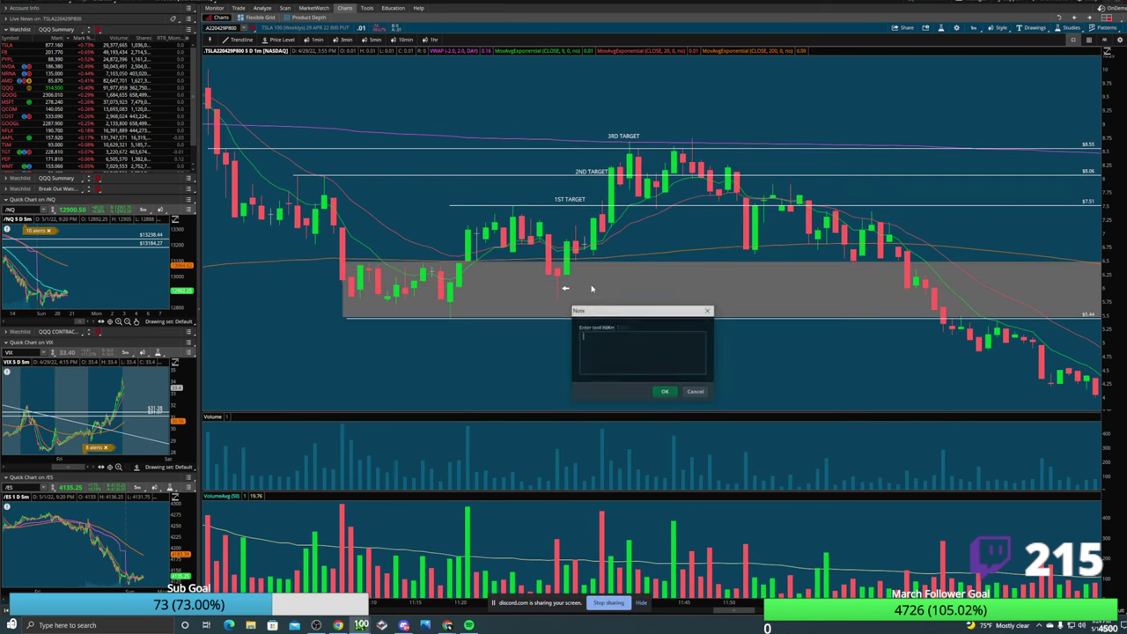
{"action": "type", "text": "ENTRY"}
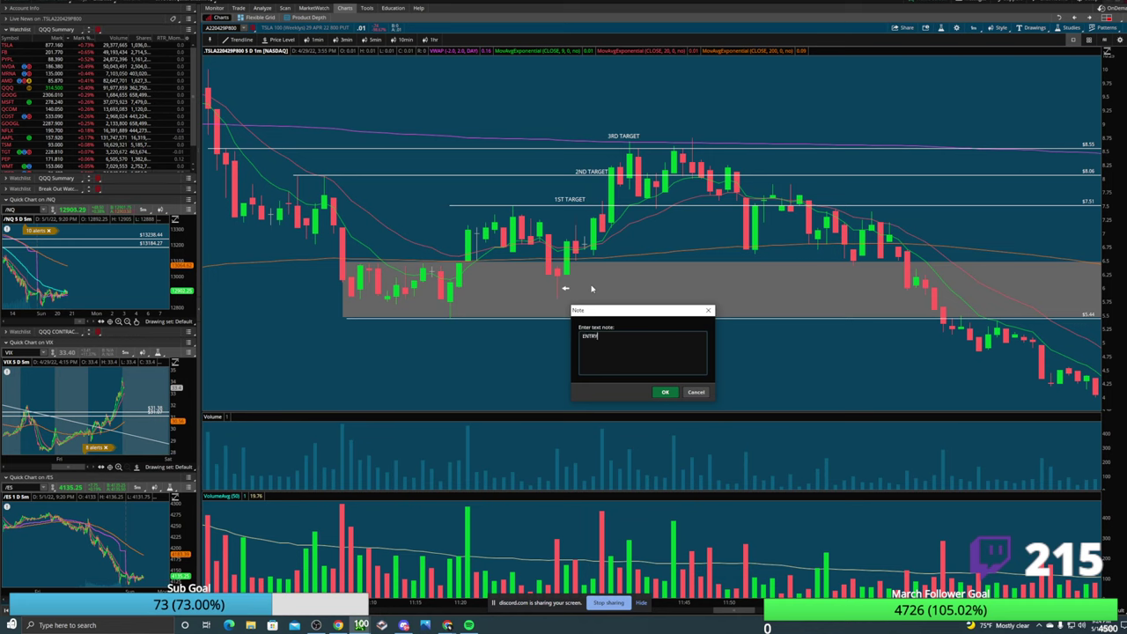
{"action": "type", "text": " REASONING:"}
{"action": "key", "text": "BackSpace"}
{"action": "key", "text": "BackSpace"}
{"action": "key", "text": "BackSpace"}
{"action": "key", "text": "BackSpace"}
{"action": "key", "text": "BackSpace"}
{"action": "key", "text": "BackSpace"}
{"action": "key", "text": "Return"}
{"action": "type", "text": "IN DEMAND"}
{"action": "key", "text": "Return"}
{"action": "type", "text": "L"}
{"action": "key", "text": "BackSpace"}
{"action": "key", "text": "BackSpace"}
{"action": "key", "text": "BackSpace"}
{"action": "key", "text": "BackSpace"}
{"action": "key", "text": "BackSpace"}
{"action": "key", "text": "BackSpace"}
{"action": "key", "text": "BackSpace"}
{"action": "key", "text": "BackSpace"}
{"action": "type", "text": "RELATIVELY LOW RISK HL"}
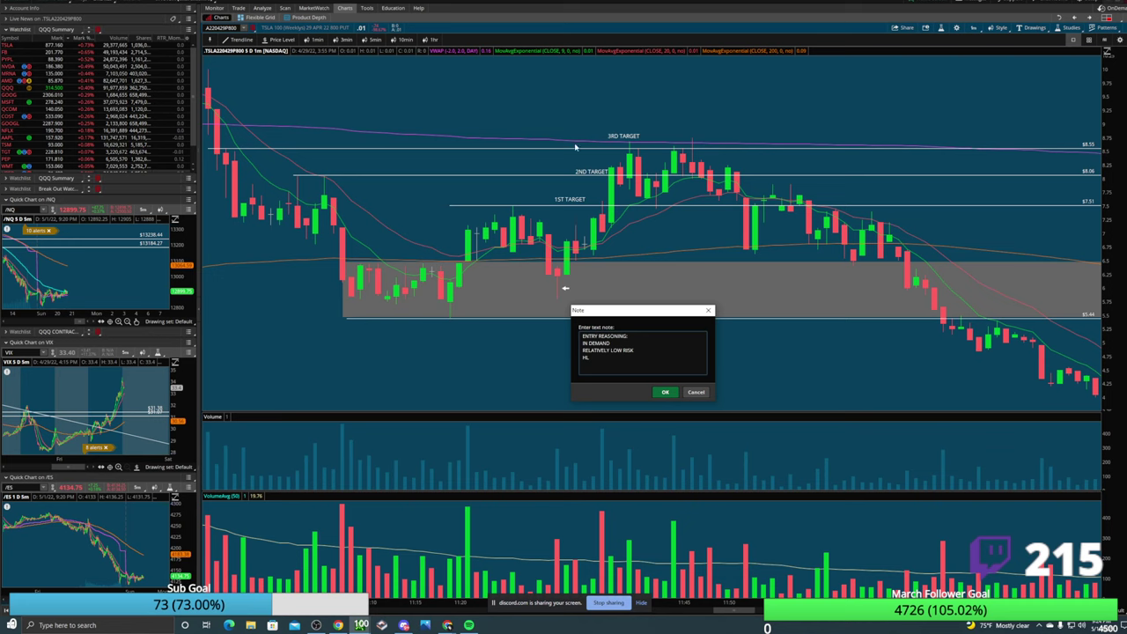
{"action": "left_click", "coordinate": [665, 392]}
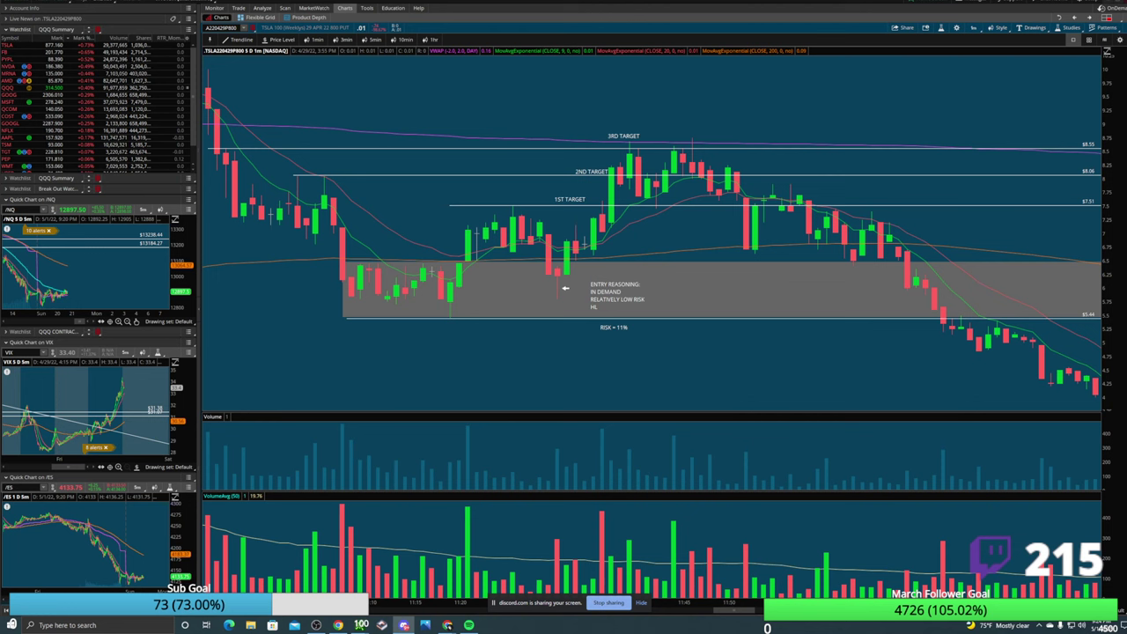
Review the TSLA 800p scalp callouts in Discord's trading-floor channel and return to the chart.
{"action": "left_click", "coordinate": [403, 625]}
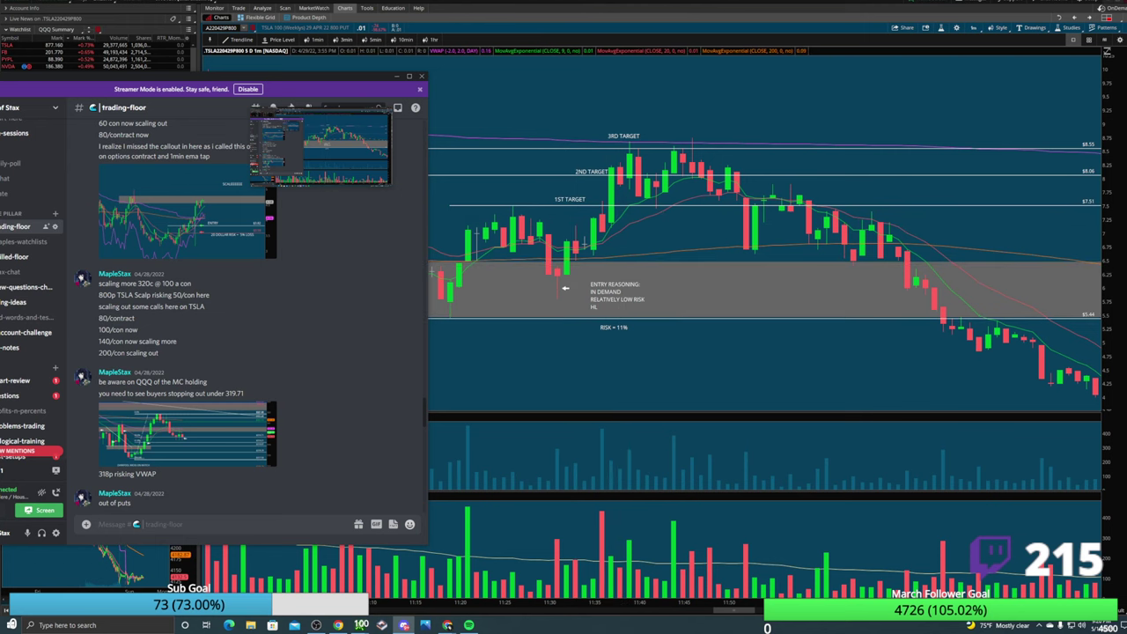
{"action": "key", "text": "alt+Tab"}
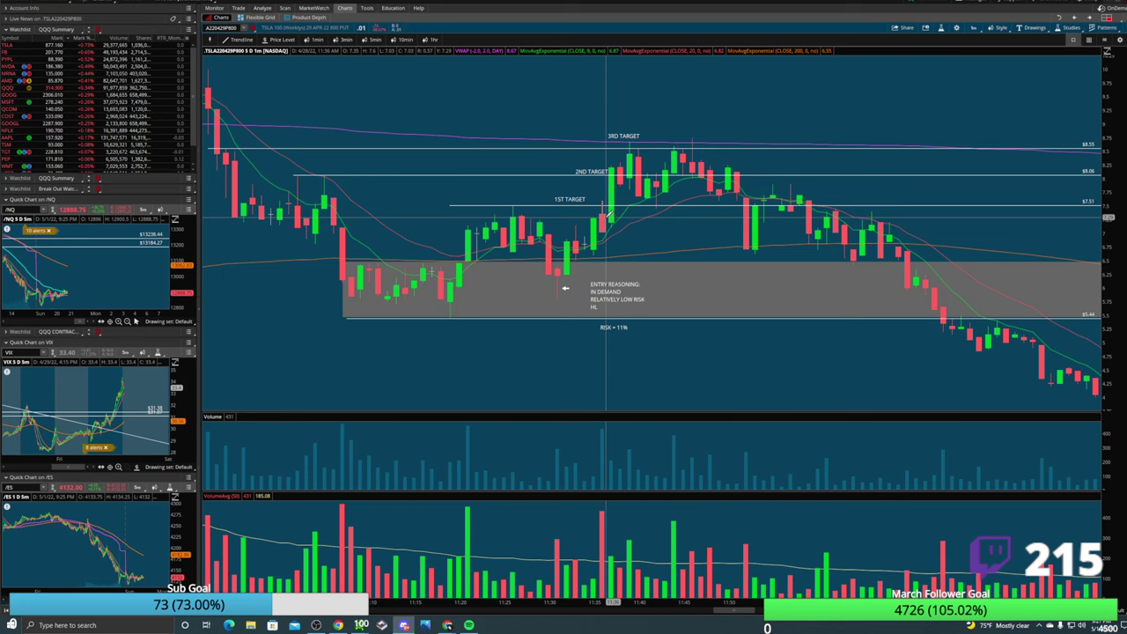
Restore the multi-chart grid and examine the second TSLA 800 put chart's candles between about 14:00 and 14:25.
{"action": "right_click", "coordinate": [721, 111]}
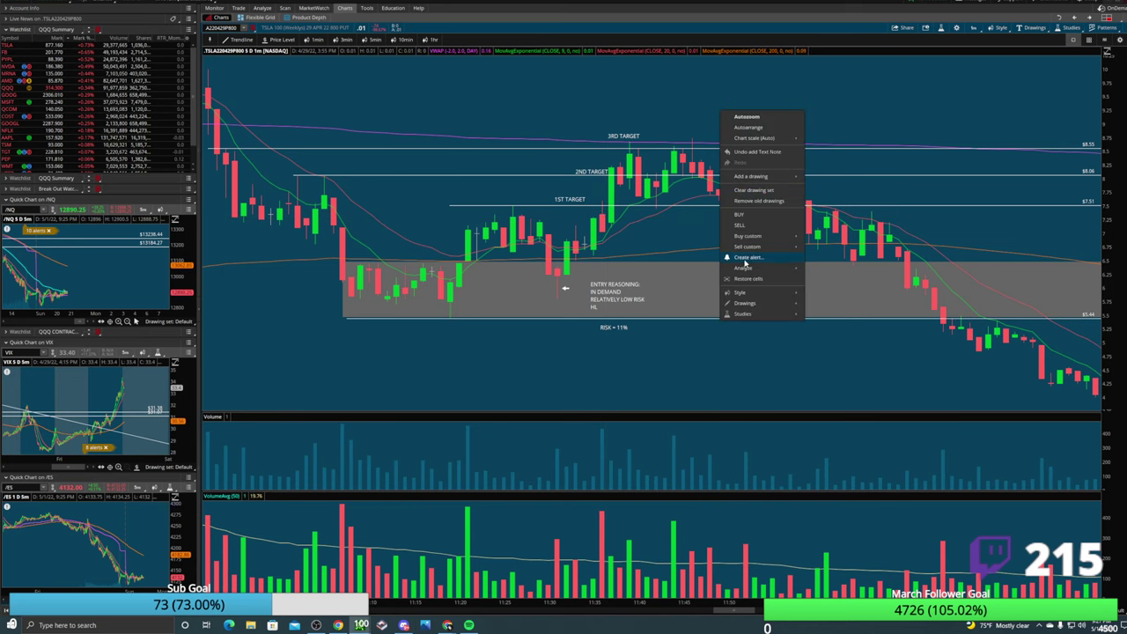
{"action": "left_click", "coordinate": [748, 278]}
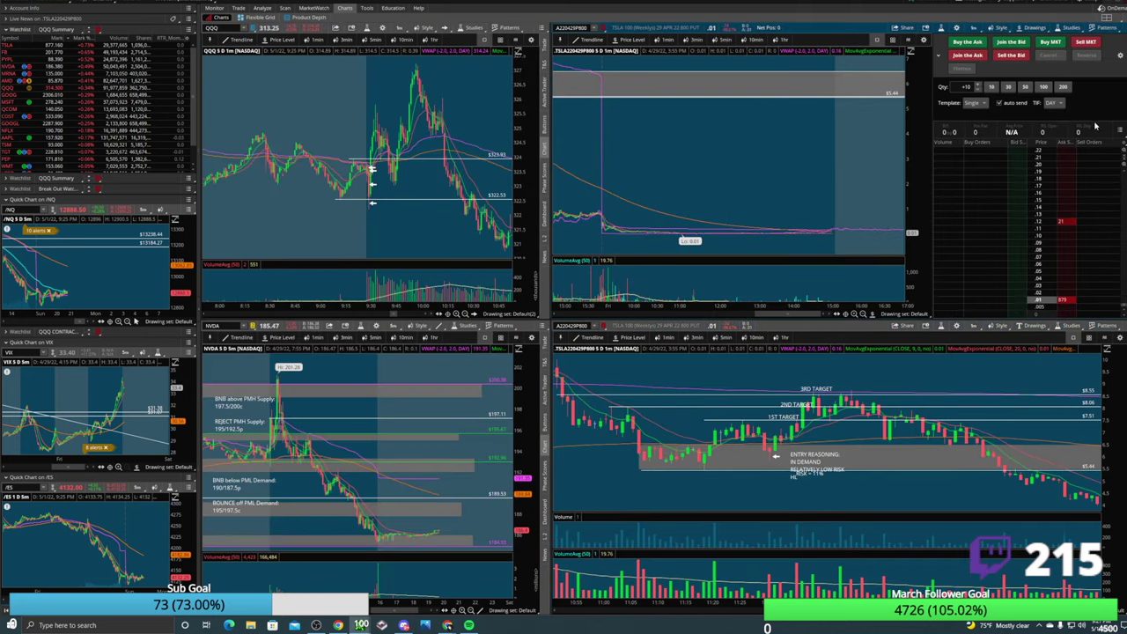
{"action": "left_click", "coordinate": [976, 58]}
{"action": "scroll", "coordinate": [734, 214], "scroll_direction": "up", "scroll_amount": 3}
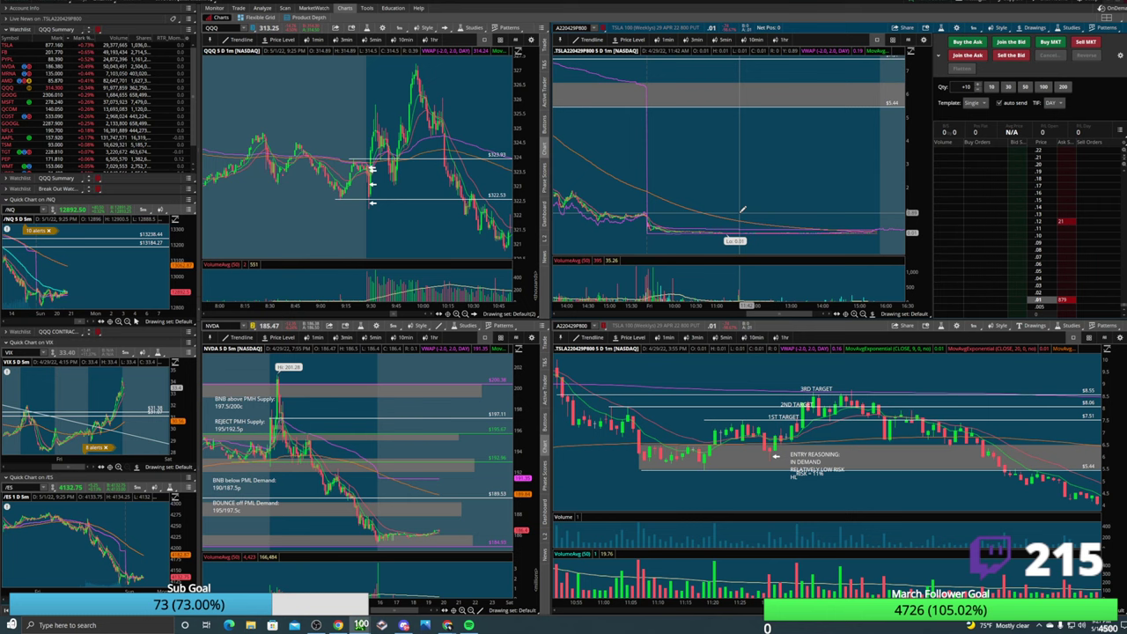
{"action": "scroll", "coordinate": [742, 209], "scroll_direction": "up", "scroll_amount": 5}
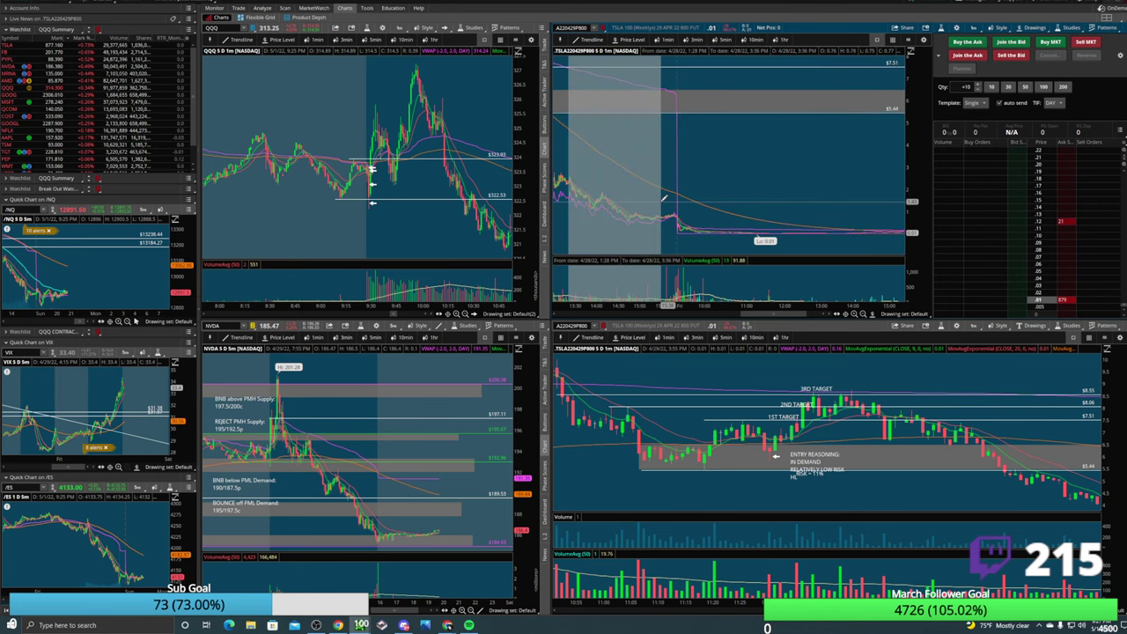
{"action": "scroll", "coordinate": [692, 216], "scroll_direction": "up", "scroll_amount": 5}
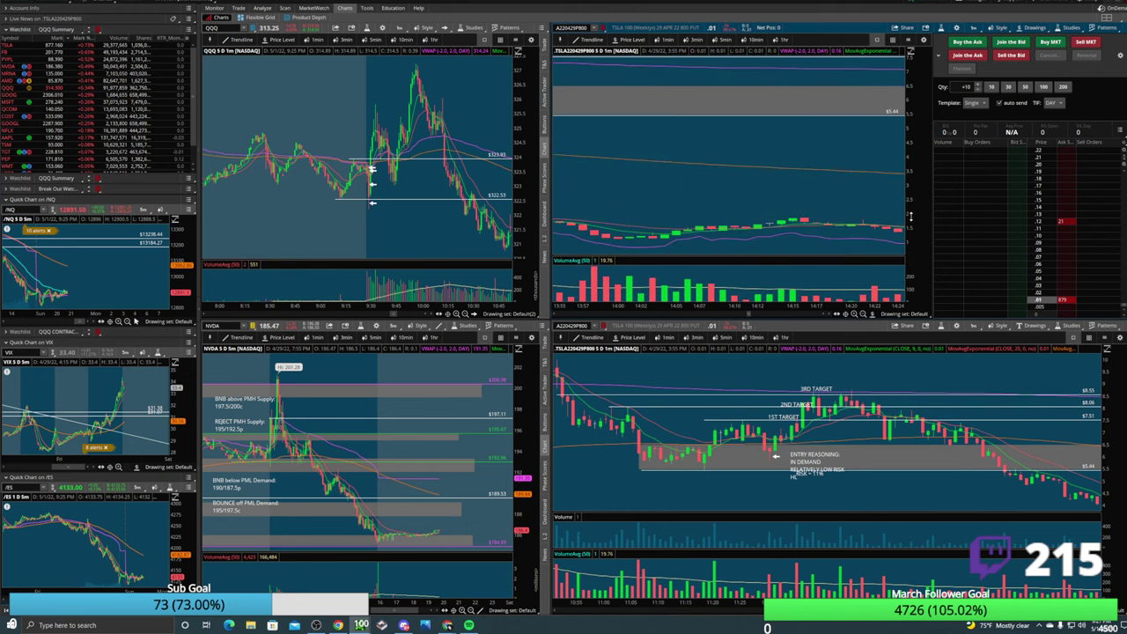
{"action": "left_click_drag", "start_coordinate": [745, 226], "coordinate": [783, 161]}
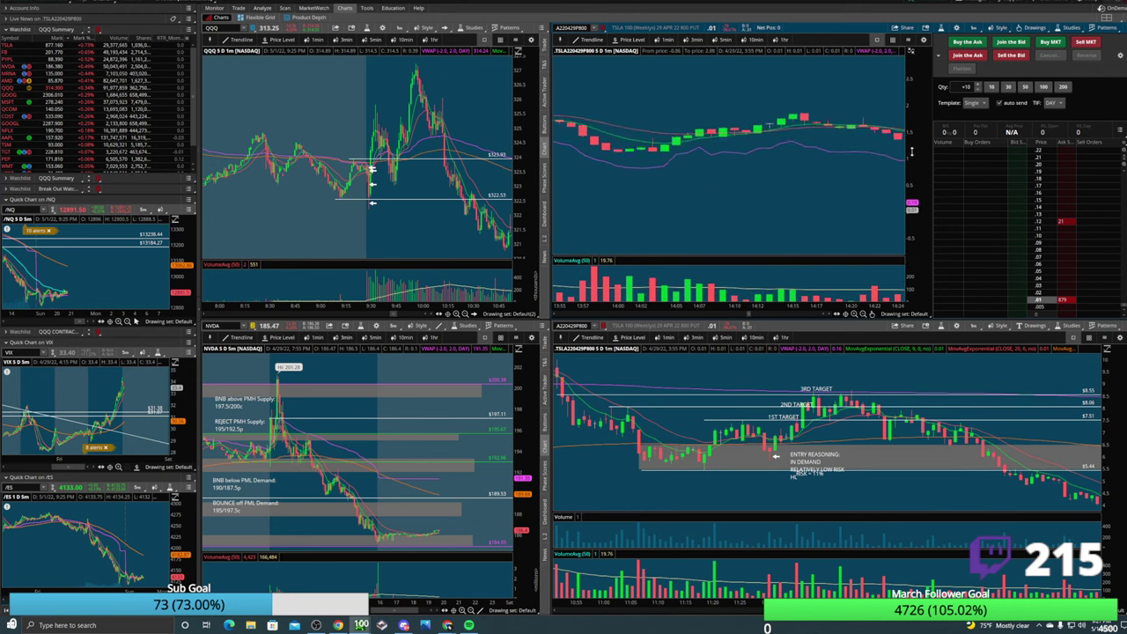
{"action": "left_click_drag", "start_coordinate": [912, 199], "coordinate": [912, 110]}
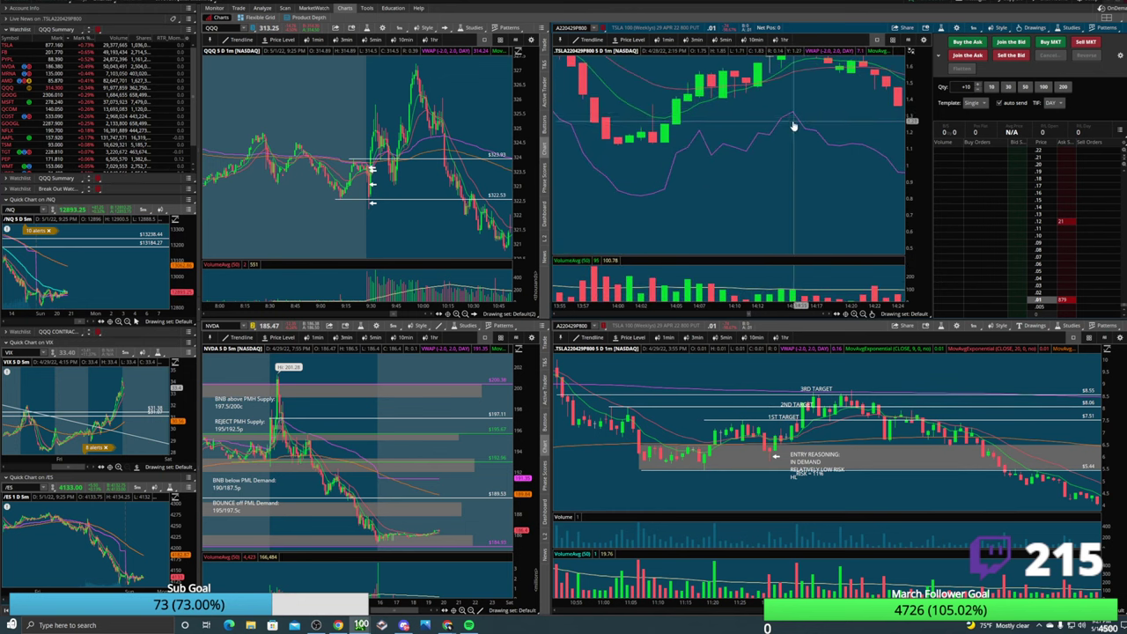
{"action": "left_click_drag", "start_coordinate": [795, 125], "coordinate": [786, 154]}
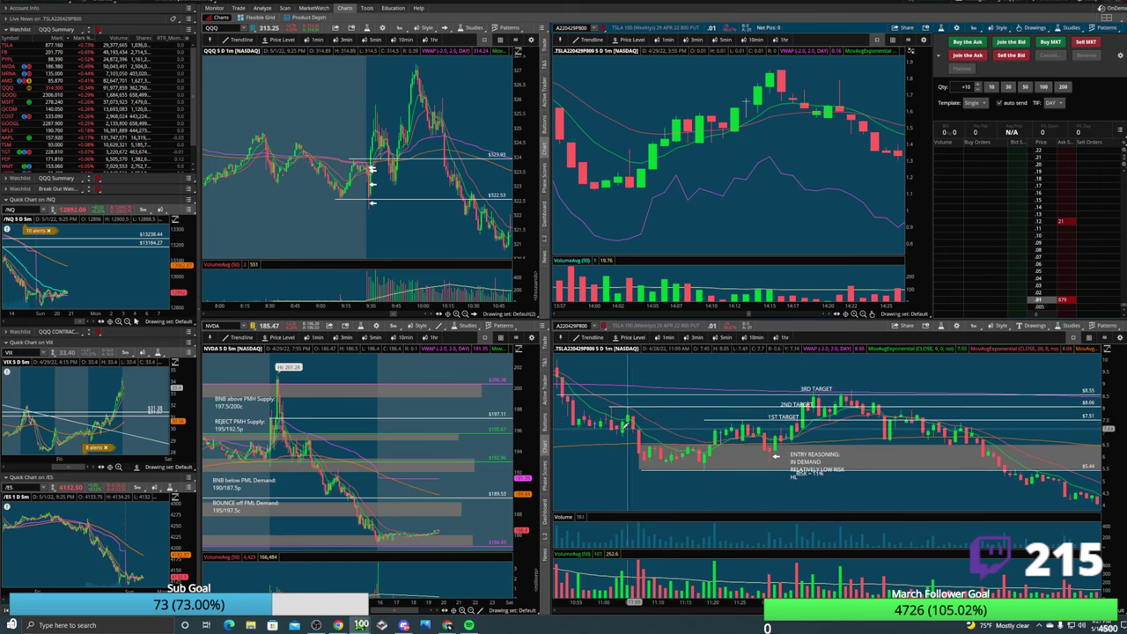
Maximize the annotated TSLA 800 put chart to examine the entry, targets and demand zone up close.
{"action": "left_click_drag", "start_coordinate": [613, 420], "coordinate": [829, 419]}
{"action": "right_click", "coordinate": [699, 390]}
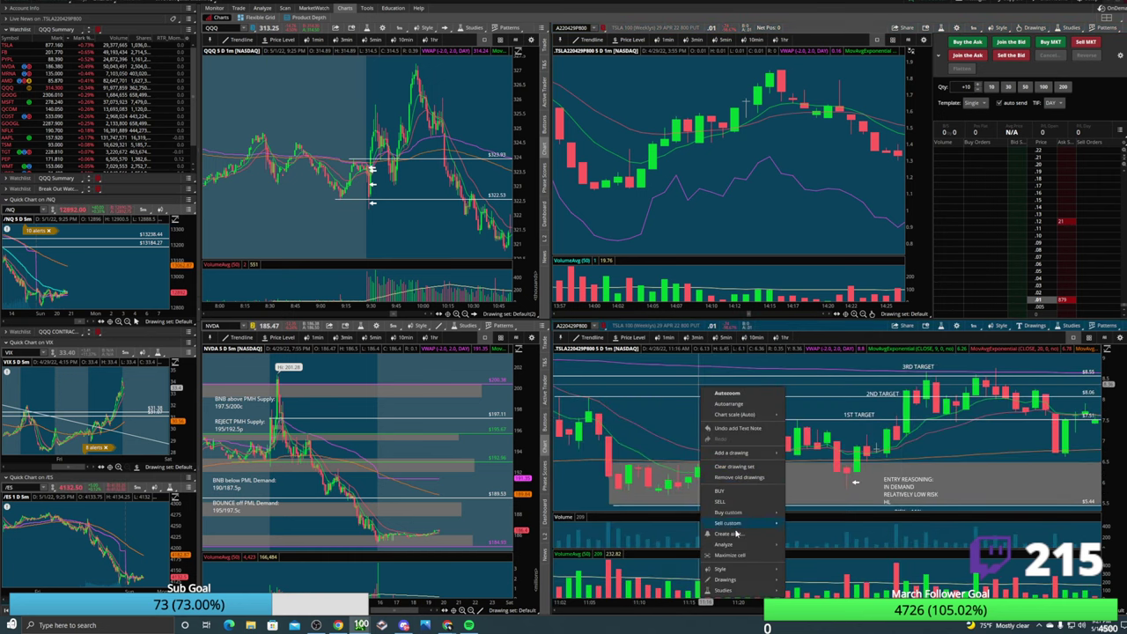
{"action": "left_click", "coordinate": [742, 539]}
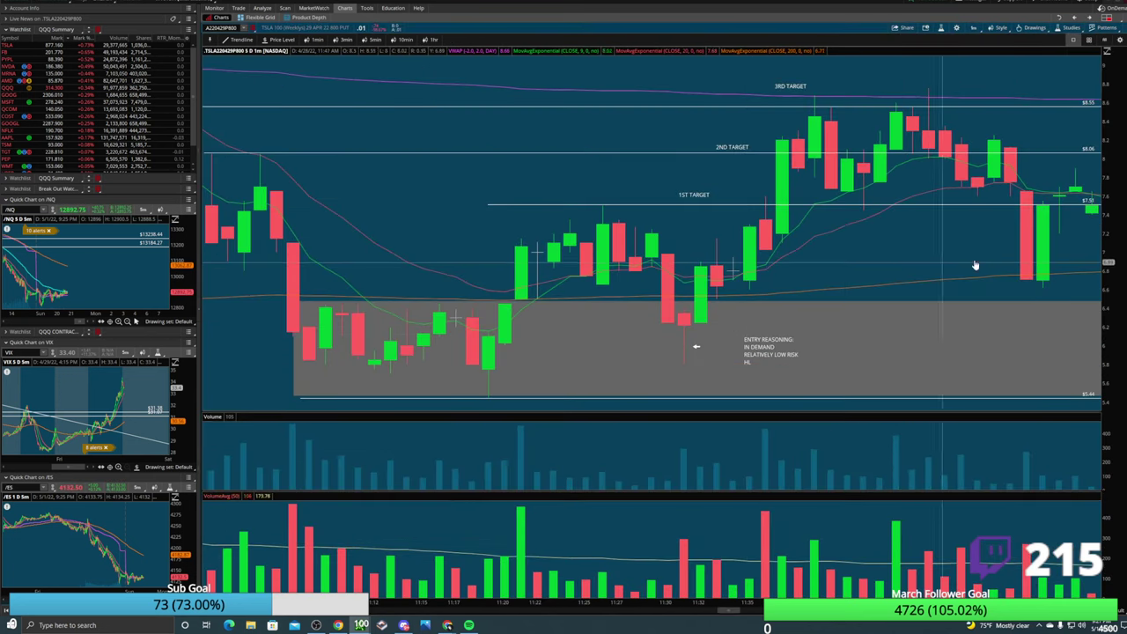
{"action": "left_click_drag", "start_coordinate": [930, 254], "coordinate": [810, 232]}
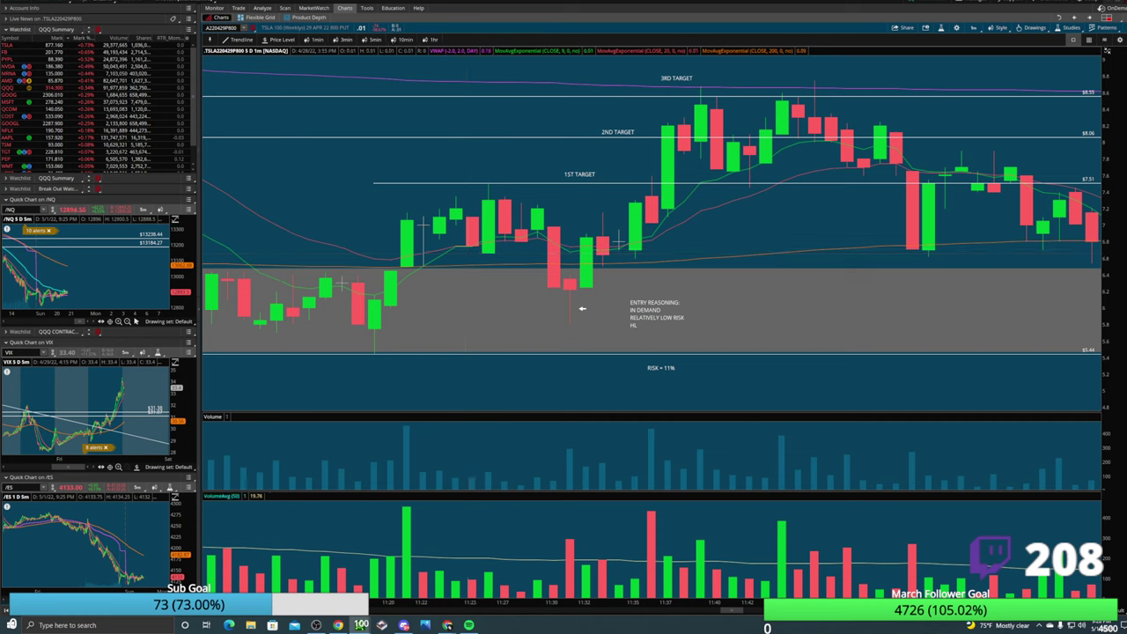
Load TSLA on the maximized chart and examine its supply and demand zones around the latest session's 9:30 open.
{"action": "type", "text": "TSLA"}
{"action": "key", "text": "Return"}
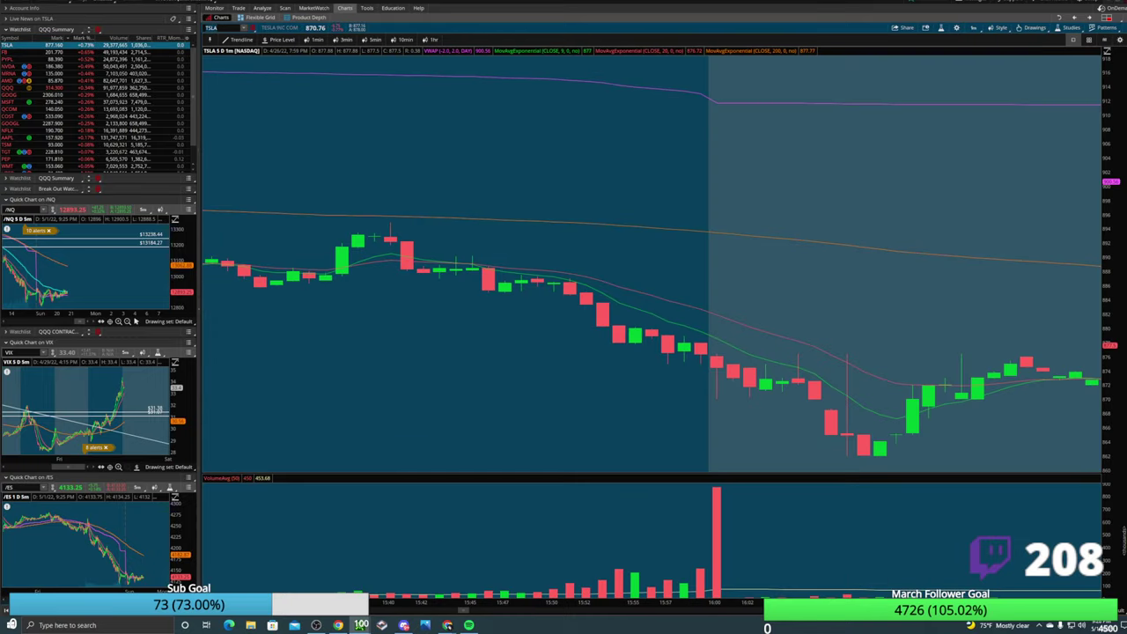
{"action": "scroll", "coordinate": [572, 369], "scroll_direction": "up", "scroll_amount": 5}
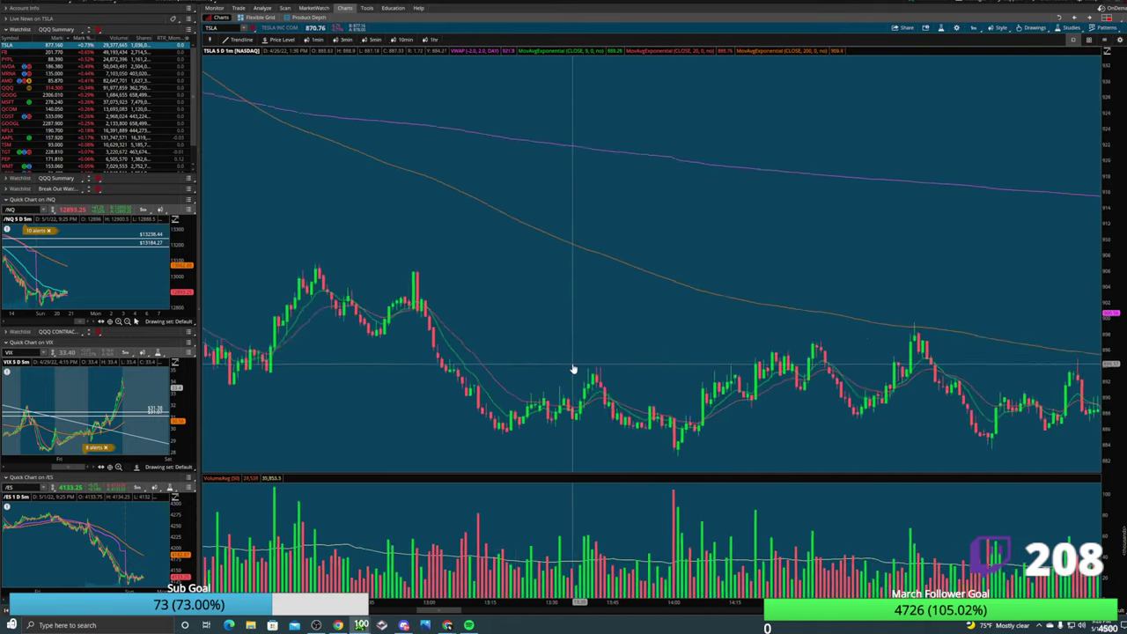
{"action": "scroll", "coordinate": [572, 370], "scroll_direction": "down", "scroll_amount": 5}
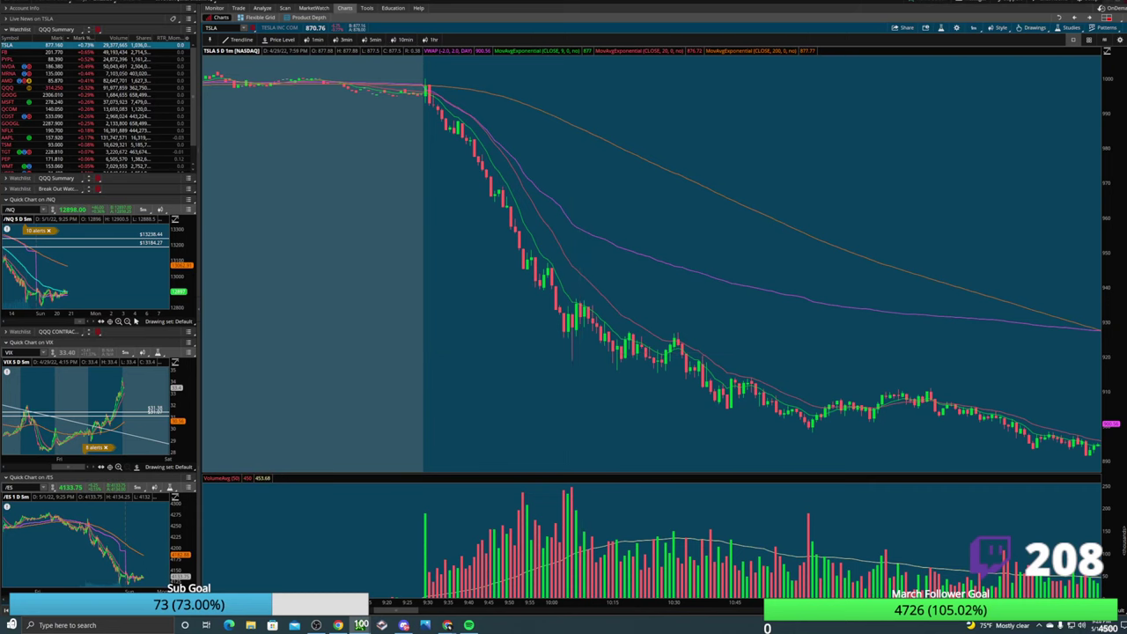
{"action": "scroll", "coordinate": [878, 394], "scroll_direction": "down", "scroll_amount": 10}
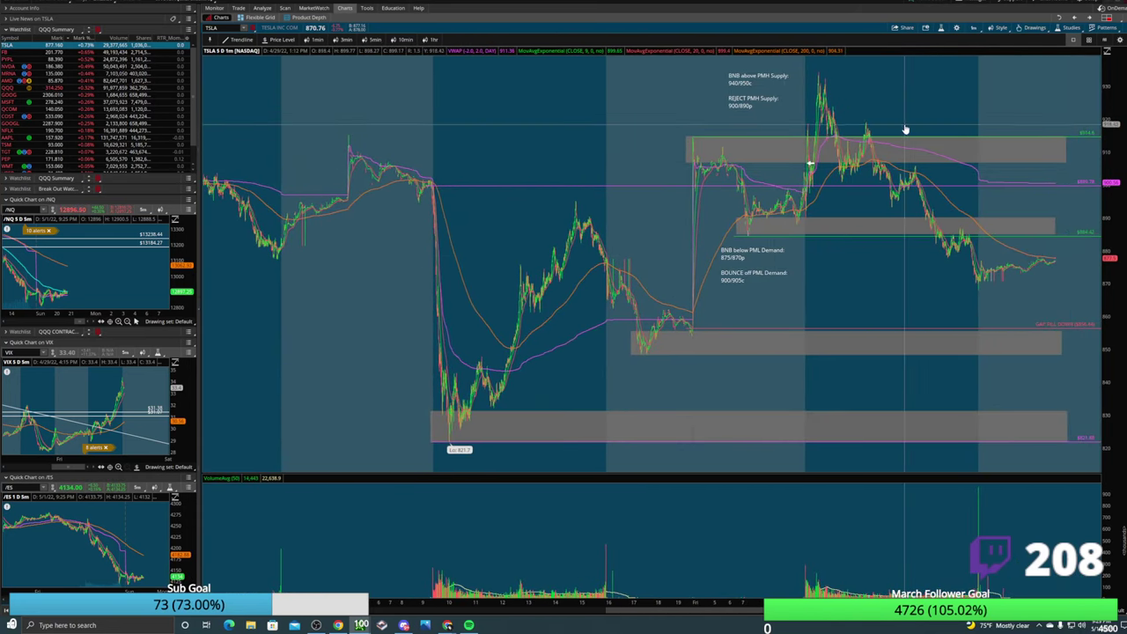
{"action": "middle_click", "coordinate": [795, 172]}
{"action": "left_click", "coordinate": [798, 173]}
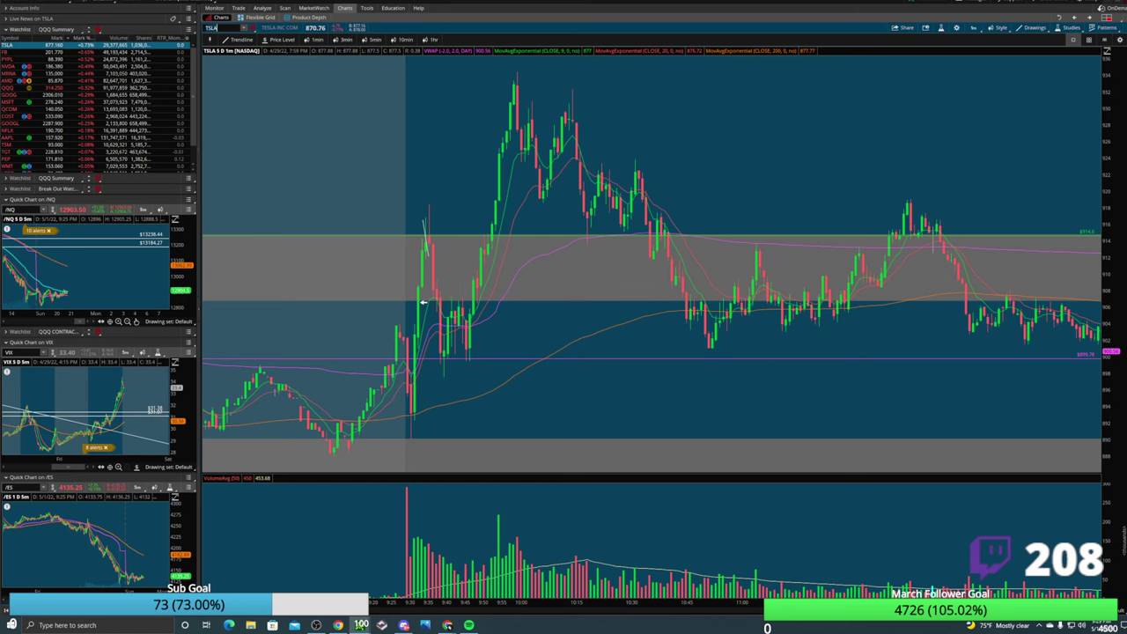
Load QQQ on the chart and switch to the drawing set that holds its supply and demand zones.
{"action": "key", "text": "Return"}
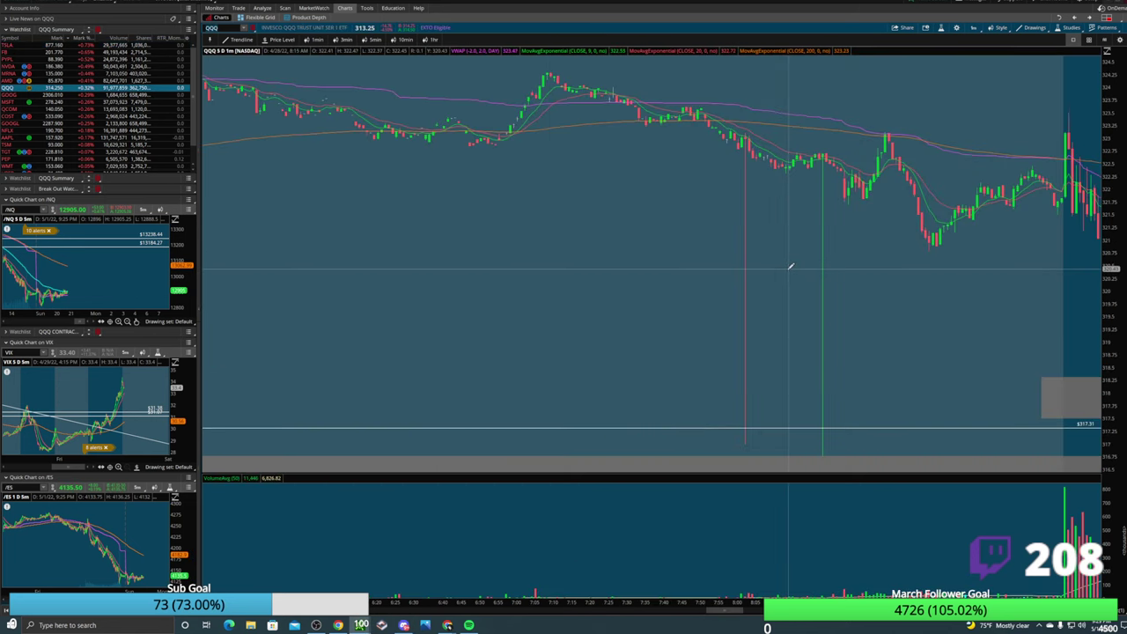
{"action": "left_click", "coordinate": [1085, 608]}
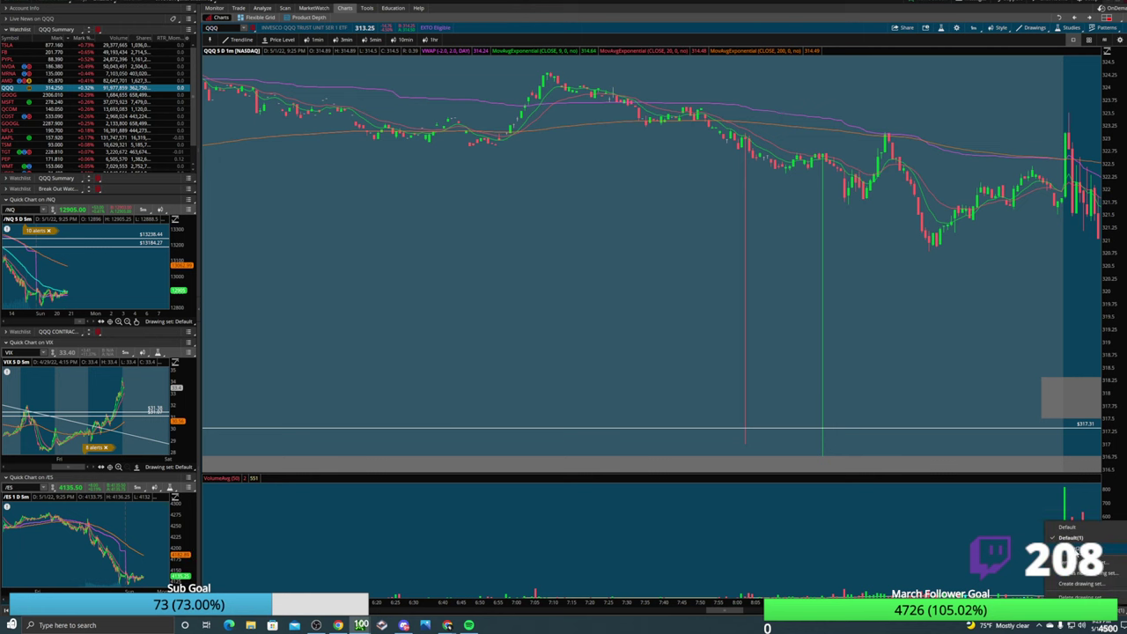
{"action": "left_click", "coordinate": [1076, 548]}
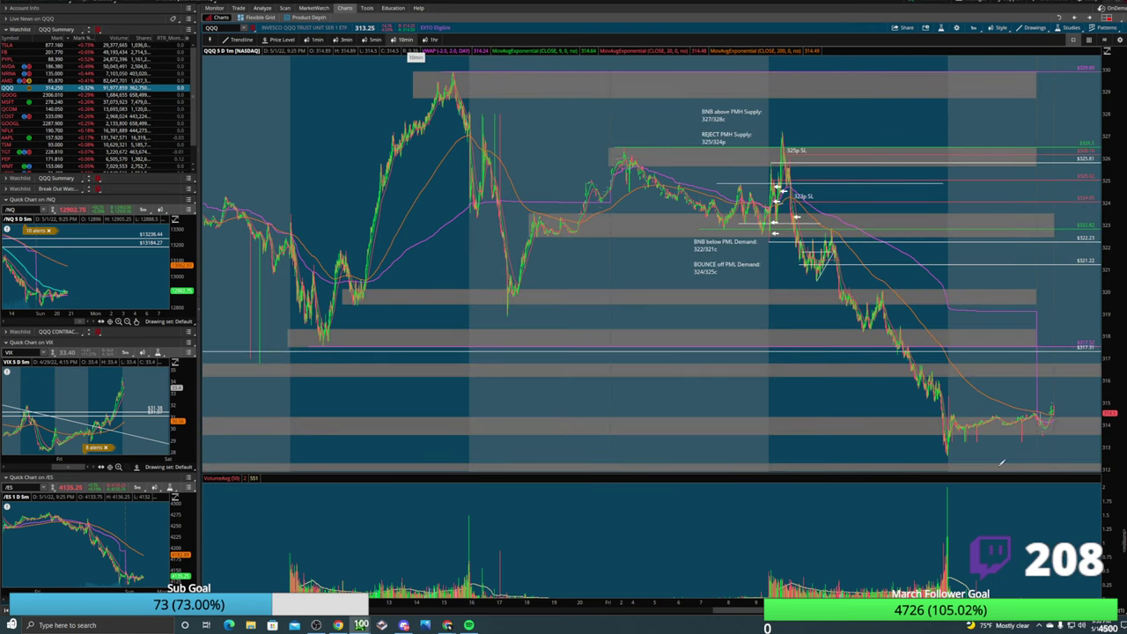
View QQQ's zones on the 10-minute timeframe and on the 30-day 1-hour timeframe.
{"action": "left_click", "coordinate": [405, 40]}
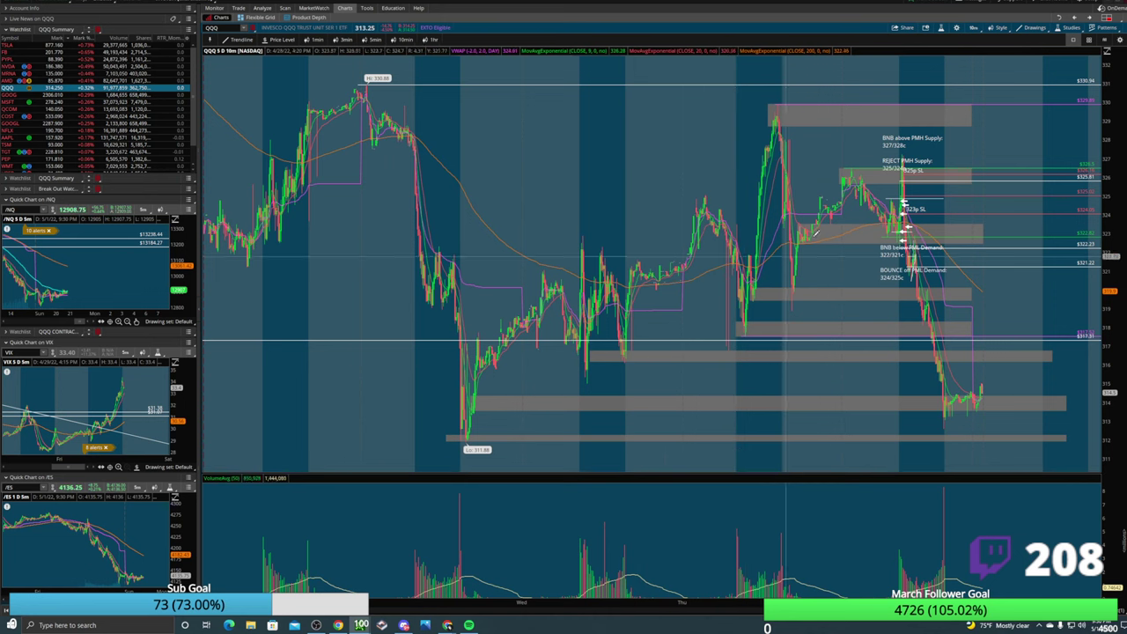
{"action": "left_click", "coordinate": [974, 27]}
{"action": "left_click", "coordinate": [950, 130]}
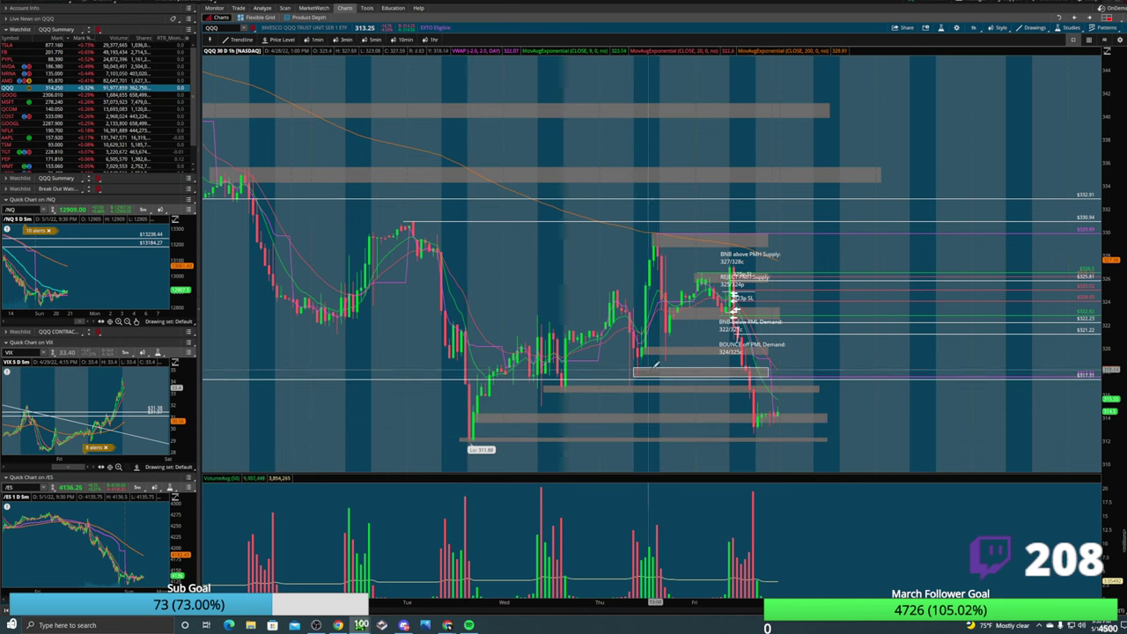
Set QQQ back to the 10-minute timeframe and examine the supply and demand zones together with their originating candles.
{"action": "left_click", "coordinate": [402, 41]}
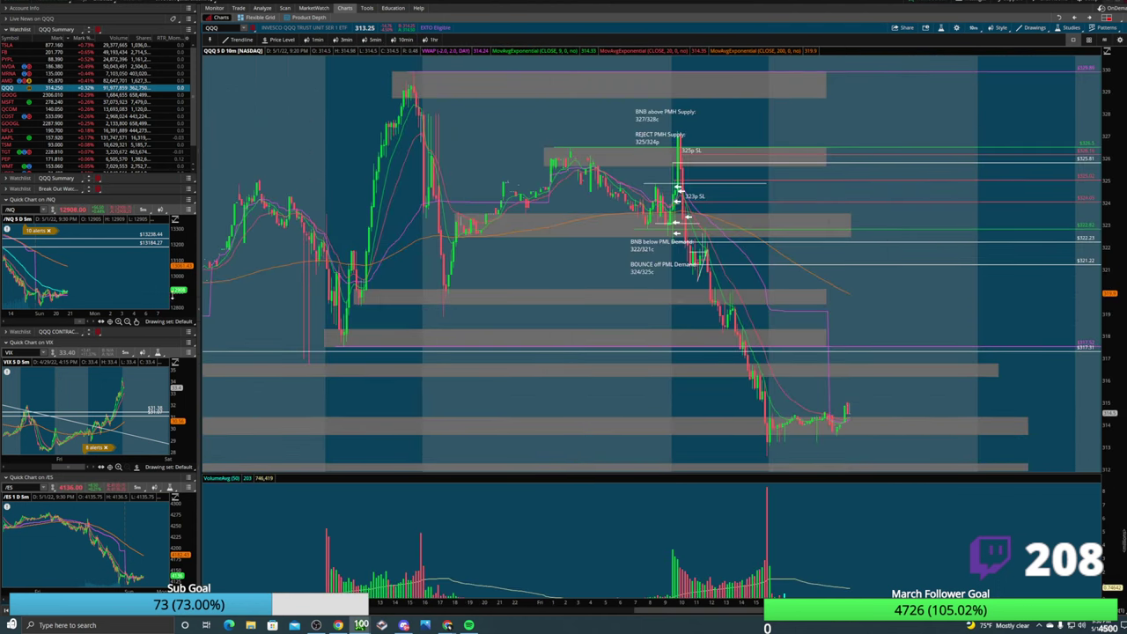
{"action": "scroll", "coordinate": [507, 373], "scroll_direction": "up", "scroll_amount": 5}
{"action": "scroll", "coordinate": [506, 373], "scroll_direction": "up", "scroll_amount": 1}
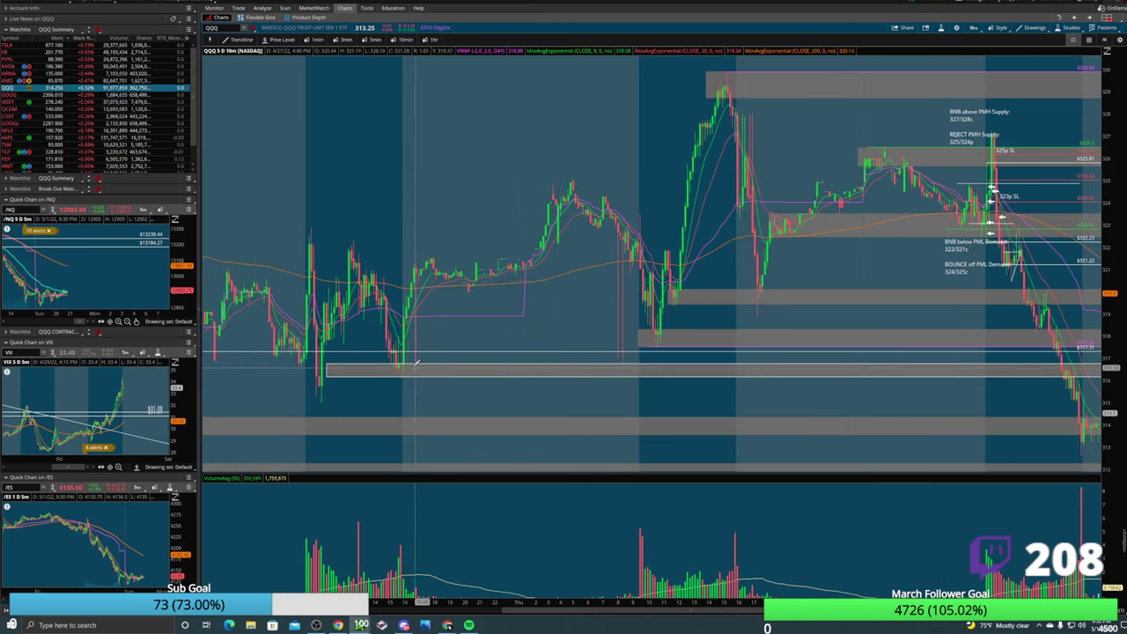
{"action": "scroll", "coordinate": [645, 330], "scroll_direction": "down", "scroll_amount": 1}
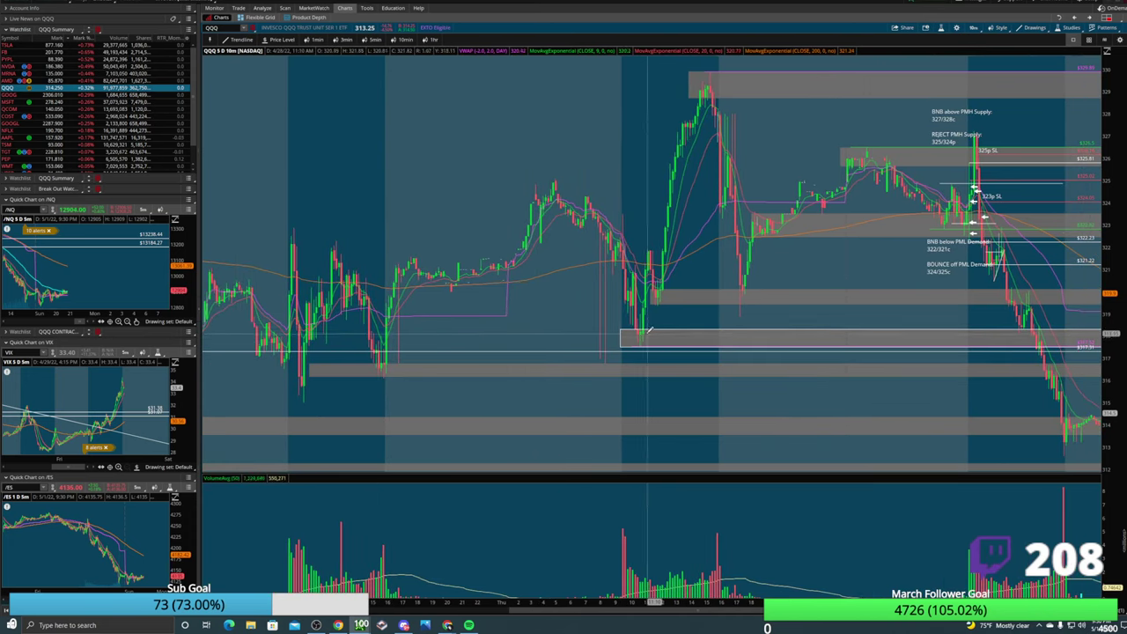
{"action": "left_click", "coordinate": [662, 299]}
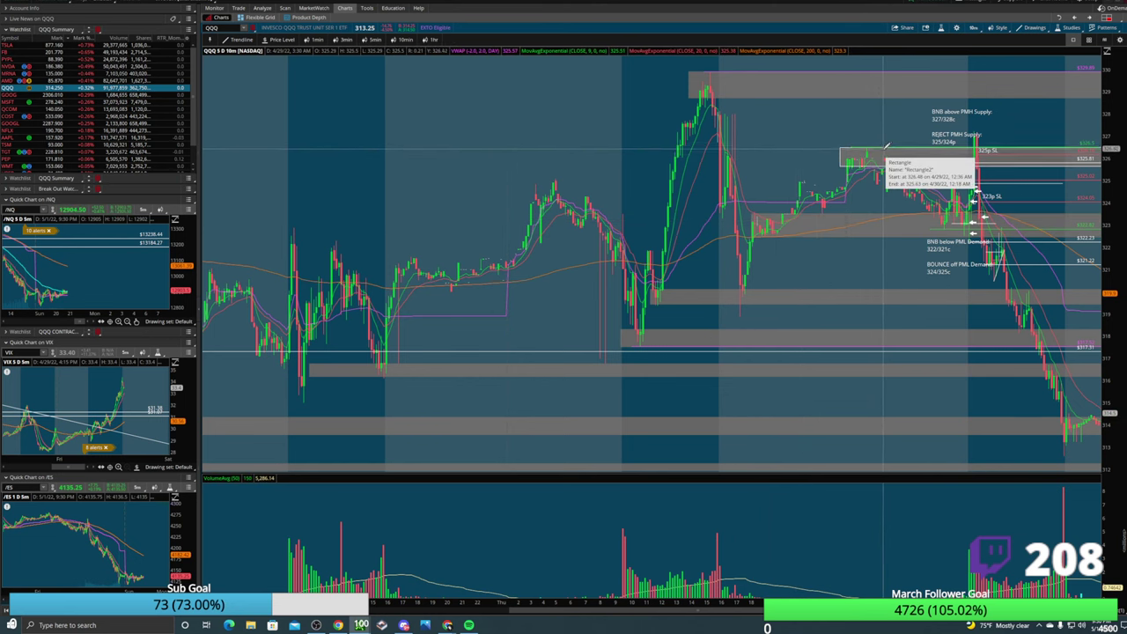
{"action": "scroll", "coordinate": [880, 176], "scroll_direction": "down", "scroll_amount": 2}
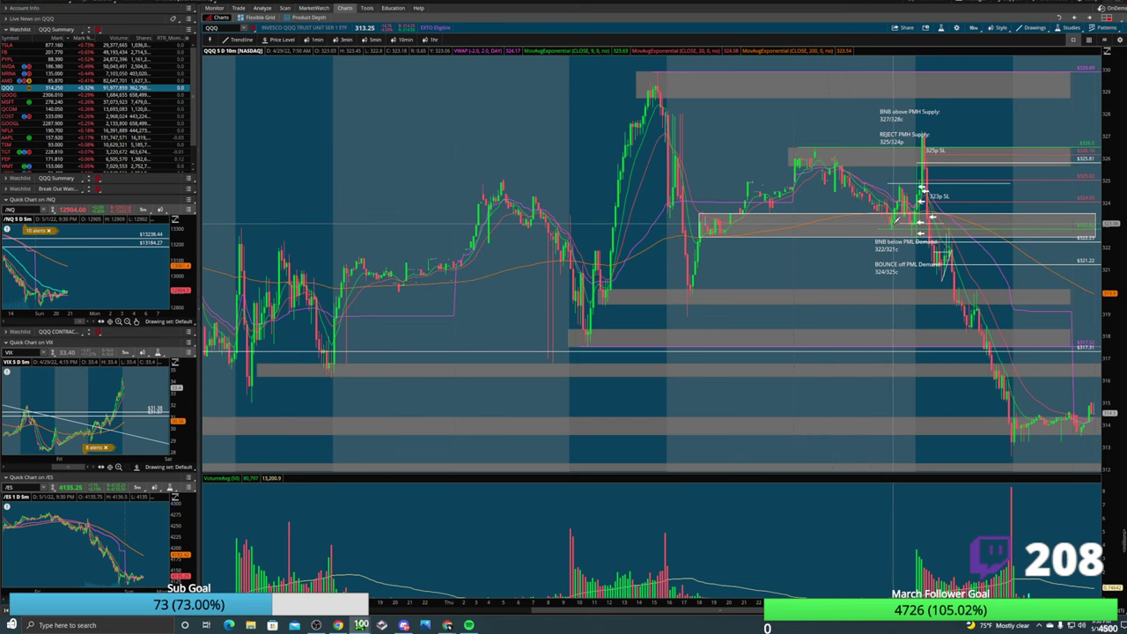
{"action": "scroll", "coordinate": [1006, 319], "scroll_direction": "down", "scroll_amount": 5}
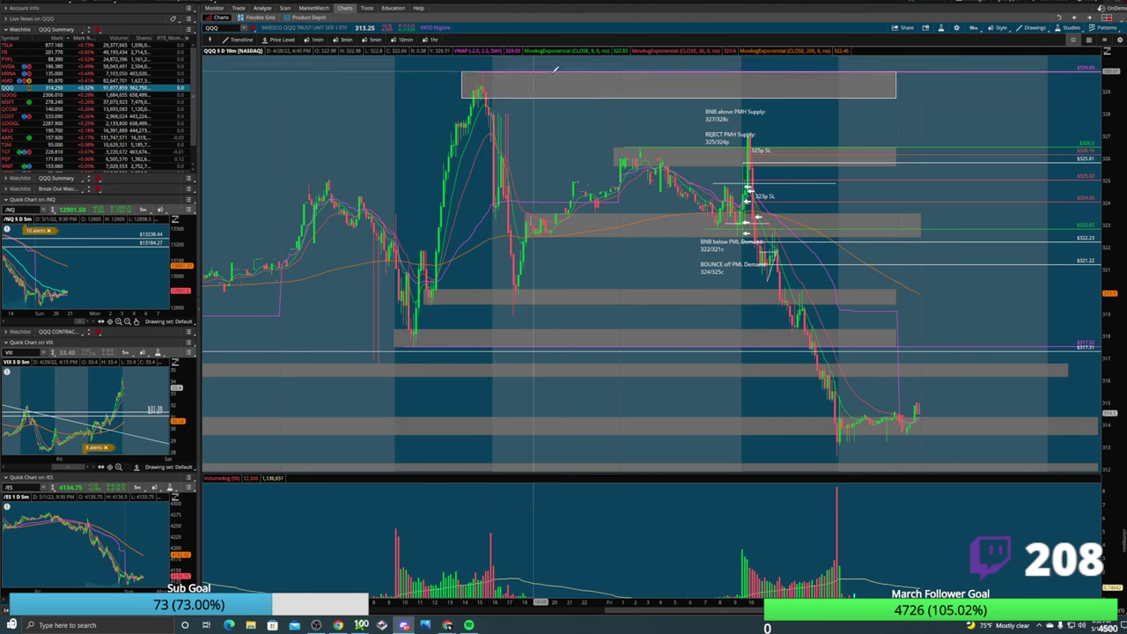
Remove the red price level near $325 from the QQQ chart.
{"action": "right_click", "coordinate": [833, 183]}
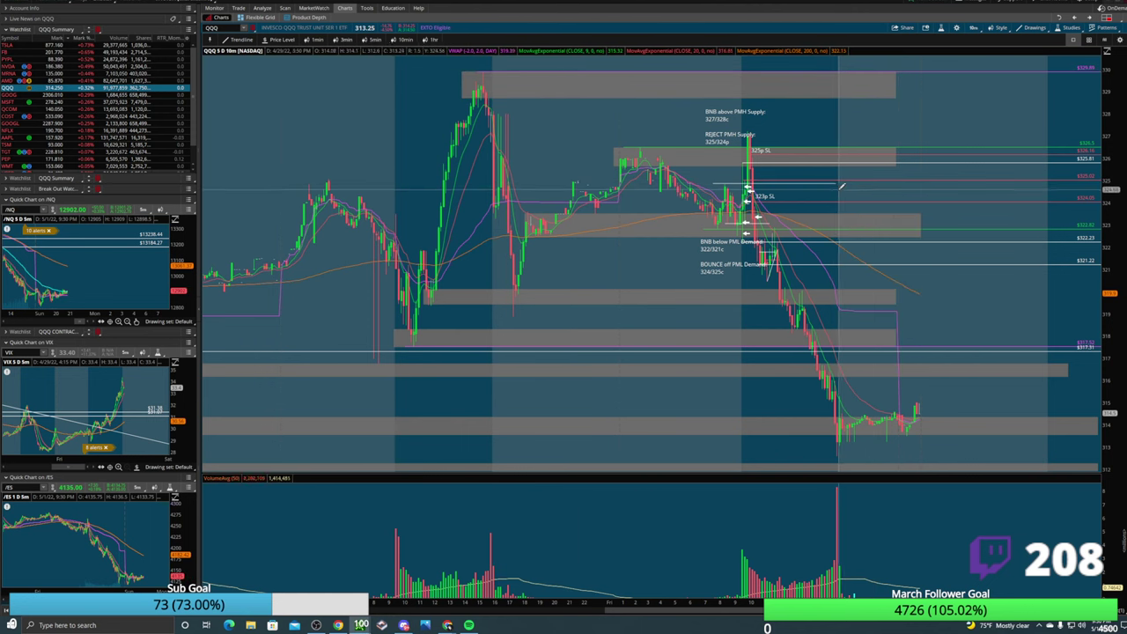
{"action": "right_click", "coordinate": [842, 184]}
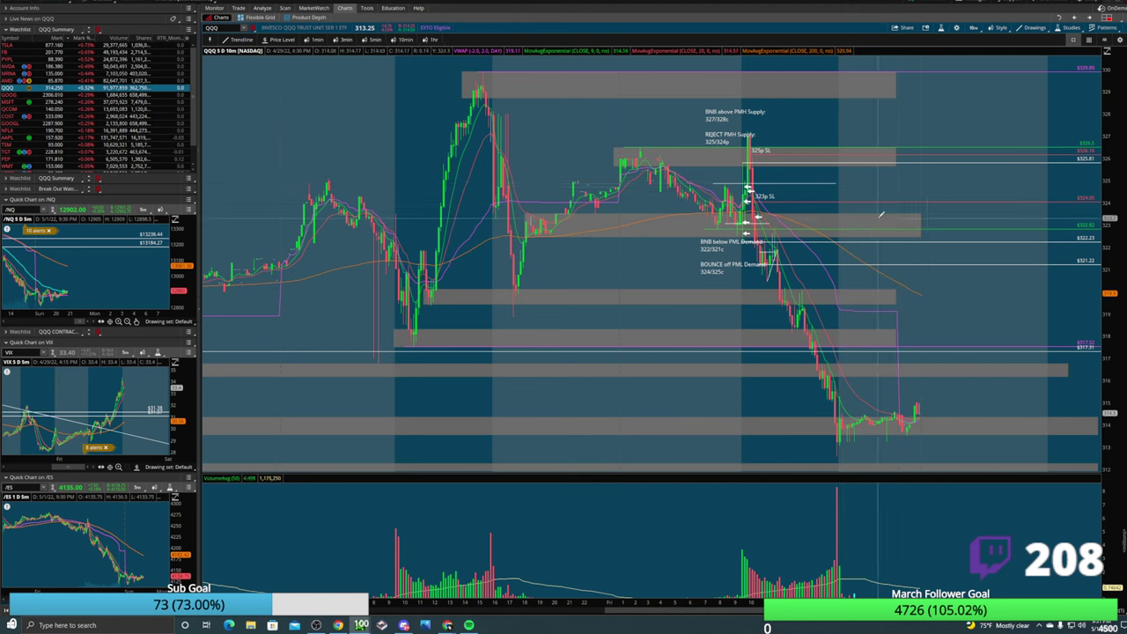
Remove the red price levels near $324 and $326 from the QQQ chart.
{"action": "right_click", "coordinate": [925, 205]}
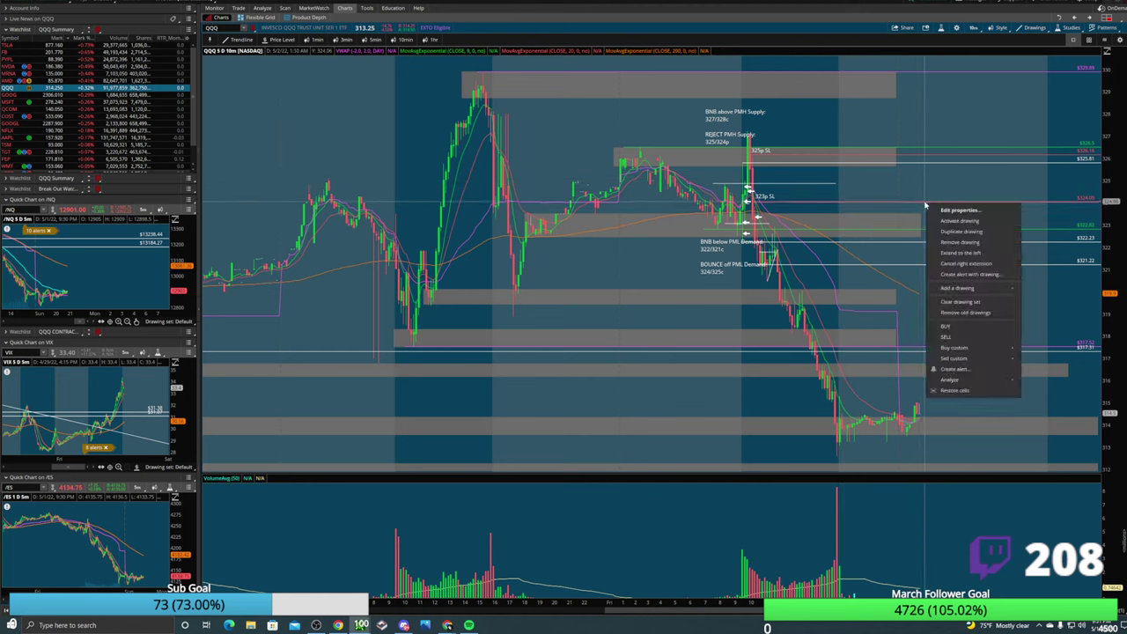
{"action": "right_click", "coordinate": [931, 157]}
{"action": "left_click", "coordinate": [965, 196]}
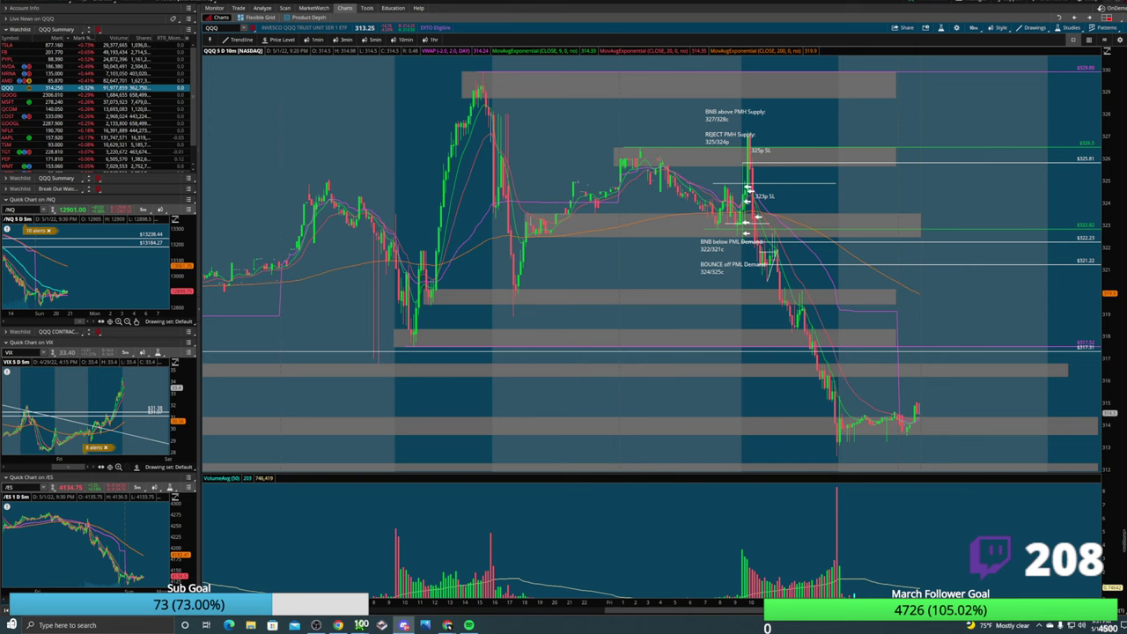
Switch to the browser, review the posted premarket QQQ plan screenshot beside the chart, and return to the trading platform.
{"action": "key", "text": "alt+Tab"}
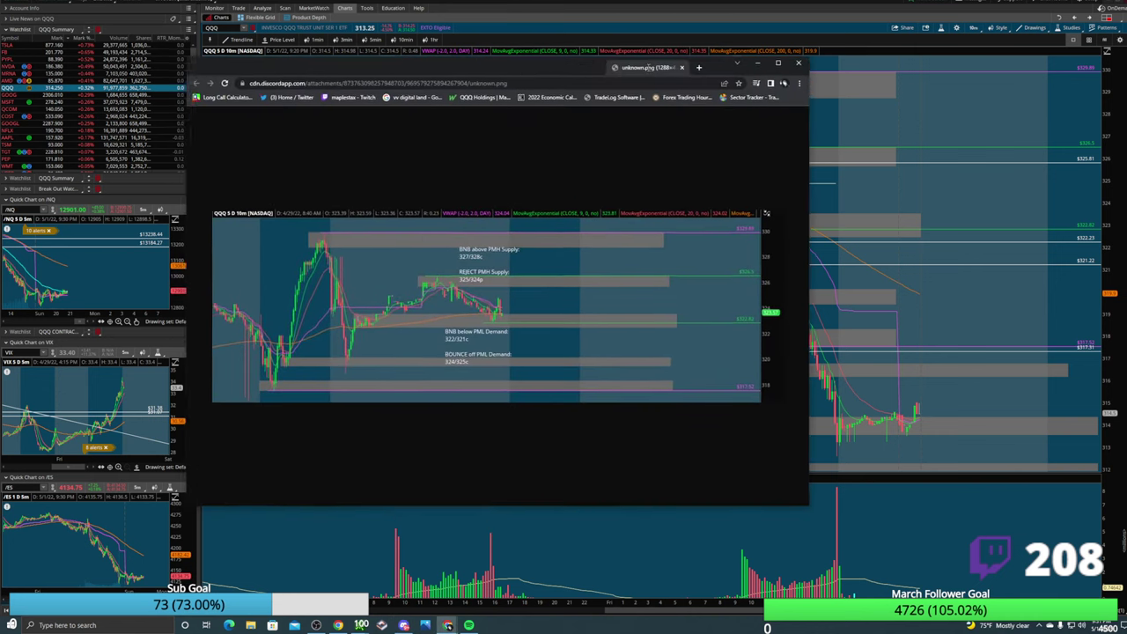
{"action": "left_click_drag", "start_coordinate": [650, 52], "coordinate": [460, 28]}
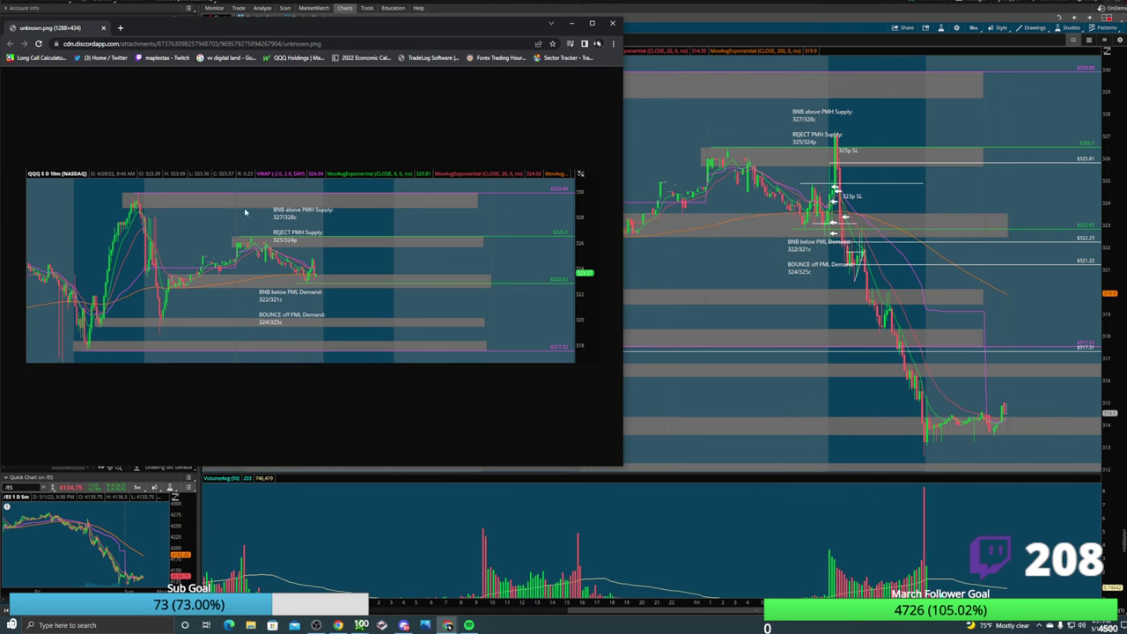
{"action": "key", "text": "alt+Tab"}
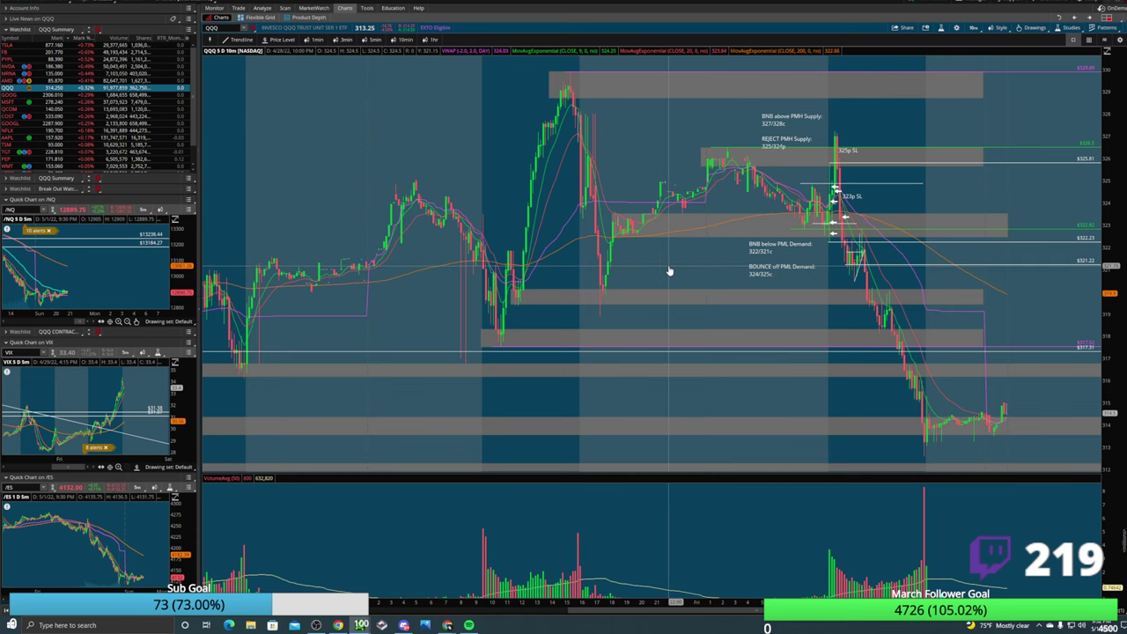
Line up the PMH Supply notes and the PML Demand notes with each other, ahead of the market open.
{"action": "left_click_drag", "start_coordinate": [669, 271], "coordinate": [599, 266]}
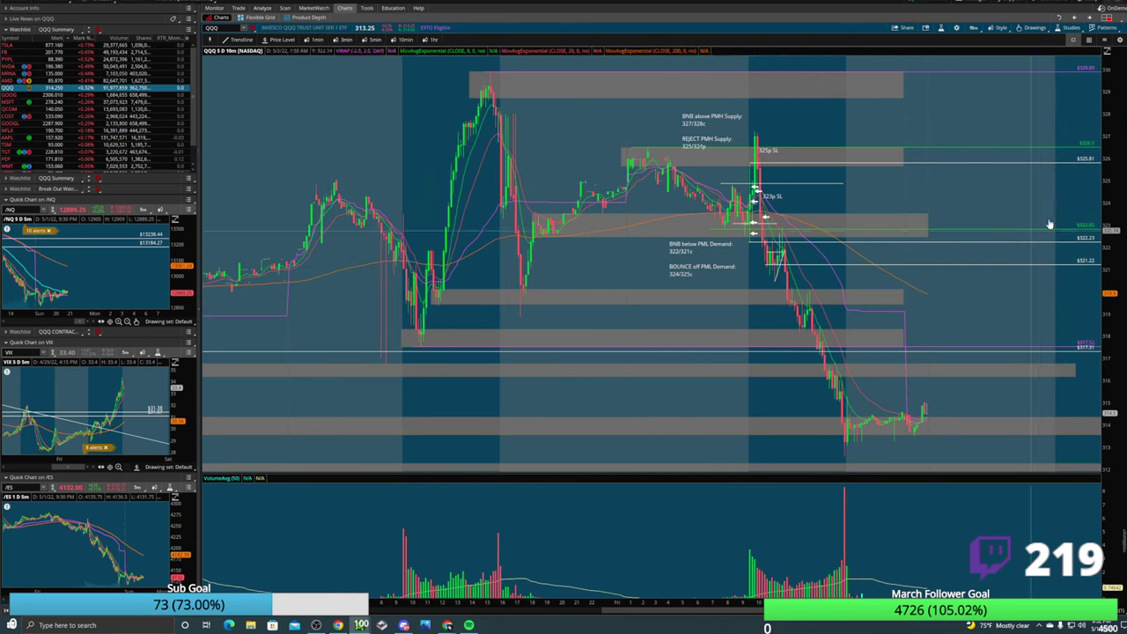
{"action": "left_click_drag", "start_coordinate": [1108, 169], "coordinate": [1108, 204]}
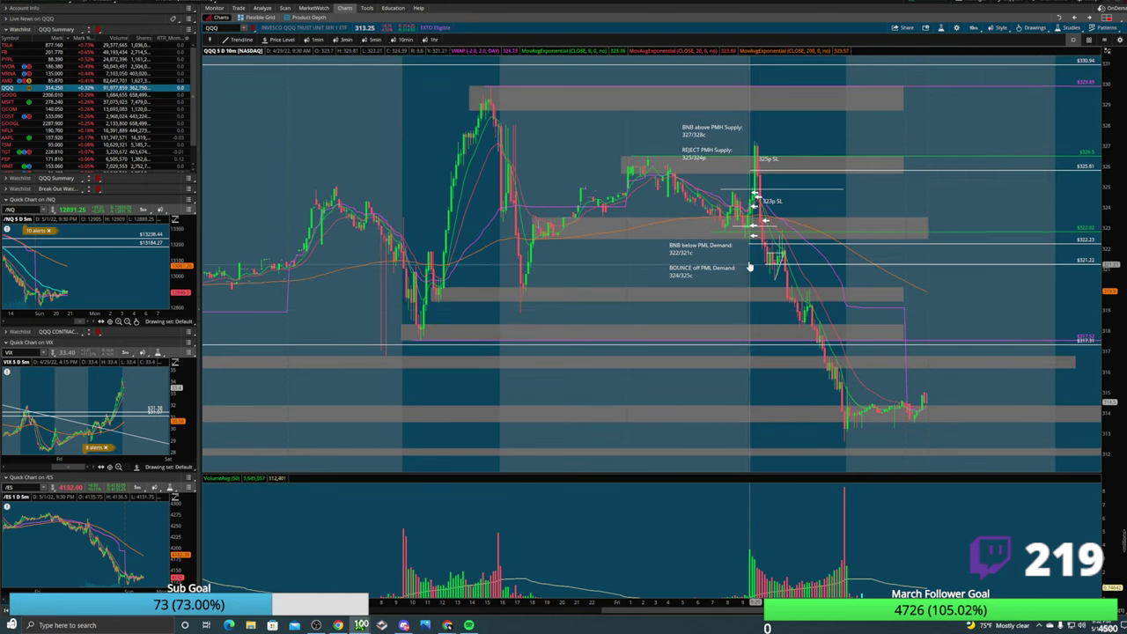
{"action": "left_click_drag", "start_coordinate": [719, 161], "coordinate": [712, 152]}
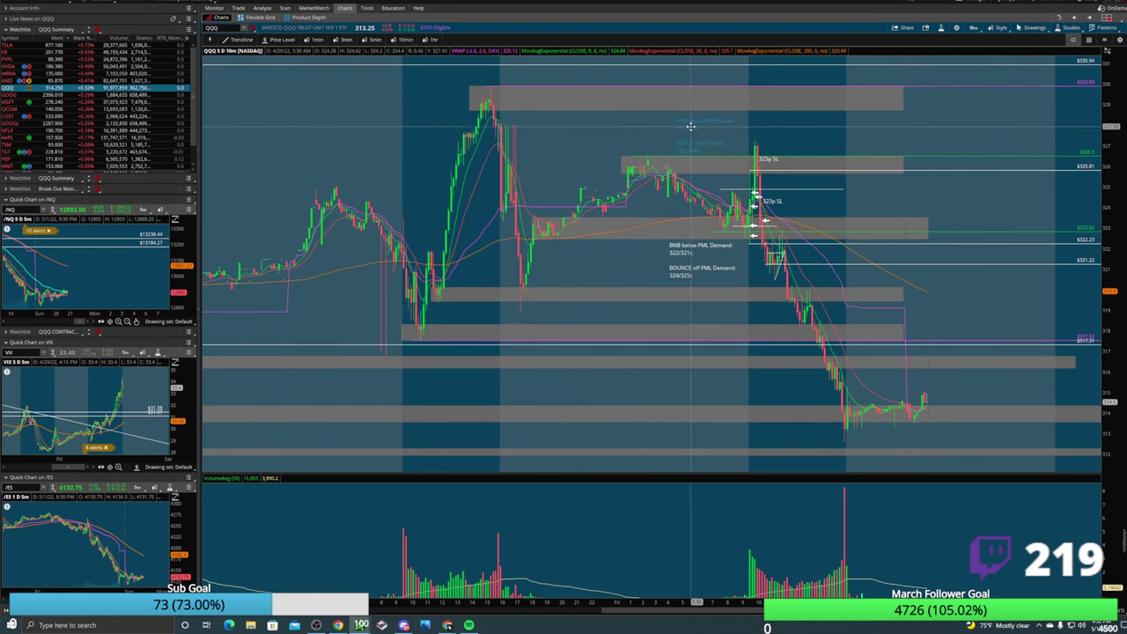
{"action": "left_click", "coordinate": [675, 248]}
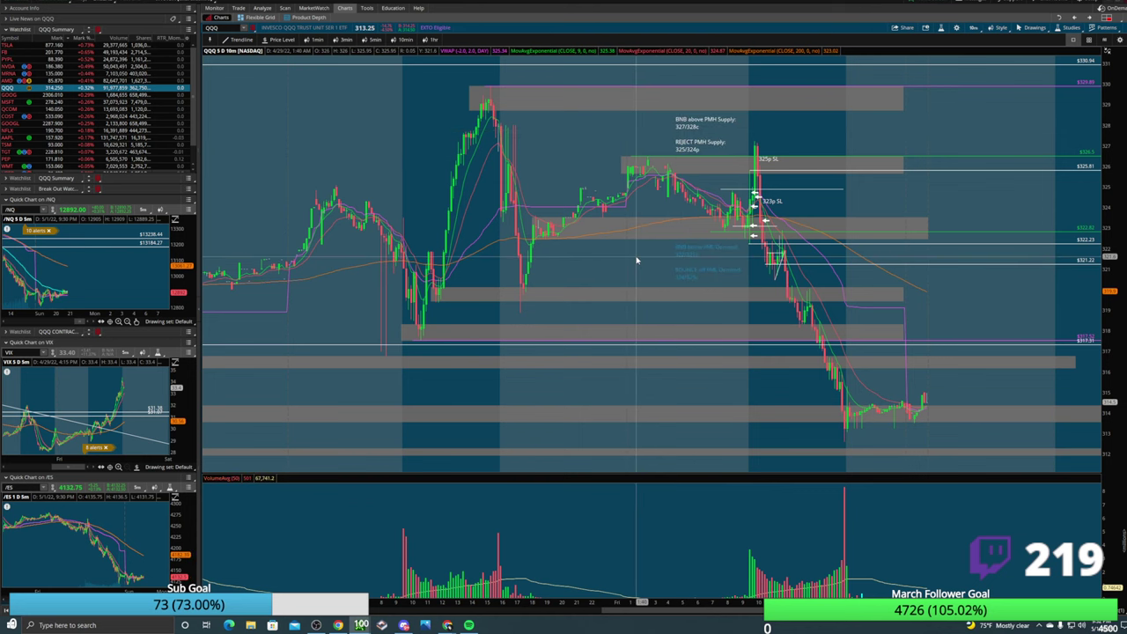
{"action": "left_click", "coordinate": [638, 262]}
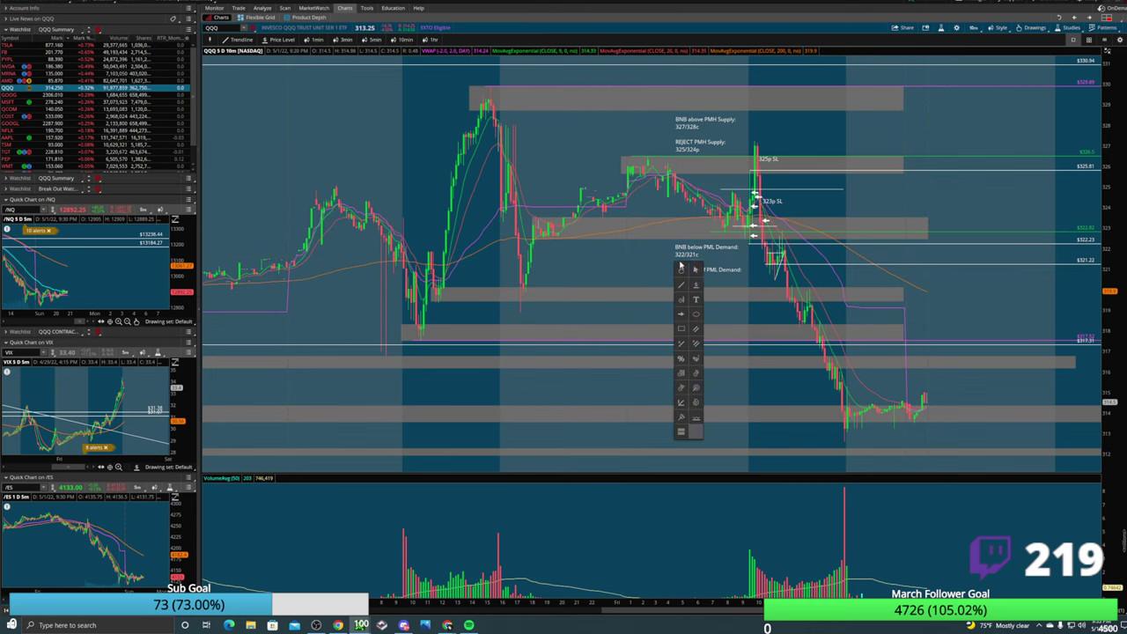
Sketch a trendline path above the PMH supply zone showing a pullback and continuation up to the upper supply zone, and clear it.
{"action": "left_click_drag", "start_coordinate": [442, 188], "coordinate": [967, 193]}
{"action": "scroll", "coordinate": [967, 193], "scroll_direction": "up", "scroll_amount": 2}
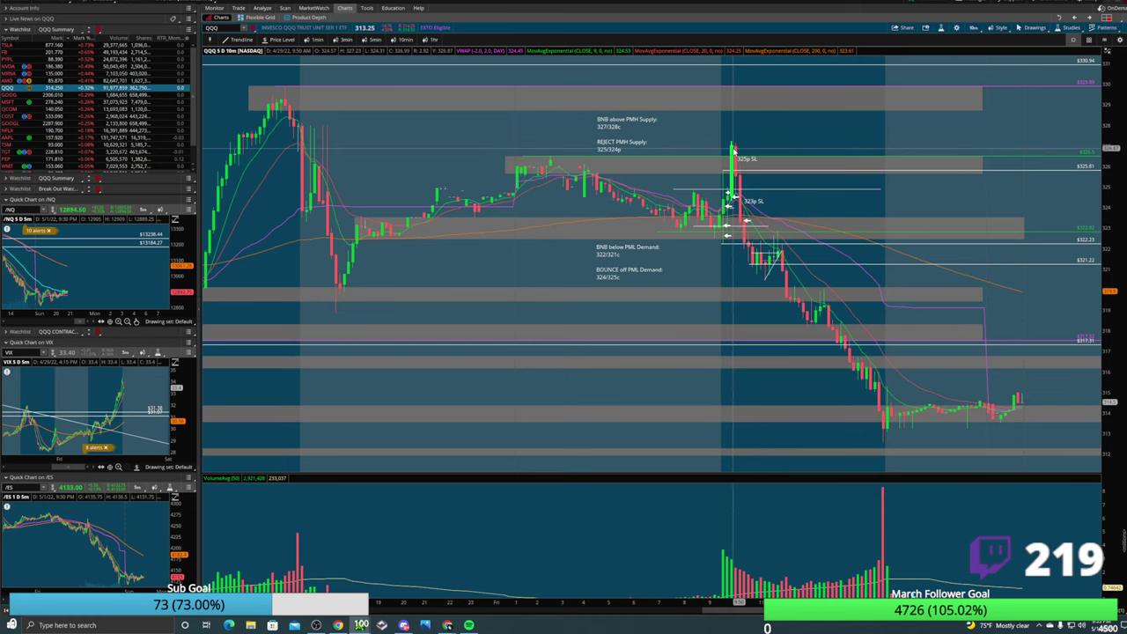
{"action": "right_click", "coordinate": [749, 139]}
{"action": "left_click", "coordinate": [755, 157]}
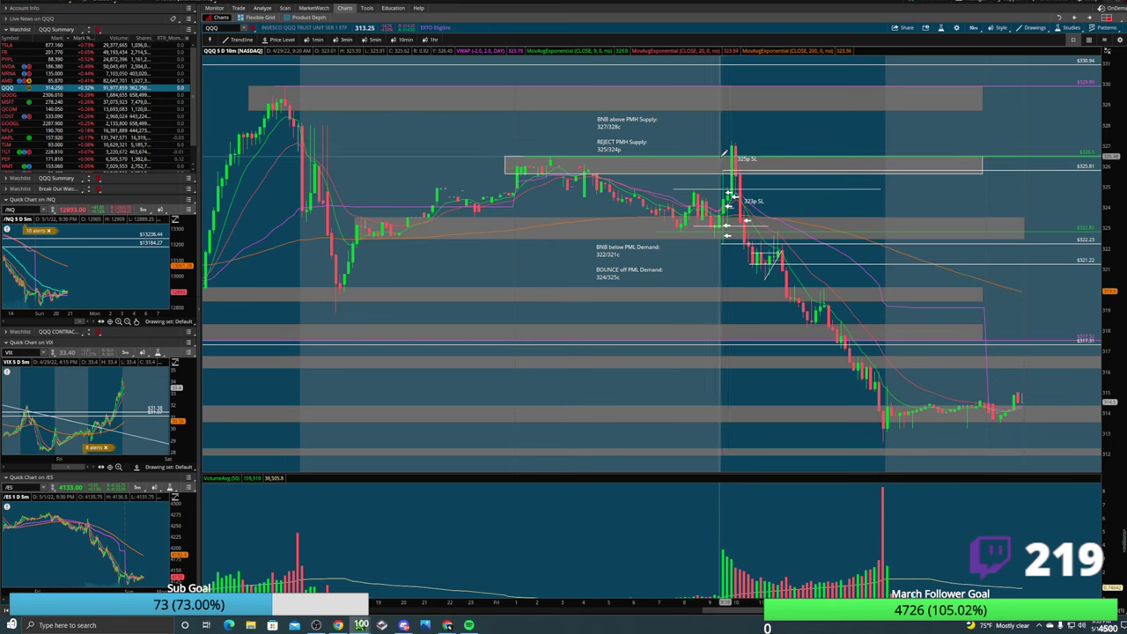
{"action": "mouse_move", "coordinate": [731, 128]}
{"action": "left_mouse_down"}
{"action": "mouse_move", "coordinate": [744, 154]}
{"action": "mouse_move", "coordinate": [767, 94]}
{"action": "left_mouse_up"}
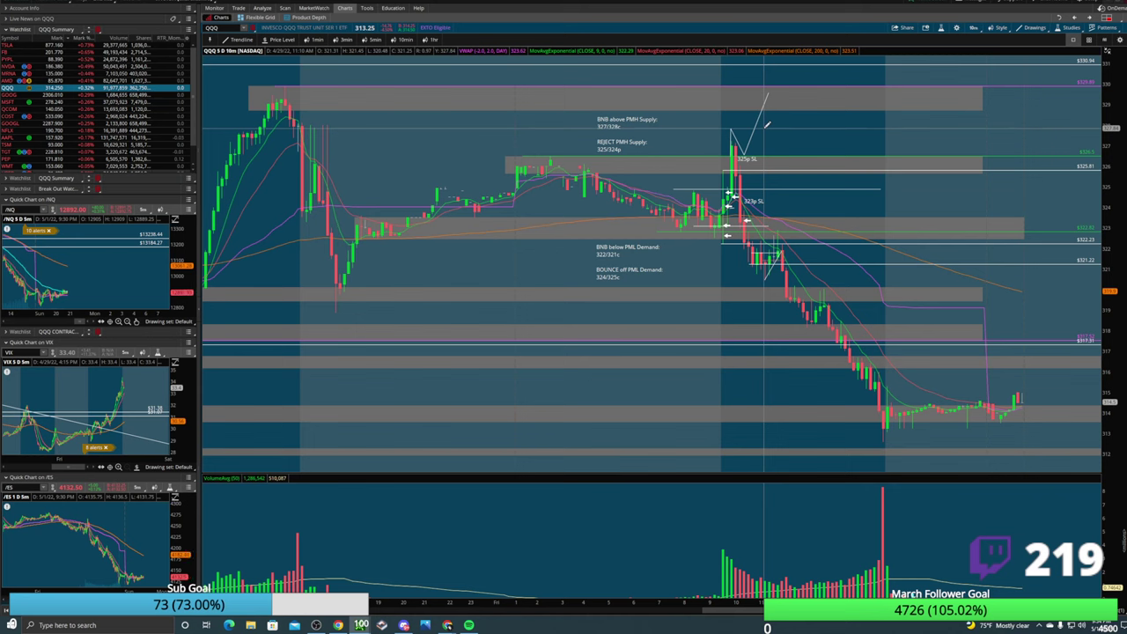
{"action": "middle_click", "coordinate": [676, 135]}
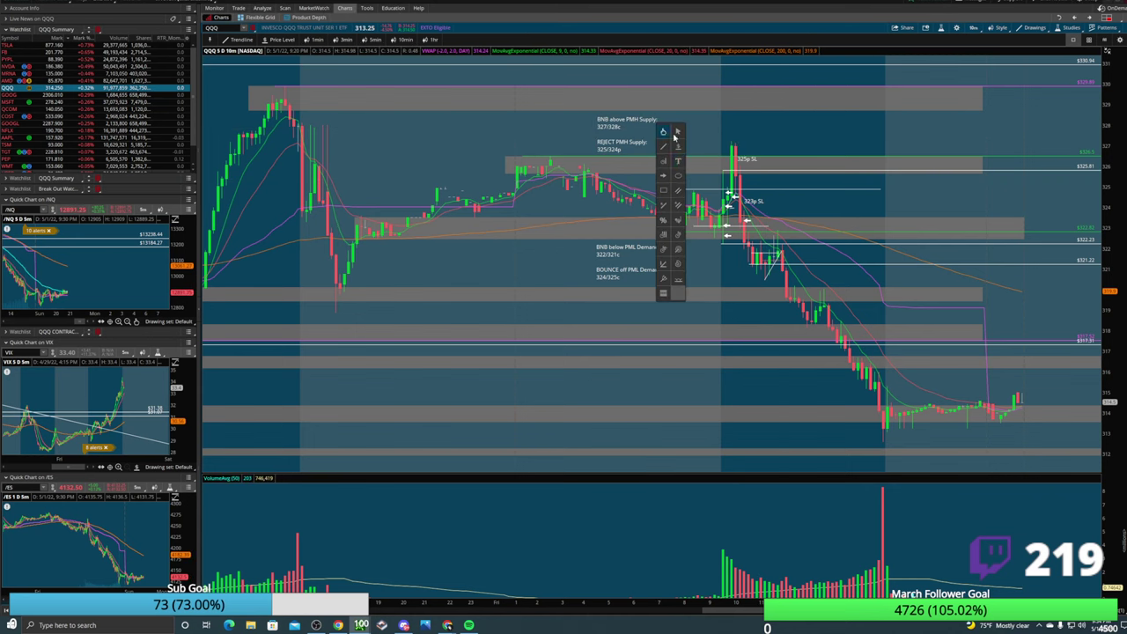
Place an arrow beside the REJECT PMH Supply note and remove it.
{"action": "left_click", "coordinate": [663, 177]}
{"action": "left_click", "coordinate": [664, 143]}
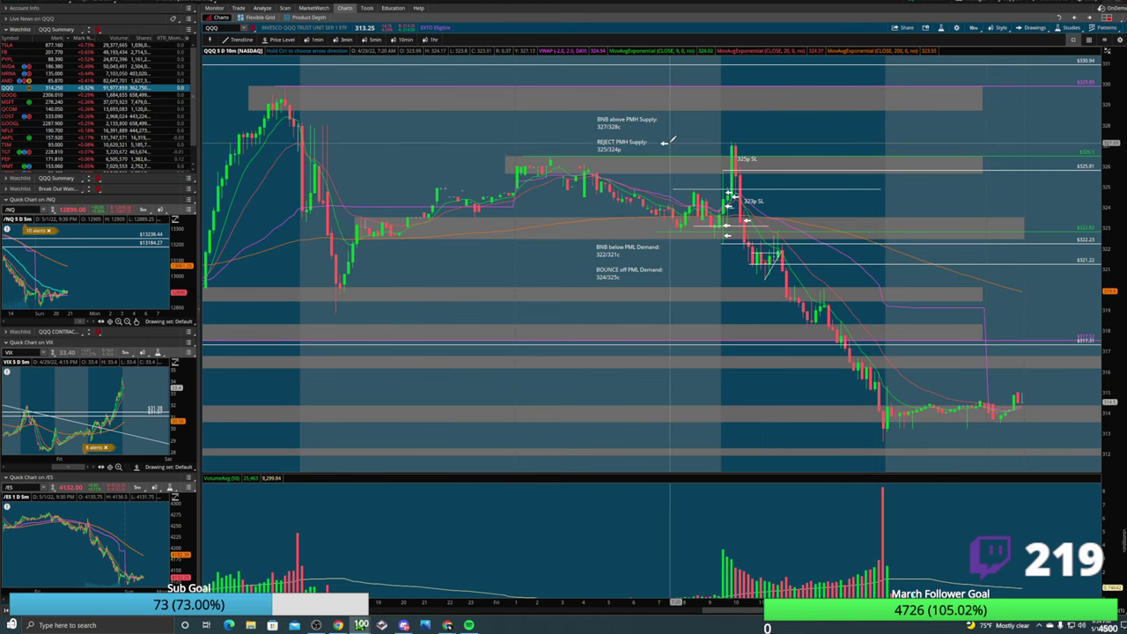
{"action": "right_click", "coordinate": [669, 145]}
{"action": "left_click", "coordinate": [702, 162]}
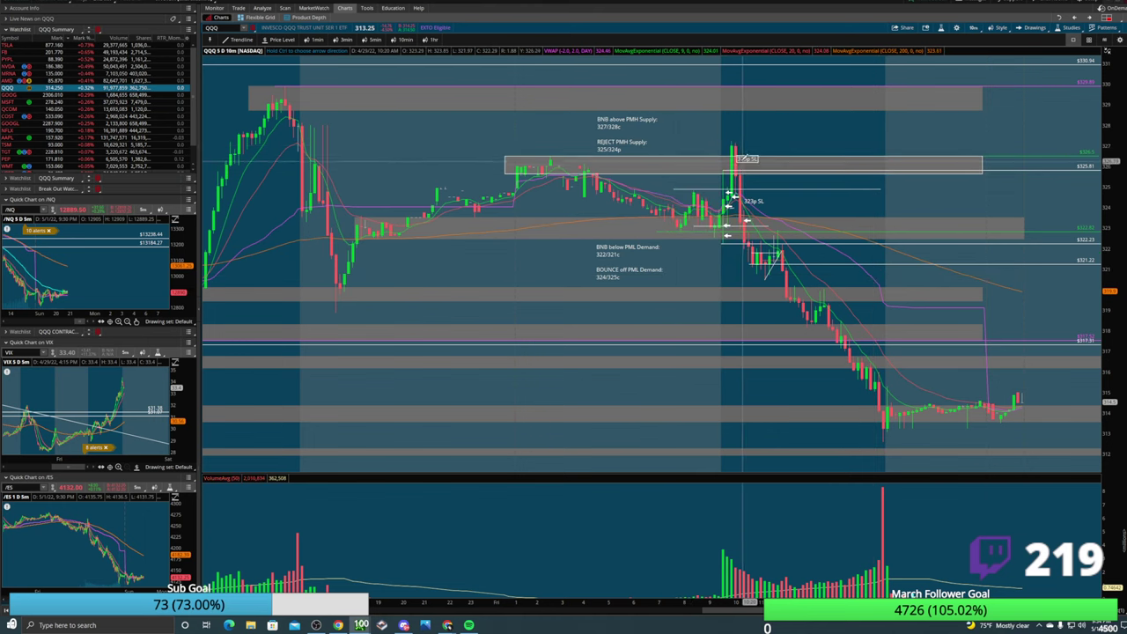
Mark the BOUNCE off PML Demand note with an arrow beside the opening candles, and remove the arrow.
{"action": "left_click_drag", "start_coordinate": [651, 202], "coordinate": [871, 202]}
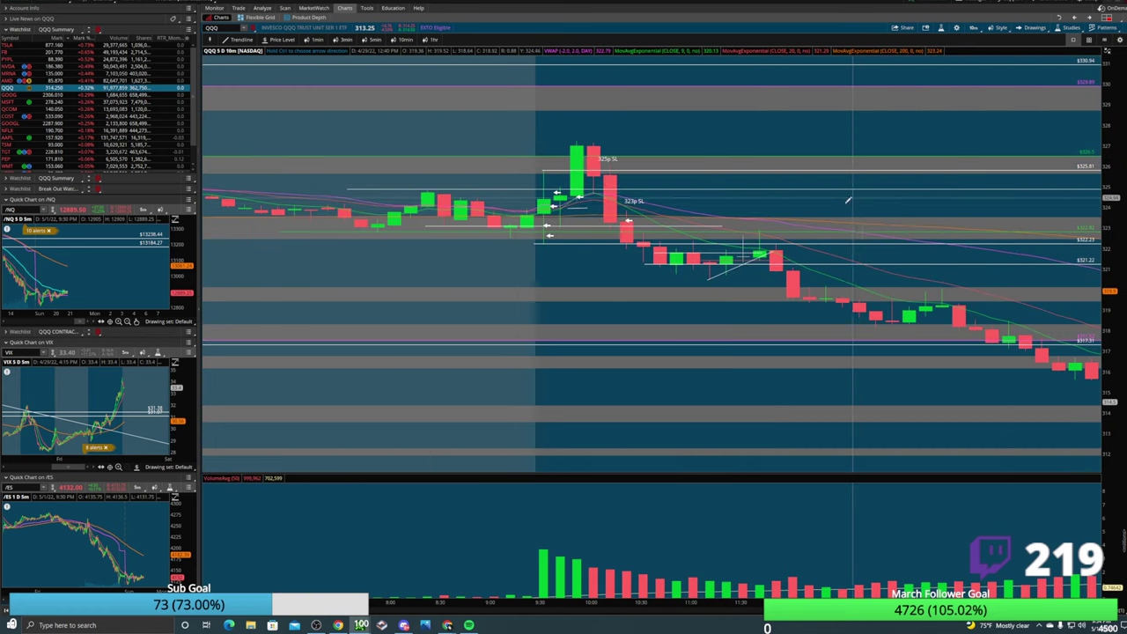
{"action": "left_click_drag", "start_coordinate": [1122, 220], "coordinate": [1123, 156]}
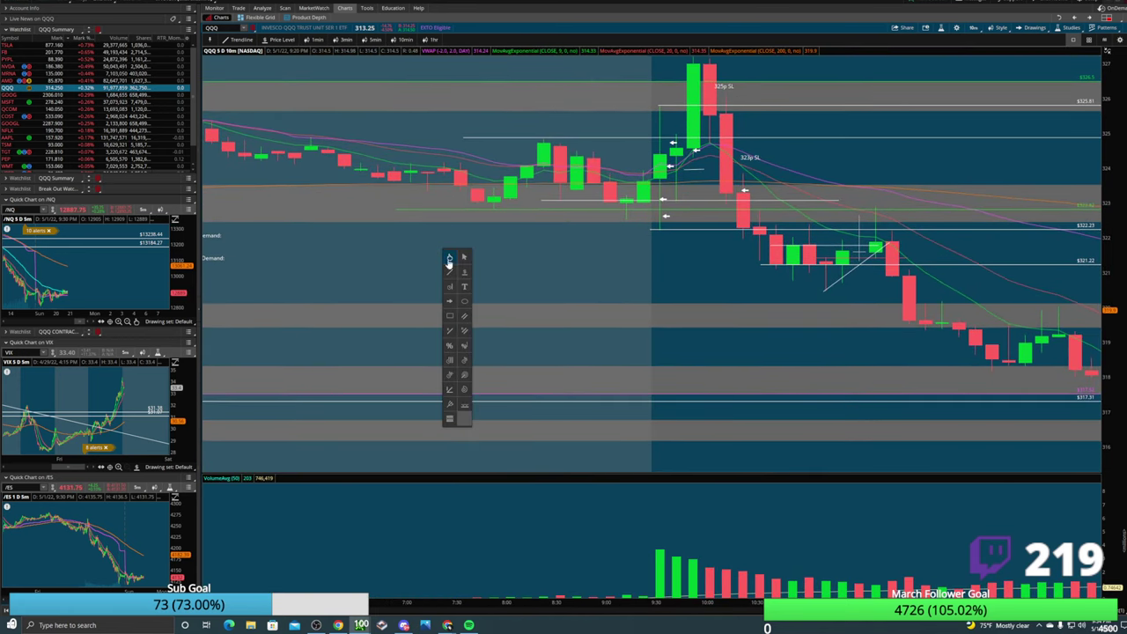
{"action": "scroll", "coordinate": [379, 266], "scroll_direction": "up", "scroll_amount": 3}
{"action": "mouse_move", "coordinate": [272, 252]}
{"action": "left_mouse_down"}
{"action": "mouse_move", "coordinate": [797, 249]}
{"action": "mouse_move", "coordinate": [711, 277]}
{"action": "left_mouse_up"}
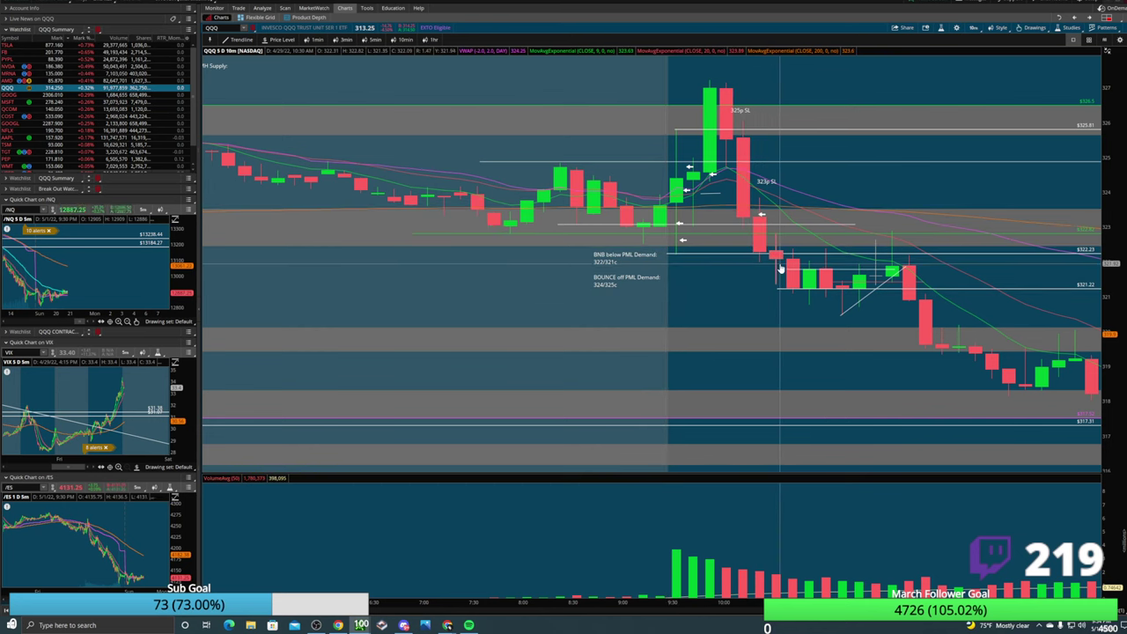
{"action": "right_click", "coordinate": [622, 262]}
{"action": "left_click", "coordinate": [633, 308]}
{"action": "right_click", "coordinate": [667, 284]}
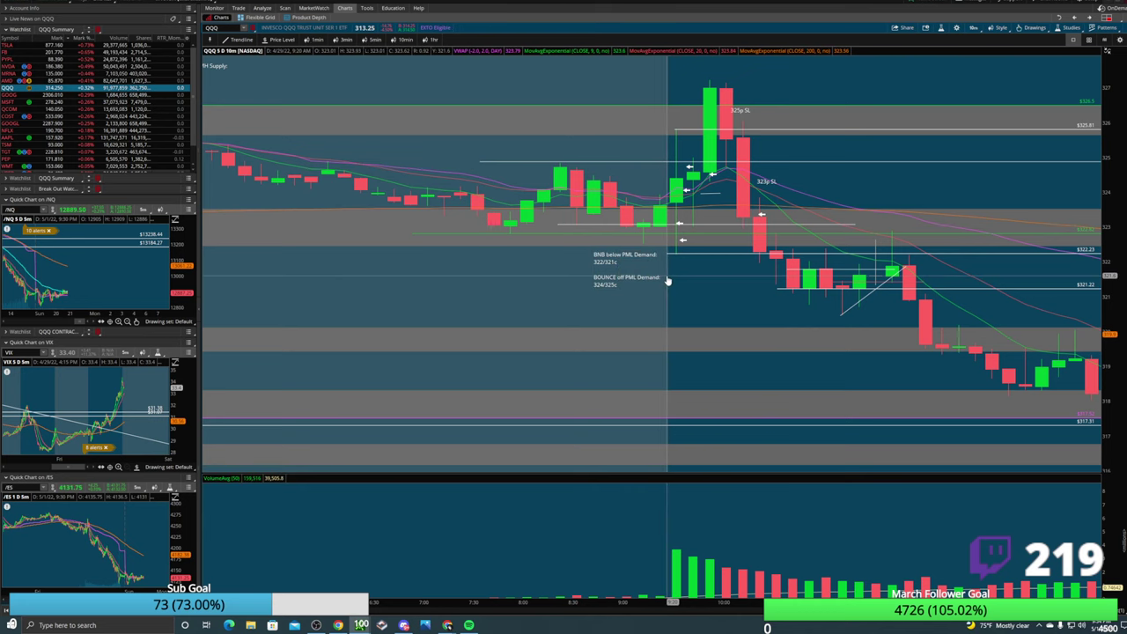
{"action": "left_click", "coordinate": [677, 336]}
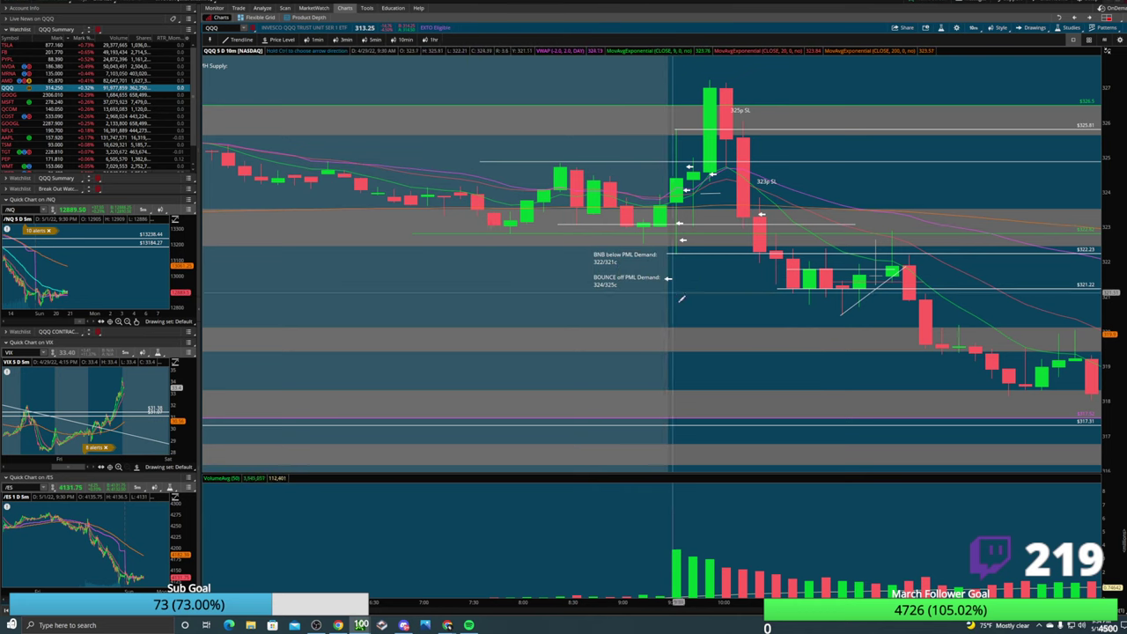
{"action": "left_click", "coordinate": [669, 280]}
{"action": "right_click", "coordinate": [679, 288]}
{"action": "left_click", "coordinate": [684, 313]}
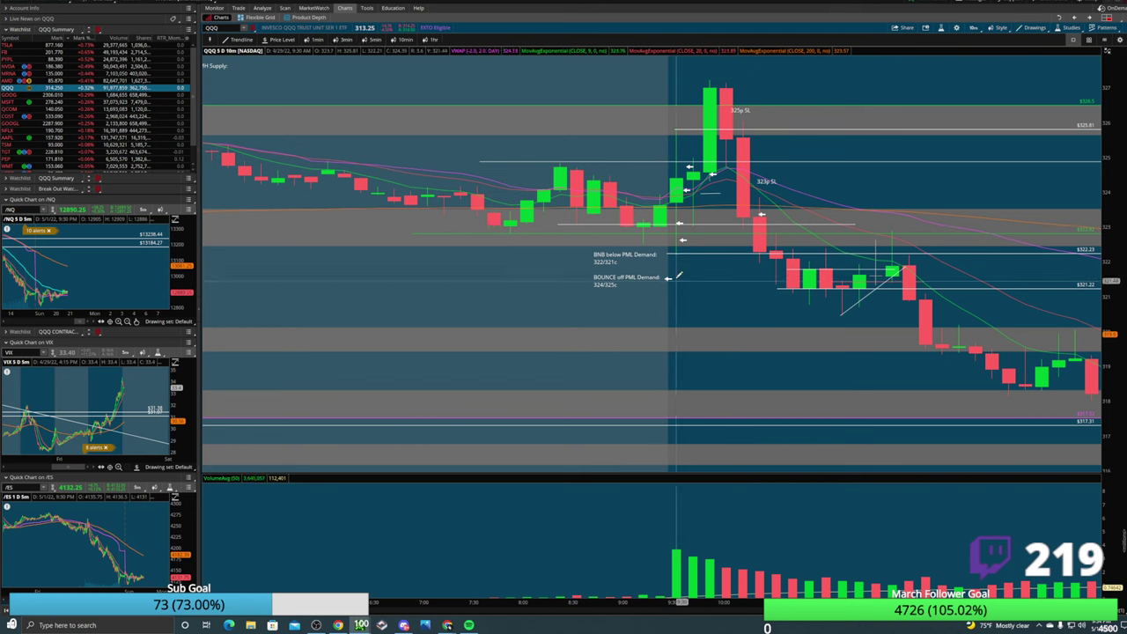
{"action": "right_click", "coordinate": [666, 267]}
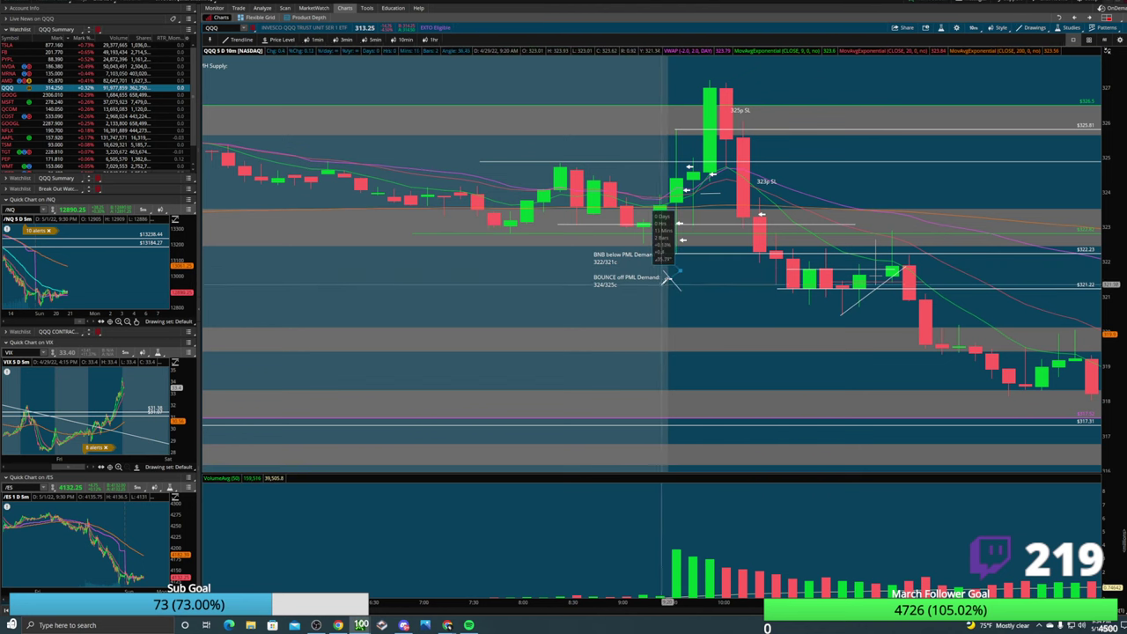
{"action": "left_click", "coordinate": [664, 242]}
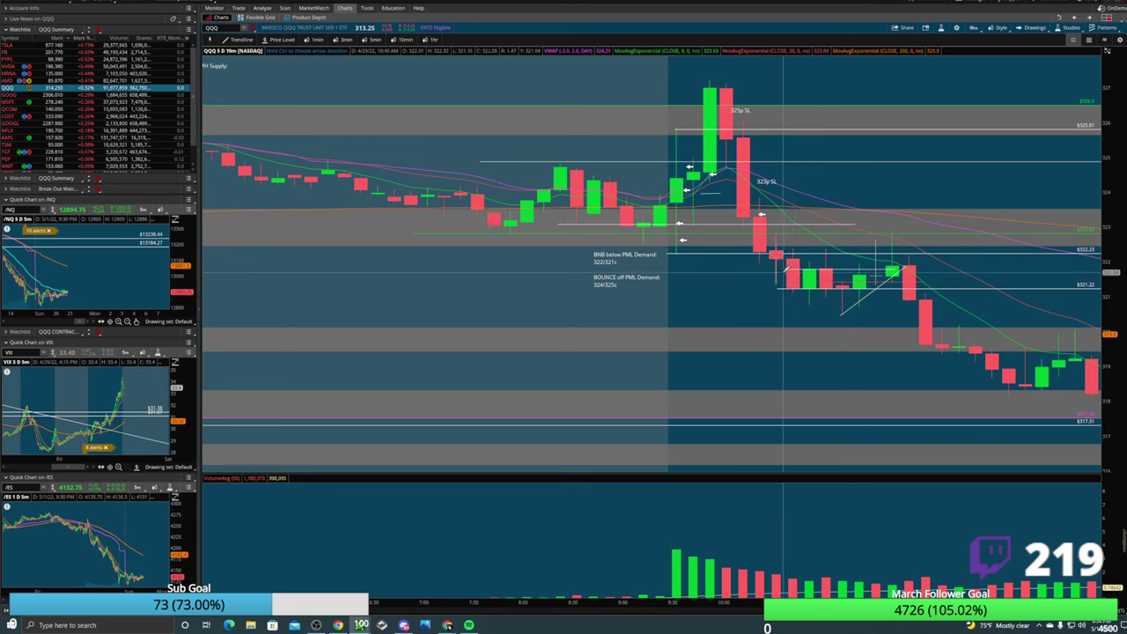
Switch the QQQ chart to another drawing set and clear all of its existing drawings.
{"action": "left_click", "coordinate": [1087, 607]}
{"action": "left_click", "coordinate": [1068, 526]}
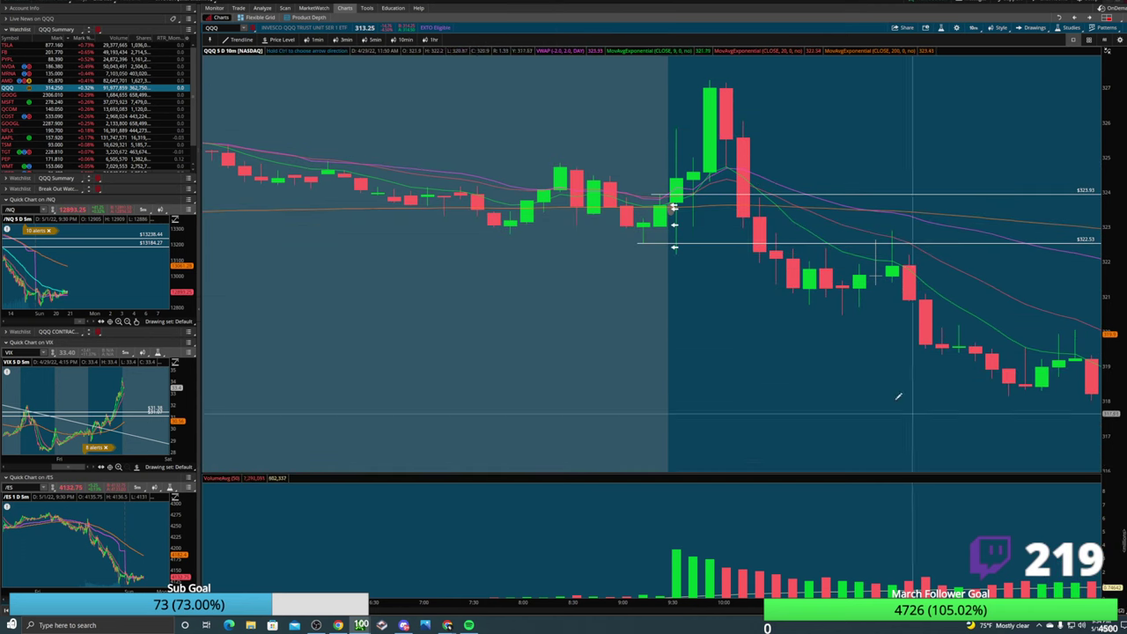
{"action": "right_click", "coordinate": [747, 297]}
{"action": "left_click", "coordinate": [783, 382]}
{"action": "key", "text": "Return"}
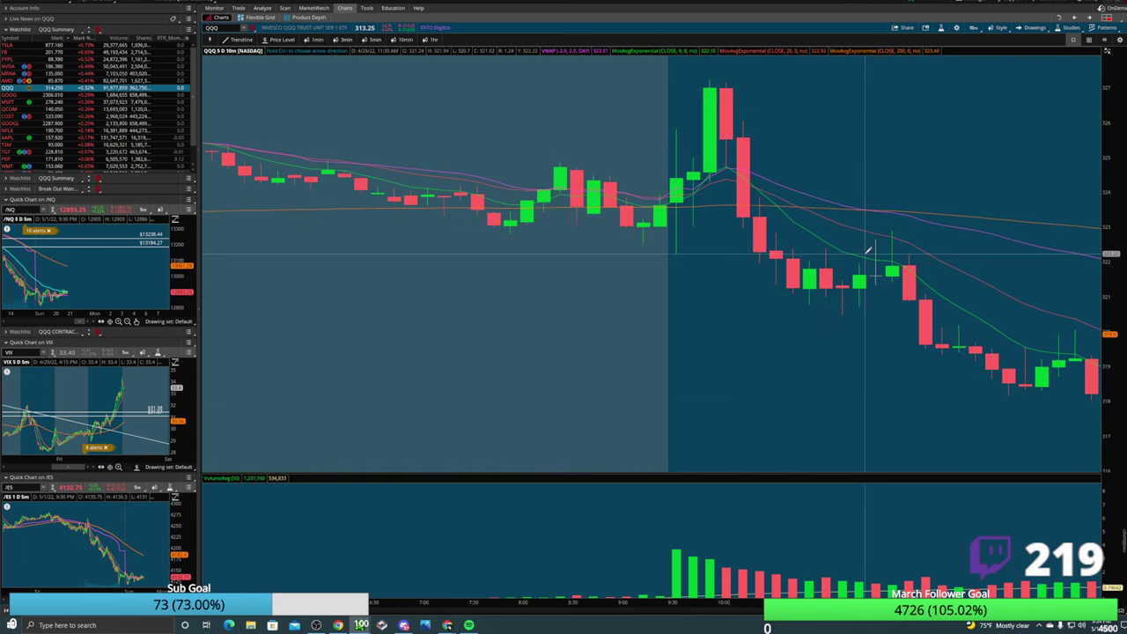
Mark the low of the last premarket candles before the open with a price level at $322.5.
{"action": "left_click", "coordinate": [637, 242]}
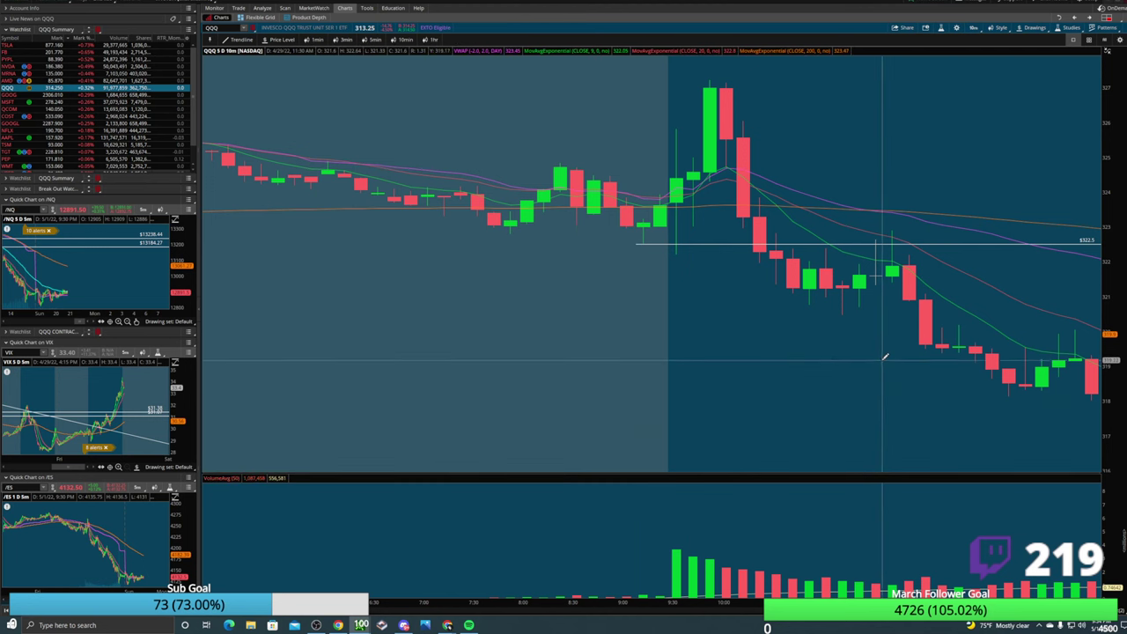
{"action": "scroll", "coordinate": [883, 340], "scroll_direction": "down", "scroll_amount": 2}
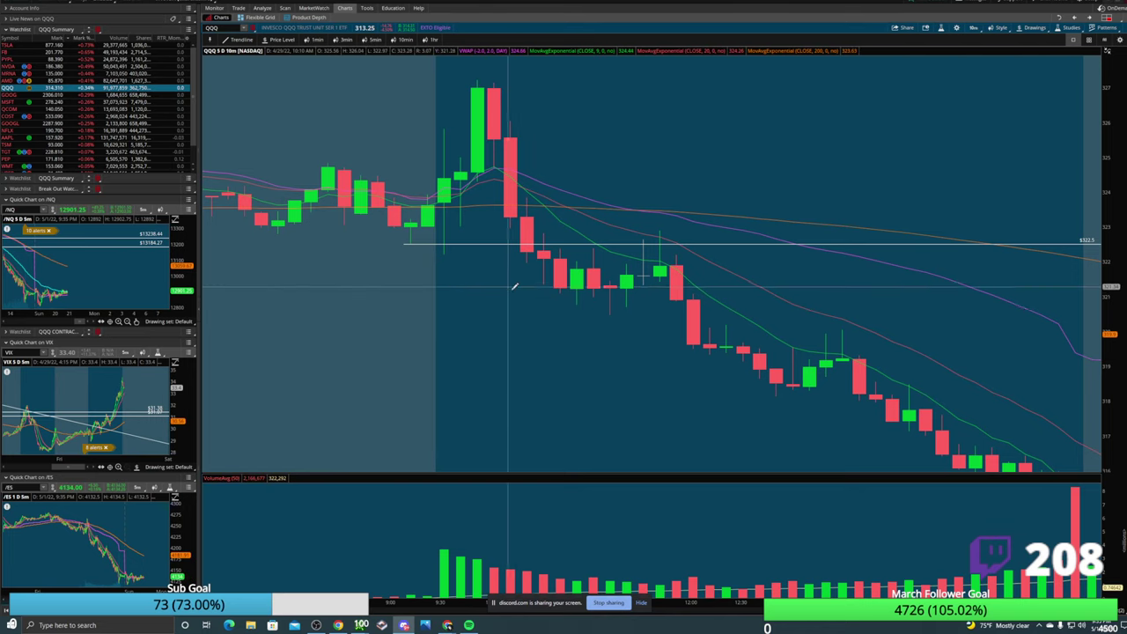
{"action": "middle_click", "coordinate": [515, 115]}
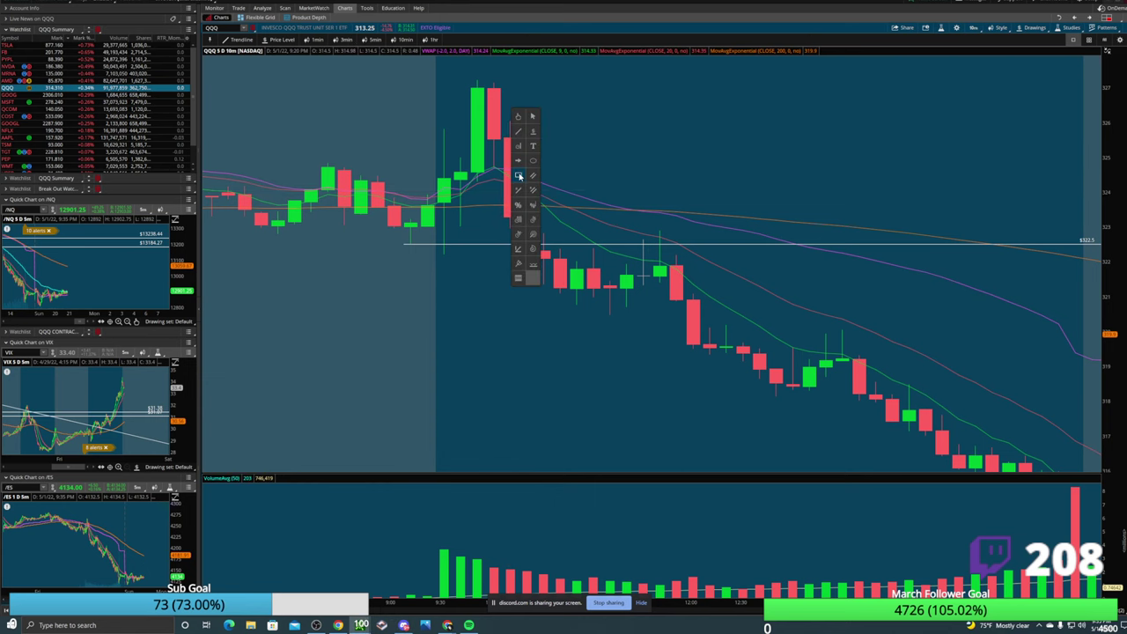
{"action": "left_click", "coordinate": [520, 176]}
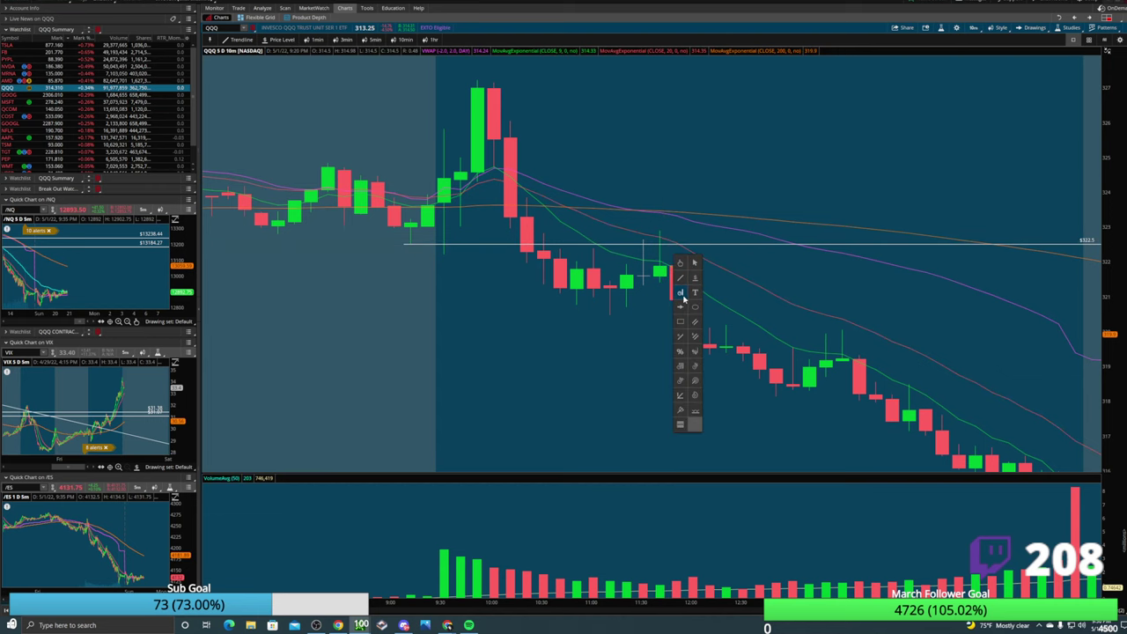
Start a text note on the chart with the lines "TRADE CHECKLIST:", "BNB ON PML" and "20EMA ON 10MIN RISK".
{"action": "left_click", "coordinate": [717, 277]}
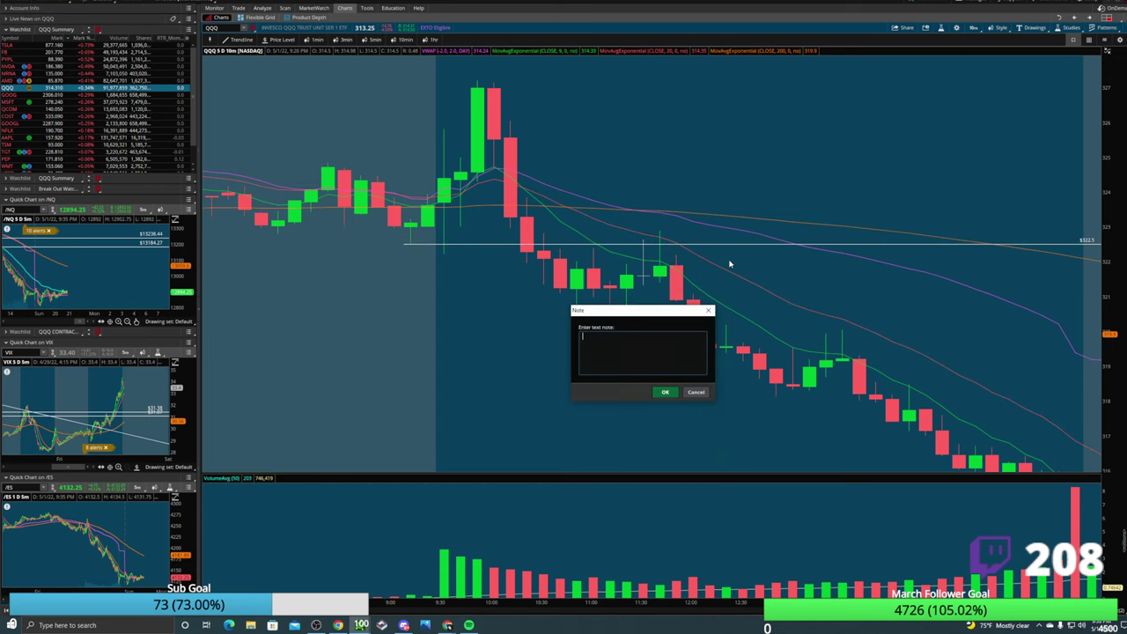
{"action": "type", "text": "TRADE CHECKLIST:"}
{"action": "key", "text": "Return"}
{"action": "type", "text": "time"}
{"action": "key", "text": "BackSpace"}
{"action": "key", "text": "BackSpace"}
{"action": "key", "text": "BackSpace"}
{"action": "key", "text": "BackSpace"}
{"action": "key", "text": "BackSpace"}
{"action": "type", "text": "BMB ON PML,"}
{"action": "key", "text": "Return"}
{"action": "type", "text": "20EMA ON 10MIN RISK"}
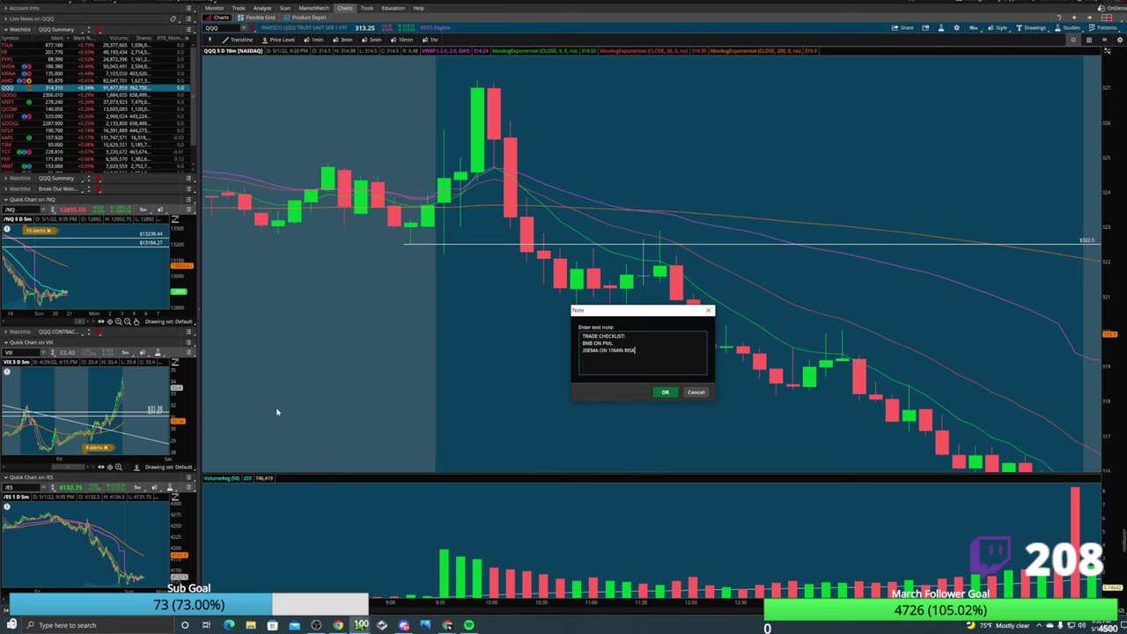
Finish the note with the line "1ST 5MIN EMA PB" and place it just above the $322.5 level, near the pullback candles.
{"action": "left_click_drag", "start_coordinate": [662, 311], "coordinate": [646, 359]}
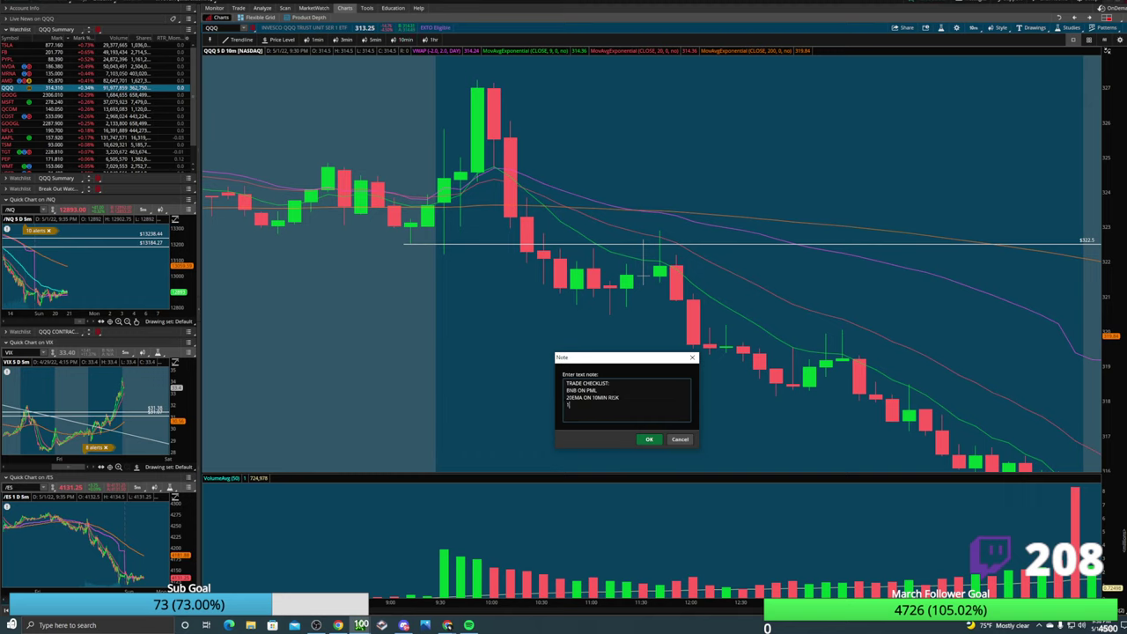
{"action": "type", "text": "1ST 5MIN EMA PB"}
{"action": "left_click", "coordinate": [649, 438]}
{"action": "middle_click", "coordinate": [777, 225]}
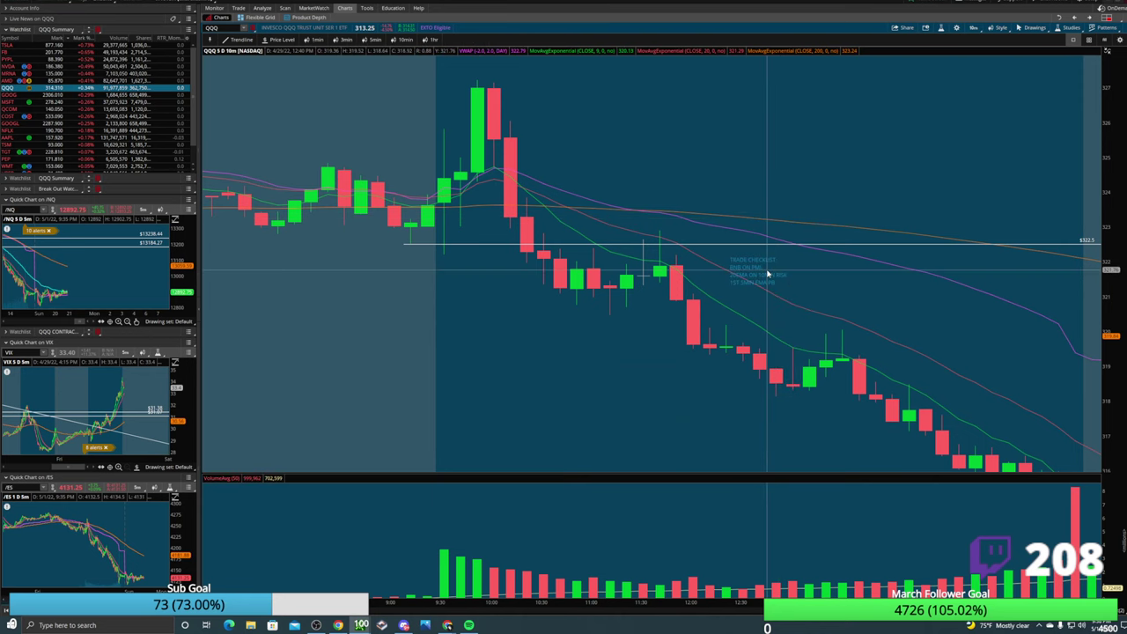
{"action": "mouse_move", "coordinate": [767, 272]}
{"action": "left_mouse_down"}
{"action": "mouse_move", "coordinate": [730, 224]}
{"action": "mouse_move", "coordinate": [713, 225]}
{"action": "left_mouse_up"}
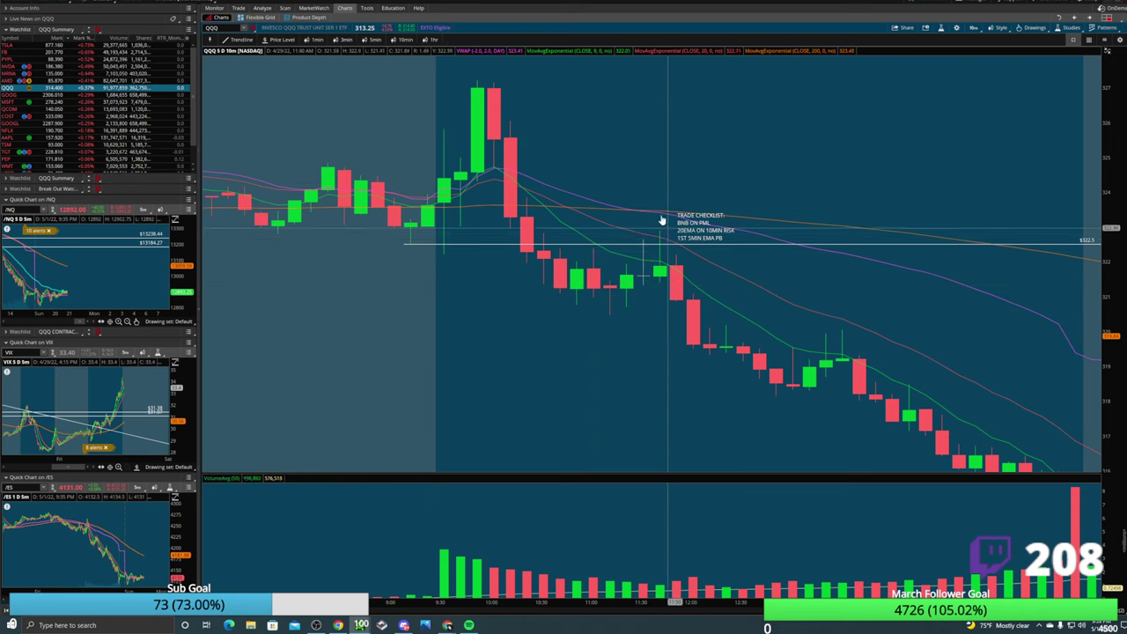
Circle the two tall candles at the morning high with an ellipse.
{"action": "middle_click", "coordinate": [497, 88]}
{"action": "left_click", "coordinate": [519, 131]}
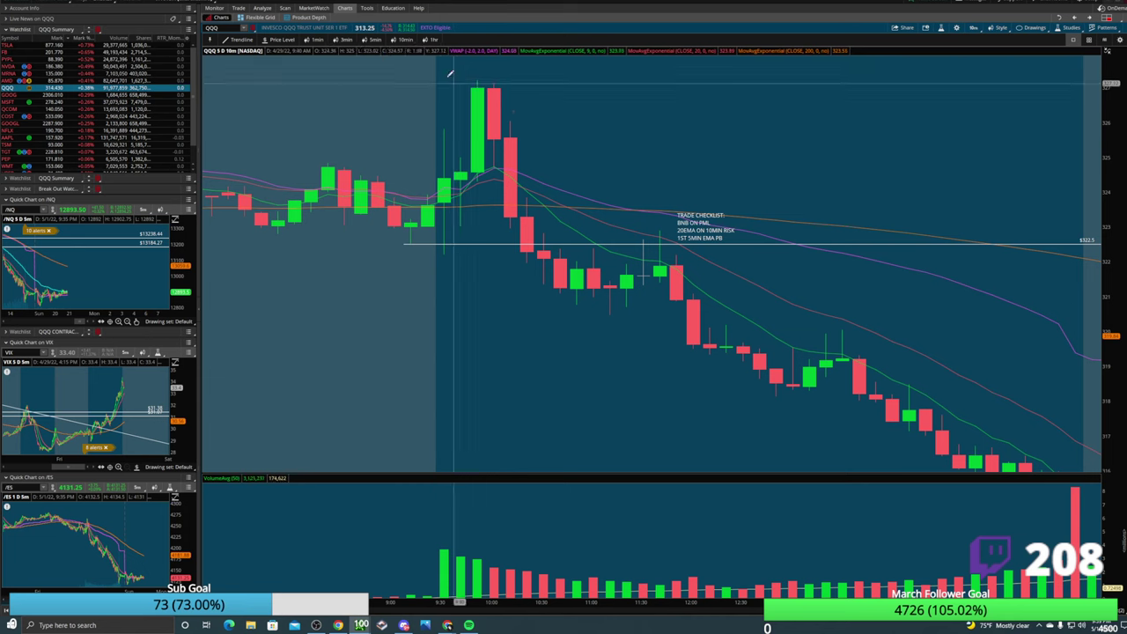
{"action": "mouse_move", "coordinate": [442, 69]}
{"action": "left_mouse_down"}
{"action": "mouse_move", "coordinate": [534, 118]}
{"action": "mouse_move", "coordinate": [555, 151]}
{"action": "mouse_move", "coordinate": [543, 132]}
{"action": "left_mouse_up"}
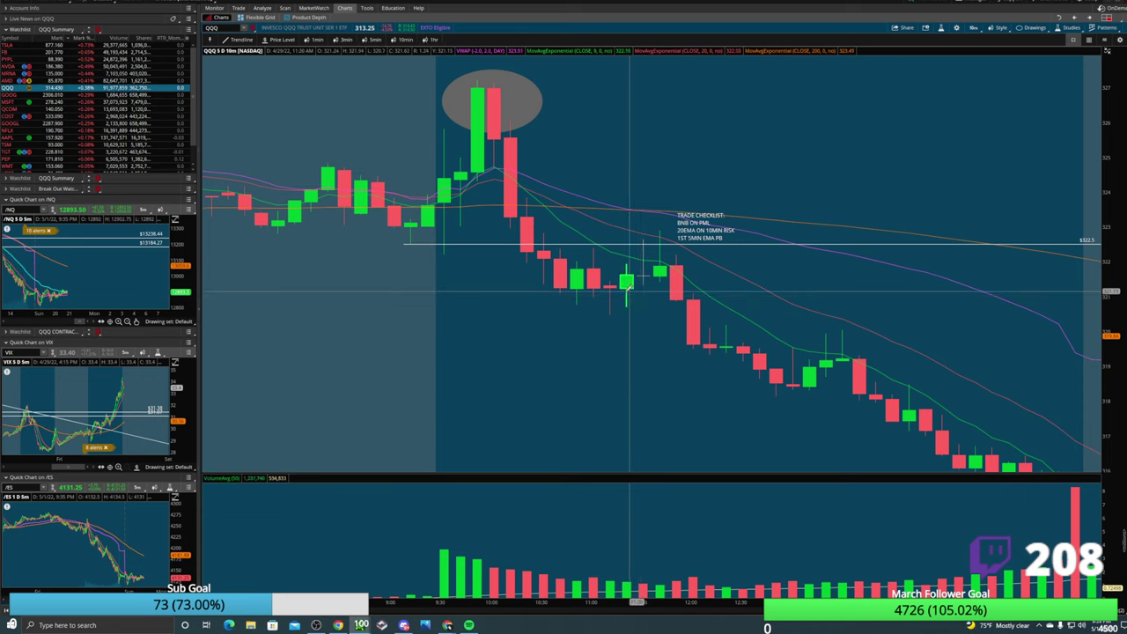
Try an arrow at the first drop below the $322.5 level, and undo both it and the ellipse at the high.
{"action": "right_click", "coordinate": [566, 280]}
{"action": "left_click", "coordinate": [524, 331]}
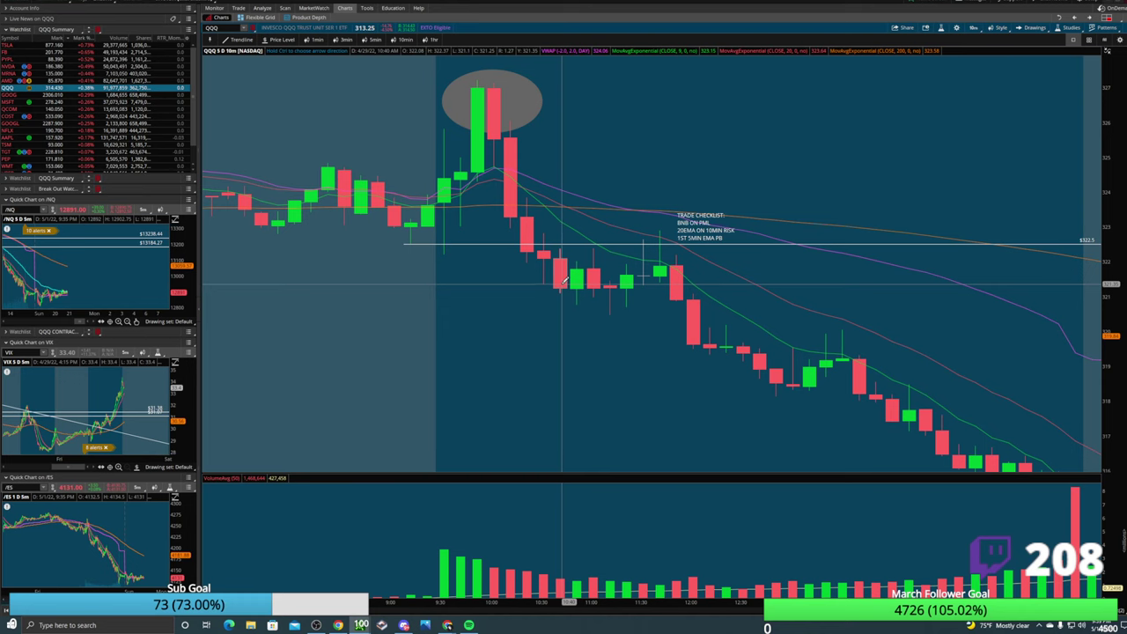
{"action": "left_click", "coordinate": [562, 284]}
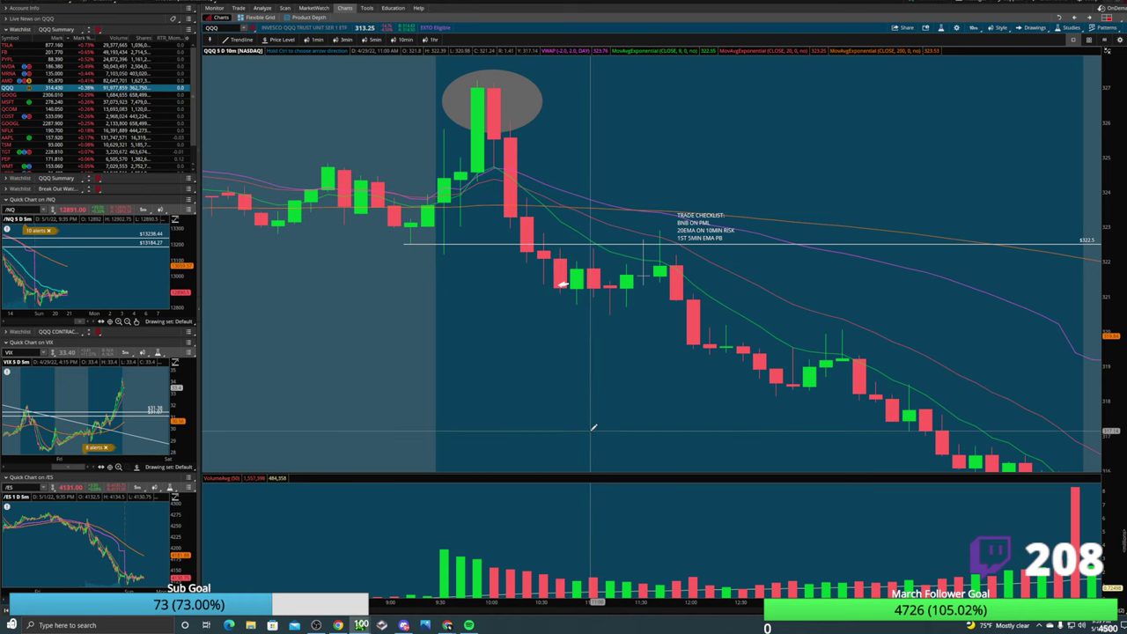
{"action": "key", "text": "ctrl+z"}
{"action": "key", "text": "ctrl+z"}
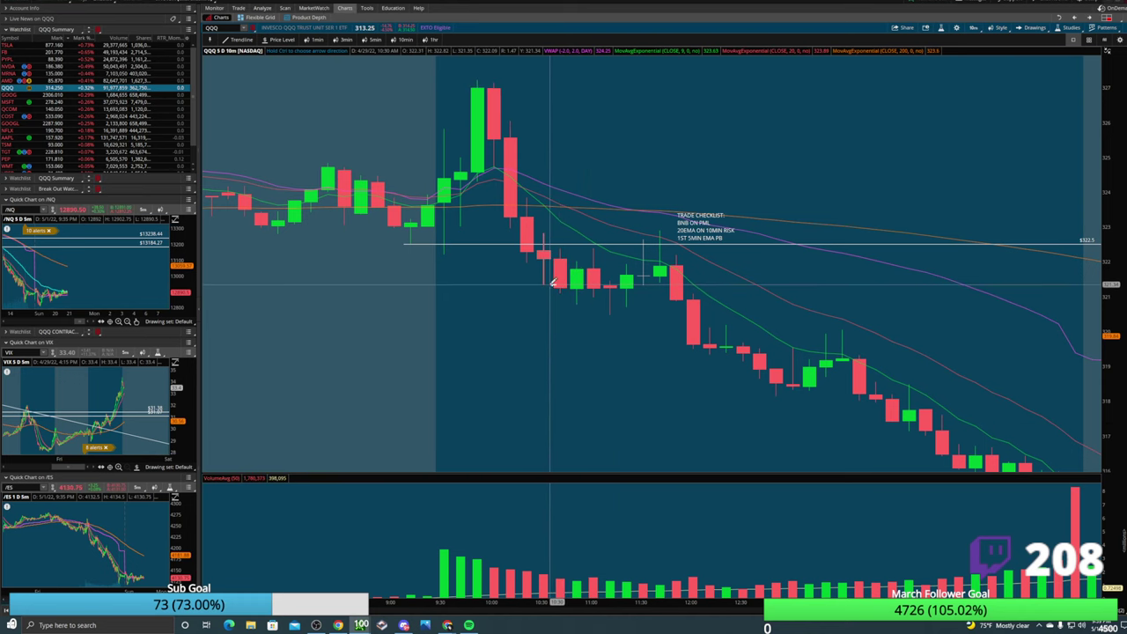
Place an arrow at the first low below the $322.5 level and another where the pullback wick retests that level.
{"action": "right_click", "coordinate": [553, 283]}
{"action": "left_click", "coordinate": [654, 338]}
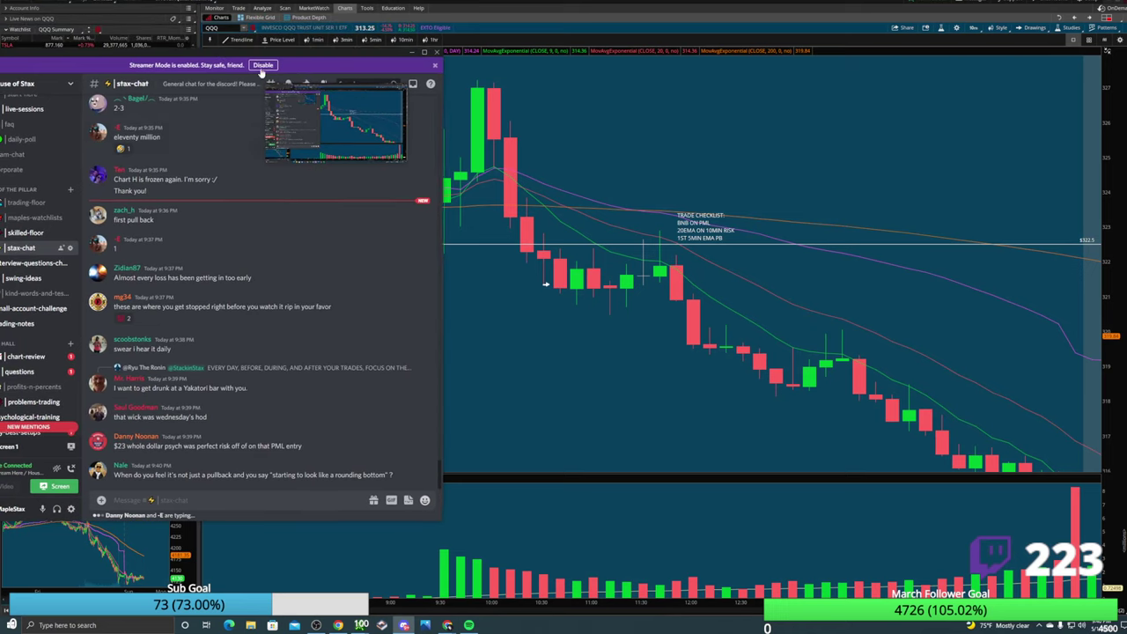
{"action": "right_click", "coordinate": [685, 250]}
{"action": "left_click", "coordinate": [666, 234]}
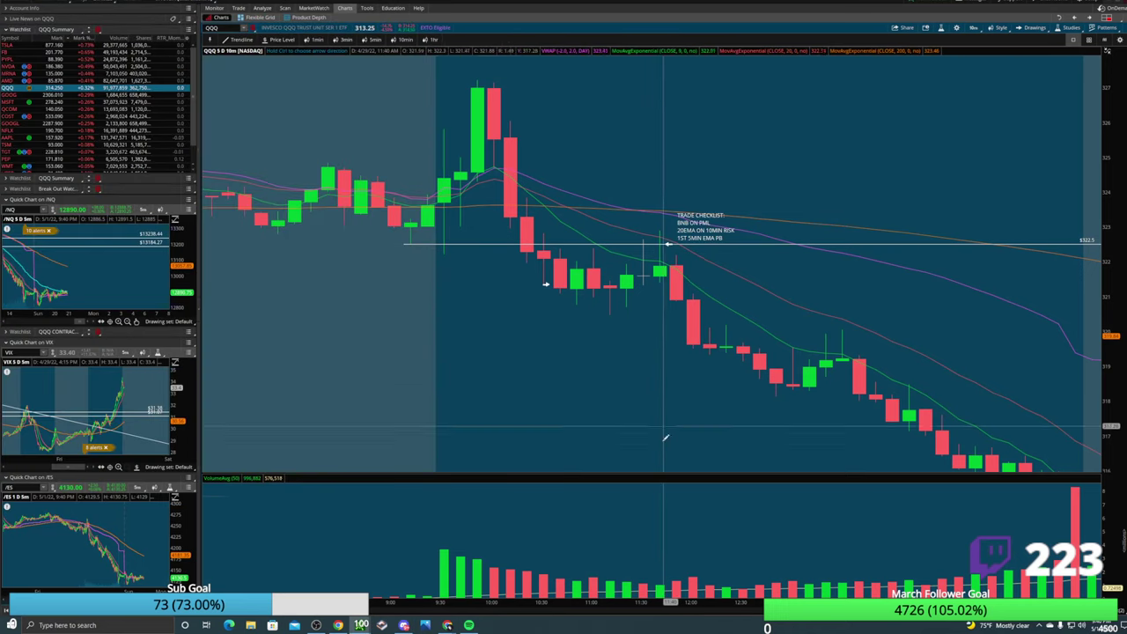
Switch to Discord to read the replies in stax-chat, and return to the QQQ chart.
{"action": "left_click", "coordinate": [403, 625]}
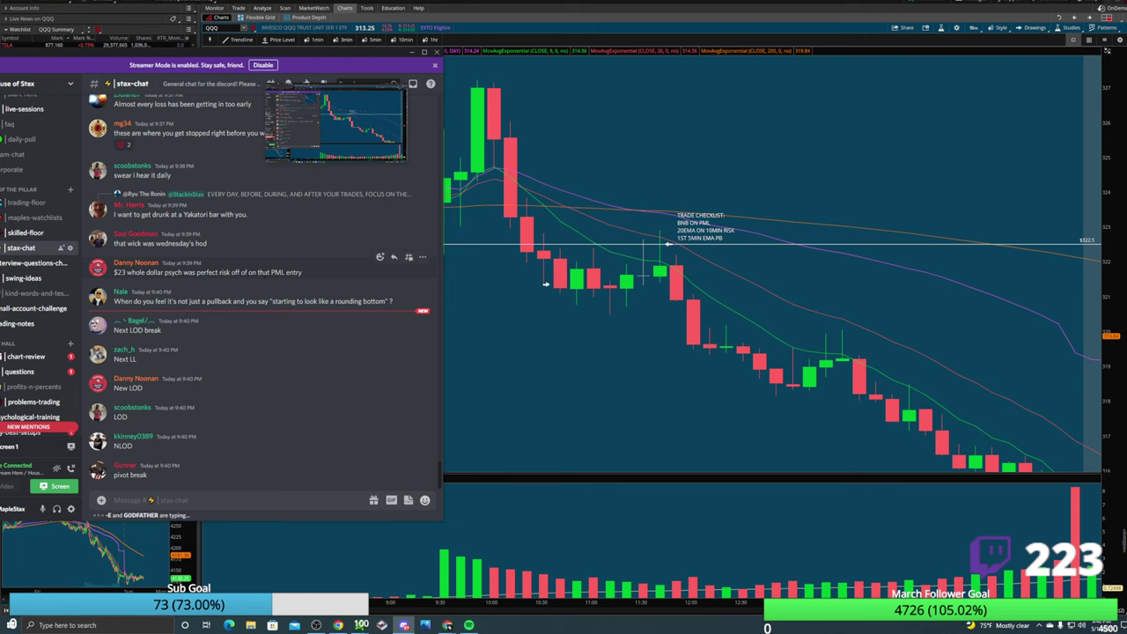
{"action": "key", "text": "alt+Tab"}
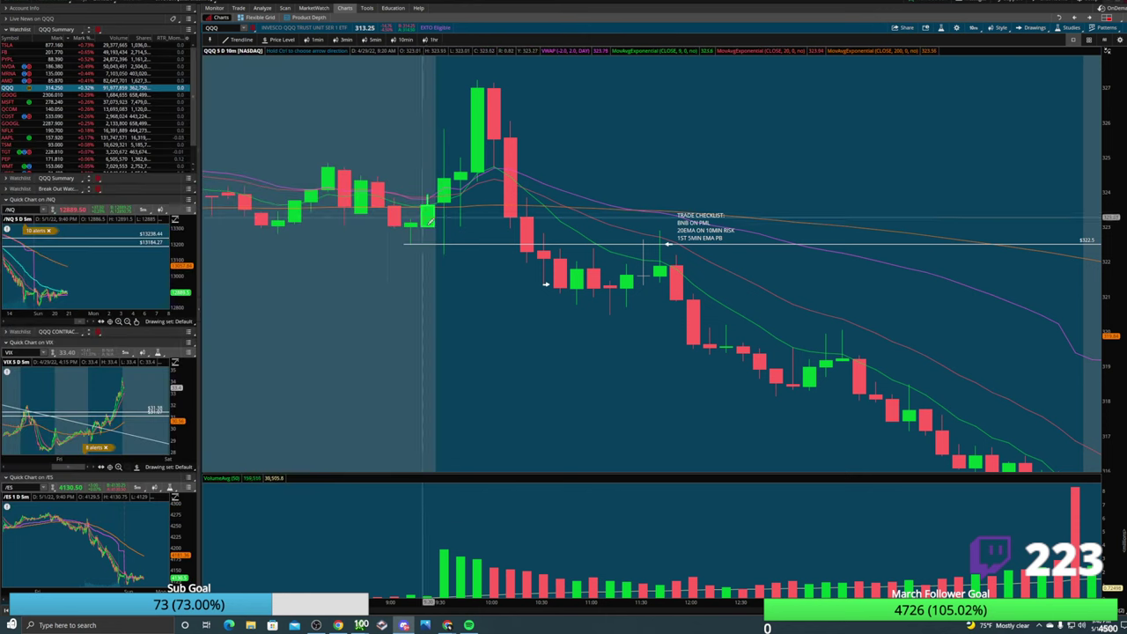
Examine the open and the $322.5 break on QQQ's 1-minute chart, consulting the trading-floor post in Discord.
{"action": "left_click", "coordinate": [314, 39]}
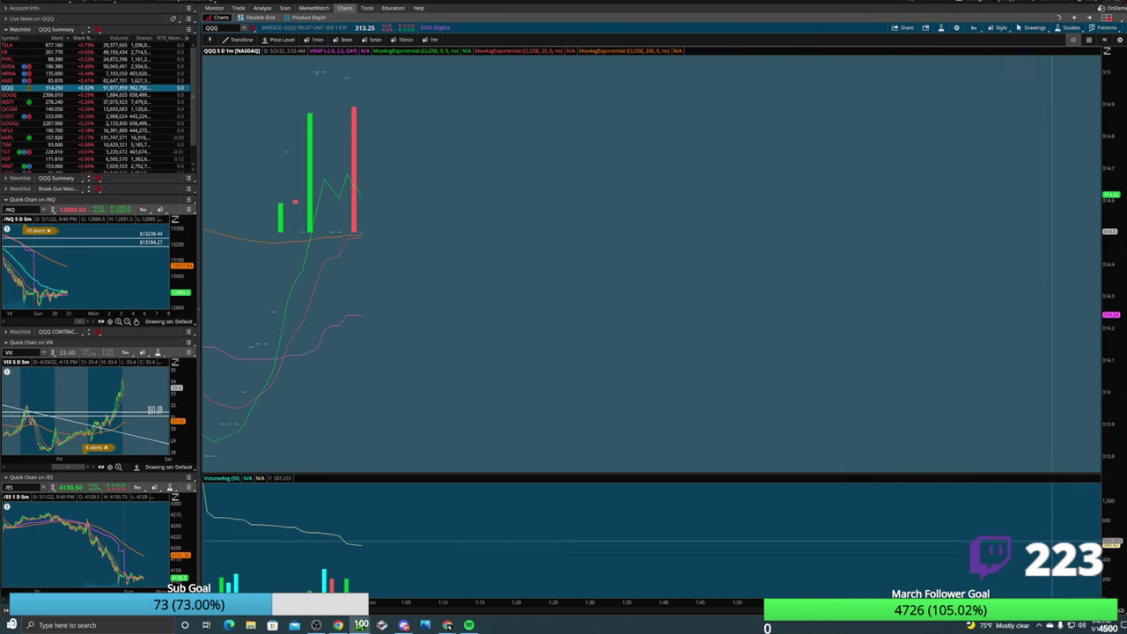
{"action": "scroll", "coordinate": [443, 329], "scroll_direction": "up", "scroll_amount": 10}
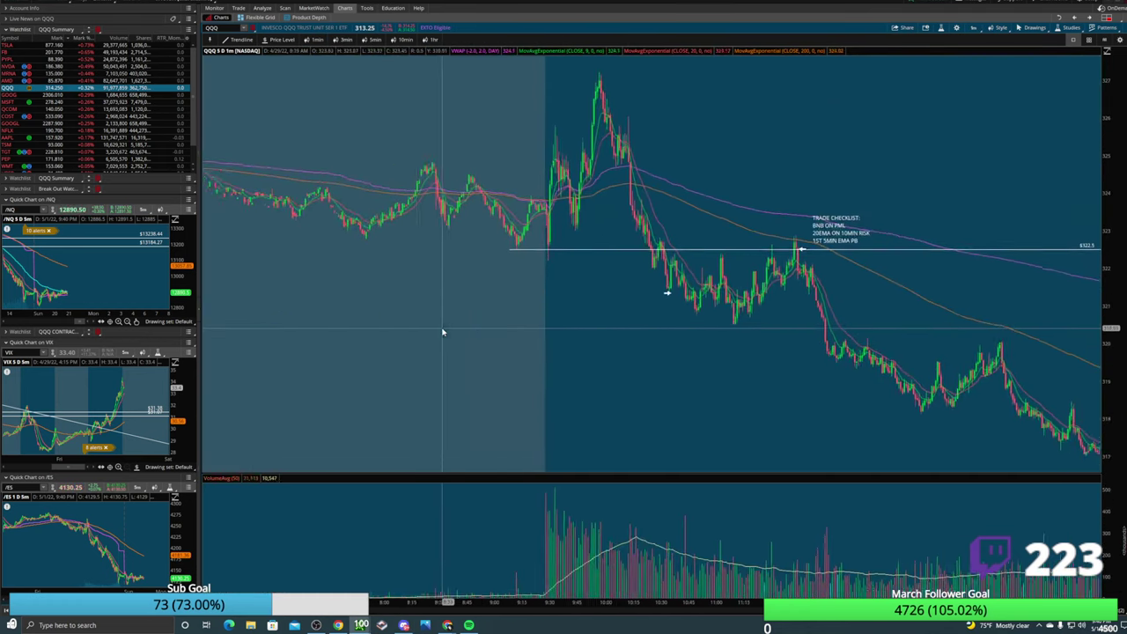
{"action": "left_click_drag", "start_coordinate": [459, 300], "coordinate": [728, 204]}
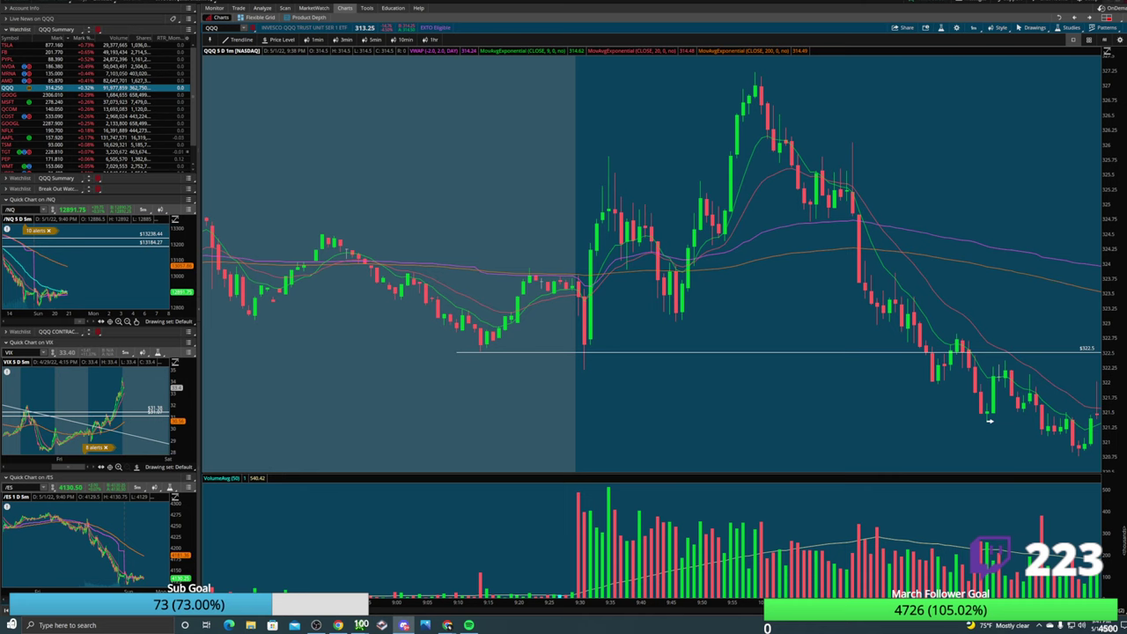
{"action": "key", "text": "alt+Tab"}
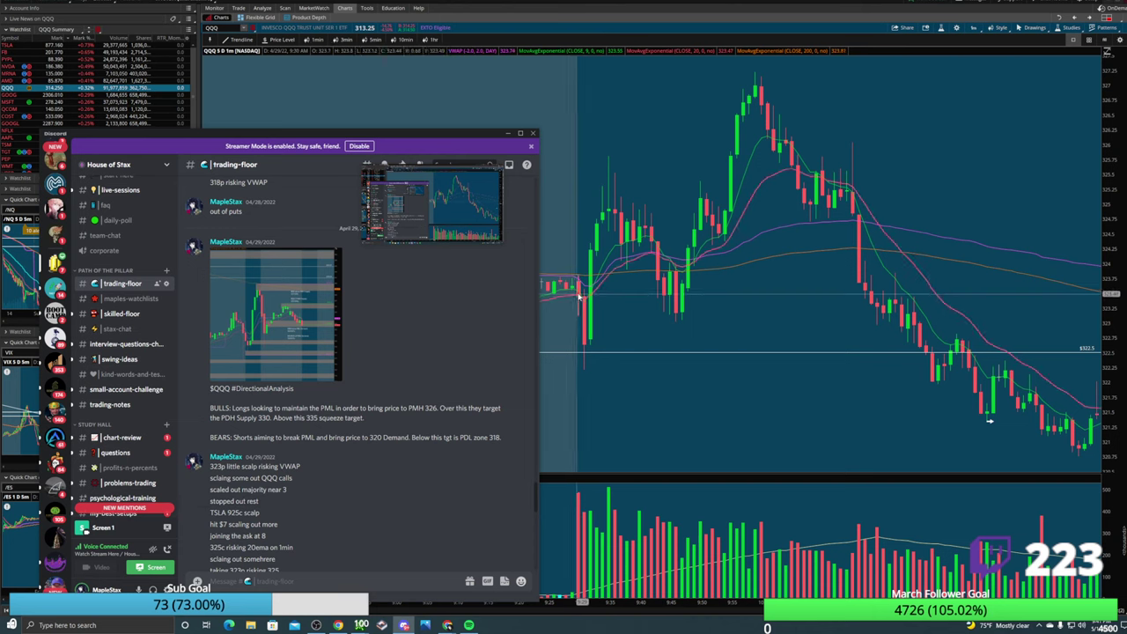
{"action": "key", "text": "alt+Tab"}
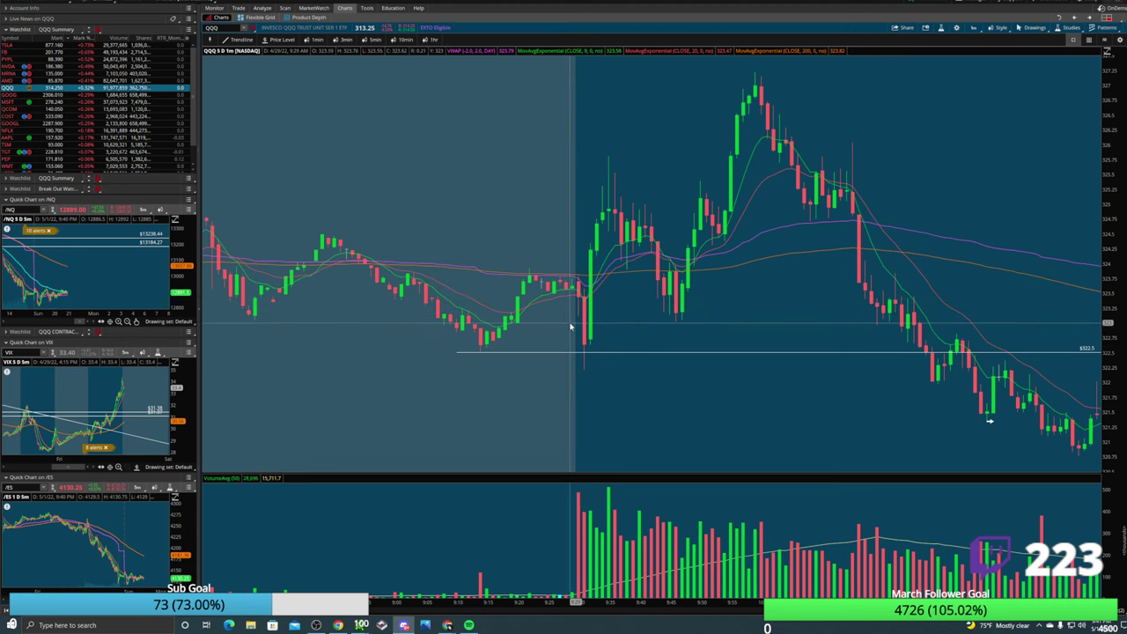
{"action": "scroll", "coordinate": [586, 282], "scroll_direction": "down", "scroll_amount": 3}
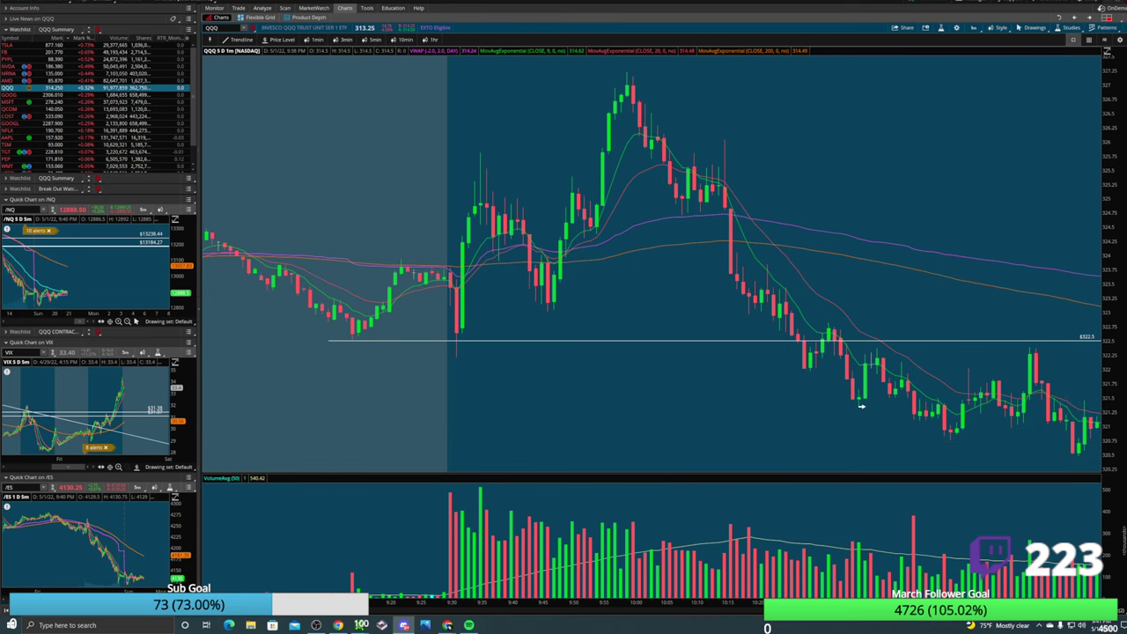
{"action": "middle_click", "coordinate": [649, 298]}
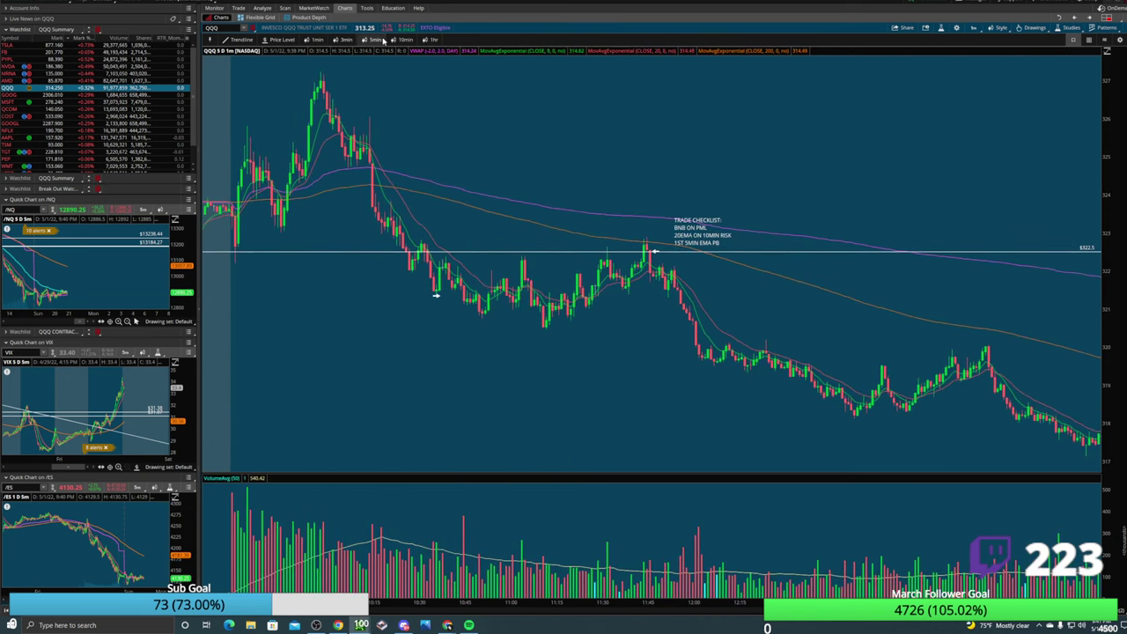
On the 5-minute chart, remove the arrow at the first low and mark the late-morning base's low with a price level at $320.46.
{"action": "left_click", "coordinate": [375, 41]}
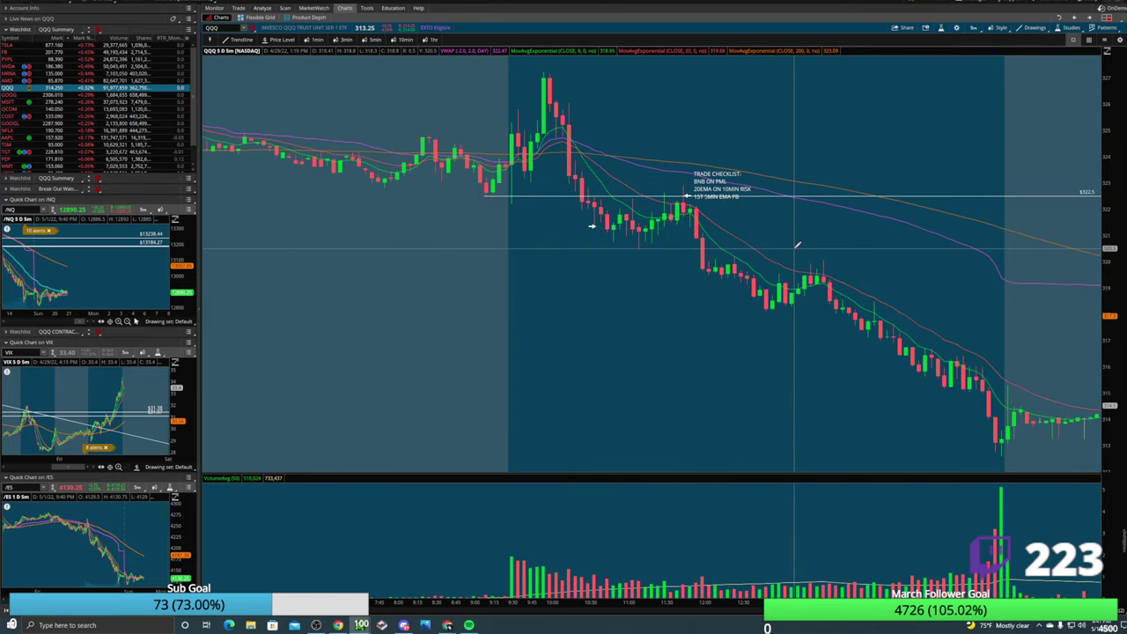
{"action": "right_click", "coordinate": [601, 231]}
{"action": "left_click", "coordinate": [626, 270]}
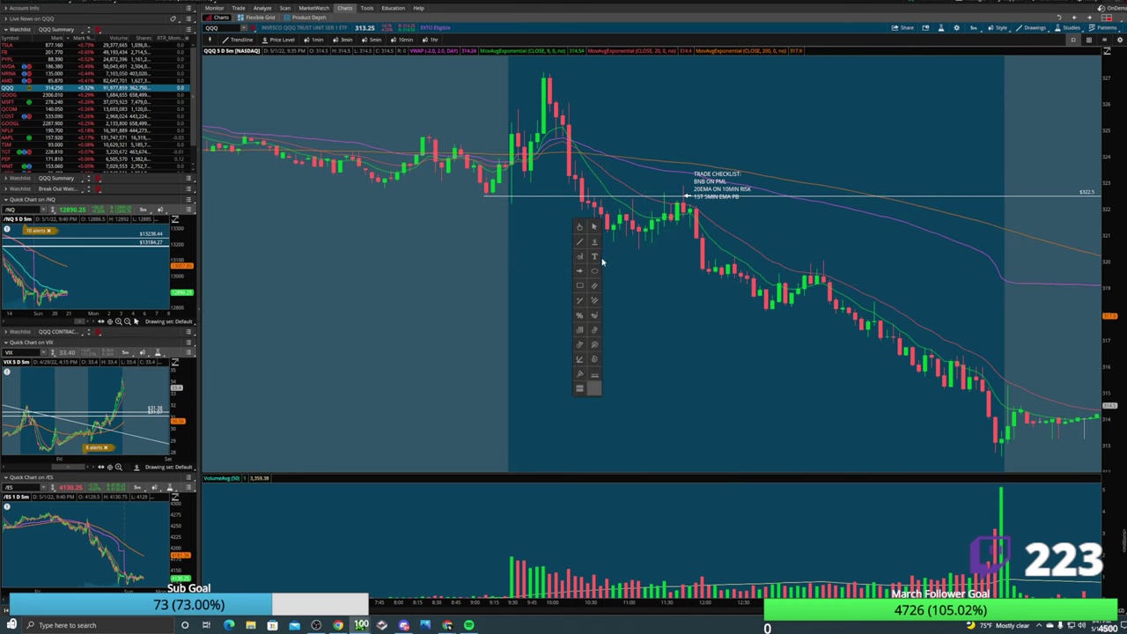
{"action": "left_click", "coordinate": [601, 249]}
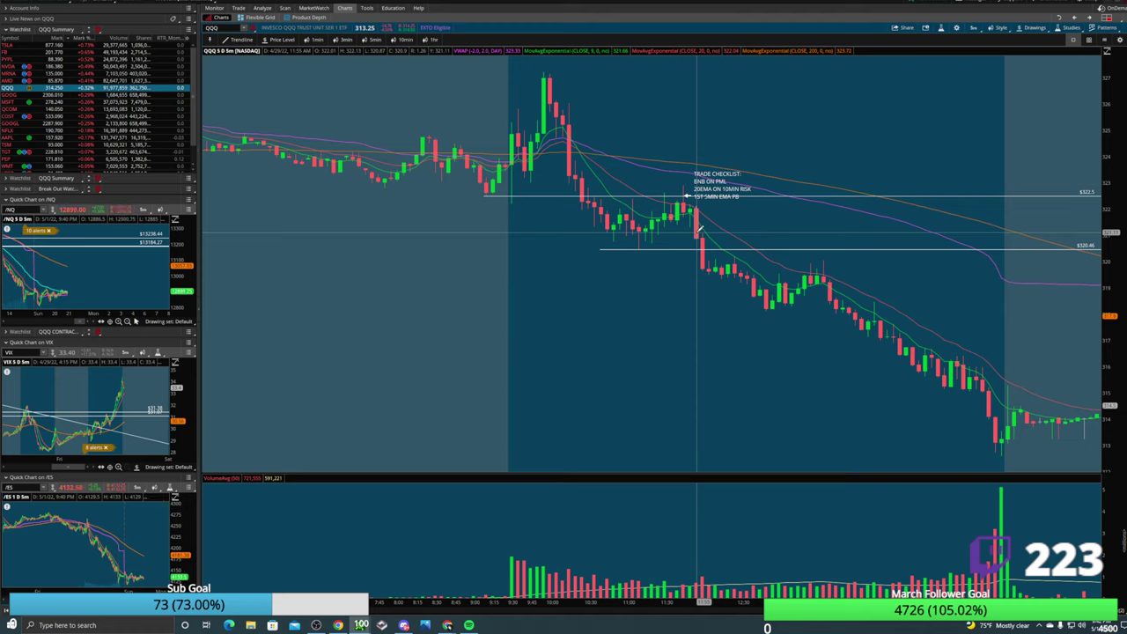
Place an arrow beside the large red breakdown candle, just above the $320.46 level.
{"action": "middle_click", "coordinate": [700, 229]}
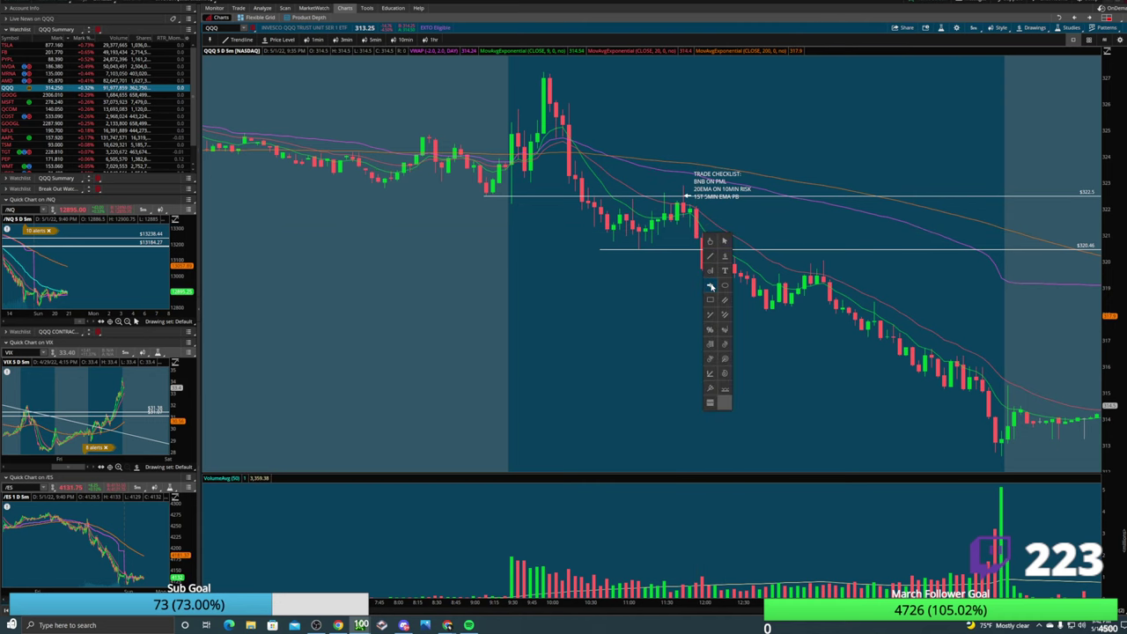
{"action": "left_click", "coordinate": [707, 231]}
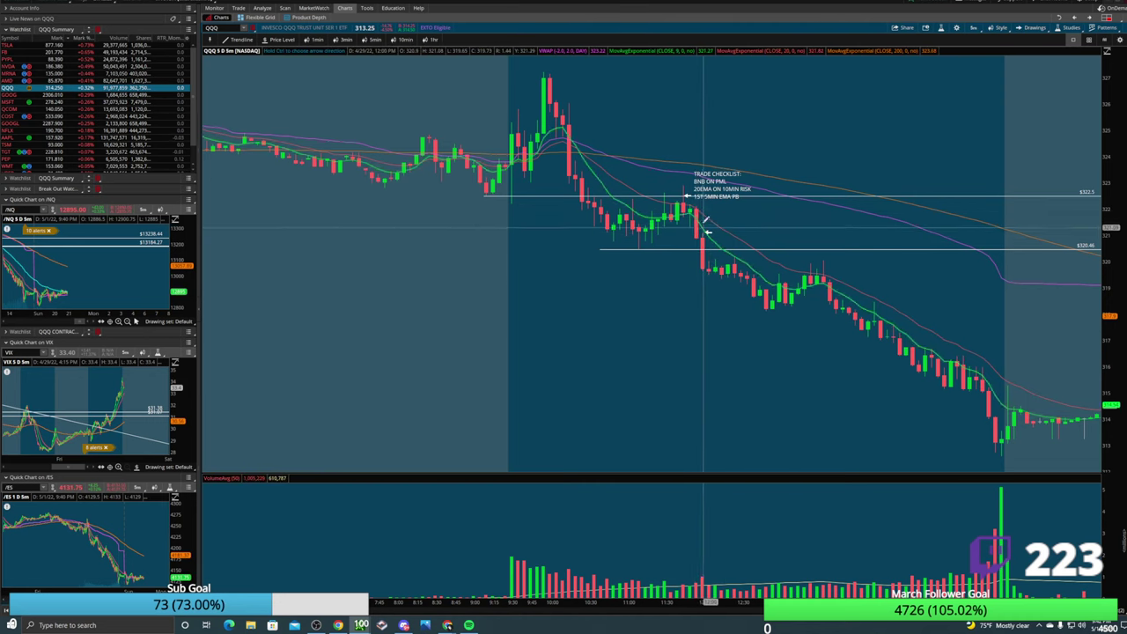
{"action": "left_click", "coordinate": [771, 305]}
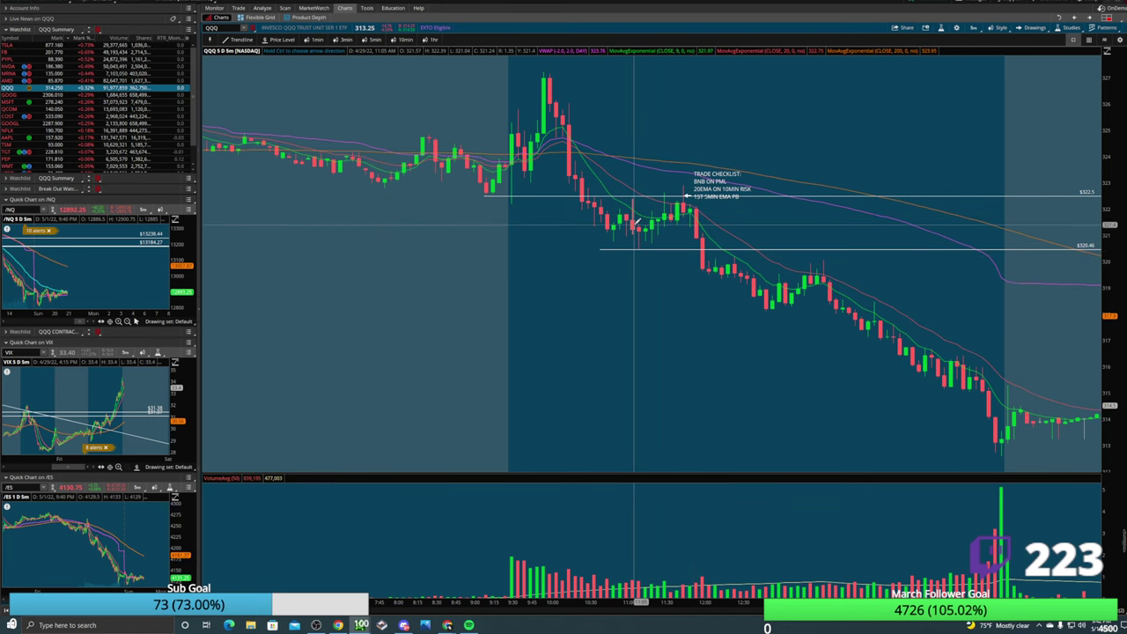
{"action": "left_click_drag", "start_coordinate": [718, 247], "coordinate": [724, 247]}
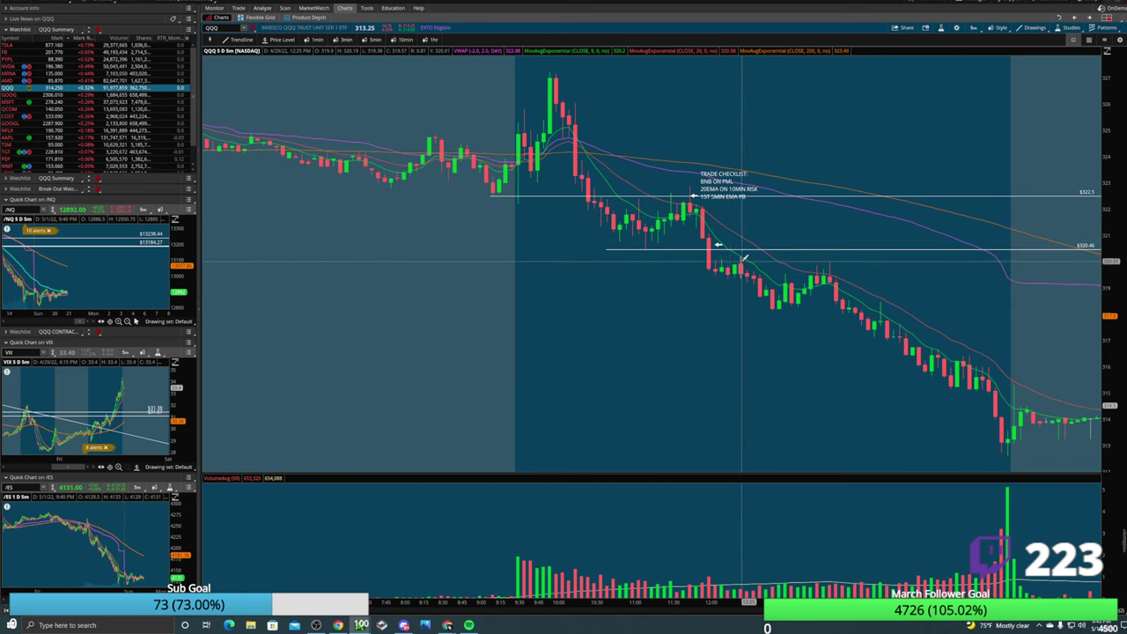
Draw a horizontal trendline along the lows of the noon base and place an arrow just below it at the break.
{"action": "left_click_drag", "start_coordinate": [710, 275], "coordinate": [895, 275]}
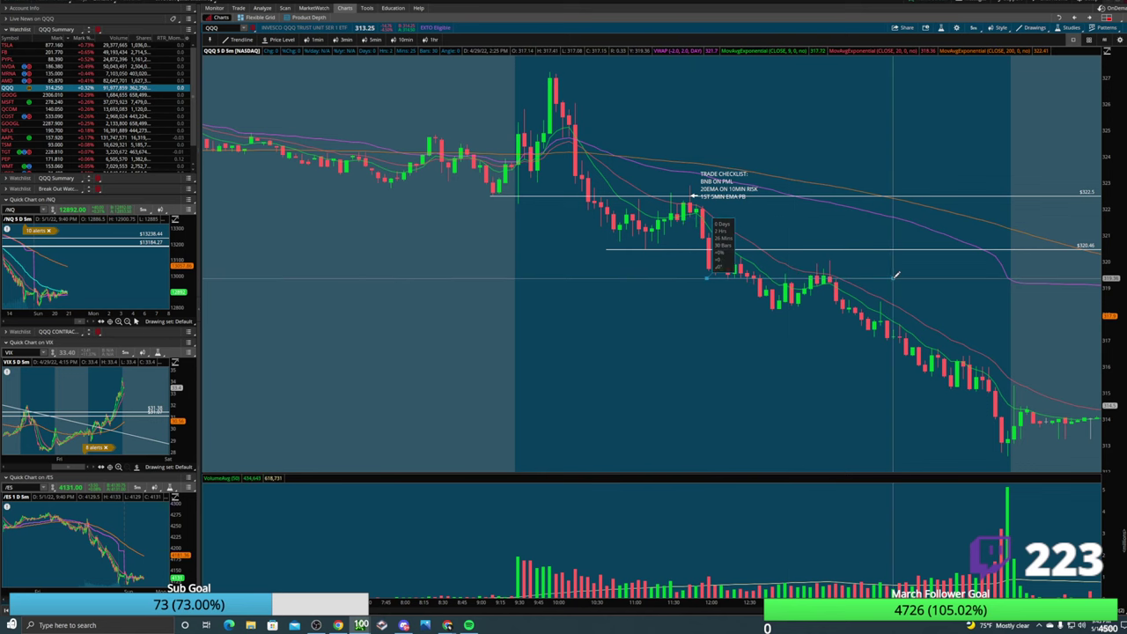
{"action": "right_click", "coordinate": [757, 295]}
{"action": "key", "text": "Escape"}
{"action": "right_click", "coordinate": [776, 283]}
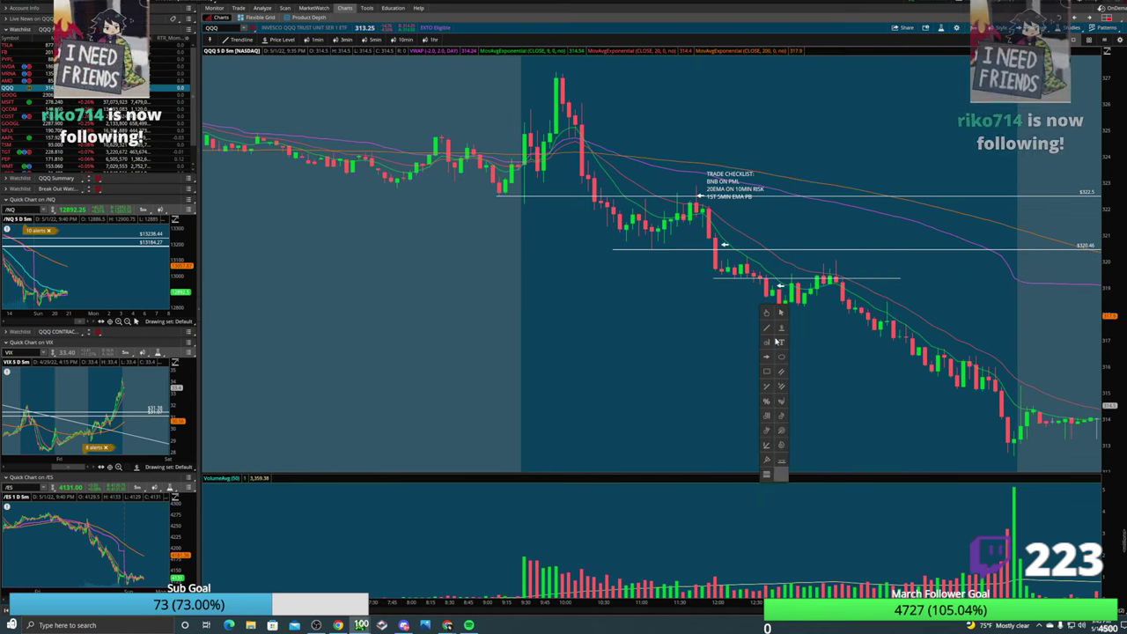
Mark the low reached after the noon base breaks with a price level at $318.14.
{"action": "left_click", "coordinate": [775, 319]}
{"action": "left_click", "coordinate": [762, 309]}
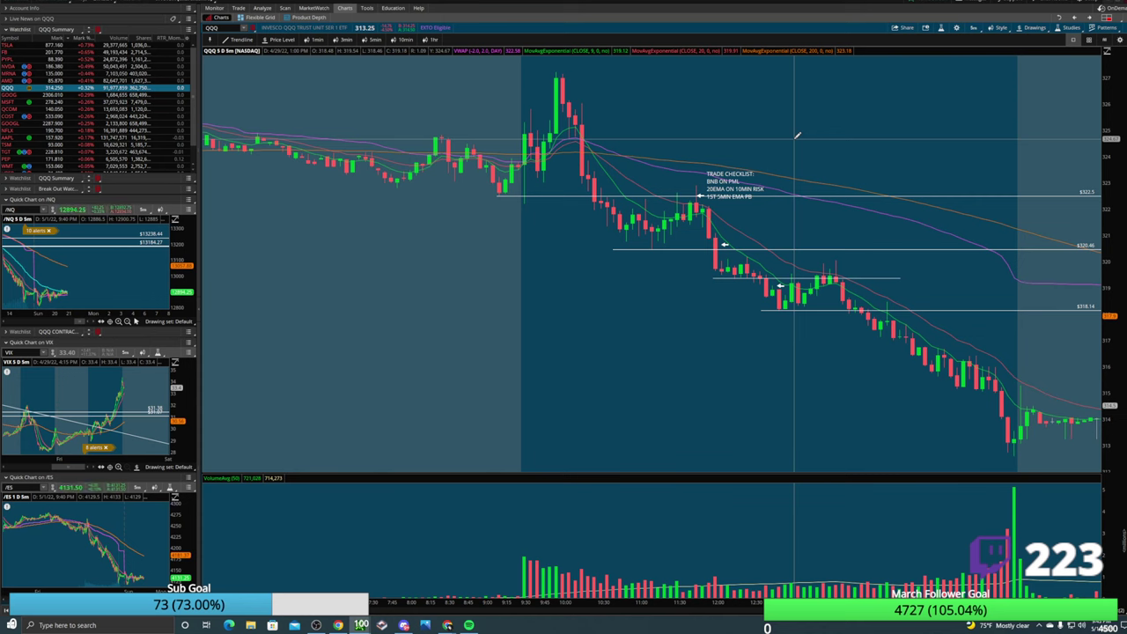
Load the Default(1) drawing set and review its supply and demand zones across the QQQ session.
{"action": "scroll", "coordinate": [784, 161], "scroll_direction": "down", "scroll_amount": 3}
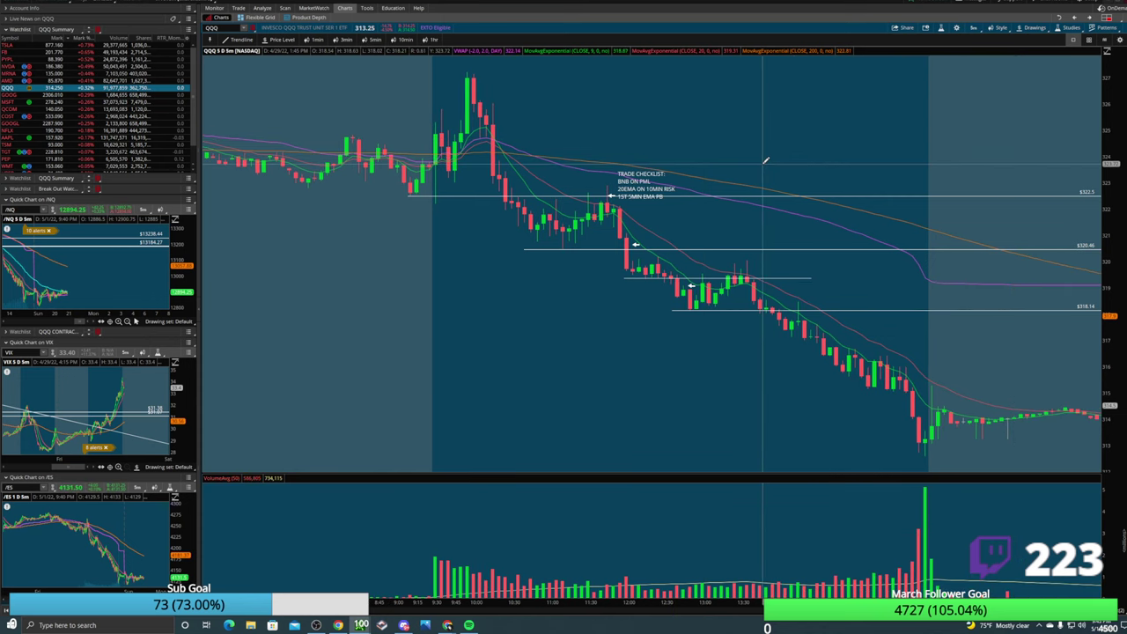
{"action": "left_click_drag", "start_coordinate": [1110, 166], "coordinate": [959, 126]}
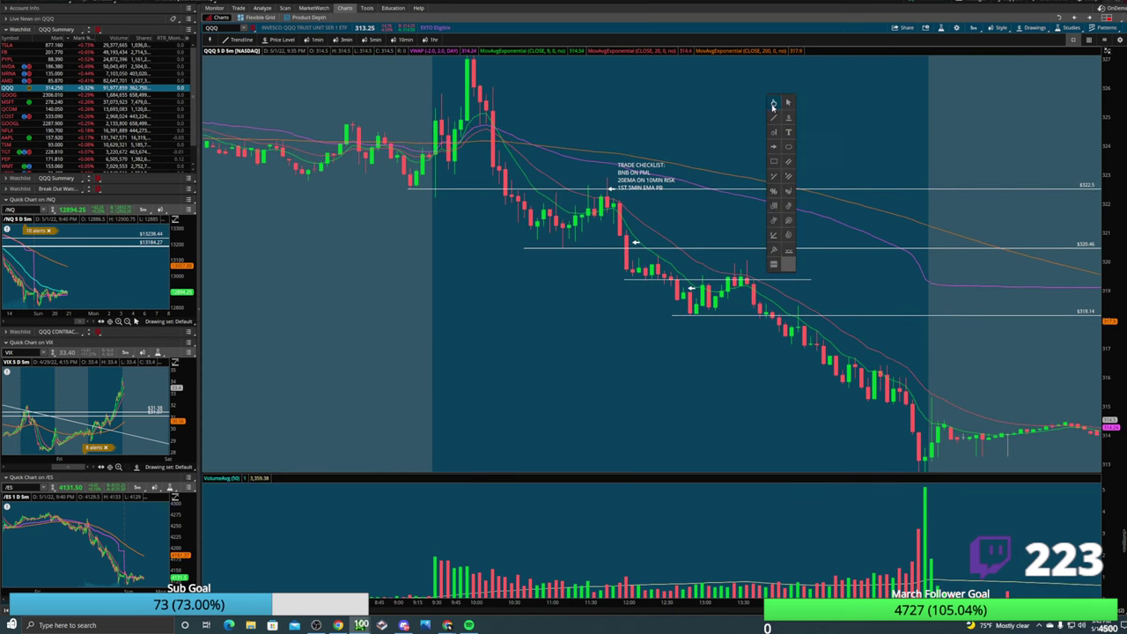
{"action": "left_click_drag", "start_coordinate": [780, 106], "coordinate": [754, 159]}
{"action": "left_click_drag", "start_coordinate": [1084, 139], "coordinate": [1006, 206]}
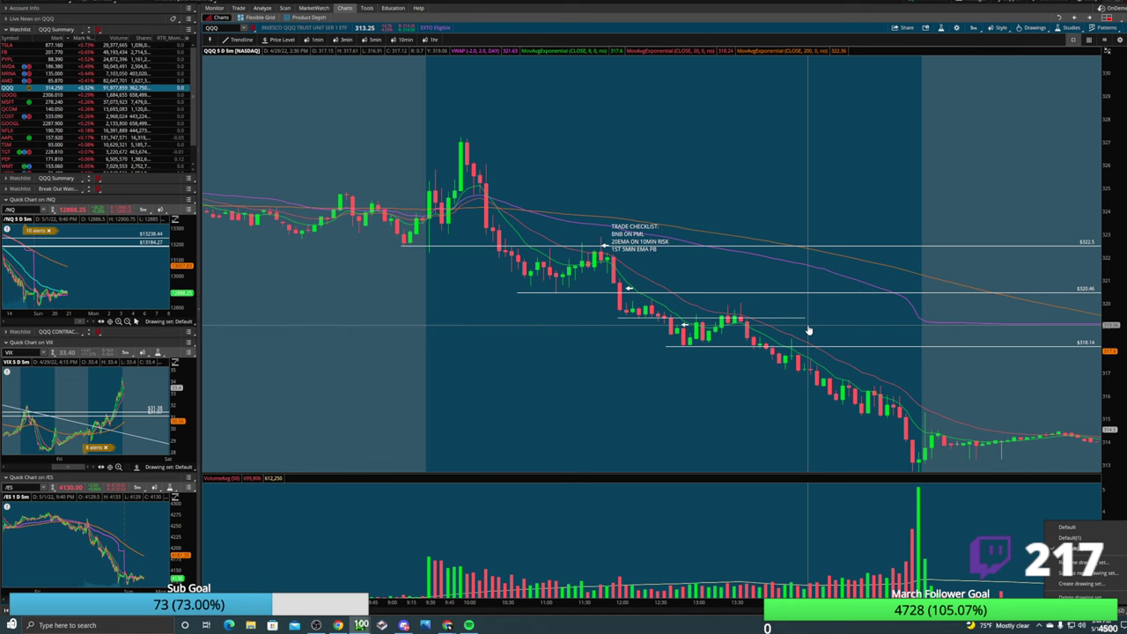
{"action": "left_click", "coordinate": [1062, 538]}
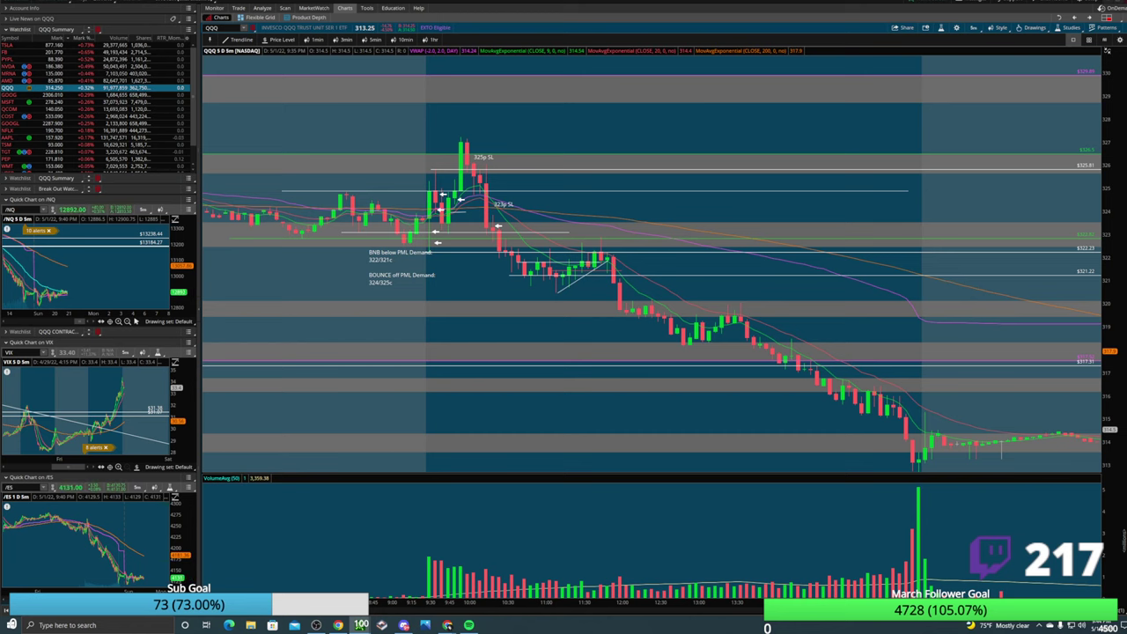
{"action": "scroll", "coordinate": [906, 520], "scroll_direction": "down", "scroll_amount": 5}
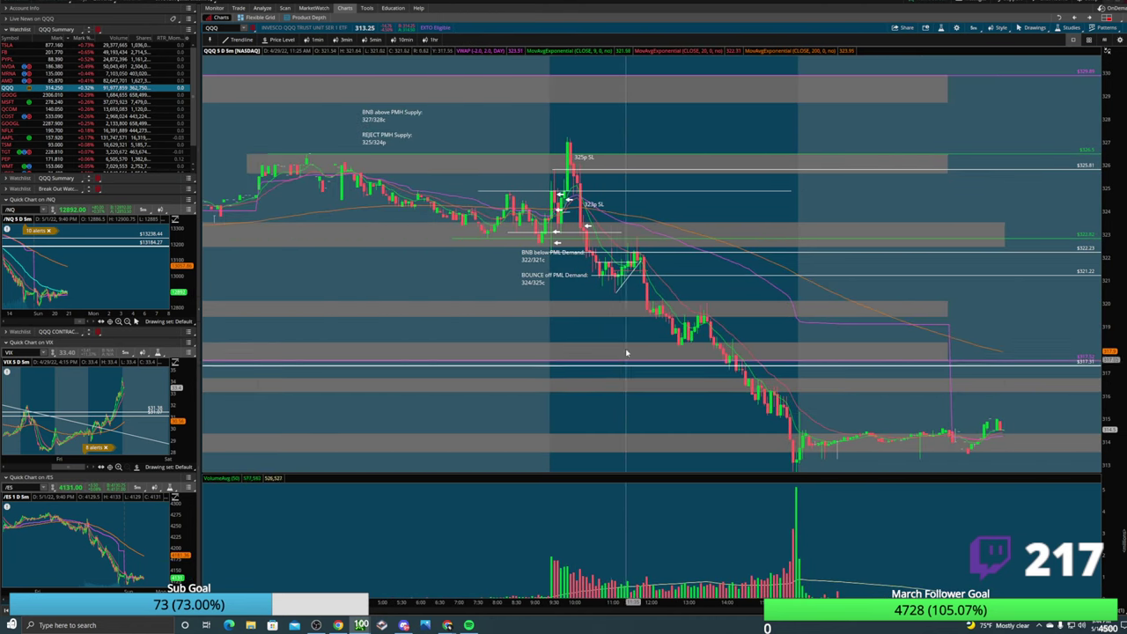
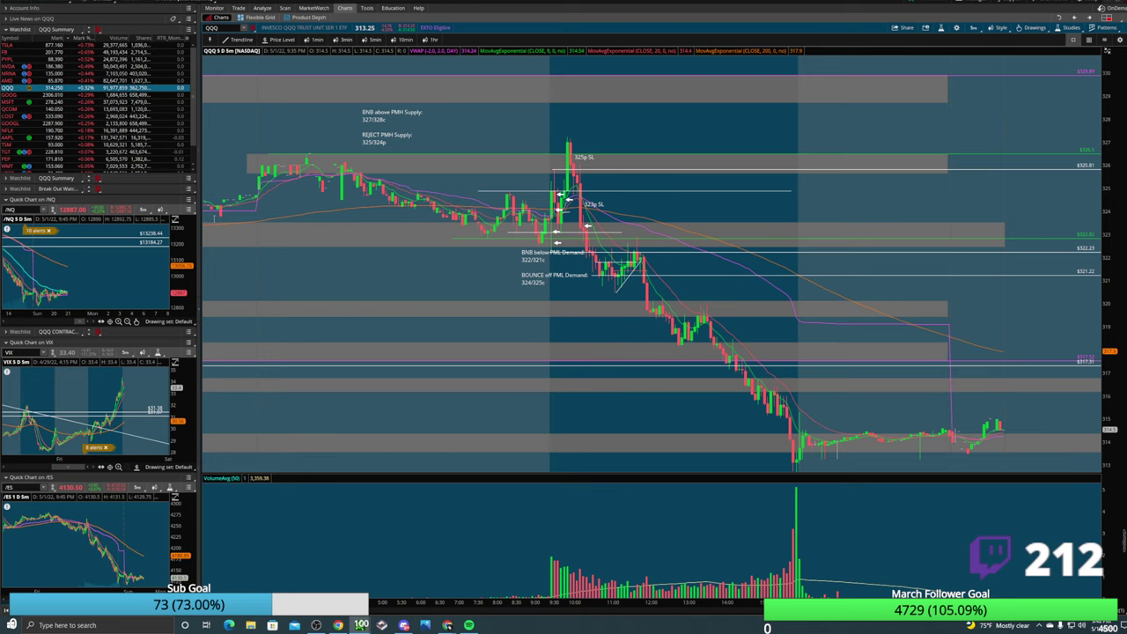
Switch to Discord, bring its window fully into view and open the daily-poll channel to check the poll reactions.
{"action": "key", "text": "alt+Tab"}
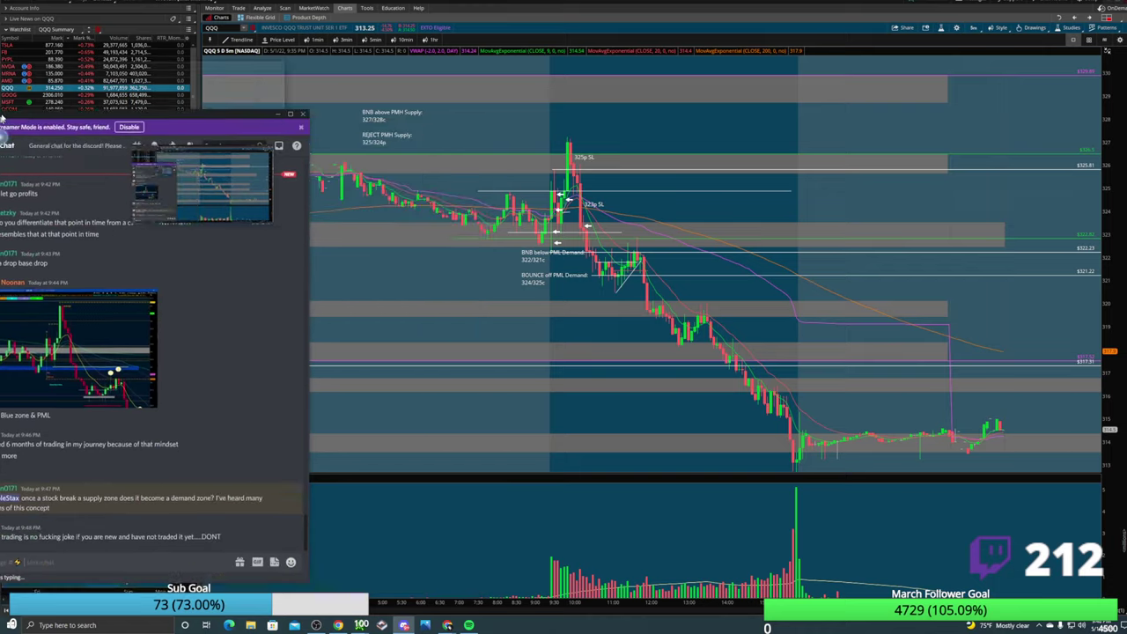
{"action": "left_click_drag", "start_coordinate": [179, 110], "coordinate": [257, 119]}
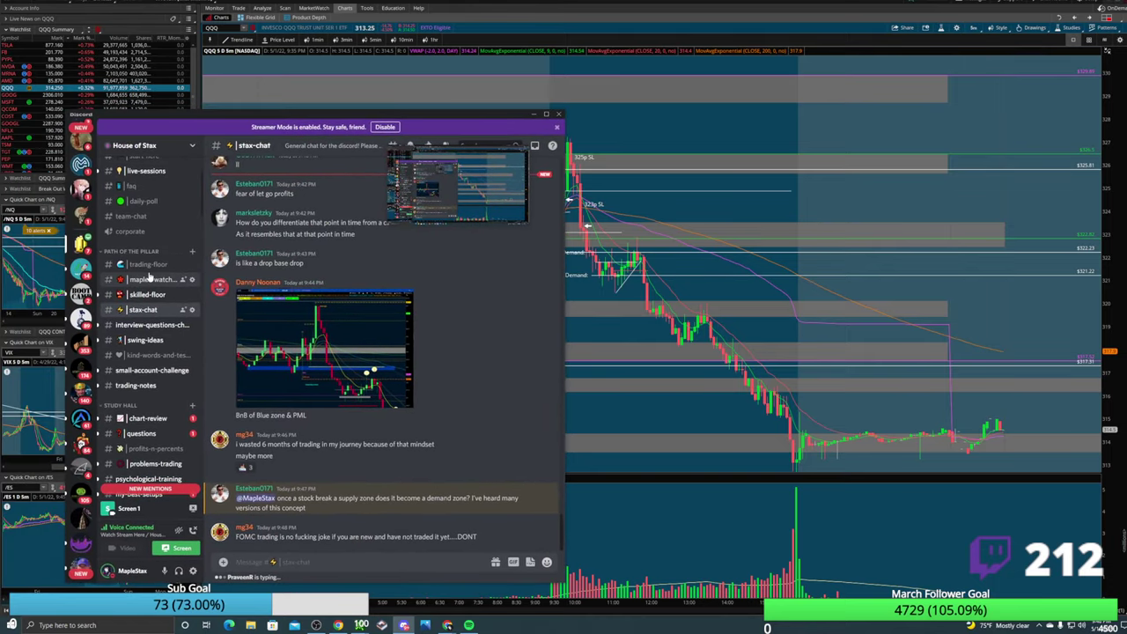
{"action": "scroll", "coordinate": [155, 282], "scroll_direction": "up", "scroll_amount": 3}
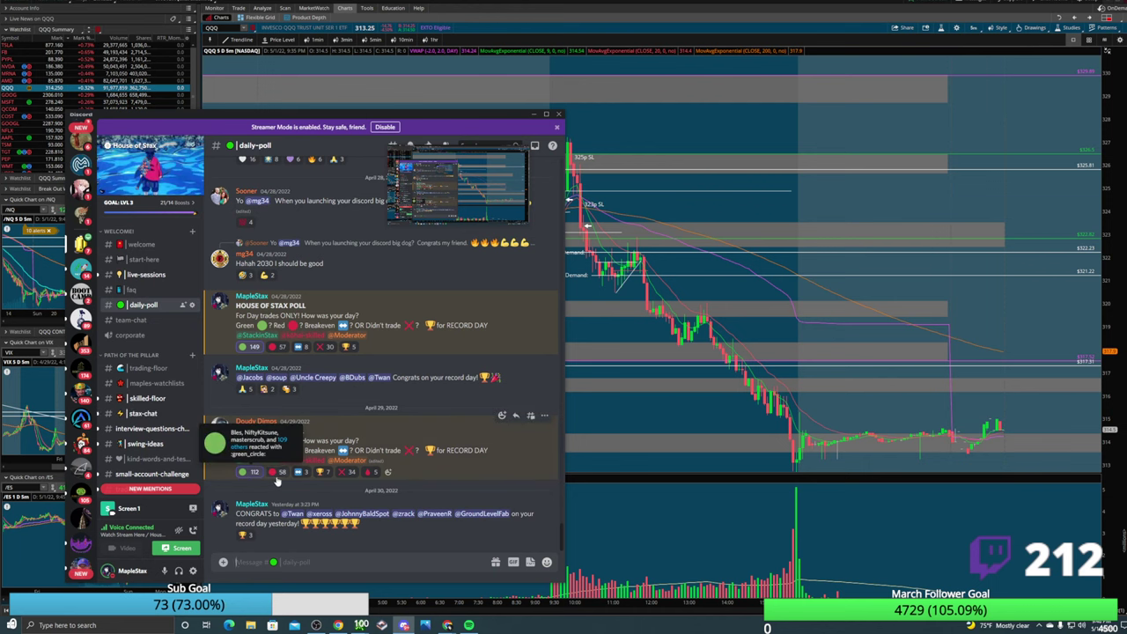
Compare the reactions on the daily-poll posts from April 29 back to April 26.
{"action": "mouse_move", "coordinate": [276, 480]}
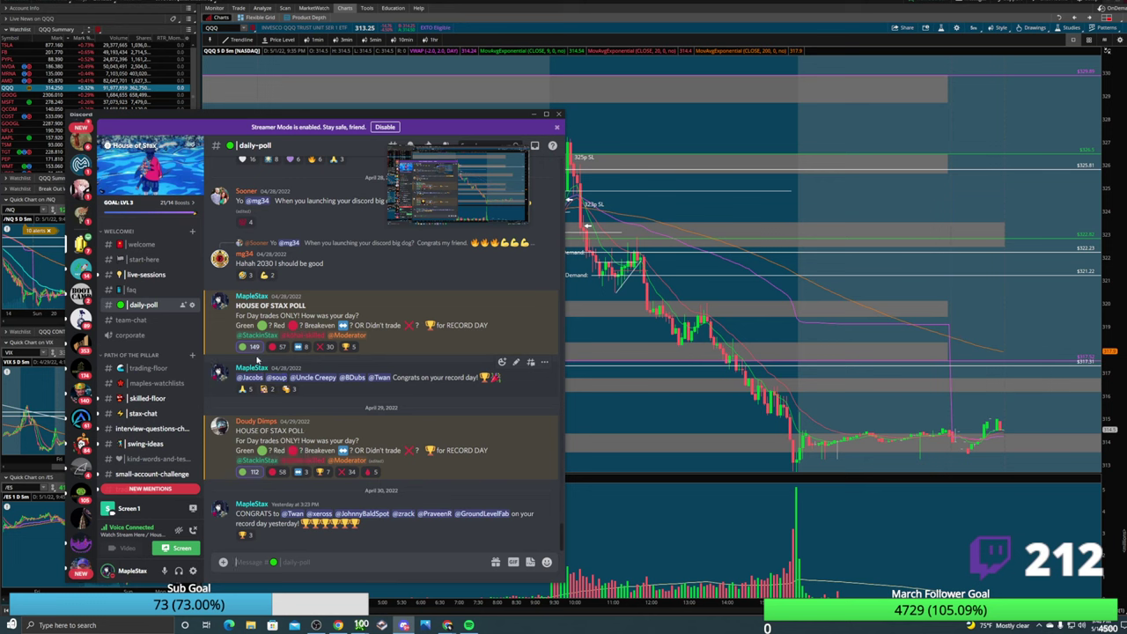
{"action": "scroll", "coordinate": [268, 401], "scroll_direction": "up", "scroll_amount": 3}
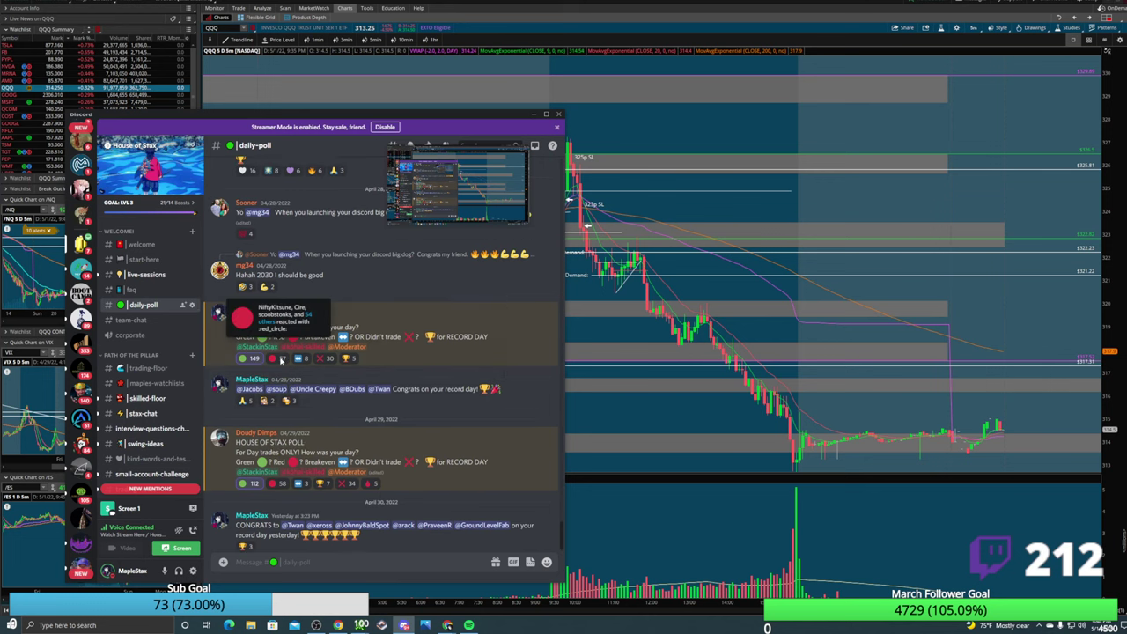
{"action": "scroll", "coordinate": [352, 455], "scroll_direction": "up", "scroll_amount": 3}
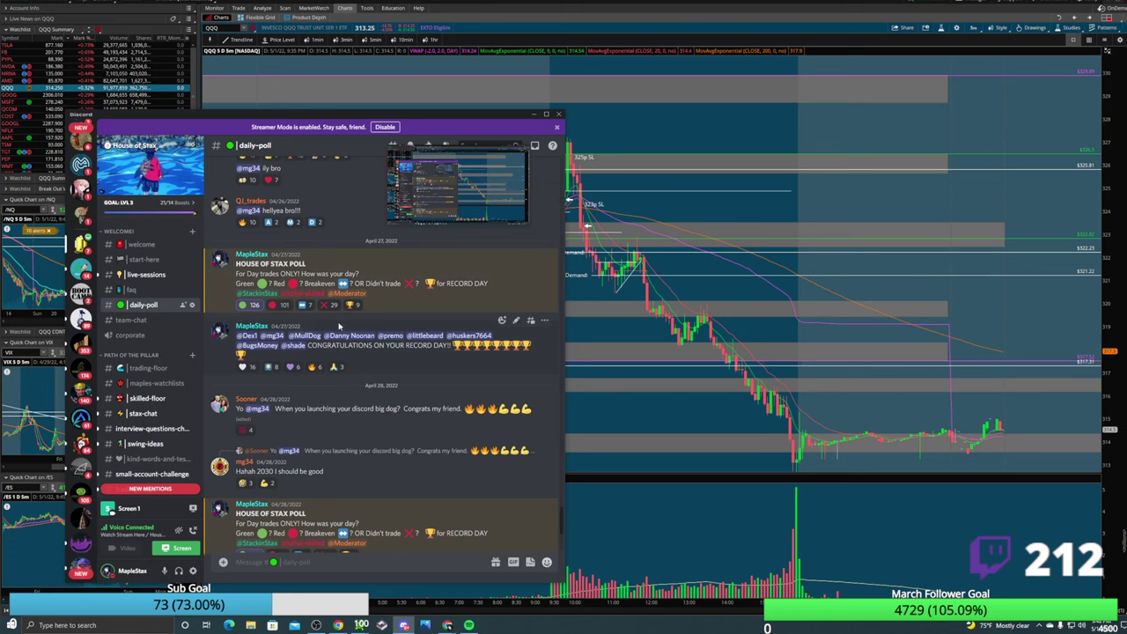
{"action": "scroll", "coordinate": [281, 362], "scroll_direction": "up", "scroll_amount": 3}
{"action": "scroll", "coordinate": [281, 362], "scroll_direction": "up", "scroll_amount": 3}
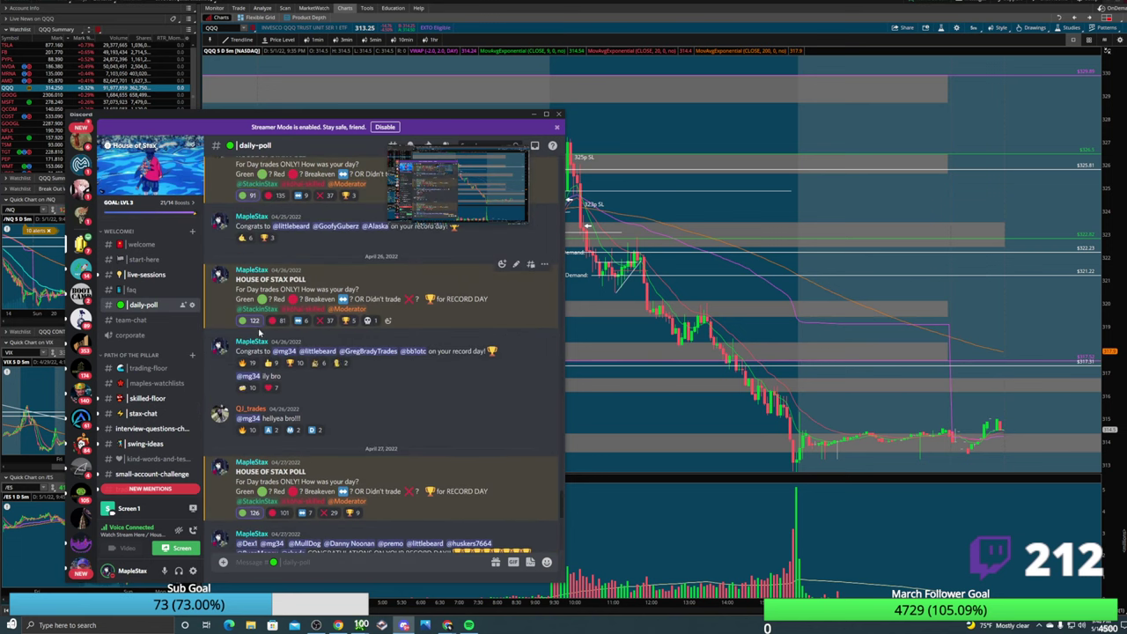
{"action": "left_click", "coordinate": [256, 321]}
Dismiss the Streamer Mode notice and minimize the Discord window to uncover the QQQ chart.
{"action": "mouse_move", "coordinate": [398, 188]}
{"action": "left_click", "coordinate": [557, 127]}
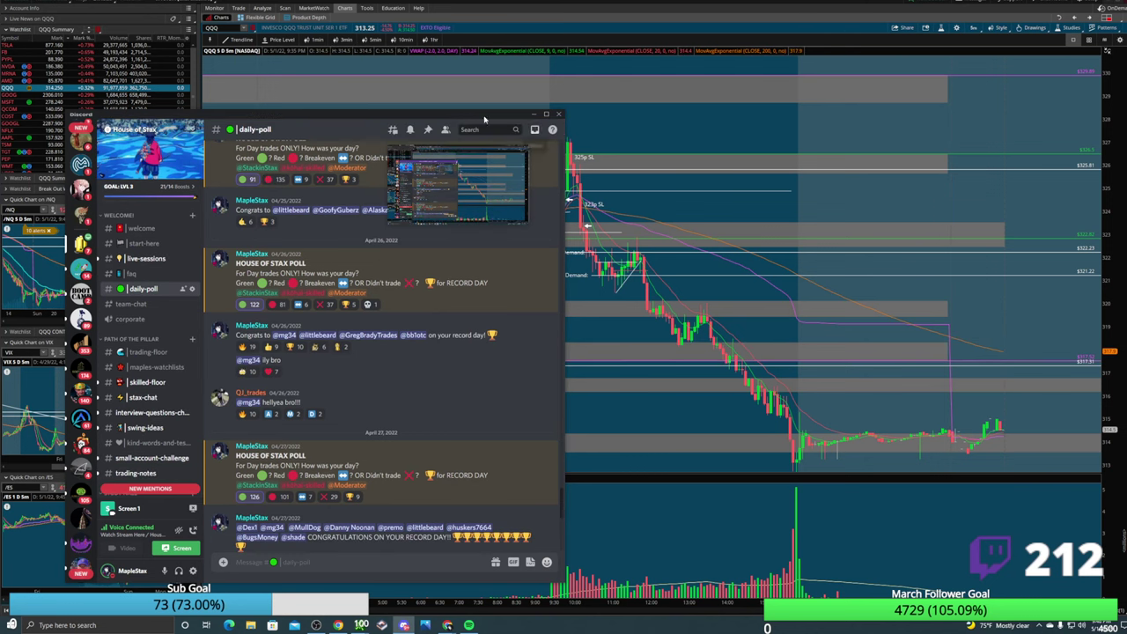
{"action": "left_click", "coordinate": [532, 114]}
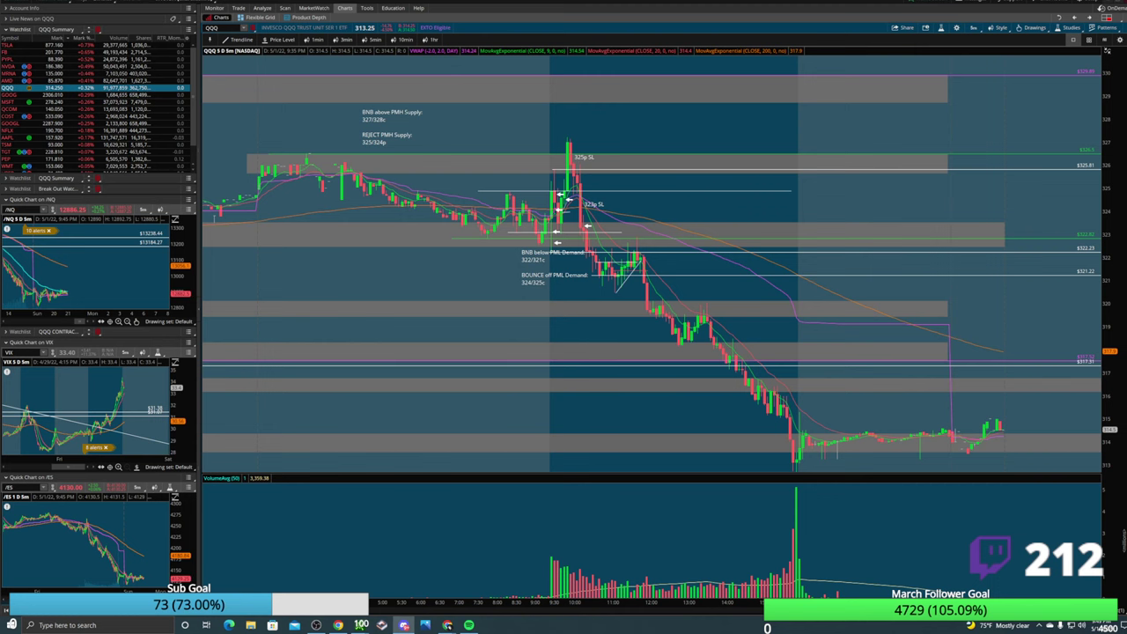
Switch back to Discord and, in profits-n-percents, assign another role to the member who posted the $1,503.27 day's gain.
{"action": "key", "text": "alt+Tab"}
{"action": "scroll", "coordinate": [385, 287], "scroll_direction": "up", "scroll_amount": 5}
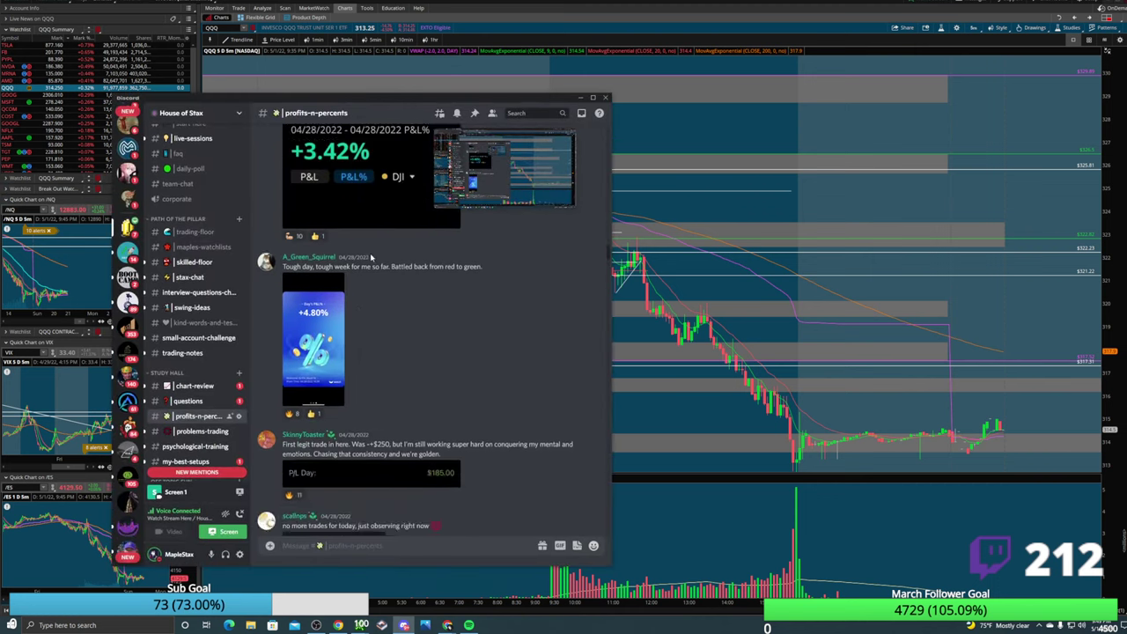
{"action": "scroll", "coordinate": [384, 286], "scroll_direction": "up", "scroll_amount": 3}
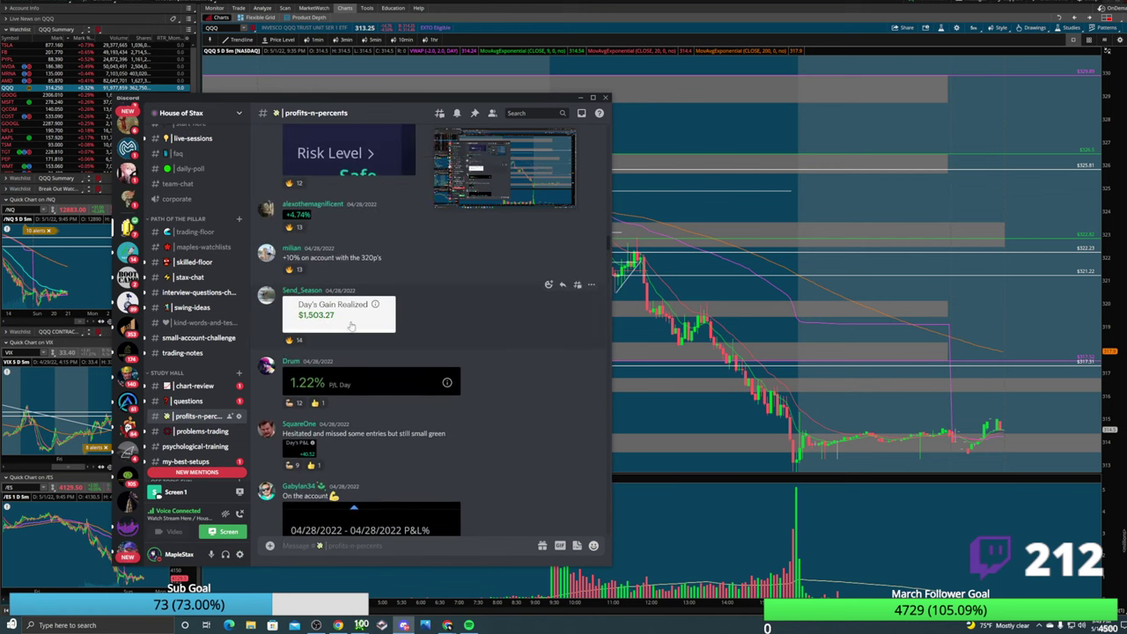
{"action": "left_click", "coordinate": [304, 291]}
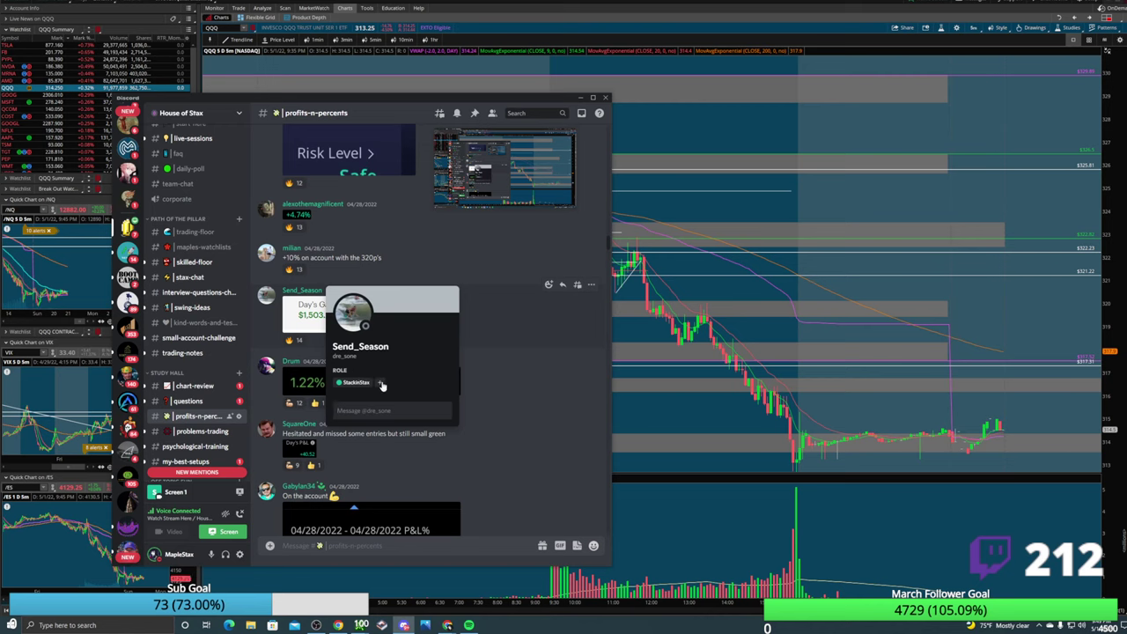
{"action": "left_click", "coordinate": [379, 382]}
{"action": "key", "text": "Escape"}
{"action": "key", "text": "Escape"}
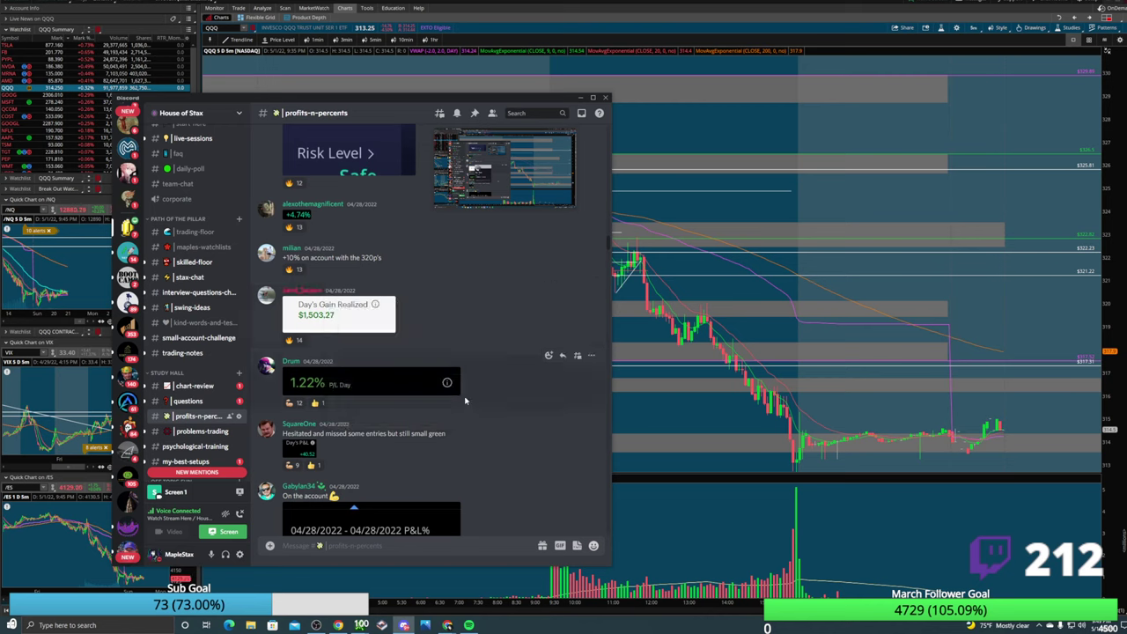
Read through the members' 04/28/2022 results in profits-n-percents up to the start of the April 29 posts.
{"action": "scroll", "coordinate": [360, 323], "scroll_direction": "down", "scroll_amount": 10}
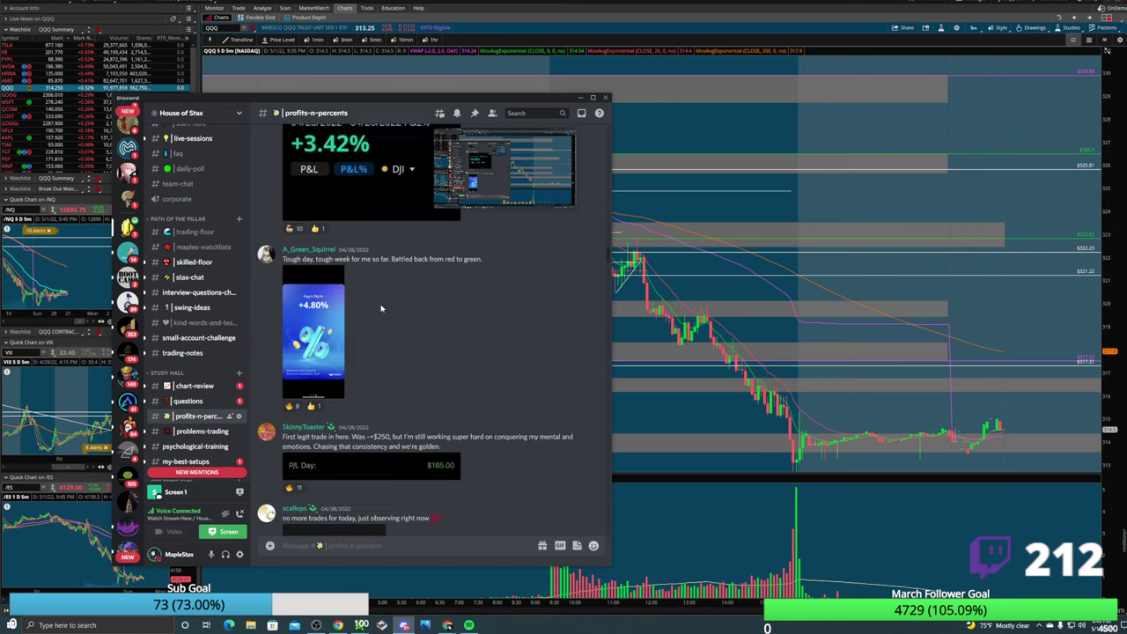
{"action": "scroll", "coordinate": [387, 304], "scroll_direction": "down", "scroll_amount": 2}
{"action": "scroll", "coordinate": [356, 350], "scroll_direction": "down", "scroll_amount": 8}
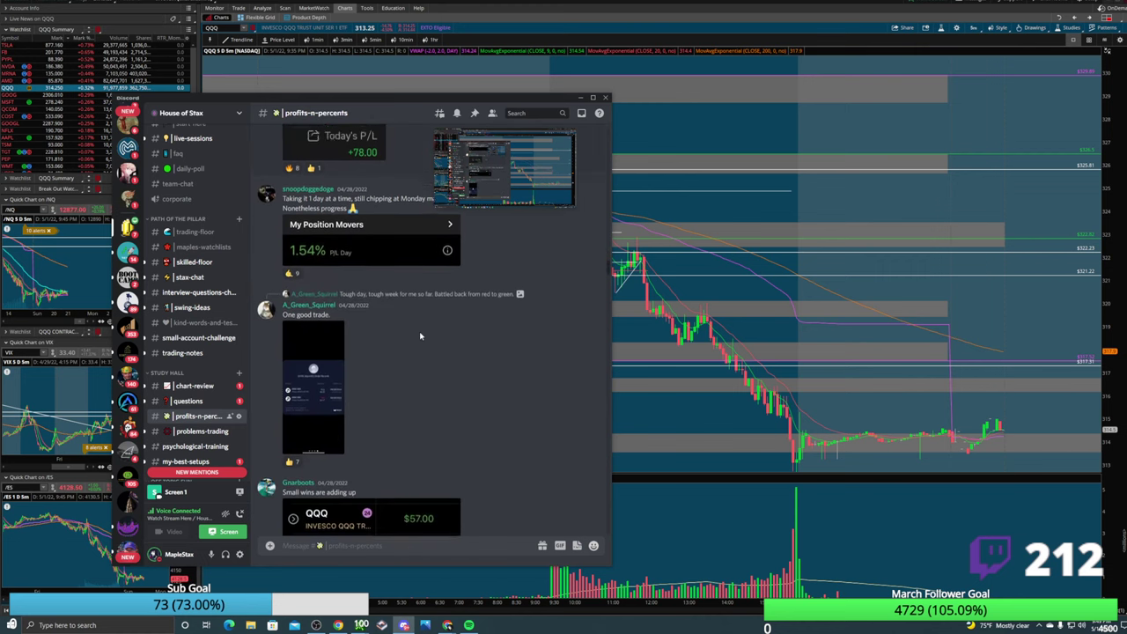
{"action": "scroll", "coordinate": [449, 338], "scroll_direction": "down", "scroll_amount": 10}
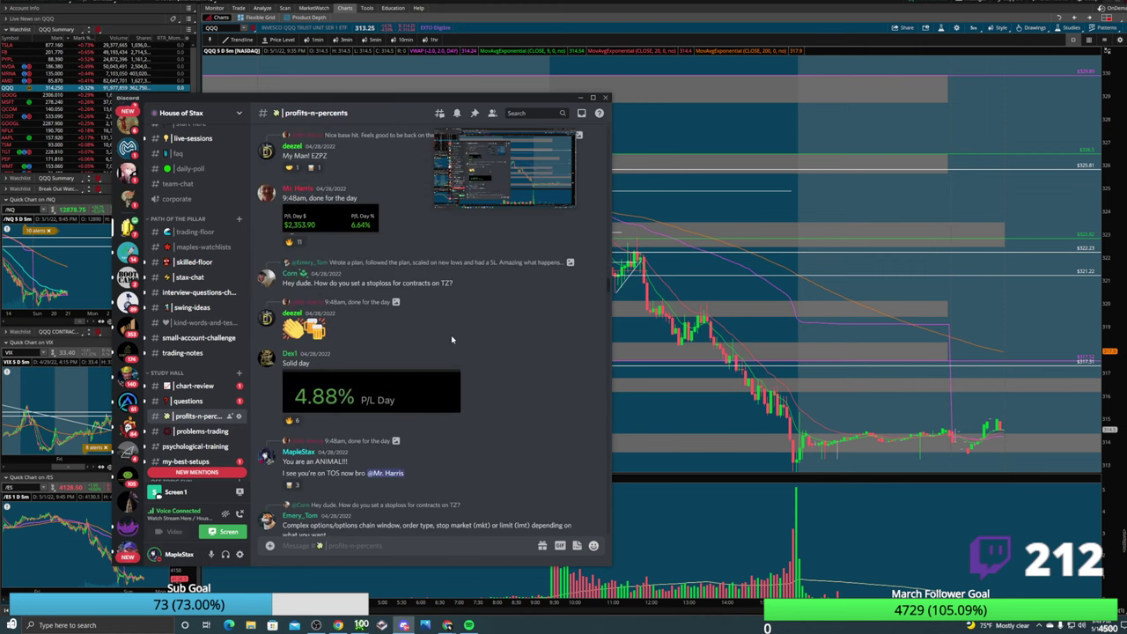
{"action": "scroll", "coordinate": [447, 337], "scroll_direction": "down", "scroll_amount": 2}
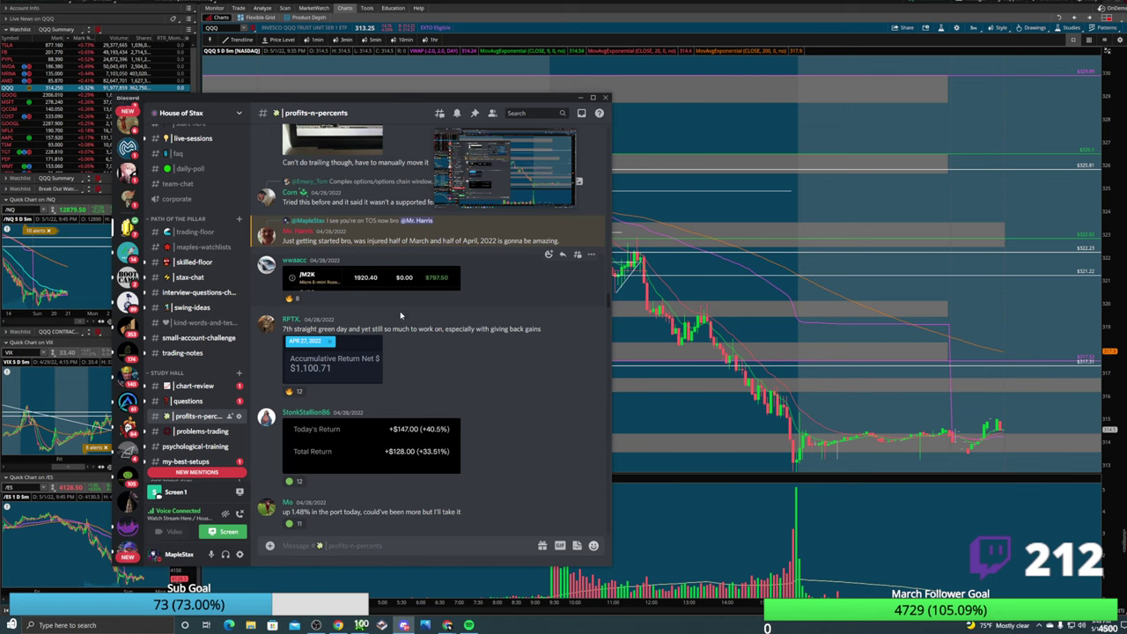
{"action": "scroll", "coordinate": [422, 294], "scroll_direction": "down", "scroll_amount": 2}
{"action": "scroll", "coordinate": [365, 279], "scroll_direction": "down", "scroll_amount": 10}
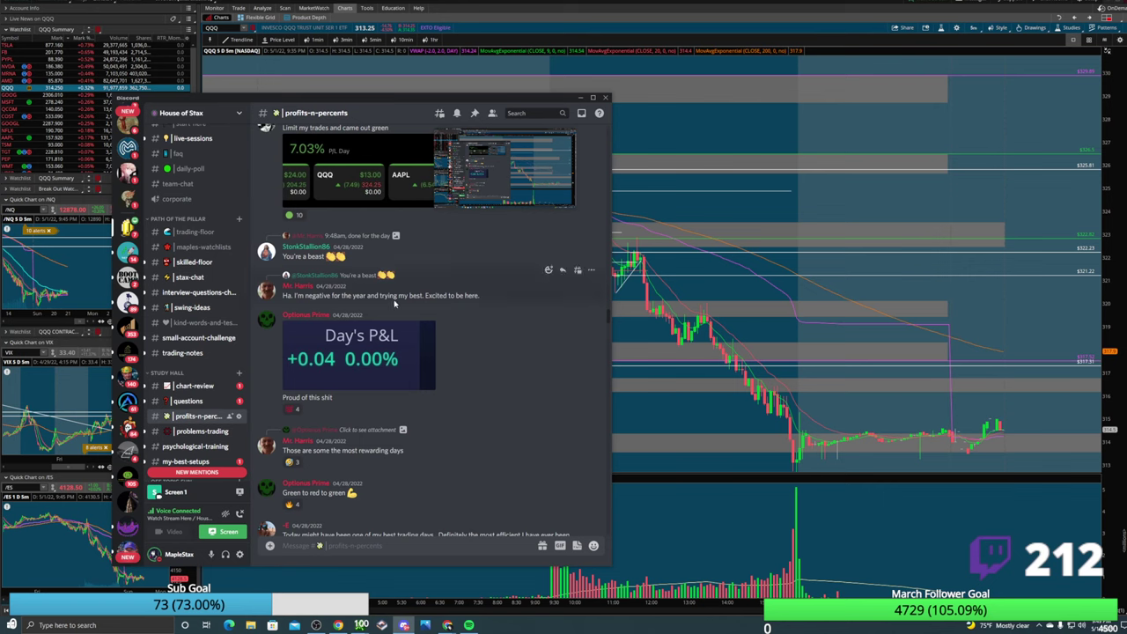
{"action": "scroll", "coordinate": [409, 352], "scroll_direction": "down", "scroll_amount": 2}
{"action": "scroll", "coordinate": [415, 371], "scroll_direction": "down", "scroll_amount": 2}
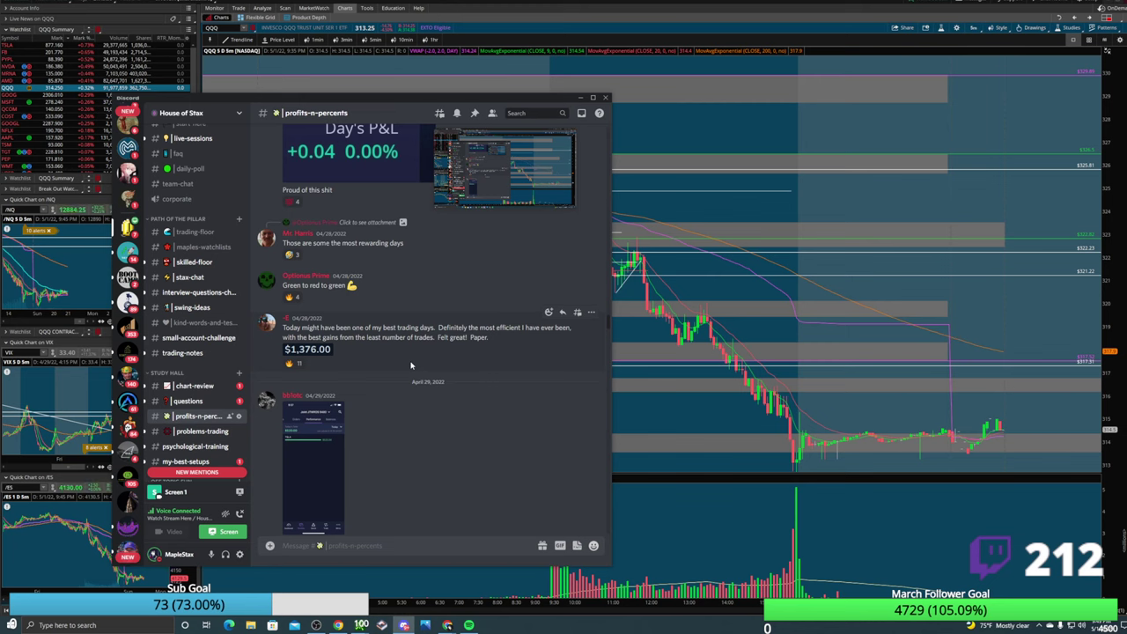
Enlarge the first April 29 performance screenshot, showing the TSLA result, and close it again.
{"action": "scroll", "coordinate": [410, 364], "scroll_direction": "down", "scroll_amount": 3}
{"action": "left_click", "coordinate": [339, 326]}
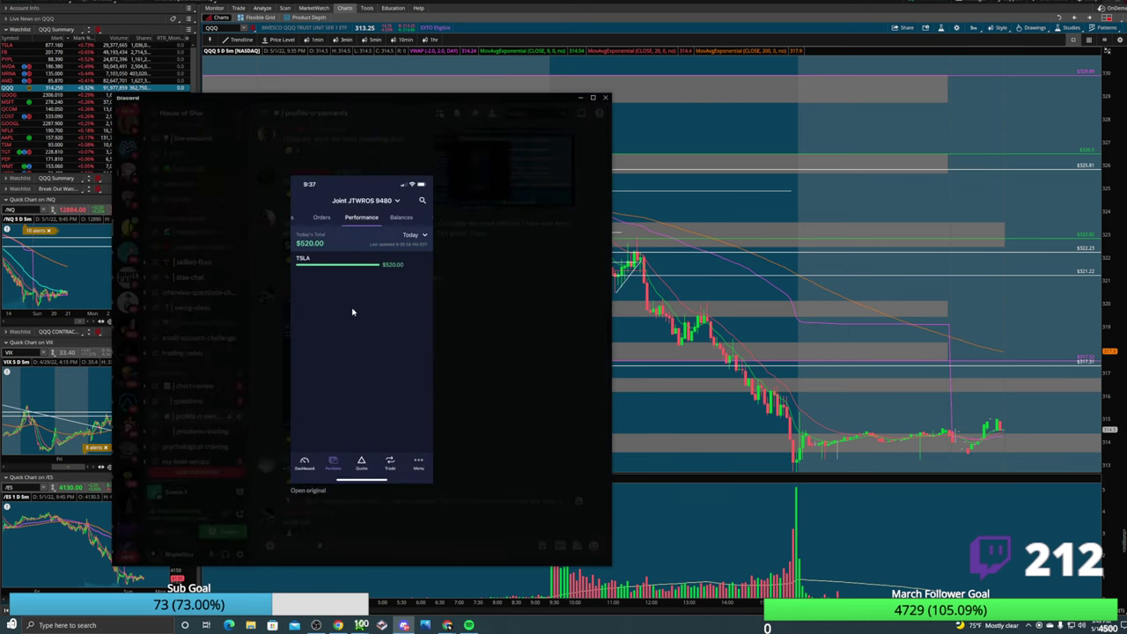
{"action": "left_click", "coordinate": [449, 394]}
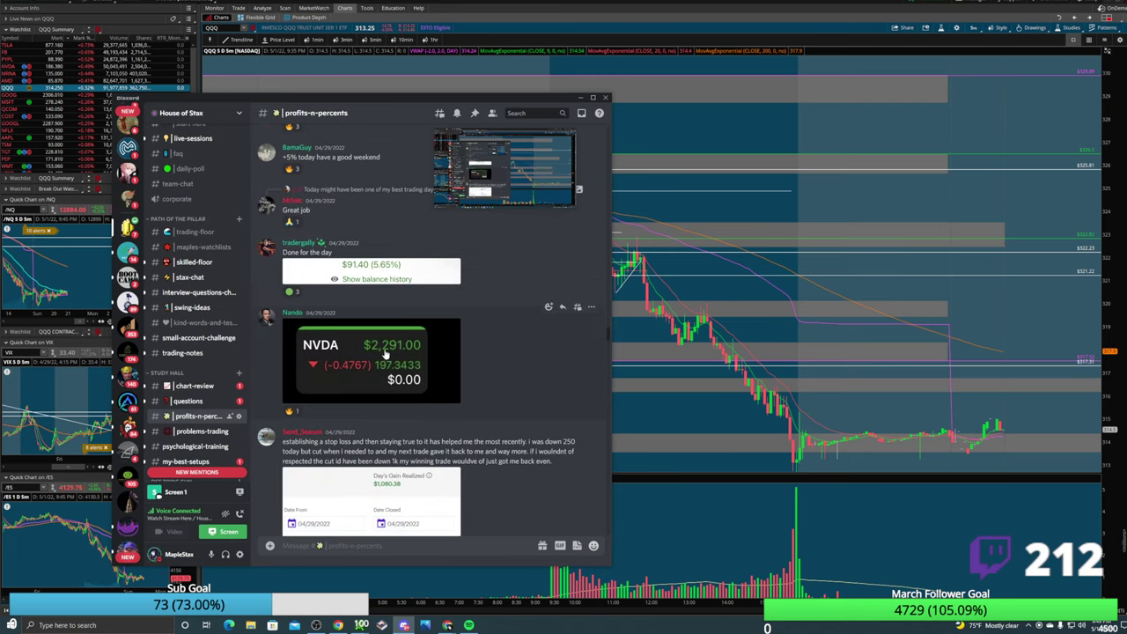
Read the April 29 posts from the NVDA result through the AAPL scalps post.
{"action": "scroll", "coordinate": [392, 357], "scroll_direction": "down", "scroll_amount": 3}
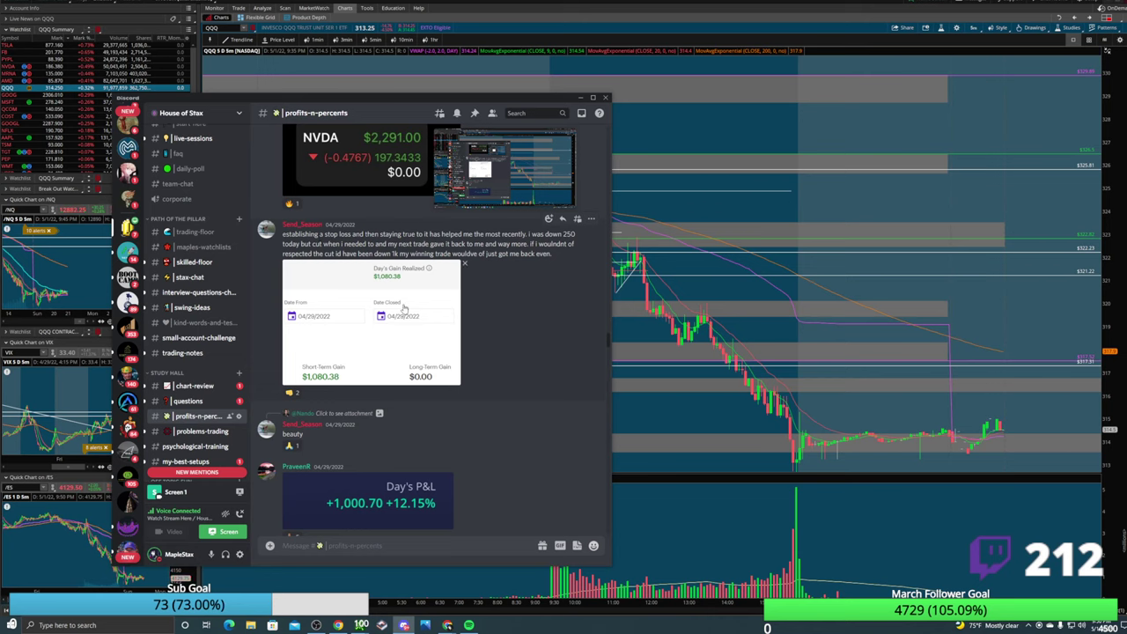
{"action": "scroll", "coordinate": [396, 304], "scroll_direction": "down", "scroll_amount": 2}
{"action": "scroll", "coordinate": [420, 280], "scroll_direction": "up", "scroll_amount": 2}
{"action": "scroll", "coordinate": [395, 277], "scroll_direction": "down", "scroll_amount": 2}
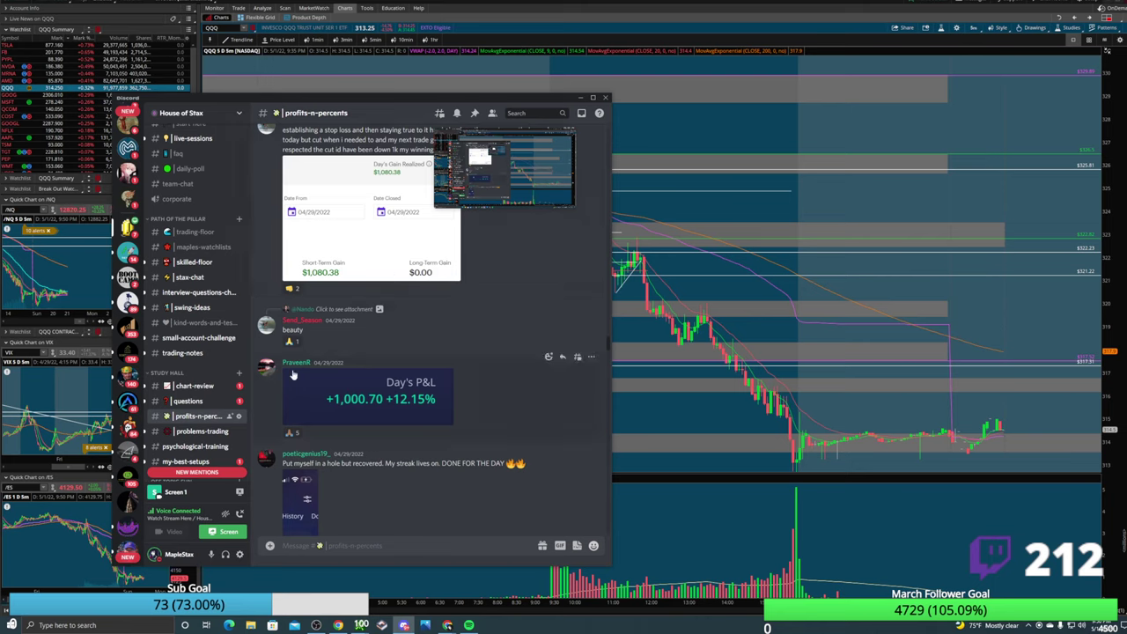
{"action": "scroll", "coordinate": [367, 396], "scroll_direction": "down", "scroll_amount": 5}
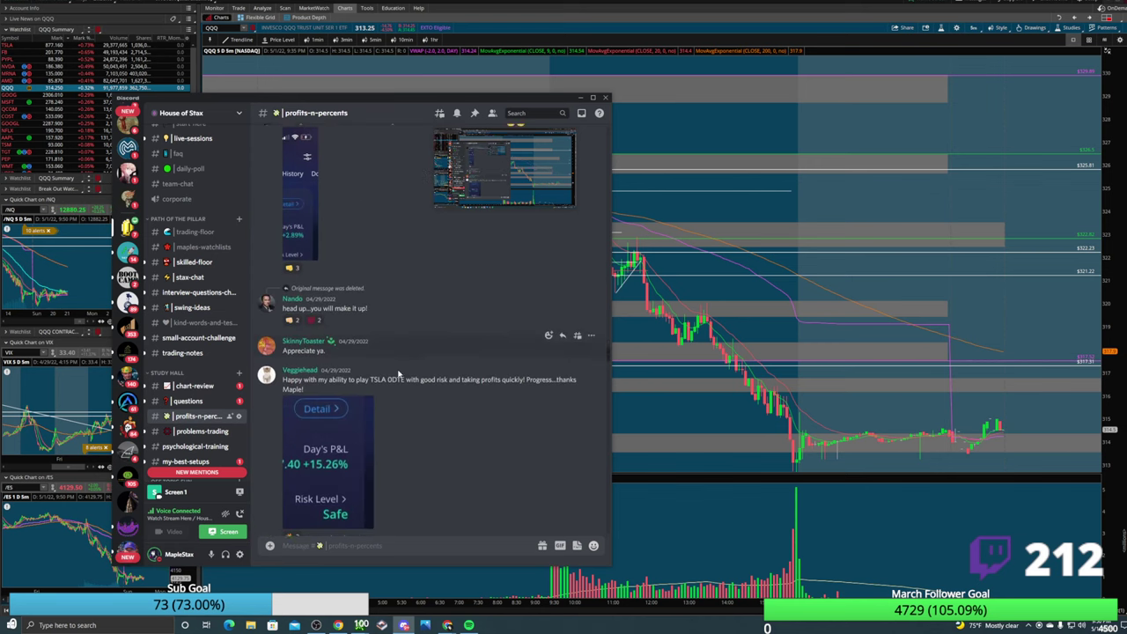
{"action": "scroll", "coordinate": [398, 374], "scroll_direction": "down", "scroll_amount": 6}
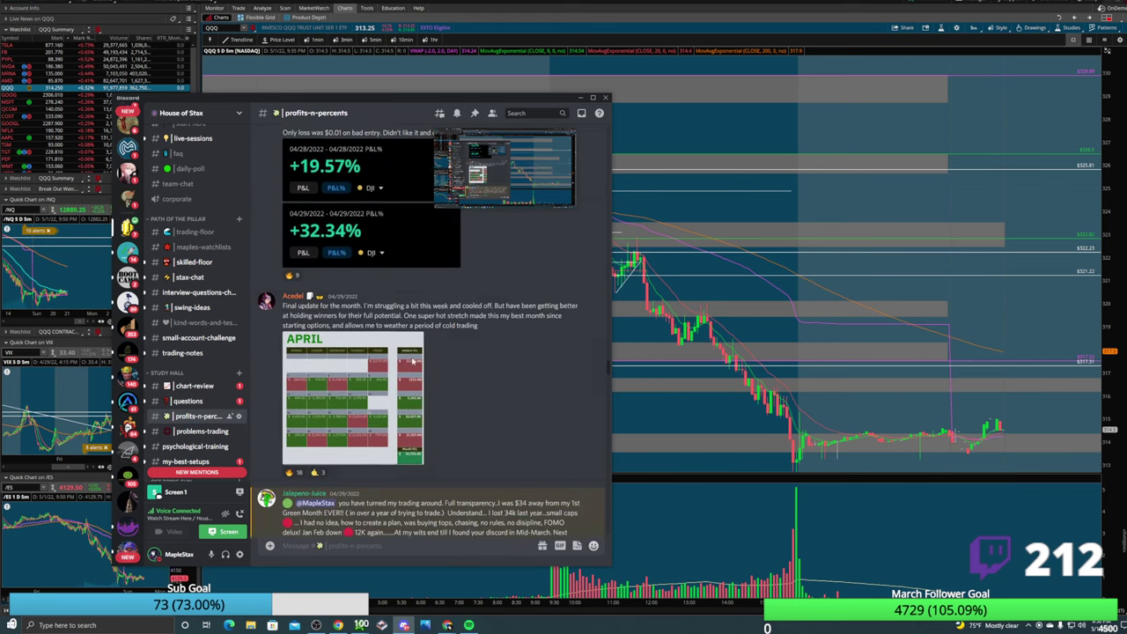
{"action": "scroll", "coordinate": [412, 361], "scroll_direction": "up", "scroll_amount": 1}
{"action": "scroll", "coordinate": [431, 330], "scroll_direction": "up", "scroll_amount": 2}
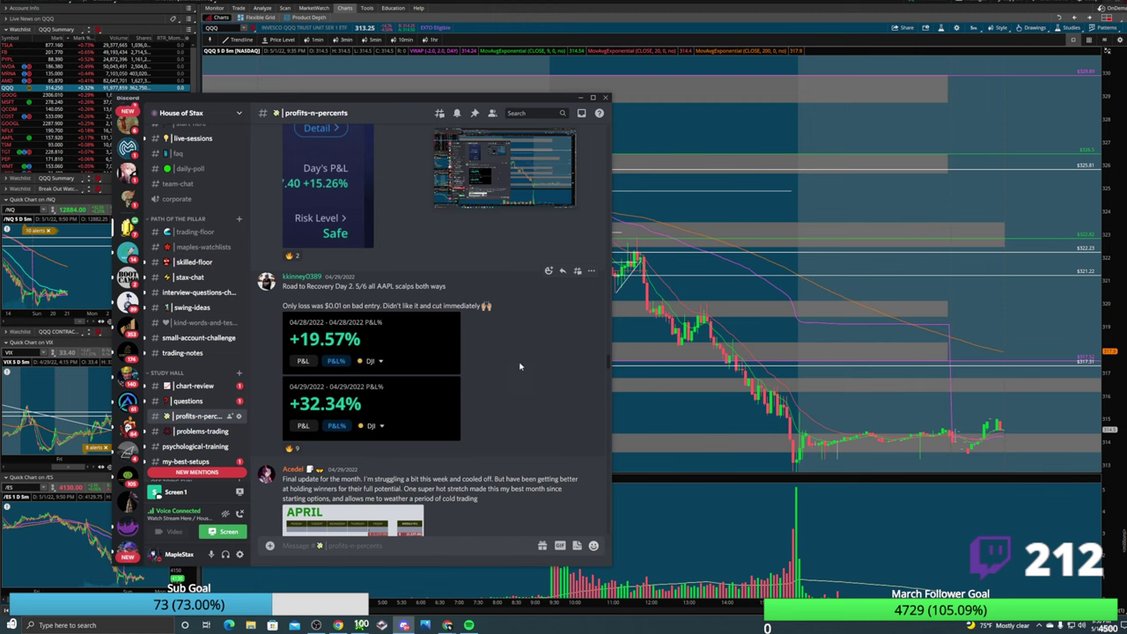
Enlarge the April profit-and-loss calendar, examine its weekly and monthly totals, and close the image.
{"action": "scroll", "coordinate": [491, 429], "scroll_direction": "down", "scroll_amount": 5}
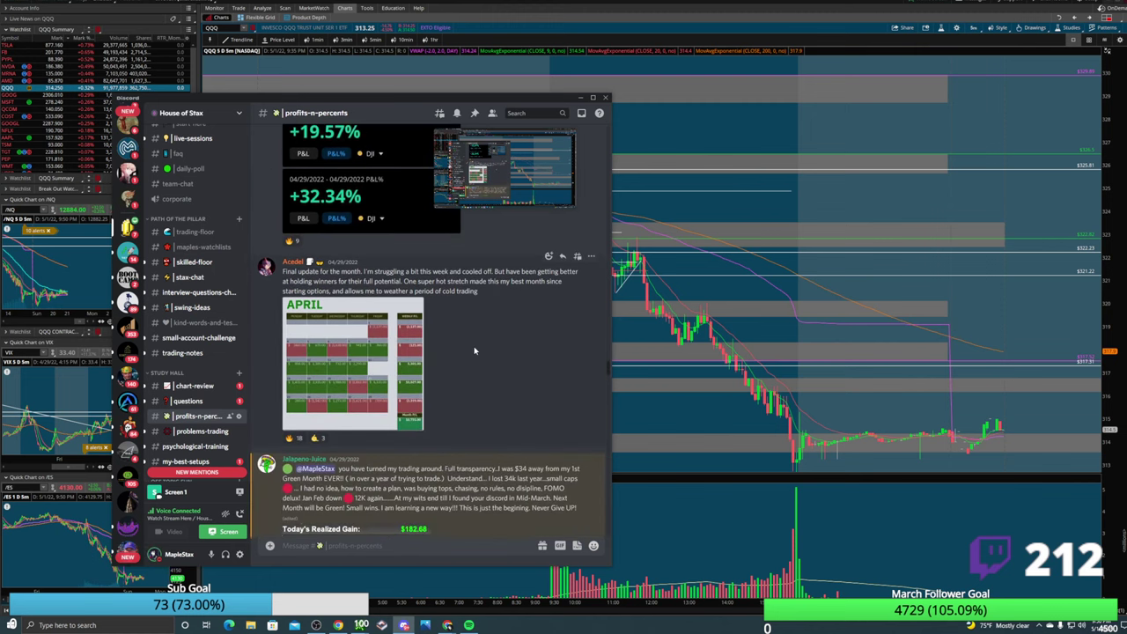
{"action": "left_click", "coordinate": [341, 334]}
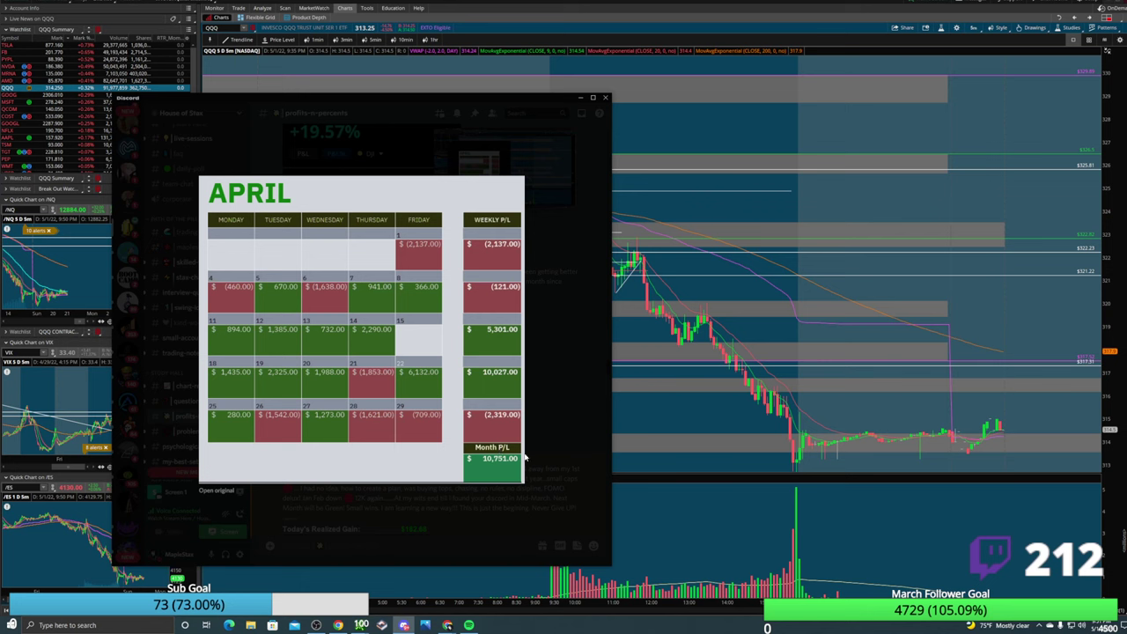
{"action": "left_click", "coordinate": [524, 456]}
{"action": "left_click", "coordinate": [374, 387]}
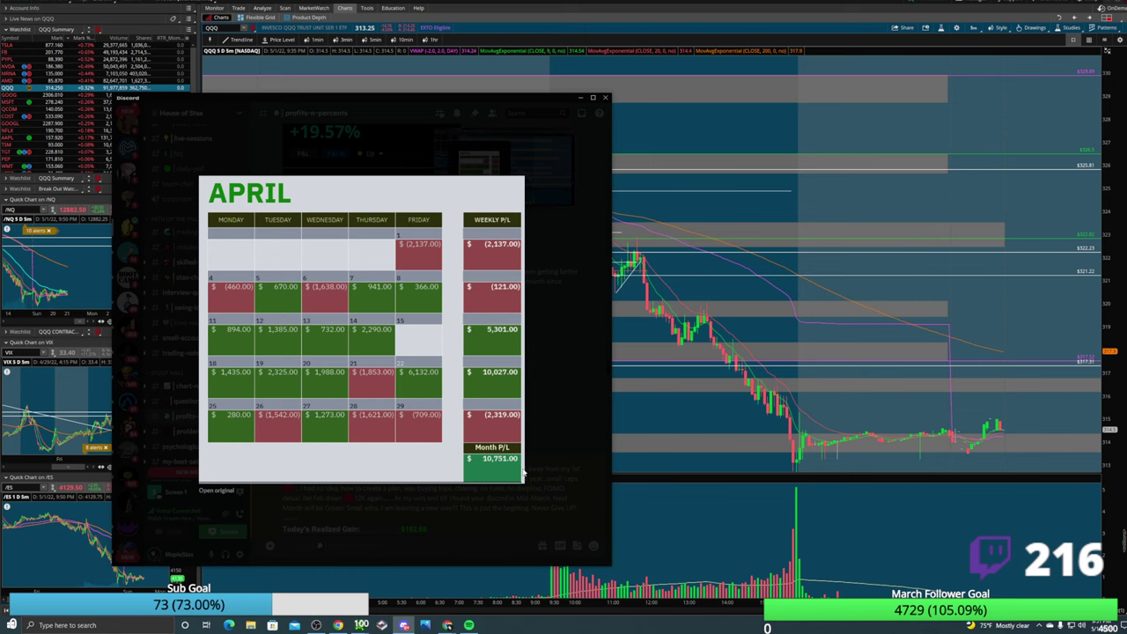
{"action": "left_click", "coordinate": [548, 402]}
Read the April 29 posts from the realized-gain message below the April calendar through the QQQ losses and the 162.50% gain.
{"action": "scroll", "coordinate": [458, 335], "scroll_direction": "down", "scroll_amount": 5}
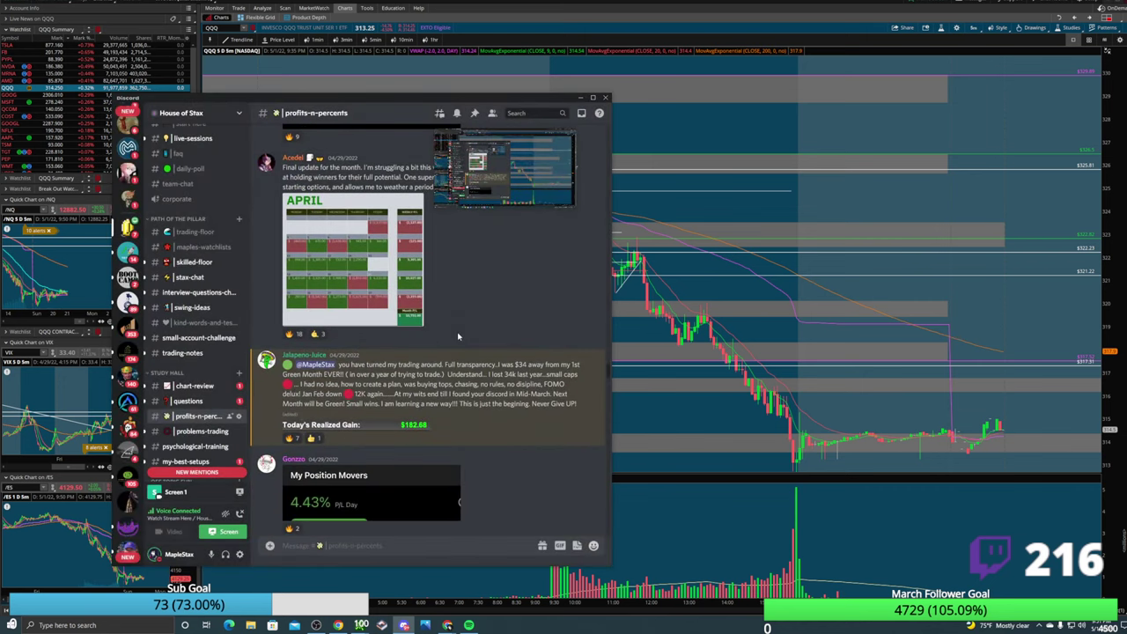
{"action": "scroll", "coordinate": [460, 330], "scroll_direction": "down", "scroll_amount": 5}
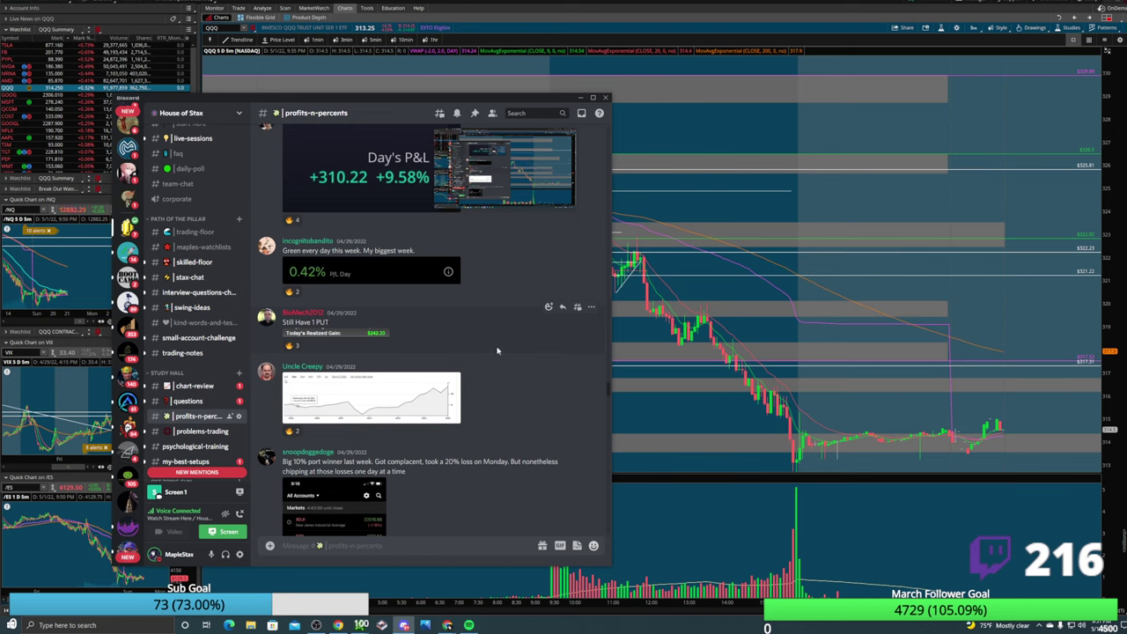
{"action": "scroll", "coordinate": [370, 337], "scroll_direction": "down", "scroll_amount": 3}
{"action": "scroll", "coordinate": [494, 368], "scroll_direction": "down", "scroll_amount": 3}
{"action": "scroll", "coordinate": [495, 368], "scroll_direction": "down", "scroll_amount": 3}
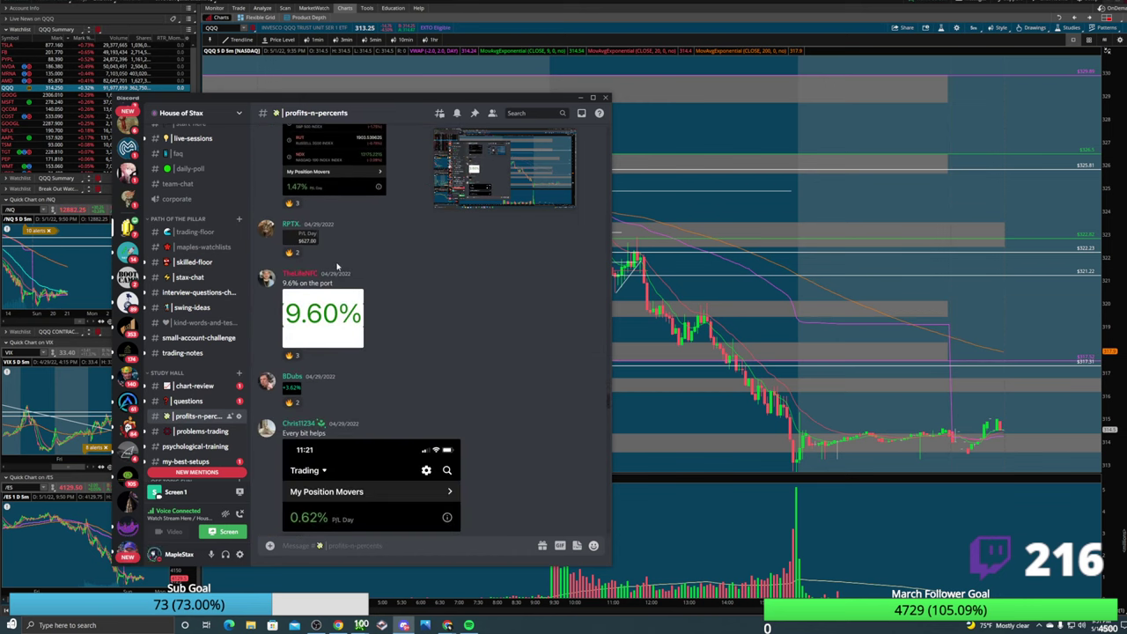
{"action": "scroll", "coordinate": [487, 325], "scroll_direction": "down", "scroll_amount": 5}
{"action": "scroll", "coordinate": [487, 325], "scroll_direction": "down", "scroll_amount": 2}
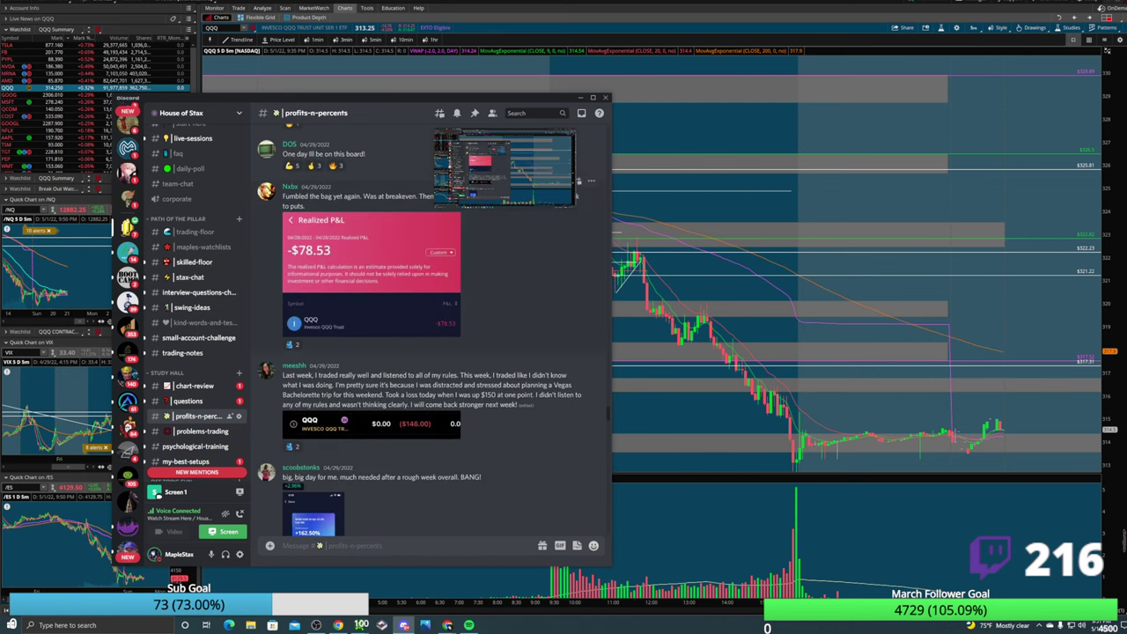
{"action": "scroll", "coordinate": [329, 232], "scroll_direction": "down", "scroll_amount": 2}
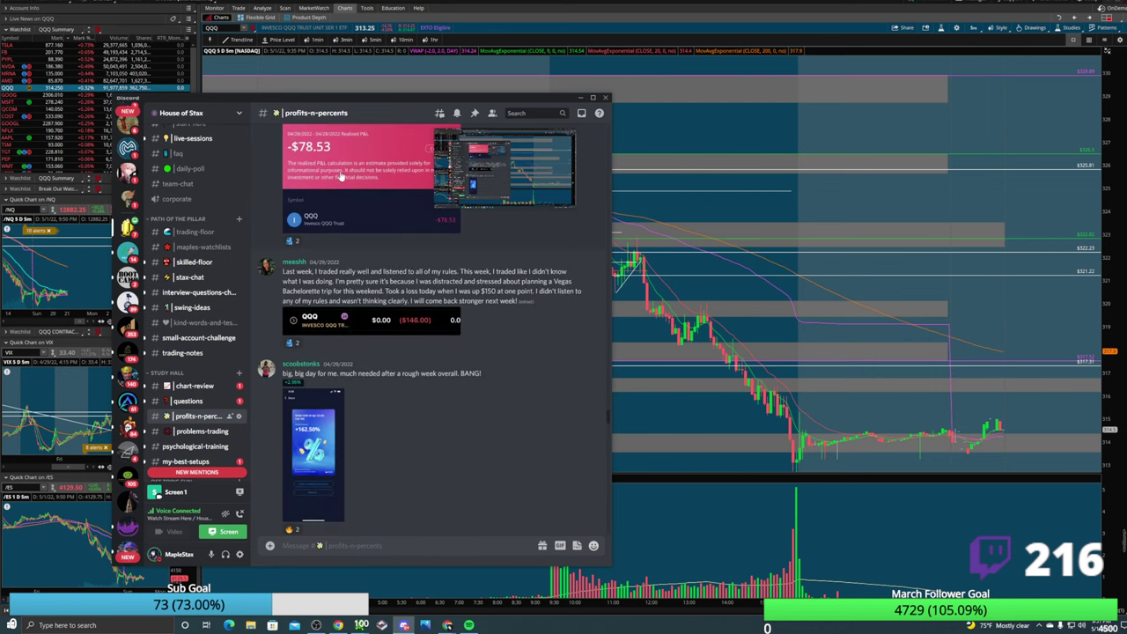
Read the April 29 posts from the risk management calendar through the 43.04% P/L Day result.
{"action": "scroll", "coordinate": [428, 323], "scroll_direction": "down", "scroll_amount": 5}
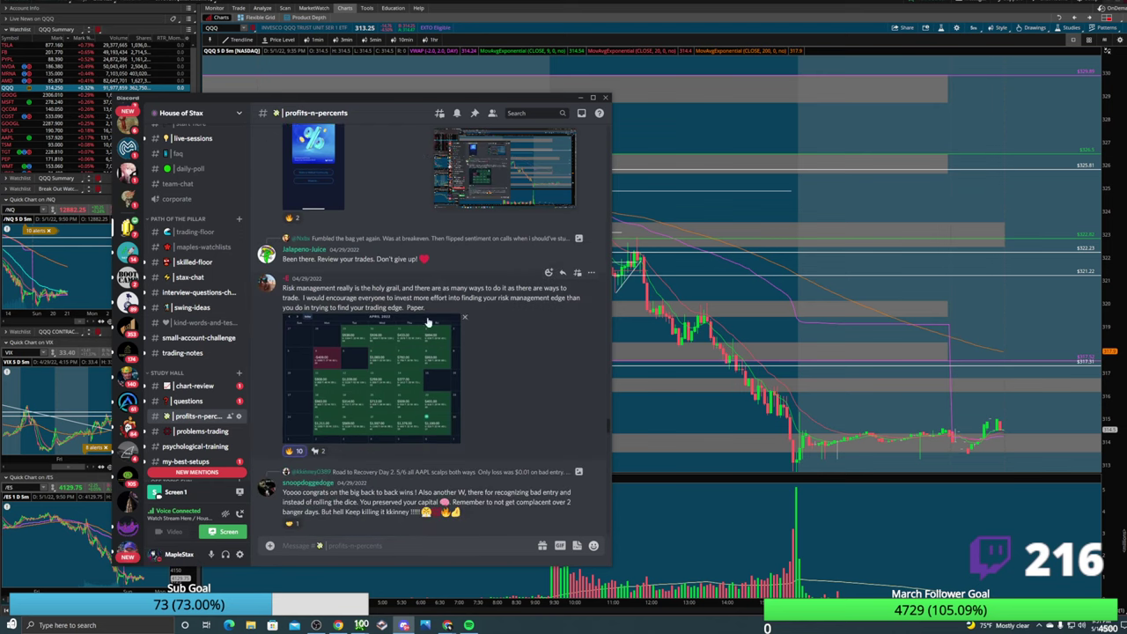
{"action": "scroll", "coordinate": [404, 303], "scroll_direction": "down", "scroll_amount": 4}
{"action": "scroll", "coordinate": [377, 283], "scroll_direction": "down", "scroll_amount": 4}
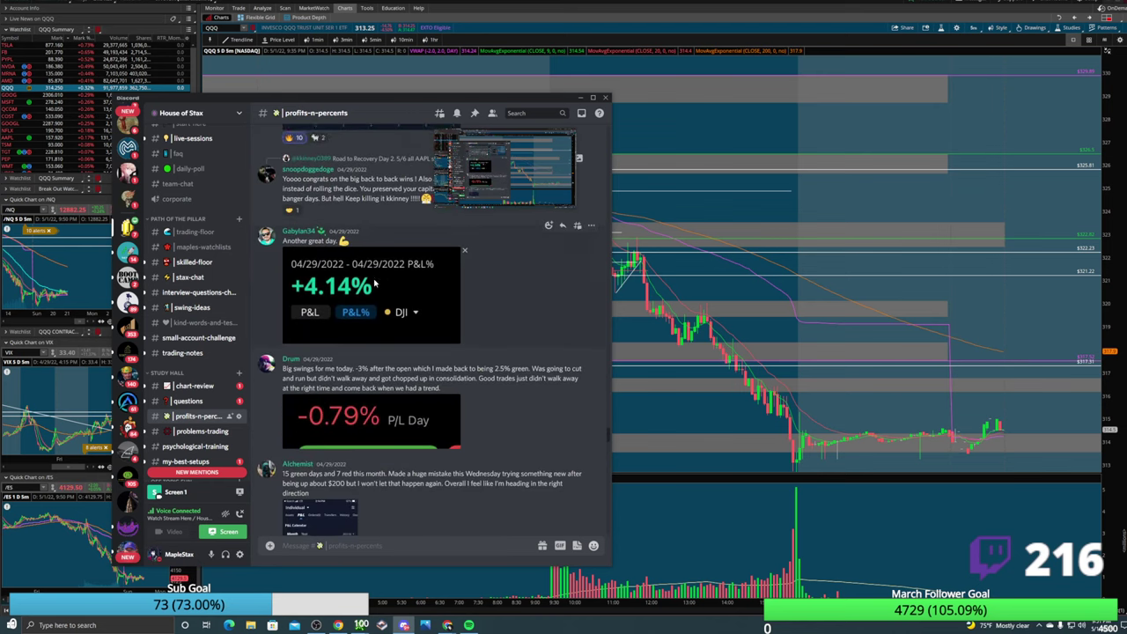
{"action": "scroll", "coordinate": [374, 284], "scroll_direction": "down", "scroll_amount": 4}
{"action": "scroll", "coordinate": [376, 290], "scroll_direction": "up", "scroll_amount": 4}
{"action": "scroll", "coordinate": [378, 296], "scroll_direction": "down", "scroll_amount": 8}
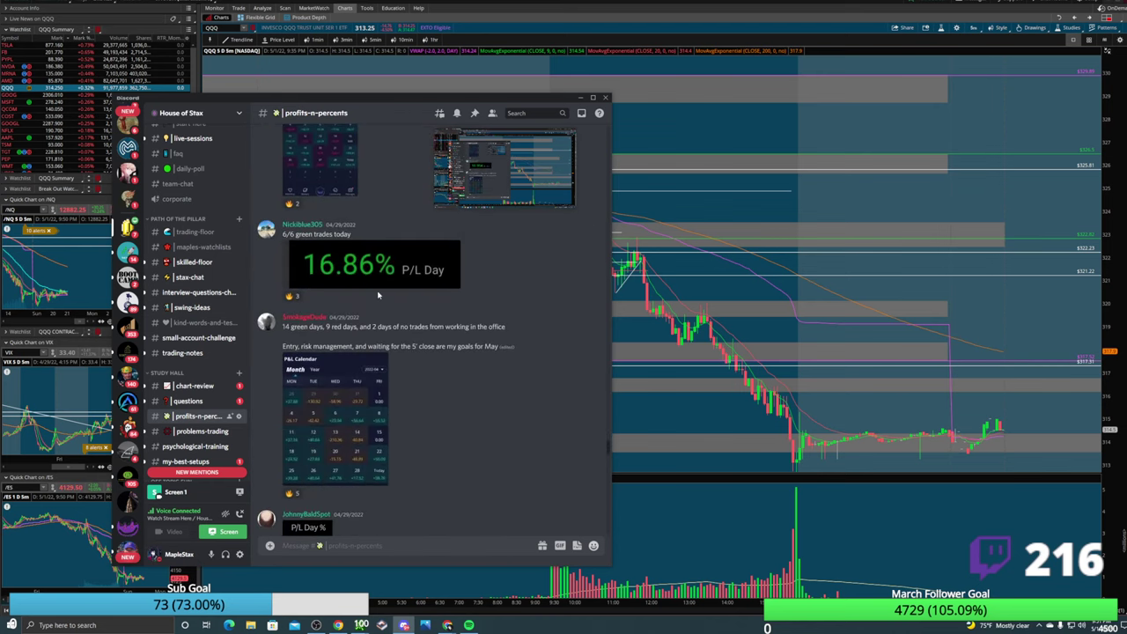
{"action": "scroll", "coordinate": [379, 296], "scroll_direction": "down", "scroll_amount": 6}
{"action": "scroll", "coordinate": [340, 317], "scroll_direction": "down", "scroll_amount": 1}
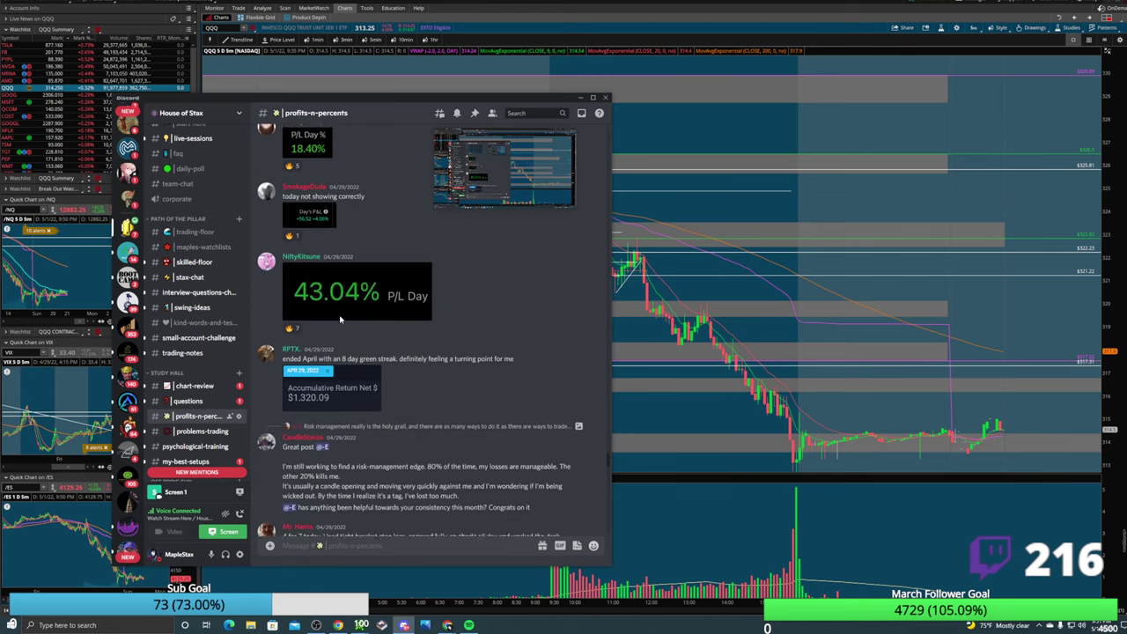
Read the green-streak and bracket stop-loss posts, enlarge the 4-for-7 day's P/L screenshot, and return to the QQQ chart in thinkorswim.
{"action": "scroll", "coordinate": [340, 318], "scroll_direction": "down", "scroll_amount": 1}
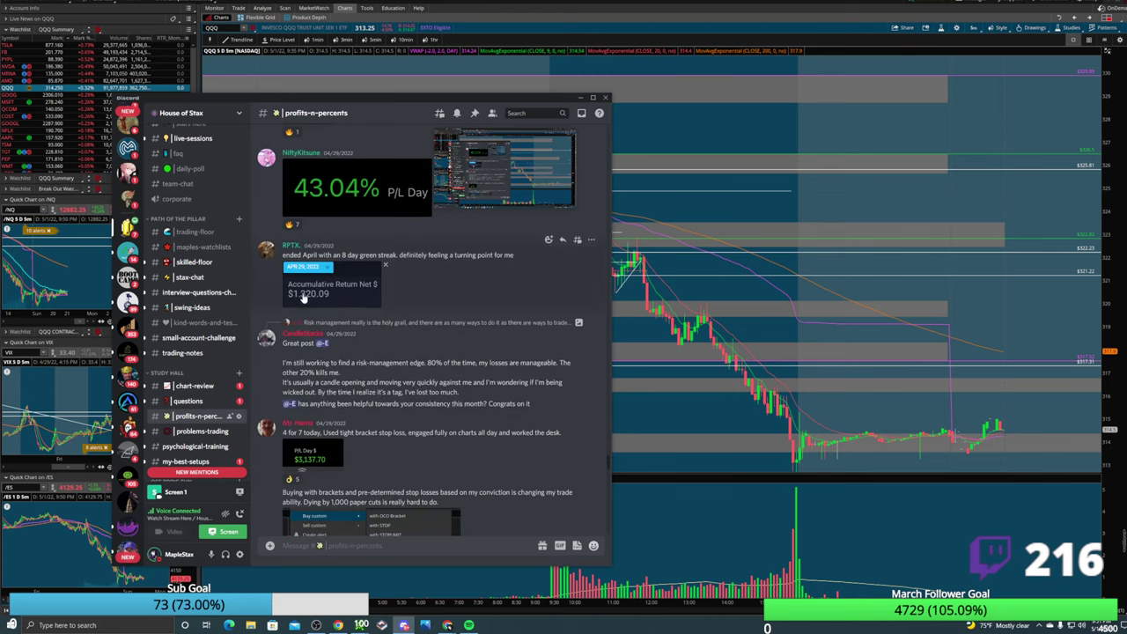
{"action": "scroll", "coordinate": [357, 317], "scroll_direction": "down", "scroll_amount": 1}
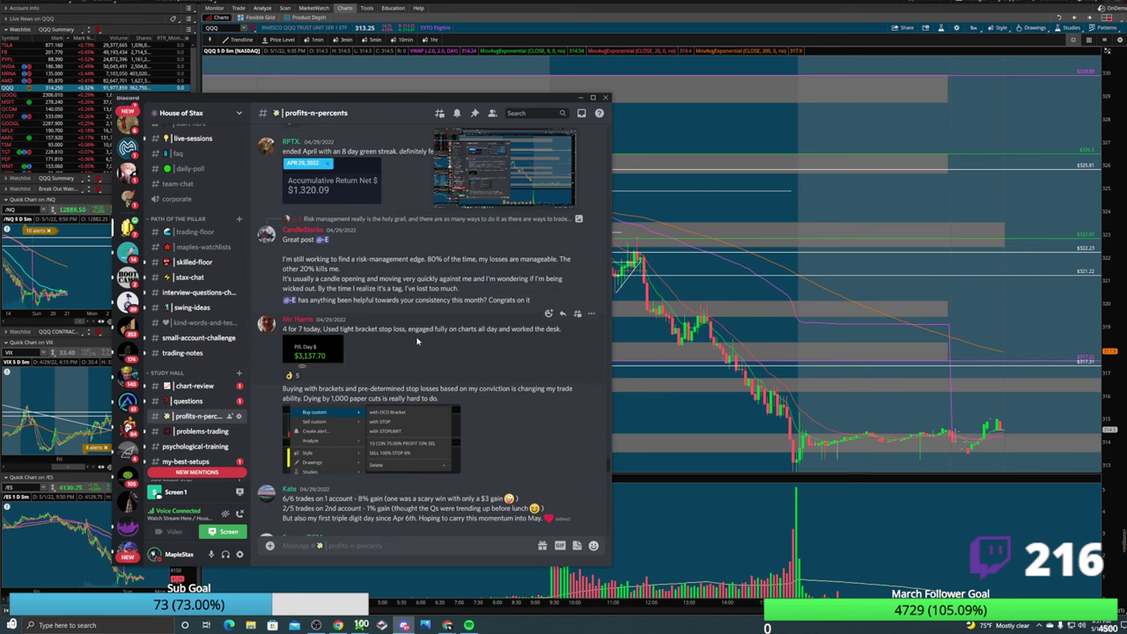
{"action": "left_click", "coordinate": [310, 356]}
{"action": "left_click", "coordinate": [344, 373]}
{"action": "key", "text": "super+Down"}
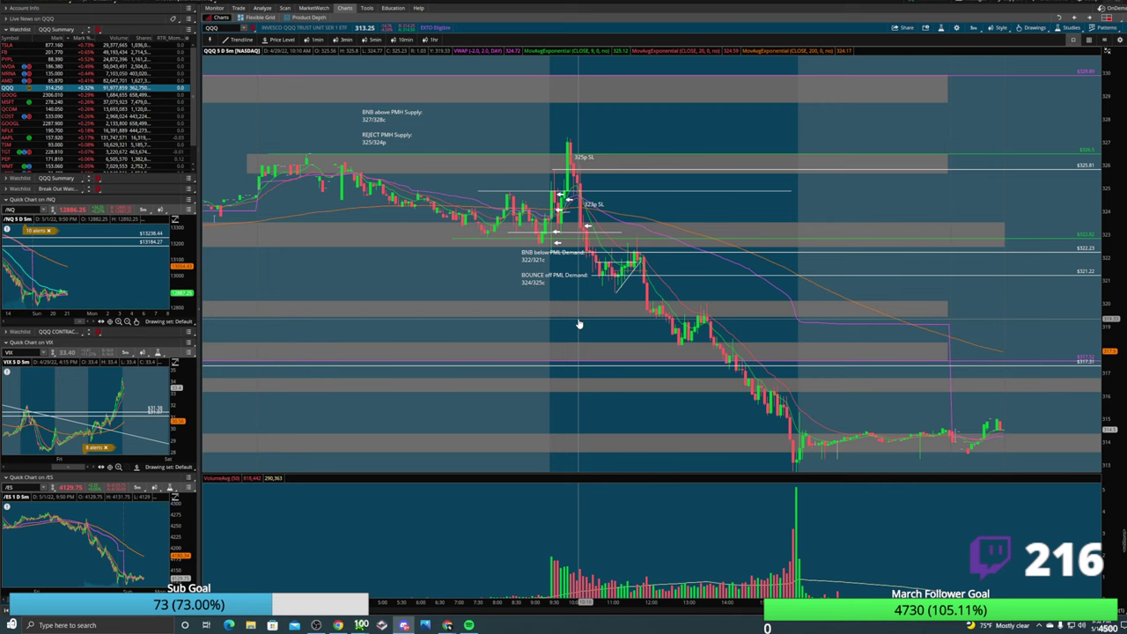
Switch the QQQ chart to the Default drawing set and clear all drawings in that set.
{"action": "right_click", "coordinate": [471, 279]}
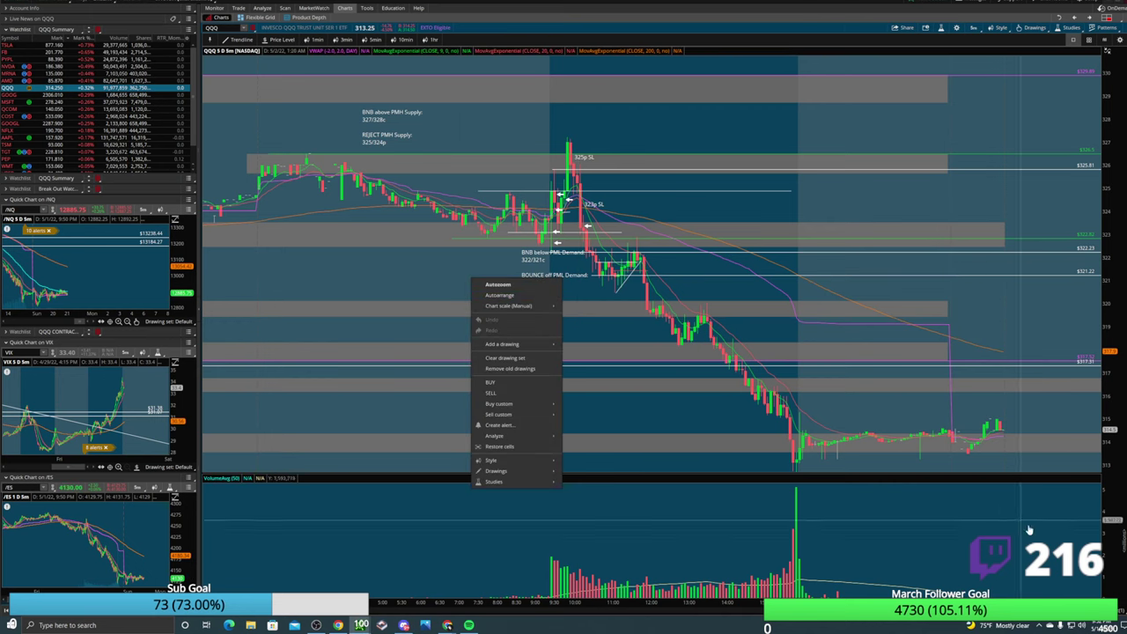
{"action": "left_click", "coordinate": [1083, 614]}
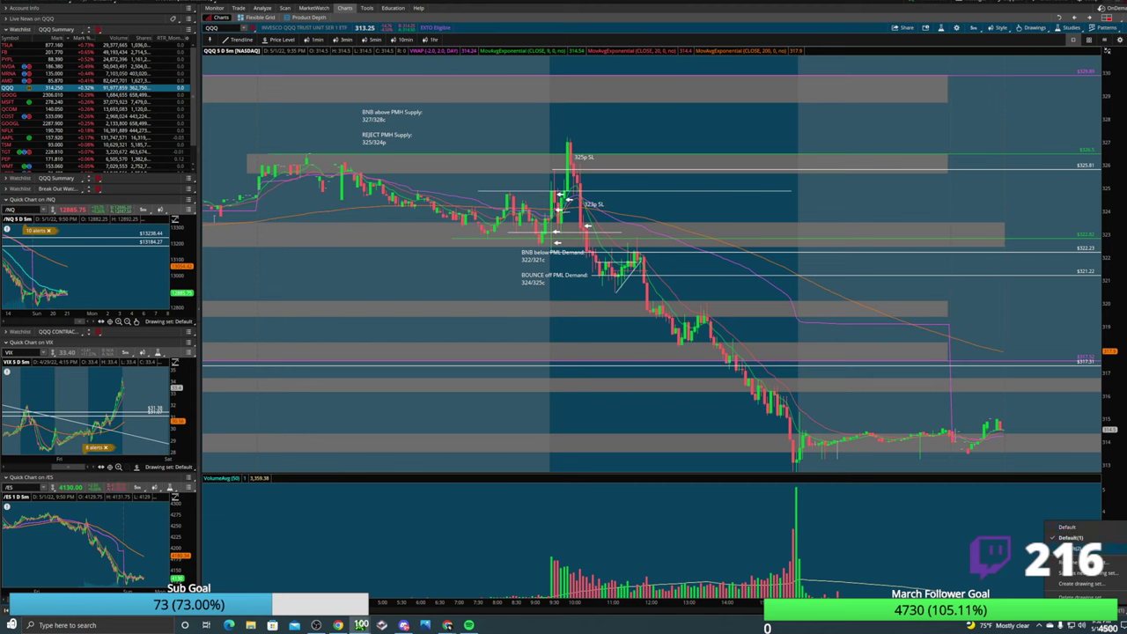
{"action": "left_click", "coordinate": [1067, 526]}
{"action": "right_click", "coordinate": [588, 322]}
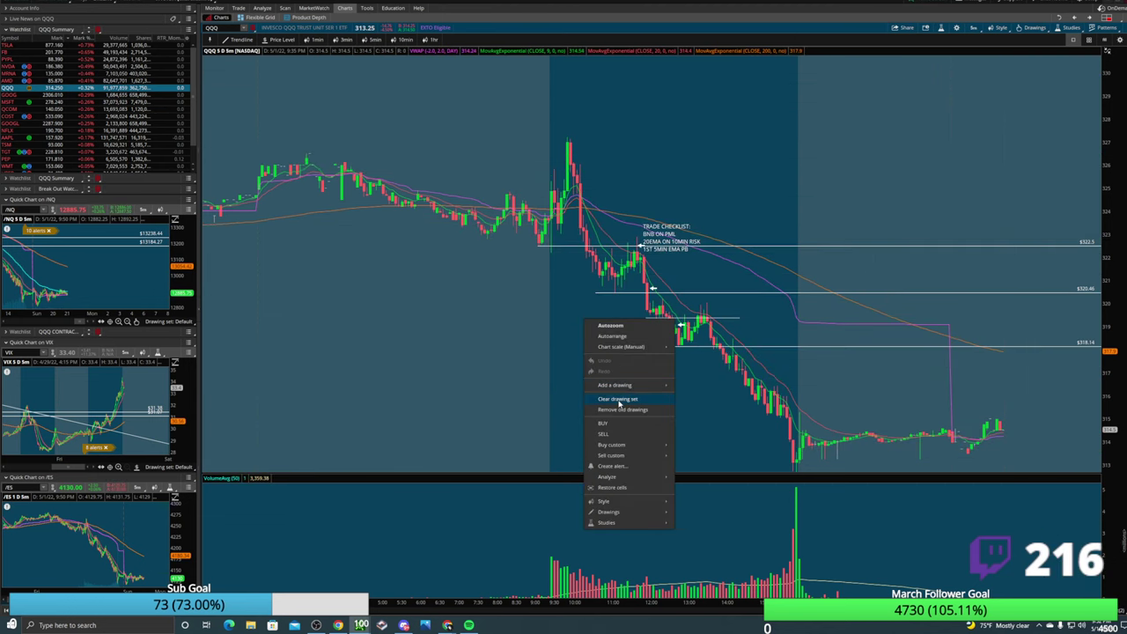
{"action": "left_click", "coordinate": [618, 398]}
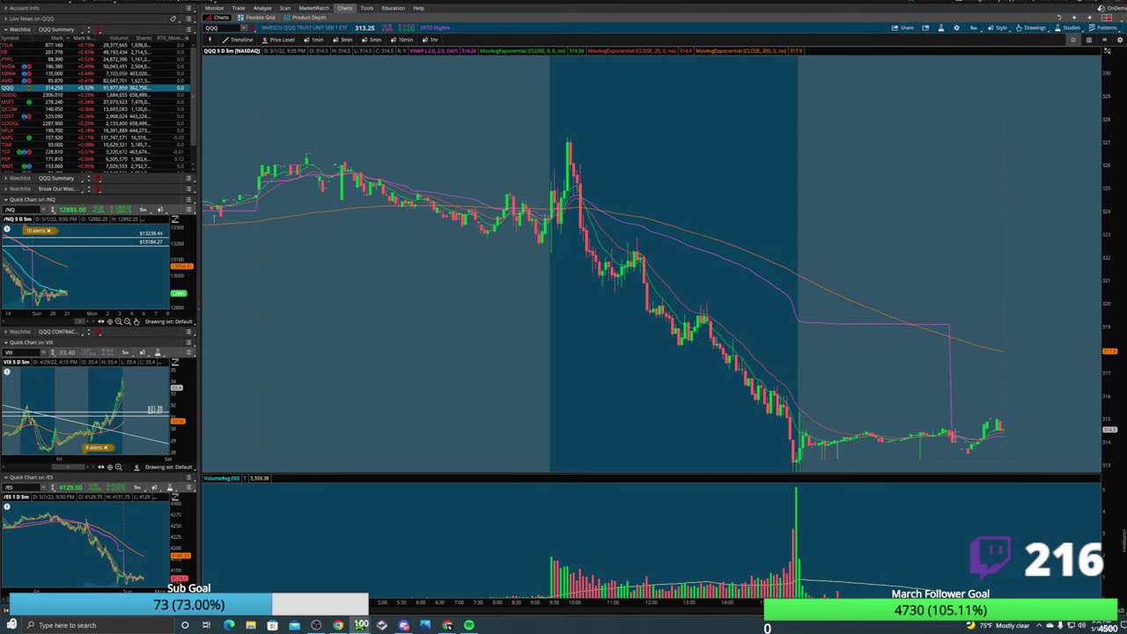
Examine the past week's price action on the cleared QQQ five-minute chart.
{"action": "scroll", "coordinate": [332, 183], "scroll_direction": "up", "scroll_amount": 3}
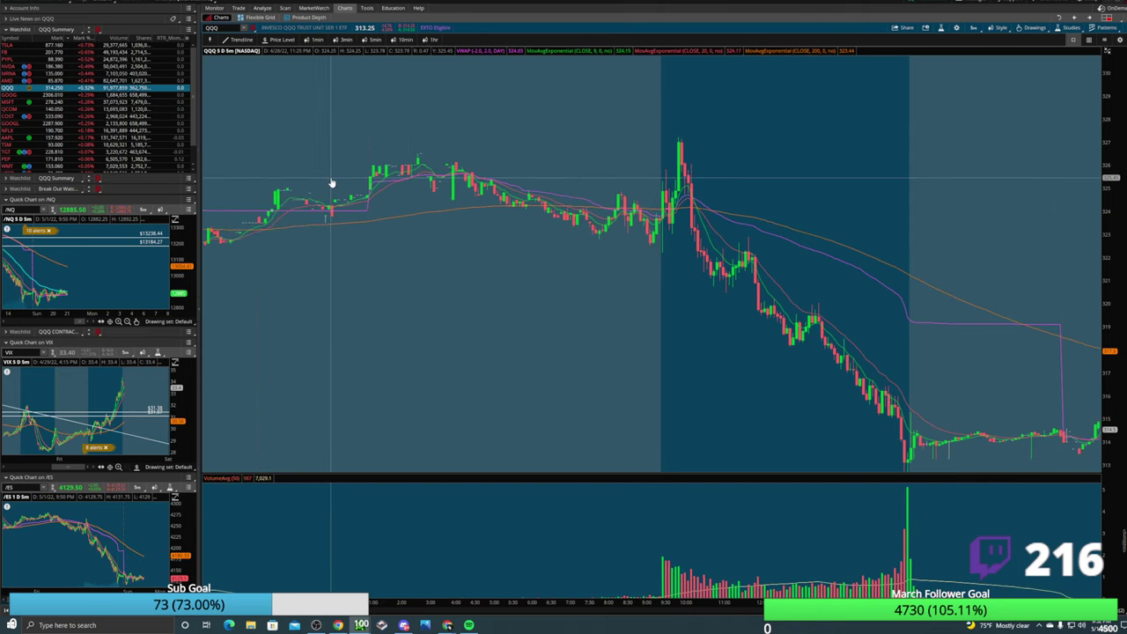
{"action": "scroll", "coordinate": [907, 453], "scroll_direction": "down", "scroll_amount": 5}
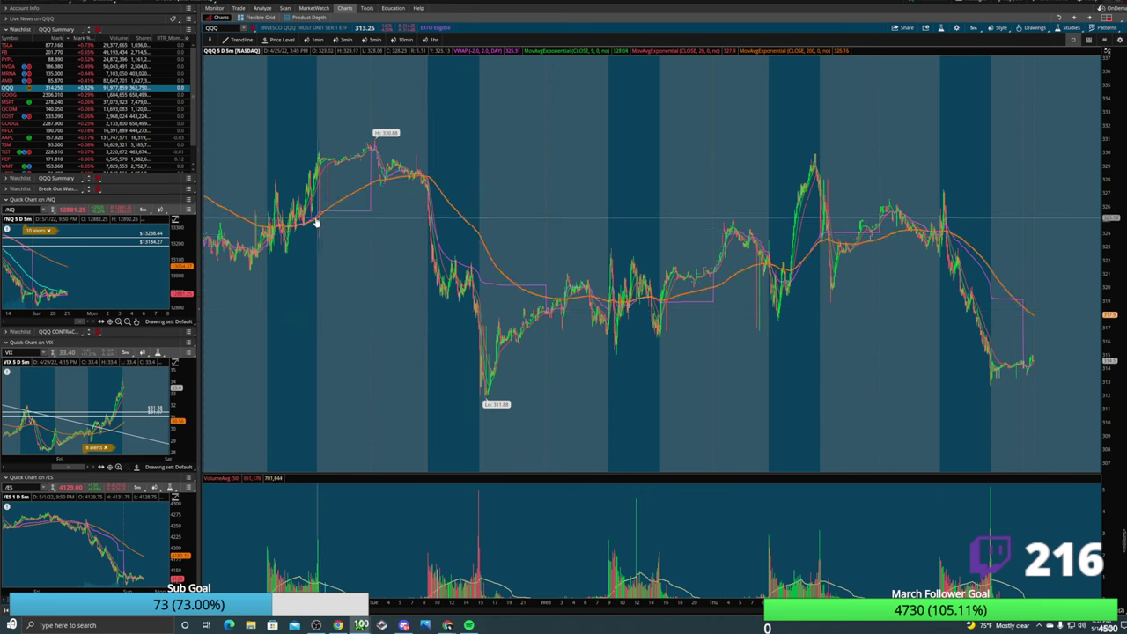
{"action": "left_click_drag", "start_coordinate": [369, 206], "coordinate": [236, 208]}
{"action": "scroll", "coordinate": [448, 255], "scroll_direction": "down", "scroll_amount": 5}
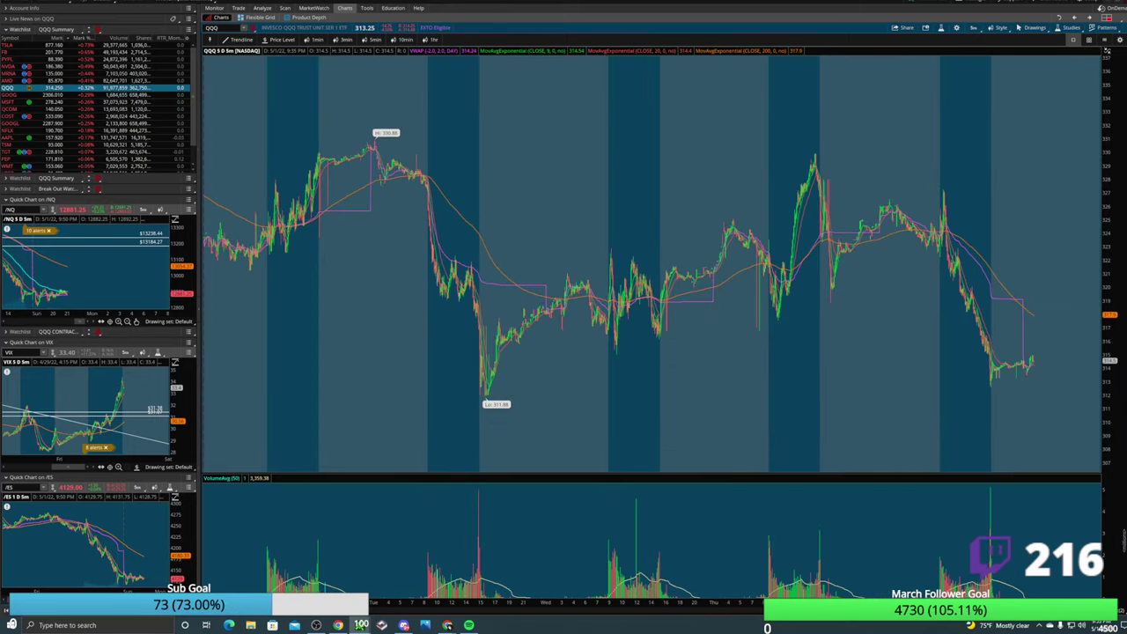
Examine the QQQ five-minute chart around the April 29 market open, from the 9:30 candle through the following decline.
{"action": "left_click_drag", "start_coordinate": [1048, 276], "coordinate": [807, 269]}
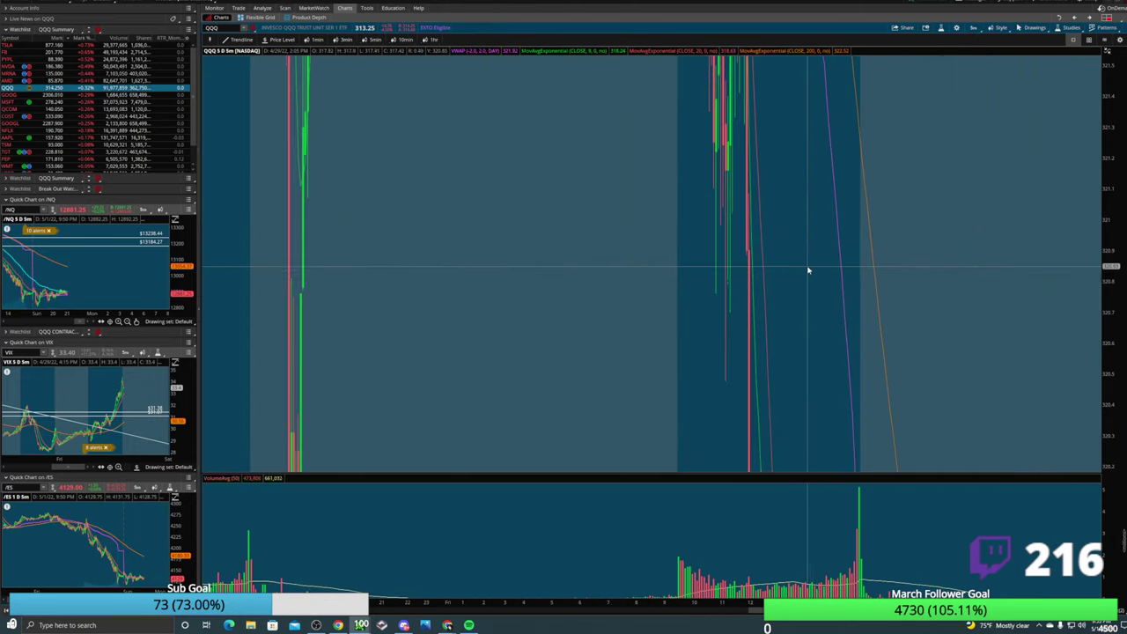
{"action": "double_click", "coordinate": [1117, 236]}
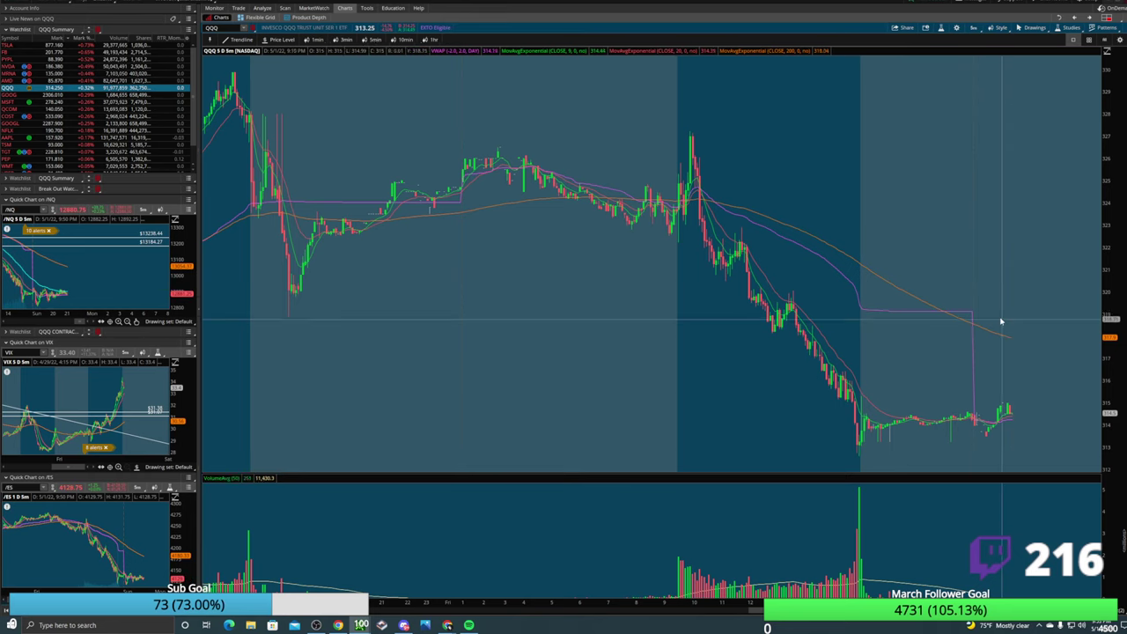
{"action": "scroll", "coordinate": [689, 272], "scroll_direction": "up", "scroll_amount": 2}
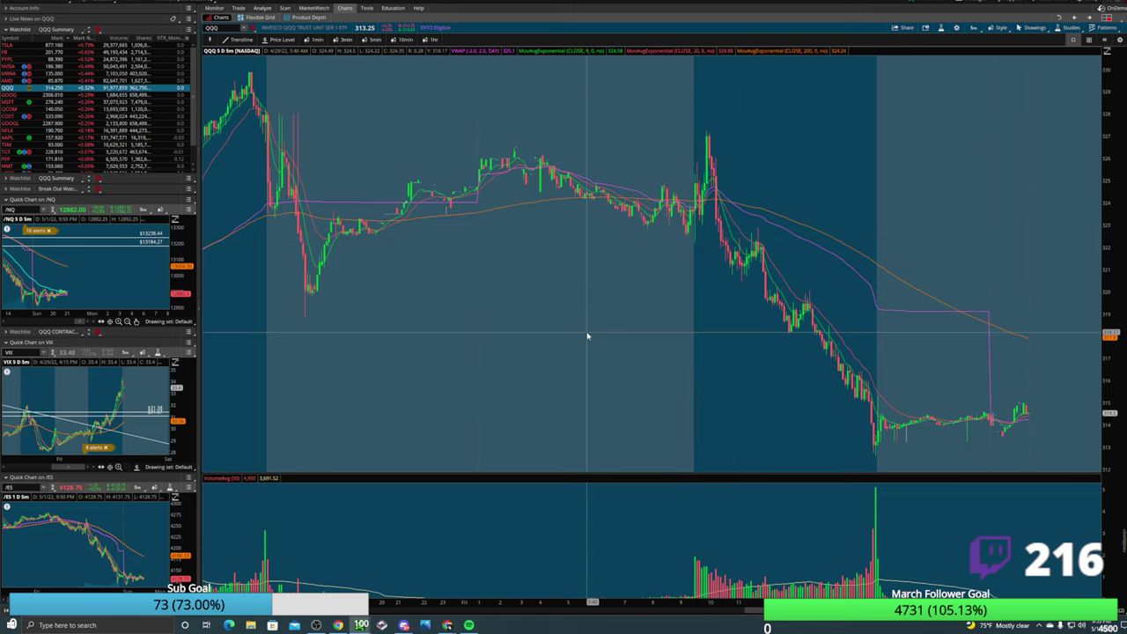
{"action": "scroll", "coordinate": [587, 335], "scroll_direction": "up", "scroll_amount": 15}
{"action": "scroll", "coordinate": [608, 337], "scroll_direction": "down", "scroll_amount": 15}
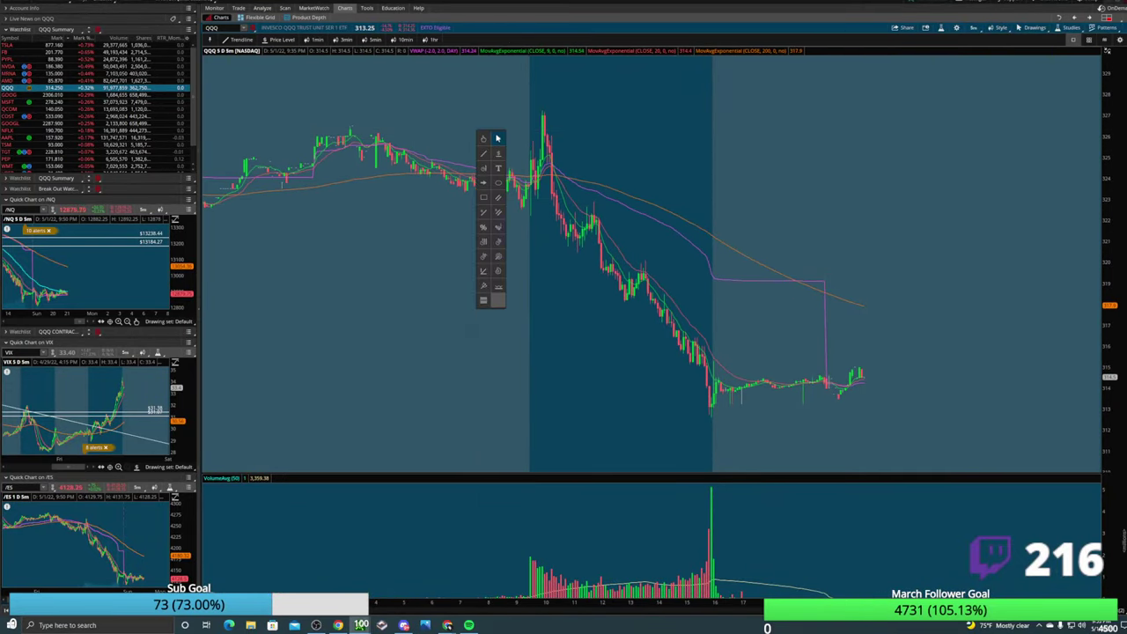
{"action": "left_click_drag", "start_coordinate": [460, 144], "coordinate": [818, 144]}
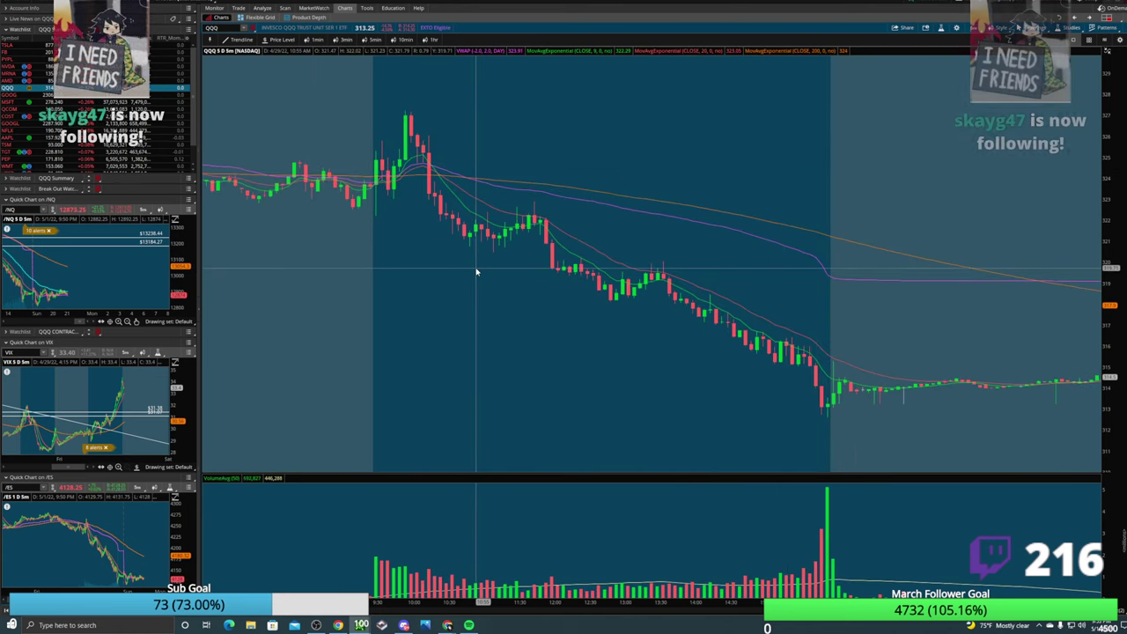
{"action": "scroll", "coordinate": [454, 260], "scroll_direction": "up", "scroll_amount": 2}
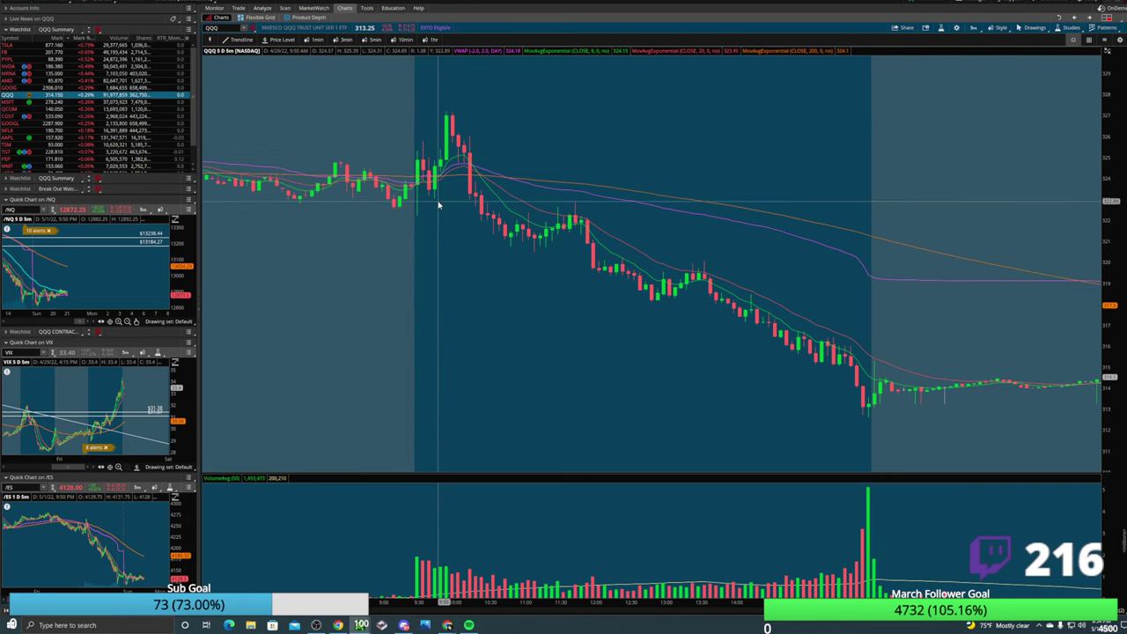
{"action": "left_click_drag", "start_coordinate": [465, 174], "coordinate": [395, 167]}
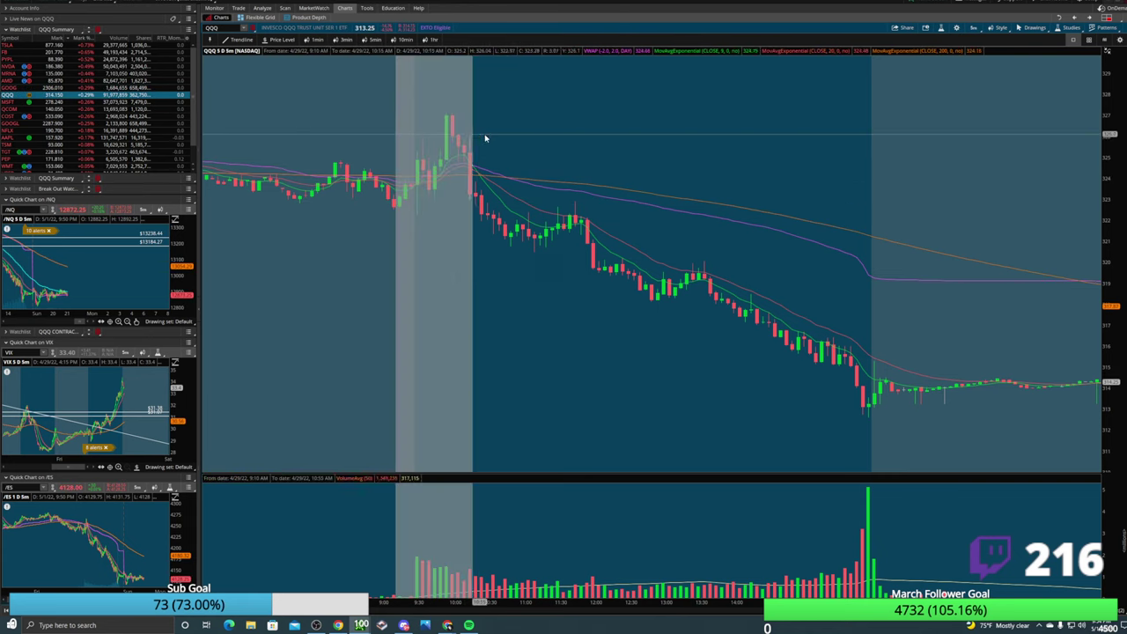
{"action": "mouse_move", "coordinate": [1102, 202]}
{"action": "left_mouse_down"}
{"action": "mouse_move", "coordinate": [1101, 220]}
{"action": "mouse_move", "coordinate": [858, 194]}
{"action": "left_mouse_up"}
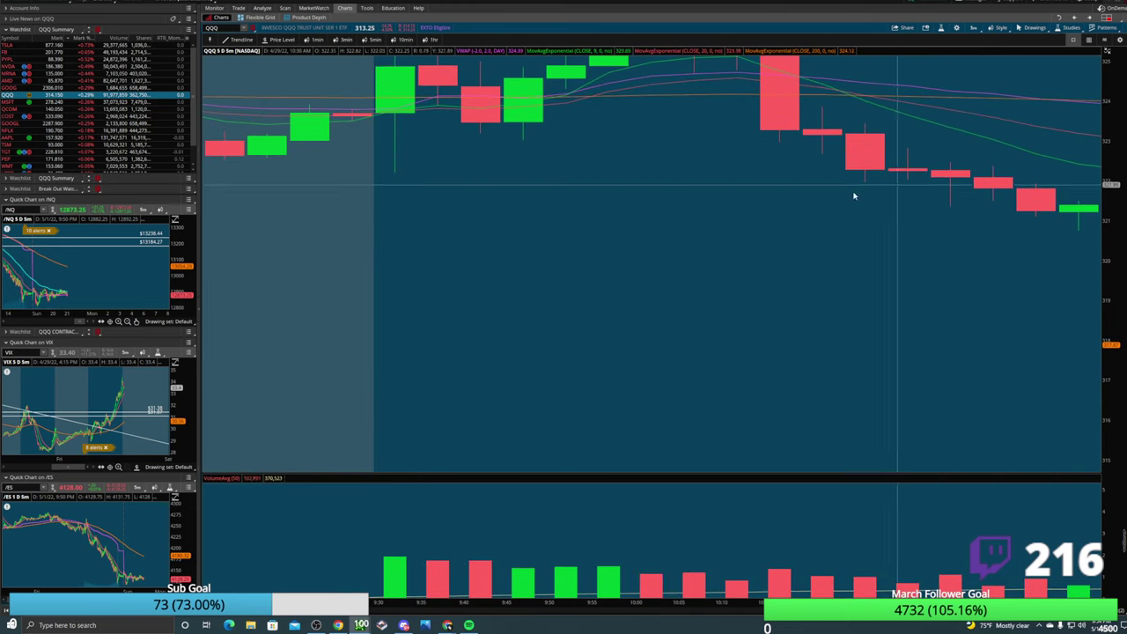
{"action": "left_click_drag", "start_coordinate": [678, 171], "coordinate": [705, 341]}
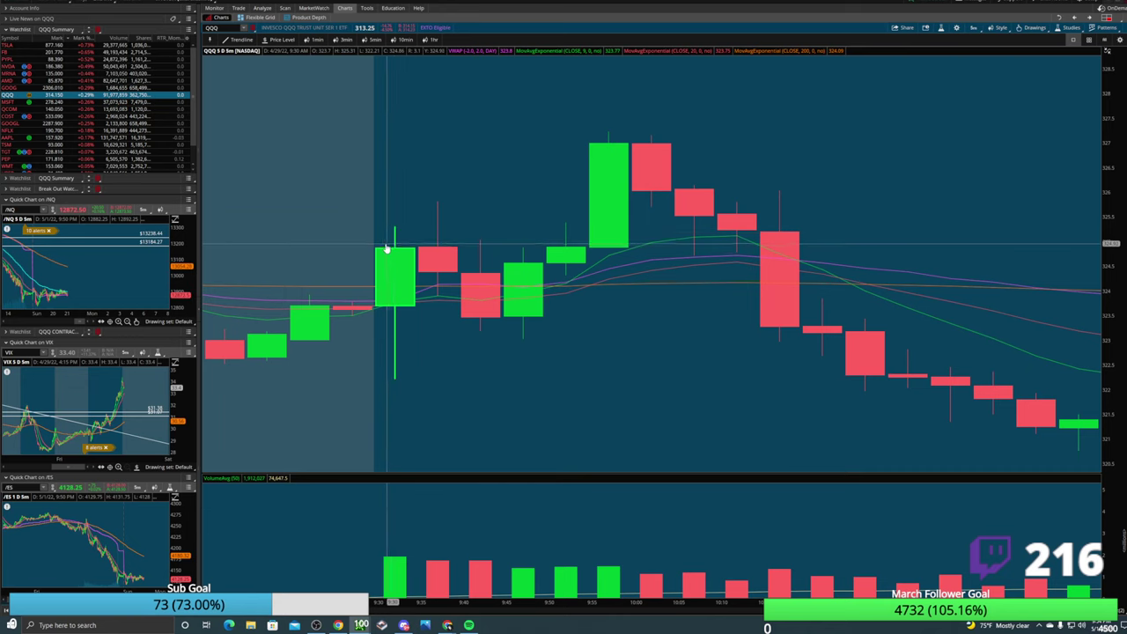
Draw temporary price levels at $324.87 on the 9:30 candle and $326.99 on the 9:55 candle, deleting each one.
{"action": "left_click_drag", "start_coordinate": [282, 270], "coordinate": [278, 236]}
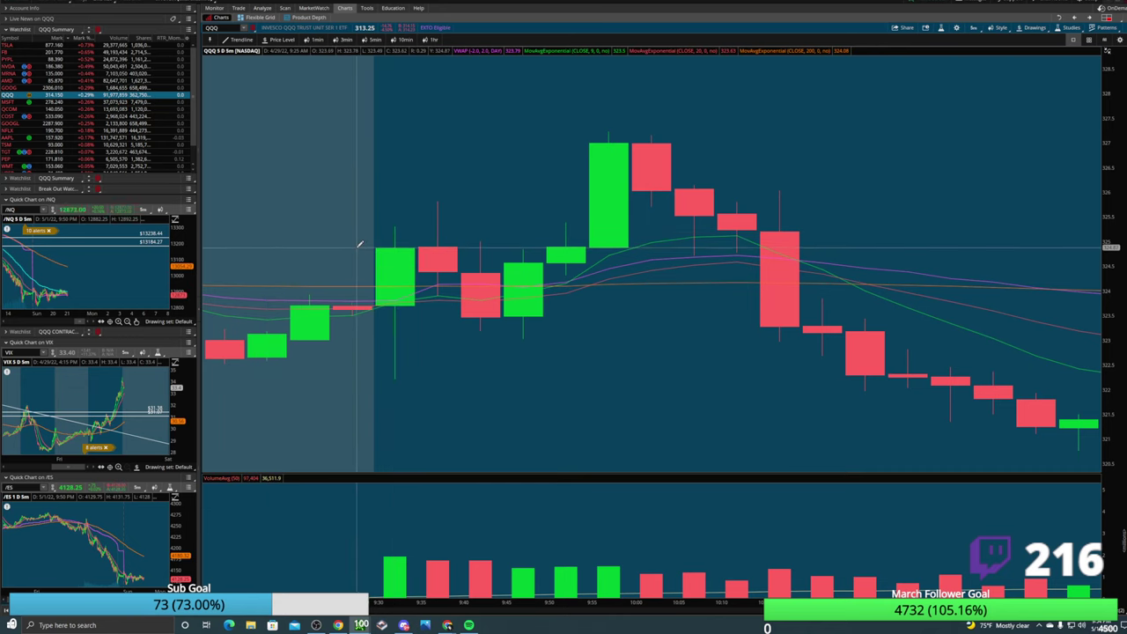
{"action": "left_click", "coordinate": [360, 245]}
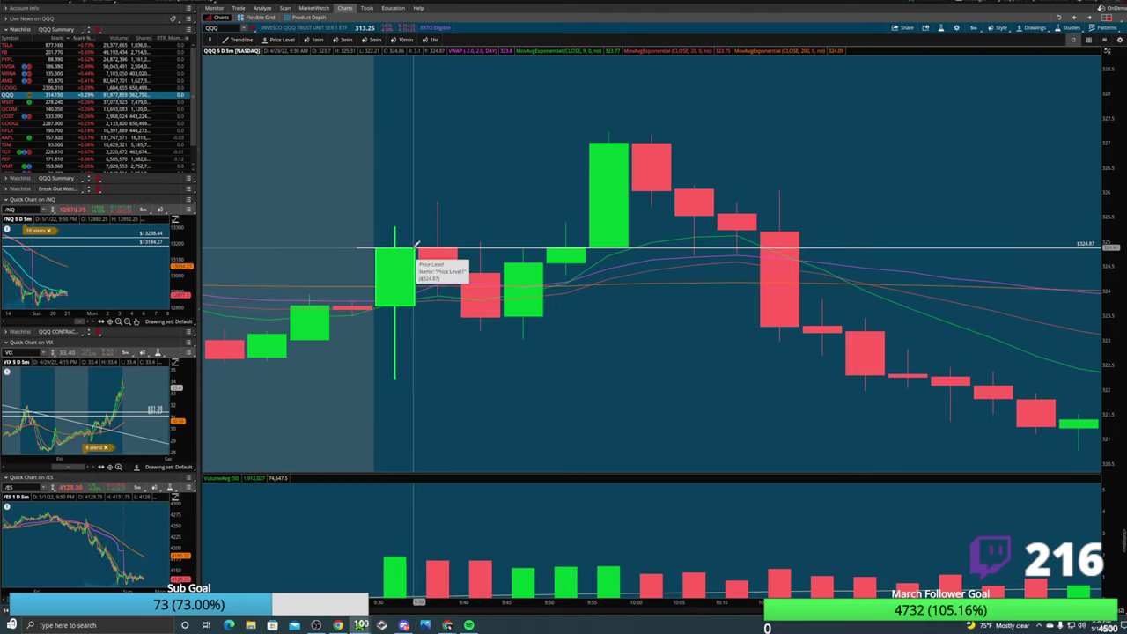
{"action": "left_click", "coordinate": [417, 247]}
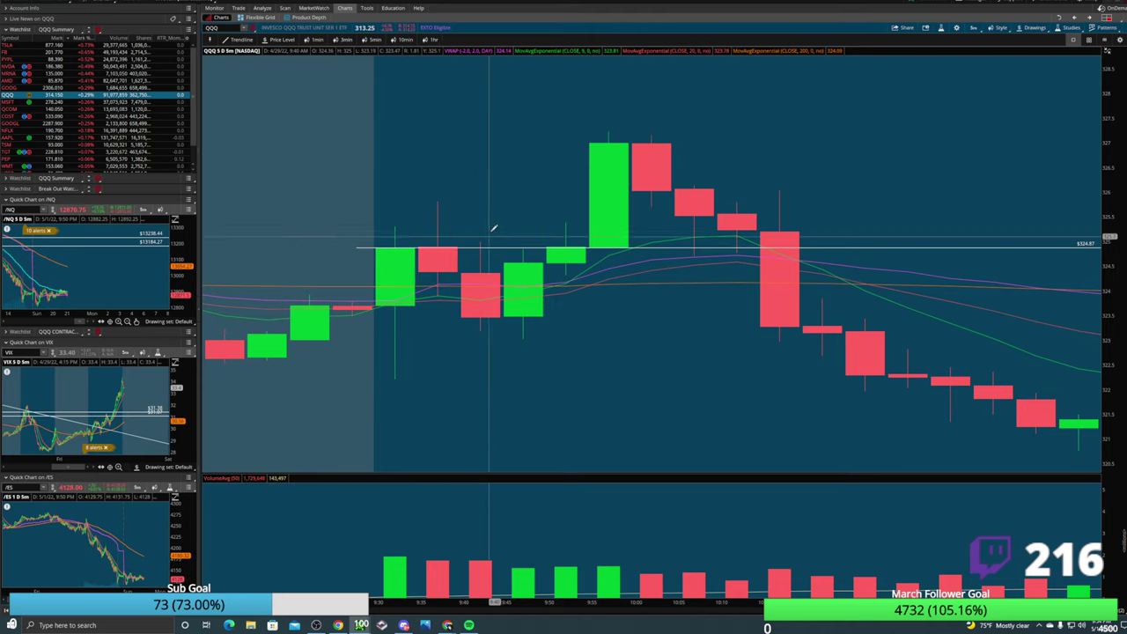
{"action": "key", "text": "Delete"}
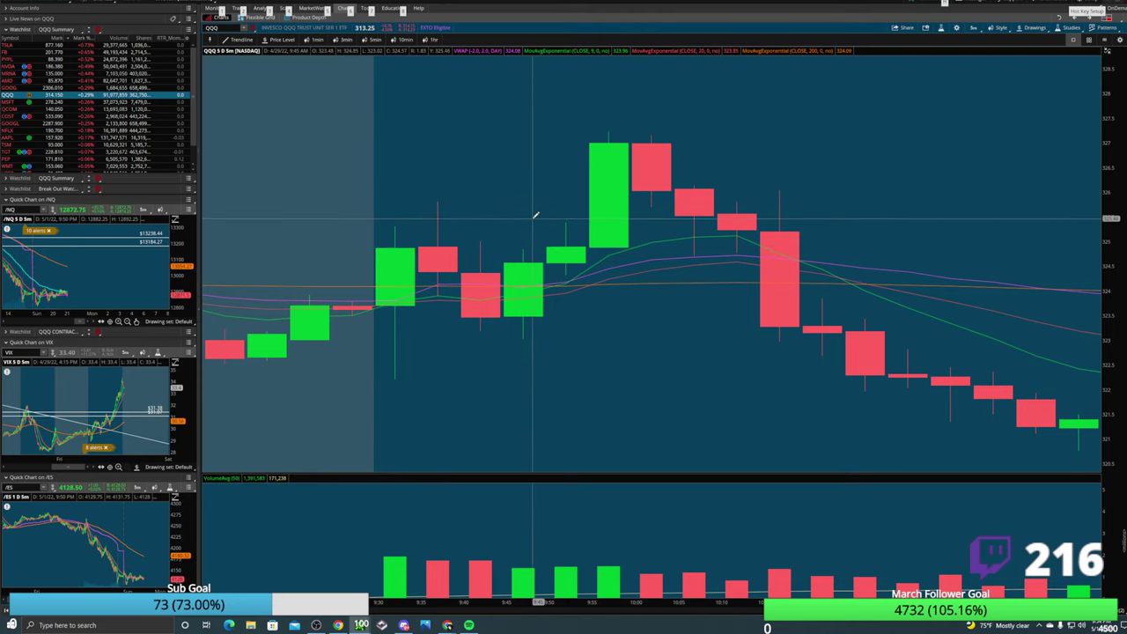
{"action": "left_click", "coordinate": [583, 143]}
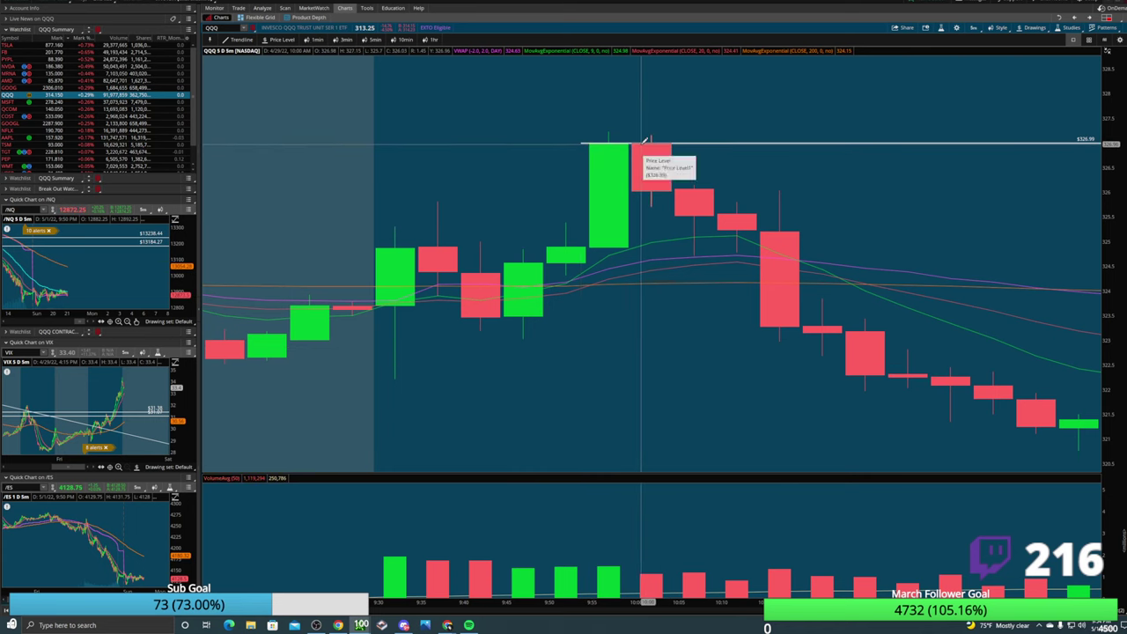
{"action": "key", "text": "Delete"}
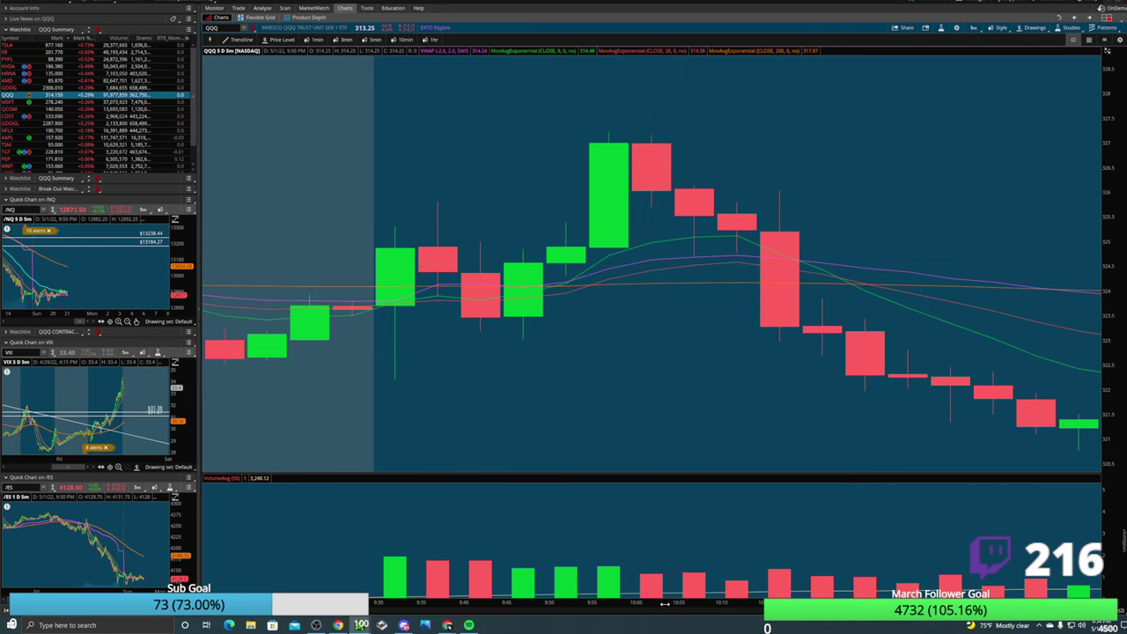
Sketch a three-peak zigzag from trendlines in the empty area above the candles around 11:00.
{"action": "scroll", "coordinate": [665, 603], "scroll_direction": "down", "scroll_amount": 5}
{"action": "scroll", "coordinate": [731, 382], "scroll_direction": "down", "scroll_amount": 6}
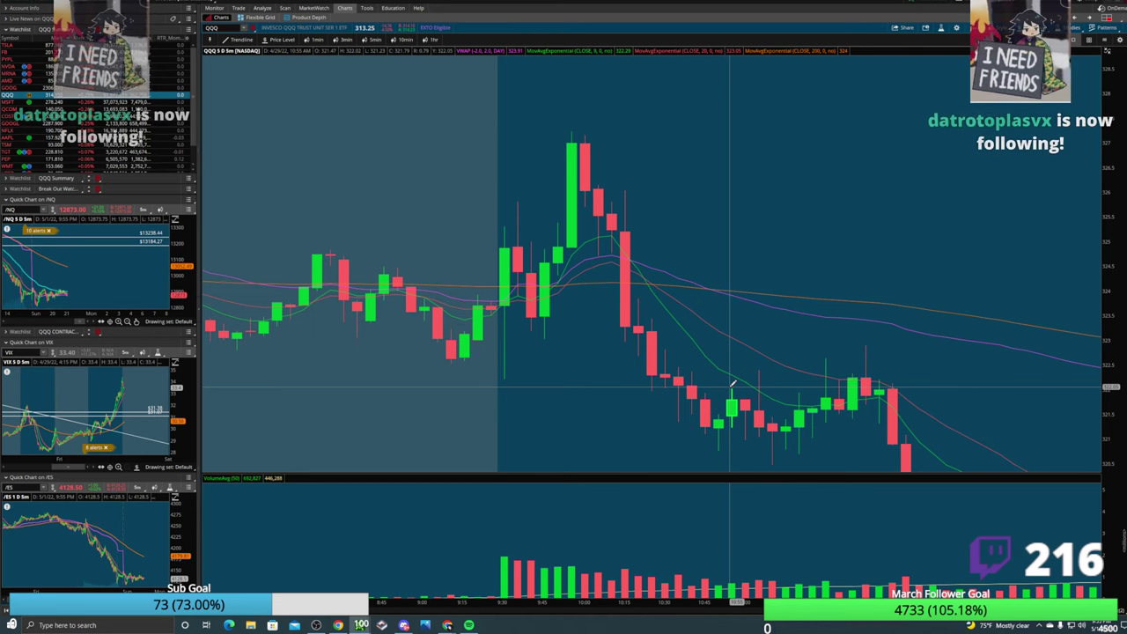
{"action": "middle_click", "coordinate": [707, 228]}
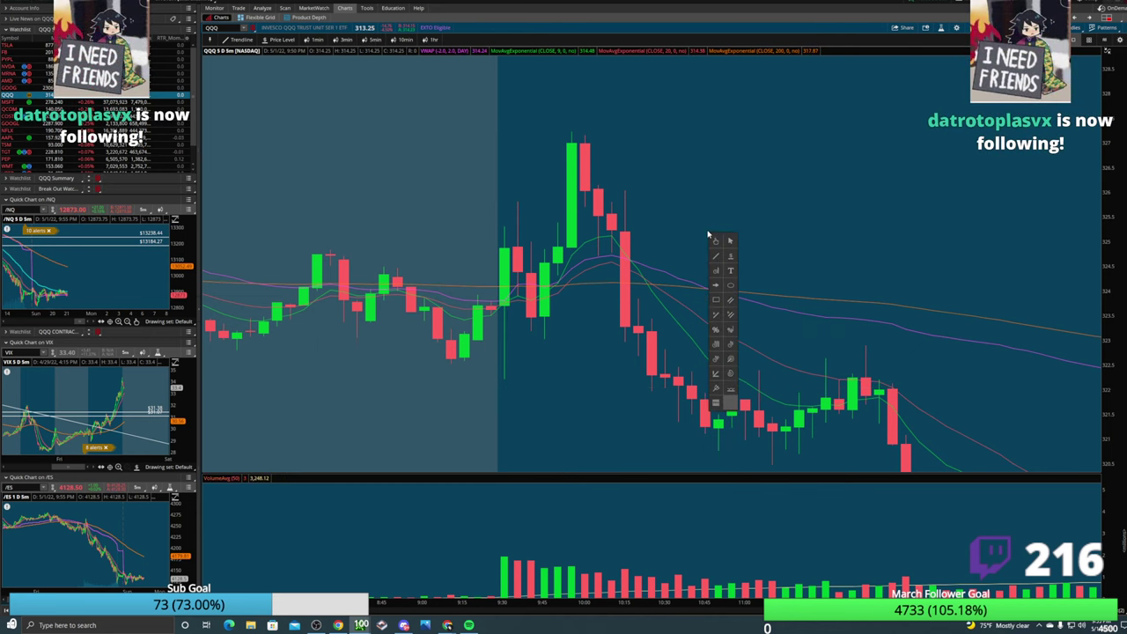
{"action": "left_click", "coordinate": [707, 230]}
{"action": "left_click", "coordinate": [715, 256]}
{"action": "left_click", "coordinate": [725, 236]}
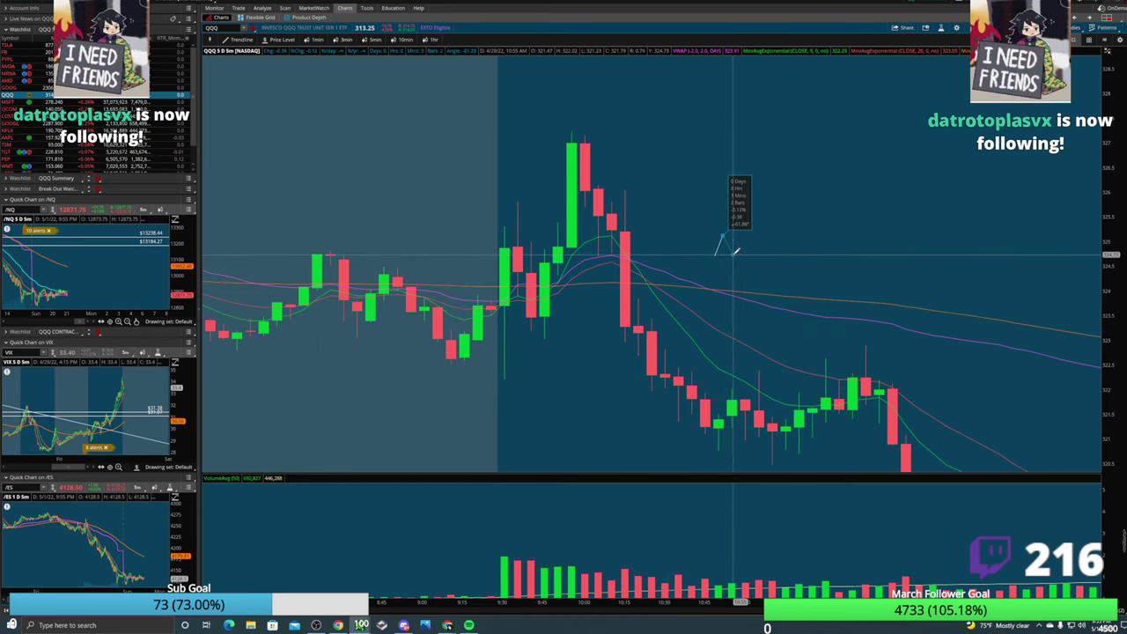
{"action": "left_click", "coordinate": [735, 254]}
{"action": "left_click", "coordinate": [743, 236]}
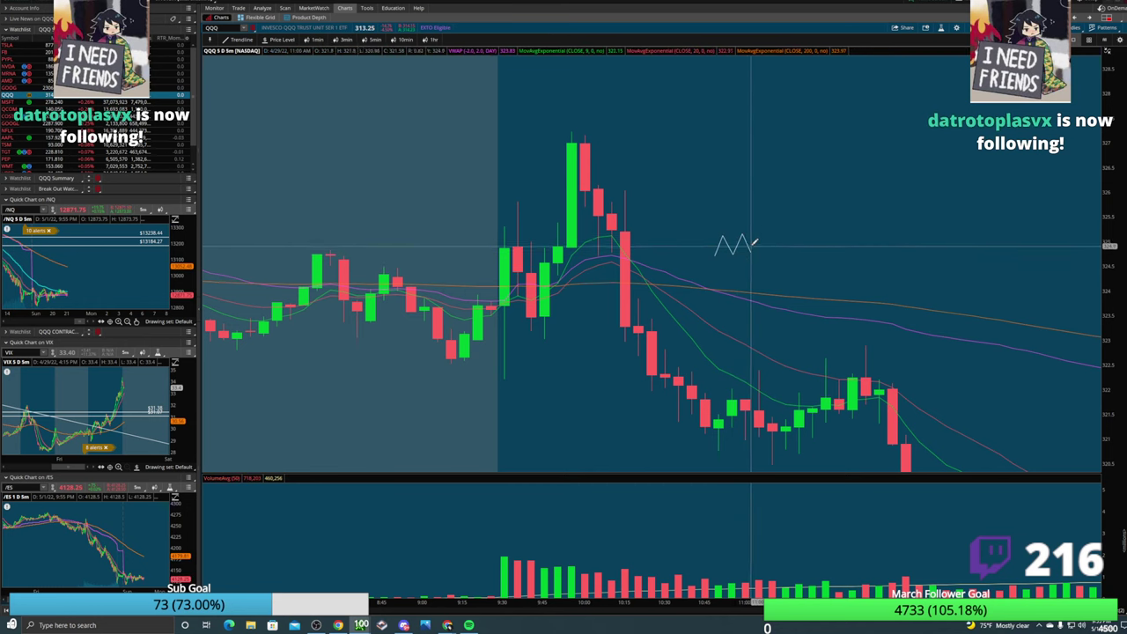
{"action": "left_click", "coordinate": [753, 255]}
{"action": "left_click", "coordinate": [761, 231]}
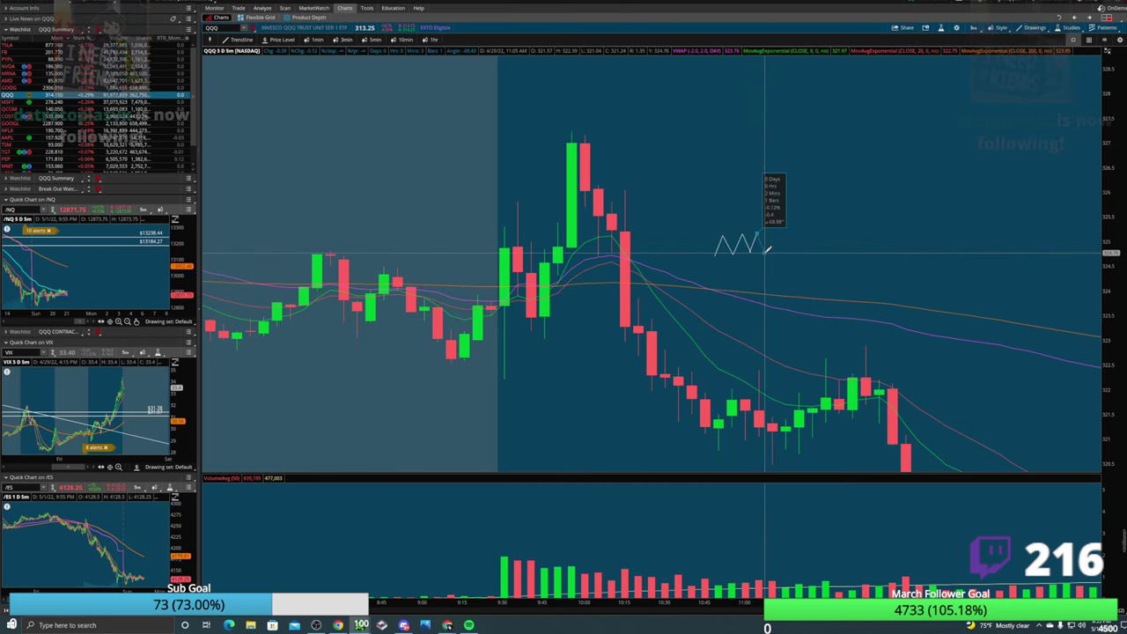
{"action": "left_click", "coordinate": [764, 256]}
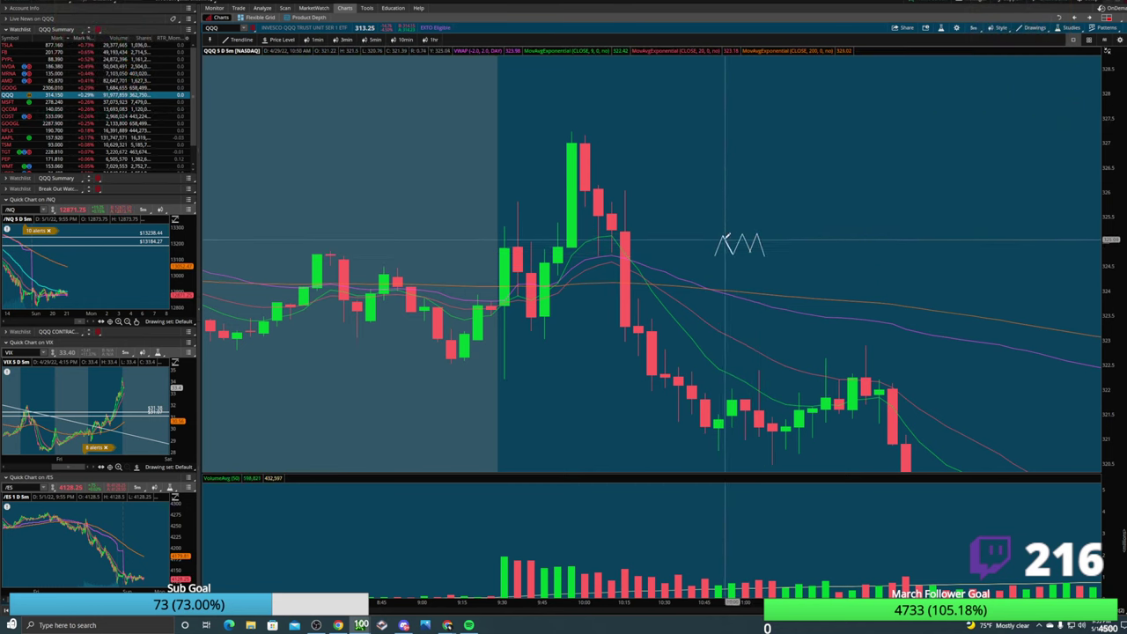
Draw a nearly horizontal trendline across the zigzag's peaks and a smaller two-peak zigzag just above that line.
{"action": "left_click", "coordinate": [787, 233]}
{"action": "left_click", "coordinate": [711, 234]}
{"action": "left_click", "coordinate": [728, 232]}
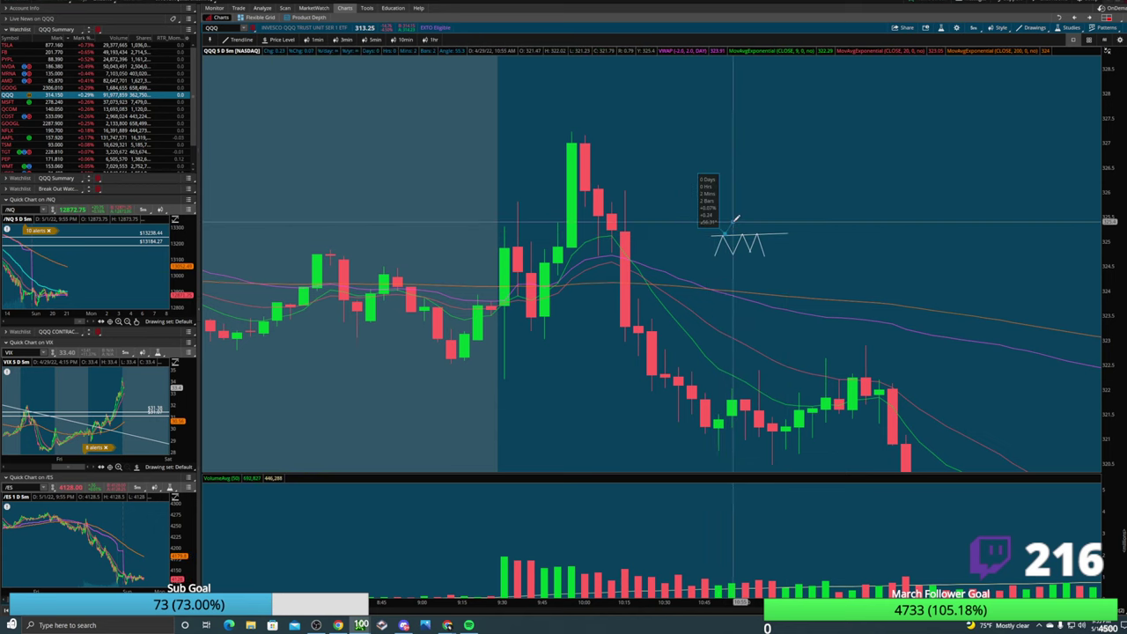
{"action": "left_click", "coordinate": [731, 220]}
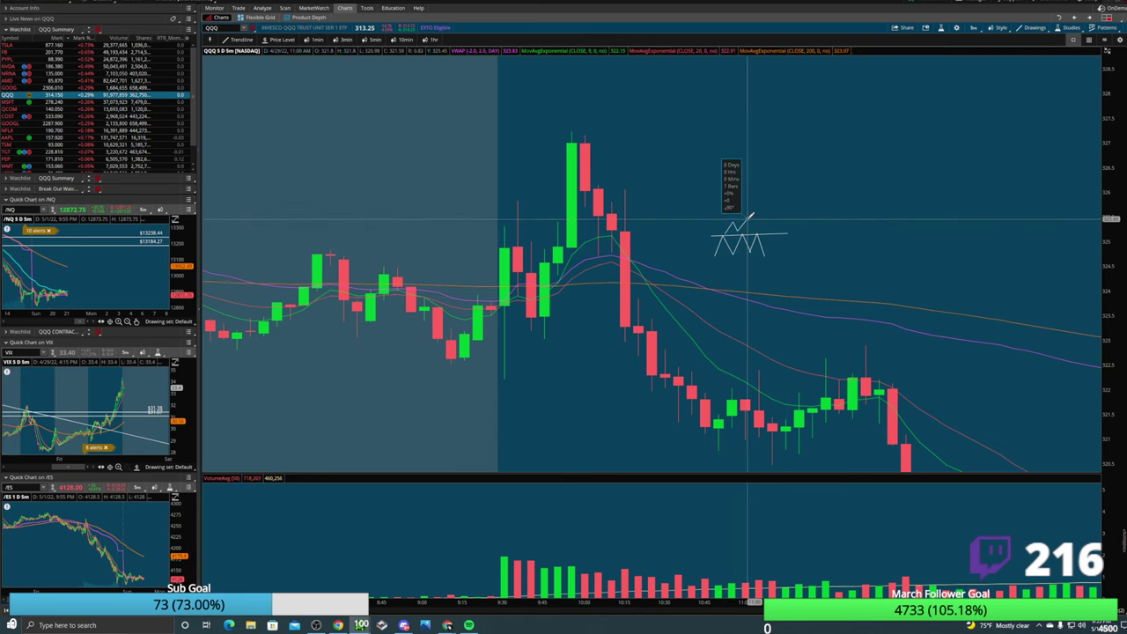
{"action": "left_click", "coordinate": [740, 232]}
{"action": "left_click", "coordinate": [747, 220]}
{"action": "left_click", "coordinate": [754, 232]}
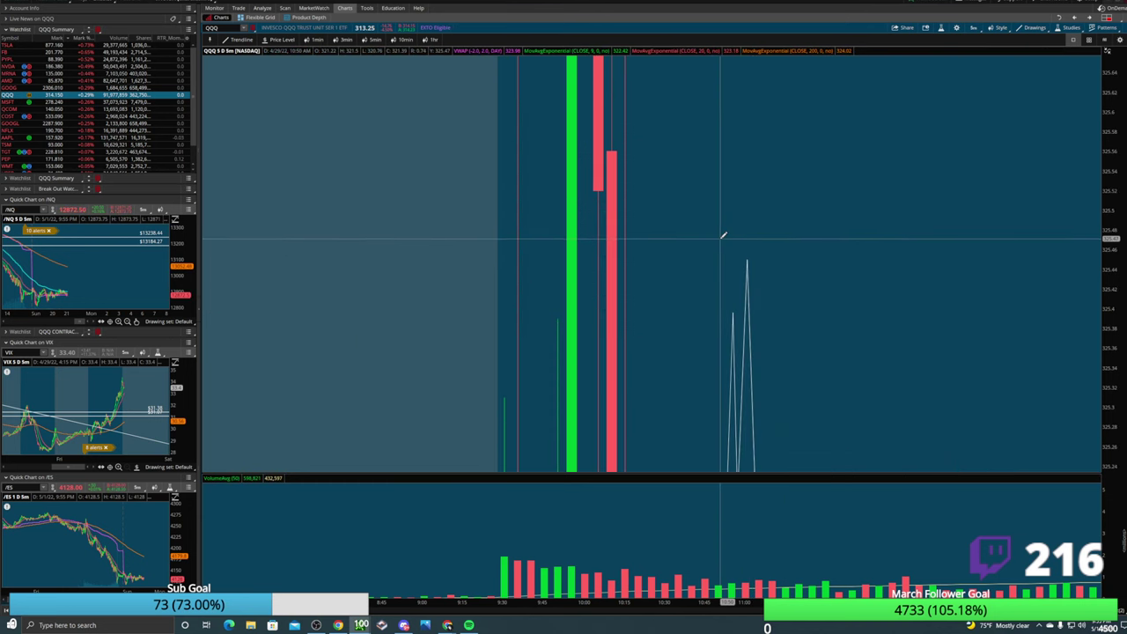
Cover the sketched zigzags and their resistance line with a shaded ellipse.
{"action": "middle_click", "coordinate": [737, 156]}
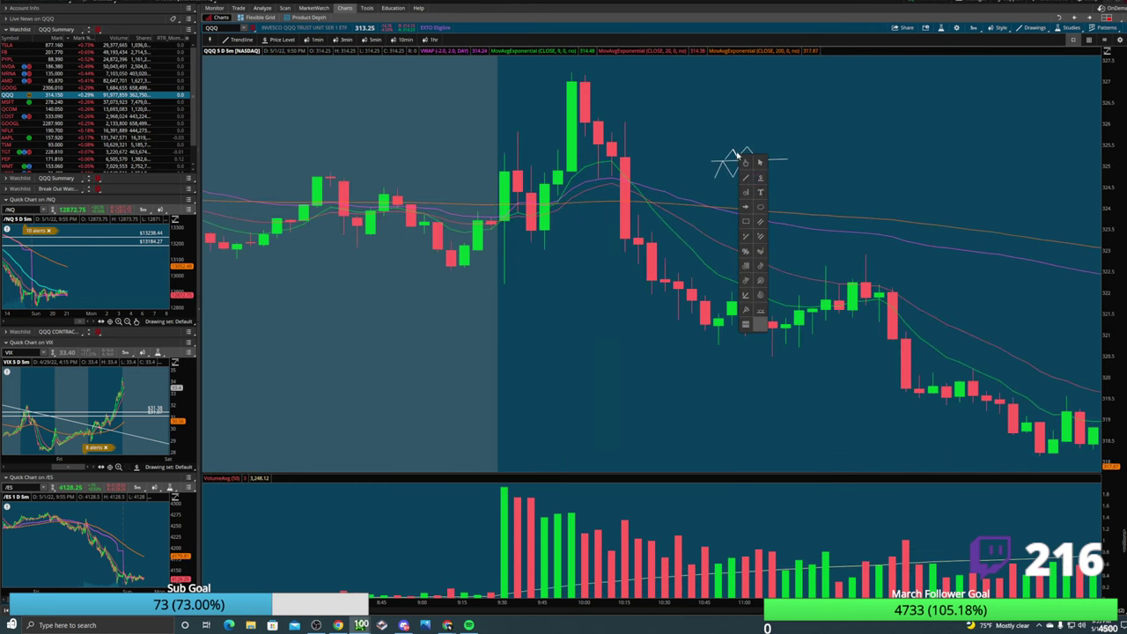
{"action": "left_click", "coordinate": [762, 205]}
{"action": "left_click_drag", "start_coordinate": [718, 152], "coordinate": [780, 181]}
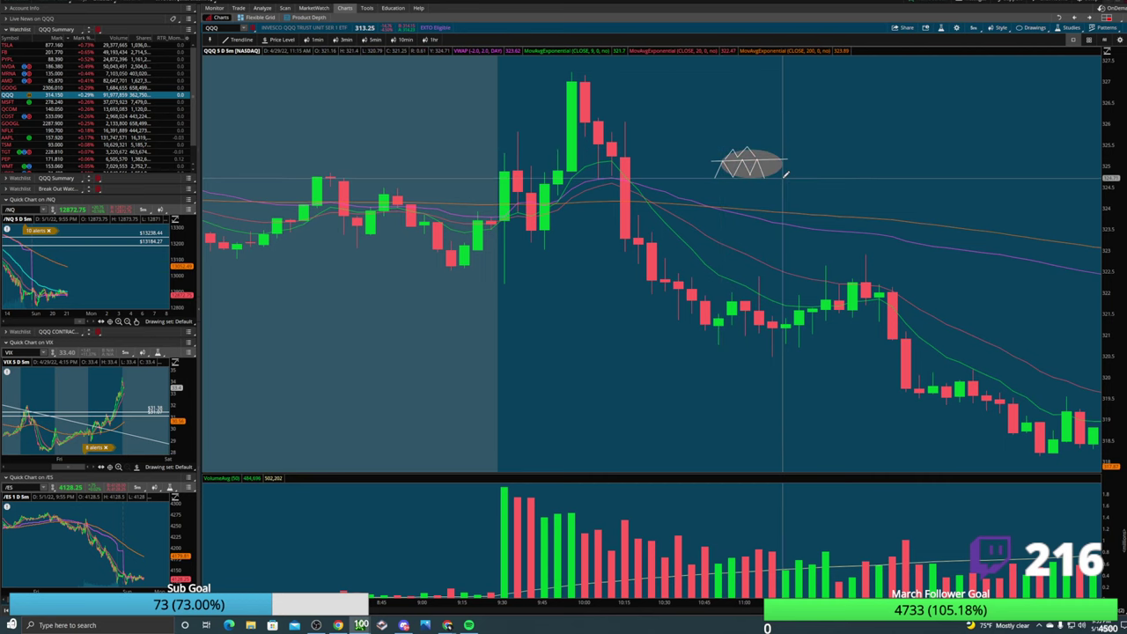
Remove the ellipse and all trendlines of the zigzag sketch from the chart.
{"action": "key", "text": "ctrl+z"}
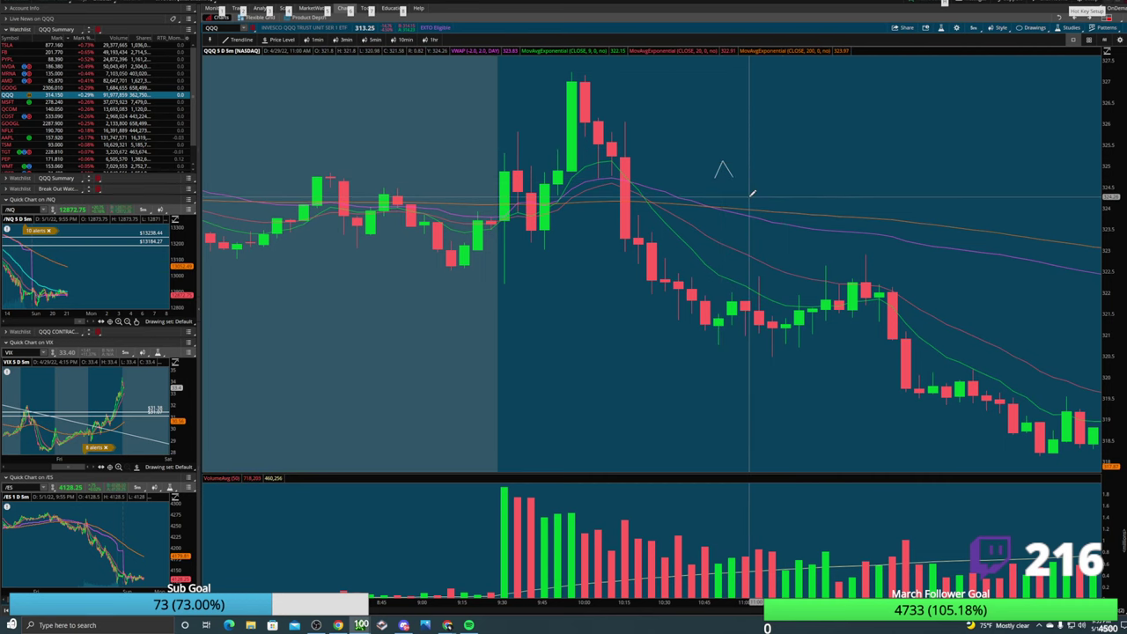
{"action": "right_click", "coordinate": [726, 167]}
{"action": "left_click", "coordinate": [731, 173]}
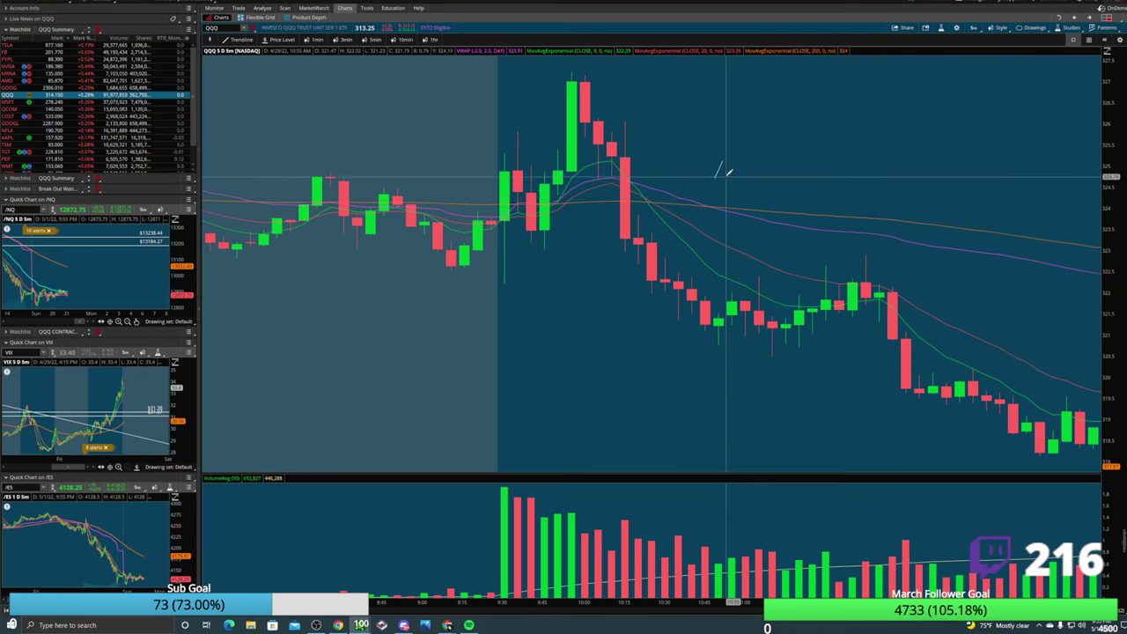
{"action": "right_click", "coordinate": [722, 167]}
{"action": "left_click", "coordinate": [747, 196]}
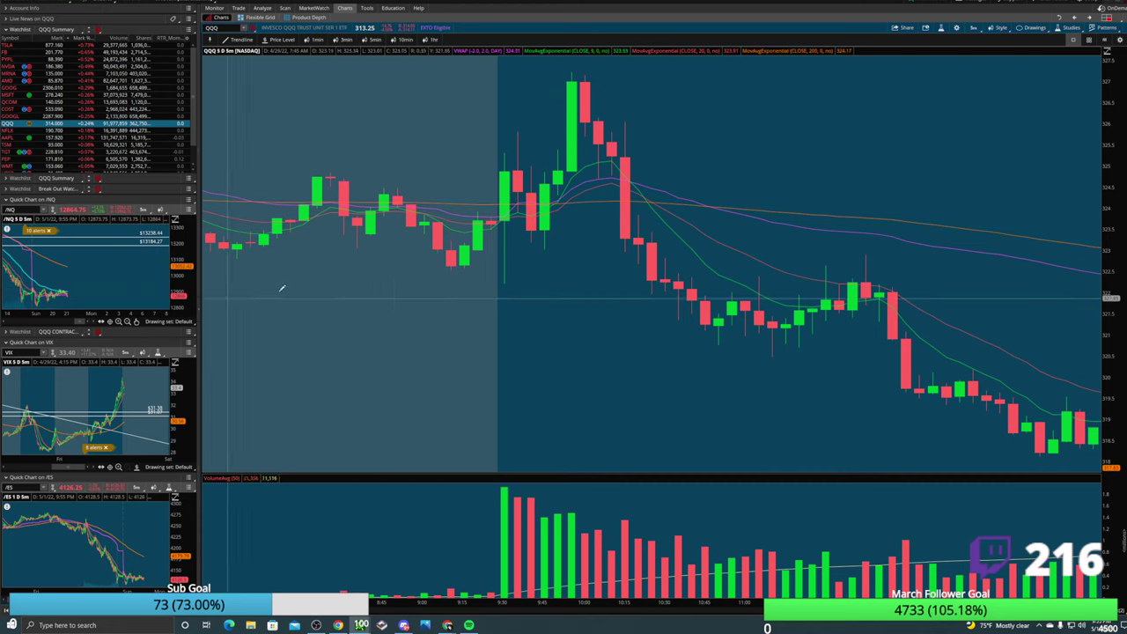
Draw a shaded rectangle with its top at about 325.3, running from just before the 9:30 candle to the 9:55 candle.
{"action": "middle_click", "coordinate": [734, 132]}
{"action": "left_click_drag", "start_coordinate": [734, 132], "coordinate": [765, 196]}
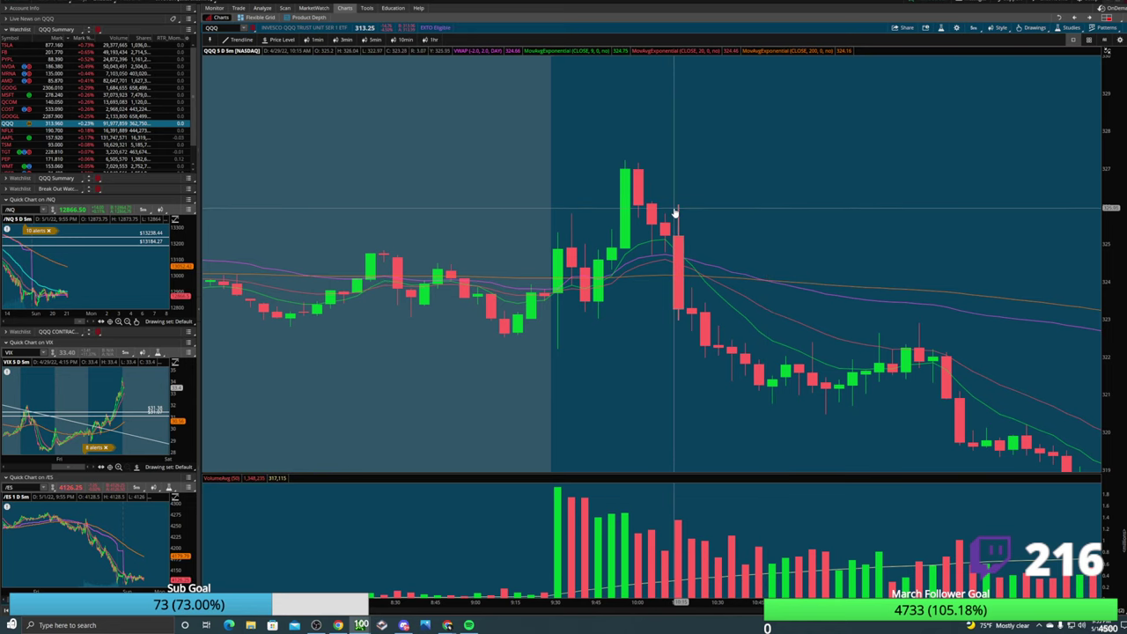
{"action": "middle_click", "coordinate": [523, 232]}
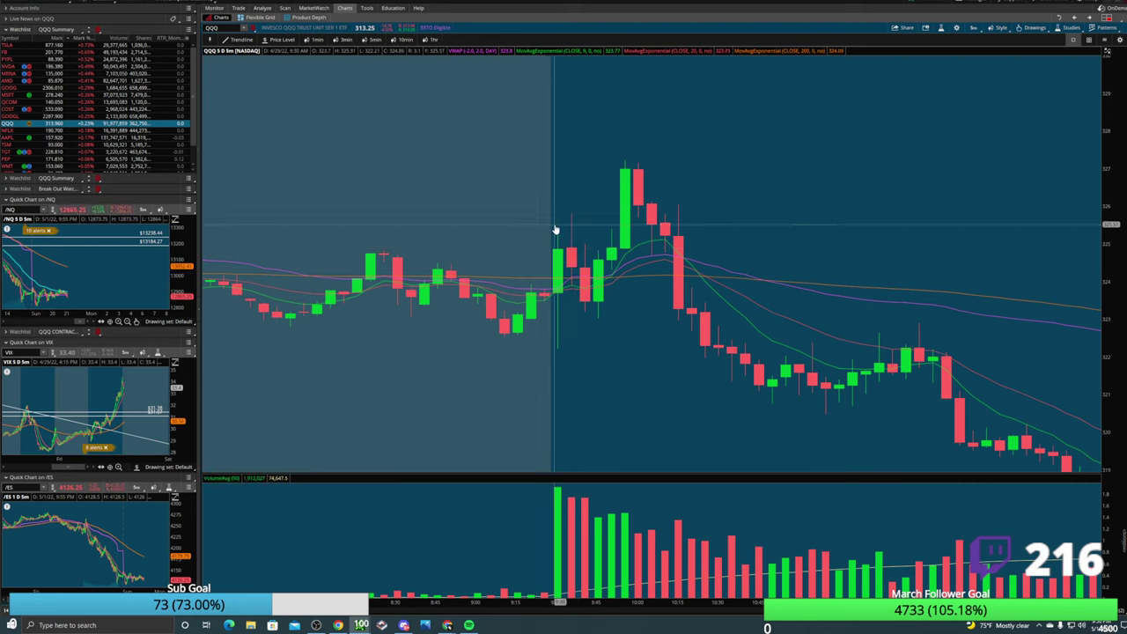
{"action": "middle_click", "coordinate": [555, 232]}
{"action": "left_click", "coordinate": [569, 280]}
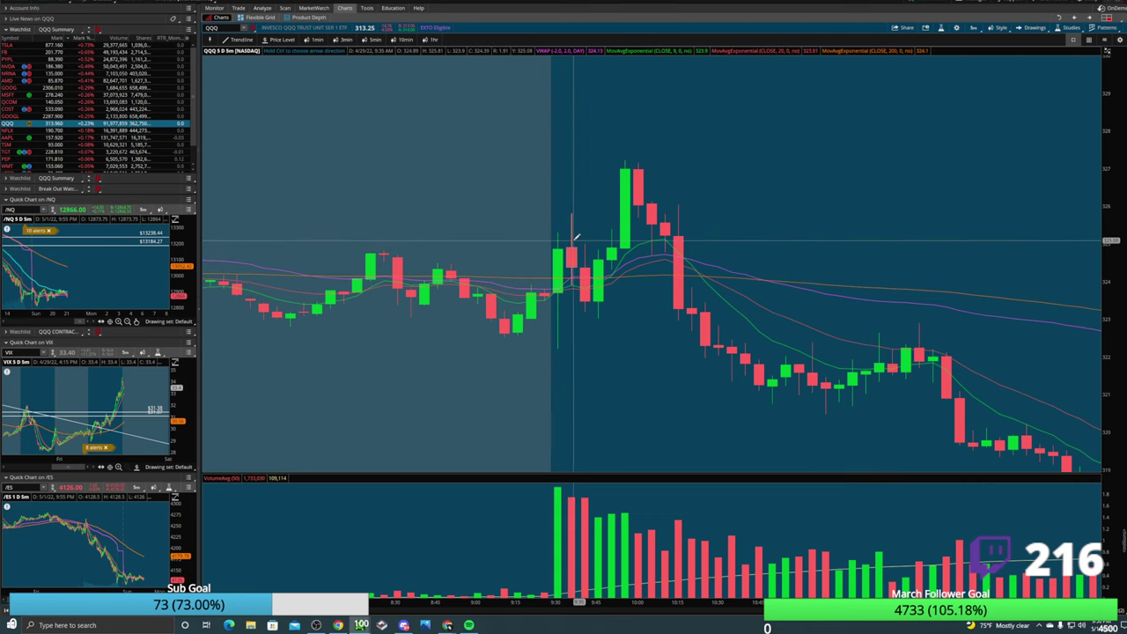
{"action": "middle_click", "coordinate": [556, 241]}
{"action": "left_click", "coordinate": [557, 299]}
{"action": "left_click", "coordinate": [543, 232]}
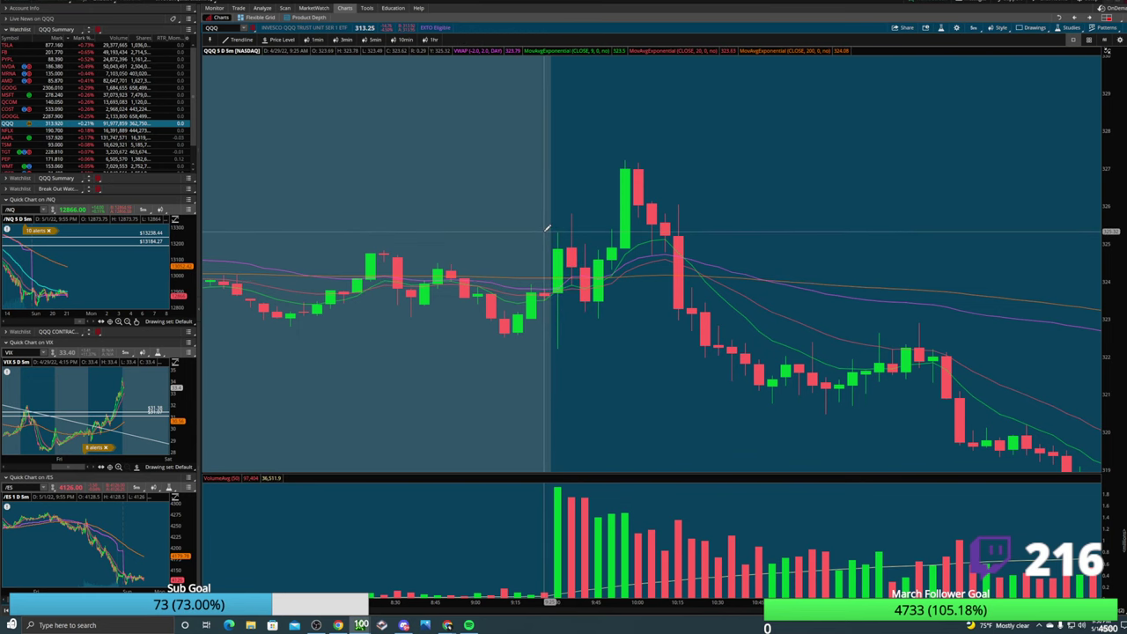
{"action": "left_click", "coordinate": [622, 247]}
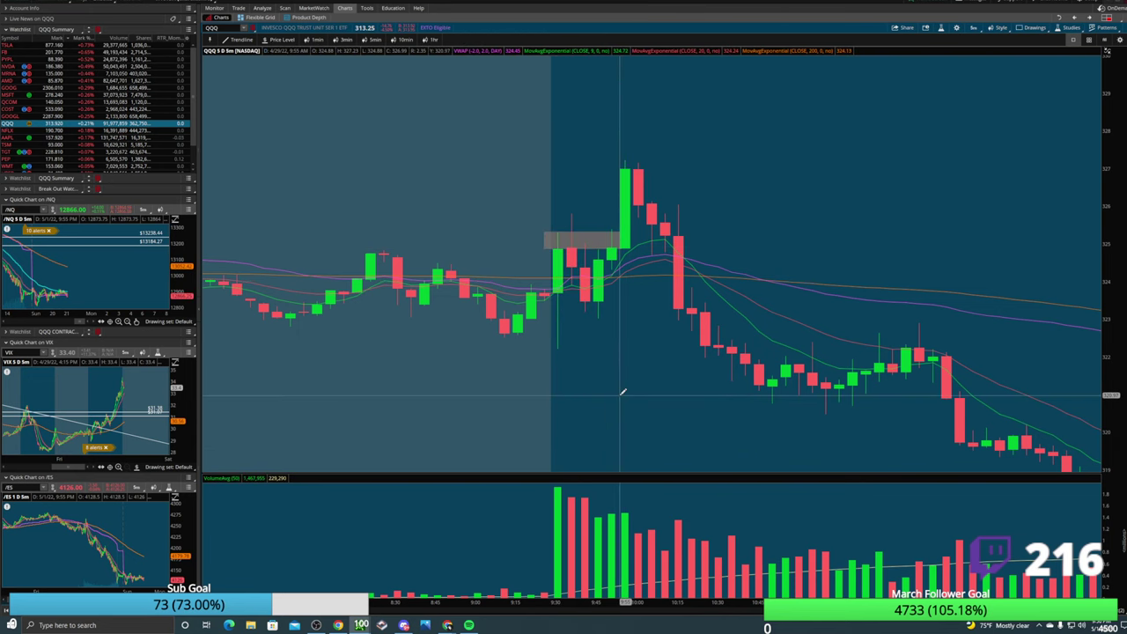
Add a text note above the shaded rectangle reading "POSSIBLE ENTRY:" with "BIDDING IN/ENTERING IN UPPER WICK" on the second line.
{"action": "middle_click", "coordinate": [579, 213]}
{"action": "left_click", "coordinate": [601, 252]}
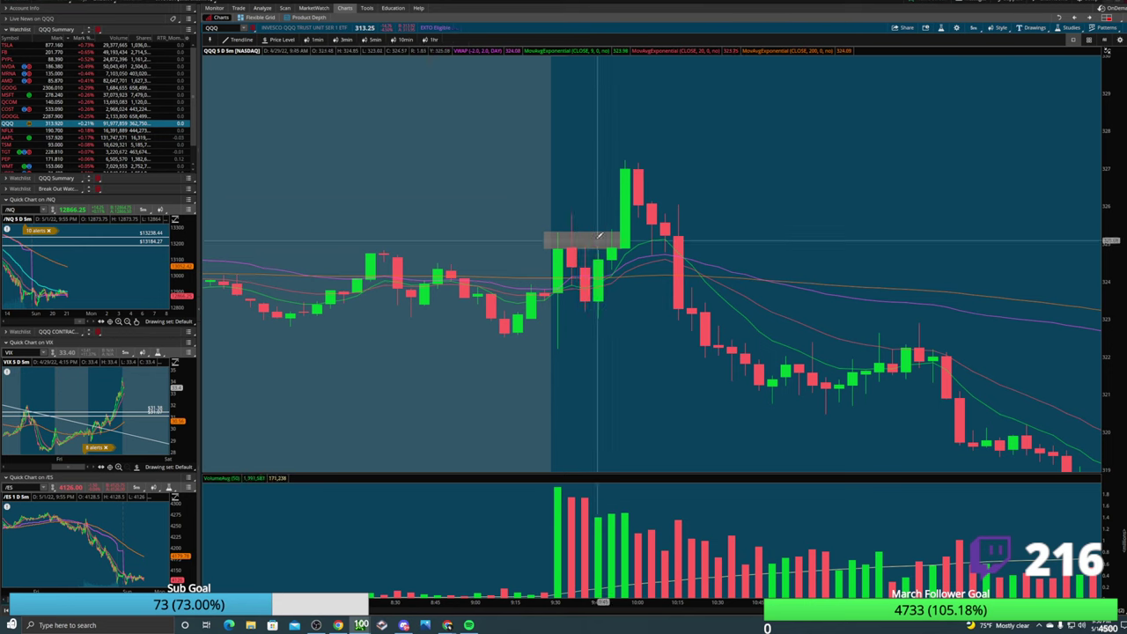
{"action": "left_click", "coordinate": [555, 185]}
{"action": "key", "text": "BackSpace"}
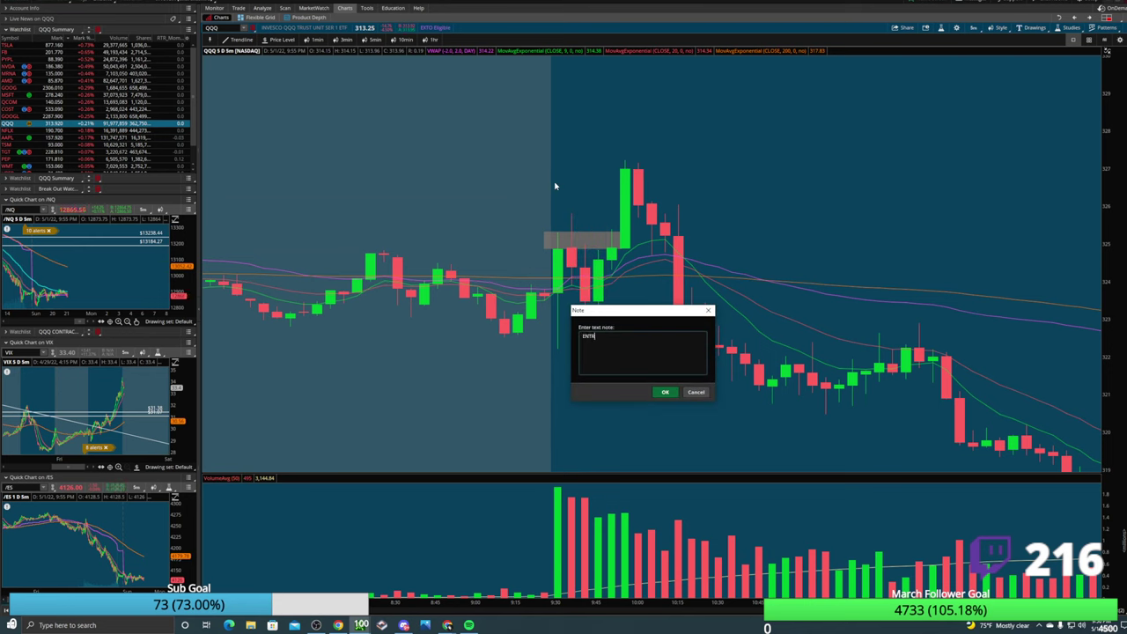
{"action": "type", "text": "P"}
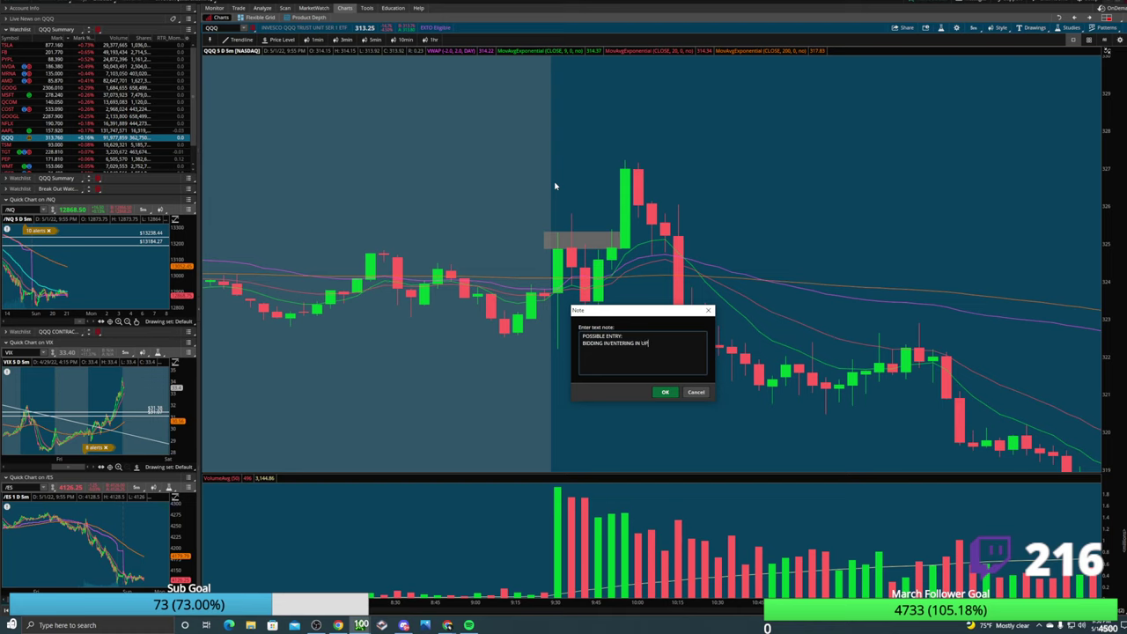
{"action": "type", "text": "ICK"}
{"action": "key", "text": "BackSpace"}
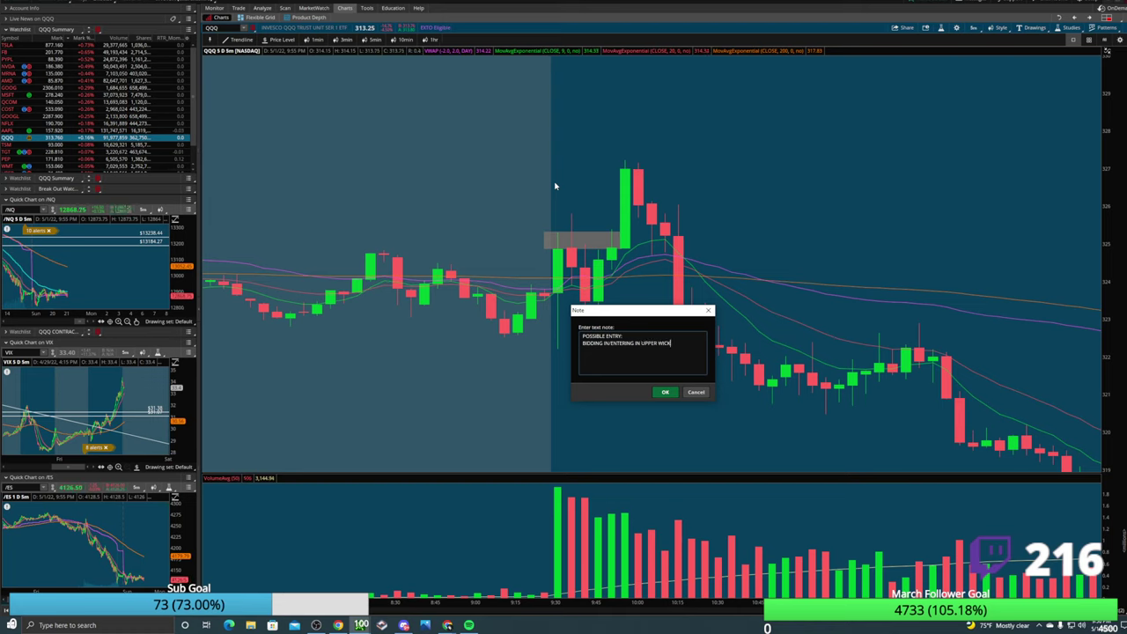
{"action": "left_click", "coordinate": [673, 392]}
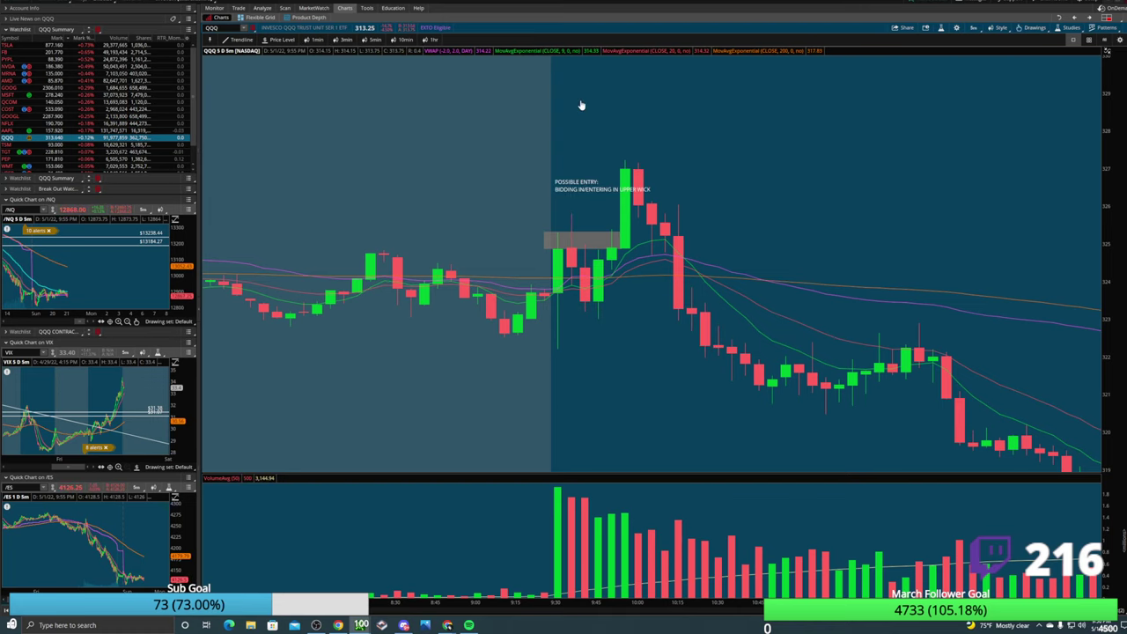
Set the entry note's font size to 18 and move it up and left of the shaded rectangle, clear of the candles.
{"action": "left_click_drag", "start_coordinate": [578, 181], "coordinate": [544, 191]}
{"action": "right_click", "coordinate": [546, 192]}
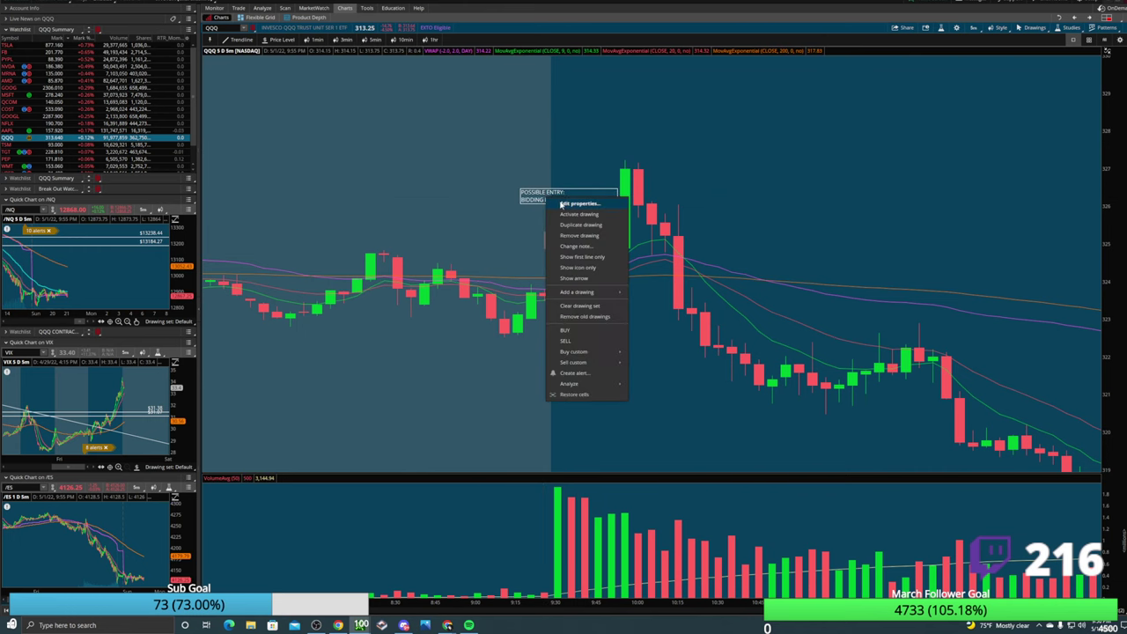
{"action": "left_click", "coordinate": [573, 200]}
{"action": "left_click", "coordinate": [622, 363]}
{"action": "left_click", "coordinate": [616, 421]}
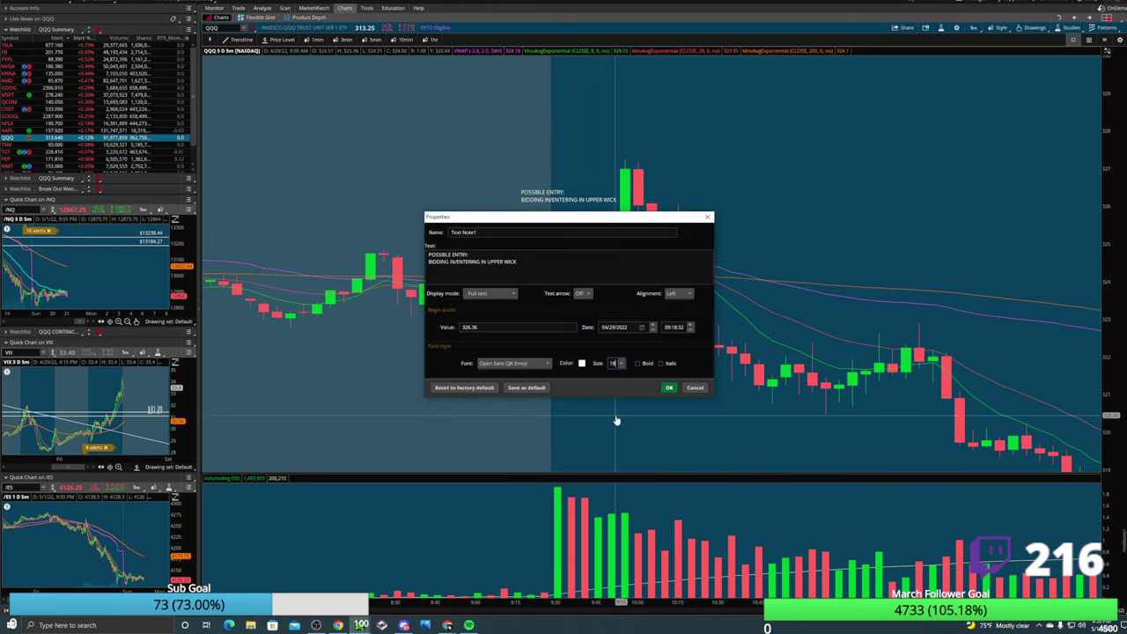
{"action": "left_click", "coordinate": [668, 388]}
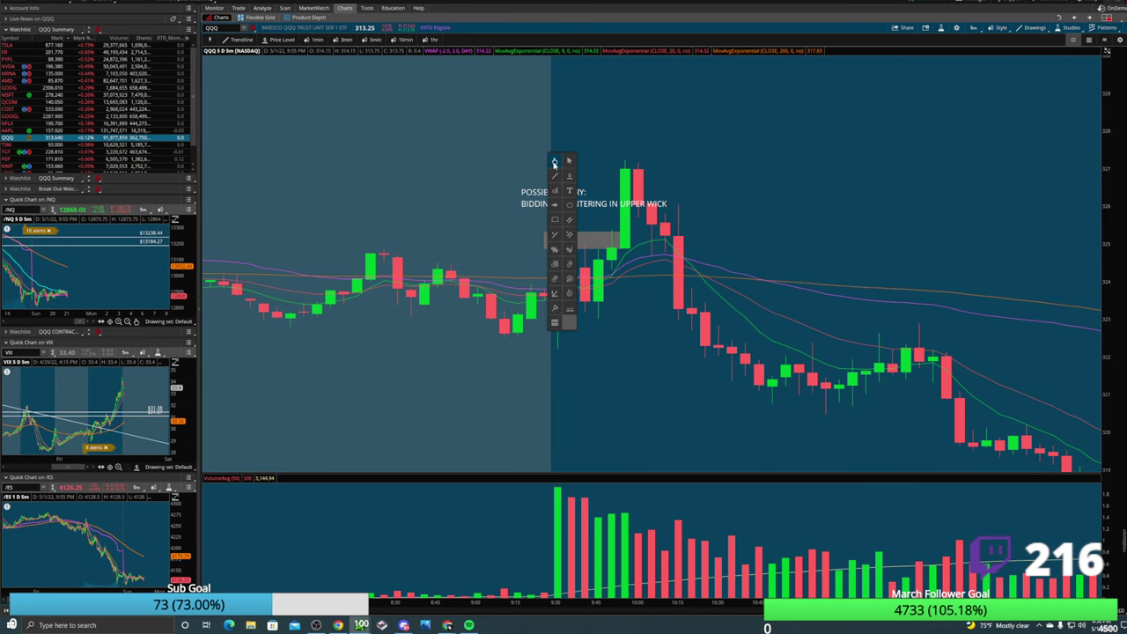
{"action": "left_click_drag", "start_coordinate": [562, 201], "coordinate": [483, 194]}
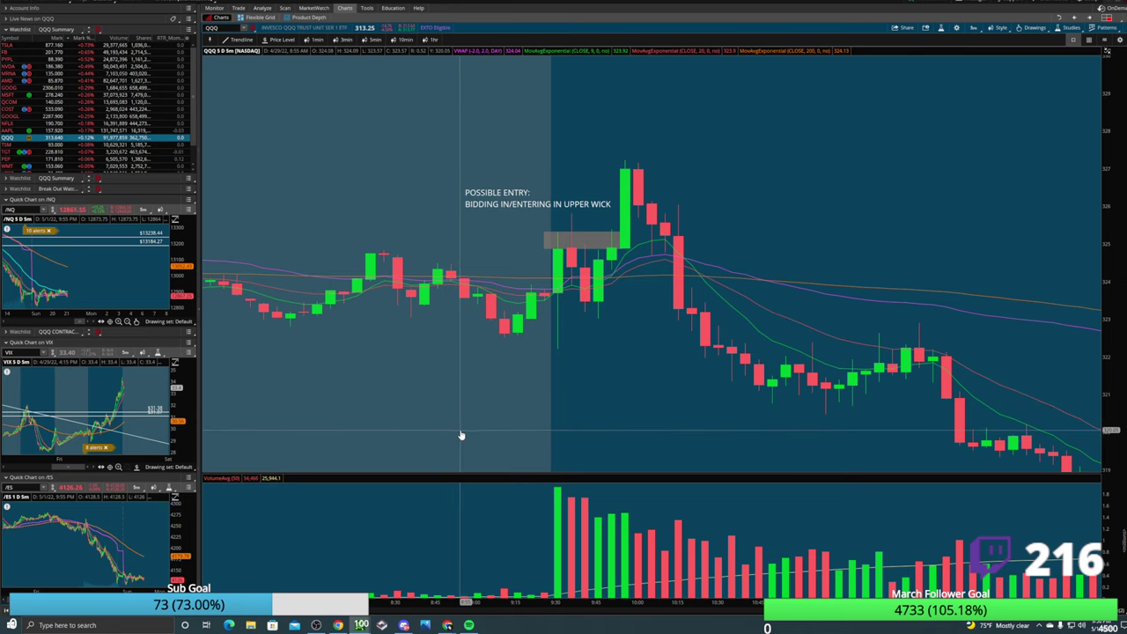
{"action": "middle_click", "coordinate": [568, 377]}
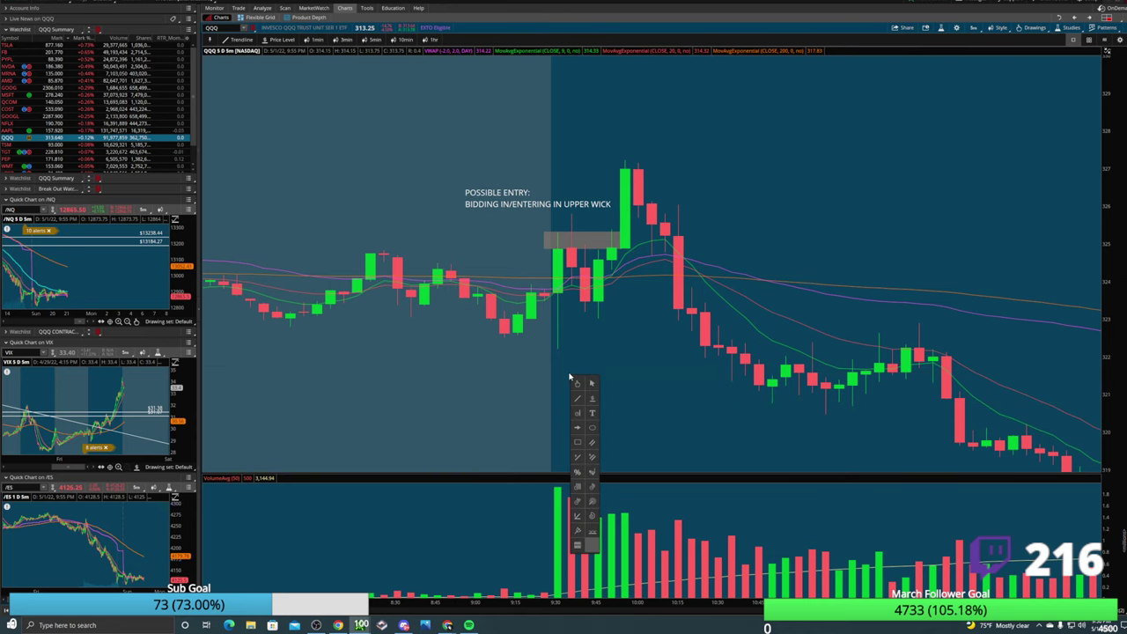
{"action": "middle_click", "coordinate": [651, 404]}
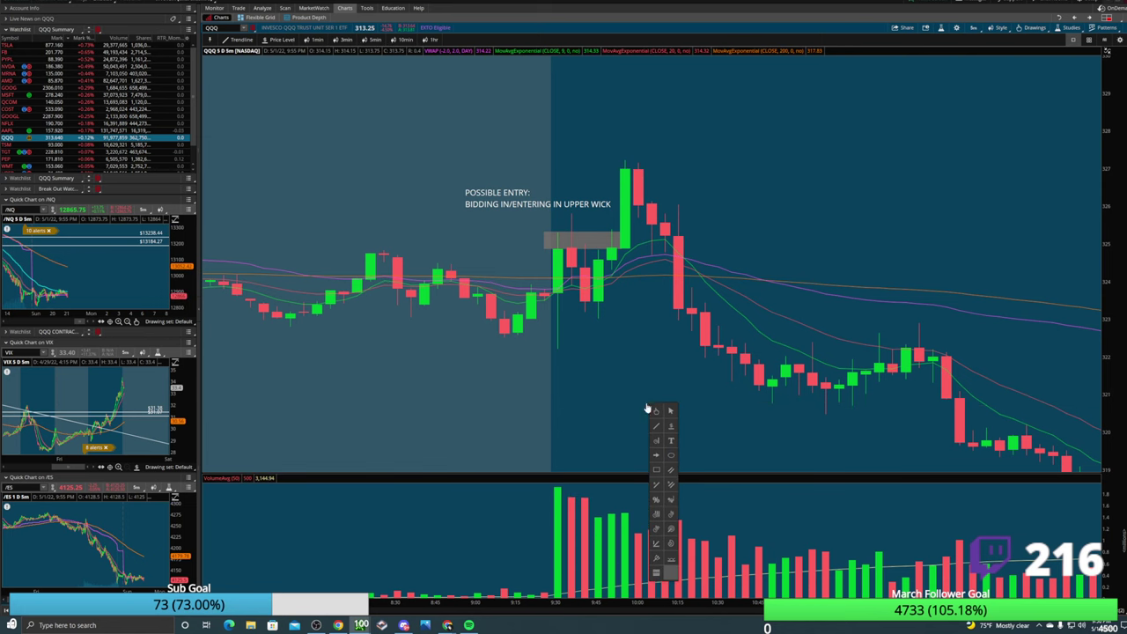
{"action": "middle_click", "coordinate": [351, 198]}
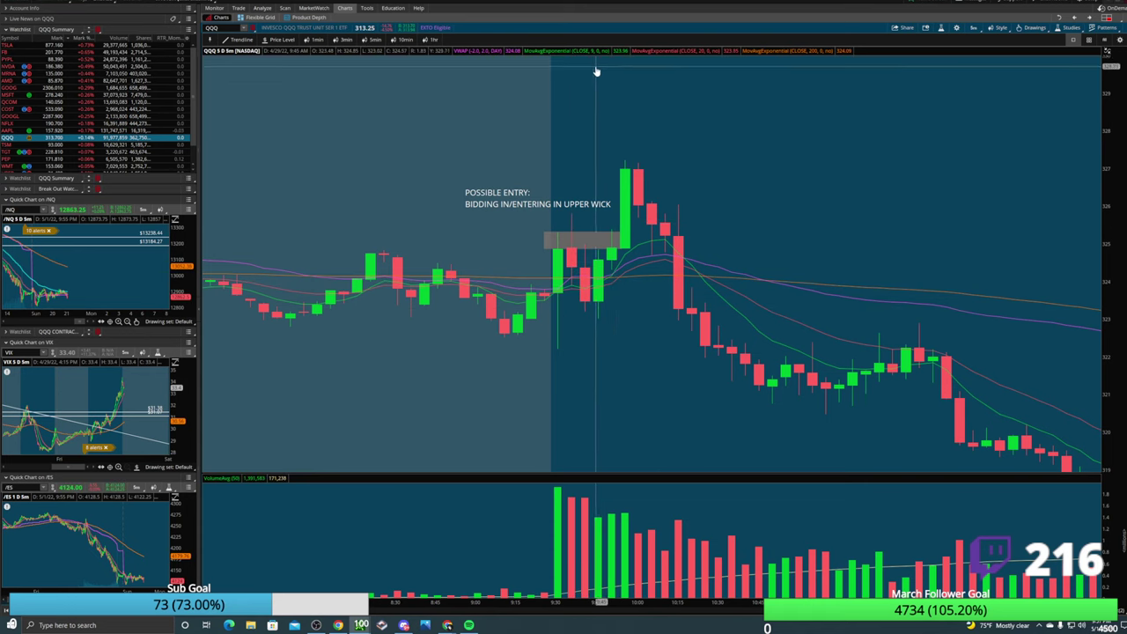
Shade the tops of the 9:55 and 10:00 candles with an ellipse and place a left-pointing arrow beside the 10:05 candle's top.
{"action": "middle_click", "coordinate": [636, 119]}
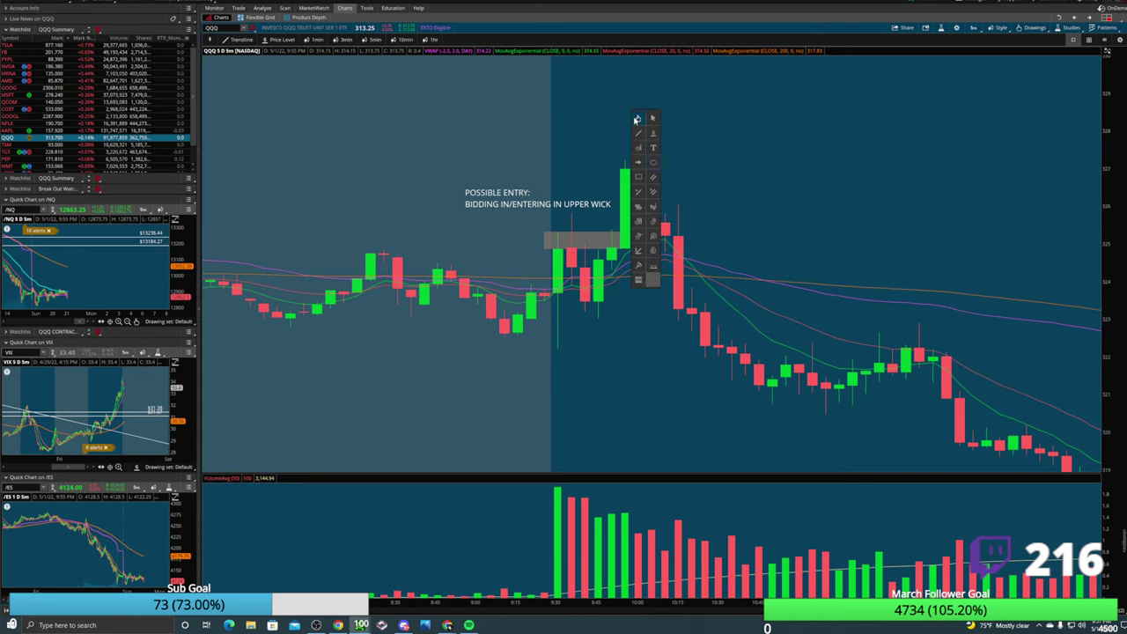
{"action": "left_click", "coordinate": [652, 173]}
{"action": "left_click_drag", "start_coordinate": [614, 160], "coordinate": [664, 168]}
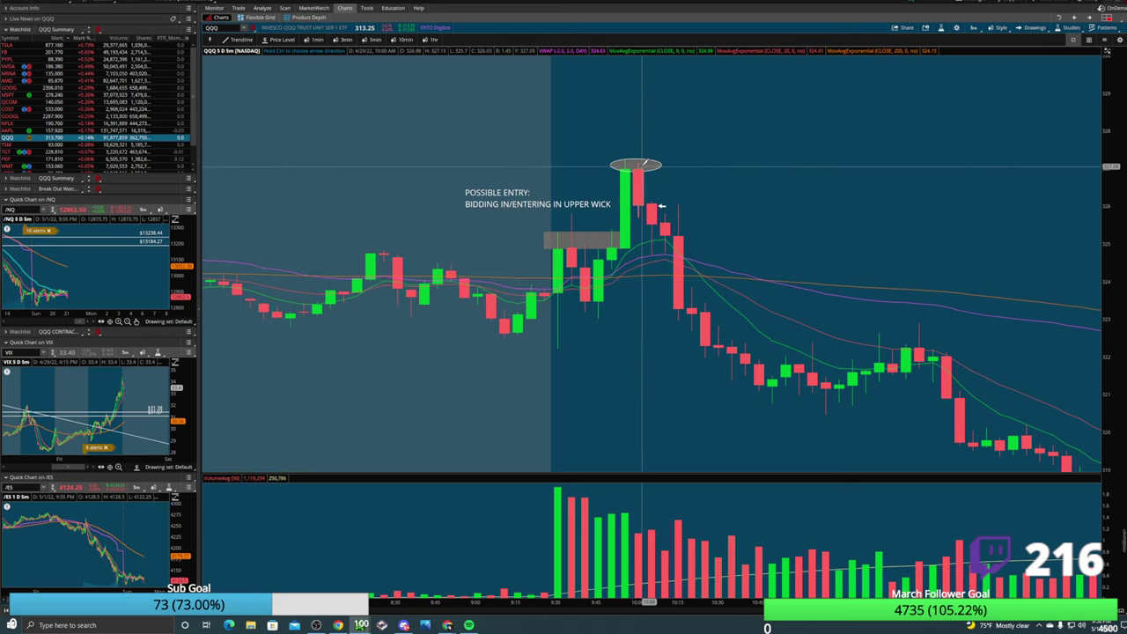
{"action": "left_click_drag", "start_coordinate": [647, 181], "coordinate": [661, 197]}
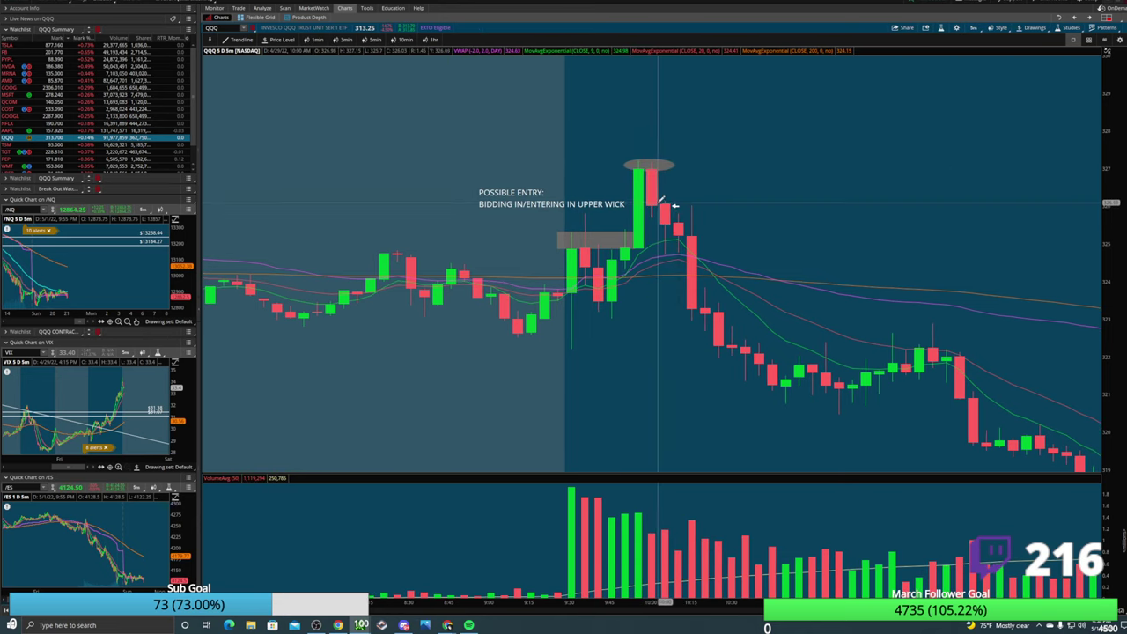
Add a price level at 326.14 from the 10:05 candle's top and colour it red.
{"action": "left_click", "coordinate": [660, 201]}
{"action": "right_click", "coordinate": [659, 202]}
{"action": "left_click", "coordinate": [686, 210]}
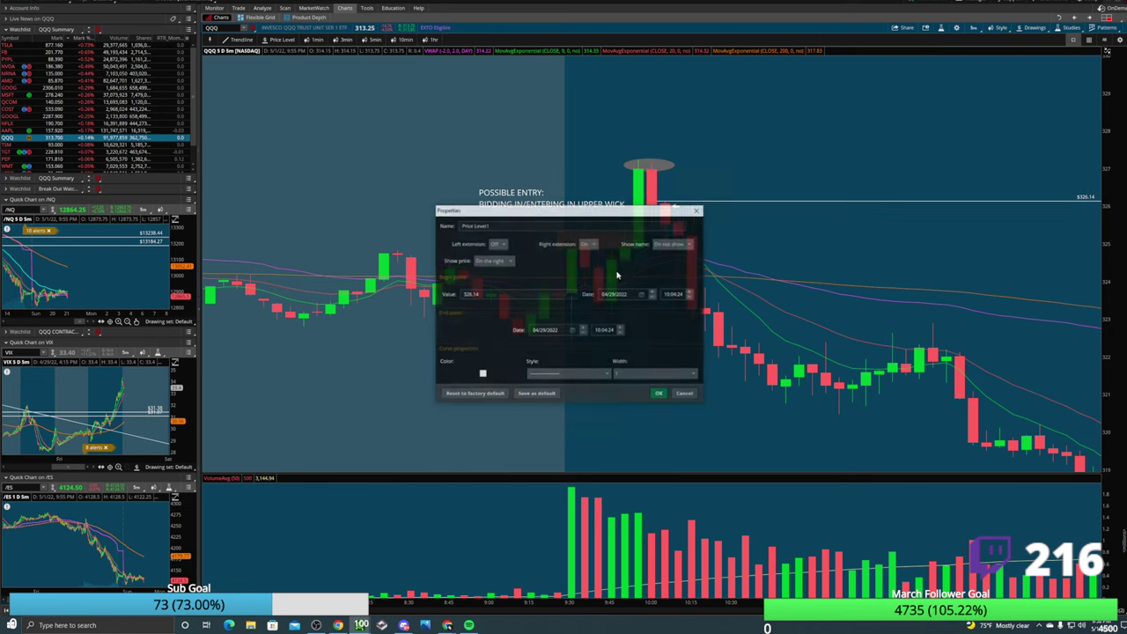
{"action": "left_click", "coordinate": [481, 374]}
{"action": "left_click", "coordinate": [477, 397]}
{"action": "left_click", "coordinate": [659, 393]}
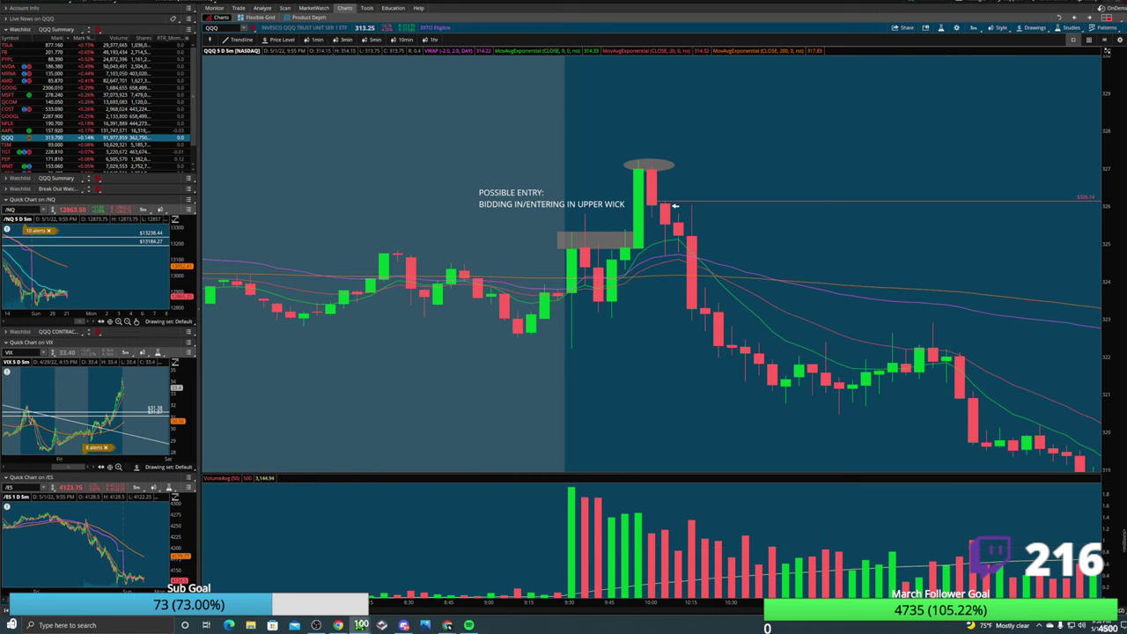
Add price levels at 324.7 below the pullback candles, 322.21 at the 9:30 candle's low and 320.48 at the mid-morning lows.
{"action": "left_click", "coordinate": [1111, 607]}
{"action": "left_click", "coordinate": [1069, 538]}
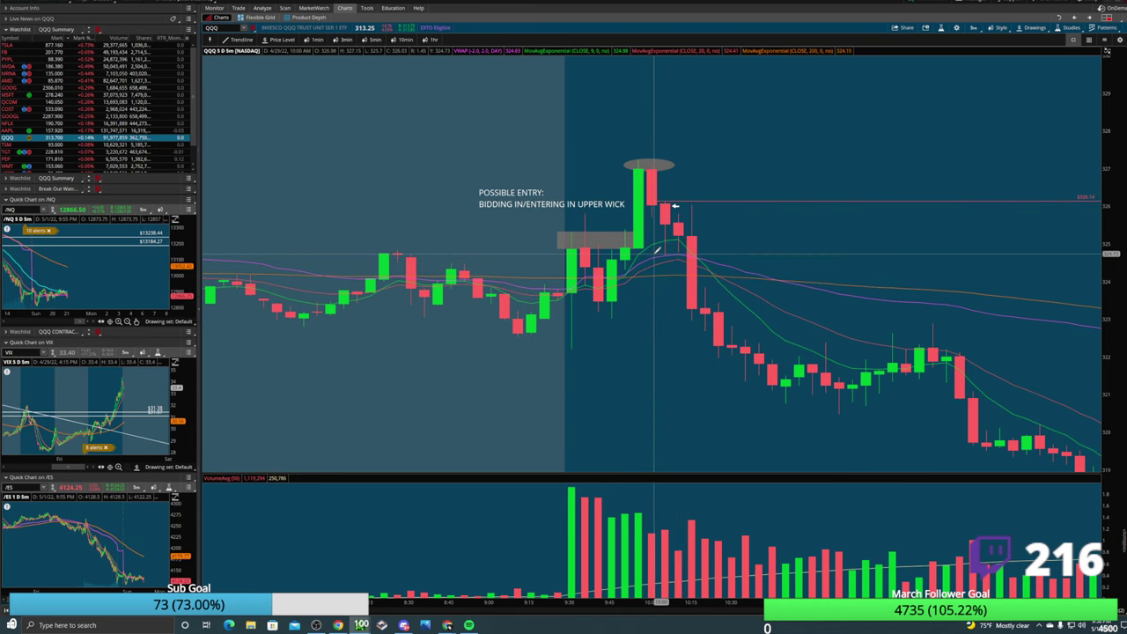
{"action": "left_click", "coordinate": [656, 254]}
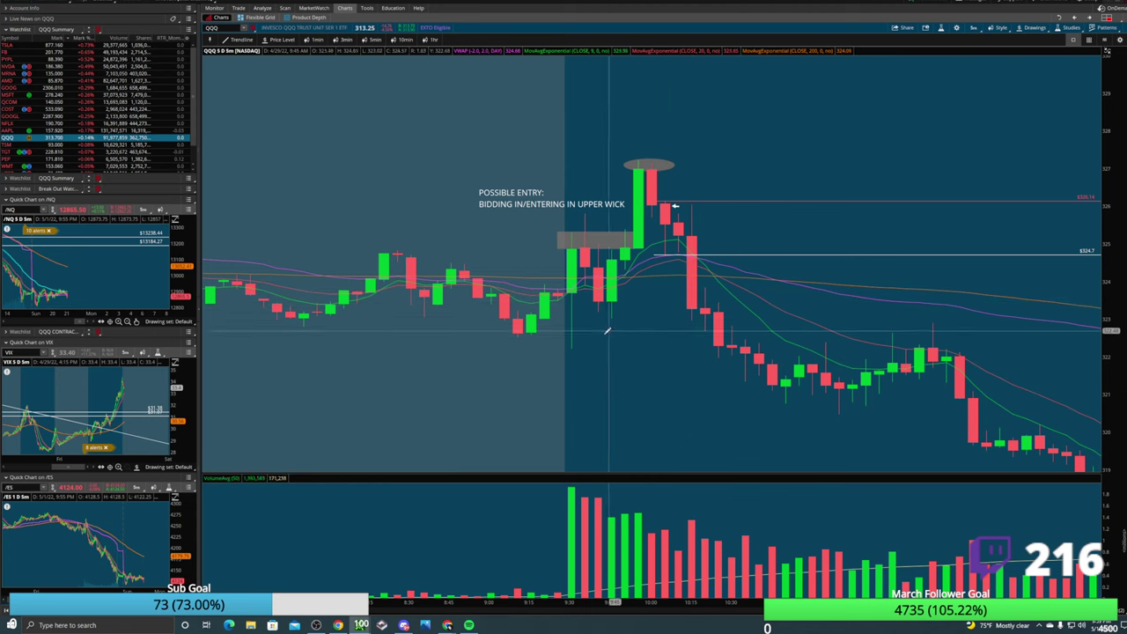
{"action": "left_click_drag", "start_coordinate": [567, 332], "coordinate": [567, 348]}
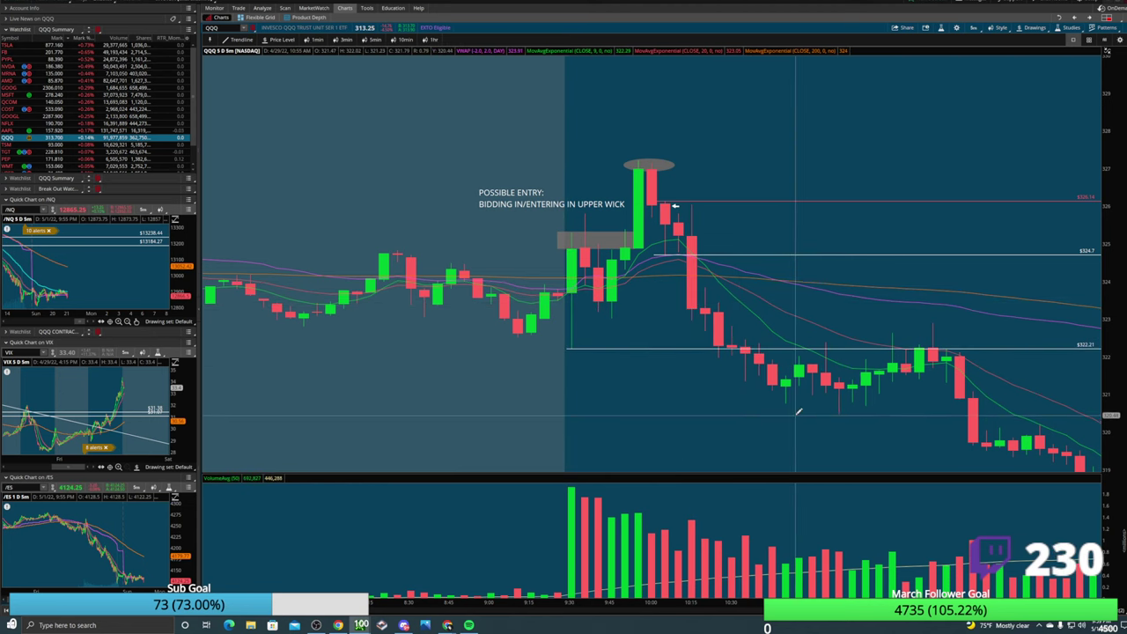
{"action": "left_click", "coordinate": [797, 411]}
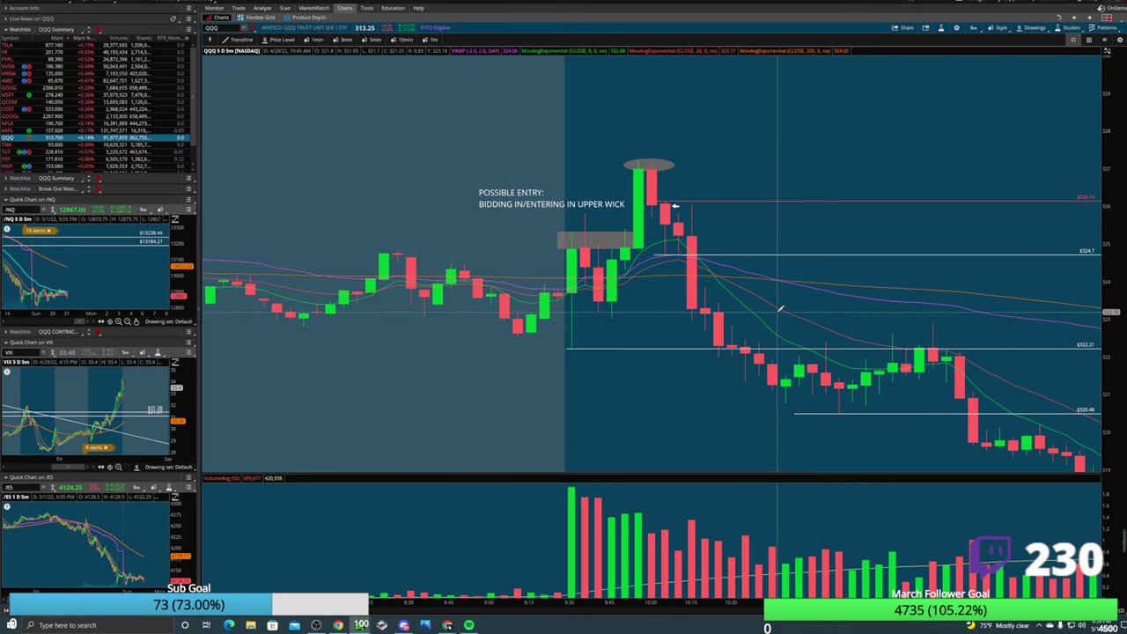
Start a text note right of the peak with "2ND POSSIBLE ENTRY:", a blank line and "TAKING ENTRY ON FOLLOWING 3MIN OR 5MIN CANDLE".
{"action": "scroll", "coordinate": [792, 239], "scroll_direction": "down", "scroll_amount": 5}
{"action": "scroll", "coordinate": [547, 315], "scroll_direction": "up", "scroll_amount": 2}
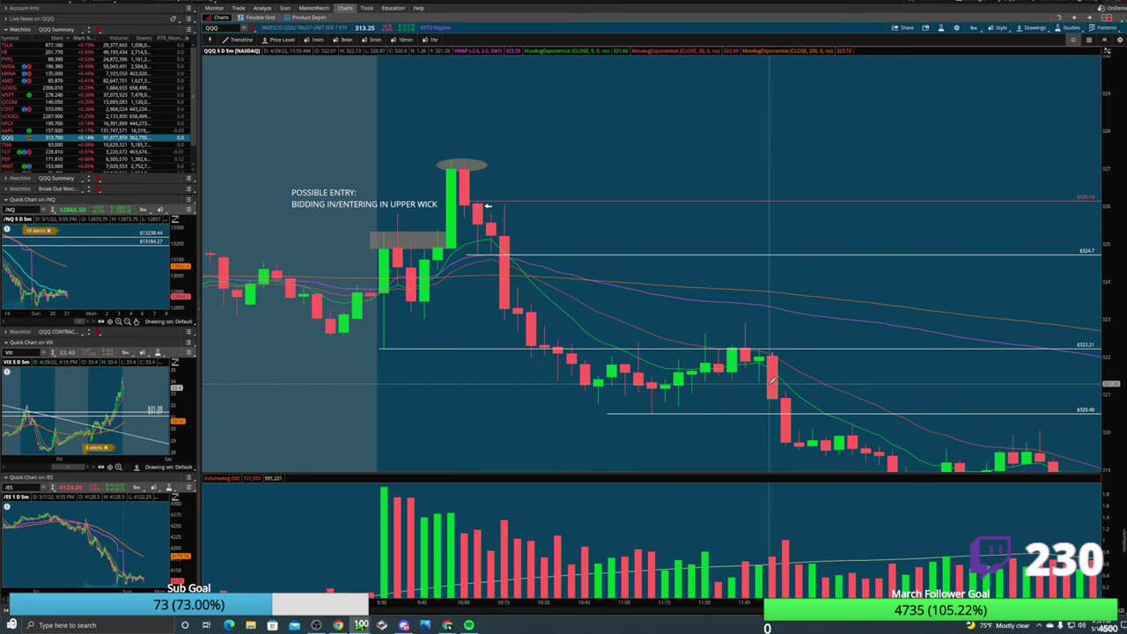
{"action": "middle_click", "coordinate": [509, 192]}
{"action": "left_click", "coordinate": [529, 231]}
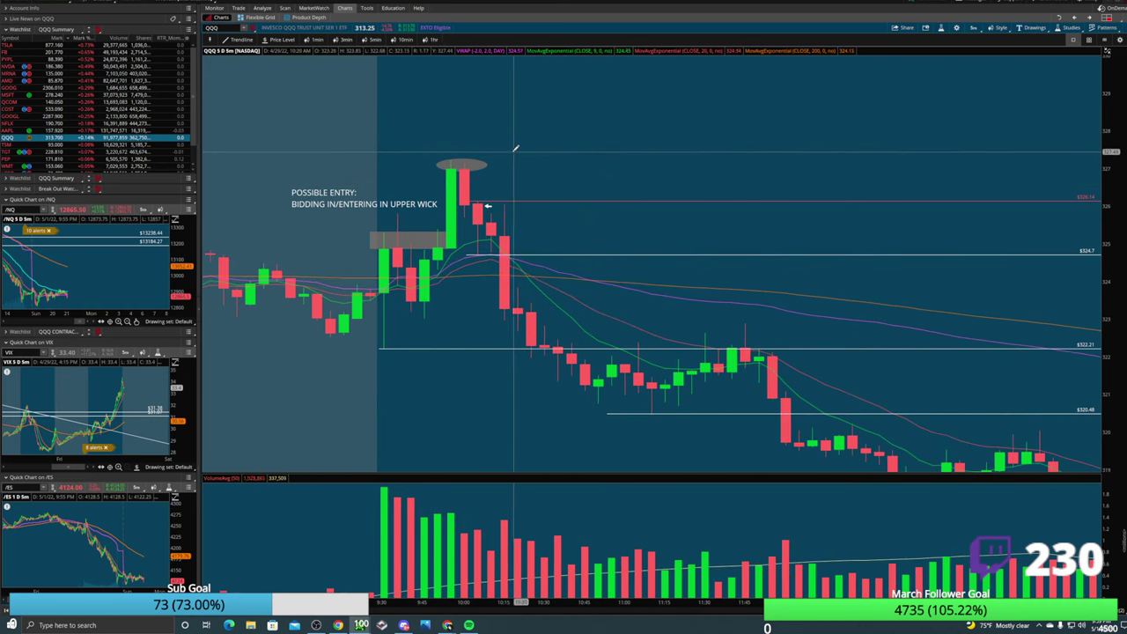
{"action": "left_click", "coordinate": [505, 158]}
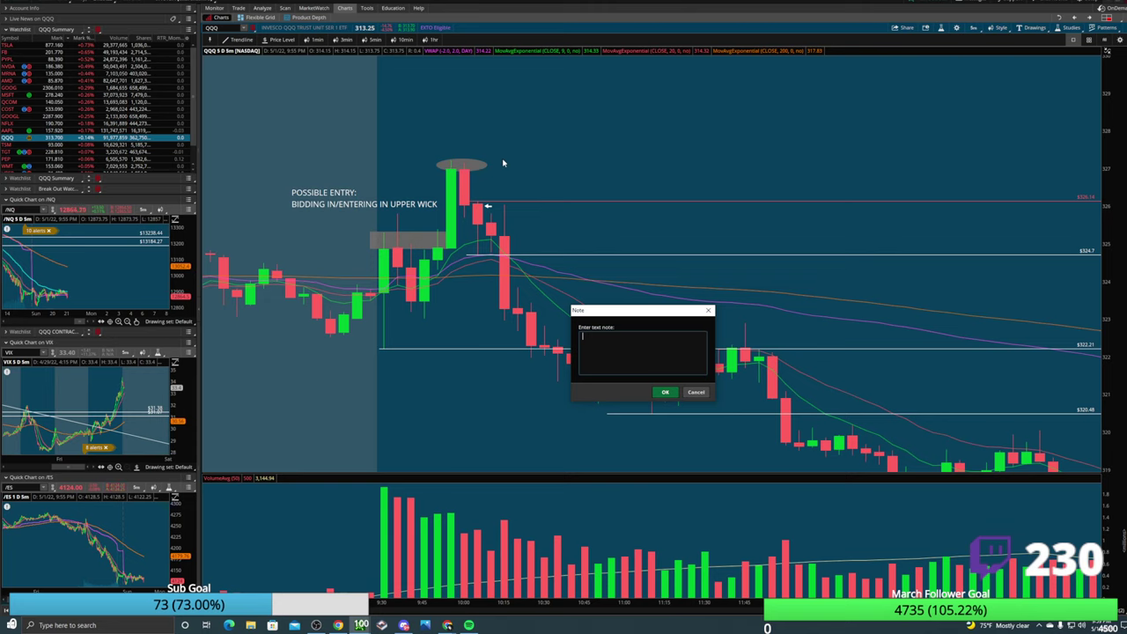
{"action": "type", "text": "2RD POSSIBLE ENTRY:"}
{"action": "key", "text": "Return"}
{"action": "key", "text": "Return"}
{"action": "type", "text": "TAKING ENTRY"}
{"action": "type", "text": " ON FOLLOWING "}
{"action": "type", "text": "3MIN CA"}
{"action": "type", "text": " 5MIN CANDLE"}
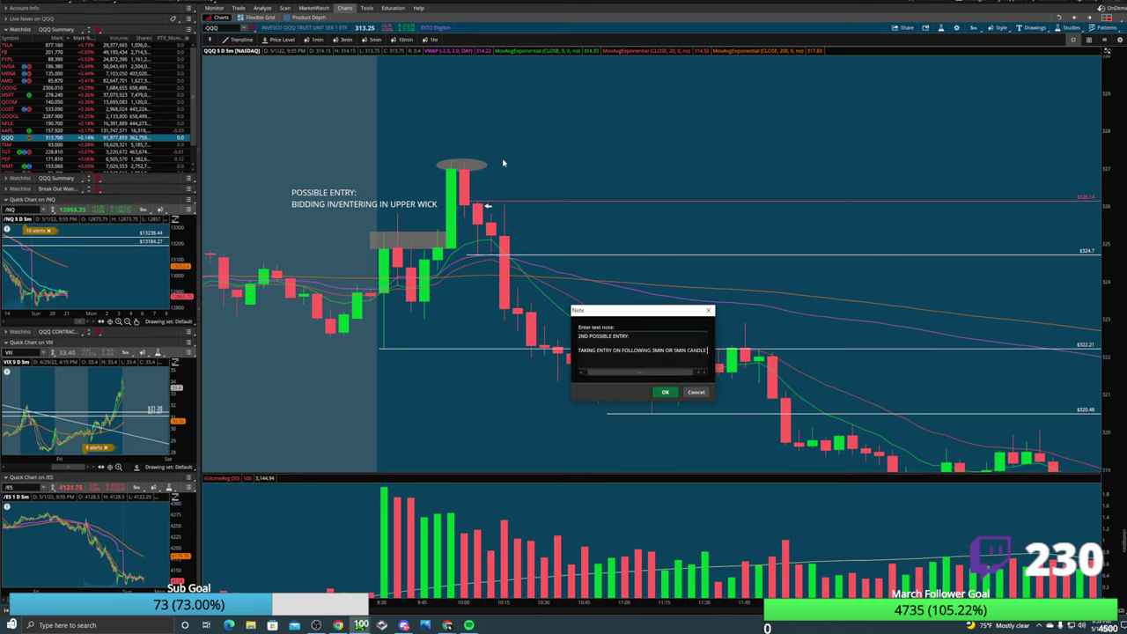
Finish the note with "USING THE HIGH OF THAT CANDLE AS YOUR RISK(STOP LOSS)" and move it down beside the arrow at the red level.
{"action": "key", "text": "Return"}
{"action": "type", "text": "USING THE HIGH"}
{"action": "type", "text": " OF THAT CANDLE AS"}
{"action": "type", "text": " YOUR"}
{"action": "type", "text": " RISK"}
{"action": "type", "text": "("}
{"action": "type", "text": "STOP LOSS)"}
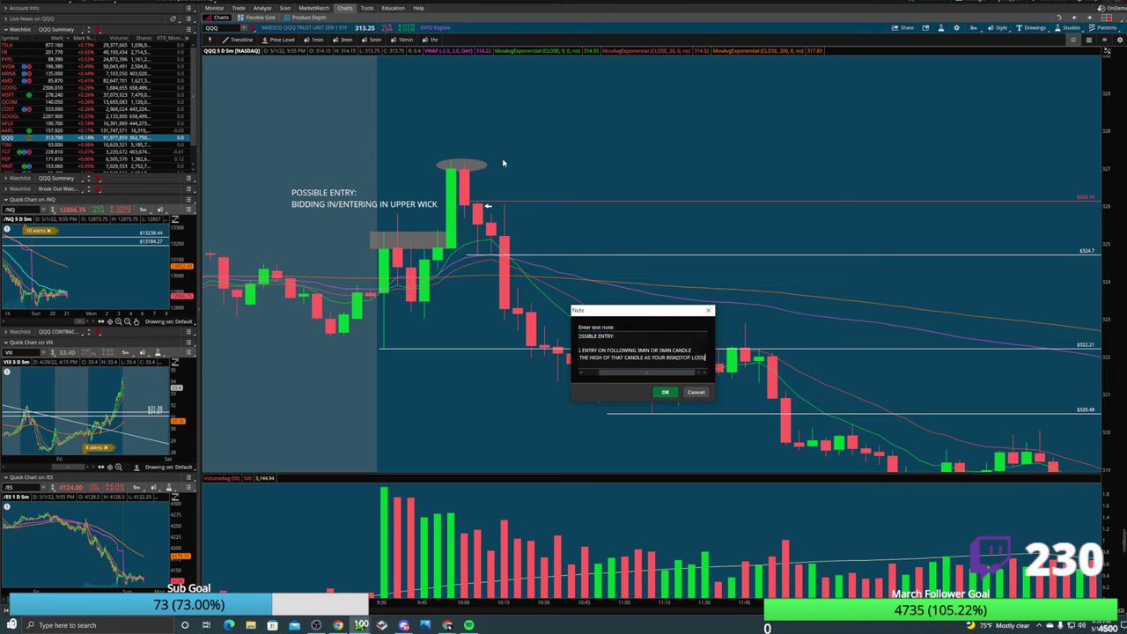
{"action": "left_click", "coordinate": [665, 392]}
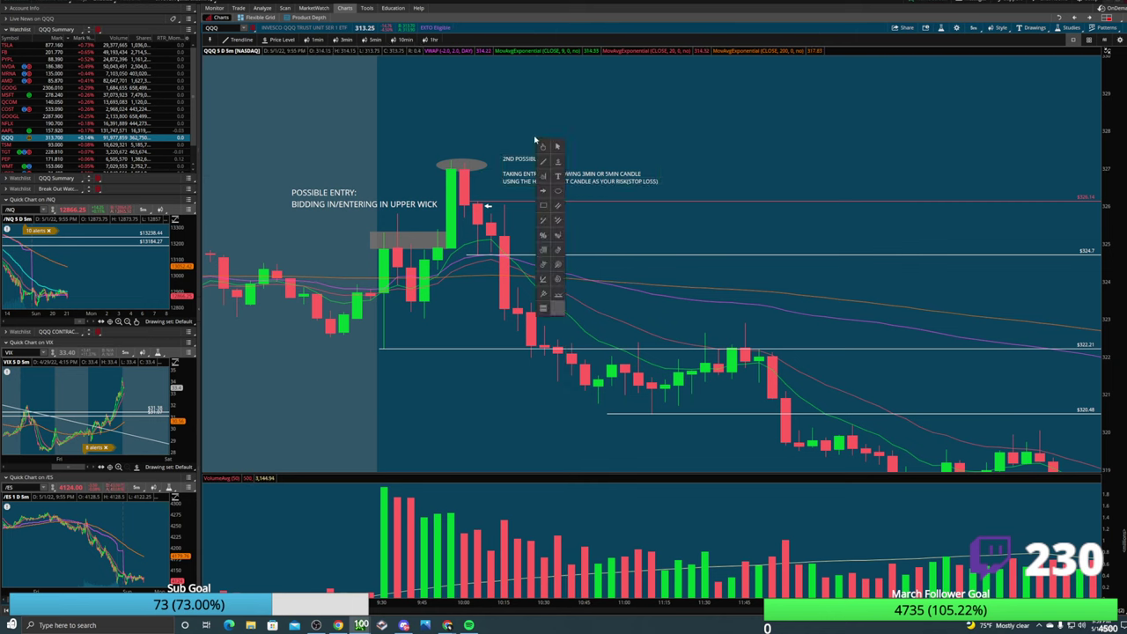
{"action": "left_click_drag", "start_coordinate": [541, 164], "coordinate": [547, 196]}
Place an arrow by the 9:30 candle's upper wick, point it right and move it into the shaded rectangle.
{"action": "right_click", "coordinate": [345, 211]}
{"action": "left_click", "coordinate": [384, 217]}
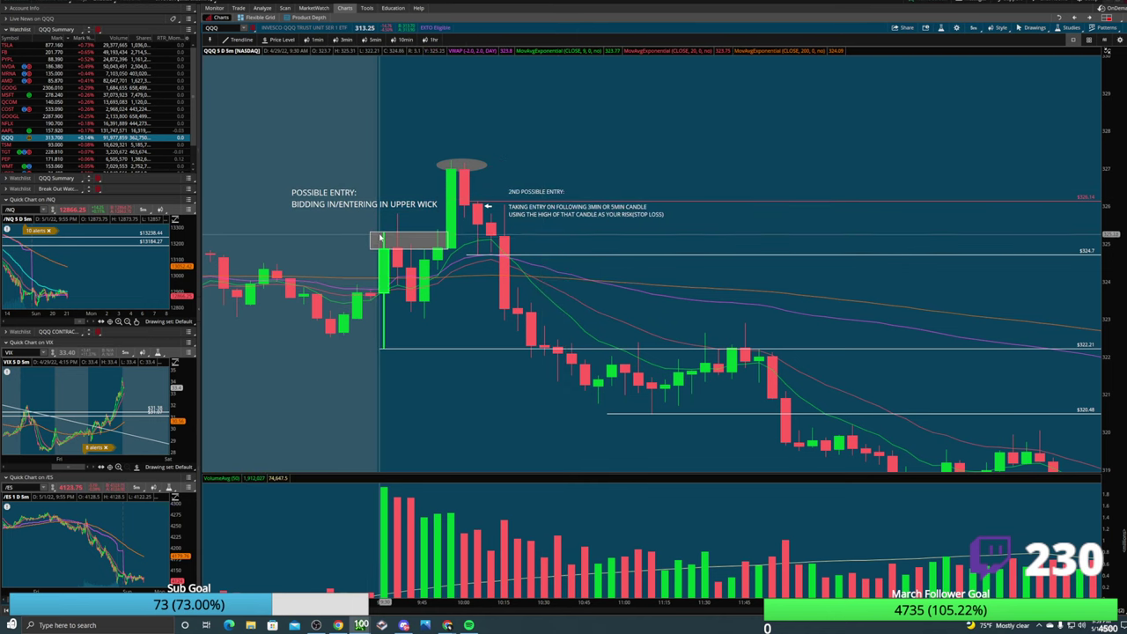
{"action": "right_click", "coordinate": [384, 216]}
{"action": "left_click", "coordinate": [400, 273]}
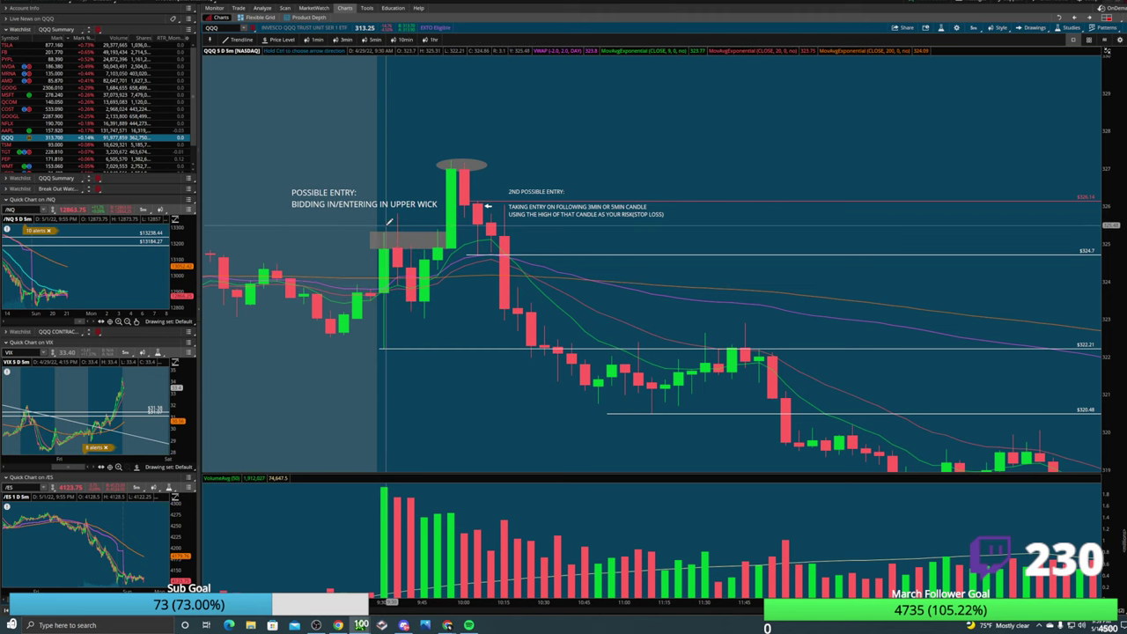
{"action": "right_click", "coordinate": [394, 222]}
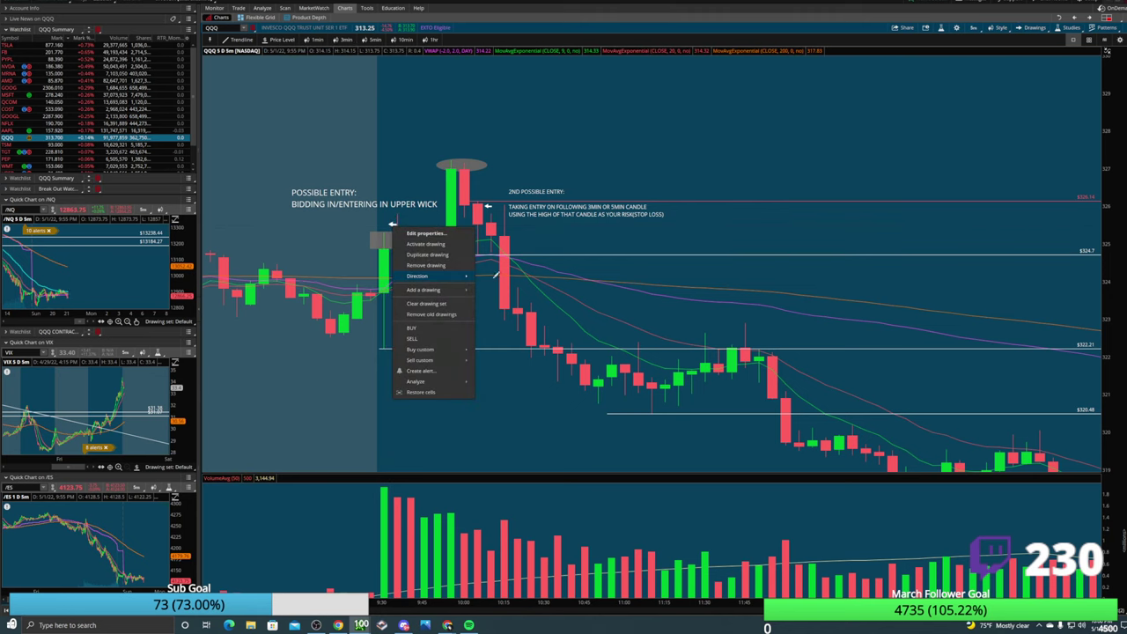
{"action": "mouse_move", "coordinate": [457, 274]}
{"action": "left_click", "coordinate": [493, 293]}
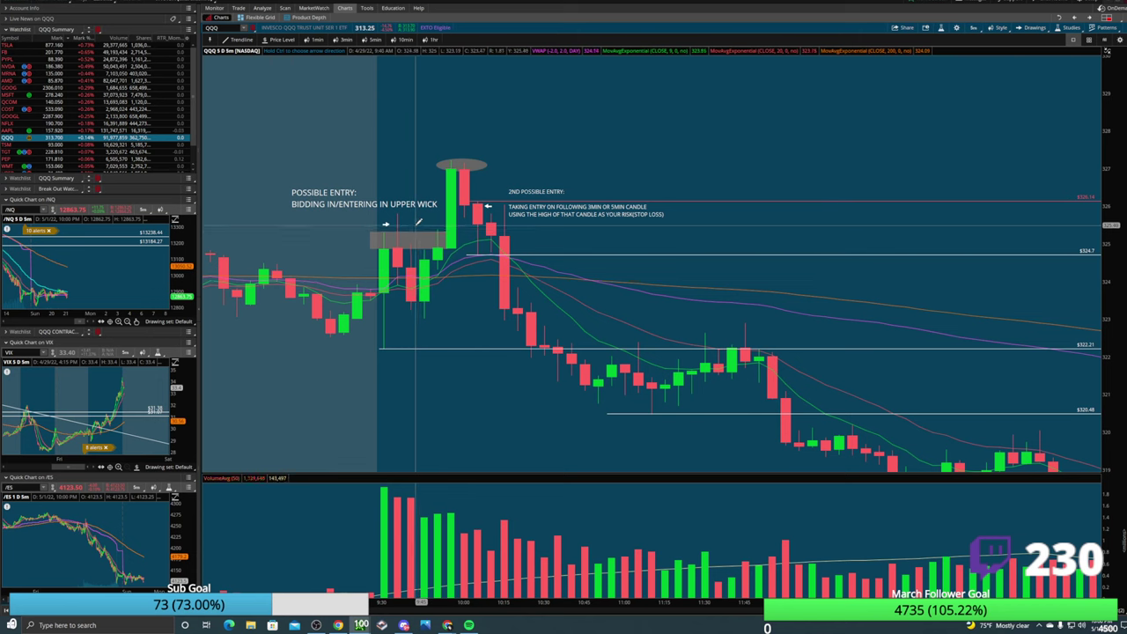
{"action": "left_click_drag", "start_coordinate": [386, 223], "coordinate": [388, 236]}
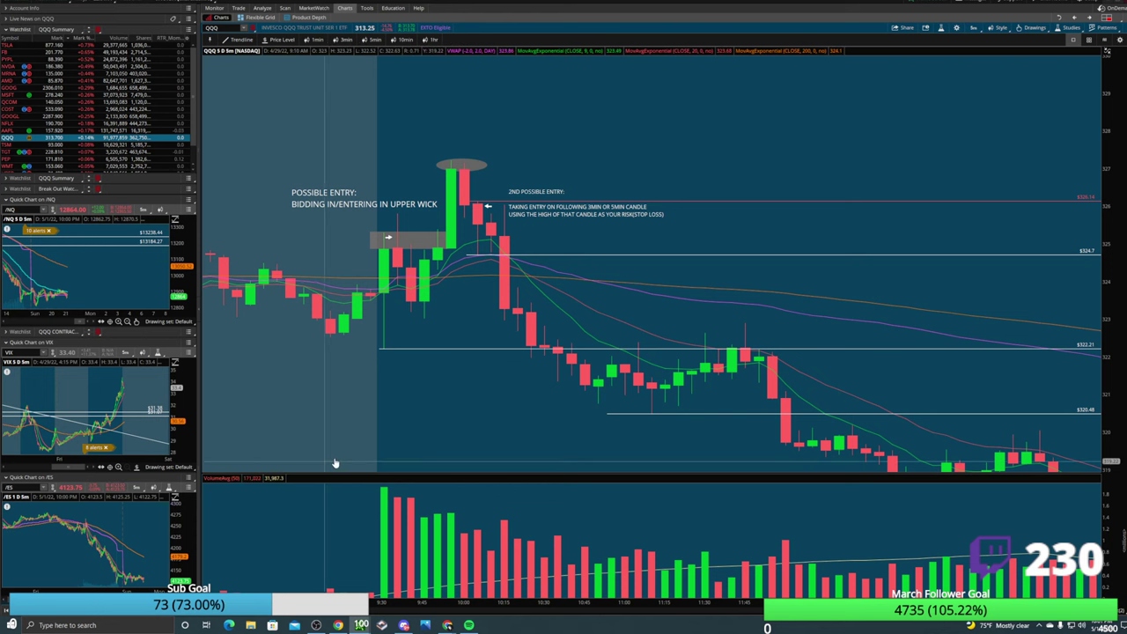
Clear the whole drawing set from the QQQ chart.
{"action": "right_click", "coordinate": [608, 316]}
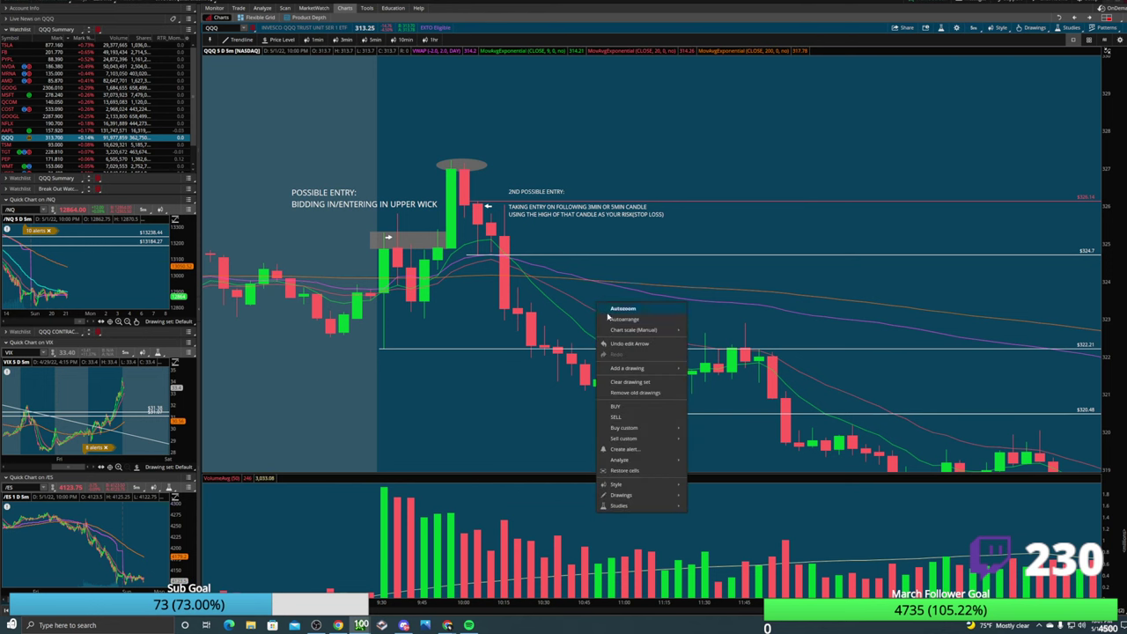
{"action": "left_click", "coordinate": [628, 382]}
{"action": "key", "text": "Return"}
Place a price level at 322.23 along the tops of the 11:40 and 11:45 candles, extending right.
{"action": "left_click_drag", "start_coordinate": [722, 322], "coordinate": [528, 319]}
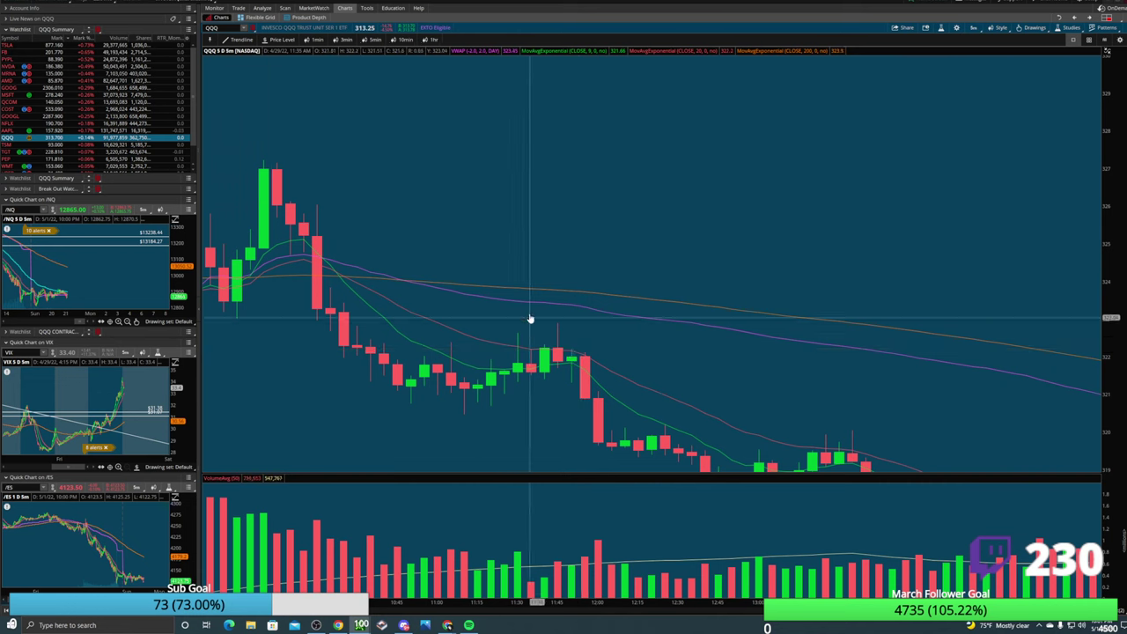
{"action": "middle_click", "coordinate": [539, 354]}
{"action": "left_click", "coordinate": [539, 356]}
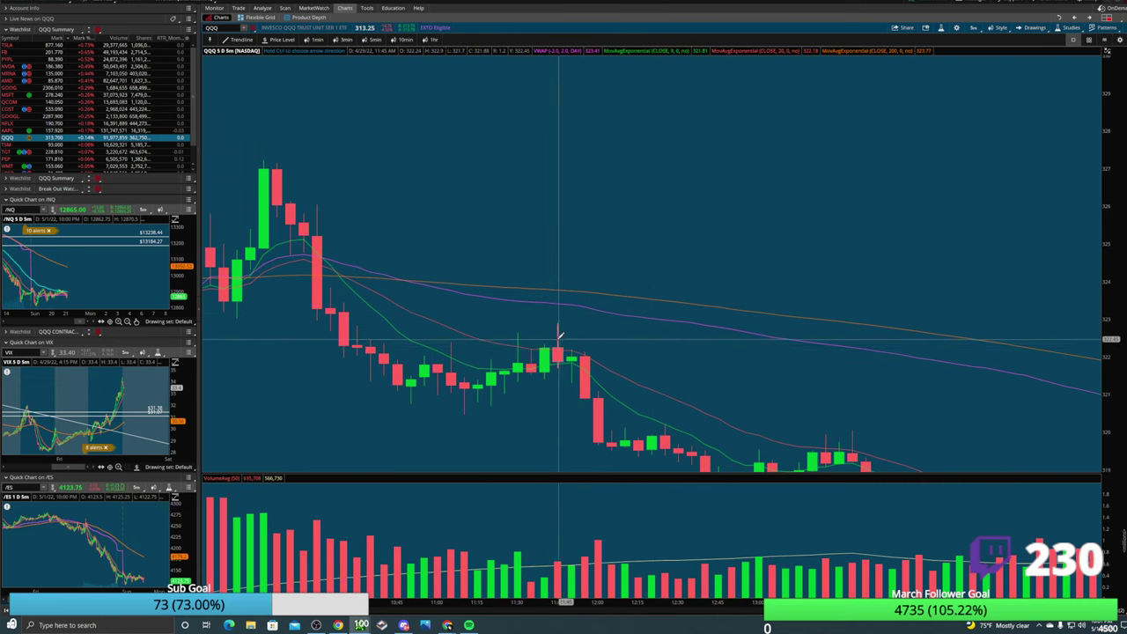
{"action": "middle_click", "coordinate": [566, 361]}
{"action": "left_click", "coordinate": [566, 361]}
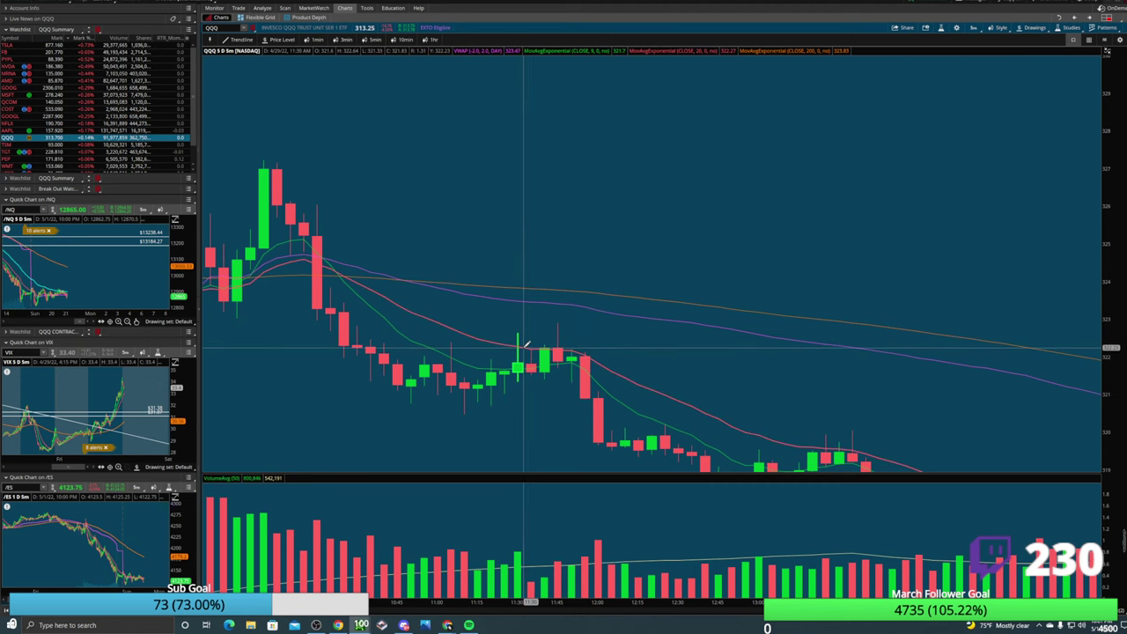
{"action": "left_click", "coordinate": [466, 349]}
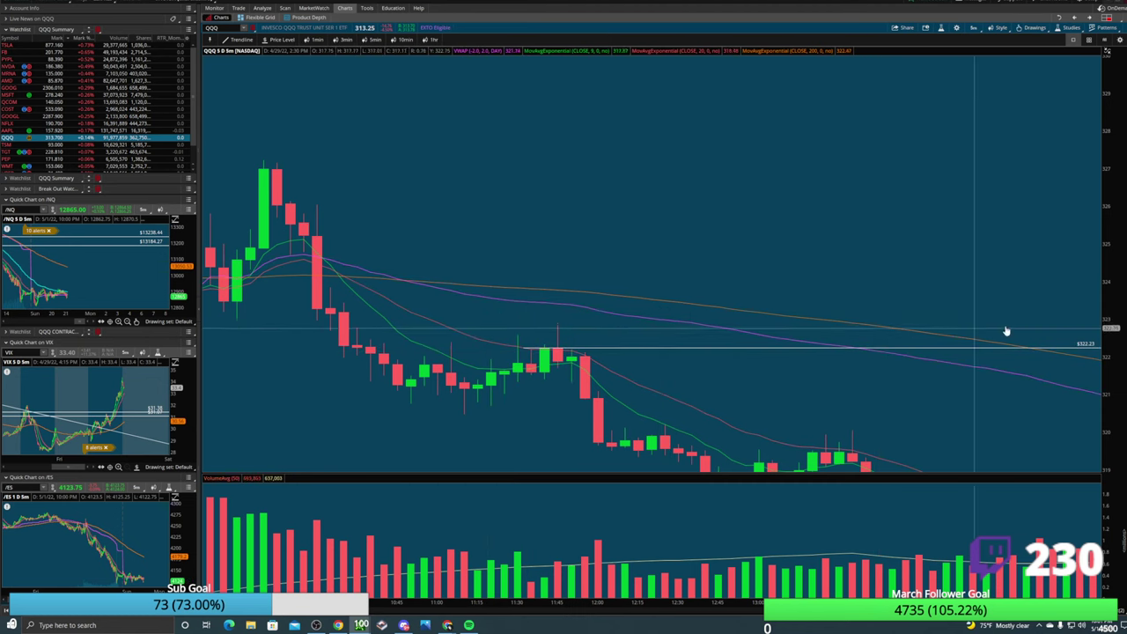
Move the price level down to 322.19 at the 11:50 candle's high and recolor it red.
{"action": "left_click_drag", "start_coordinate": [627, 280], "coordinate": [591, 196]}
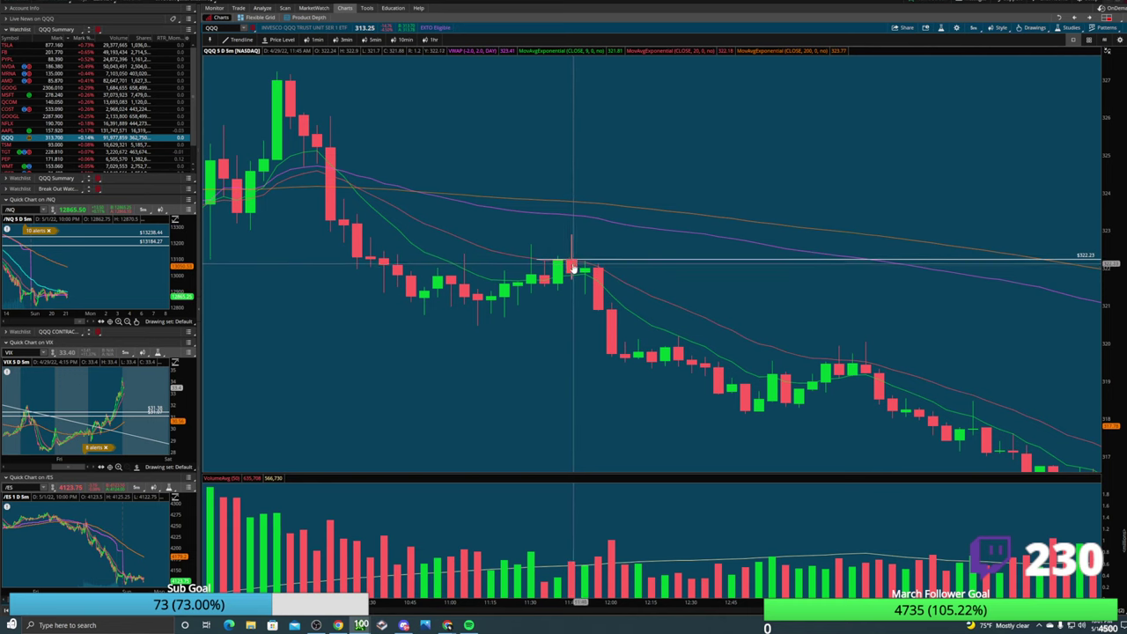
{"action": "middle_click", "coordinate": [583, 264]}
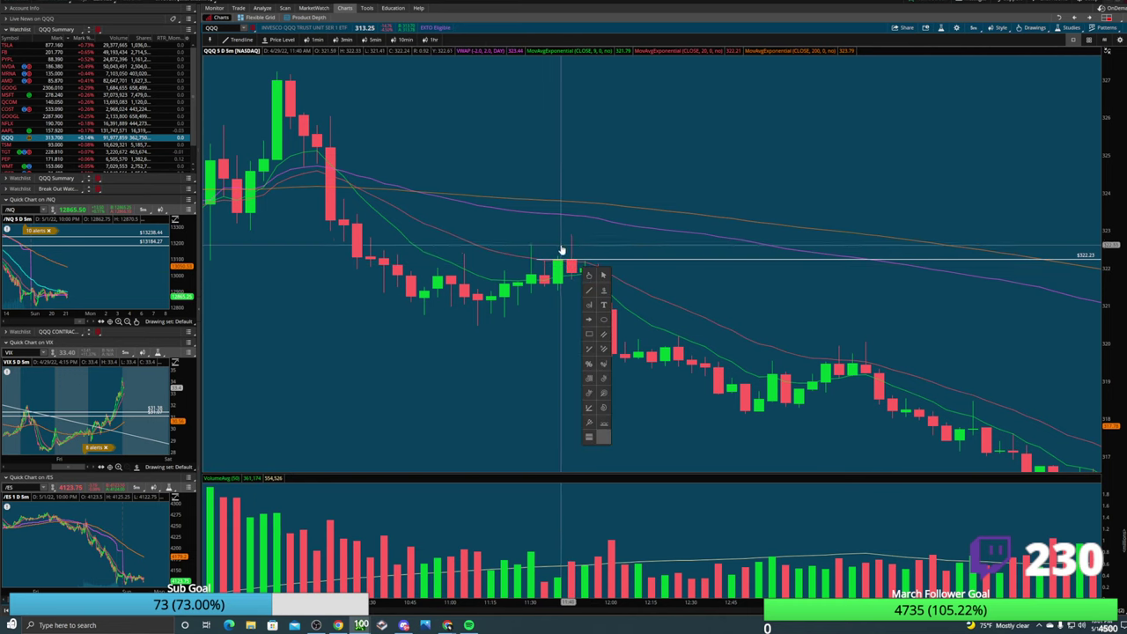
{"action": "left_click", "coordinate": [589, 245]}
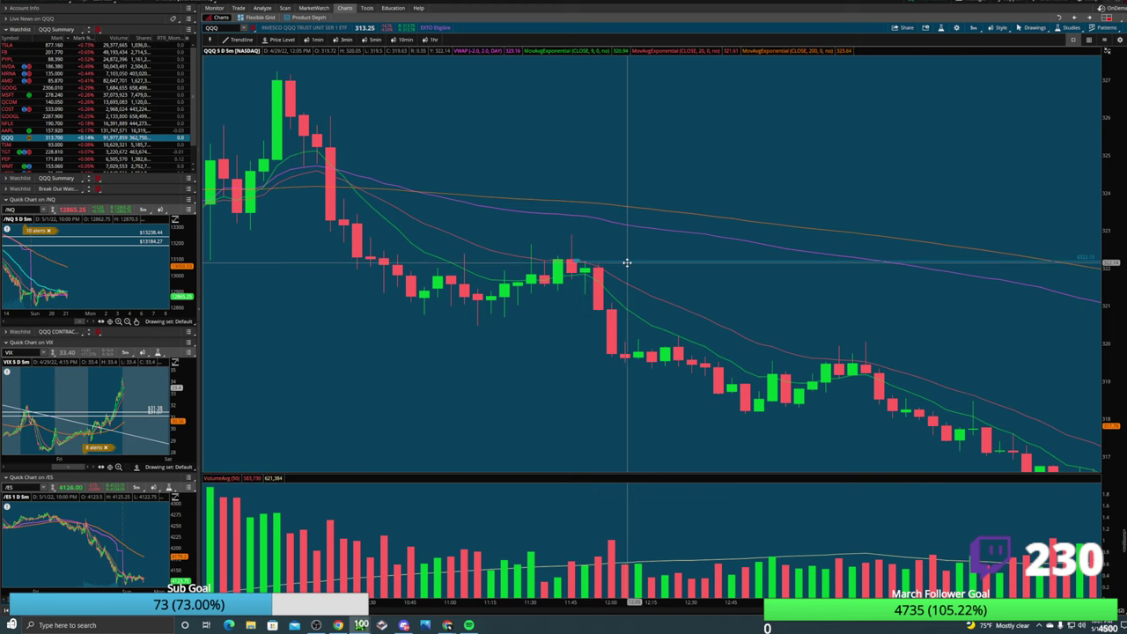
{"action": "right_click", "coordinate": [624, 261]}
{"action": "left_click", "coordinate": [692, 282]}
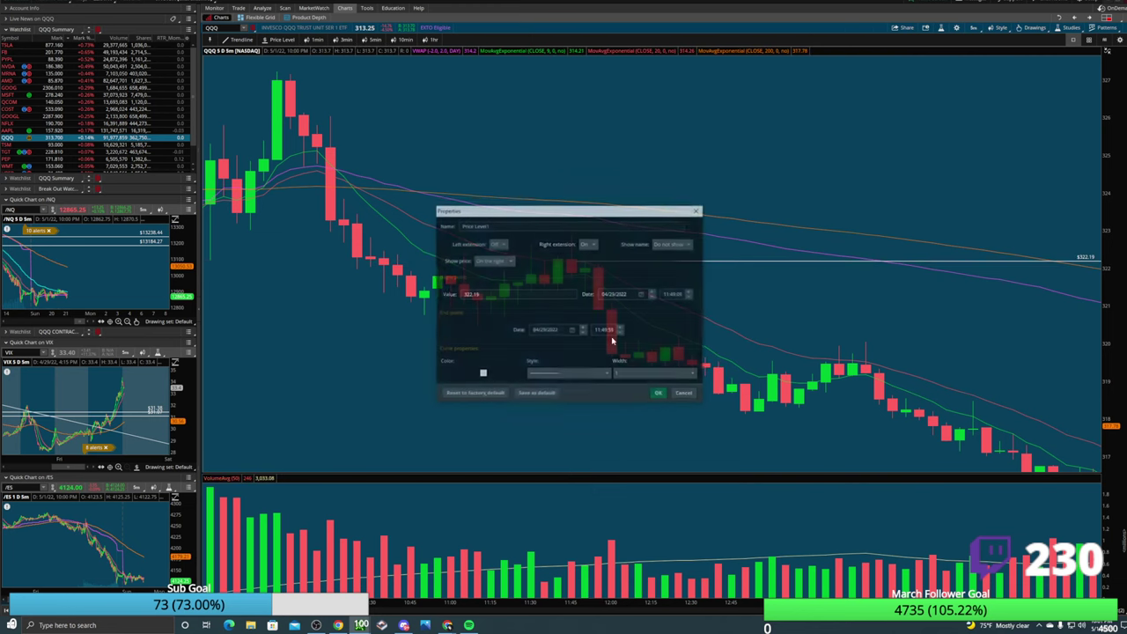
{"action": "left_click", "coordinate": [482, 373]}
{"action": "left_click", "coordinate": [464, 388]}
{"action": "left_click", "coordinate": [659, 394]}
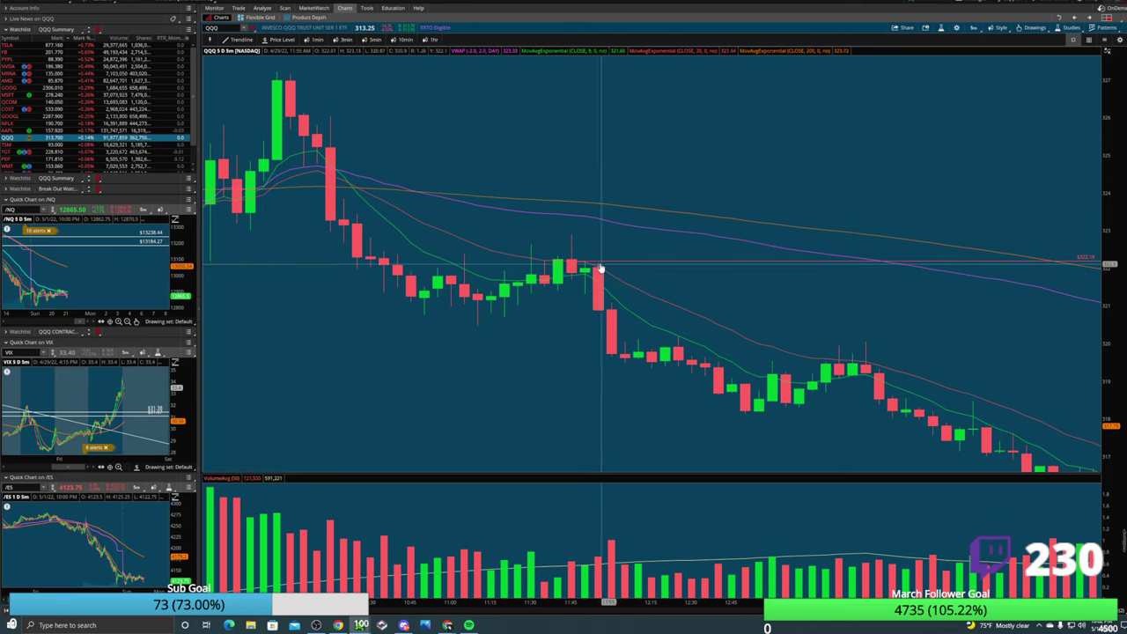
Place a left-pointing arrow at the 11:50 candle's high and a price level at 320.47 along the 11:10 candle's low.
{"action": "left_click", "coordinate": [609, 318]}
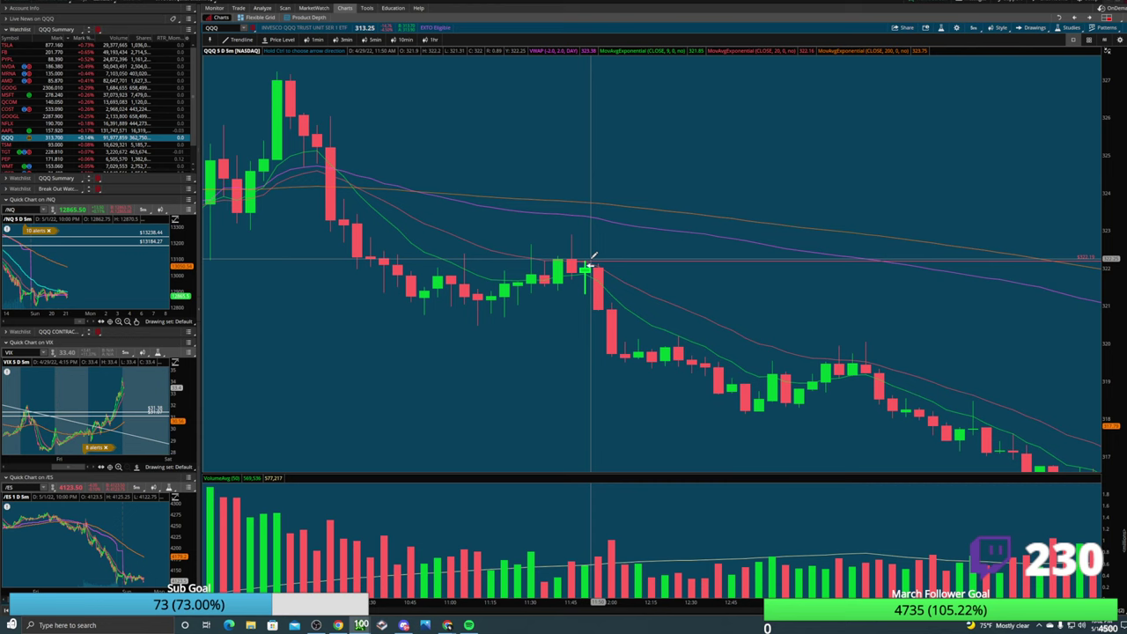
{"action": "left_click", "coordinate": [591, 257]}
{"action": "middle_click", "coordinate": [473, 340]}
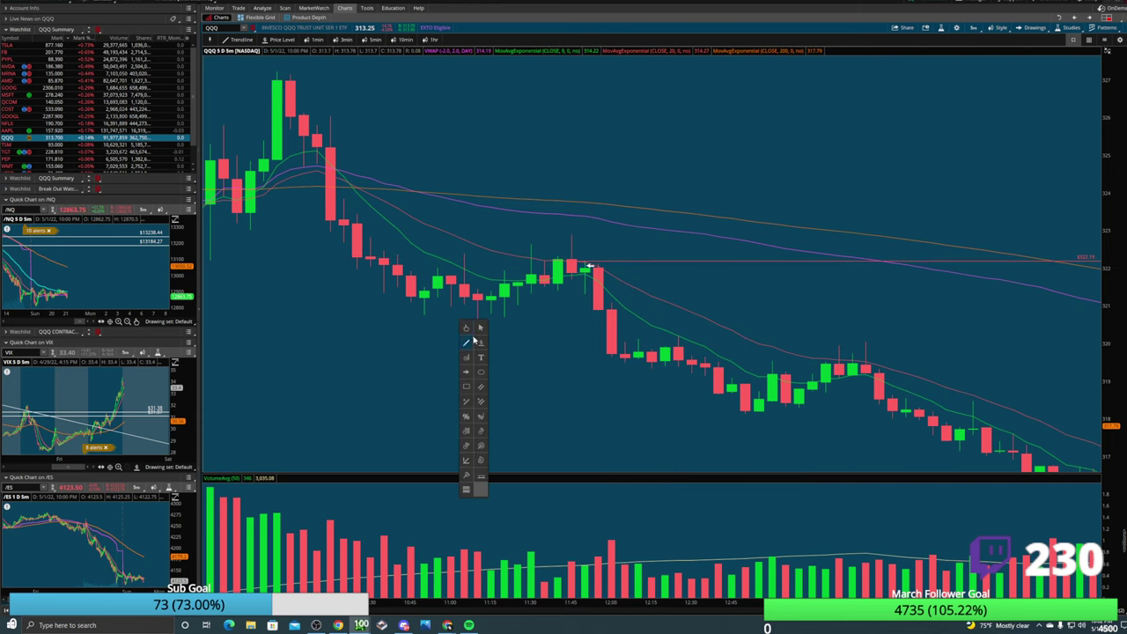
{"action": "left_click", "coordinate": [473, 340]}
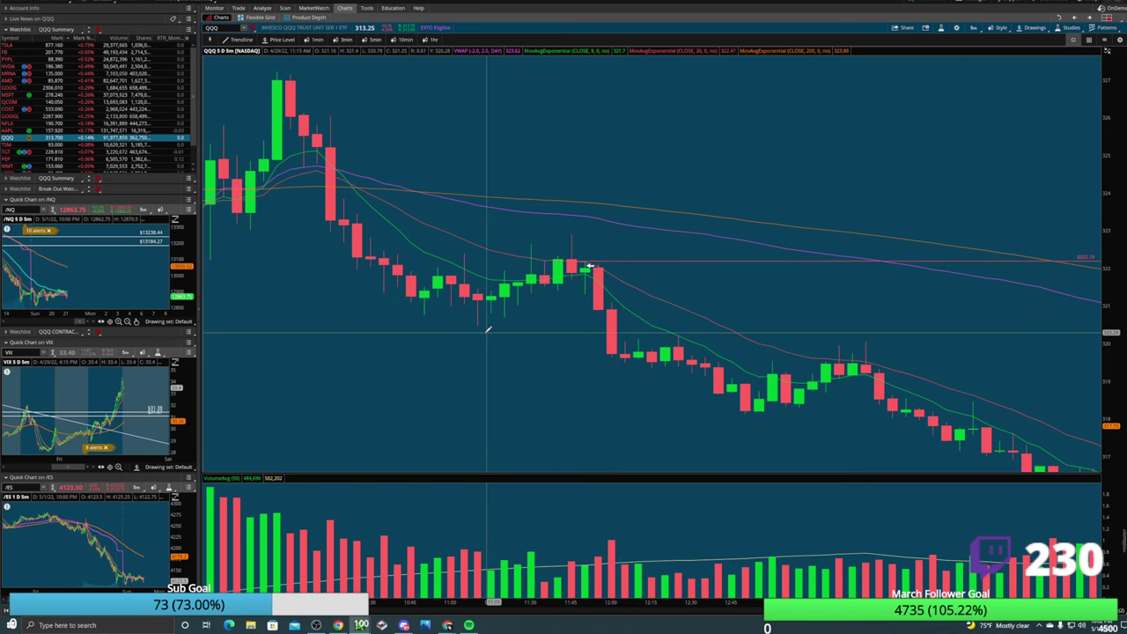
{"action": "left_click", "coordinate": [451, 324]}
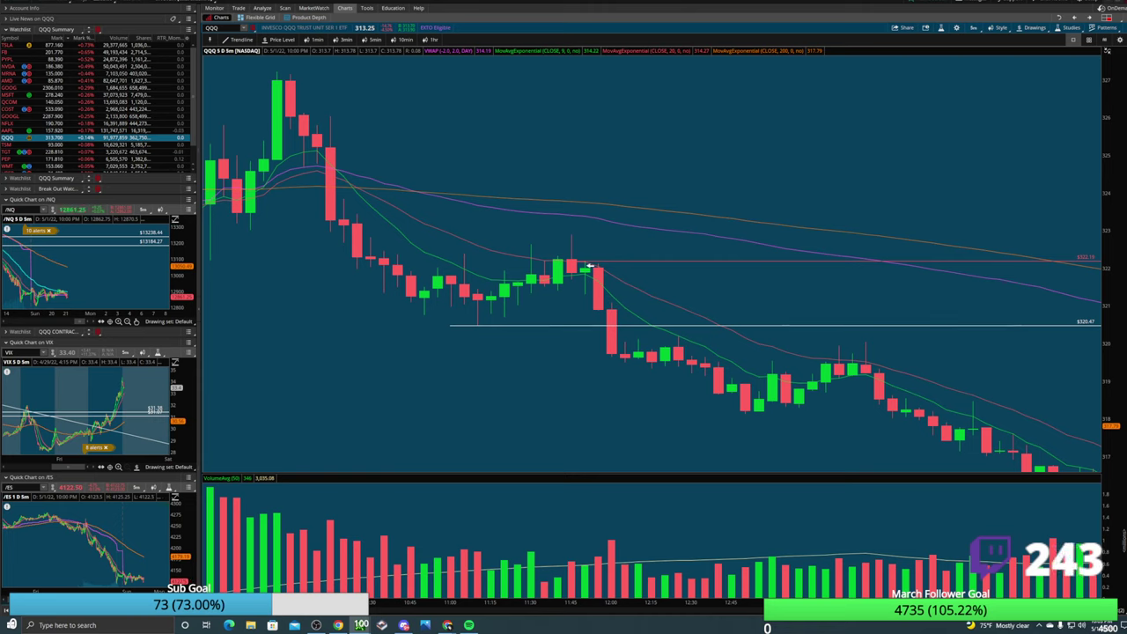
Load NVDA in the main chart and examine its April 29 session.
{"action": "scroll", "coordinate": [424, 227], "scroll_direction": "up", "scroll_amount": 5}
{"action": "scroll", "coordinate": [425, 227], "scroll_direction": "down", "scroll_amount": 2}
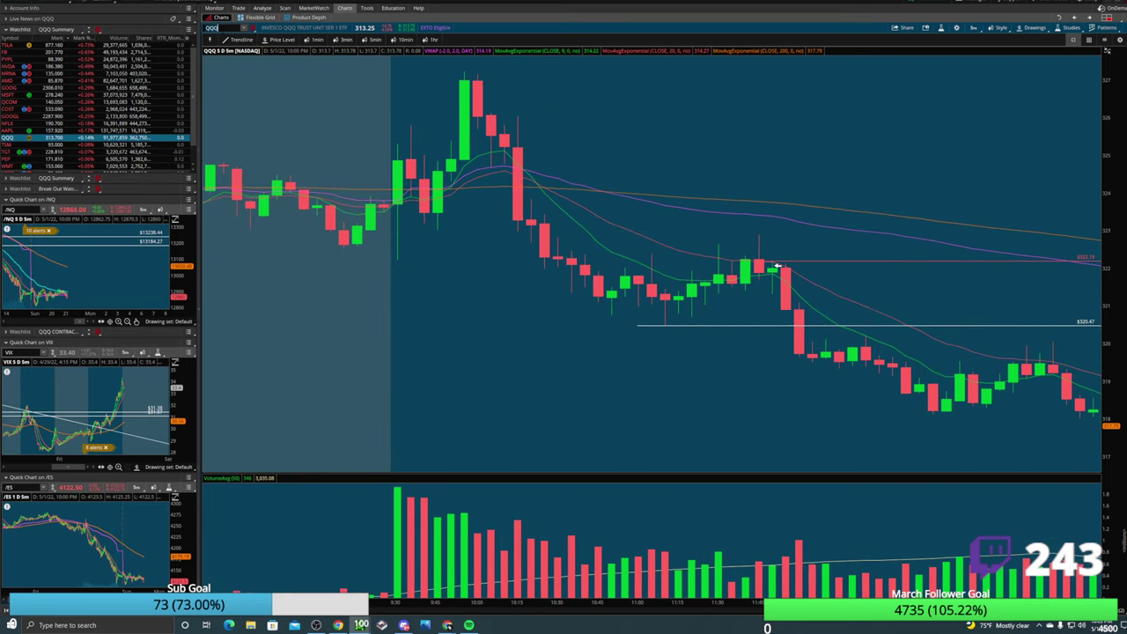
{"action": "type", "text": "NVDA"}
{"action": "key", "text": "Return"}
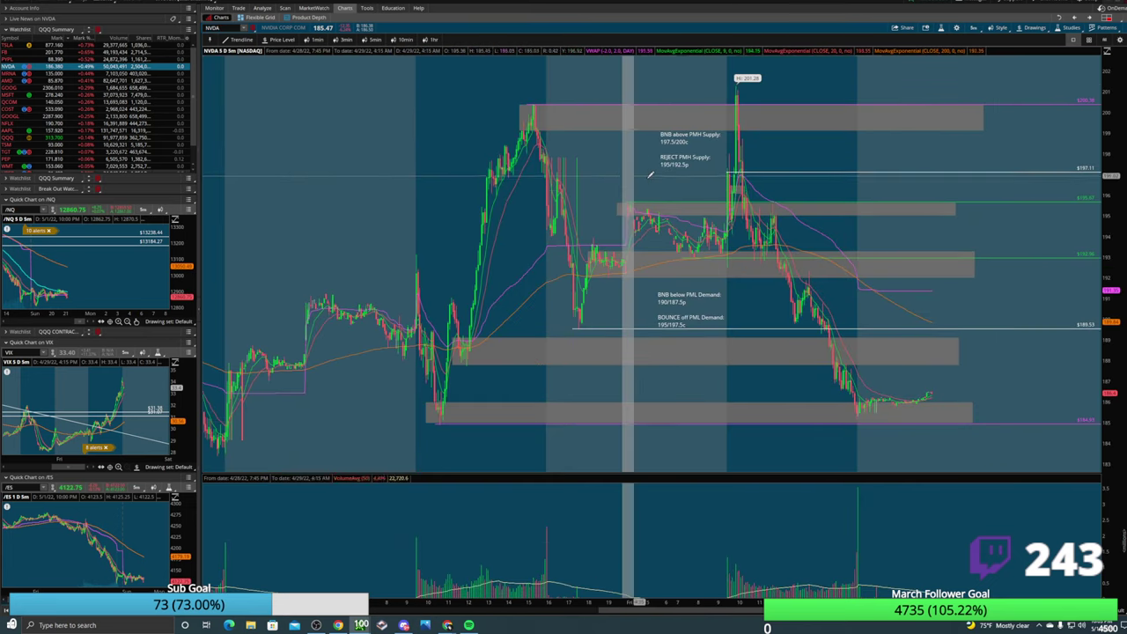
{"action": "scroll", "coordinate": [649, 174], "scroll_direction": "up", "scroll_amount": 3}
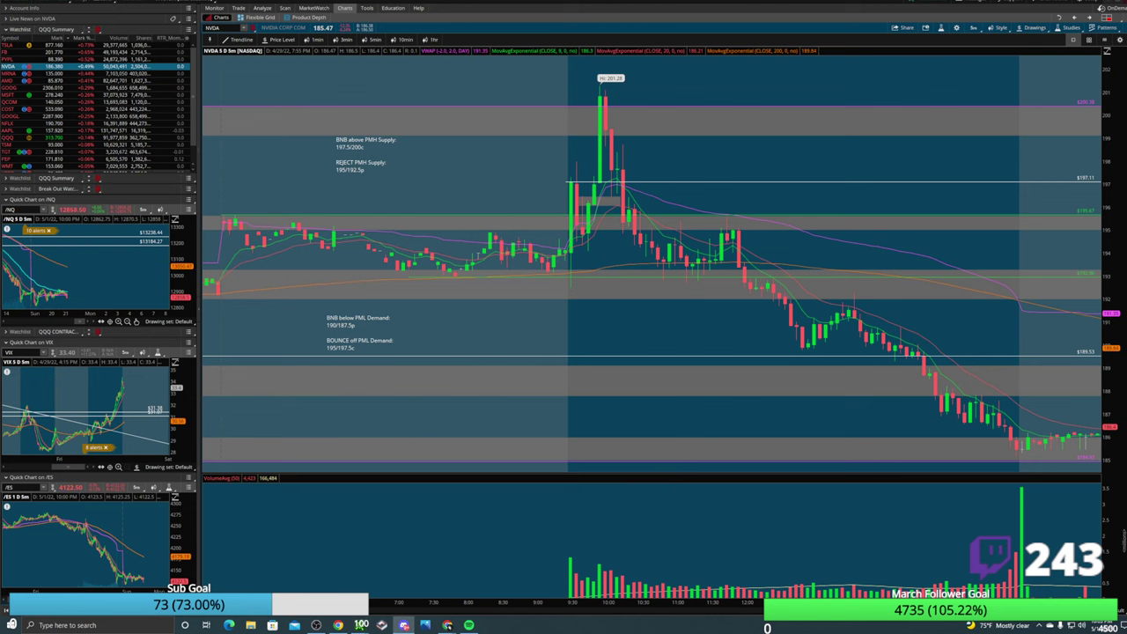
Switch to Discord and review the April 29 trade call-outs in the trading-floor channel.
{"action": "left_click", "coordinate": [404, 625]}
{"action": "scroll", "coordinate": [334, 282], "scroll_direction": "down", "scroll_amount": 5}
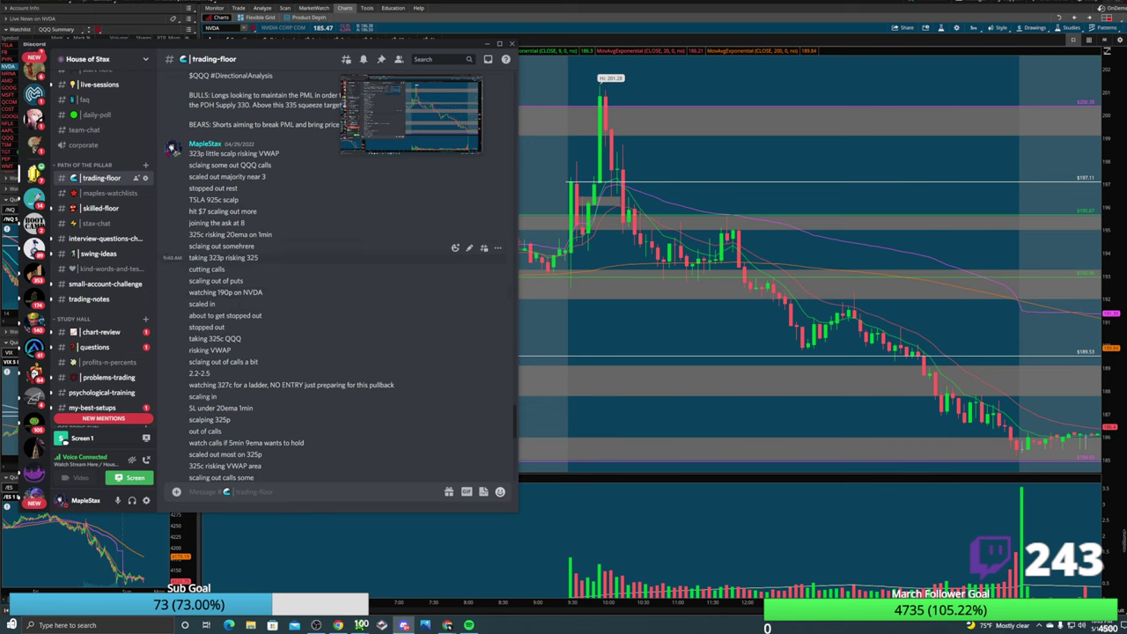
{"action": "scroll", "coordinate": [228, 278], "scroll_direction": "down", "scroll_amount": 3}
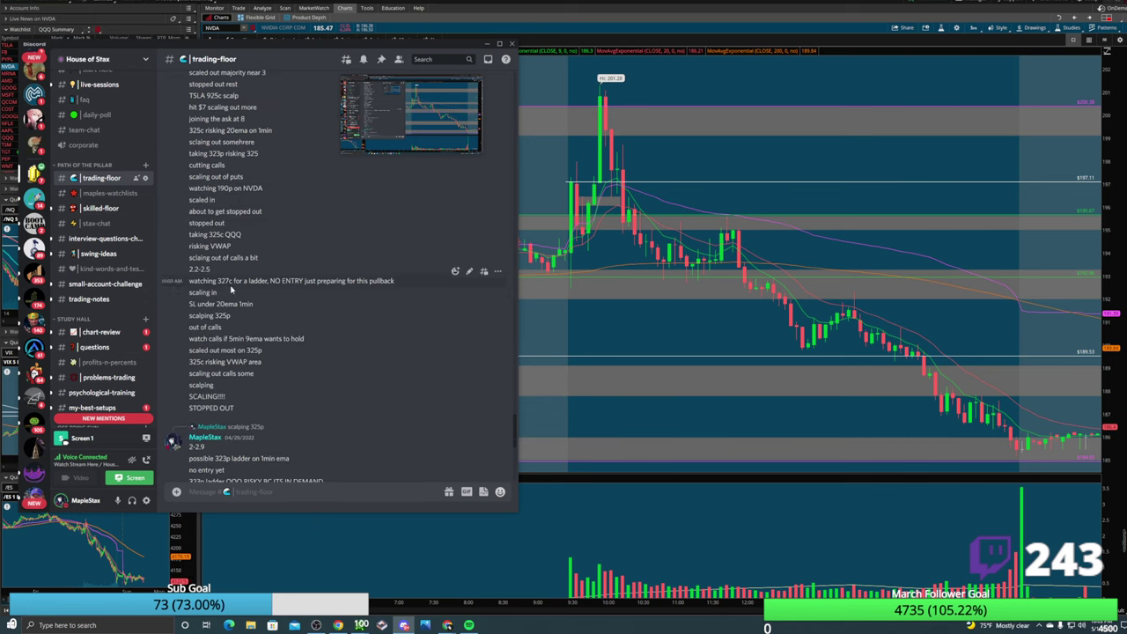
{"action": "scroll", "coordinate": [228, 278], "scroll_direction": "down", "scroll_amount": 3}
{"action": "scroll", "coordinate": [231, 290], "scroll_direction": "up", "scroll_amount": 6}
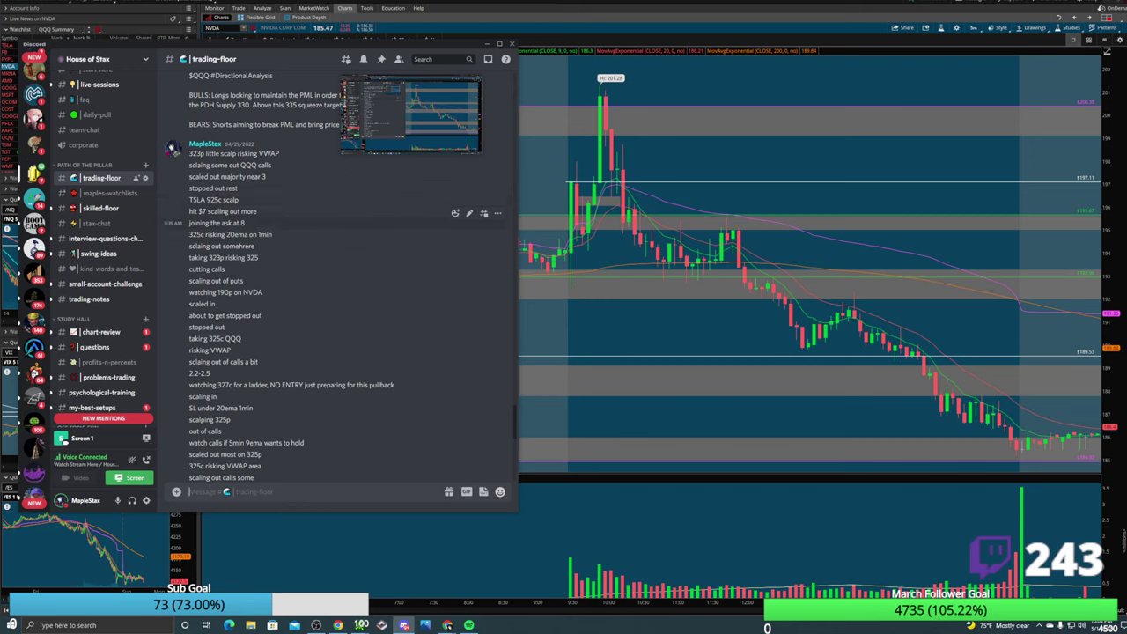
{"action": "scroll", "coordinate": [232, 225], "scroll_direction": "up", "scroll_amount": 1}
{"action": "scroll", "coordinate": [232, 225], "scroll_direction": "down", "scroll_amount": 9}
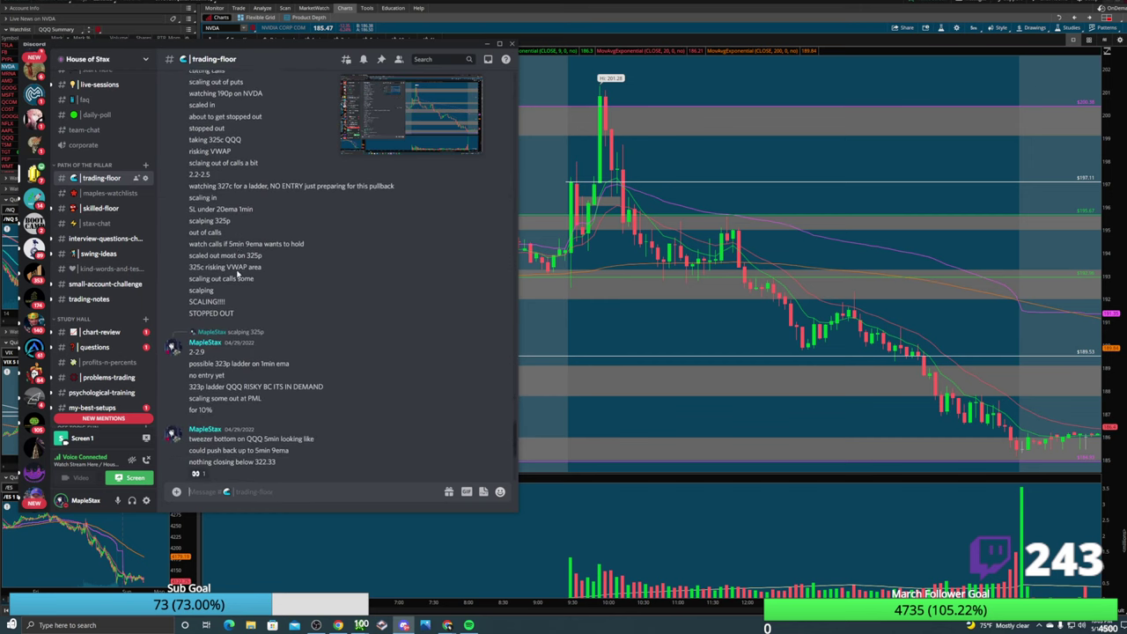
{"action": "scroll", "coordinate": [236, 296], "scroll_direction": "up", "scroll_amount": 3}
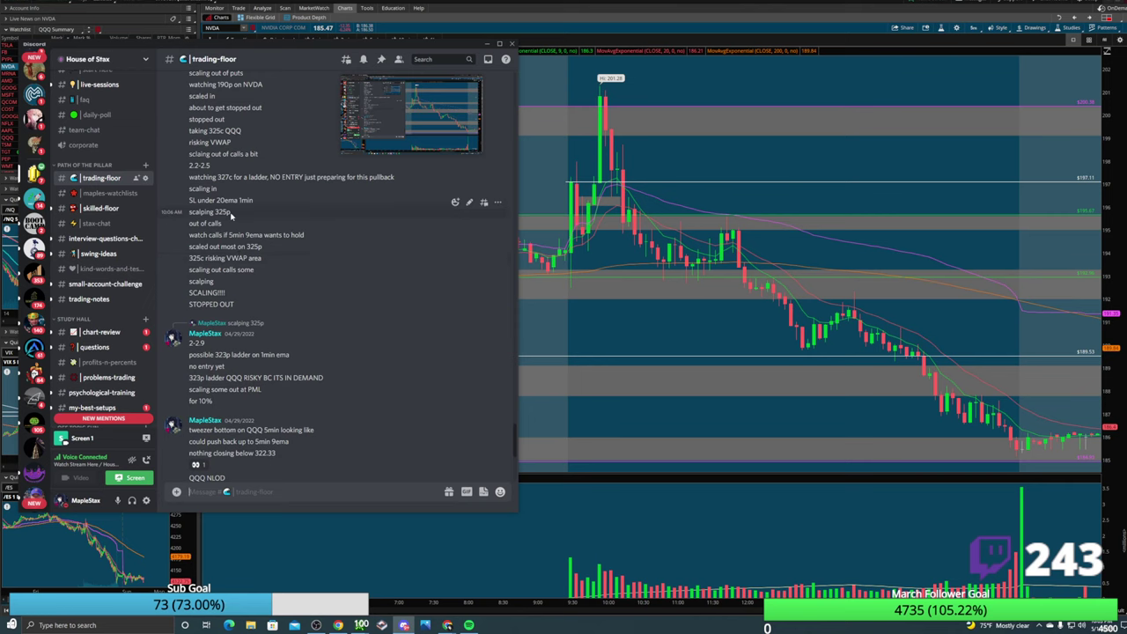
{"action": "scroll", "coordinate": [233, 216], "scroll_direction": "up", "scroll_amount": 3}
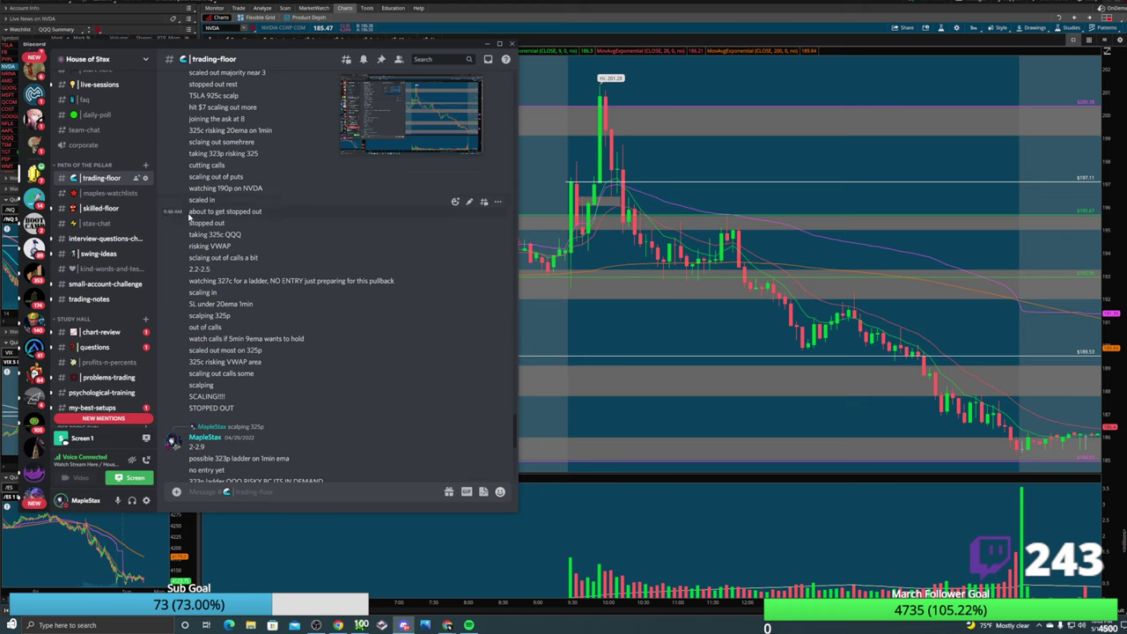
{"action": "right_click", "coordinate": [187, 218]}
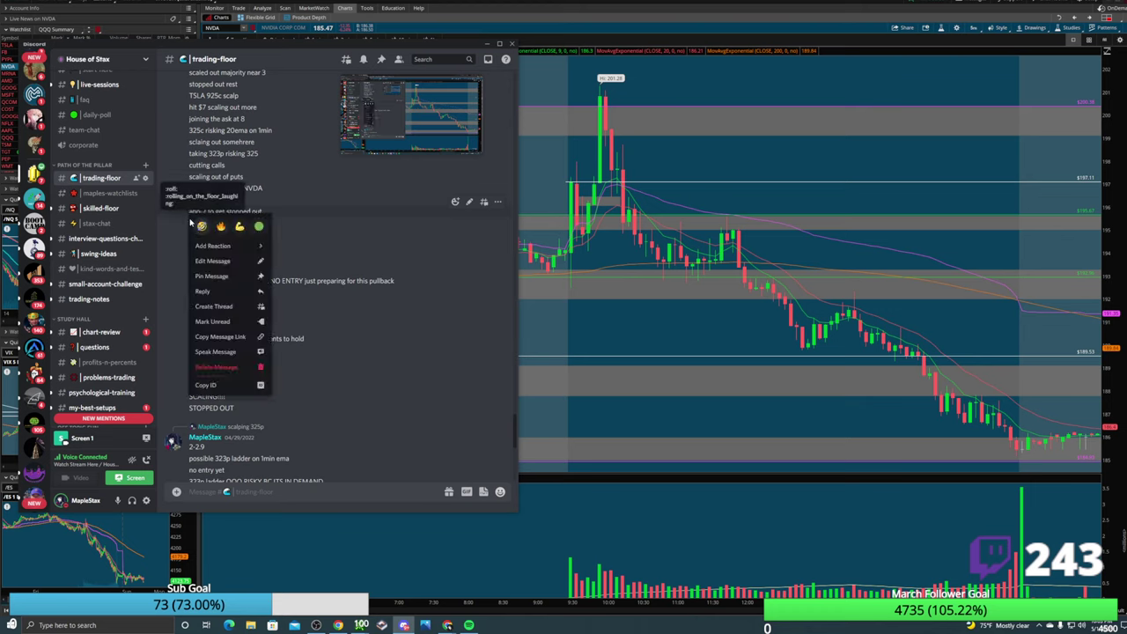
{"action": "left_click", "coordinate": [310, 225]}
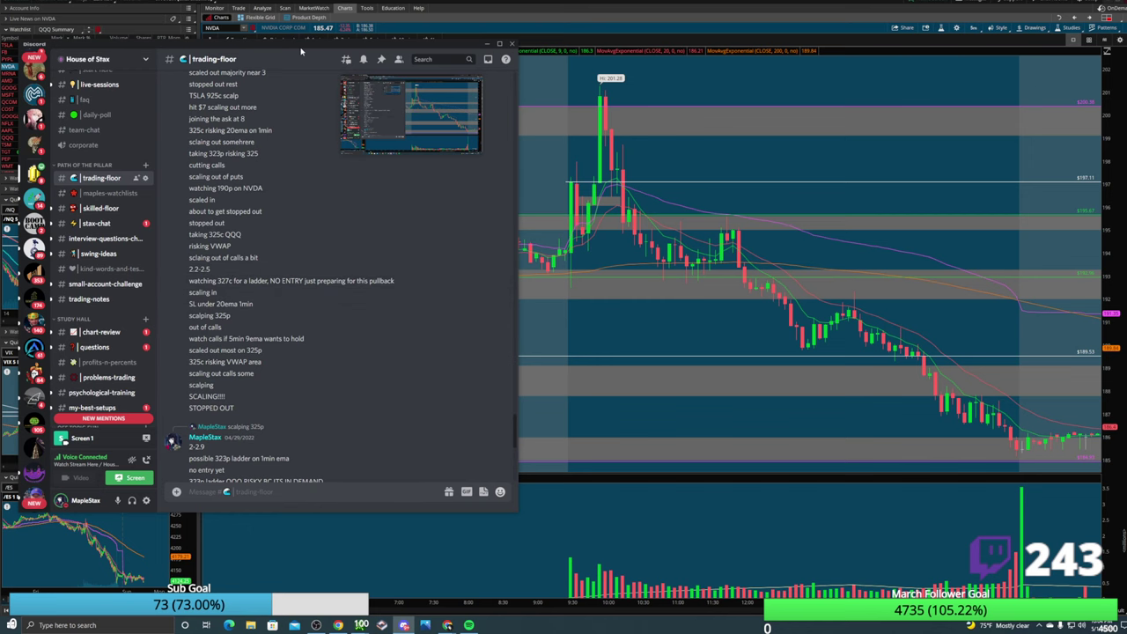
Switch back to thinkorswim and load QQQ in the main chart.
{"action": "key", "text": "alt+Tab"}
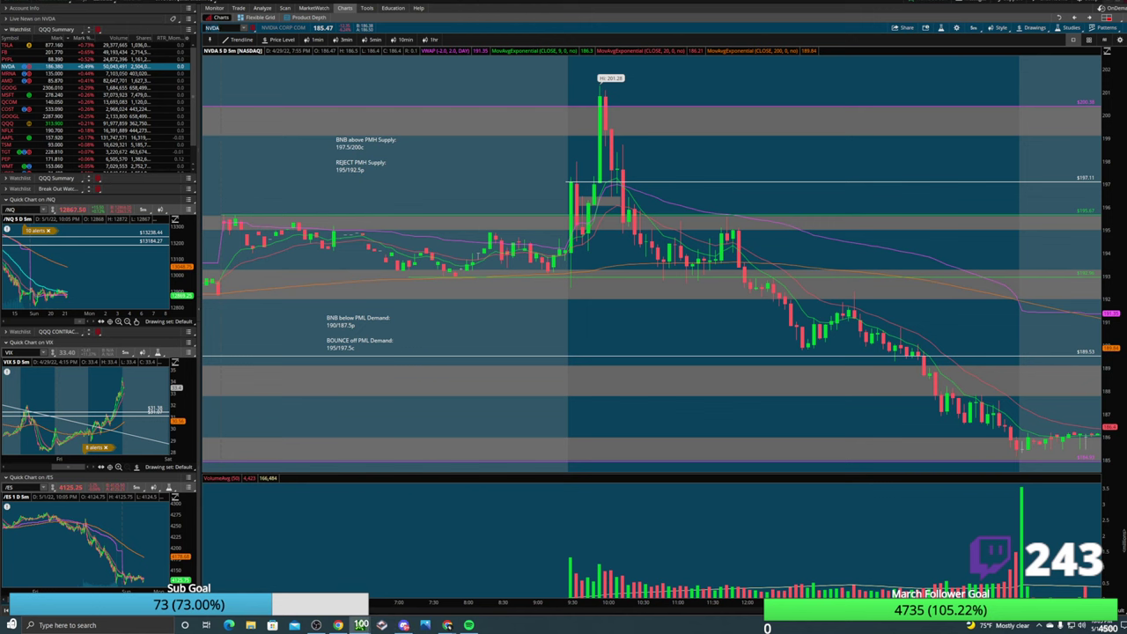
{"action": "type", "text": "QQ"}
{"action": "key", "text": "Return"}
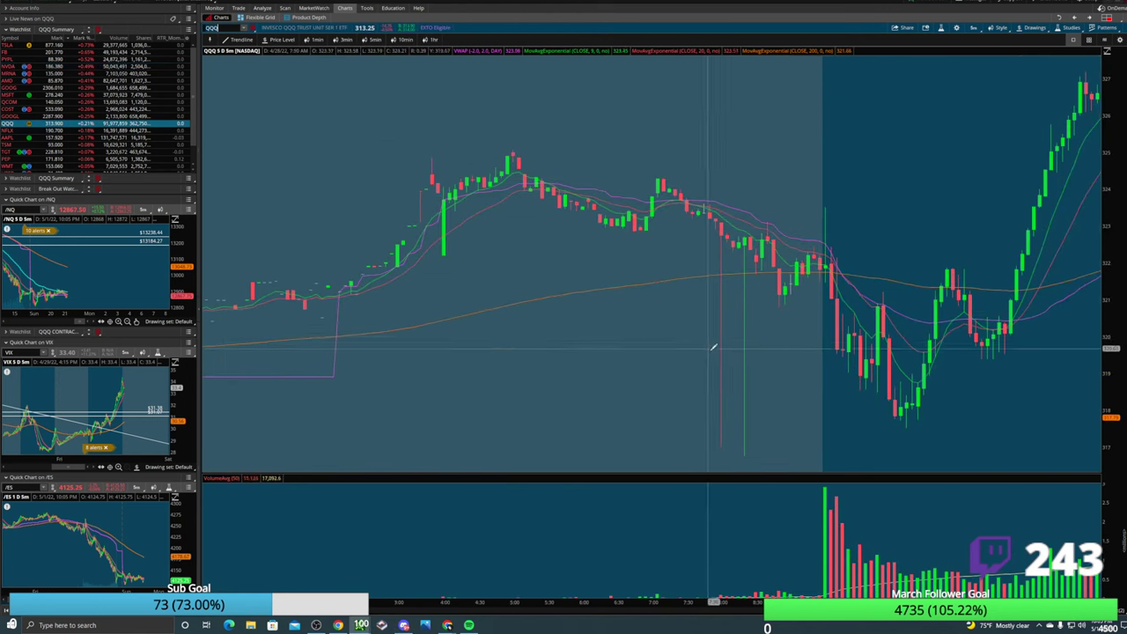
Draw an ellipse around the upper wicks of the 15:20 and 15:25 candles near the April 29 close.
{"action": "scroll", "coordinate": [1018, 273], "scroll_direction": "down", "scroll_amount": 6}
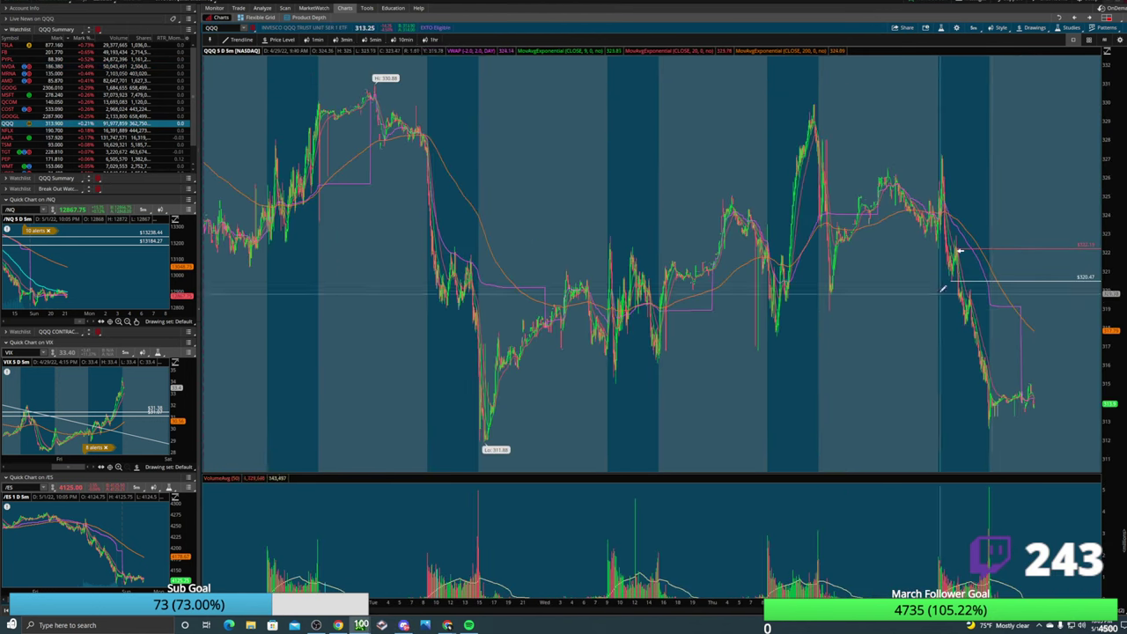
{"action": "left_click_drag", "start_coordinate": [911, 272], "coordinate": [1052, 273]}
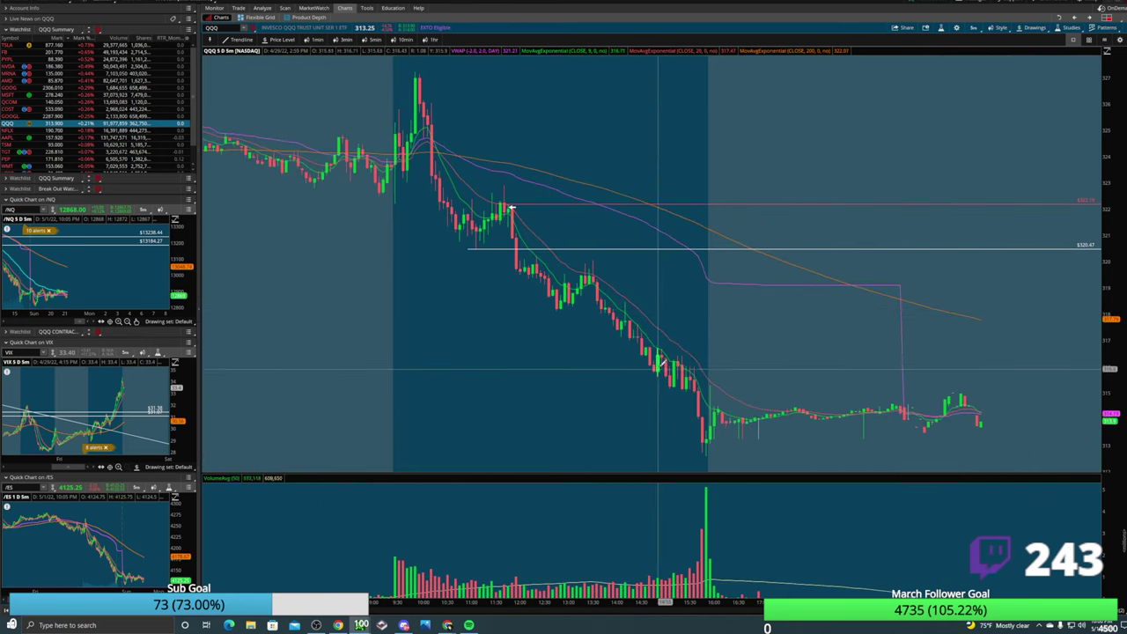
{"action": "left_click_drag", "start_coordinate": [614, 321], "coordinate": [773, 321]}
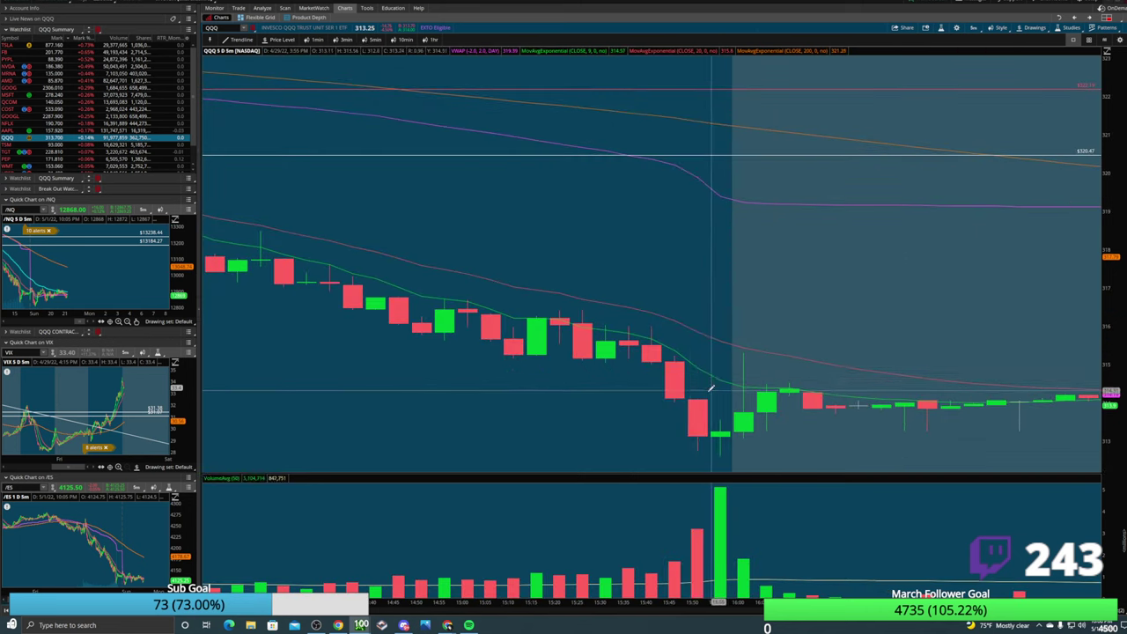
{"action": "left_click_drag", "start_coordinate": [1108, 339], "coordinate": [1107, 299]}
{"action": "middle_click", "coordinate": [755, 227]}
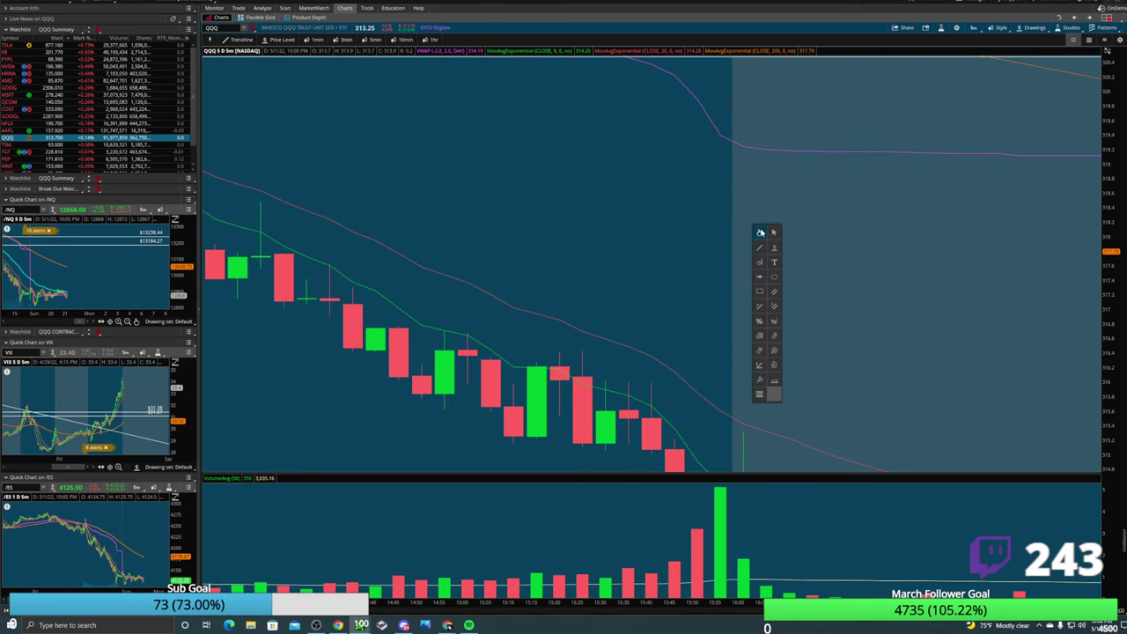
{"action": "middle_click", "coordinate": [541, 141]}
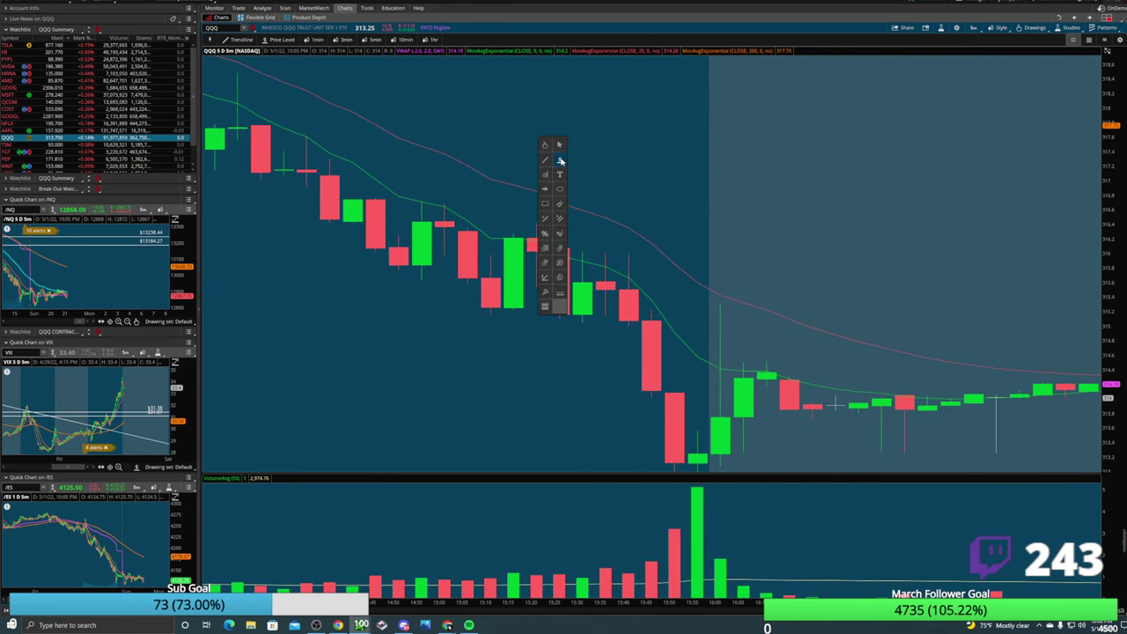
{"action": "left_click", "coordinate": [545, 191]}
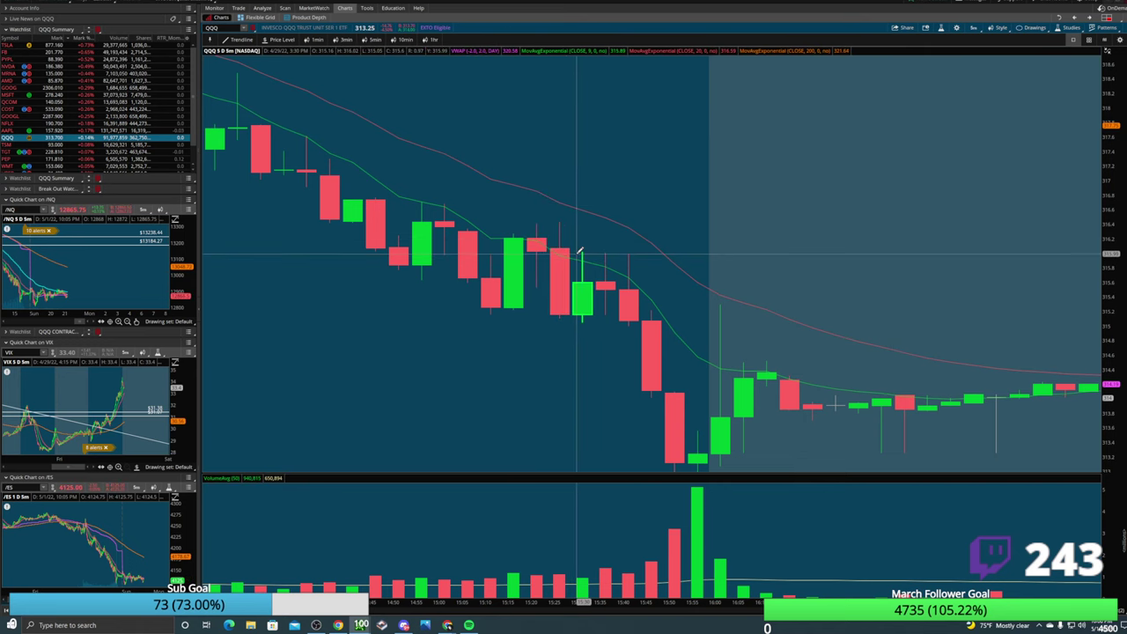
{"action": "left_click_drag", "start_coordinate": [511, 214], "coordinate": [579, 237]}
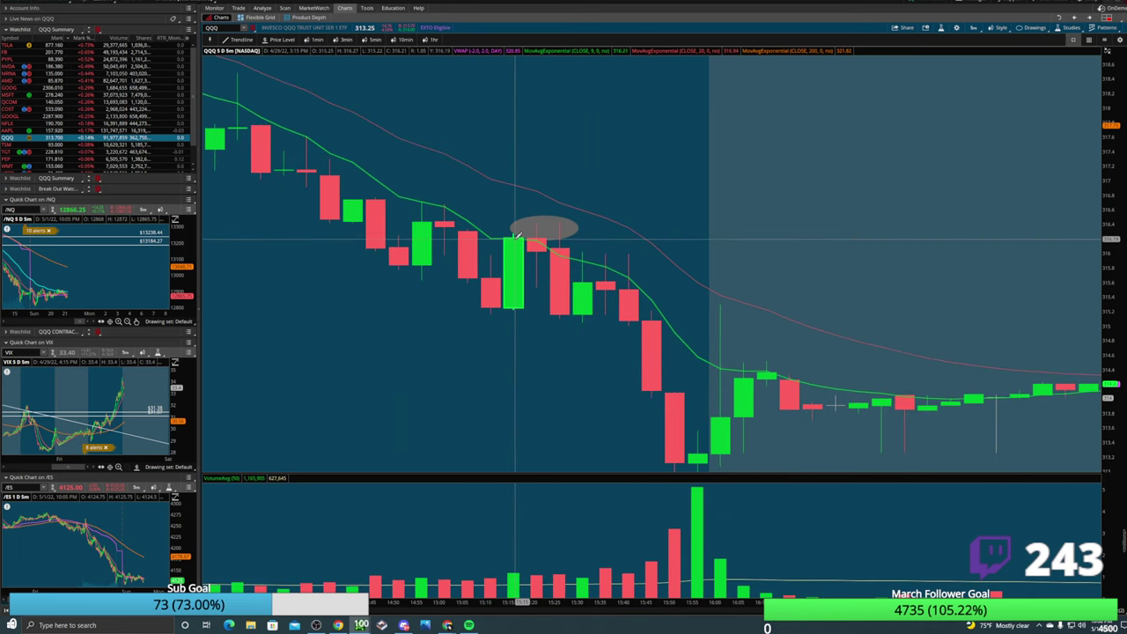
Place a price level at about $316.01 on the 15:30 candle's upper wick and another at about $315.03 below the 15:10 candle.
{"action": "left_click", "coordinate": [501, 237]}
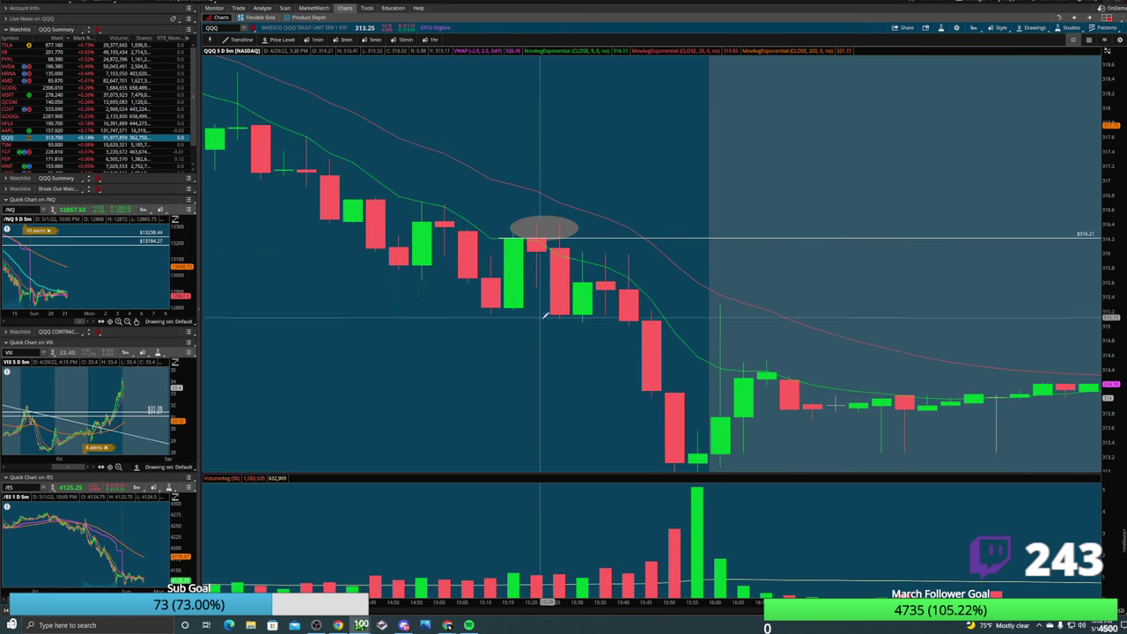
{"action": "right_click", "coordinate": [580, 264]}
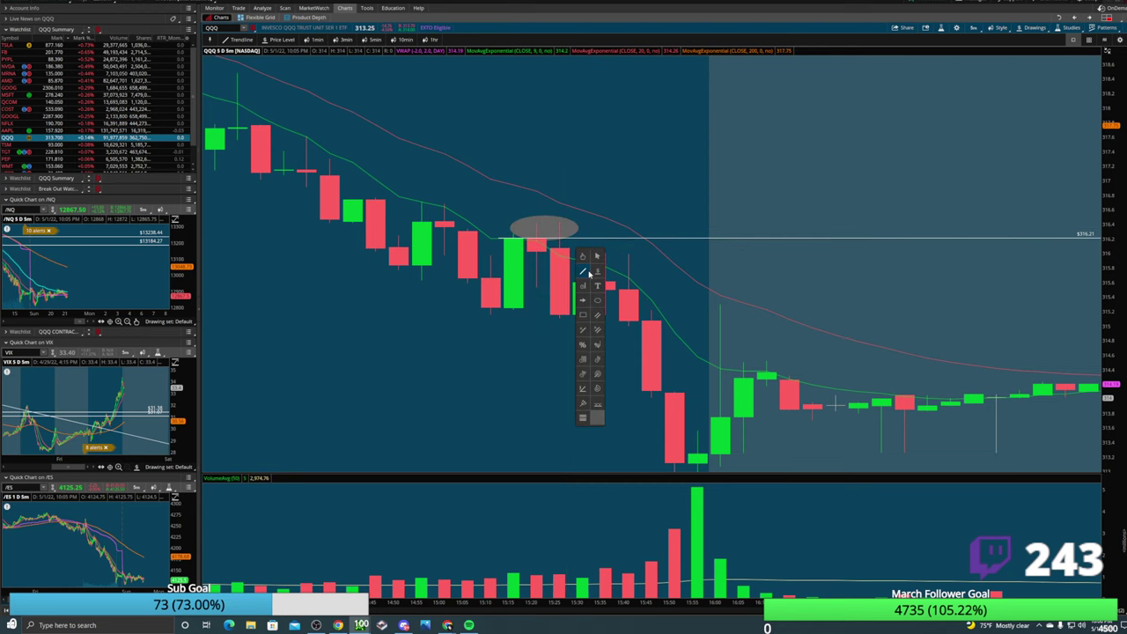
{"action": "mouse_move", "coordinate": [583, 238]}
{"action": "left_mouse_down"}
{"action": "mouse_move", "coordinate": [630, 222]}
{"action": "mouse_move", "coordinate": [657, 252]}
{"action": "left_mouse_up"}
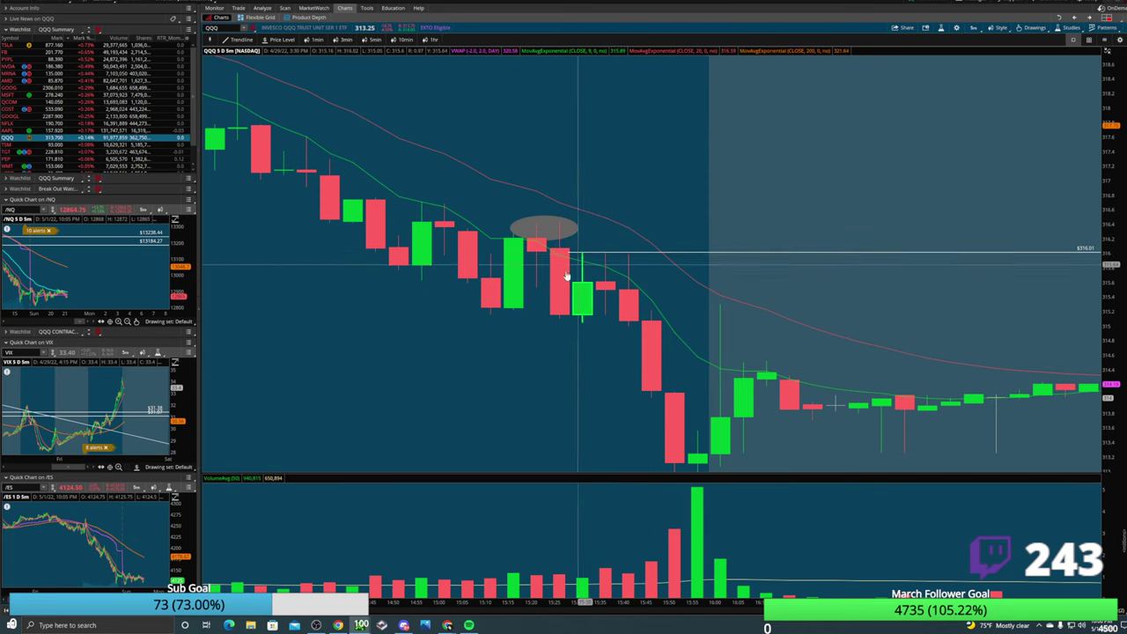
{"action": "left_click", "coordinate": [490, 322]}
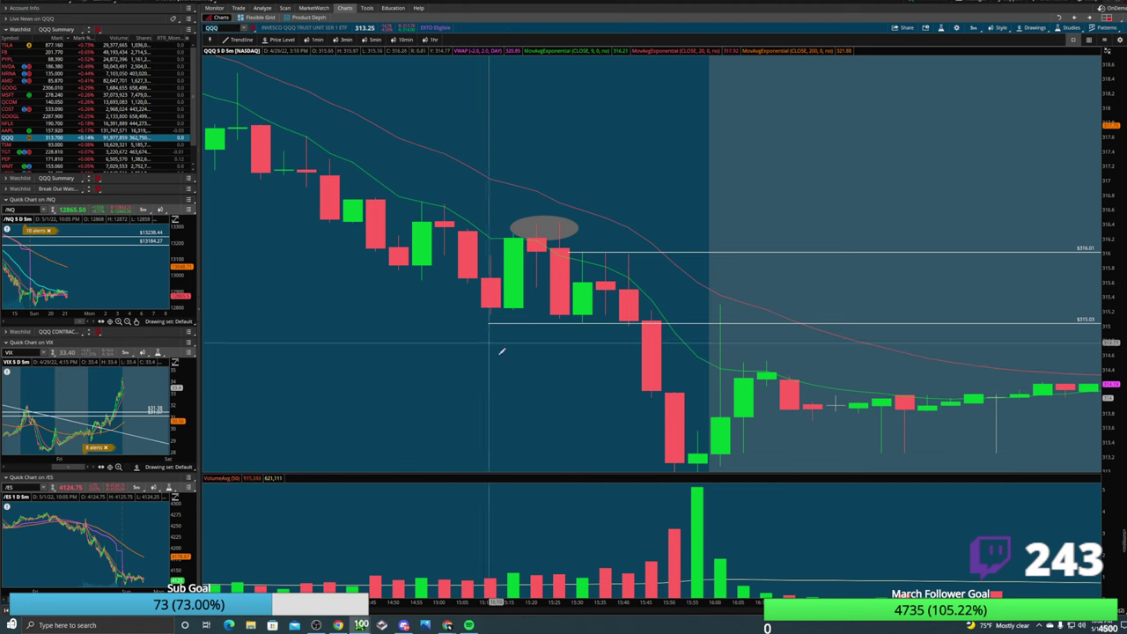
Go back to the April 28 session around the 9:30 open and clear the drawing set.
{"action": "scroll", "coordinate": [835, 404], "scroll_direction": "down", "scroll_amount": 5}
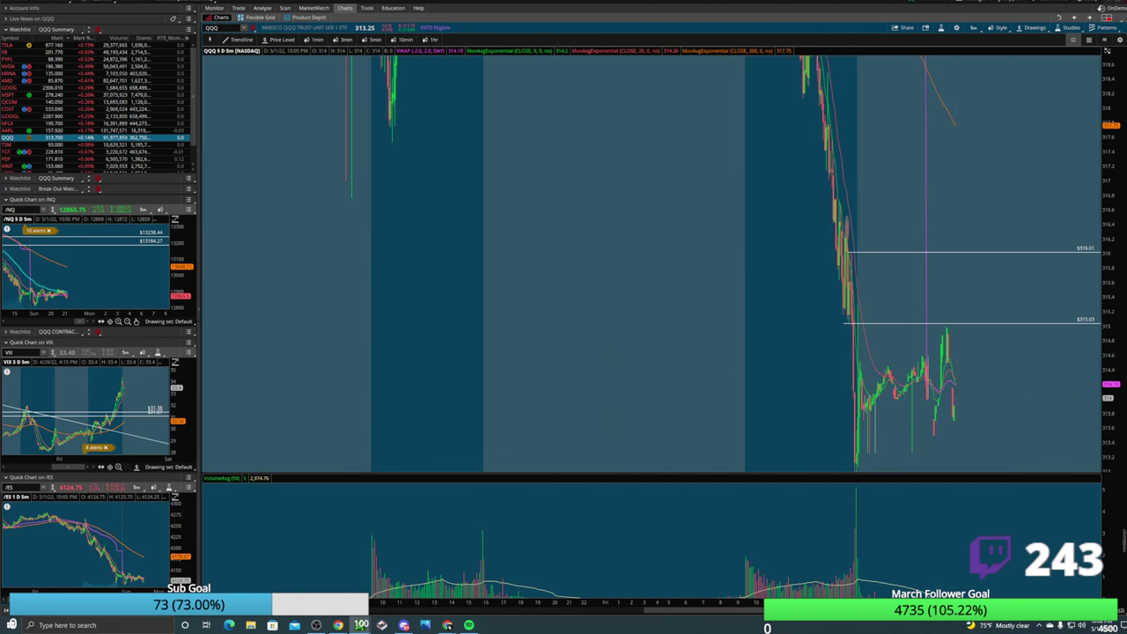
{"action": "left_click_drag", "start_coordinate": [1111, 317], "coordinate": [1111, 337]}
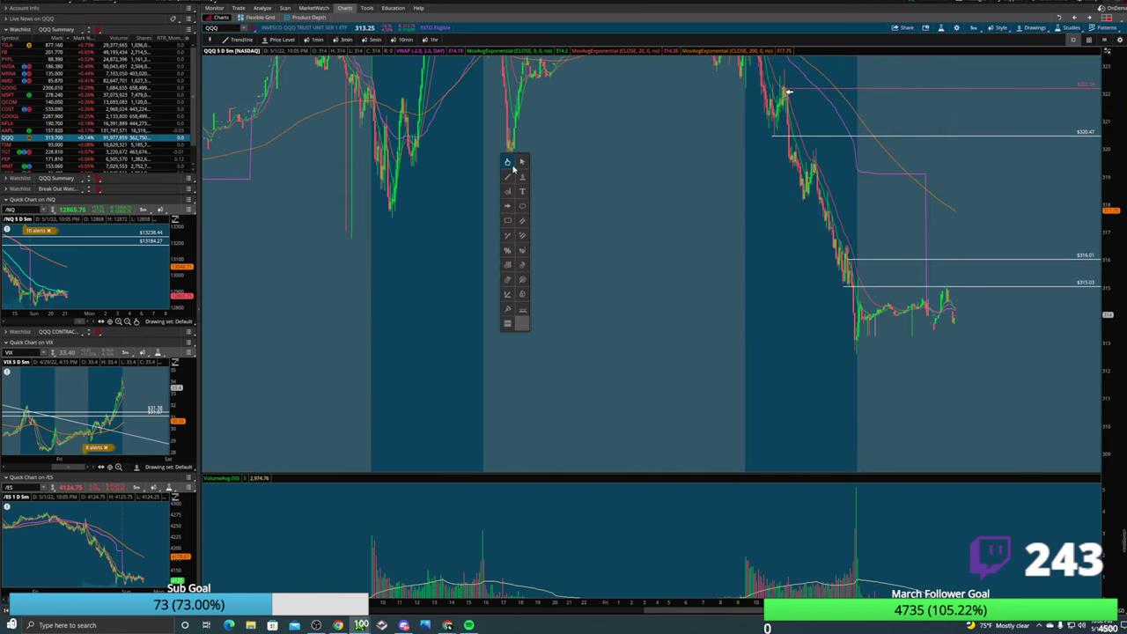
{"action": "scroll", "coordinate": [664, 160], "scroll_direction": "up", "scroll_amount": 3}
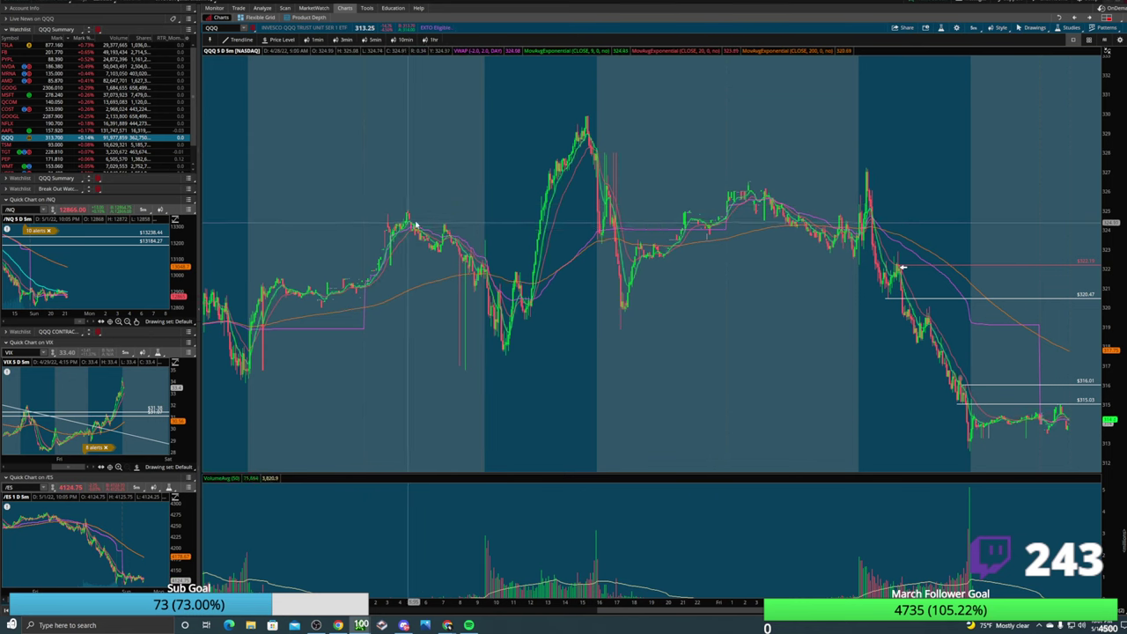
{"action": "left_click_drag", "start_coordinate": [416, 225], "coordinate": [697, 242]}
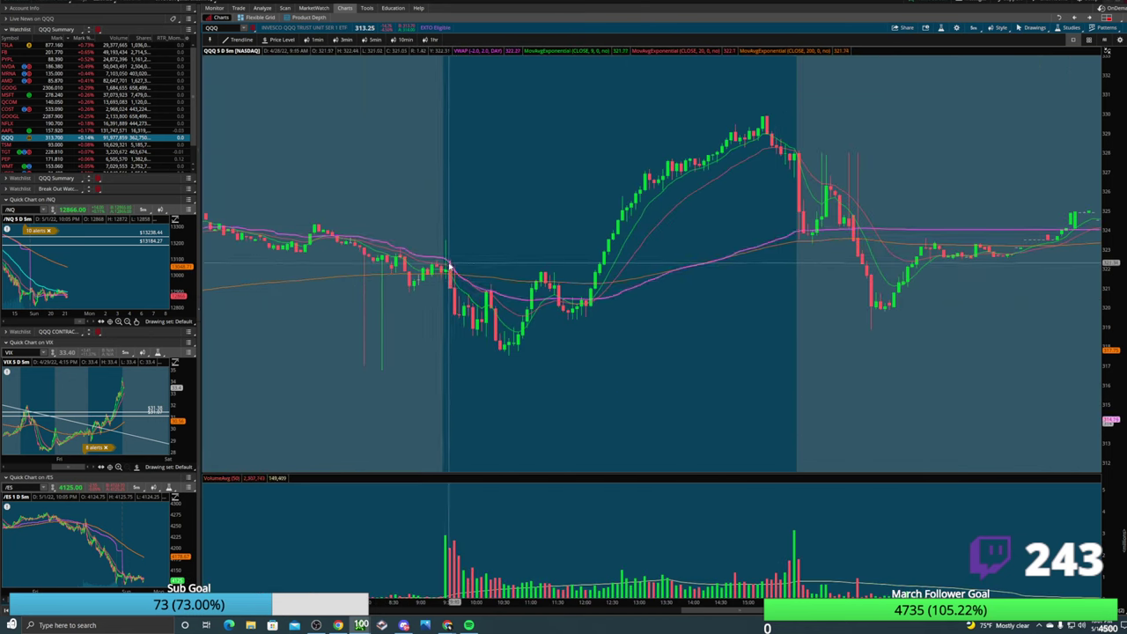
{"action": "left_click_drag", "start_coordinate": [373, 268], "coordinate": [537, 276]}
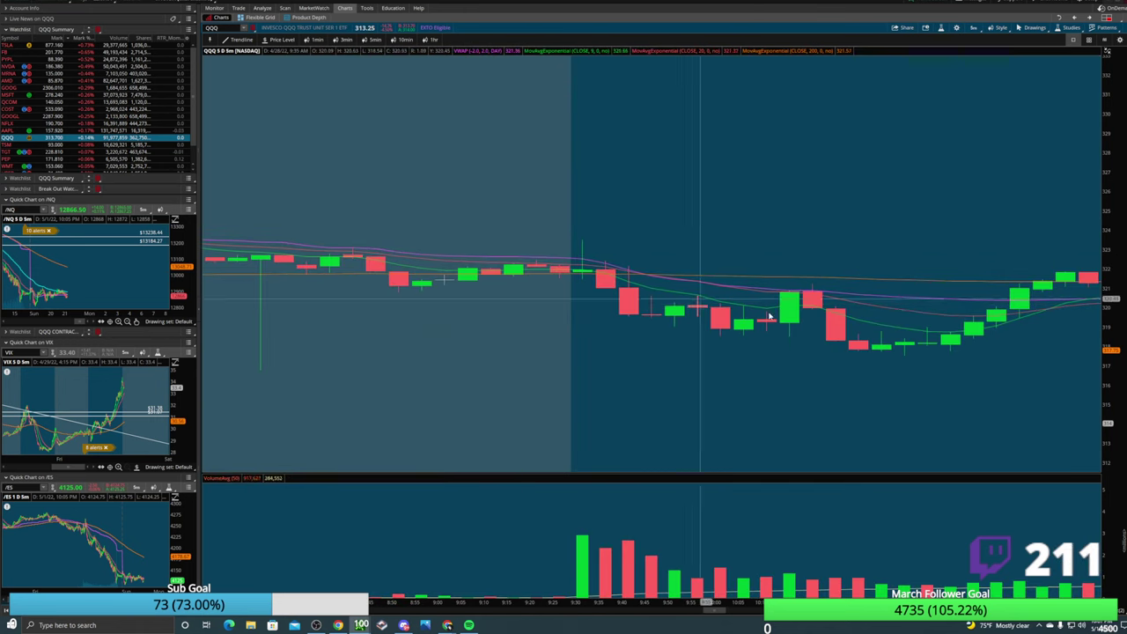
{"action": "right_click", "coordinate": [603, 369]}
{"action": "left_click", "coordinate": [646, 449]}
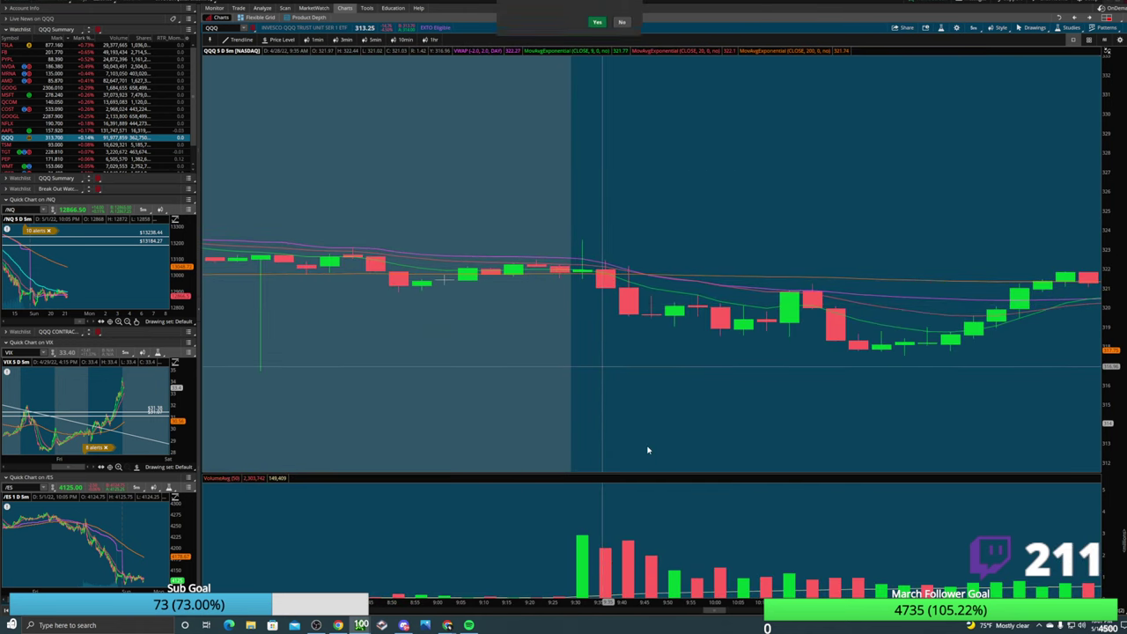
Place a price level at about $322.24 near the April 28 open.
{"action": "middle_click", "coordinate": [632, 282]}
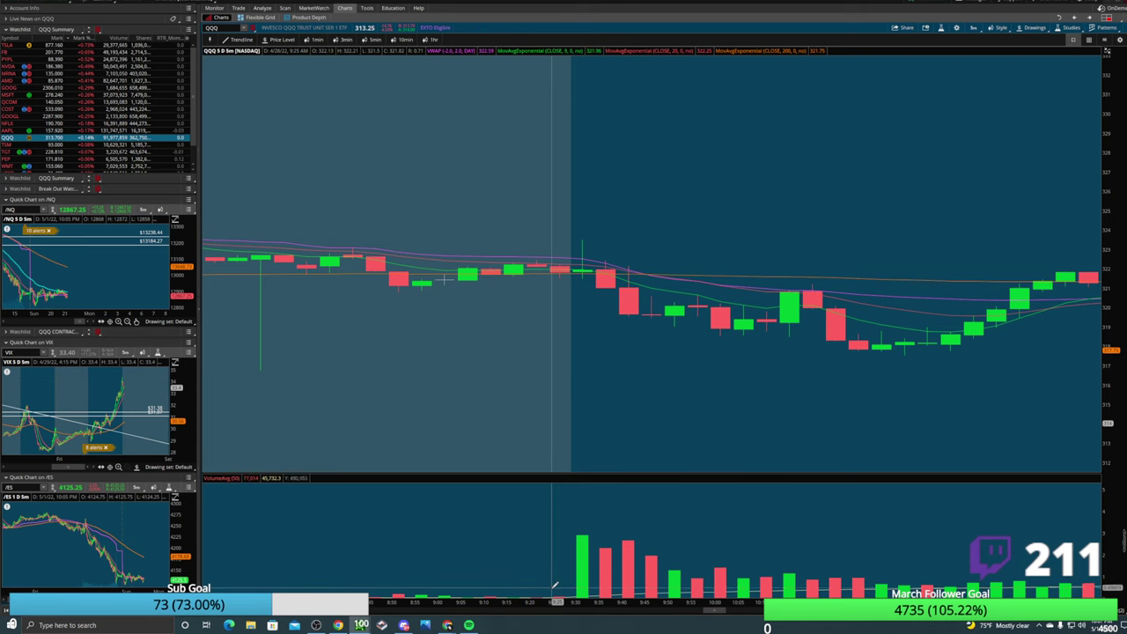
{"action": "scroll", "coordinate": [552, 604], "scroll_direction": "down", "scroll_amount": 5}
{"action": "scroll", "coordinate": [717, 347], "scroll_direction": "down", "scroll_amount": 5}
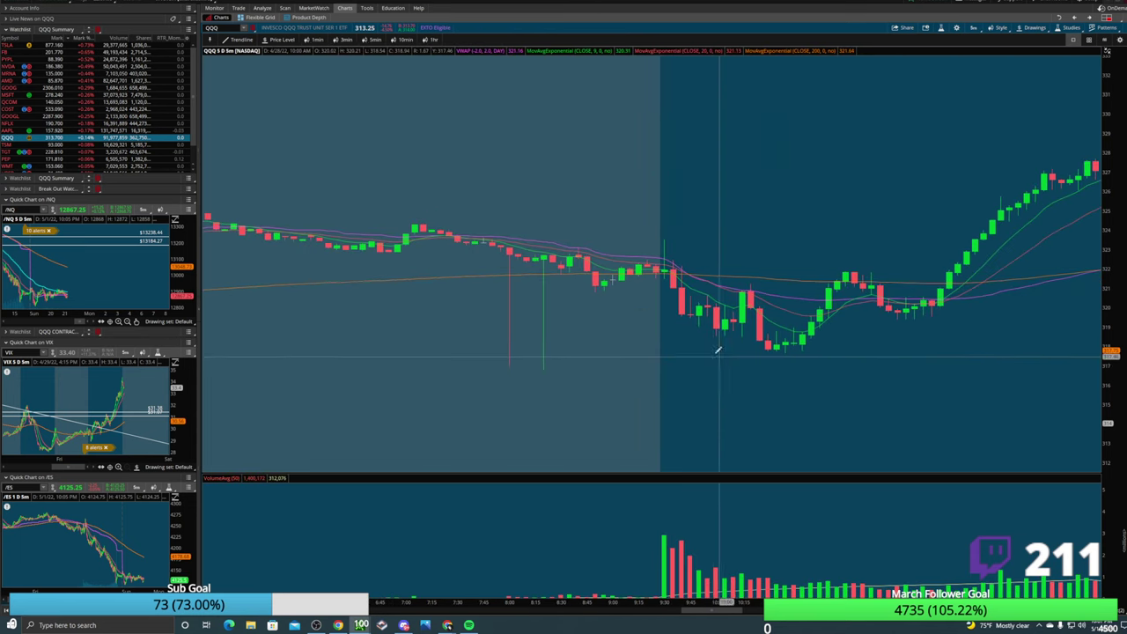
{"action": "middle_click", "coordinate": [667, 239]}
{"action": "left_click", "coordinate": [687, 266]}
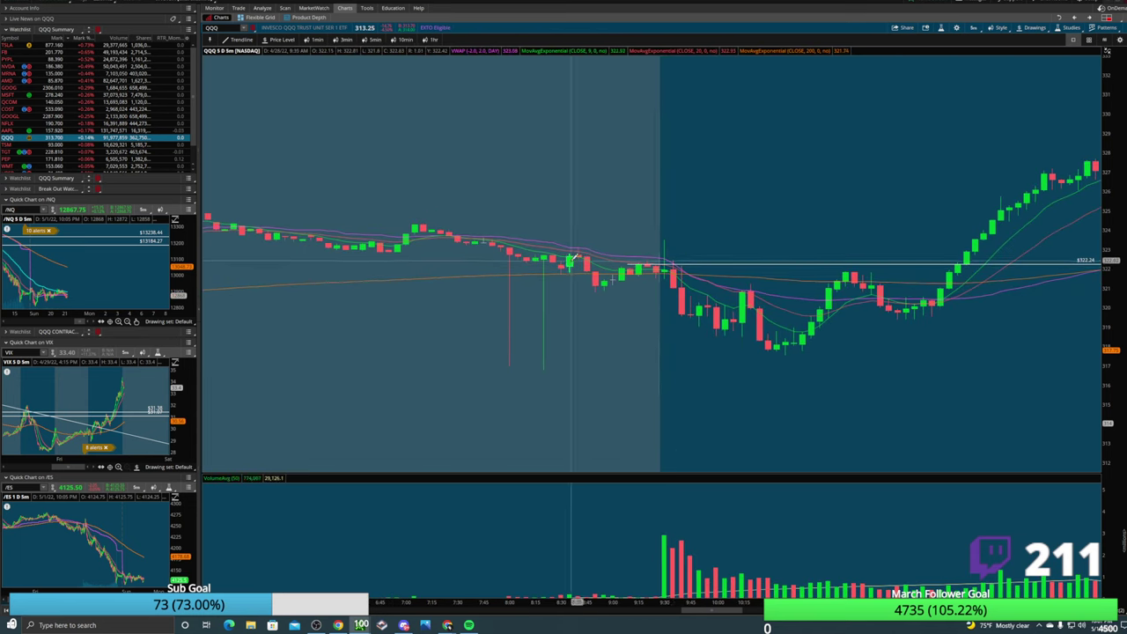
Mark the 9:35 candle with a left-pointing arrow and move the price level up to about $322.42.
{"action": "middle_click", "coordinate": [676, 275]}
{"action": "left_click", "coordinate": [674, 267]}
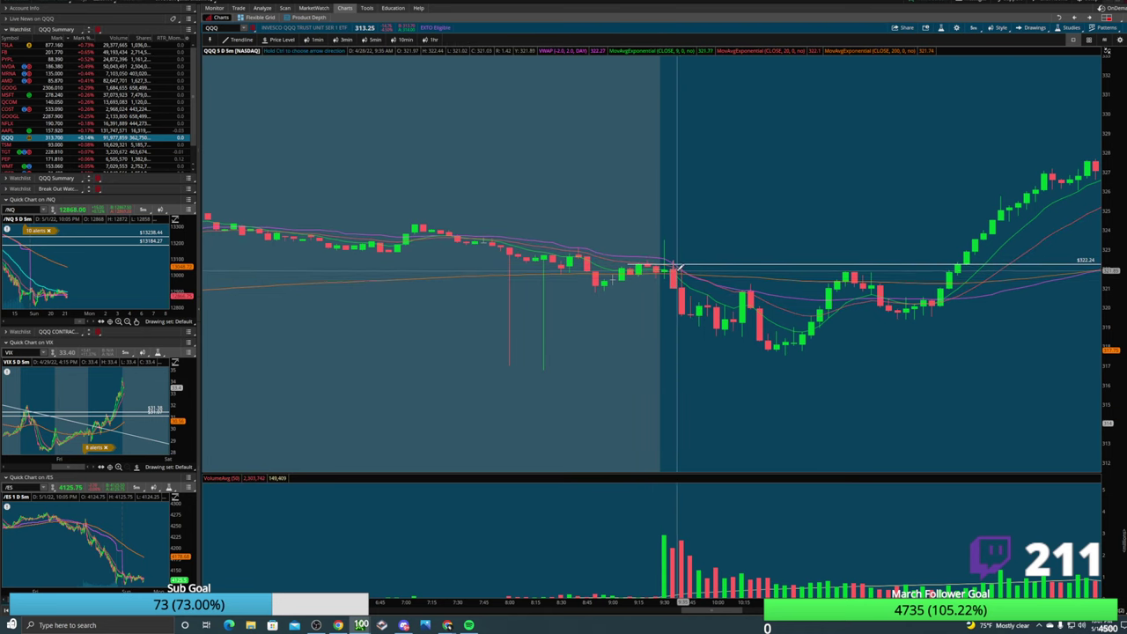
{"action": "middle_click", "coordinate": [691, 262]}
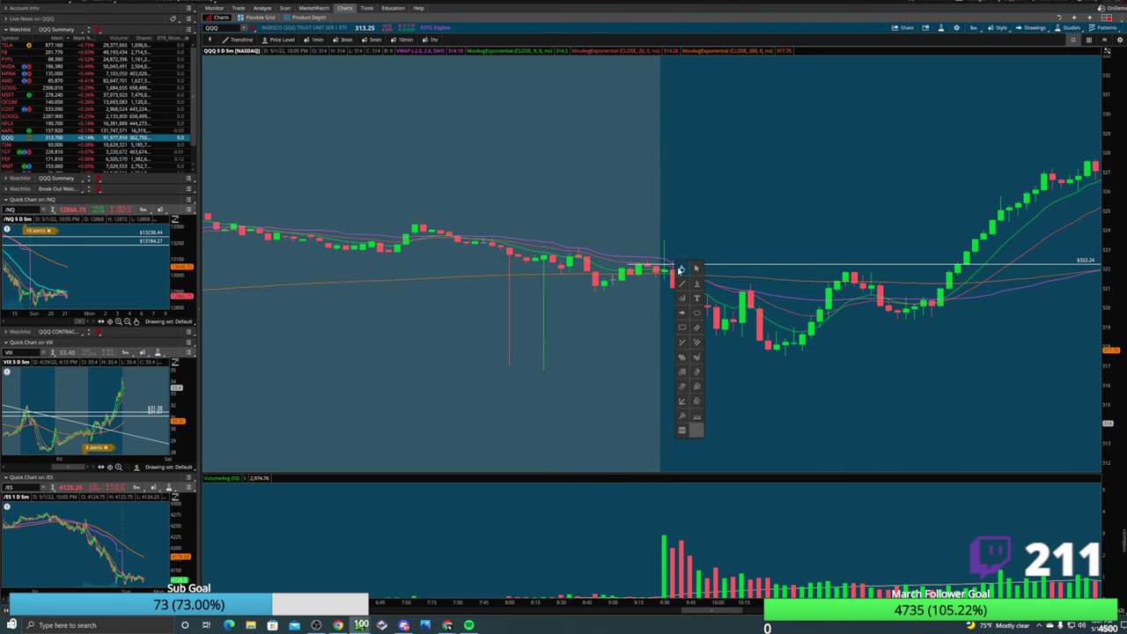
{"action": "left_click", "coordinate": [674, 264]}
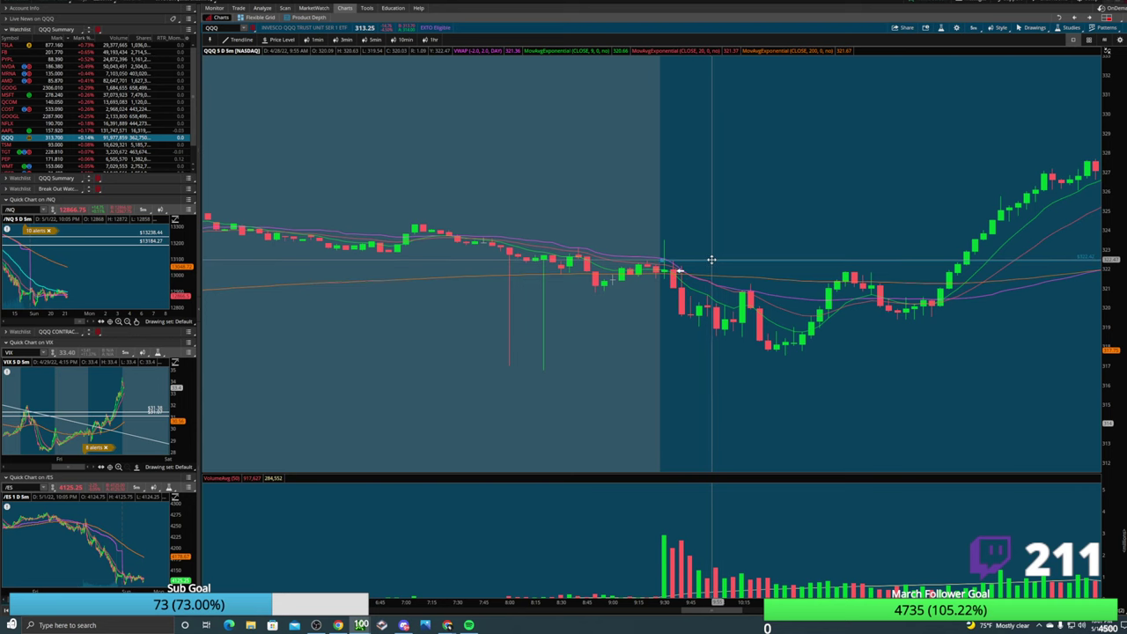
Place a second price level at about $320.79 along the premarket low before the April 28 open.
{"action": "middle_click", "coordinate": [605, 318]}
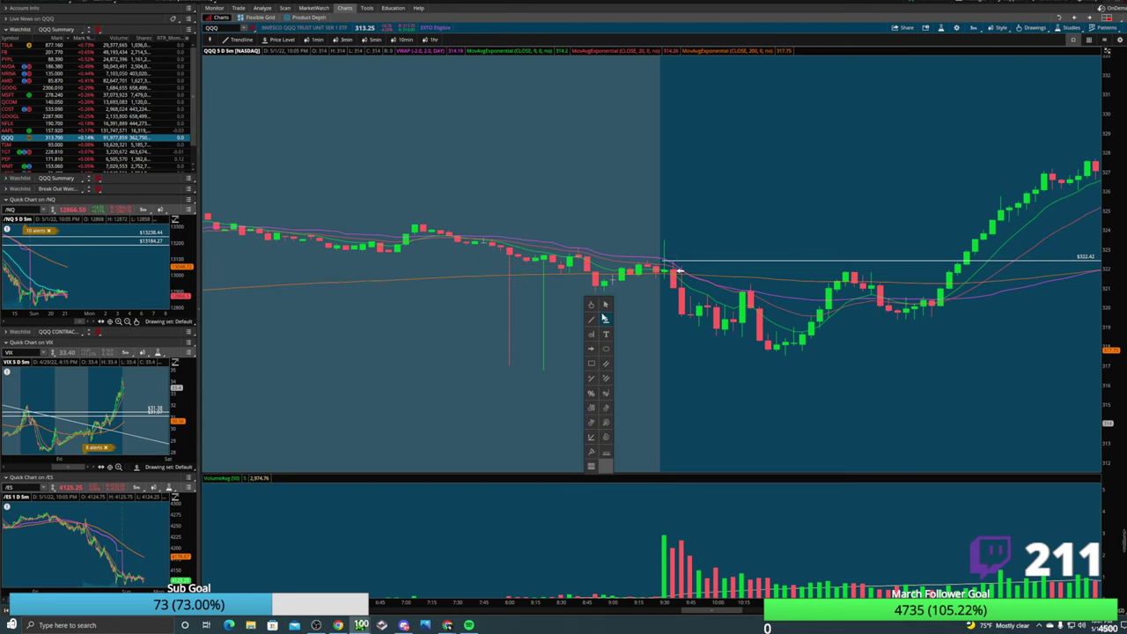
{"action": "left_click", "coordinate": [605, 319]}
{"action": "left_click", "coordinate": [590, 290]}
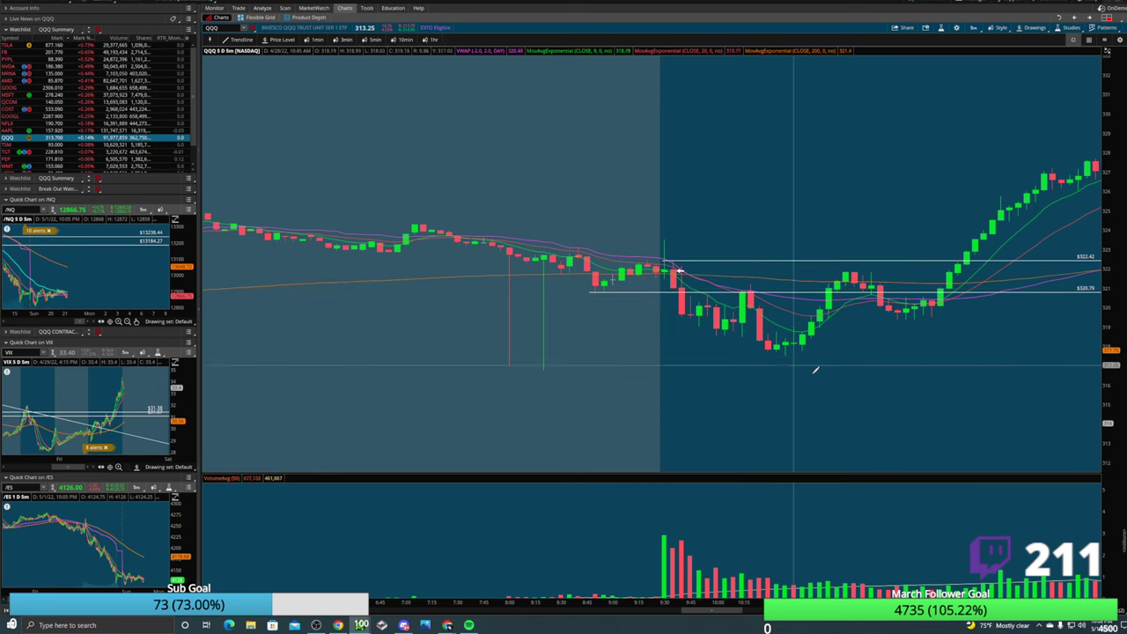
Clear the arrow and price levels around the April 28 open from the drawing set.
{"action": "right_click", "coordinate": [626, 360]}
{"action": "left_click", "coordinate": [665, 438]}
{"action": "scroll", "coordinate": [722, 344], "scroll_direction": "down", "scroll_amount": 2}
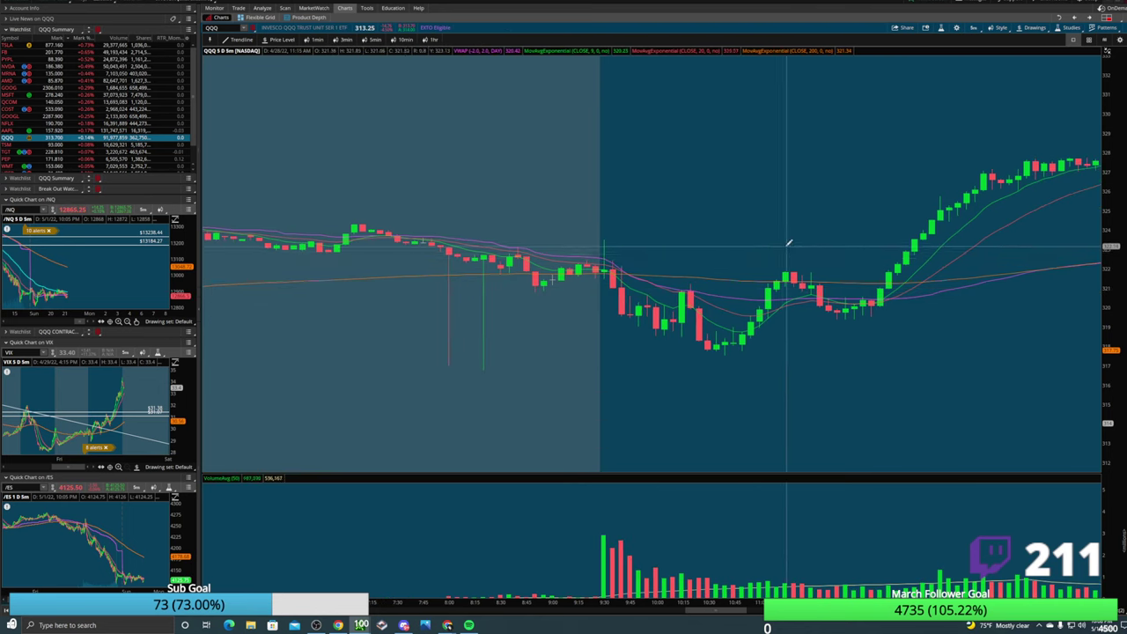
Place a price level at about $320.06 on the 10:20 candle of April 28.
{"action": "middle_click", "coordinate": [687, 271]}
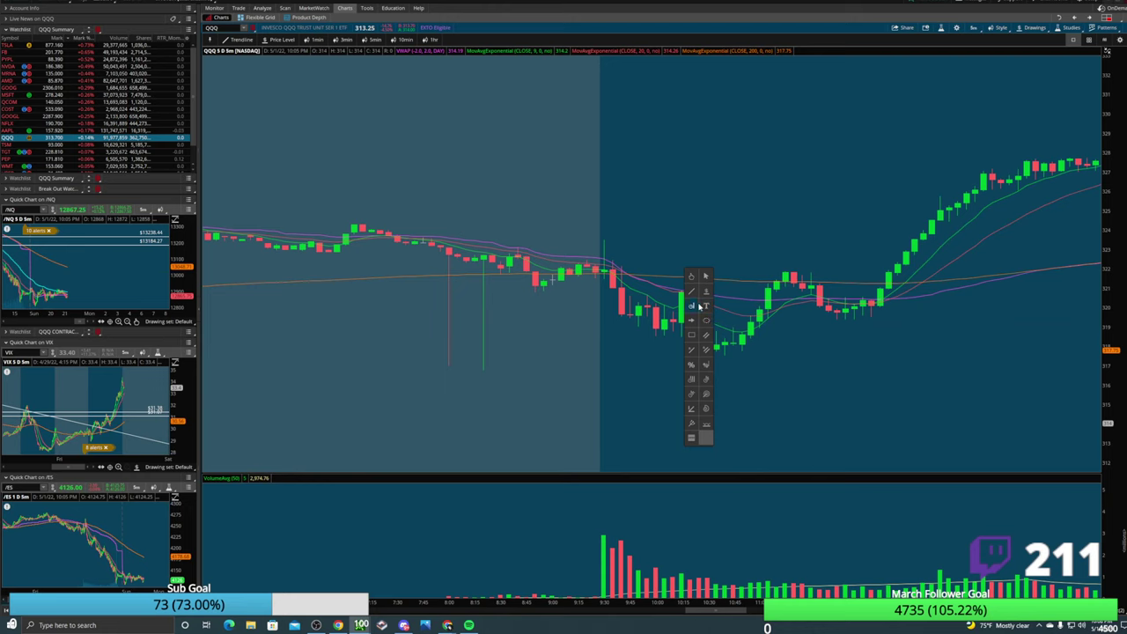
{"action": "left_click", "coordinate": [706, 305]}
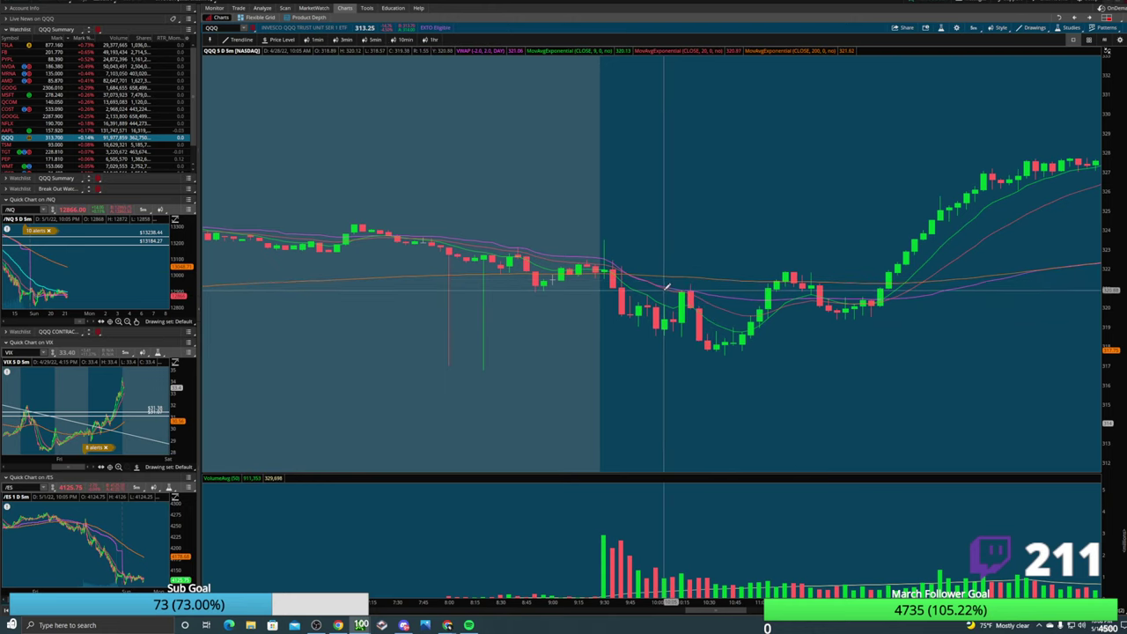
{"action": "middle_click", "coordinate": [699, 299]}
{"action": "left_click", "coordinate": [719, 310]}
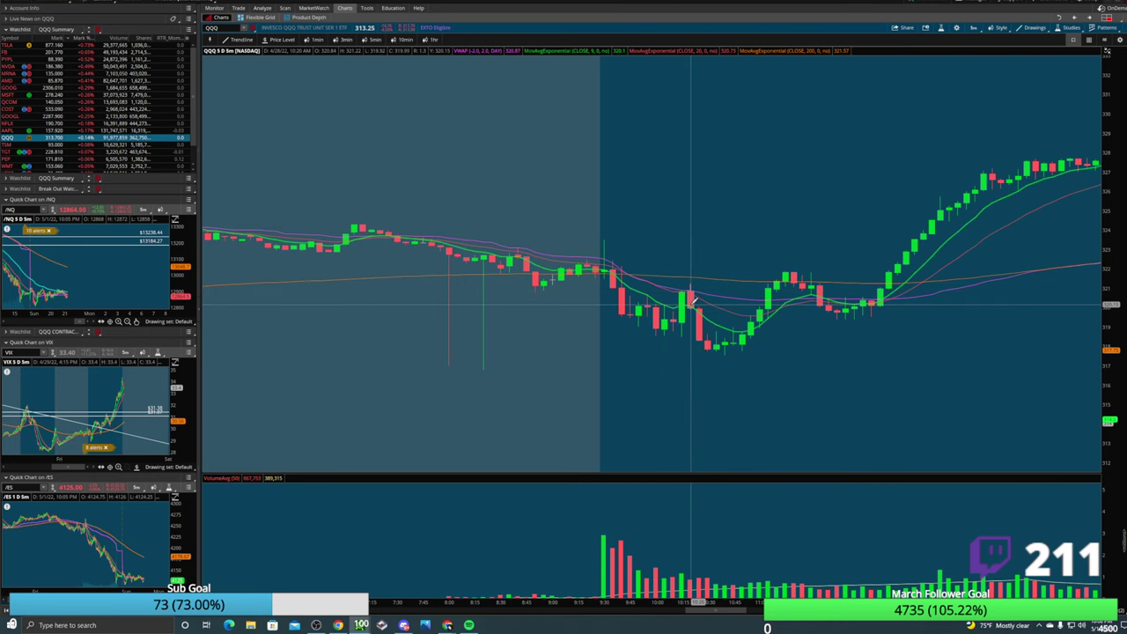
{"action": "left_click", "coordinate": [733, 307]}
Add a left-pointing arrow beside the 10:25 candle and a price level at about $318.49 under the 10:00 candle's low.
{"action": "middle_click", "coordinate": [727, 338]}
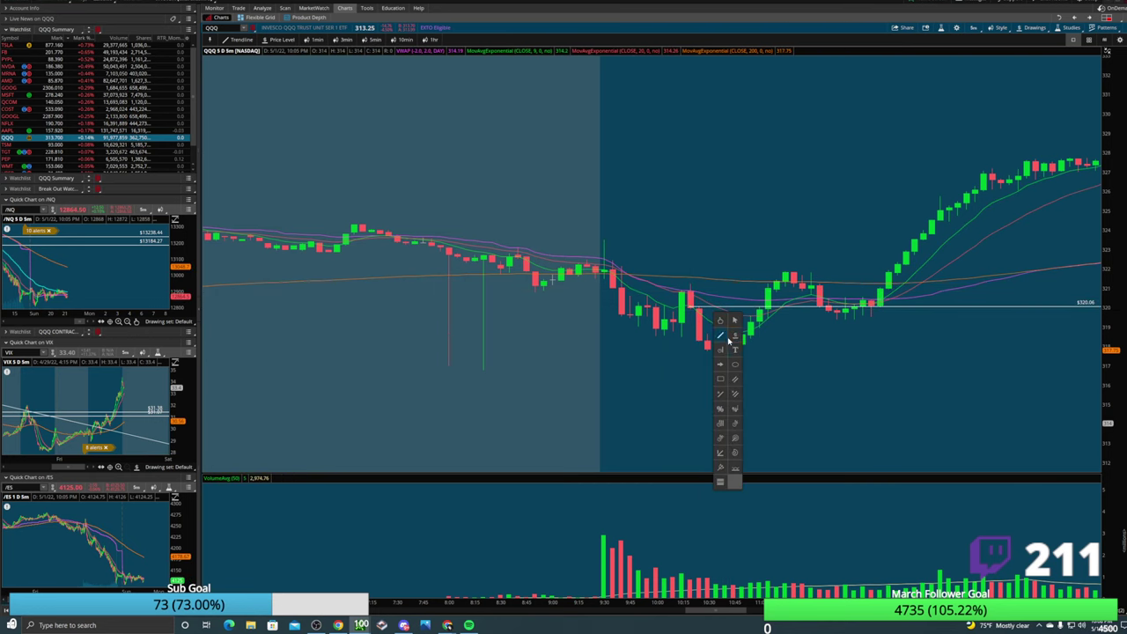
{"action": "left_click", "coordinate": [721, 359]}
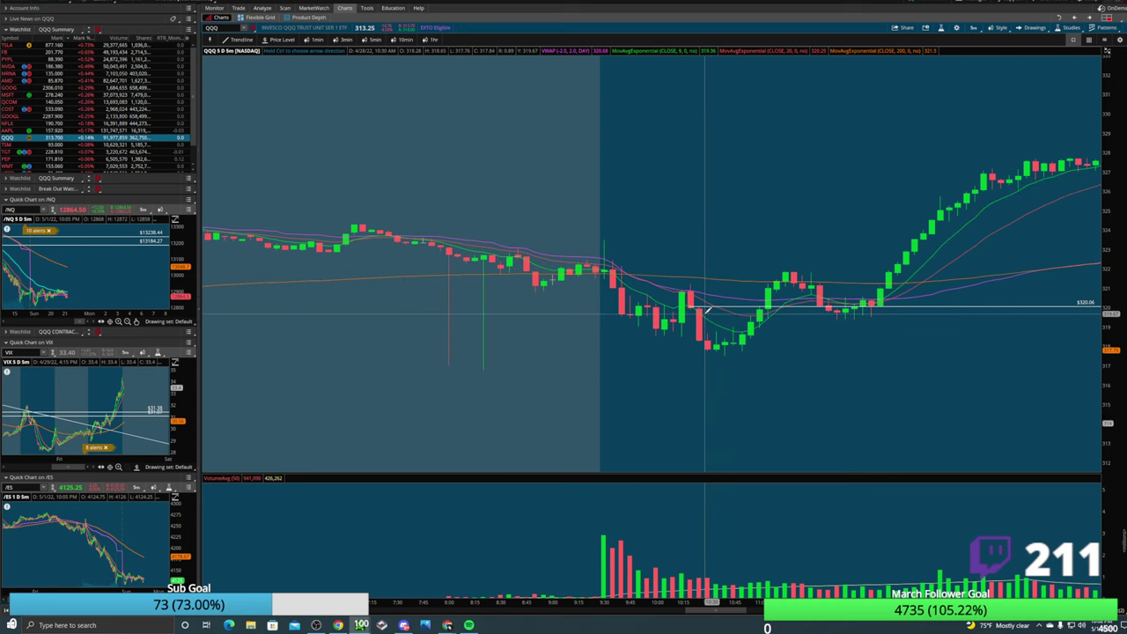
{"action": "left_click", "coordinate": [705, 312]}
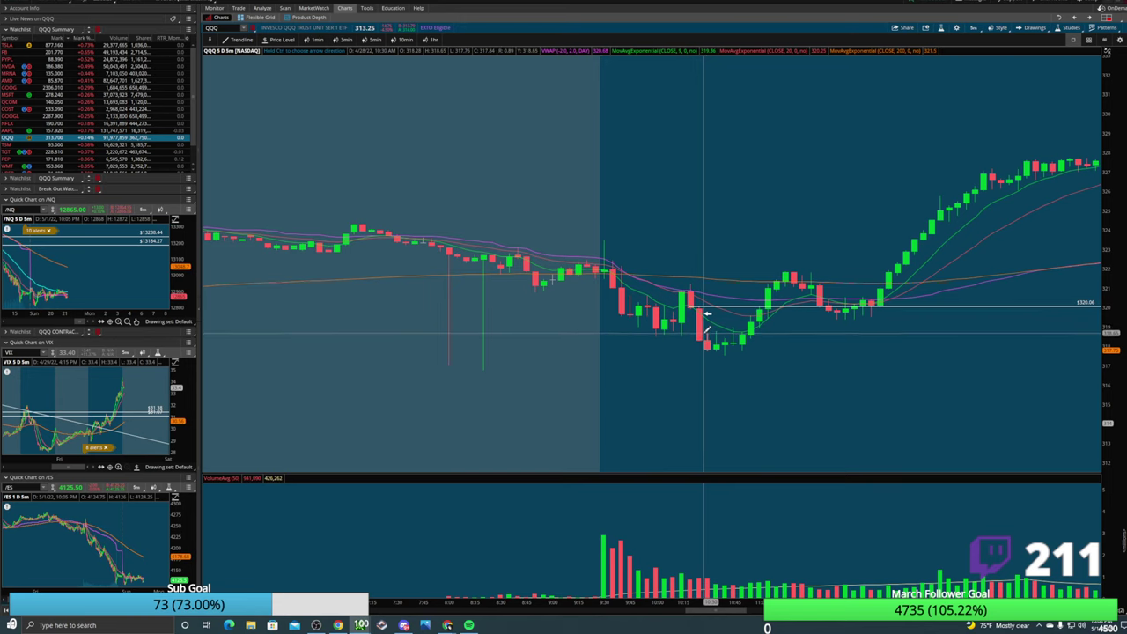
{"action": "left_click", "coordinate": [635, 334]}
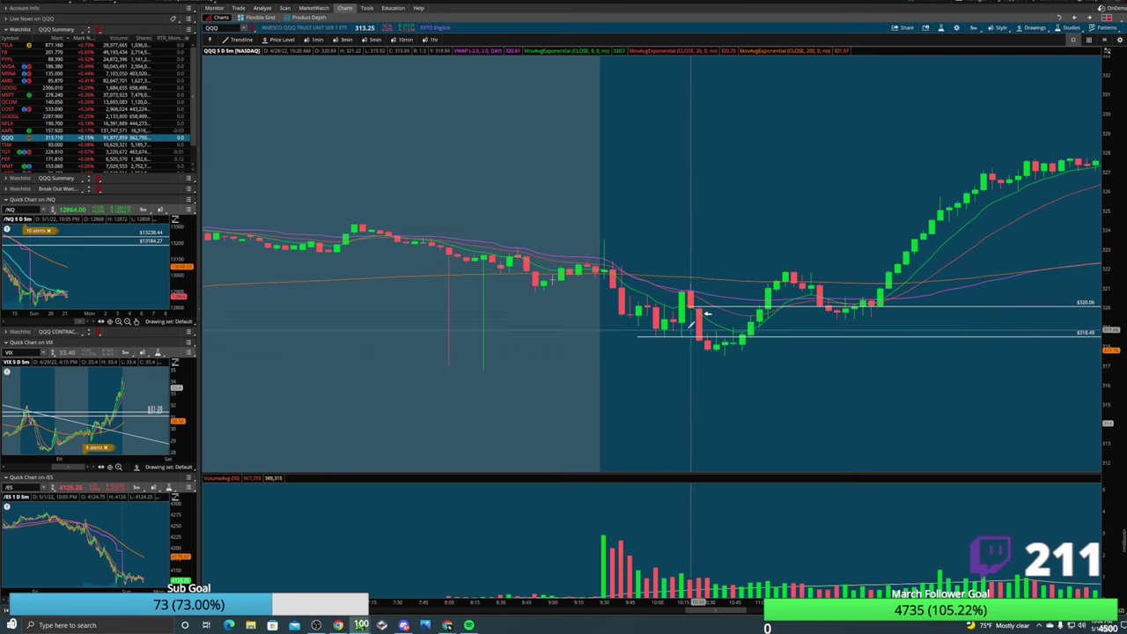
Clear the 10:20 setup's drawings and bring the 11:30 to 12:15 candles of April 28 into focus.
{"action": "right_click", "coordinate": [800, 362]}
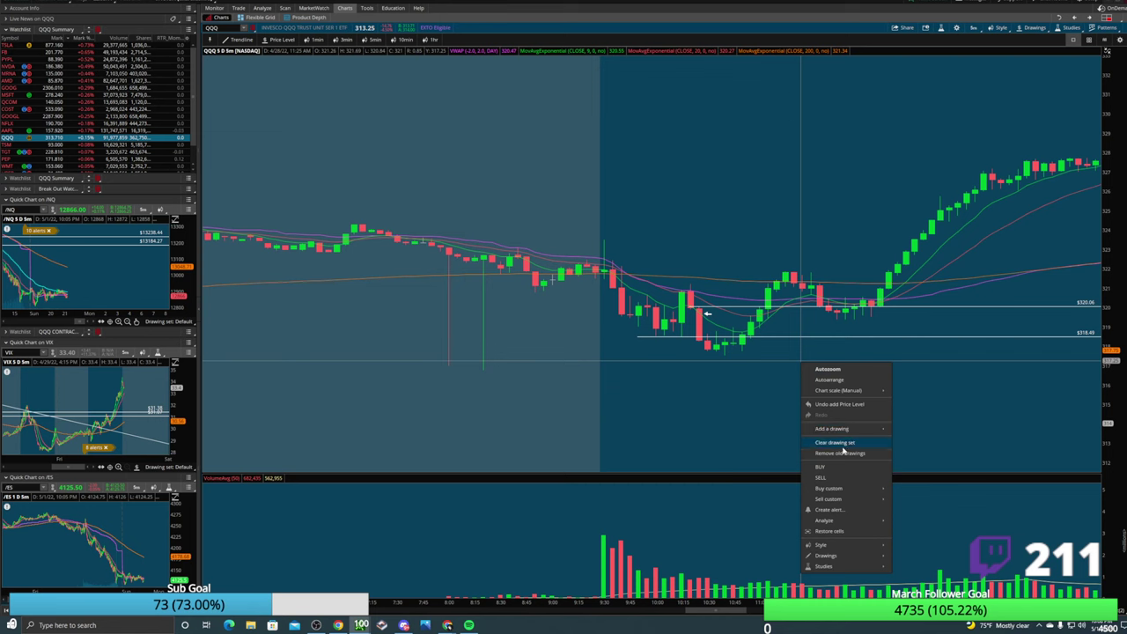
{"action": "left_click", "coordinate": [841, 447]}
{"action": "mouse_move", "coordinate": [830, 335]}
{"action": "left_mouse_down"}
{"action": "mouse_move", "coordinate": [749, 270]}
{"action": "mouse_move", "coordinate": [586, 283]}
{"action": "left_mouse_up"}
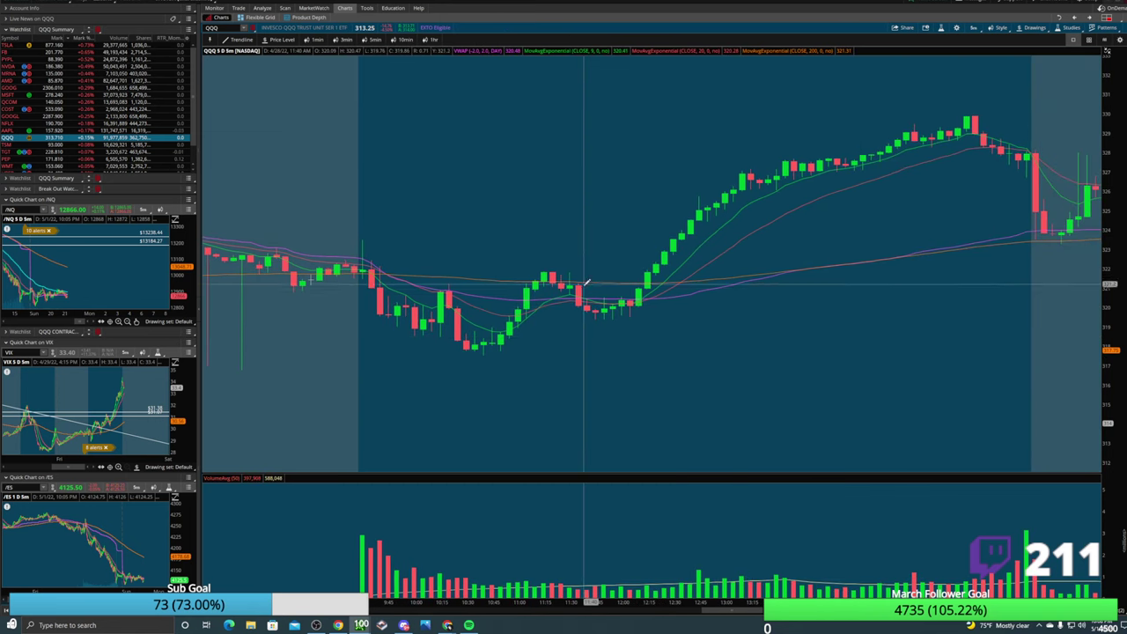
Place a price level at about $319.73 under the late-morning pullback and move it to about $320.03 at the 12:05 candle.
{"action": "middle_click", "coordinate": [614, 309]}
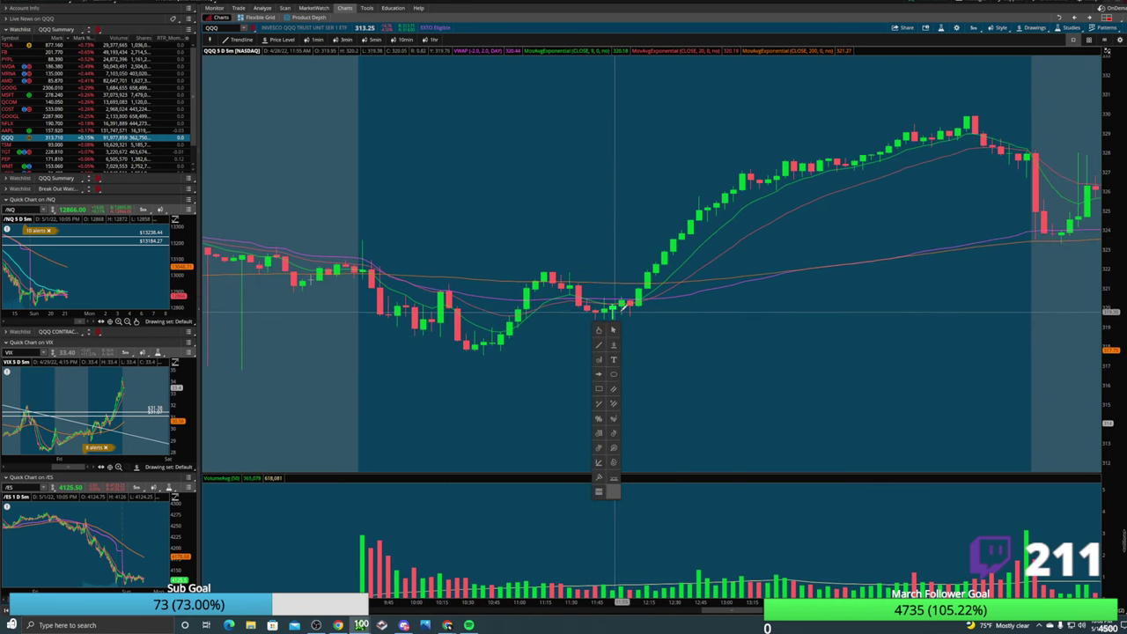
{"action": "middle_click", "coordinate": [595, 216]}
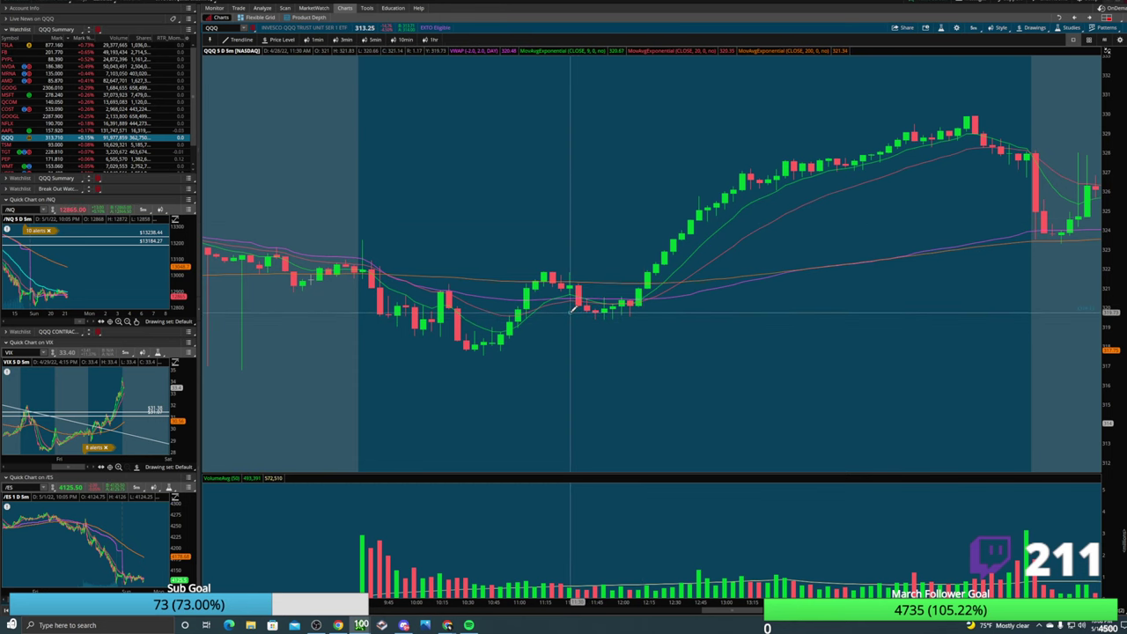
{"action": "left_click", "coordinate": [572, 310]}
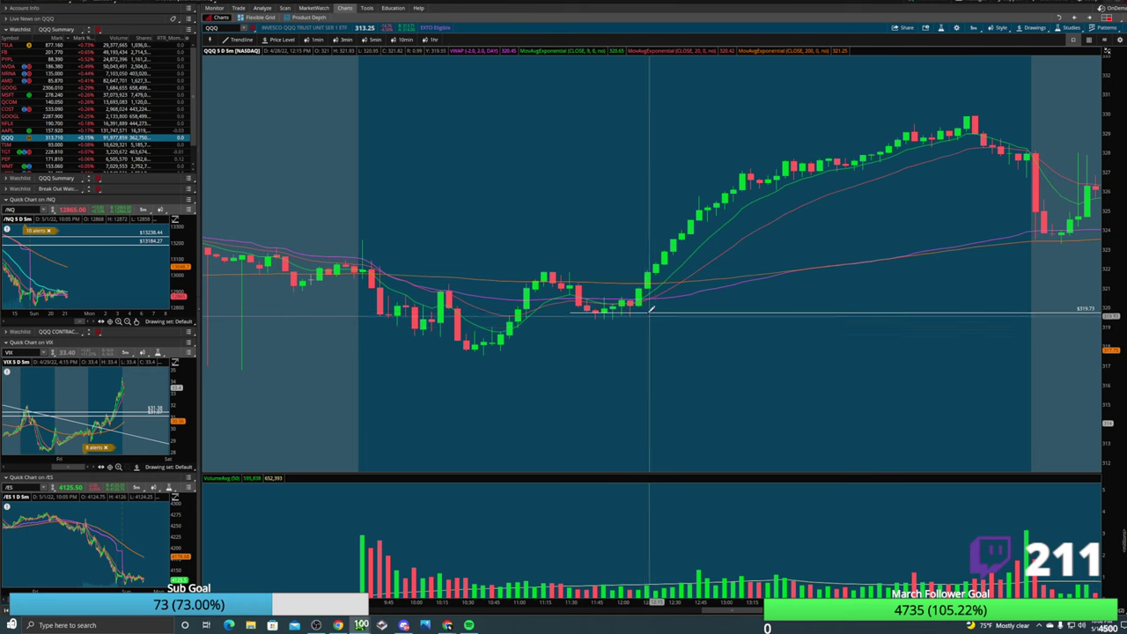
{"action": "middle_click", "coordinate": [616, 287]}
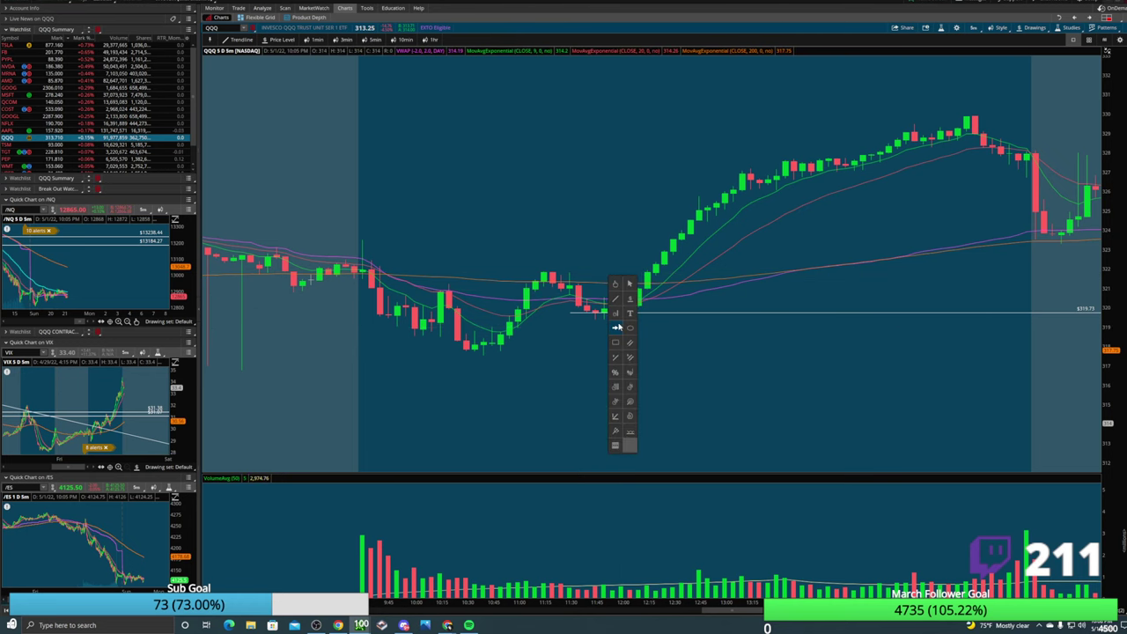
{"action": "middle_click", "coordinate": [697, 287]}
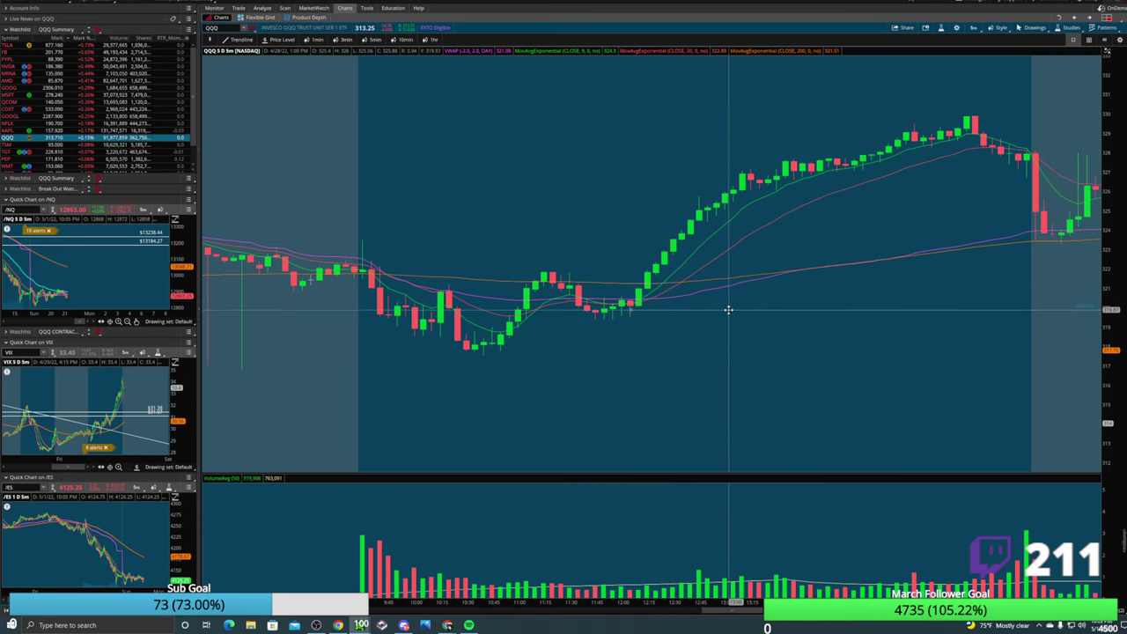
{"action": "left_click", "coordinate": [689, 306]}
Place a price level at about $321.85 along the 11:15 highs of April 28.
{"action": "middle_click", "coordinate": [650, 309]}
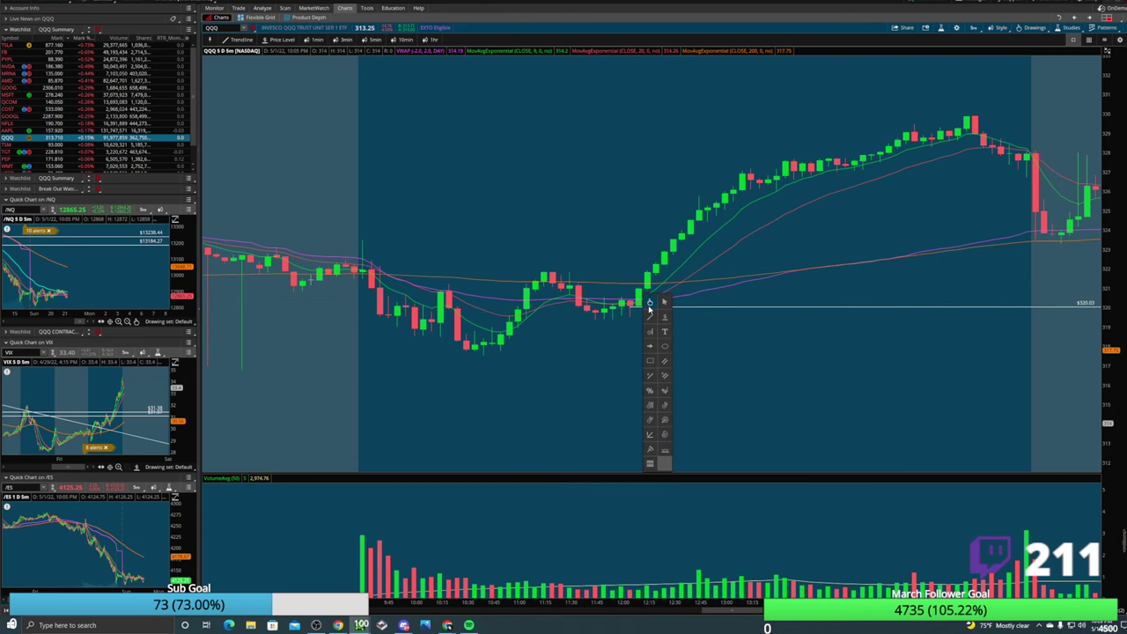
{"action": "middle_click", "coordinate": [534, 267]}
{"action": "left_click", "coordinate": [552, 279]}
{"action": "left_click", "coordinate": [525, 271]}
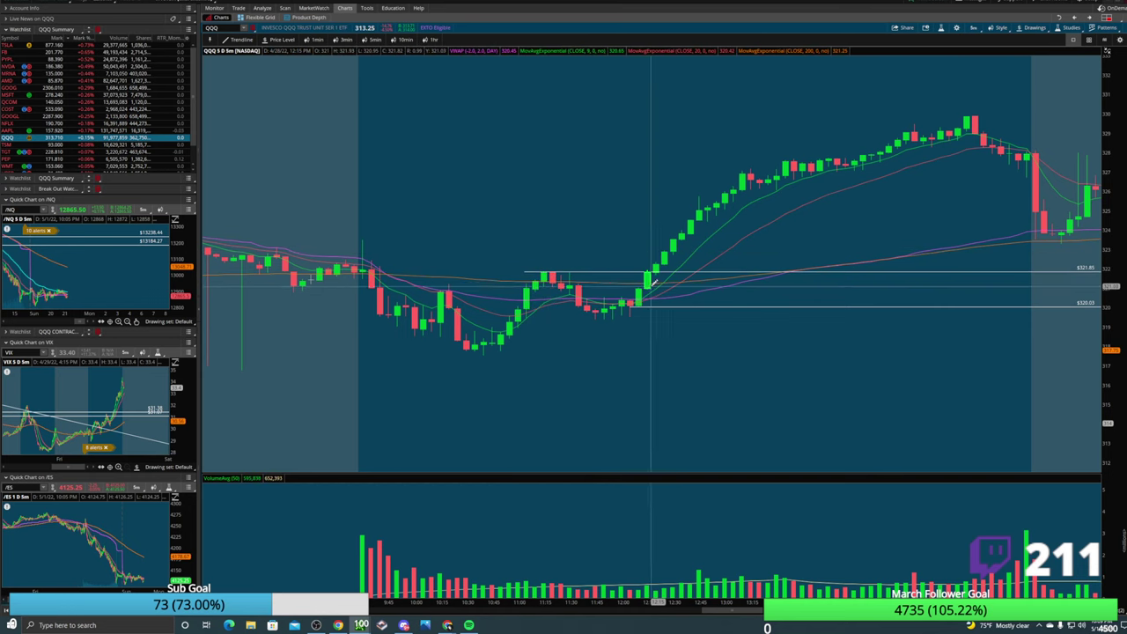
Add a "STOP LOSS" note beneath the $320.03 level and a "TARGET" note above the $321.85 level.
{"action": "middle_click", "coordinate": [657, 300]}
{"action": "left_click", "coordinate": [673, 355]}
{"action": "left_click", "coordinate": [661, 313]}
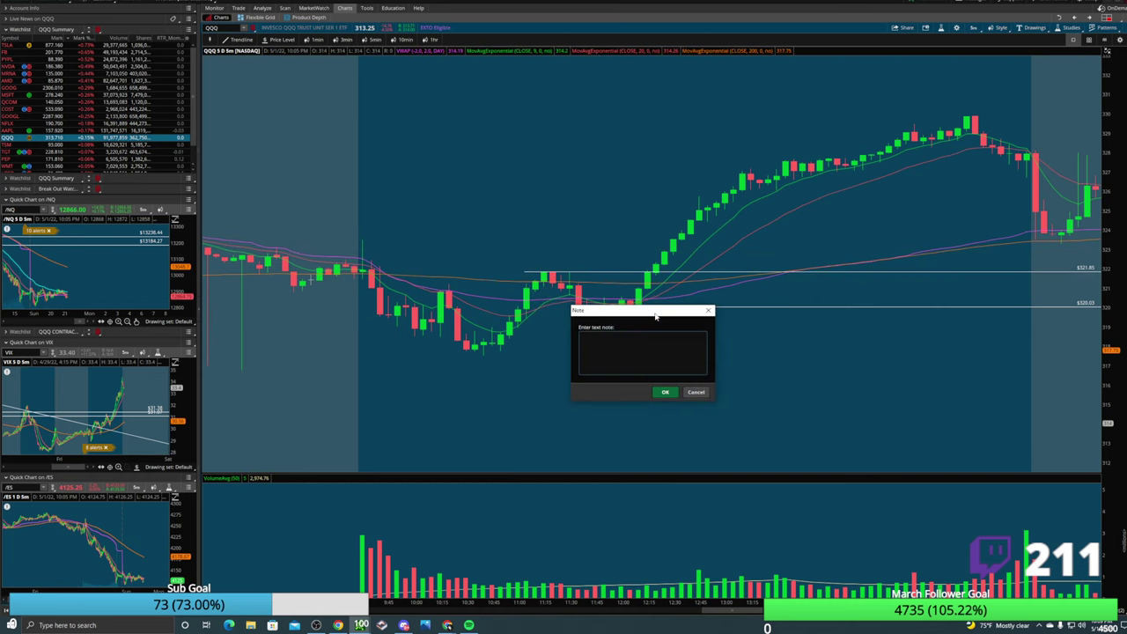
{"action": "type", "text": "STOP LOSS"}
{"action": "left_click", "coordinate": [658, 396]}
{"action": "left_click", "coordinate": [605, 257]}
{"action": "type", "text": "TARGET"}
{"action": "left_click", "coordinate": [664, 392]}
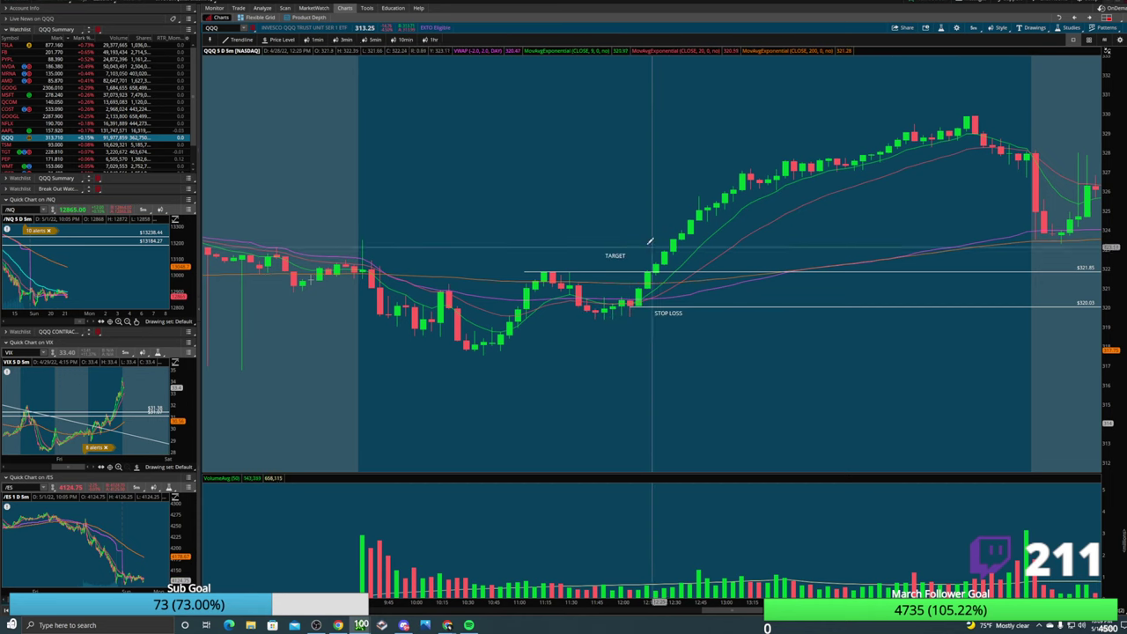
Add a left-pointing arrow beside the 12:10 candle of April 28, just above the $320.03 level.
{"action": "right_click", "coordinate": [648, 300]}
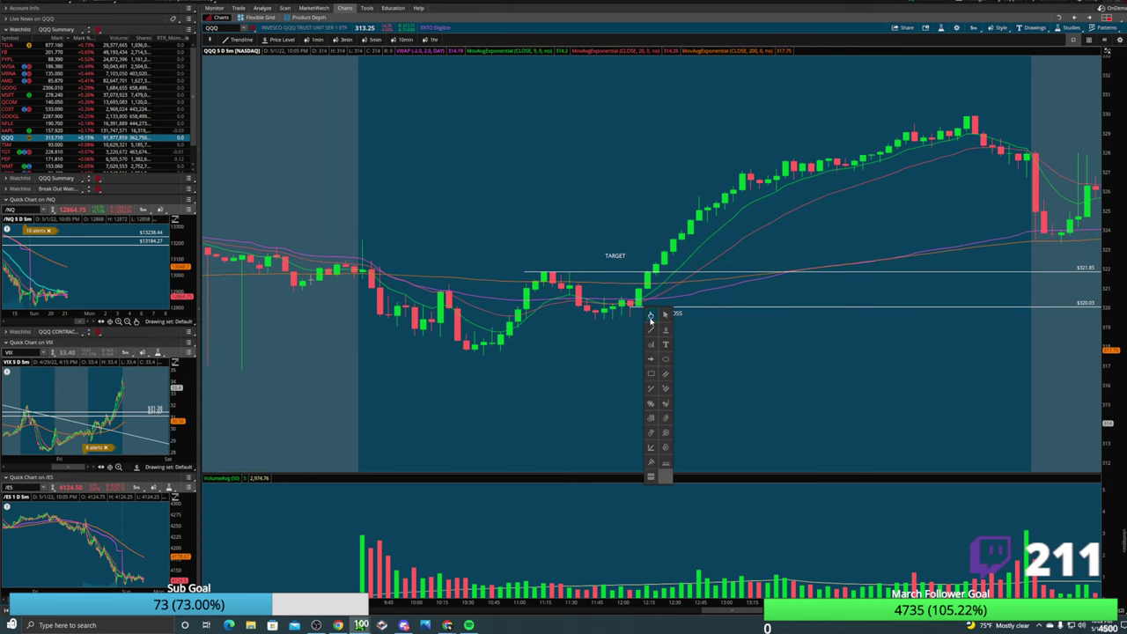
{"action": "left_click", "coordinate": [652, 365]}
{"action": "left_click", "coordinate": [646, 300]}
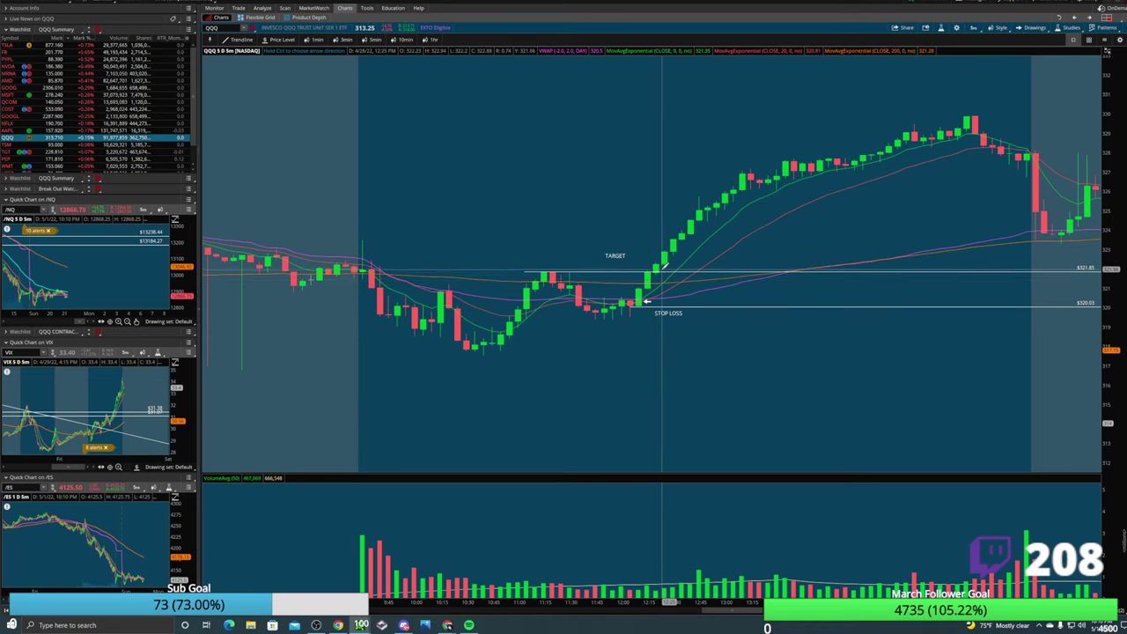
Draw a small ellipse around the candles breaking through the $321.85 level at about 12:20.
{"action": "right_click", "coordinate": [673, 296]}
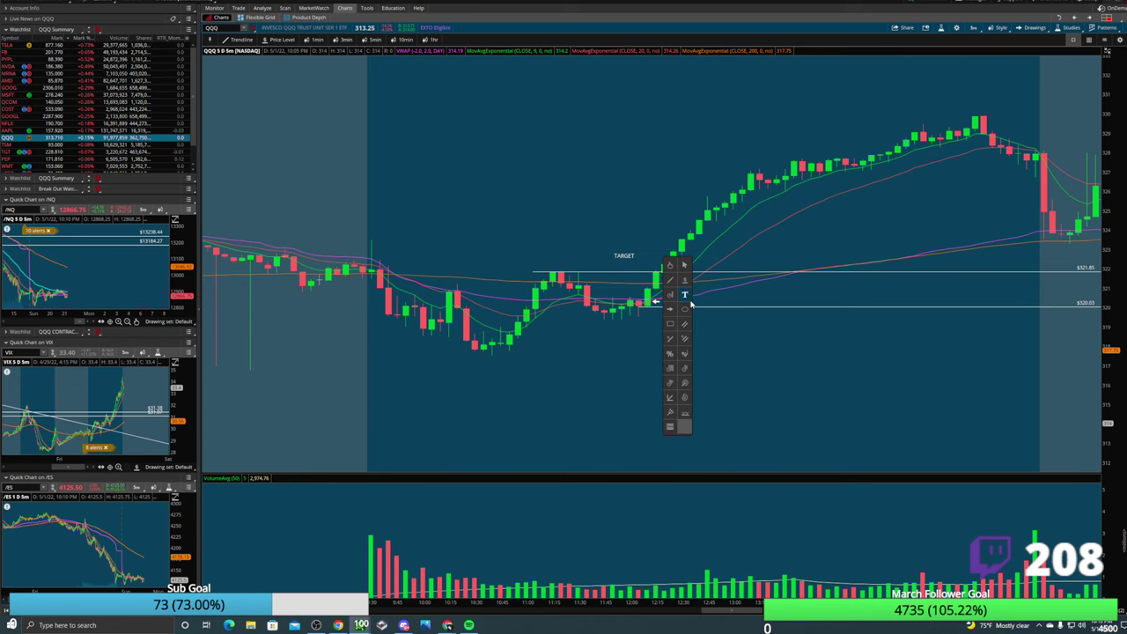
{"action": "key", "text": "Escape"}
{"action": "left_click", "coordinate": [650, 256]}
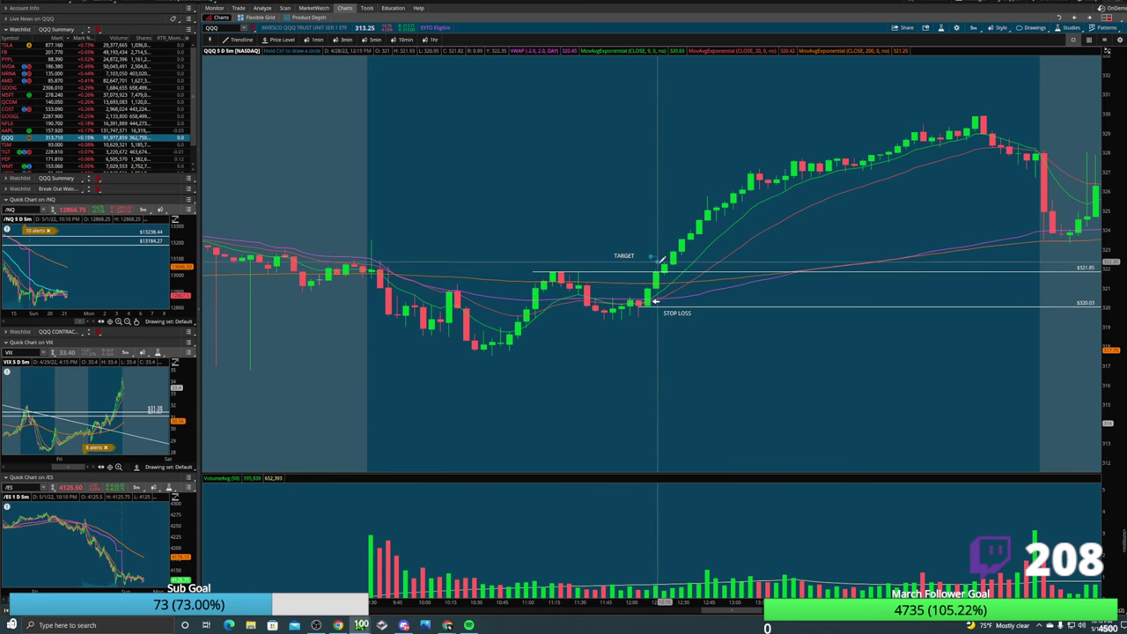
{"action": "left_click", "coordinate": [685, 279]}
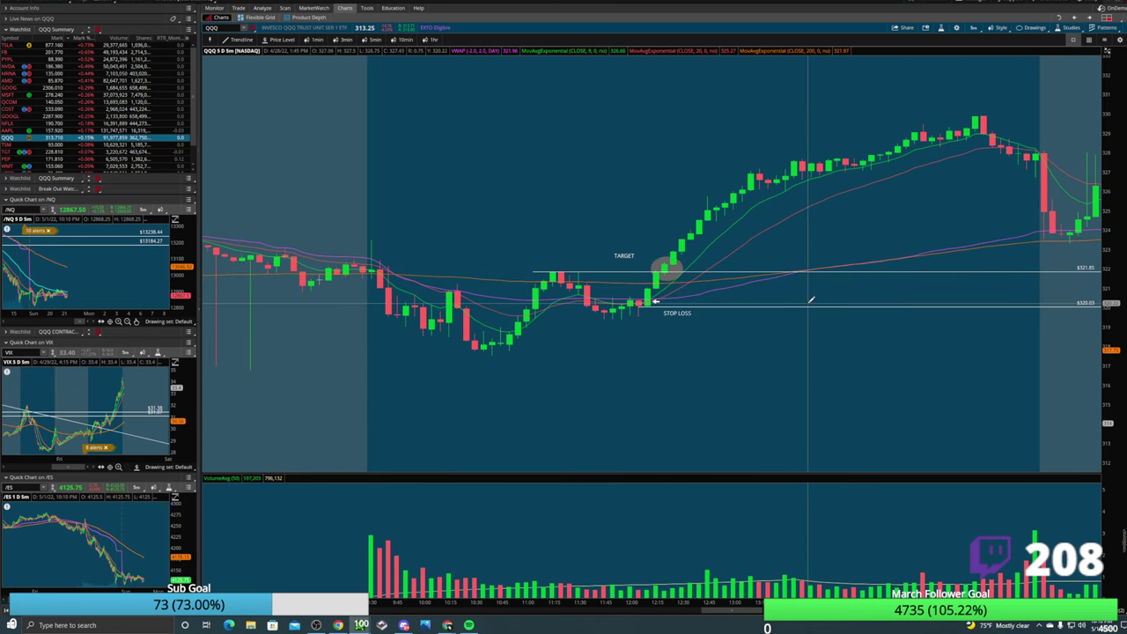
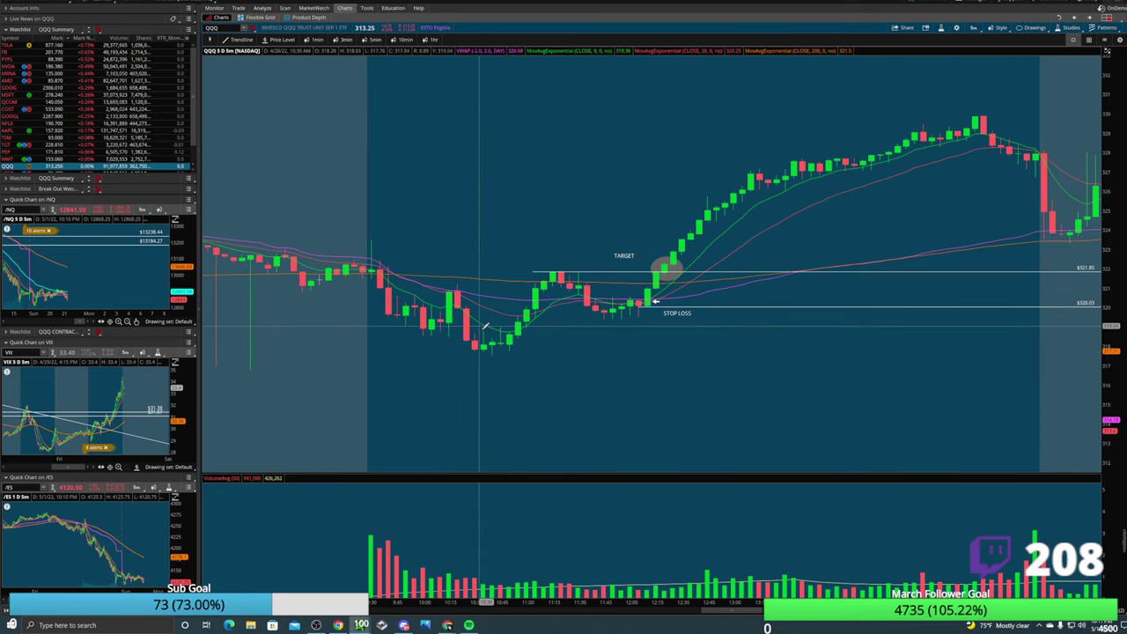
Try a rectangular zone from the April 28 morning lows, raise its upper edge to the $320.03 level, and remove it.
{"action": "right_click", "coordinate": [408, 405]}
{"action": "left_click", "coordinate": [408, 405]}
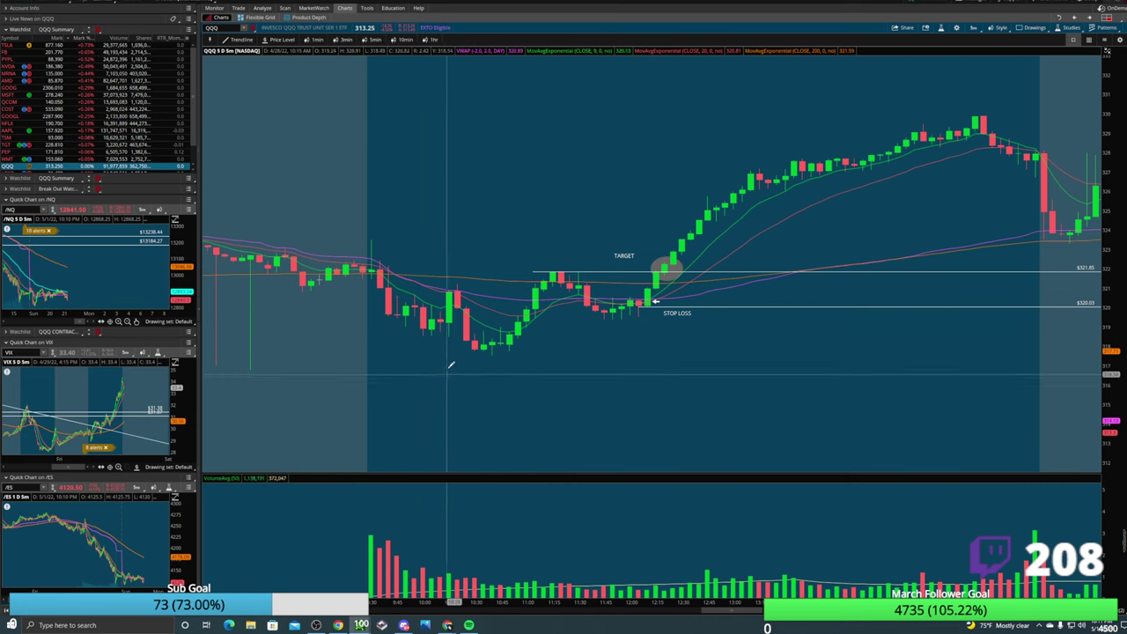
{"action": "left_click_drag", "start_coordinate": [385, 313], "coordinate": [871, 334]}
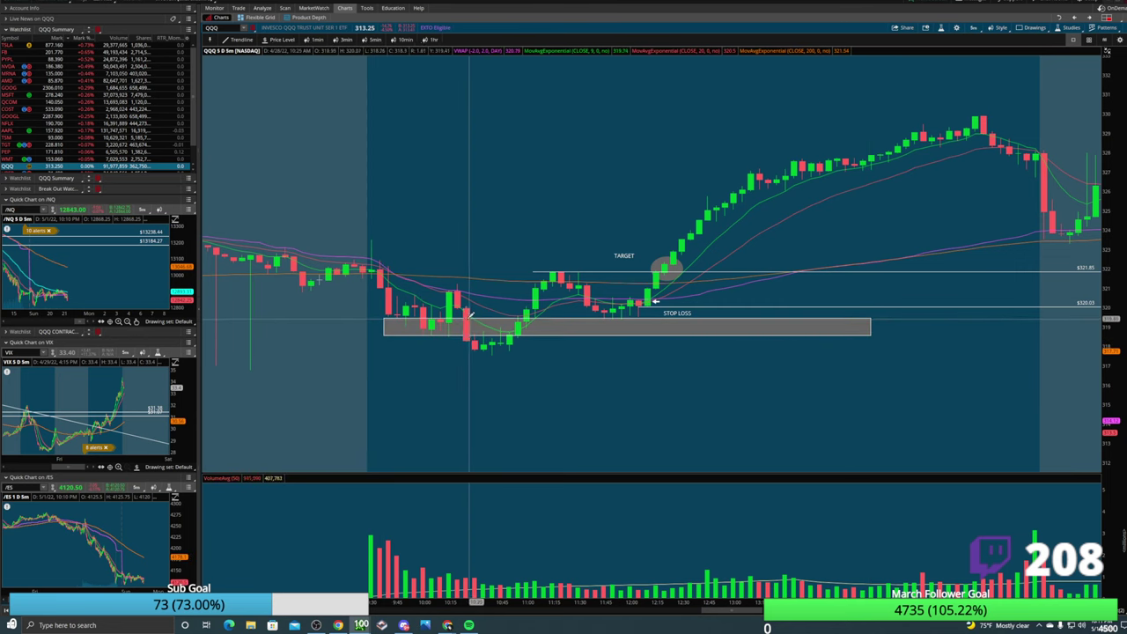
{"action": "right_click", "coordinate": [417, 336]}
{"action": "mouse_move", "coordinate": [384, 318]}
{"action": "left_mouse_down"}
{"action": "mouse_move", "coordinate": [376, 306]}
{"action": "mouse_move", "coordinate": [350, 319]}
{"action": "mouse_move", "coordinate": [374, 308]}
{"action": "left_mouse_up"}
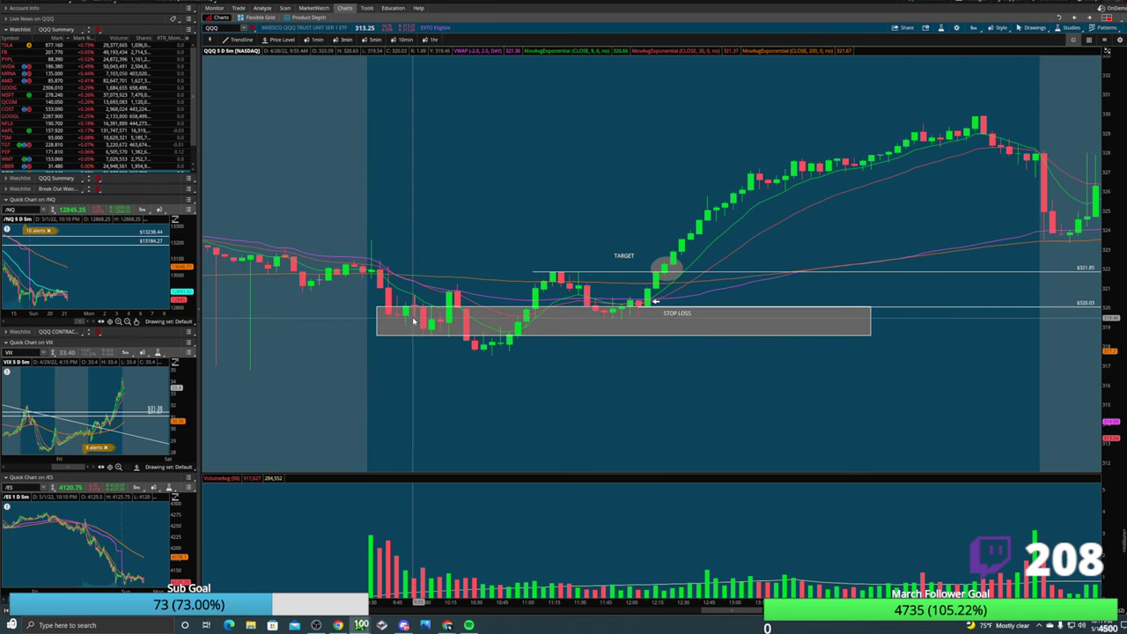
{"action": "right_click", "coordinate": [415, 318]}
{"action": "left_click", "coordinate": [440, 356]}
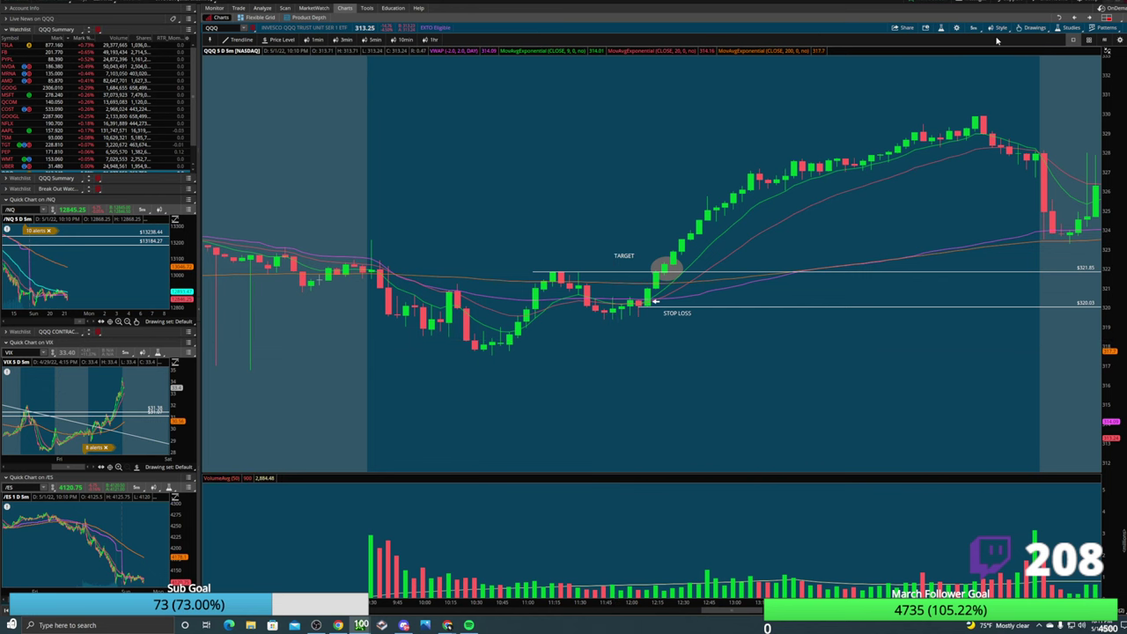
Clear the whole drawing set from the QQQ chart.
{"action": "right_click", "coordinate": [581, 364]}
{"action": "left_click", "coordinate": [607, 441]}
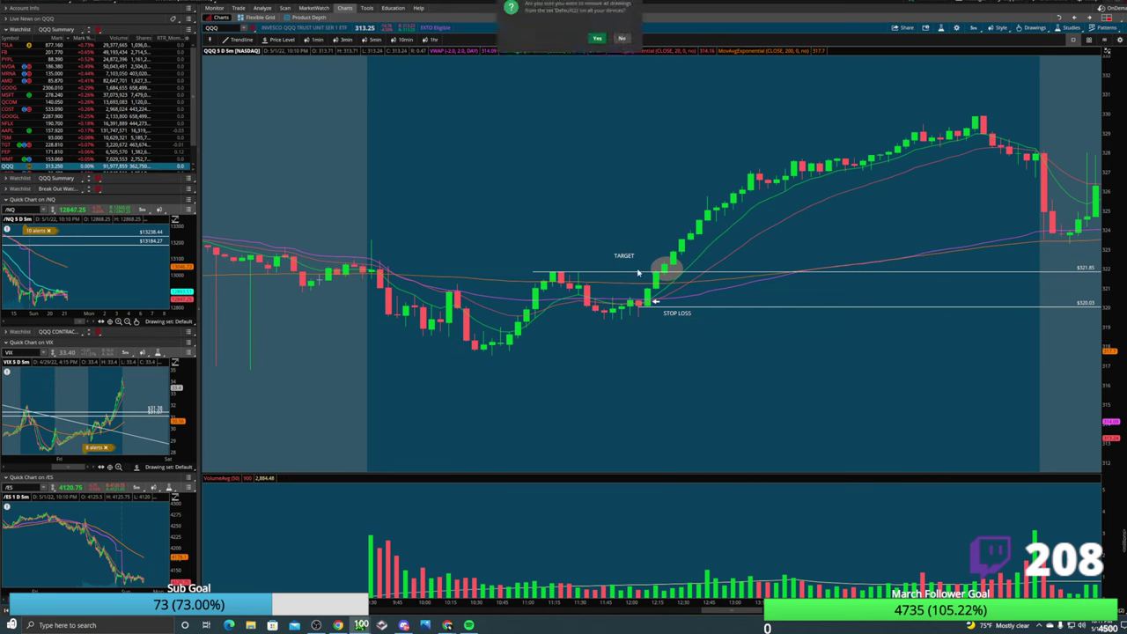
{"action": "left_click", "coordinate": [597, 38]}
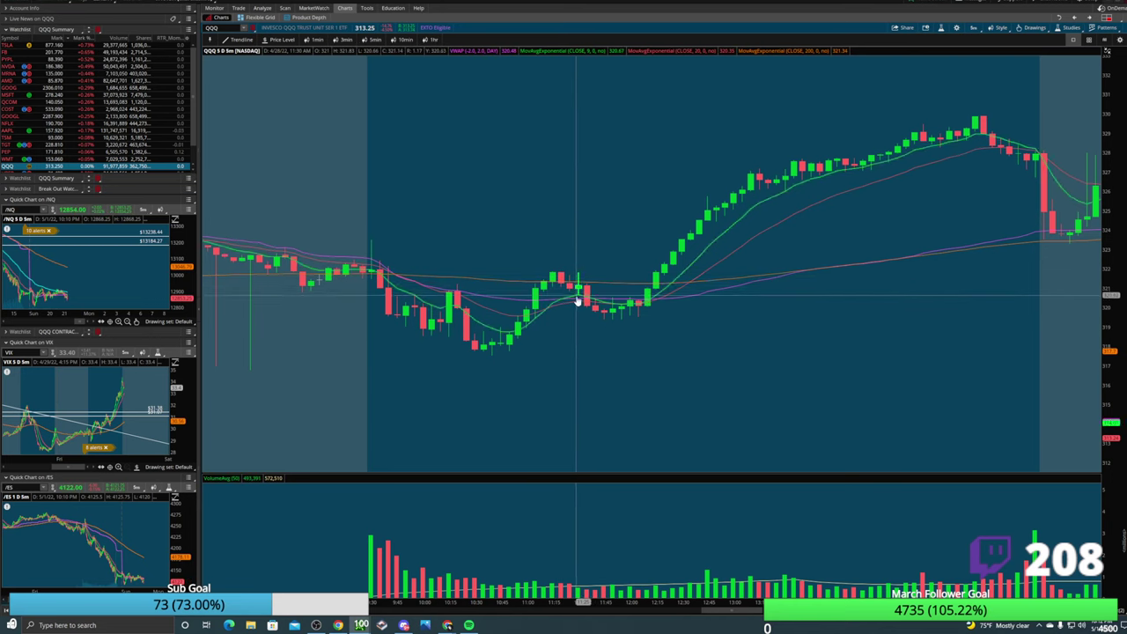
Place a price level at about $319.37 under the 11:40 pullback low of April 28.
{"action": "right_click", "coordinate": [572, 297]}
{"action": "left_click", "coordinate": [586, 310]}
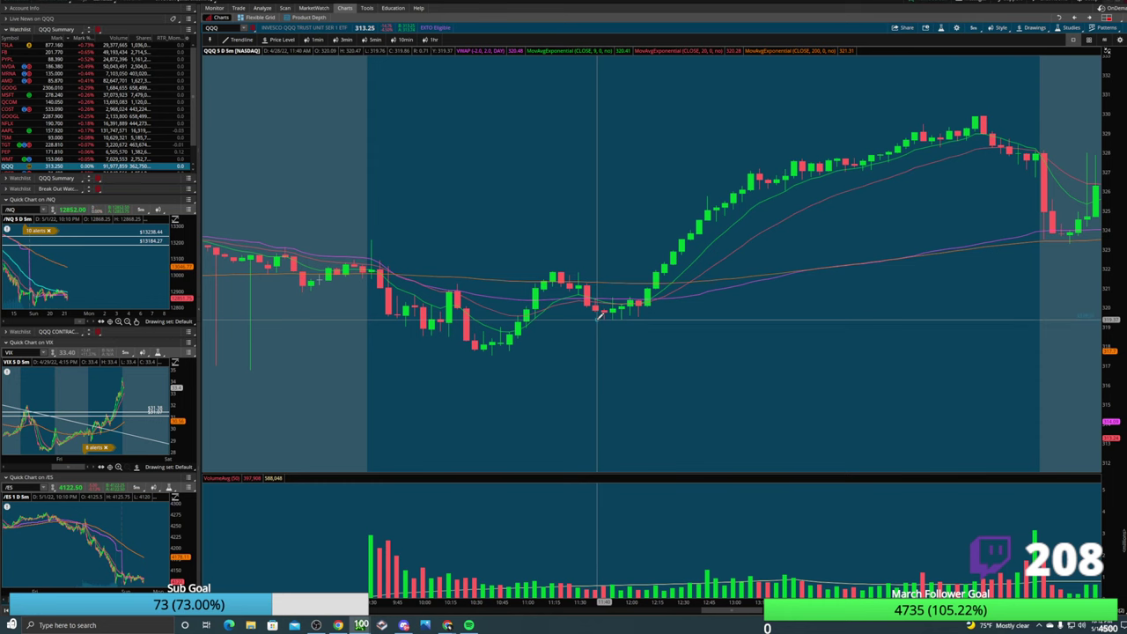
{"action": "scroll", "coordinate": [563, 385], "scroll_direction": "up", "scroll_amount": 3}
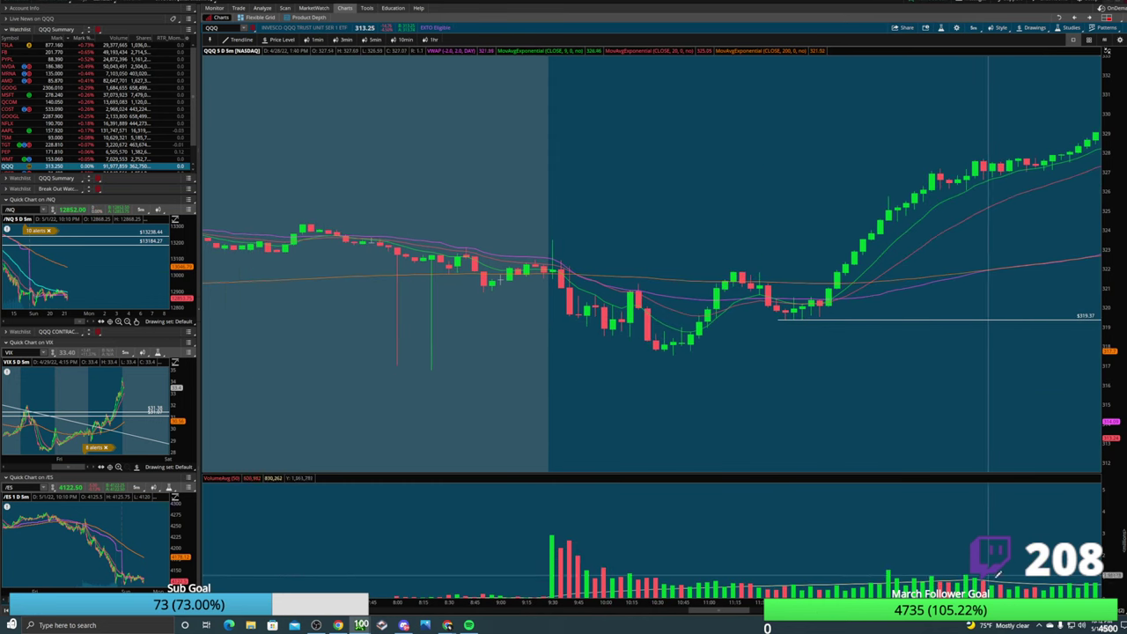
{"action": "scroll", "coordinate": [564, 264], "scroll_direction": "up", "scroll_amount": 10}
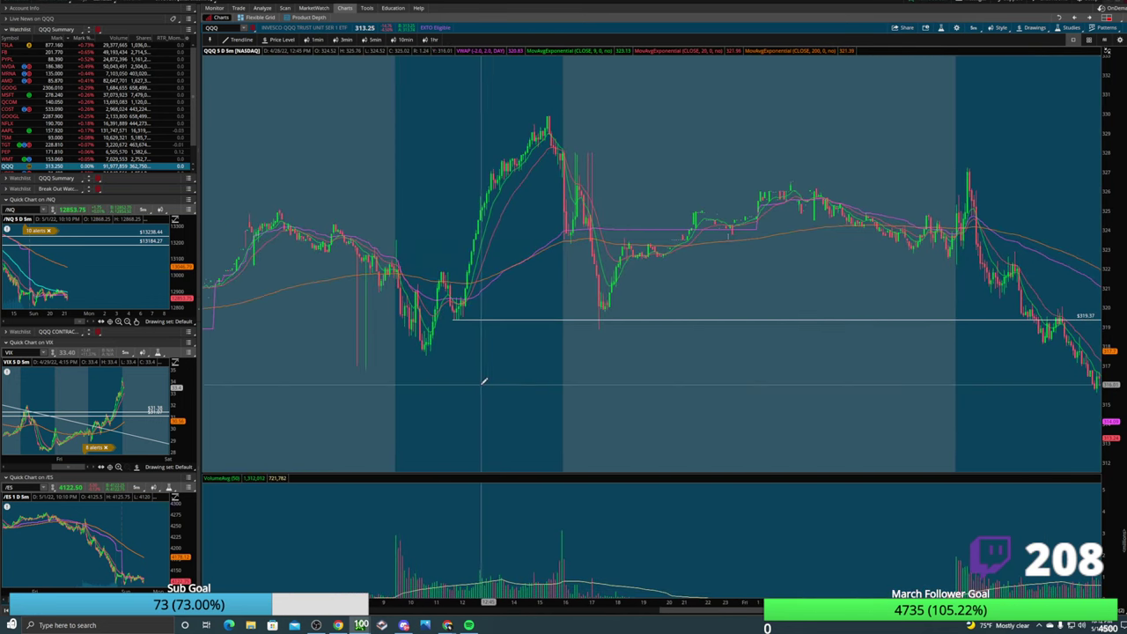
{"action": "scroll", "coordinate": [478, 379], "scroll_direction": "up", "scroll_amount": 3}
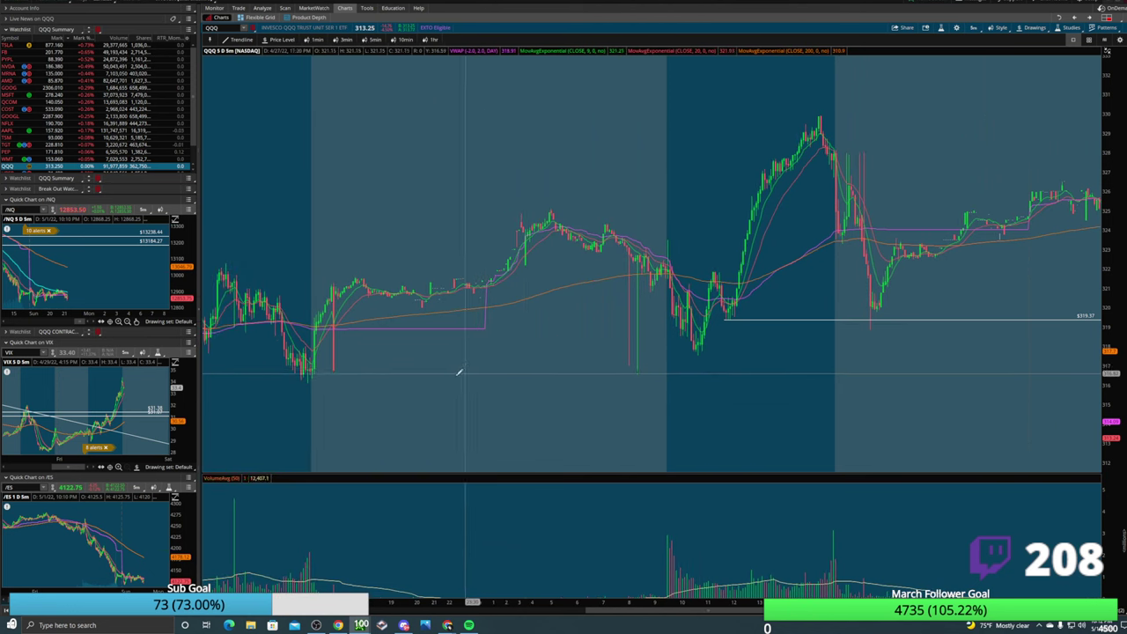
Replace the $319.37 level with a price level at about $318.95 starting at the April 27 midday lows.
{"action": "scroll", "coordinate": [370, 344], "scroll_direction": "up", "scroll_amount": 1}
{"action": "right_click", "coordinate": [766, 319]}
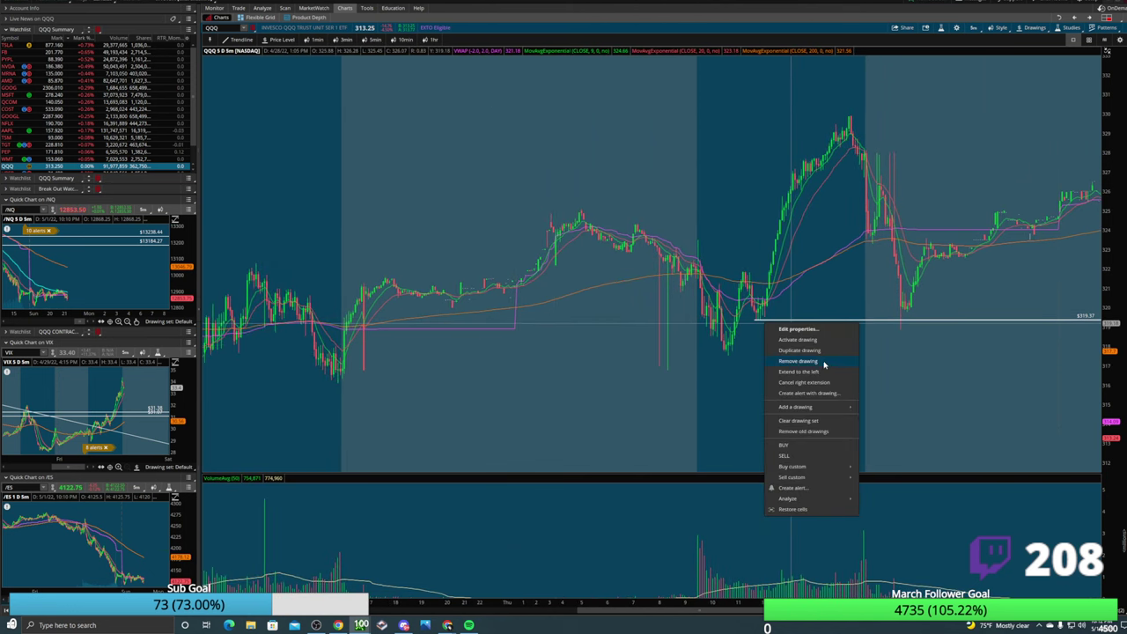
{"action": "left_click", "coordinate": [801, 359]}
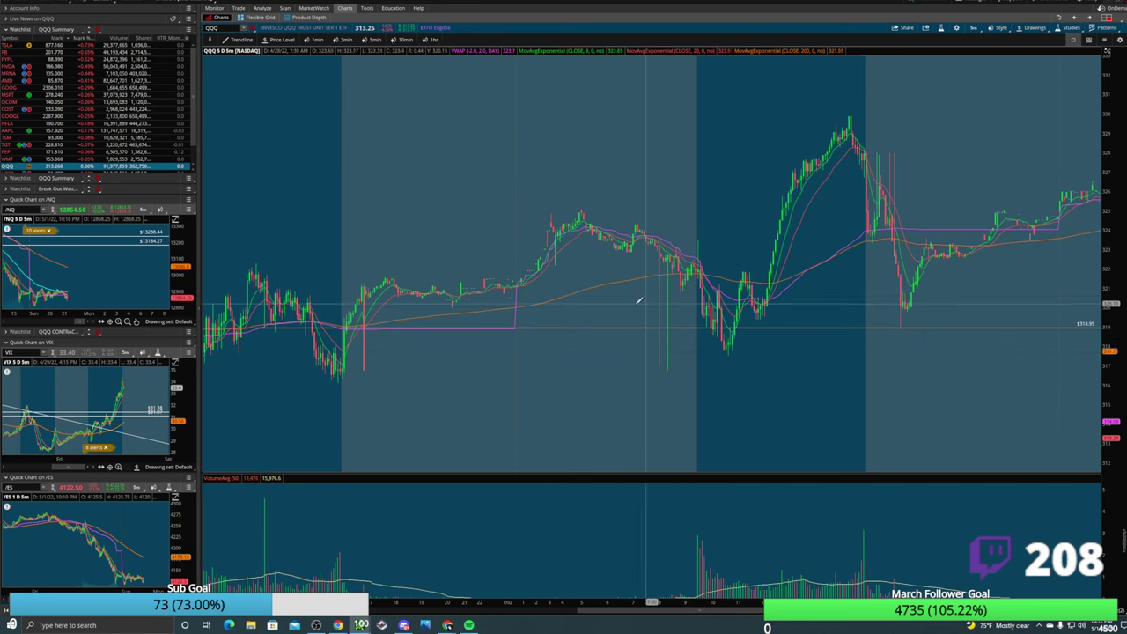
Draw a rectangle over the April 27 lows from about 12:45 to 14:11, spanning about $318.75 to $319.62.
{"action": "middle_click", "coordinate": [256, 320]}
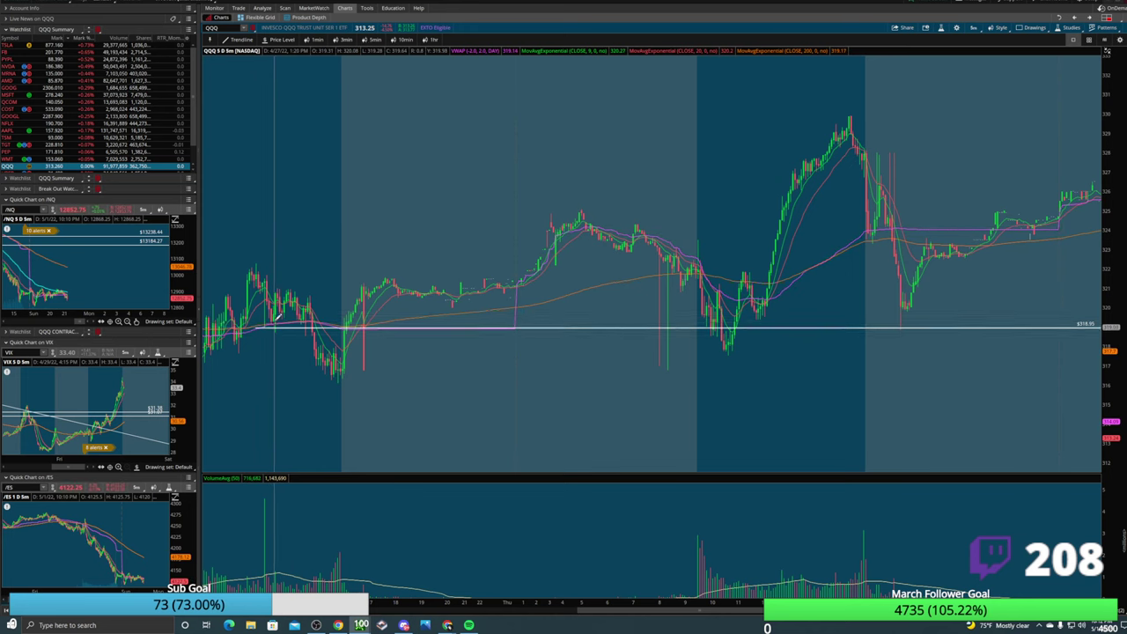
{"action": "left_click", "coordinate": [258, 313]}
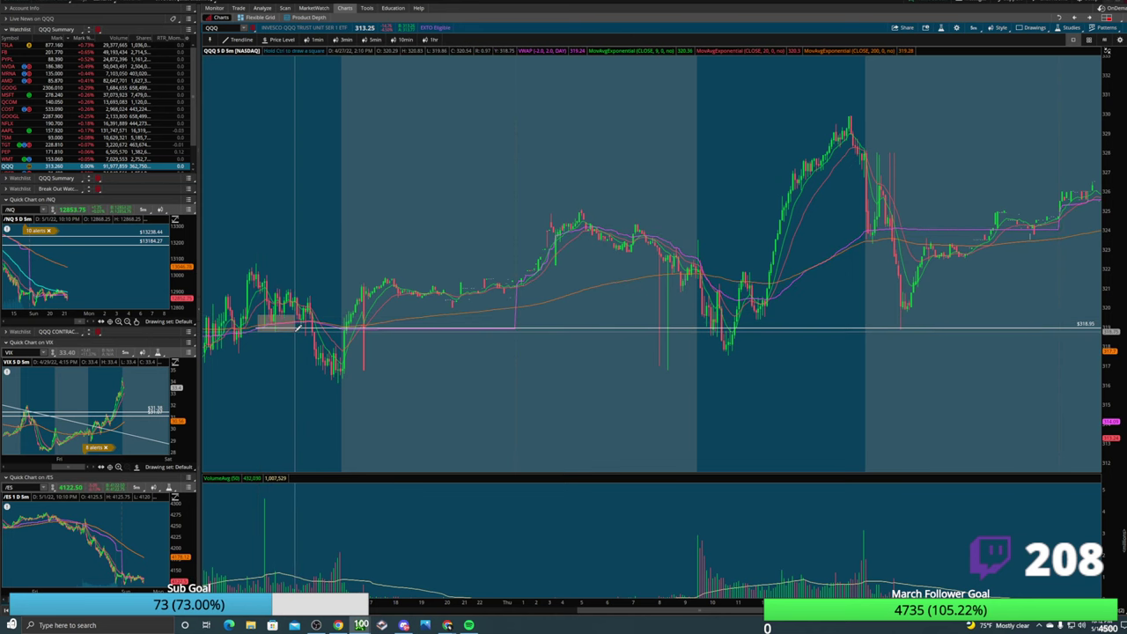
{"action": "left_click", "coordinate": [299, 326]}
Try extending the rectangle's end date to 04/29/2022, and undo the extension.
{"action": "right_click", "coordinate": [299, 327]}
{"action": "left_click", "coordinate": [318, 330]}
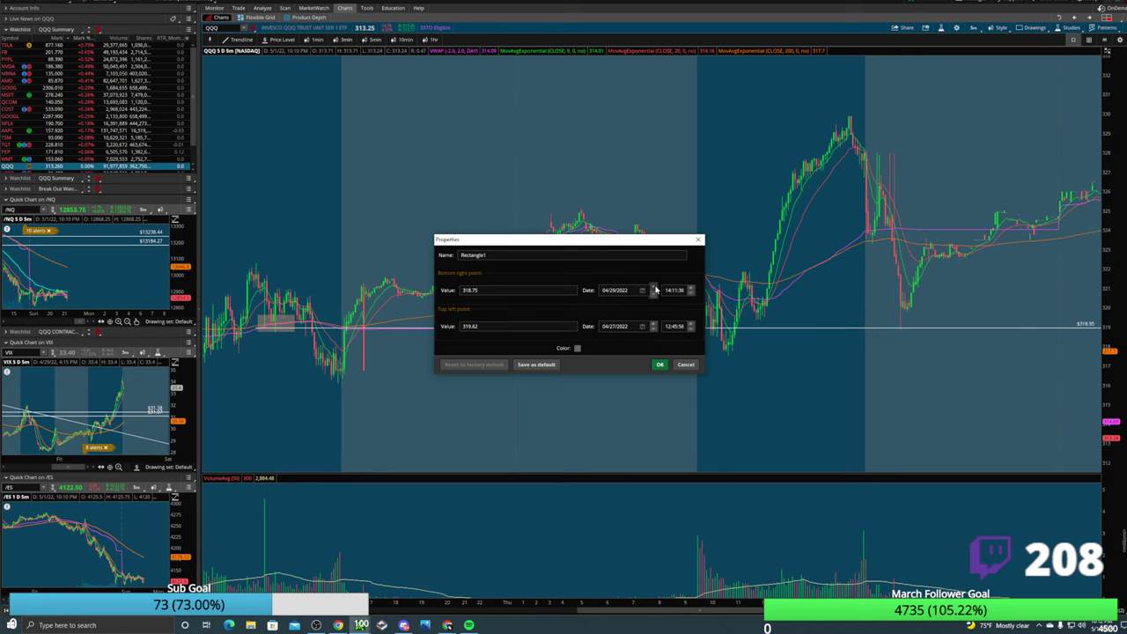
{"action": "left_click", "coordinate": [659, 364]}
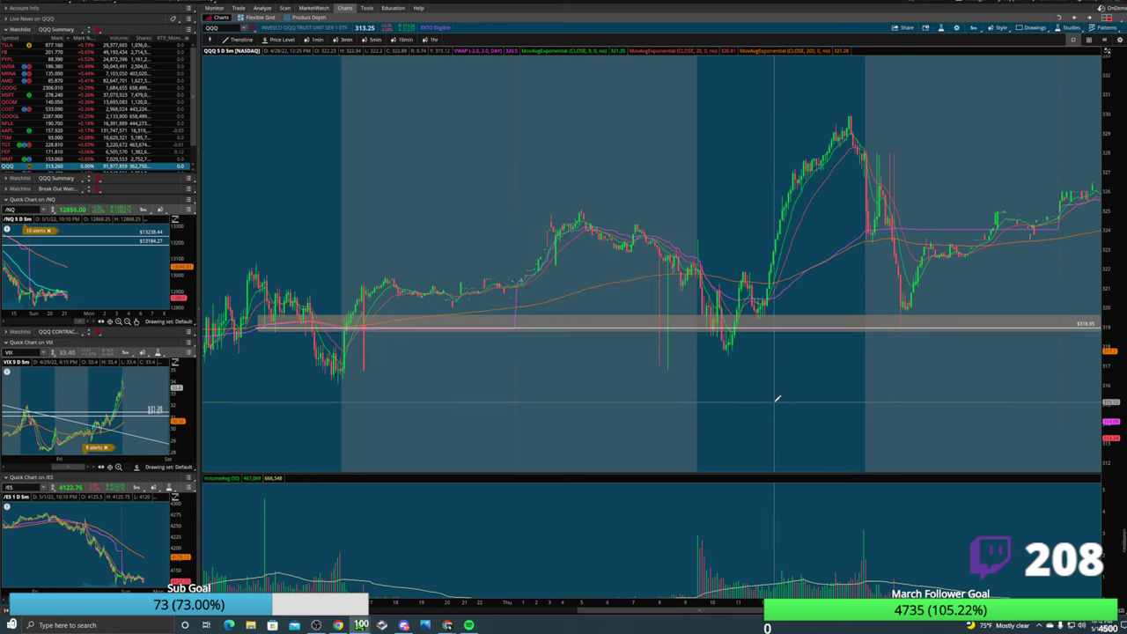
{"action": "key", "text": "ctrl+z"}
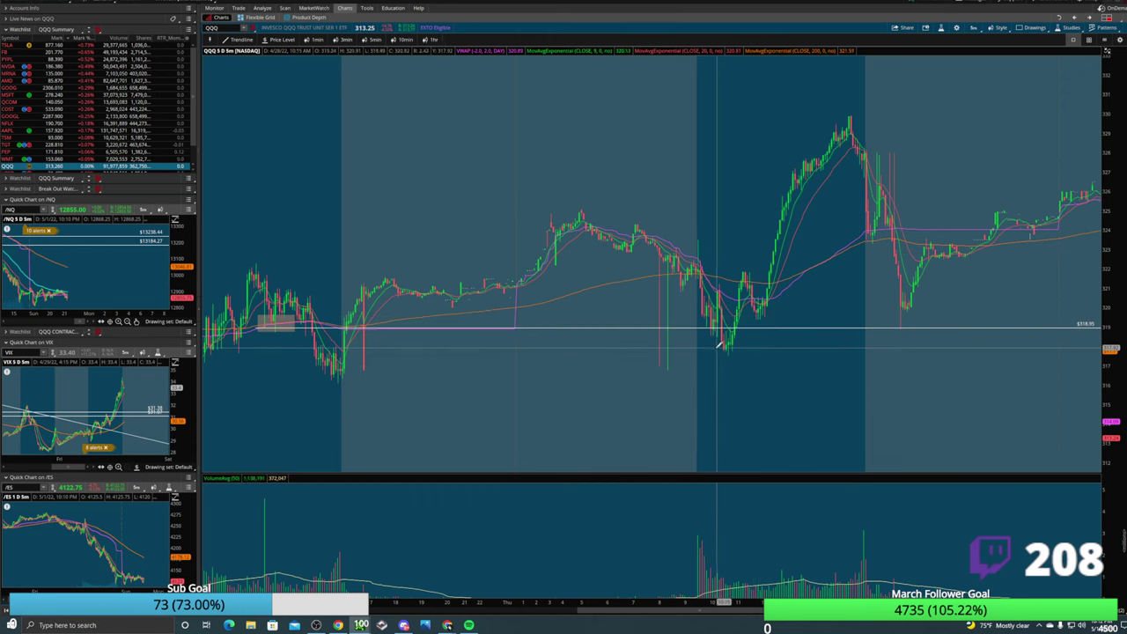
Place price levels at about $320.79 and $322.79 below and above the late-morning consolidation of April 29.
{"action": "left_click_drag", "start_coordinate": [600, 307], "coordinate": [991, 301]}
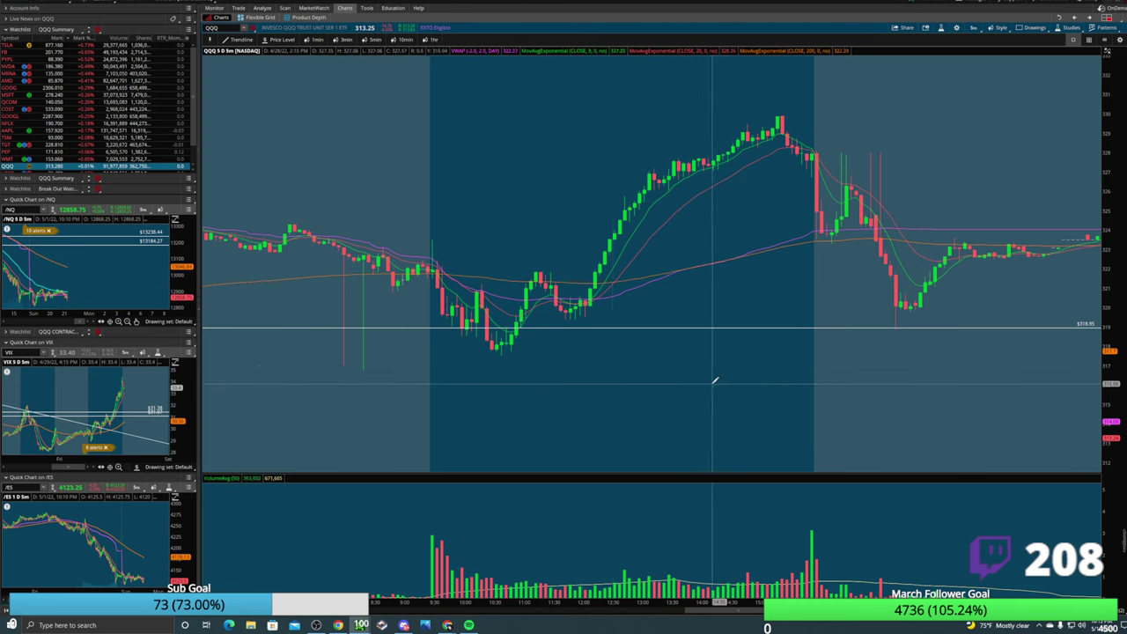
{"action": "scroll", "coordinate": [715, 352], "scroll_direction": "up", "scroll_amount": 10}
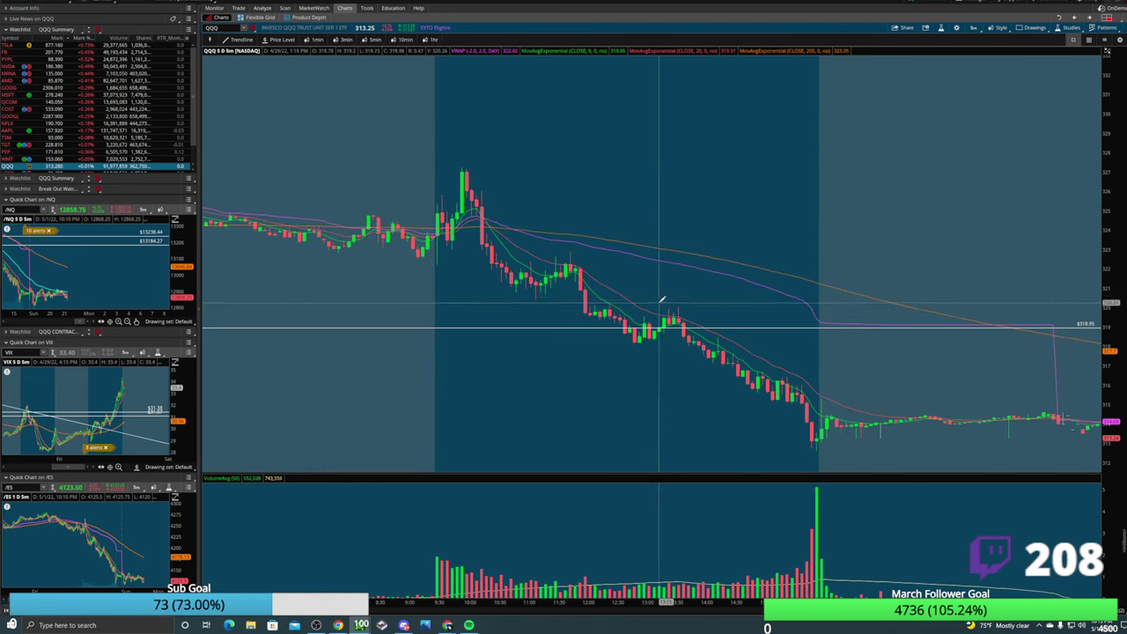
{"action": "left_click_drag", "start_coordinate": [425, 286], "coordinate": [674, 286]}
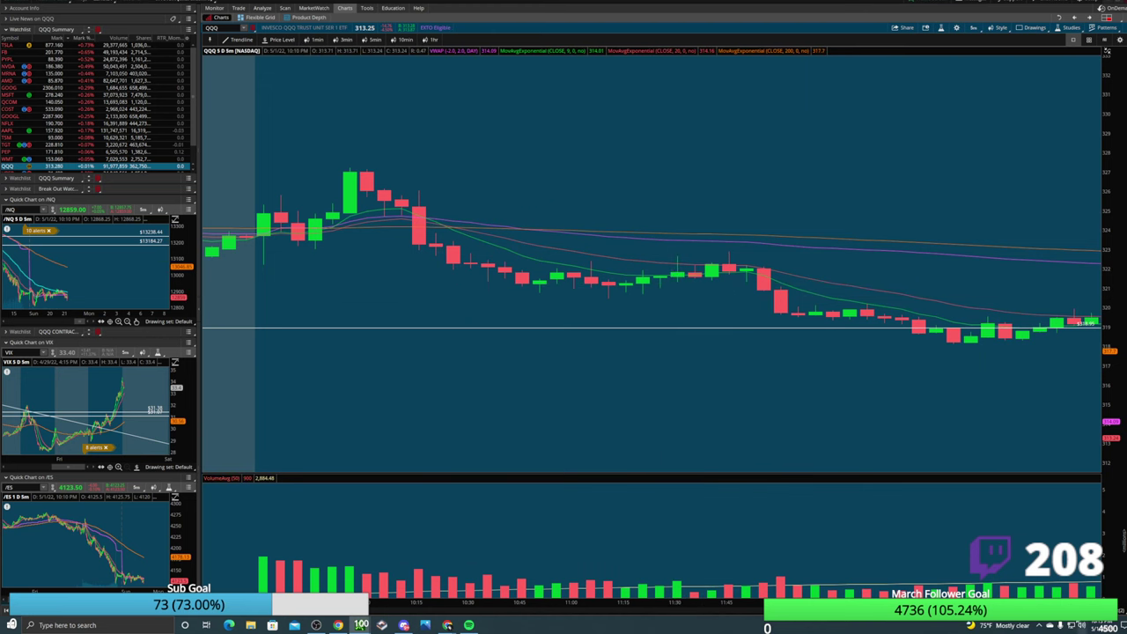
{"action": "scroll", "coordinate": [420, 282], "scroll_direction": "down", "scroll_amount": 5}
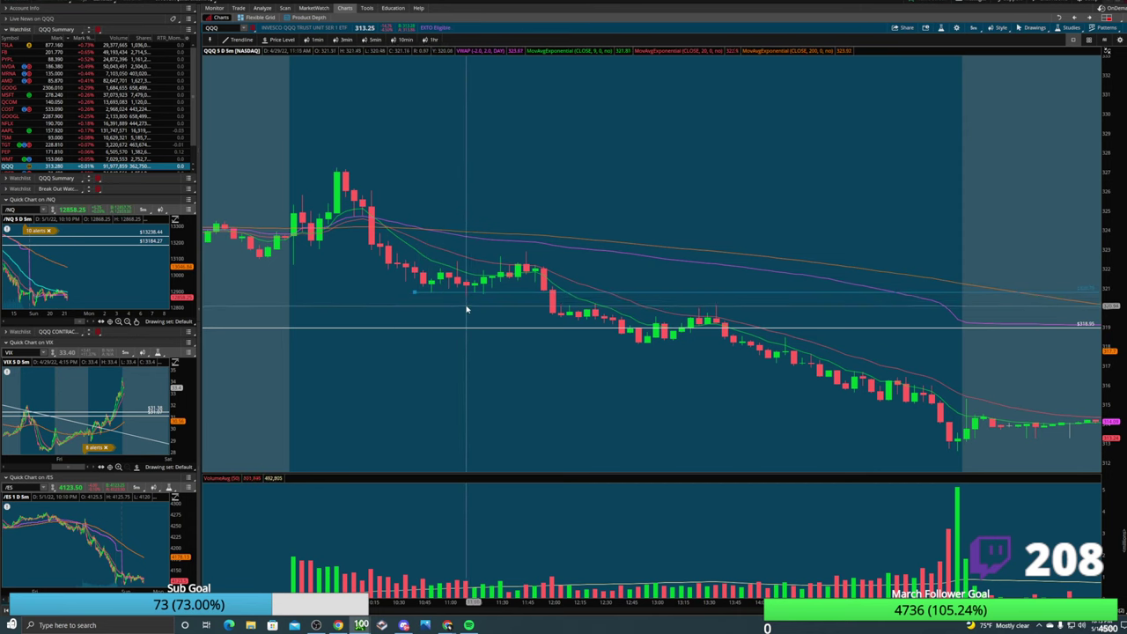
{"action": "middle_click", "coordinate": [419, 243]}
{"action": "left_click", "coordinate": [441, 264]}
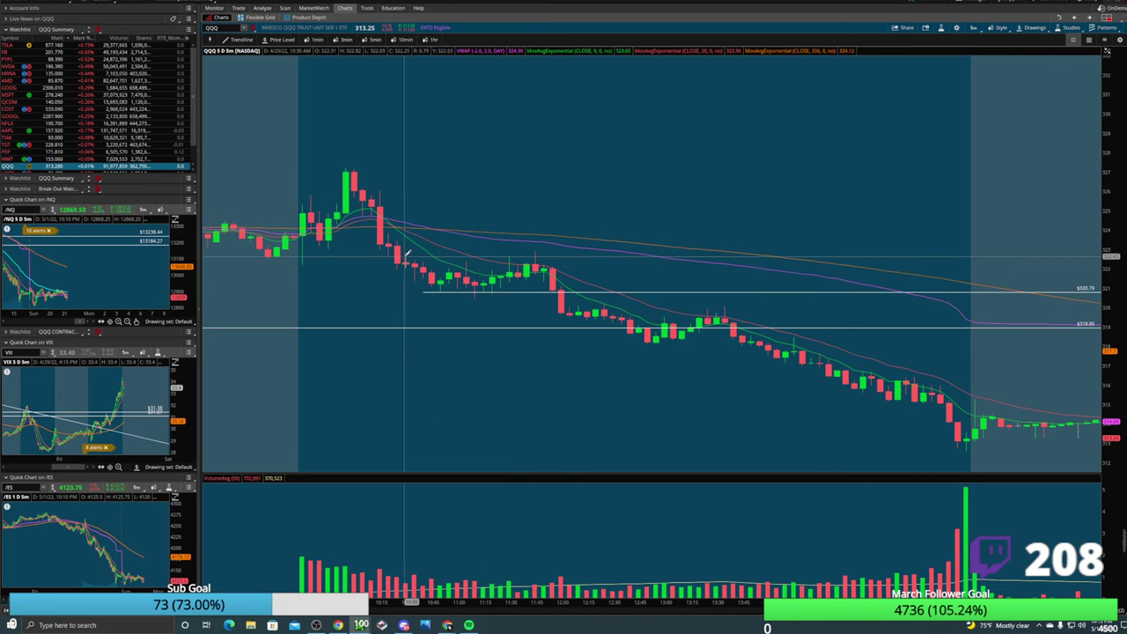
{"action": "left_click", "coordinate": [401, 253]}
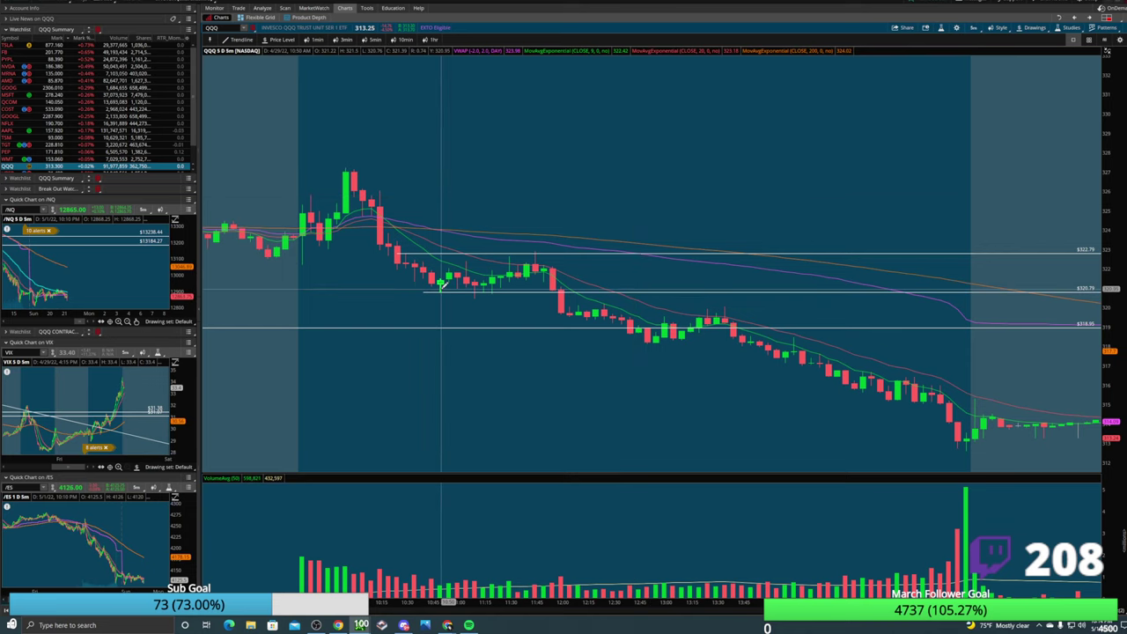
Add left-pointing arrows at three highs beneath the $322.79 level and one below the 11:25 candle of April 29.
{"action": "middle_click", "coordinate": [497, 360]}
{"action": "left_click", "coordinate": [483, 390]}
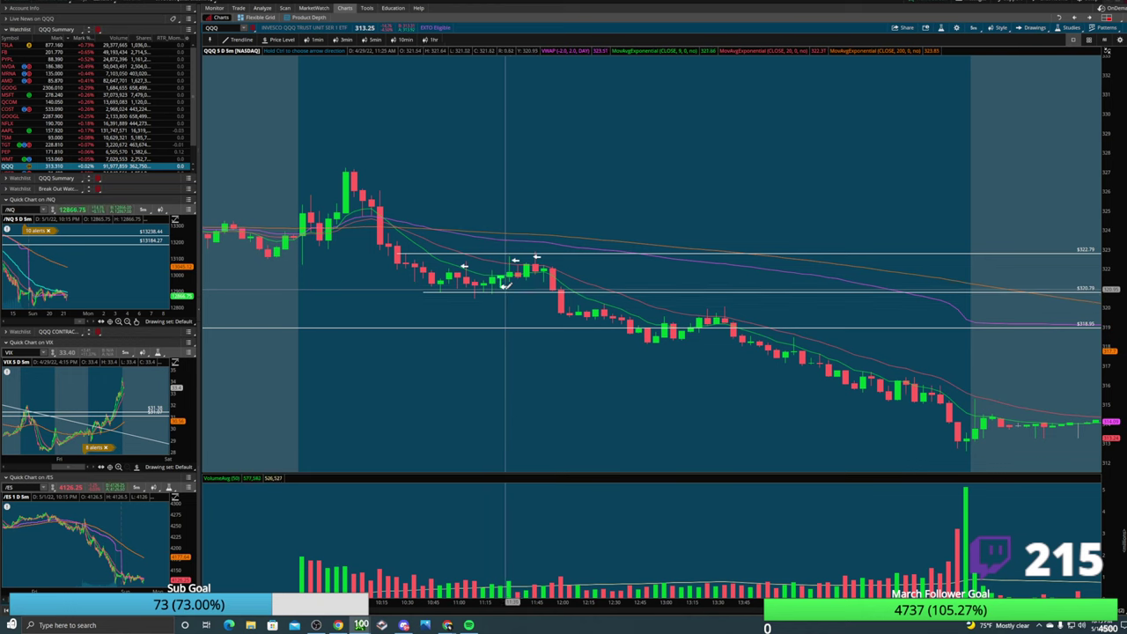
{"action": "left_click_drag", "start_coordinate": [505, 291], "coordinate": [924, 415]}
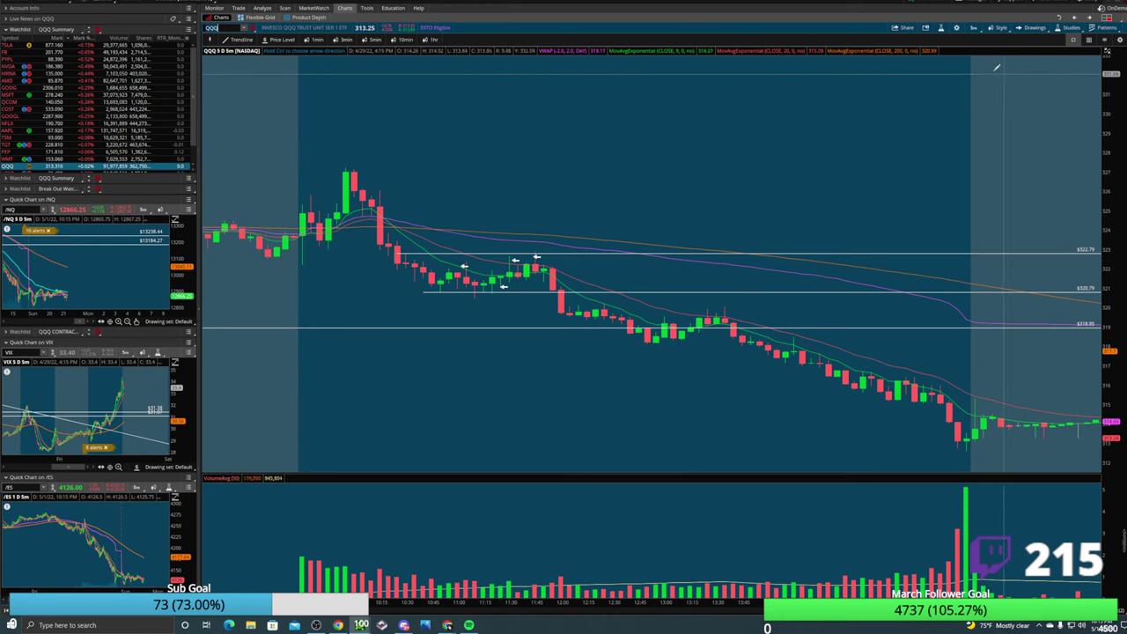
Bring the full week of QQQ candles into view and open the system clock and calendar.
{"action": "scroll", "coordinate": [1114, 453], "scroll_direction": "down", "scroll_amount": 3}
{"action": "scroll", "coordinate": [651, 264], "scroll_direction": "down", "scroll_amount": 5}
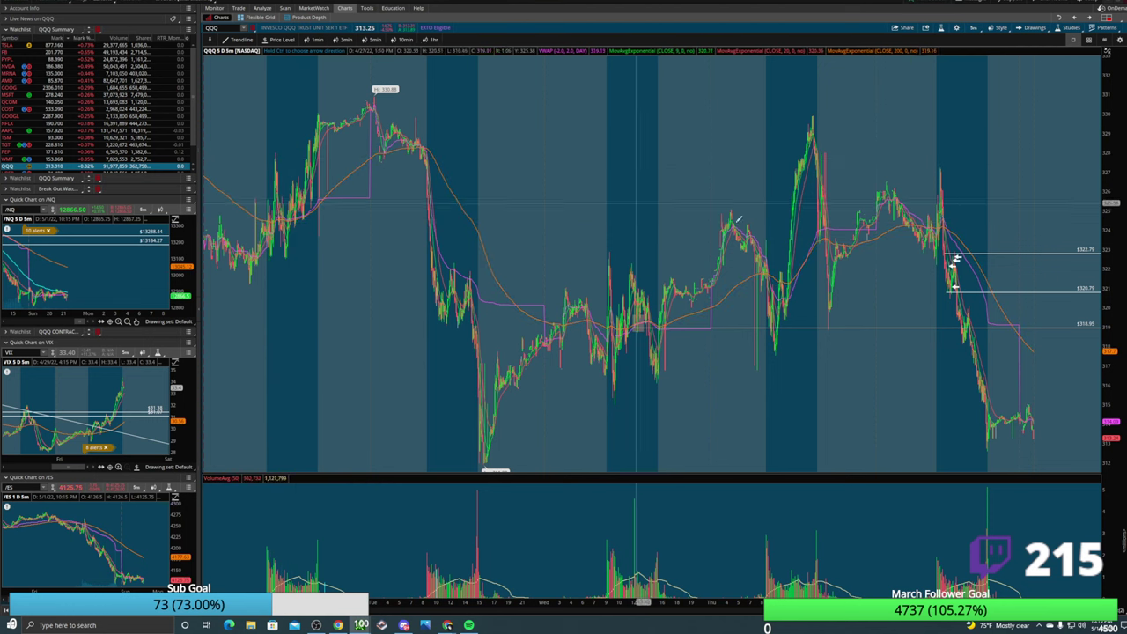
{"action": "left_click", "coordinate": [1094, 626]}
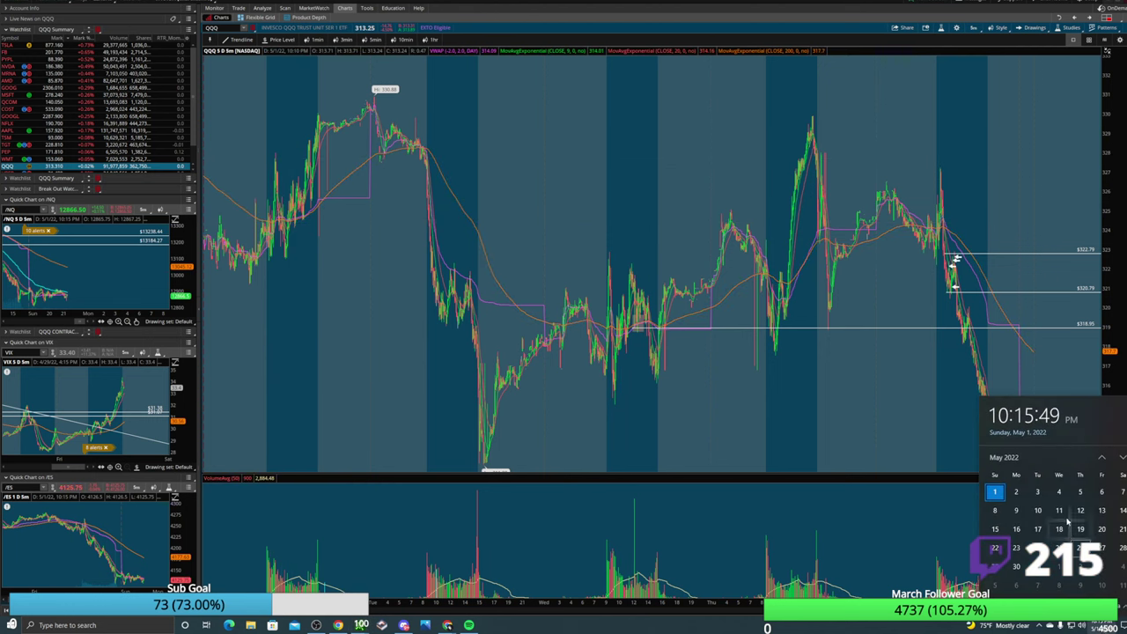
Check April 2022 in the system calendar and bring the April 25 session's candles into close view.
{"action": "left_click", "coordinate": [1101, 458]}
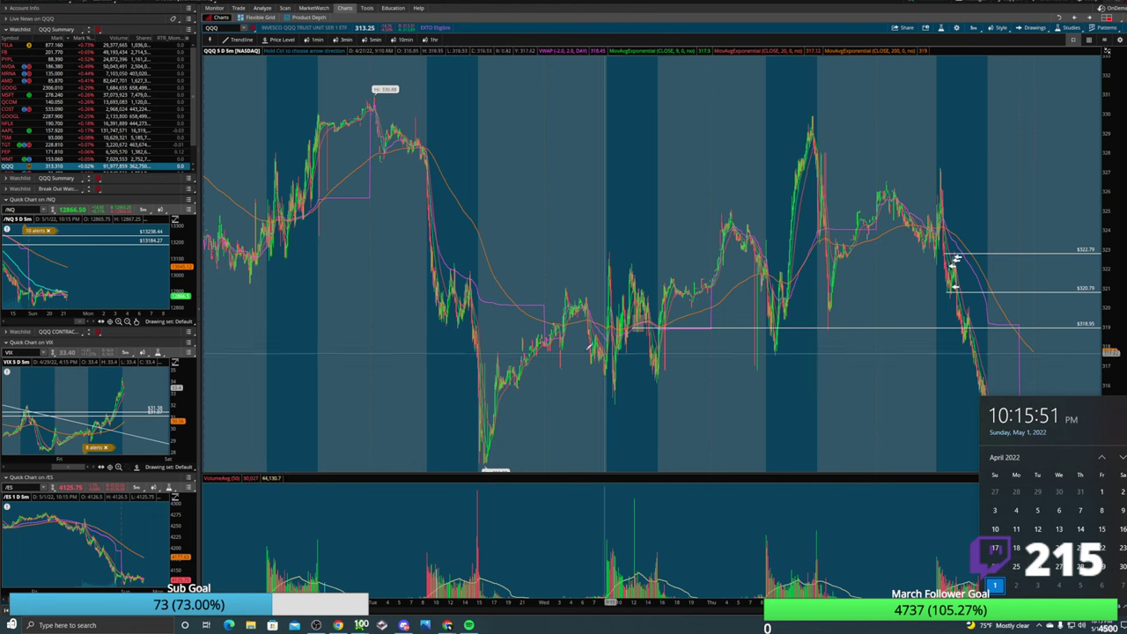
{"action": "left_click", "coordinate": [358, 168]}
{"action": "scroll", "coordinate": [912, 209], "scroll_direction": "up", "scroll_amount": 5}
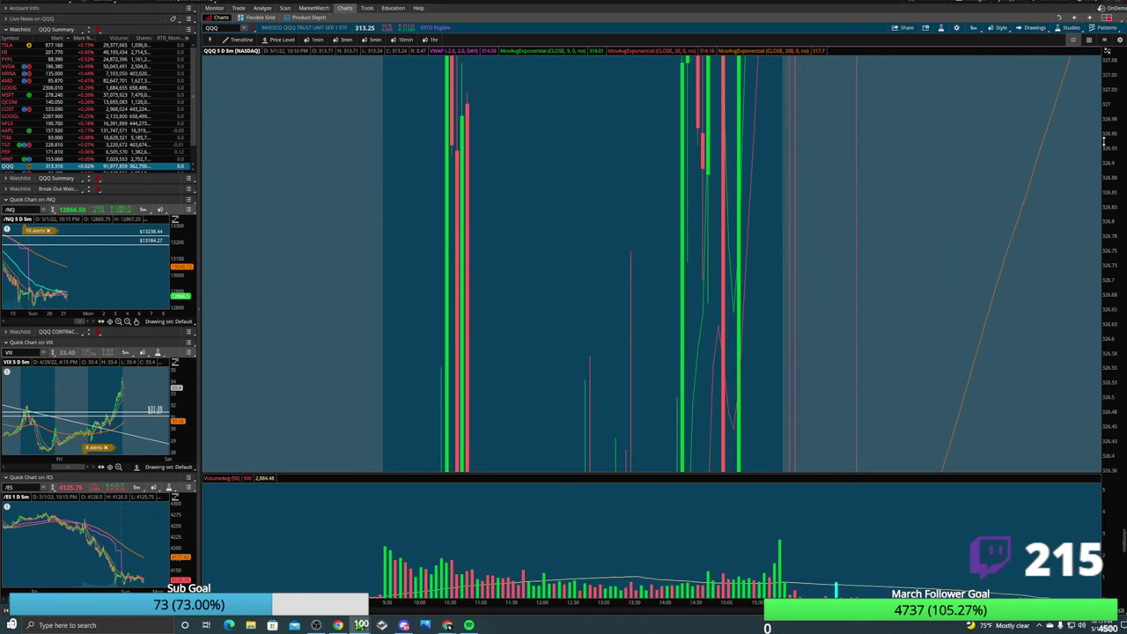
{"action": "scroll", "coordinate": [1106, 139], "scroll_direction": "down", "scroll_amount": 5}
{"action": "scroll", "coordinate": [1106, 139], "scroll_direction": "down", "scroll_amount": 1}
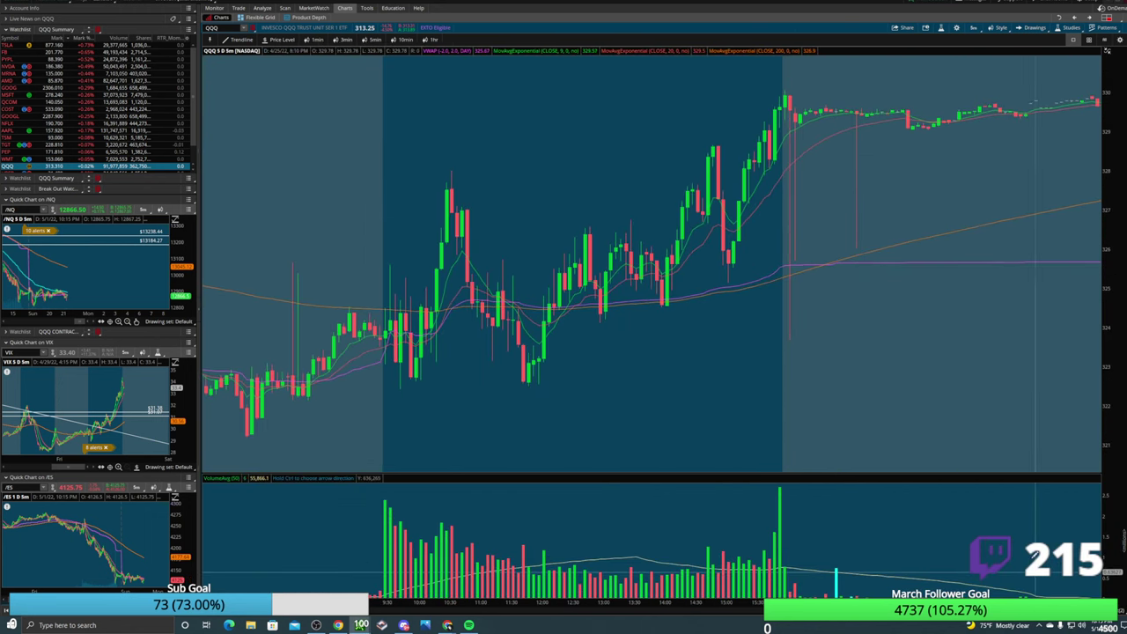
Set the intraday QQQ chart's time interval to 30 days.
{"action": "left_click", "coordinate": [973, 28]}
{"action": "left_click", "coordinate": [982, 51]}
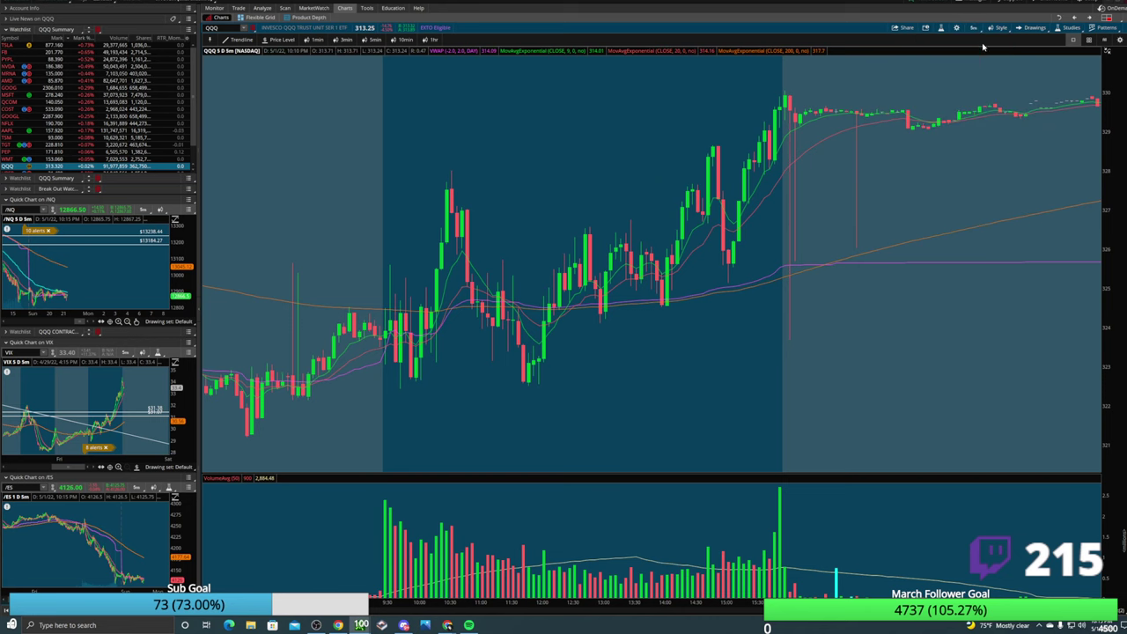
{"action": "left_click", "coordinate": [973, 27]}
{"action": "left_click", "coordinate": [977, 41]}
{"action": "left_click", "coordinate": [999, 107]}
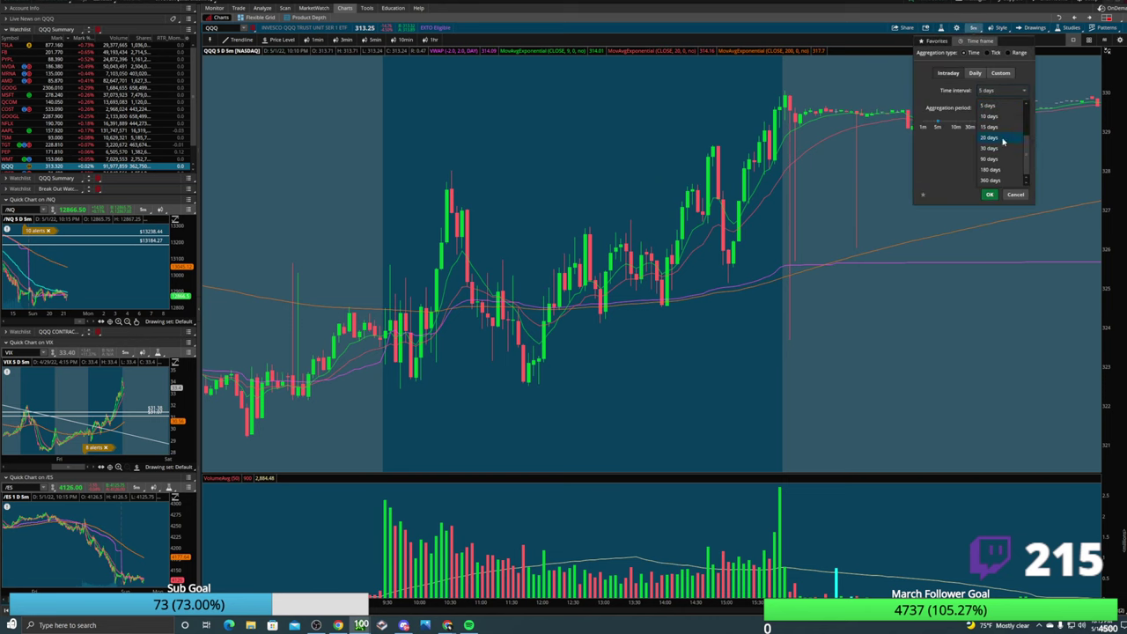
{"action": "left_click", "coordinate": [998, 173]}
{"action": "left_click", "coordinate": [989, 194]}
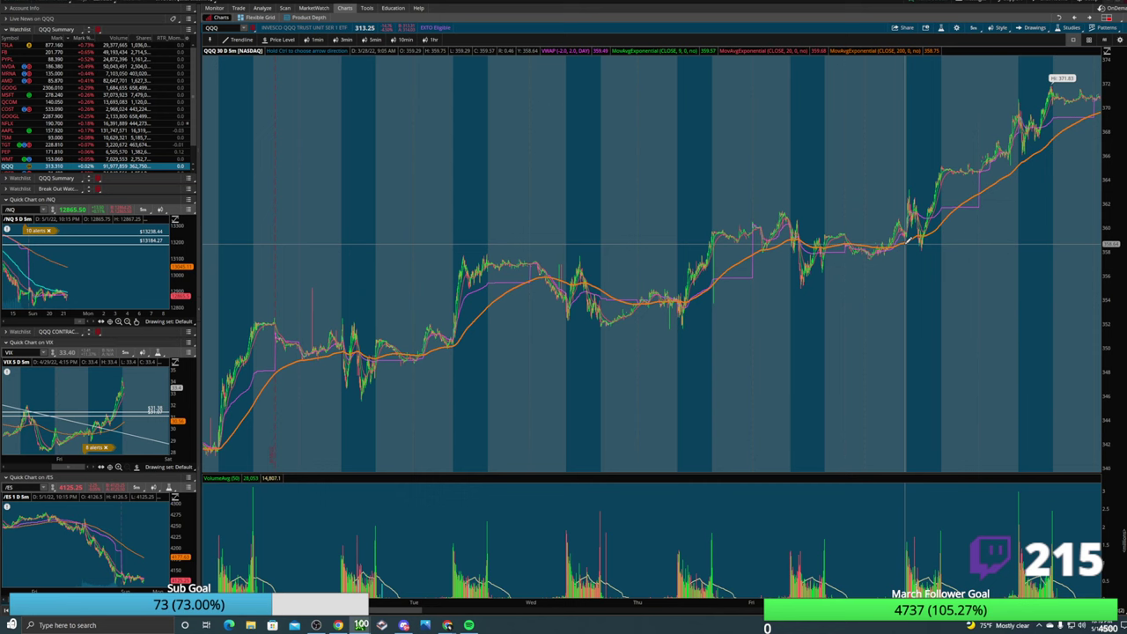
Examine the QQQ five-minute candles from late March through April 26, returning to the sessions of April 21 to 25.
{"action": "scroll", "coordinate": [906, 247], "scroll_direction": "down", "scroll_amount": 3}
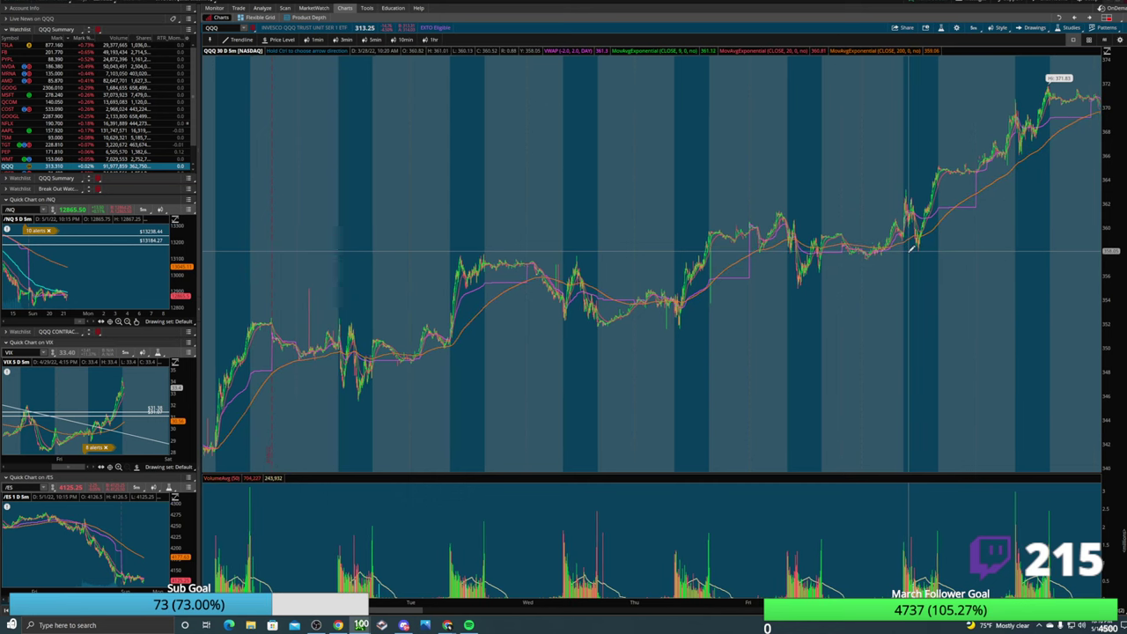
{"action": "left_click_drag", "start_coordinate": [771, 252], "coordinate": [990, 243]}
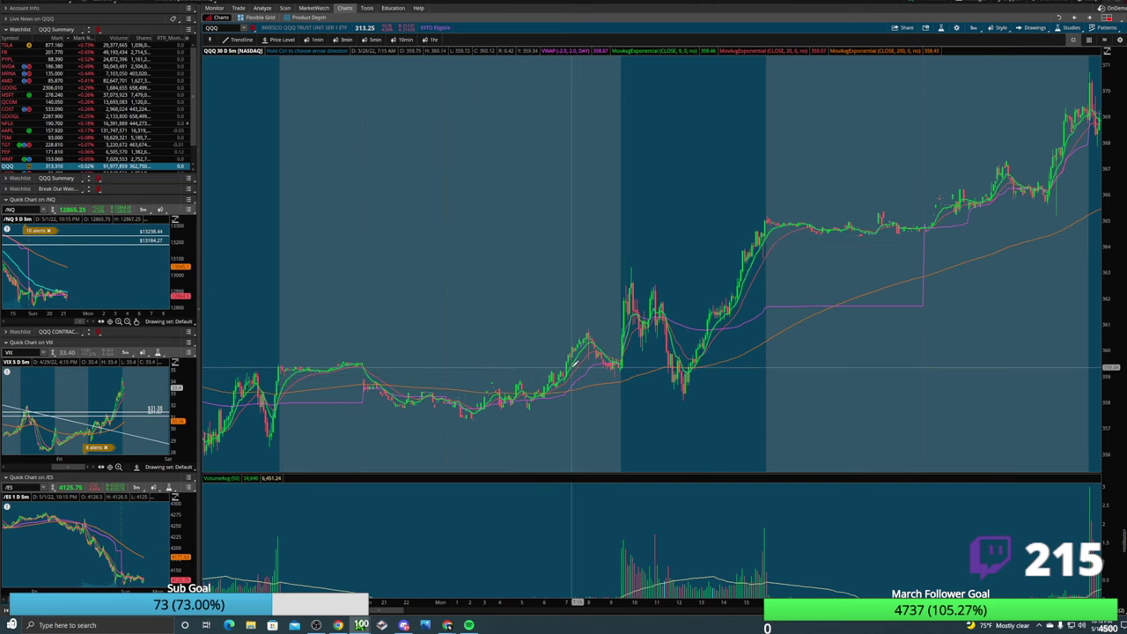
{"action": "scroll", "coordinate": [623, 376], "scroll_direction": "down", "scroll_amount": 5}
{"action": "scroll", "coordinate": [623, 376], "scroll_direction": "down", "scroll_amount": 10}
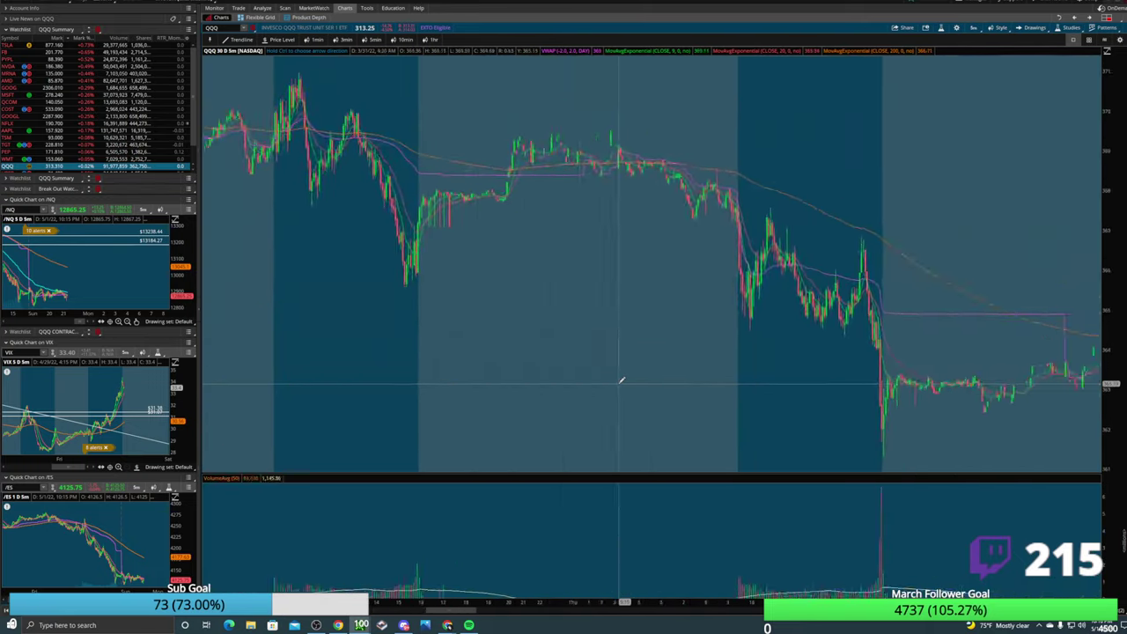
{"action": "scroll", "coordinate": [617, 390], "scroll_direction": "down", "scroll_amount": 10}
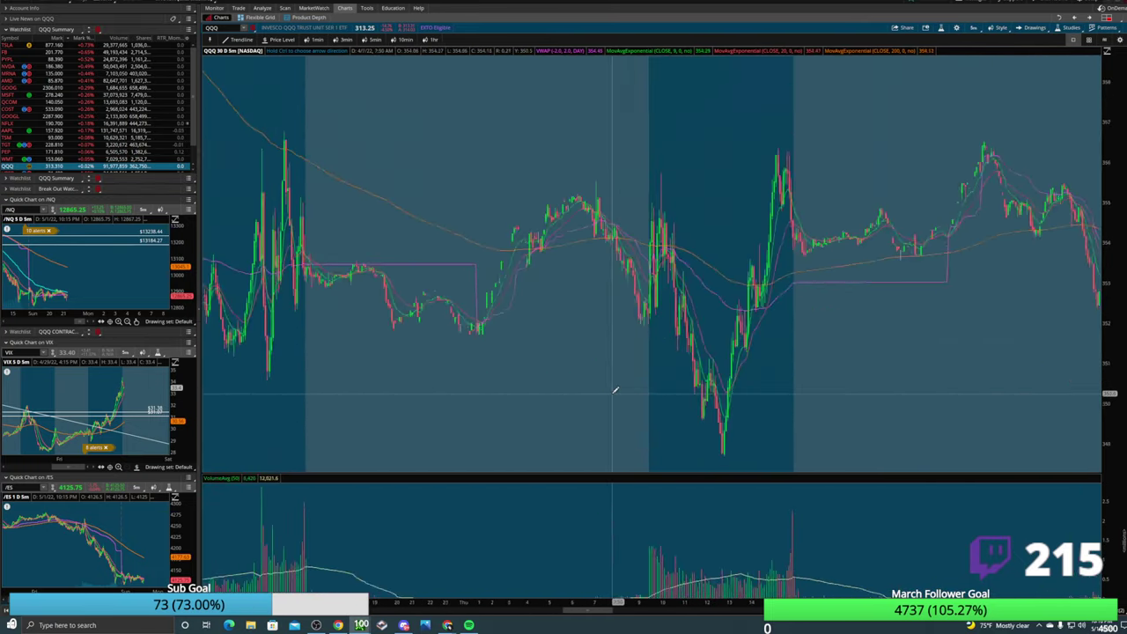
{"action": "scroll", "coordinate": [612, 392], "scroll_direction": "down", "scroll_amount": 10}
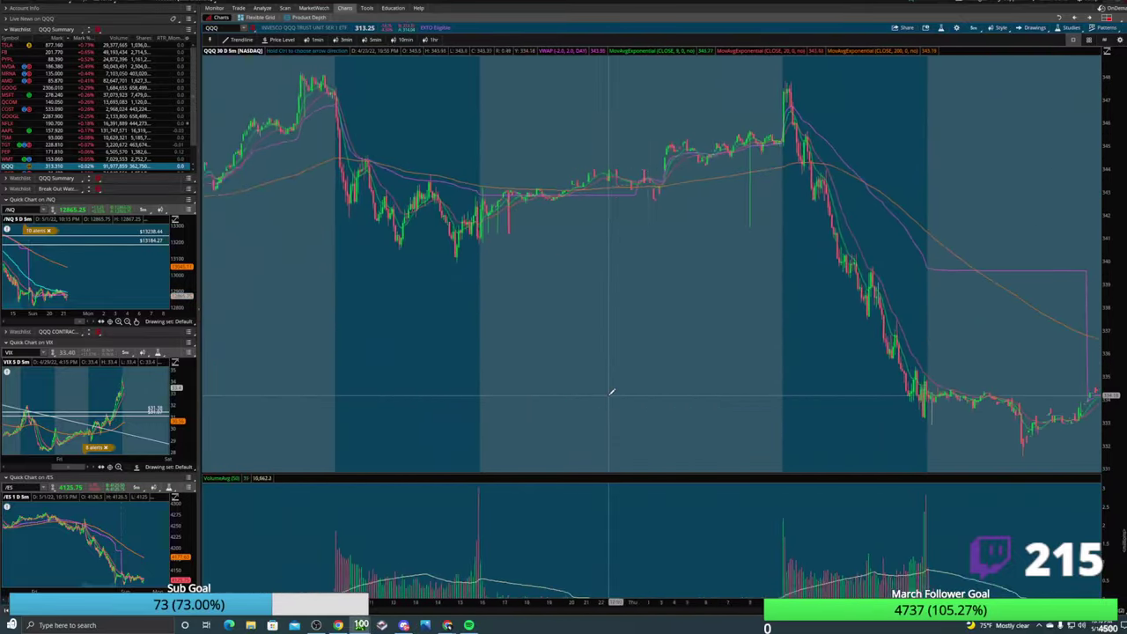
{"action": "scroll", "coordinate": [611, 388], "scroll_direction": "up", "scroll_amount": 10}
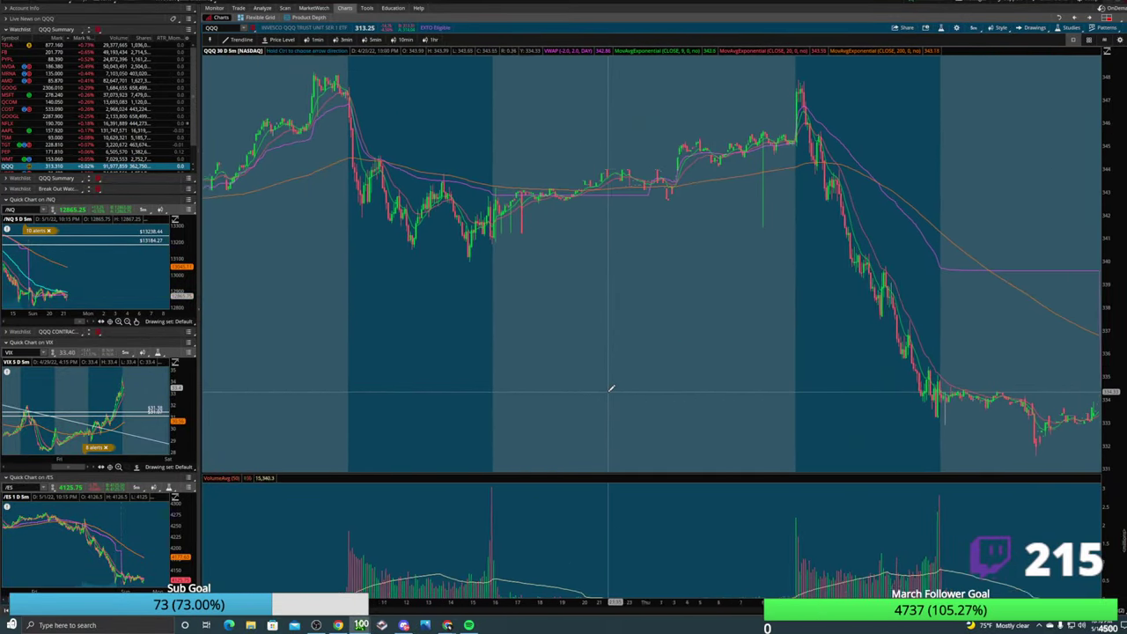
{"action": "scroll", "coordinate": [575, 379], "scroll_direction": "down", "scroll_amount": 10}
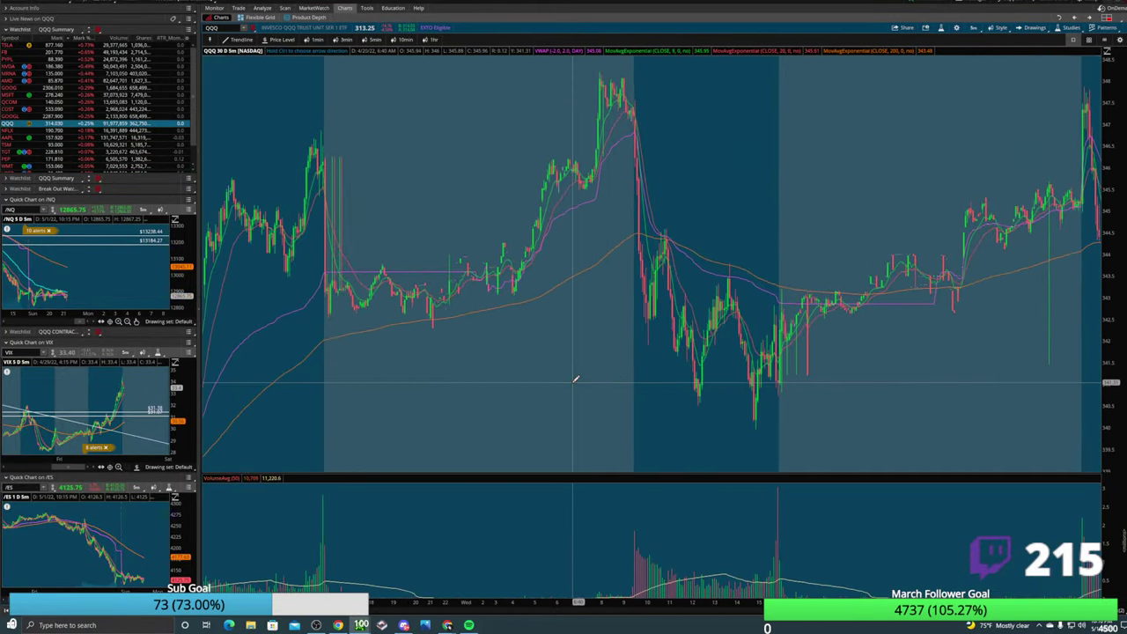
{"action": "scroll", "coordinate": [575, 379], "scroll_direction": "down", "scroll_amount": 5}
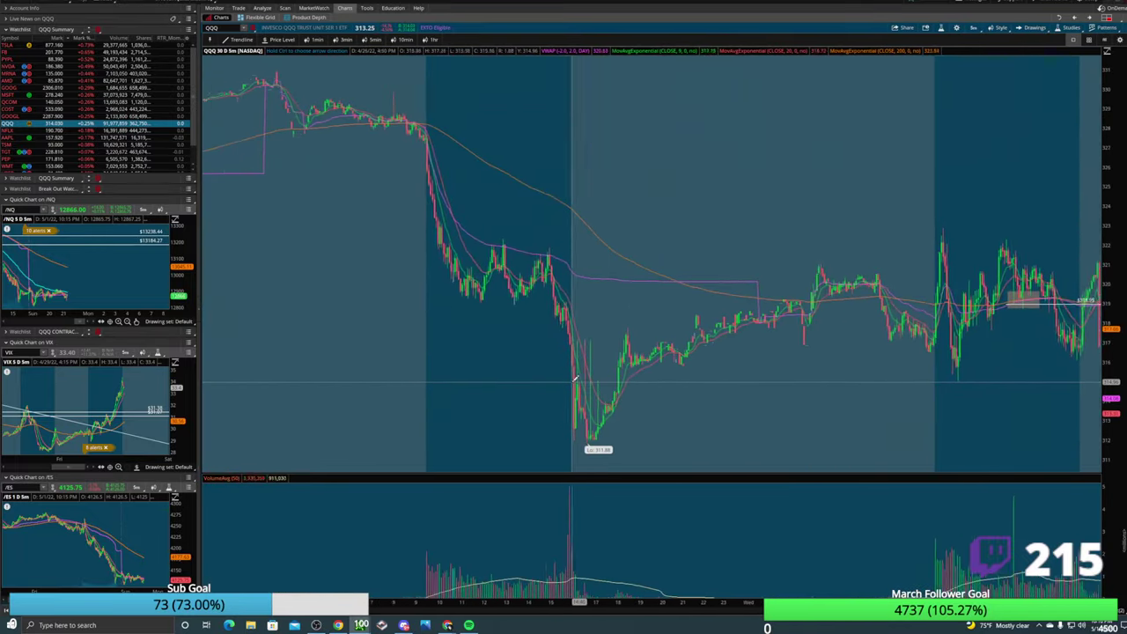
{"action": "scroll", "coordinate": [575, 378], "scroll_direction": "up", "scroll_amount": 8}
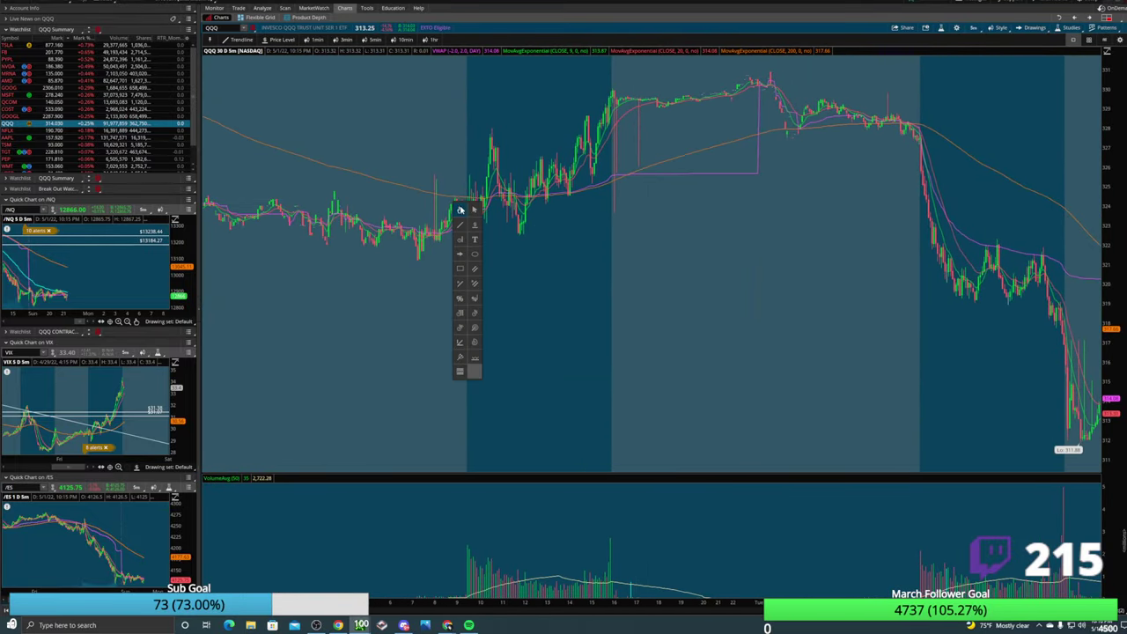
{"action": "scroll", "coordinate": [466, 212], "scroll_direction": "up", "scroll_amount": 2}
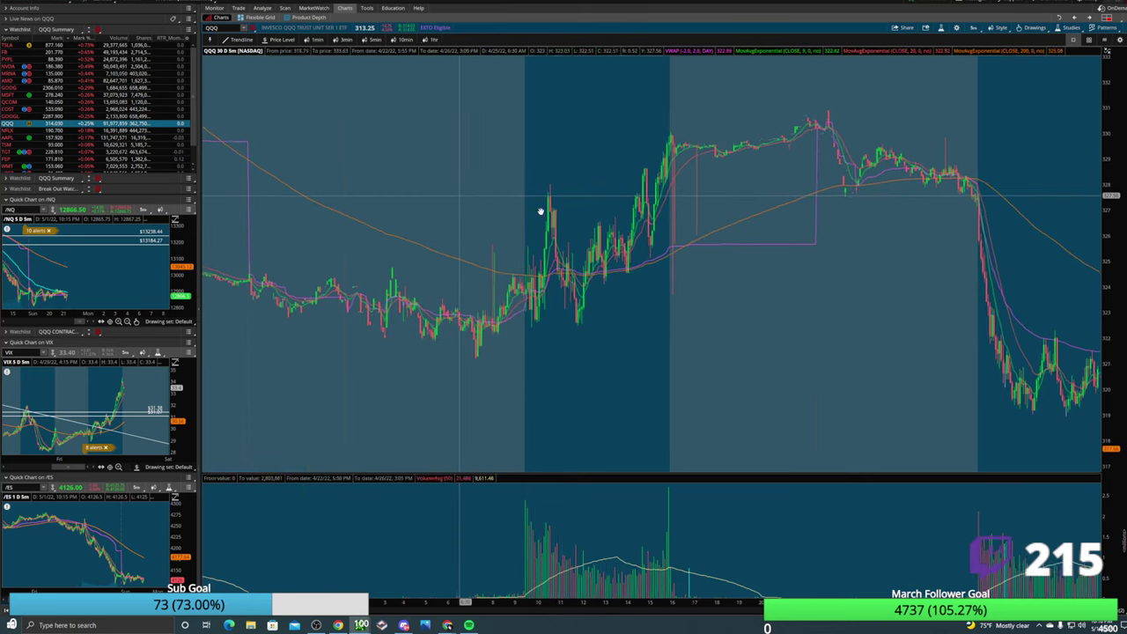
{"action": "scroll", "coordinate": [725, 216], "scroll_direction": "up", "scroll_amount": 5}
{"action": "scroll", "coordinate": [677, 276], "scroll_direction": "down", "scroll_amount": 8}
{"action": "scroll", "coordinate": [723, 301], "scroll_direction": "up", "scroll_amount": 10}
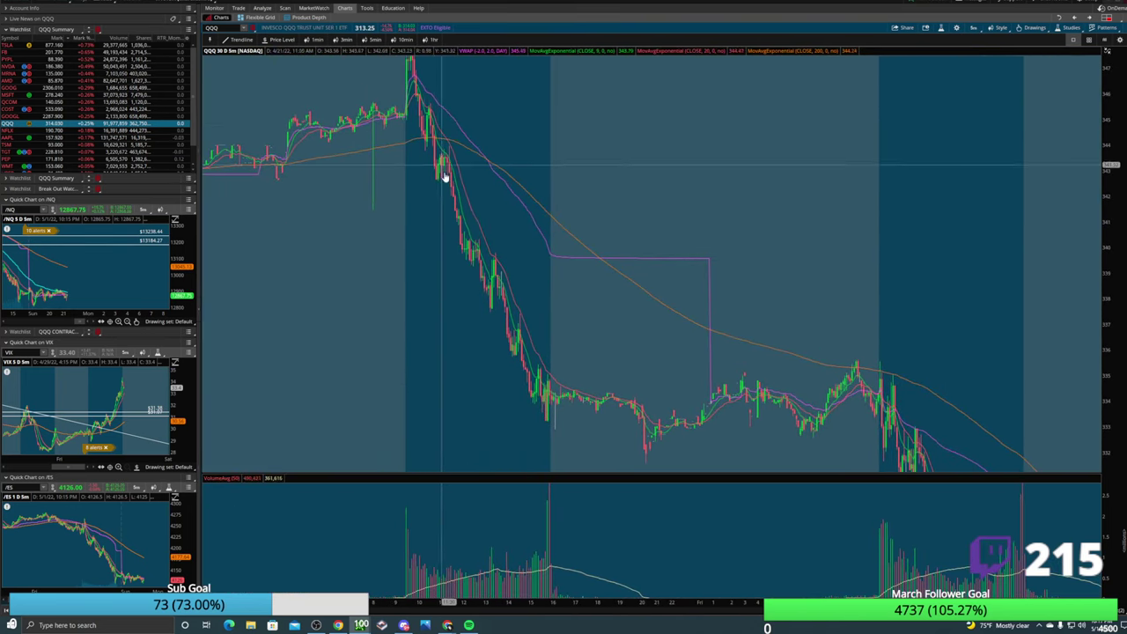
{"action": "scroll", "coordinate": [626, 238], "scroll_direction": "down", "scroll_amount": 6}
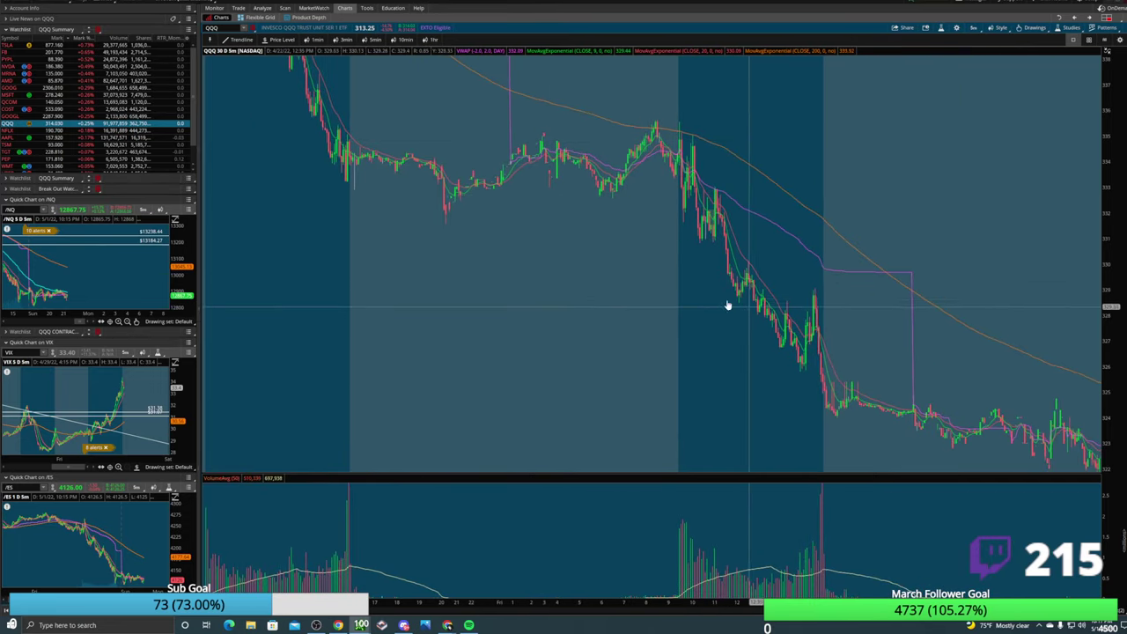
{"action": "scroll", "coordinate": [498, 313], "scroll_direction": "down", "scroll_amount": 5}
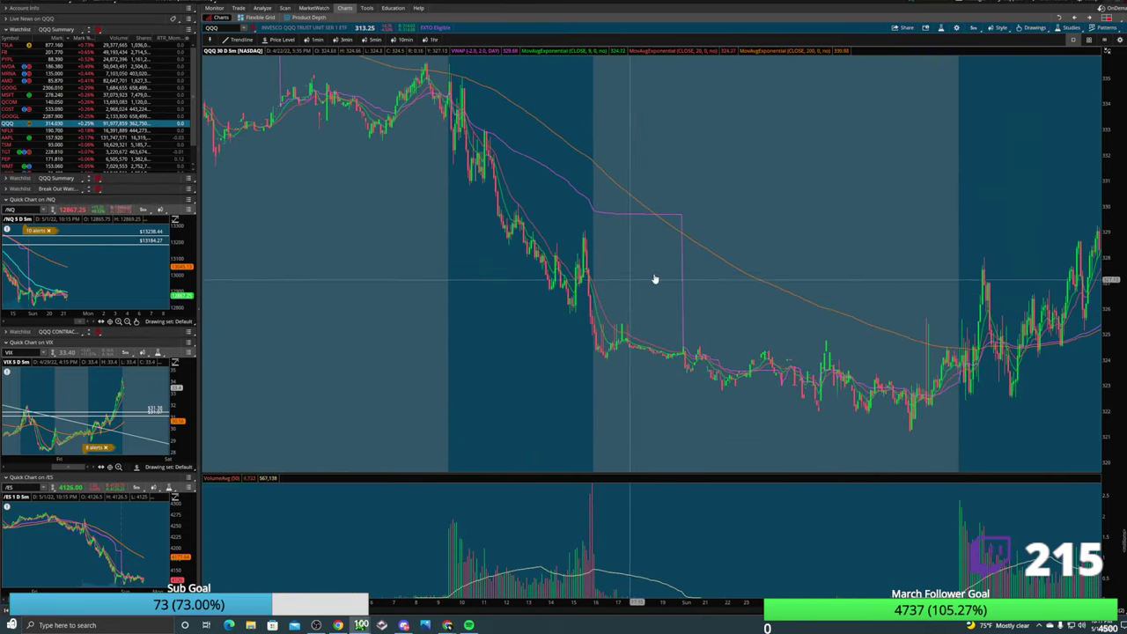
{"action": "scroll", "coordinate": [614, 304], "scroll_direction": "down", "scroll_amount": 5}
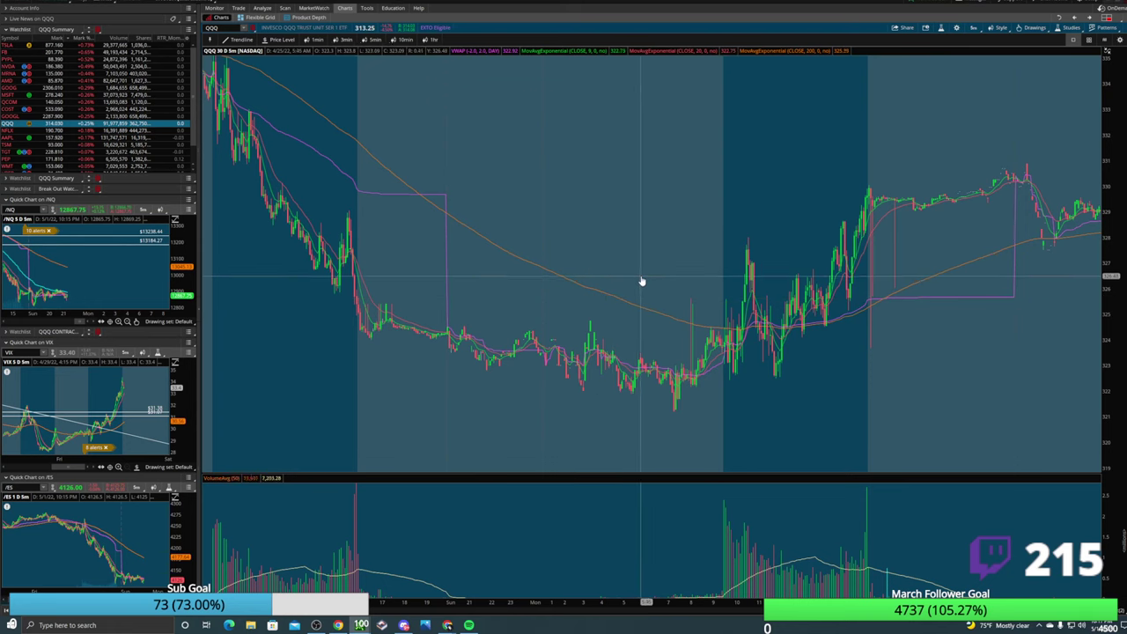
Place price levels at about $325.28 and $322.68 above and below the opening range of the April 25 session.
{"action": "right_click", "coordinate": [675, 294]}
{"action": "left_click", "coordinate": [662, 286]}
{"action": "left_click_drag", "start_coordinate": [656, 279], "coordinate": [903, 294]}
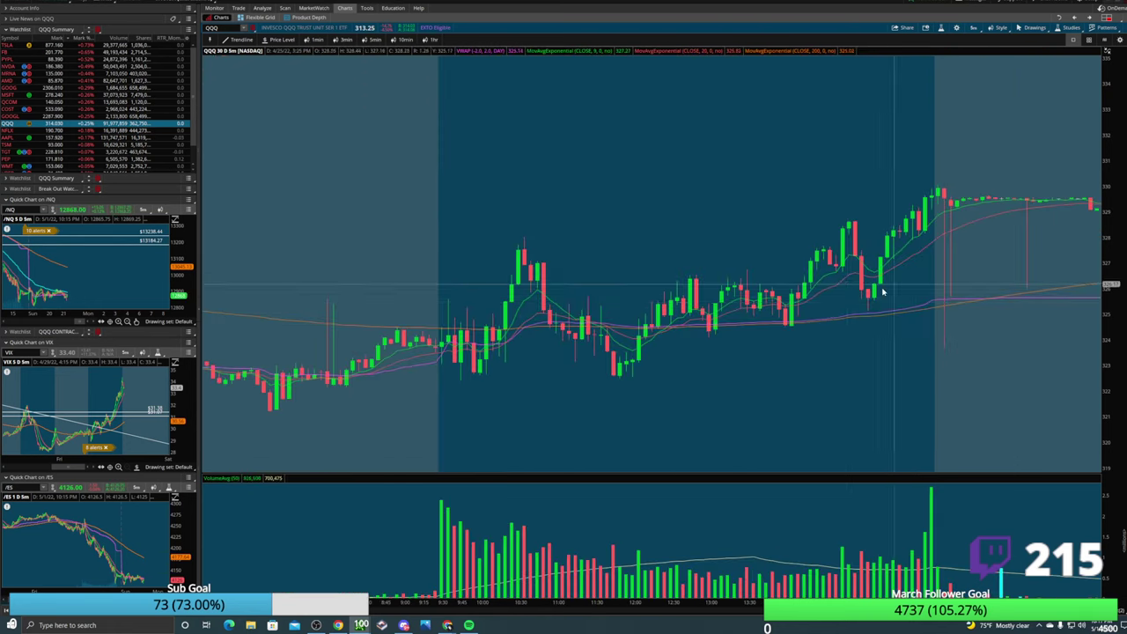
{"action": "right_click", "coordinate": [412, 313]}
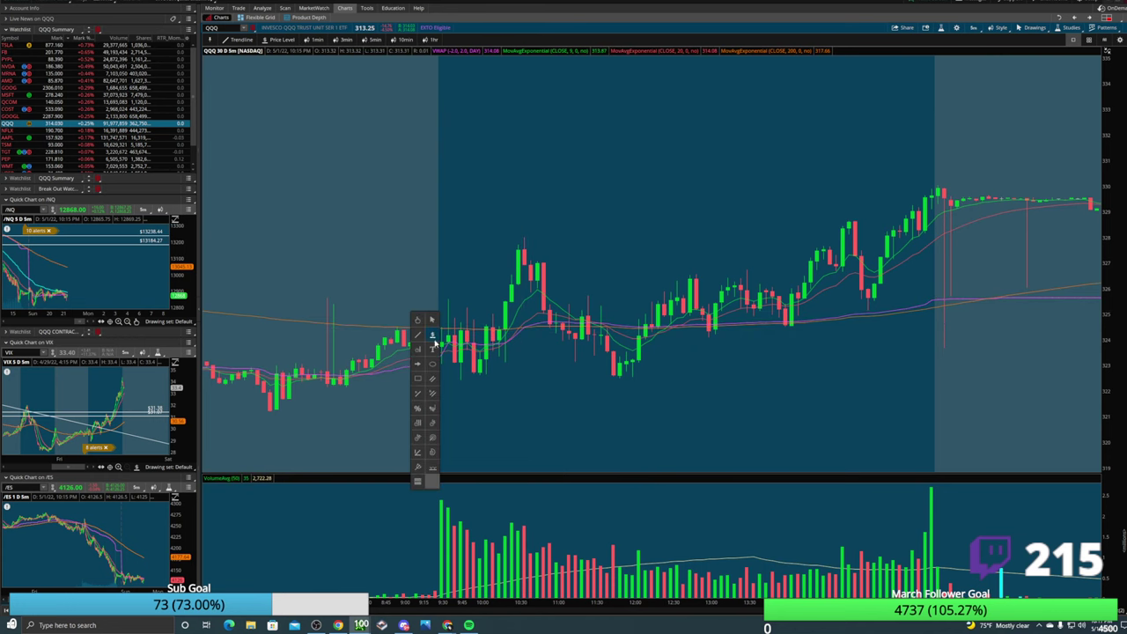
{"action": "left_click", "coordinate": [425, 306]}
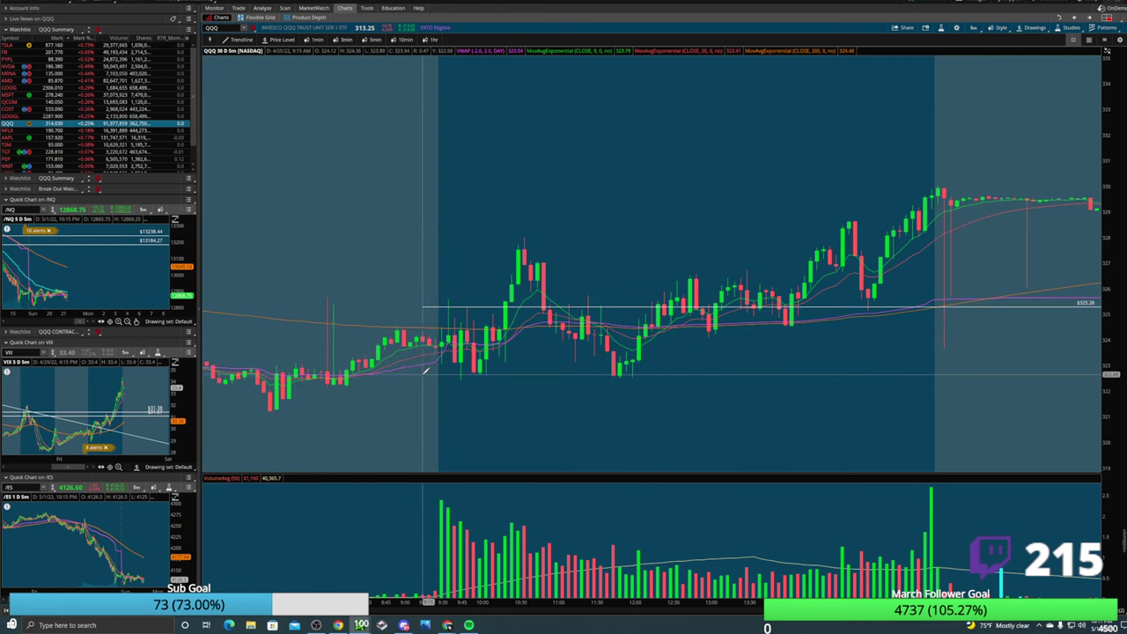
{"action": "left_click", "coordinate": [423, 373]}
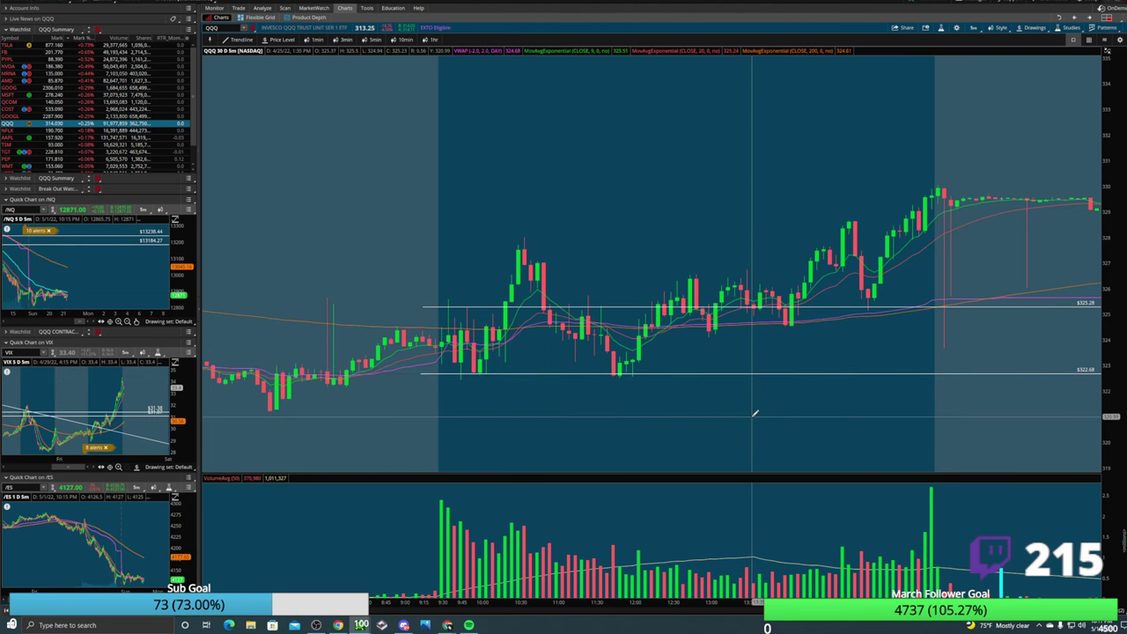
Clear the entire drawing set from the QQQ chart.
{"action": "scroll", "coordinate": [480, 396], "scroll_direction": "down", "scroll_amount": 1}
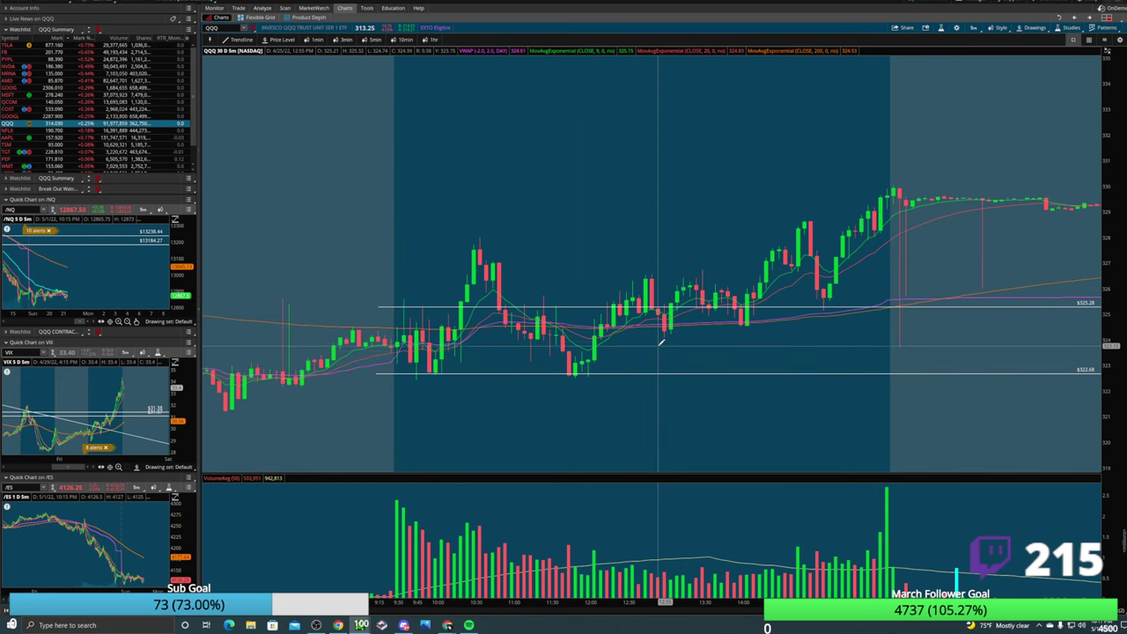
{"action": "right_click", "coordinate": [766, 337]}
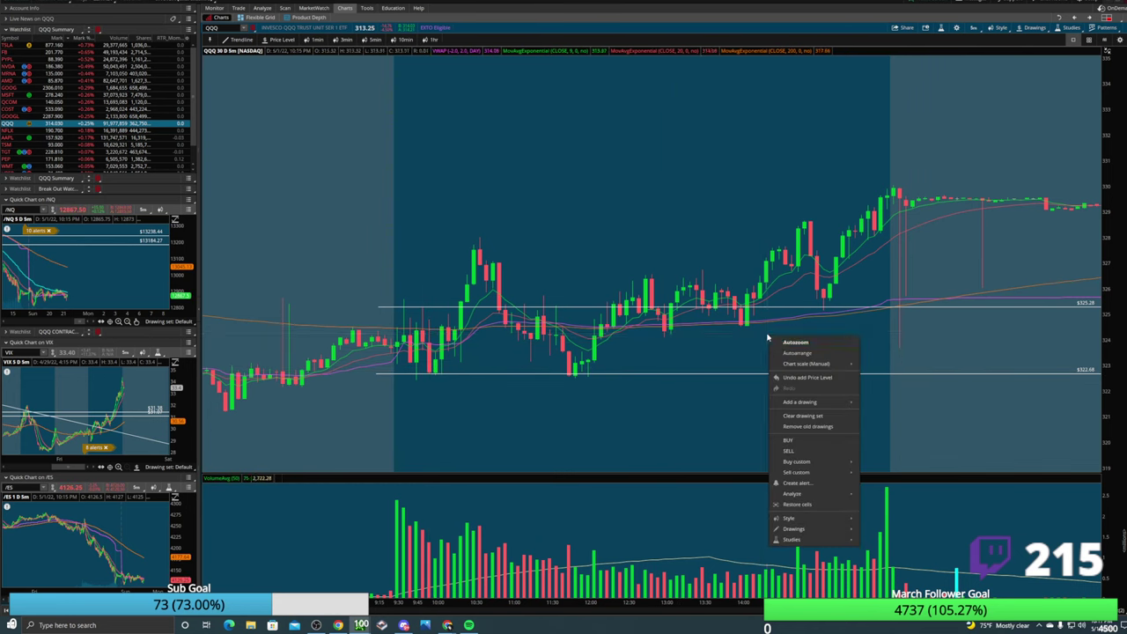
{"action": "left_click", "coordinate": [794, 415]}
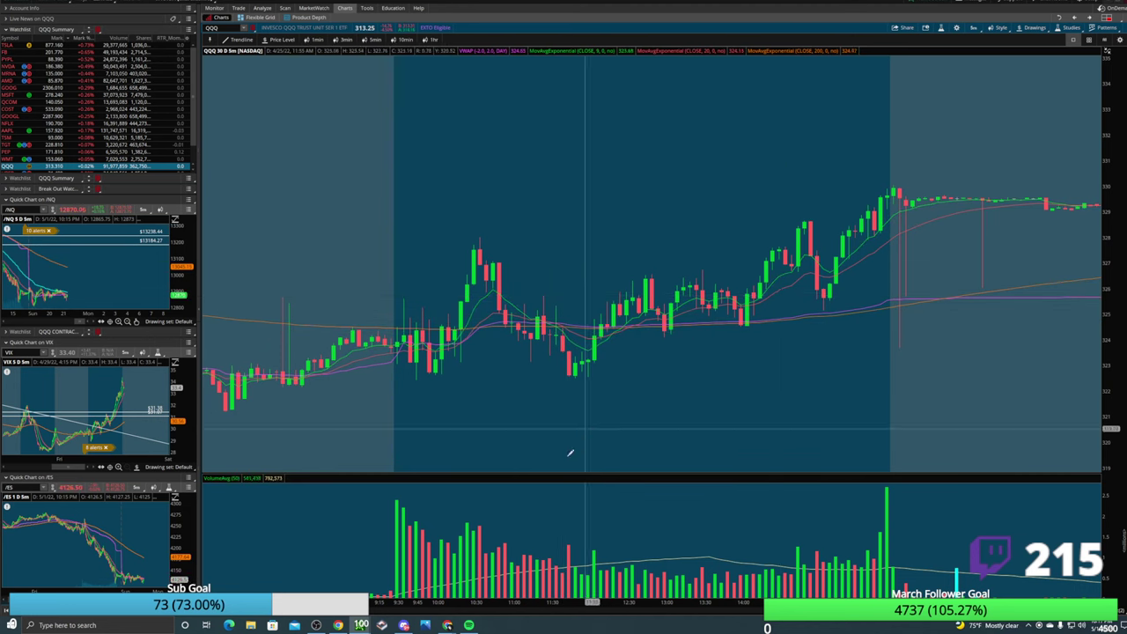
Place price levels at about $322.45 and $325.67 around the April 25 opening range, and clear both from the chart.
{"action": "left_click", "coordinate": [390, 378]}
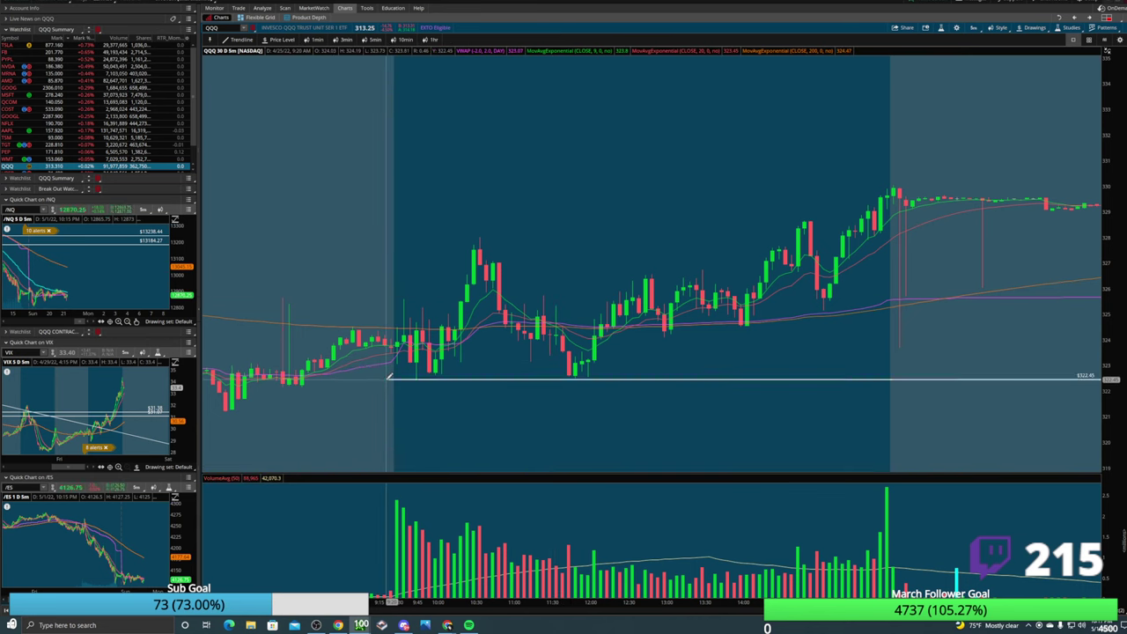
{"action": "right_click", "coordinate": [360, 299]}
{"action": "left_click", "coordinate": [374, 313]}
{"action": "left_click", "coordinate": [379, 298]}
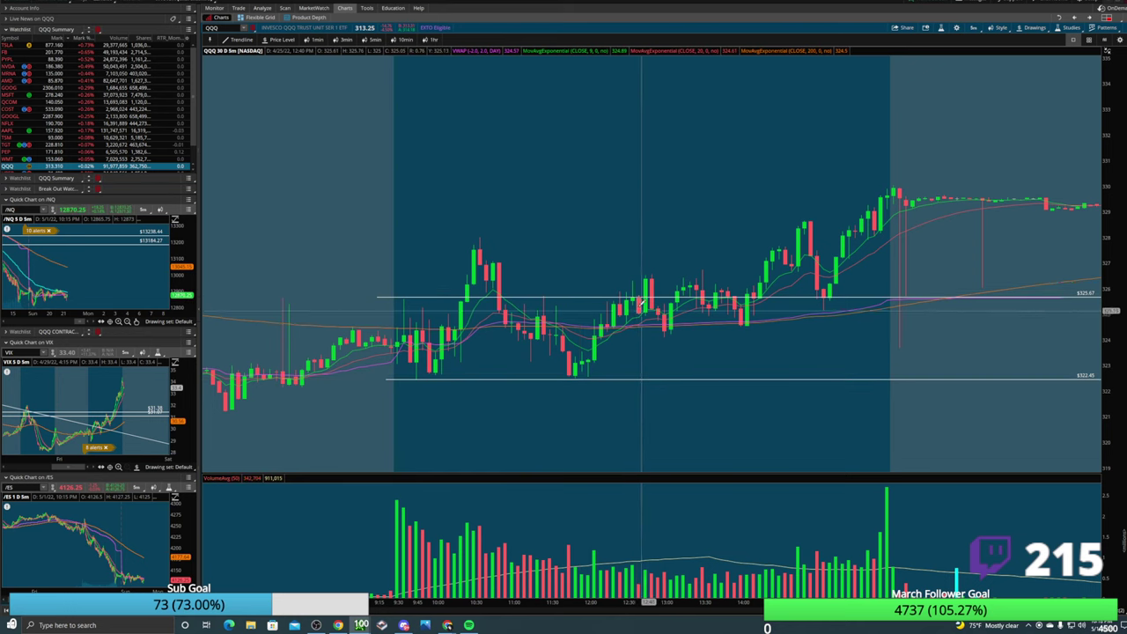
{"action": "right_click", "coordinate": [565, 267]}
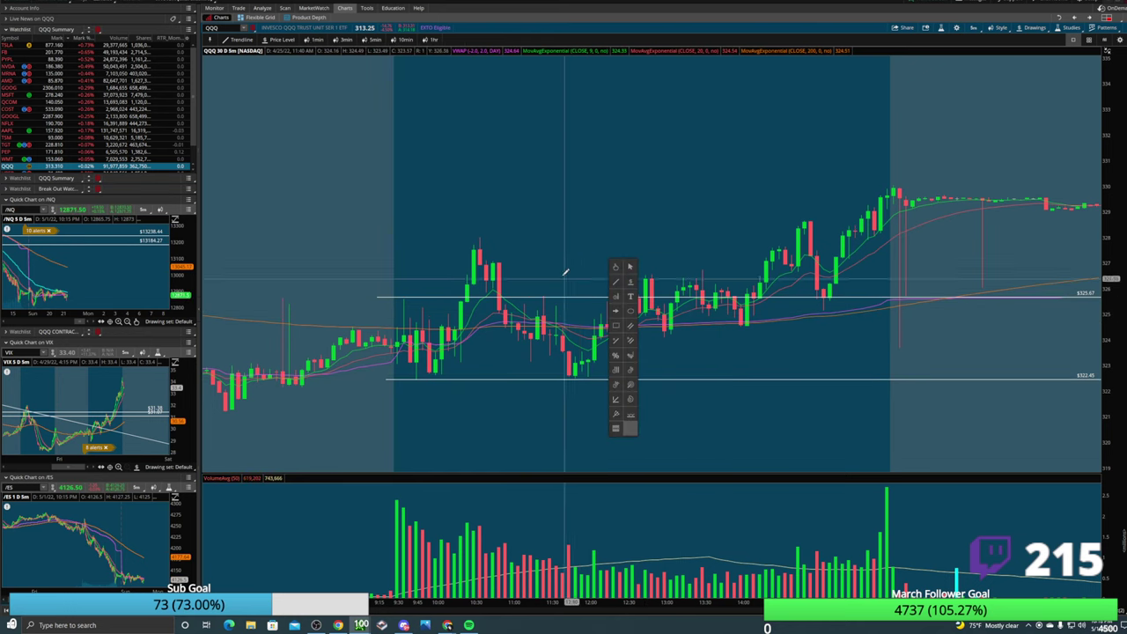
{"action": "left_click", "coordinate": [592, 343]}
{"action": "left_click", "coordinate": [594, 36]}
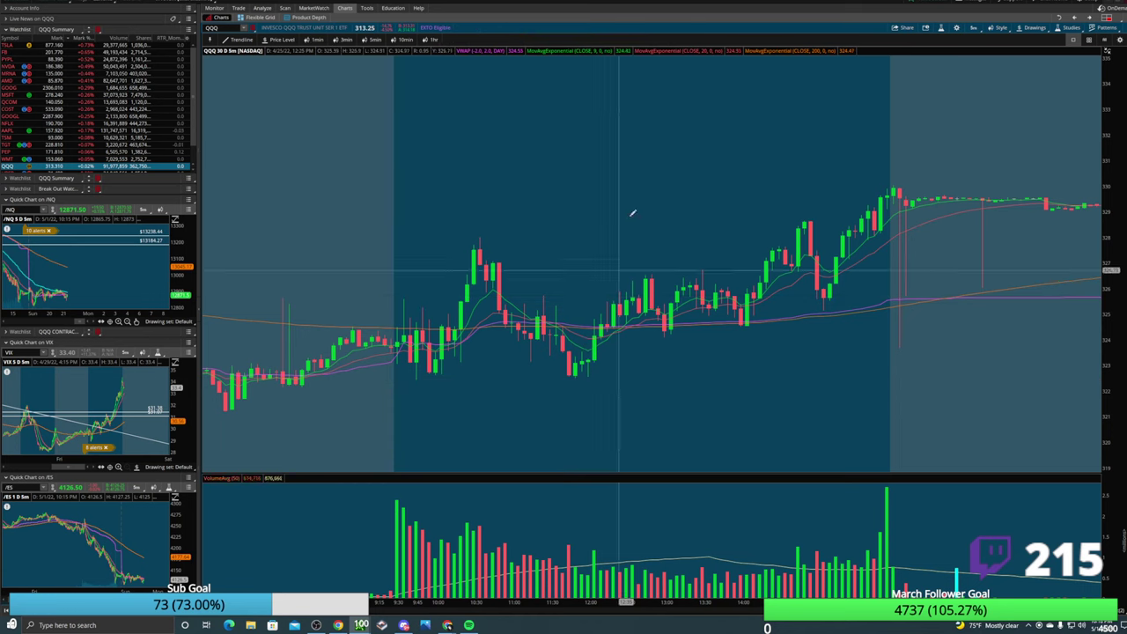
Draw a horizontal price channel around the early-afternoon consolidation of April 25, and clear it from the chart.
{"action": "middle_click", "coordinate": [634, 214]}
{"action": "left_click", "coordinate": [659, 280]}
{"action": "left_click", "coordinate": [631, 274]}
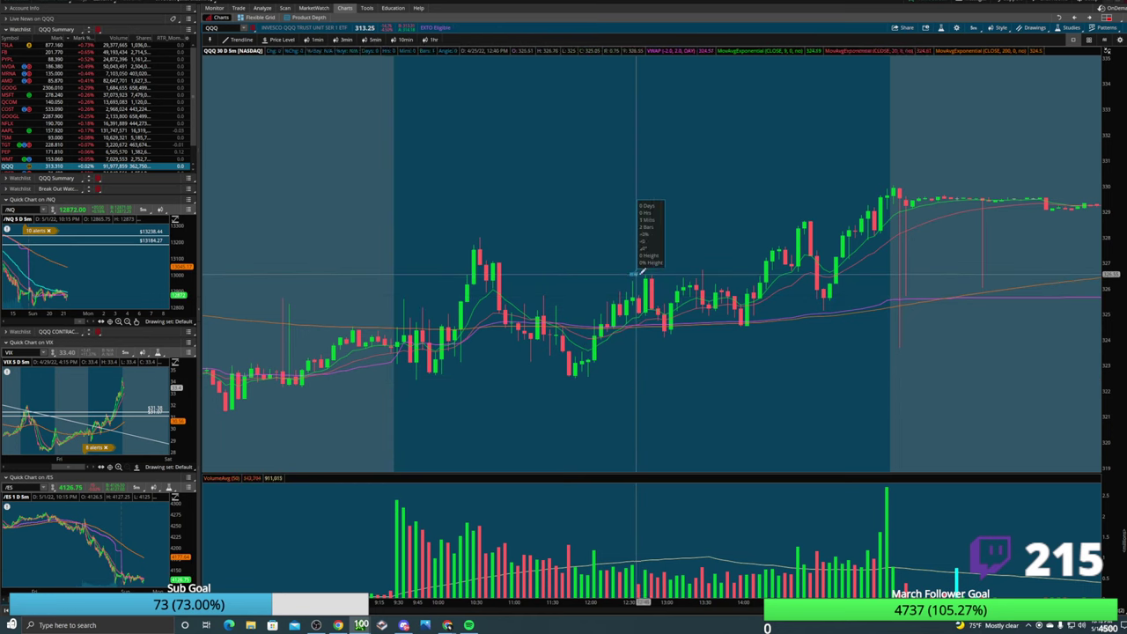
{"action": "left_click", "coordinate": [865, 332]}
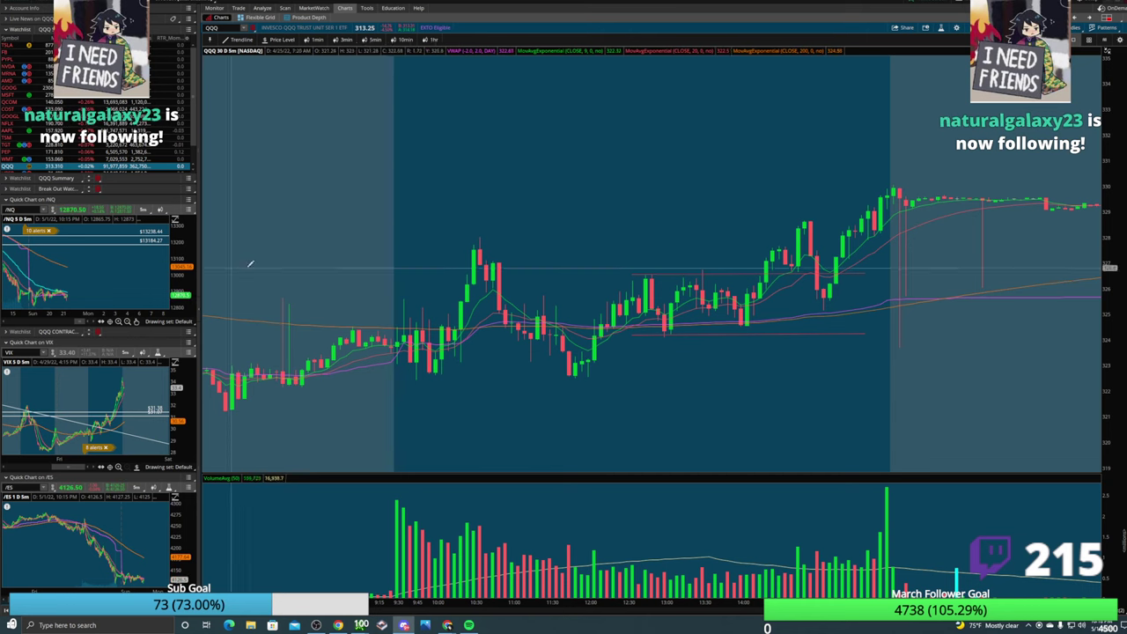
{"action": "right_click", "coordinate": [567, 176]}
{"action": "left_click", "coordinate": [608, 257]}
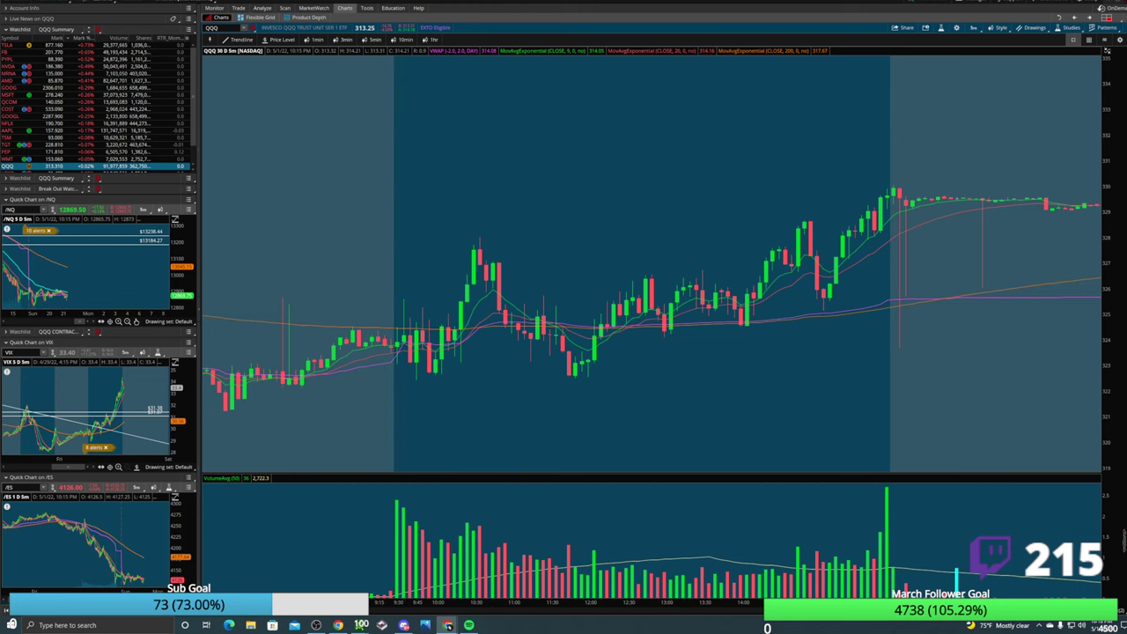
Switch to the browser window showing the House of Stax membership giveaway tweet on Twitter.
{"action": "key", "text": "super+shift+Right"}
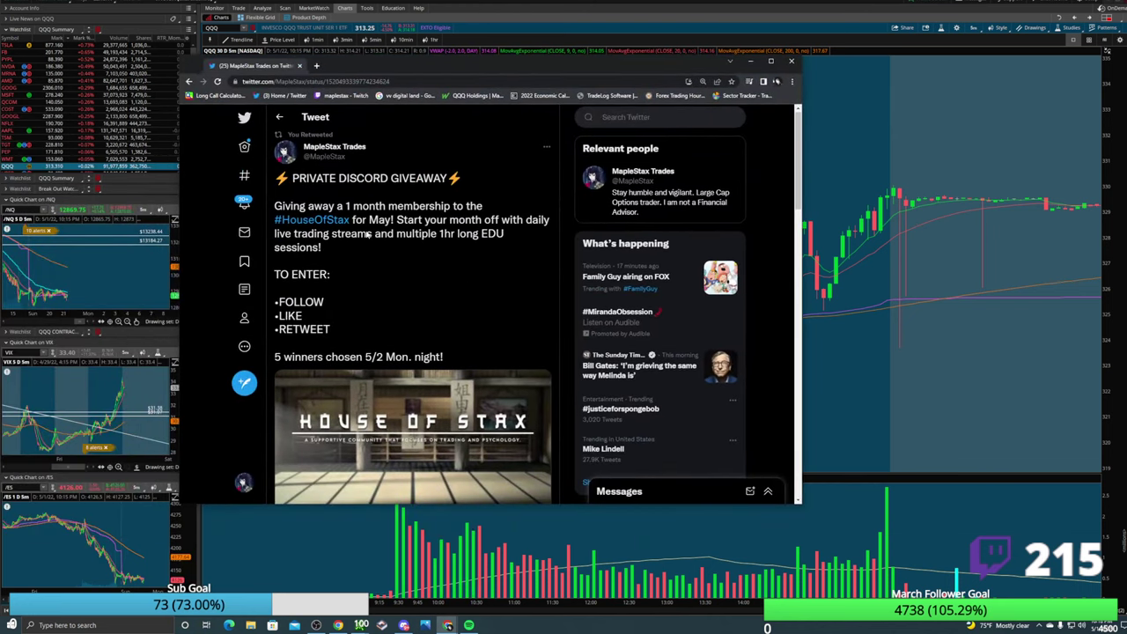
Look over the House of Stax membership giveaway tweet and copy its link to the clipboard.
{"action": "scroll", "coordinate": [419, 248], "scroll_direction": "down", "scroll_amount": 3}
{"action": "scroll", "coordinate": [423, 271], "scroll_direction": "up", "scroll_amount": 1}
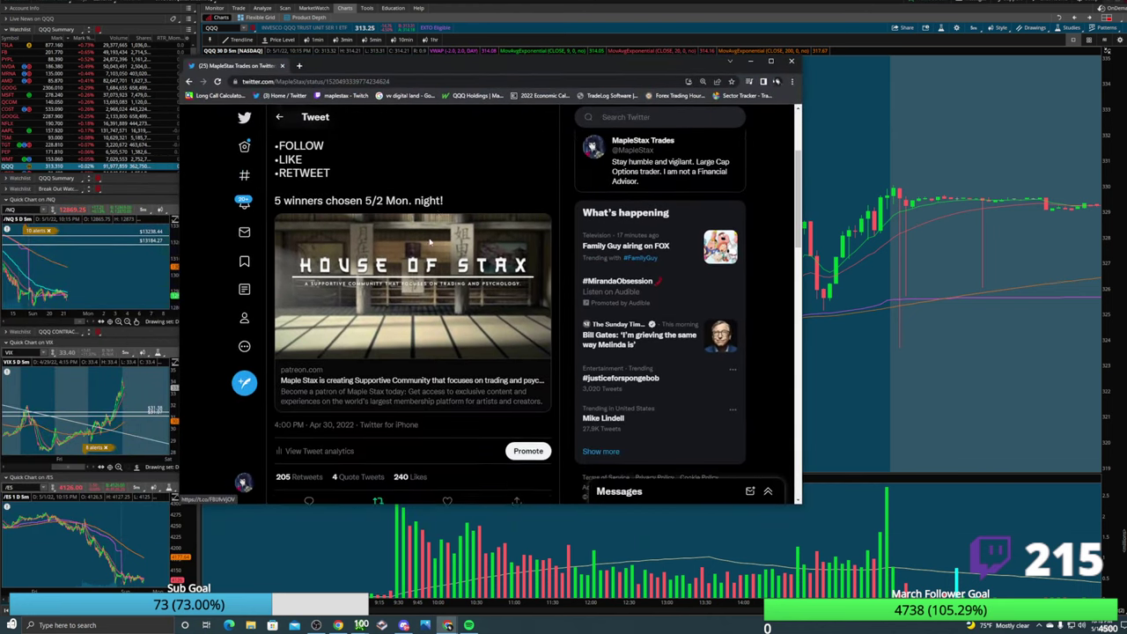
{"action": "scroll", "coordinate": [423, 271], "scroll_direction": "down", "scroll_amount": 1}
{"action": "left_click", "coordinate": [517, 451]}
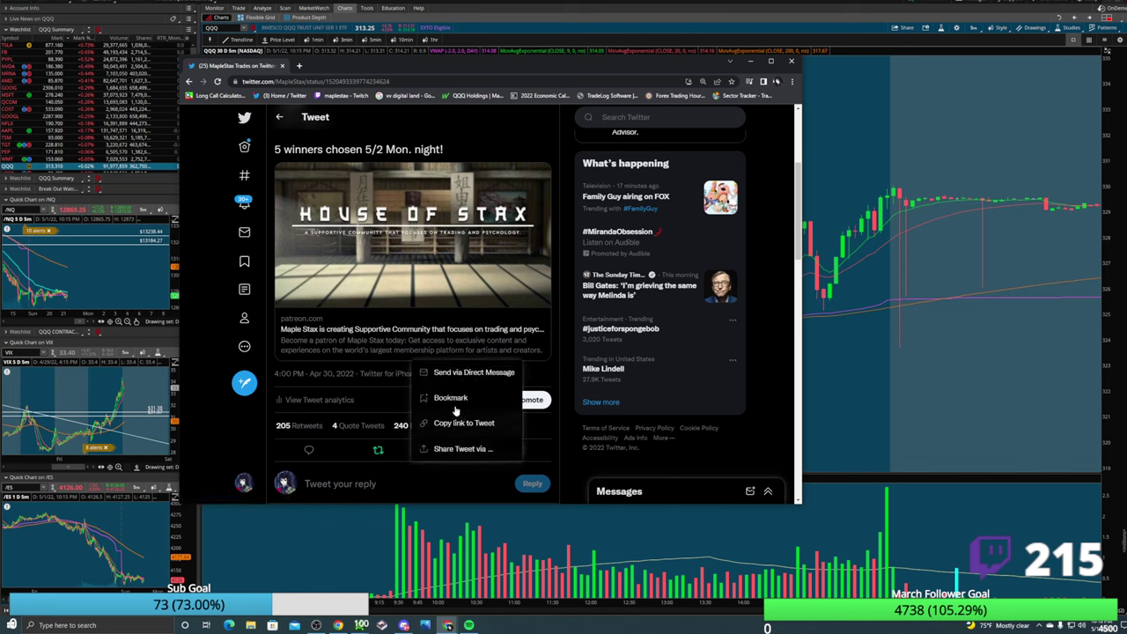
{"action": "left_click", "coordinate": [458, 424]}
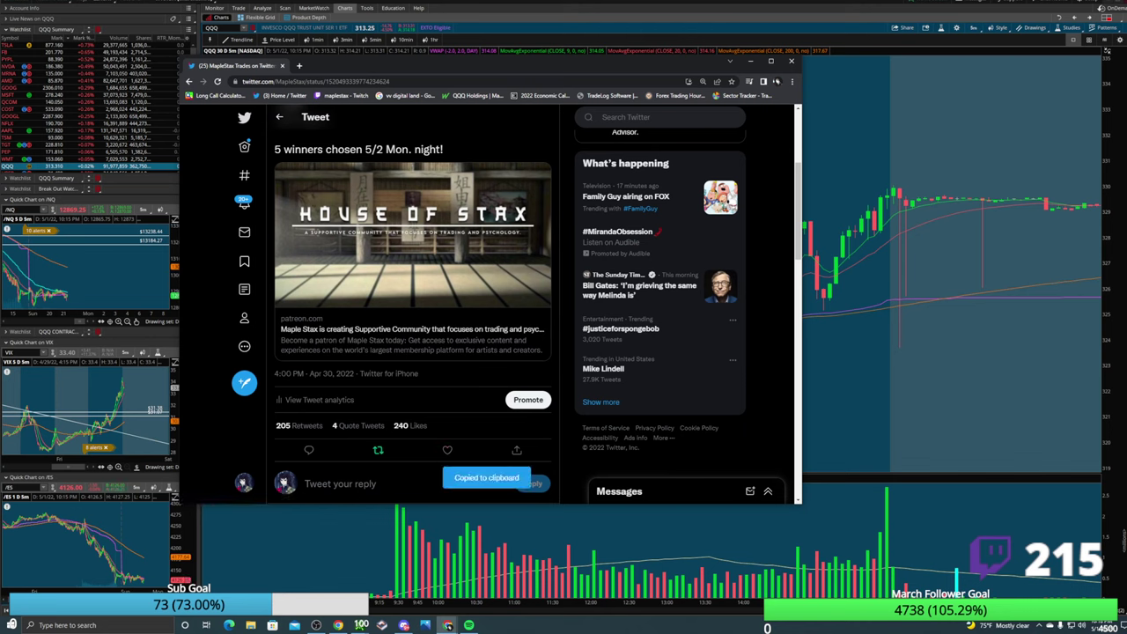
Switch to Discord, review the April 29 trade messages in the trading-floor channel, and return to the giveaway tweet.
{"action": "left_click", "coordinate": [448, 625]}
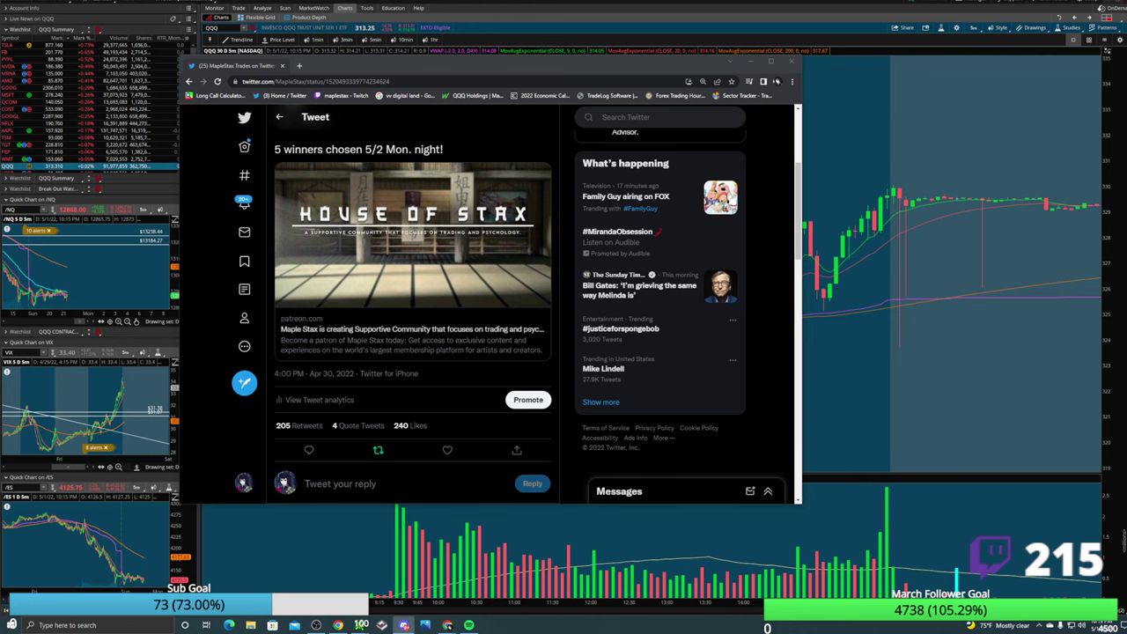
{"action": "key", "text": "alt+Tab"}
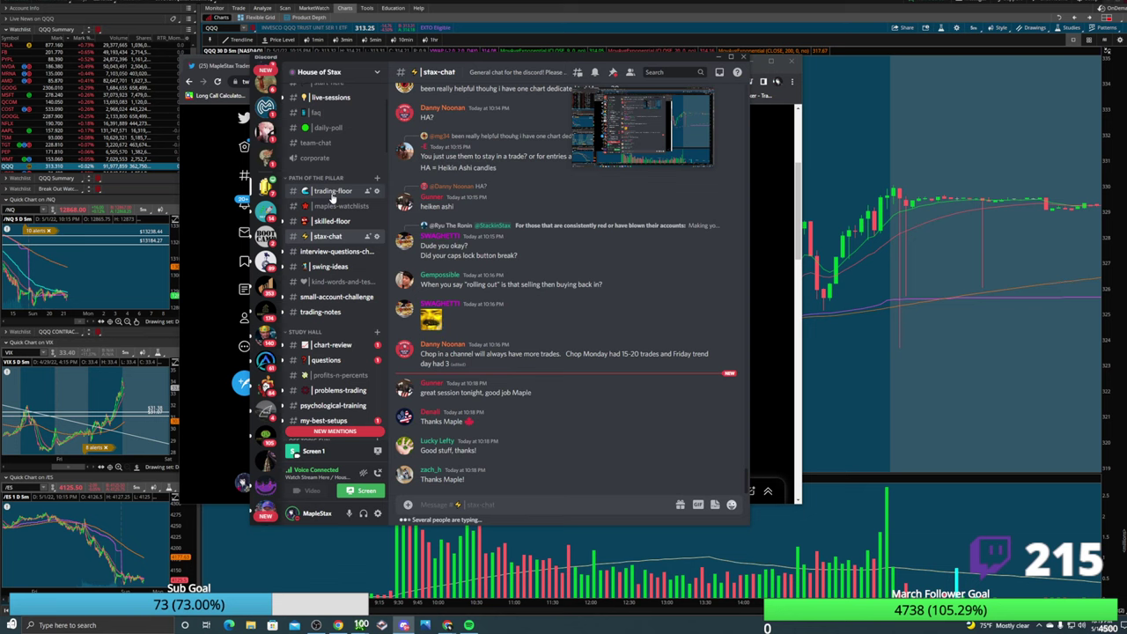
{"action": "left_click", "coordinate": [333, 192]}
{"action": "scroll", "coordinate": [472, 390], "scroll_direction": "down", "scroll_amount": 5}
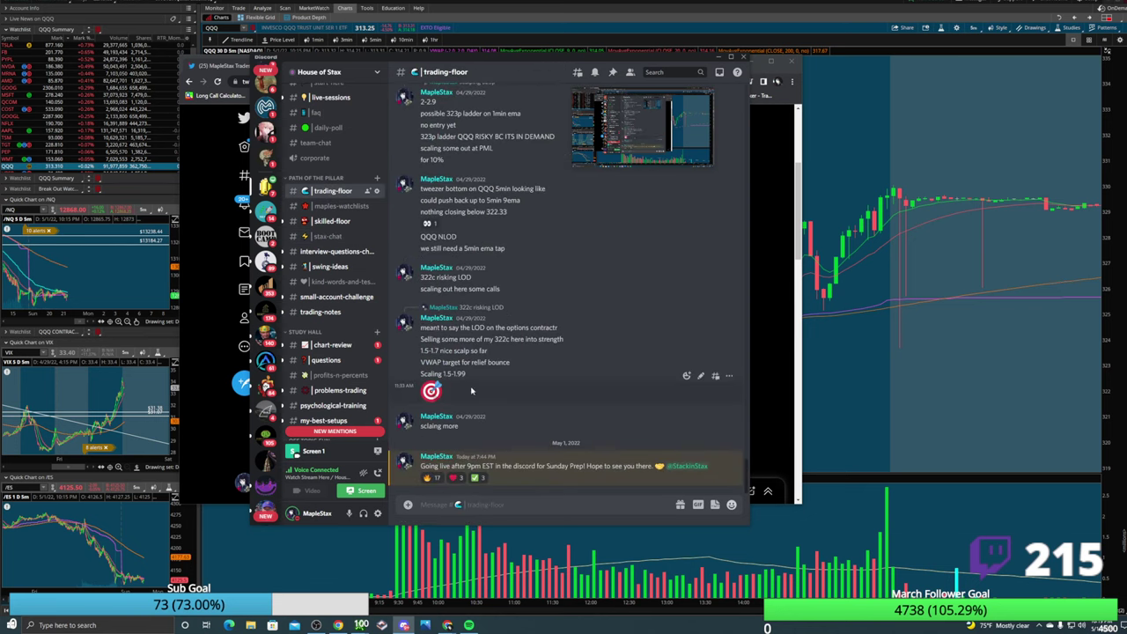
{"action": "scroll", "coordinate": [472, 390], "scroll_direction": "up", "scroll_amount": 15}
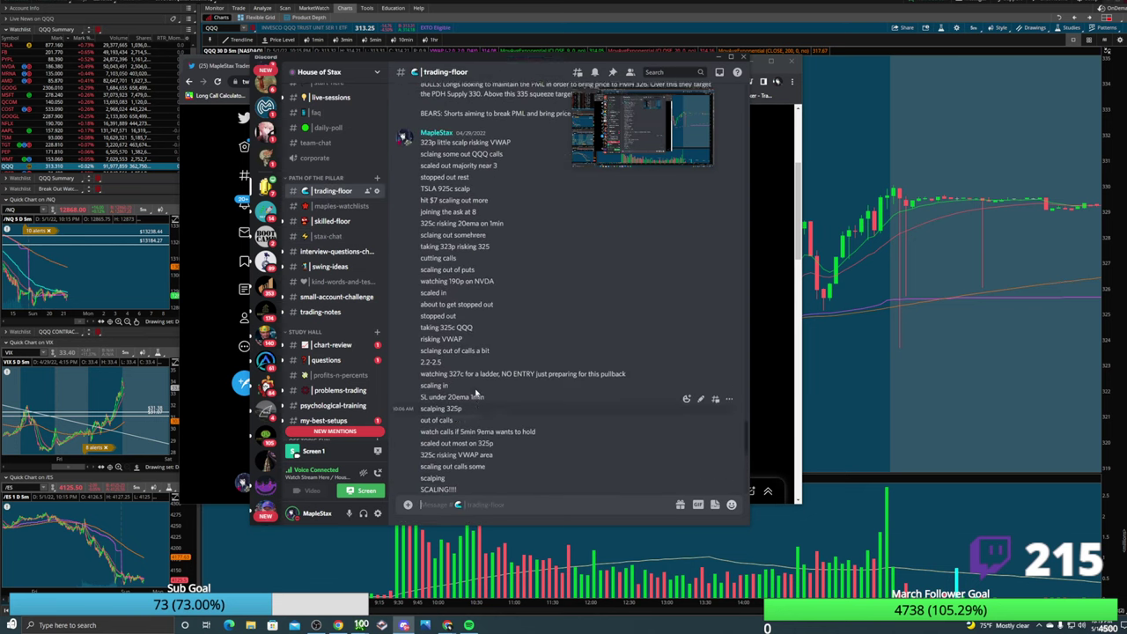
{"action": "scroll", "coordinate": [476, 394], "scroll_direction": "up", "scroll_amount": 3}
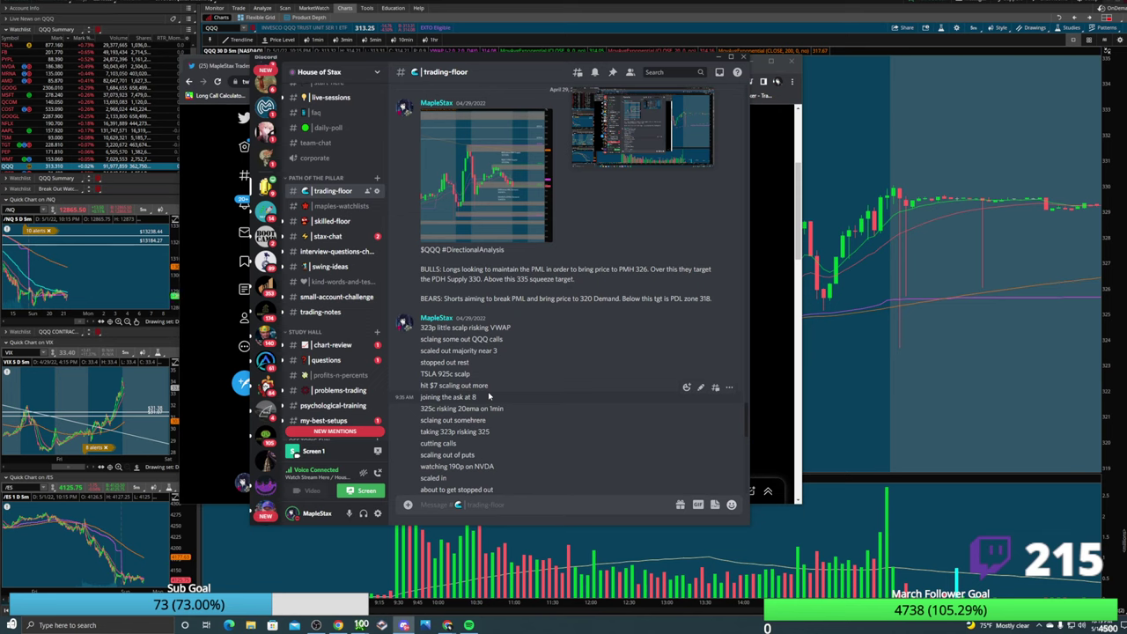
{"action": "scroll", "coordinate": [492, 392], "scroll_direction": "up", "scroll_amount": 5}
{"action": "scroll", "coordinate": [496, 384], "scroll_direction": "down", "scroll_amount": 10}
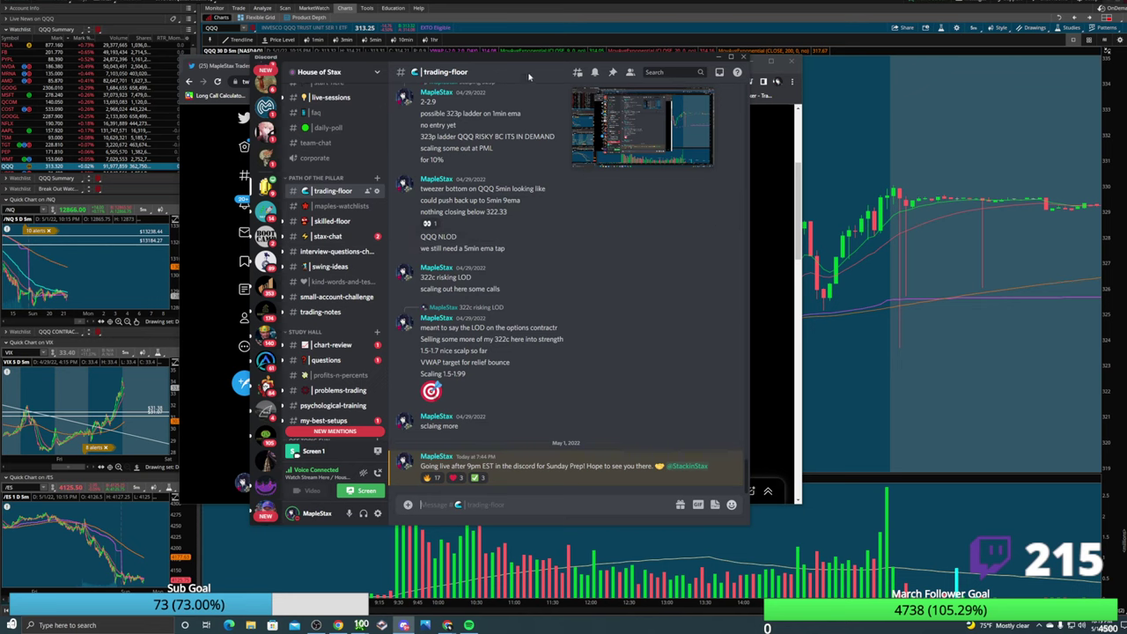
{"action": "key", "text": "super+Down"}
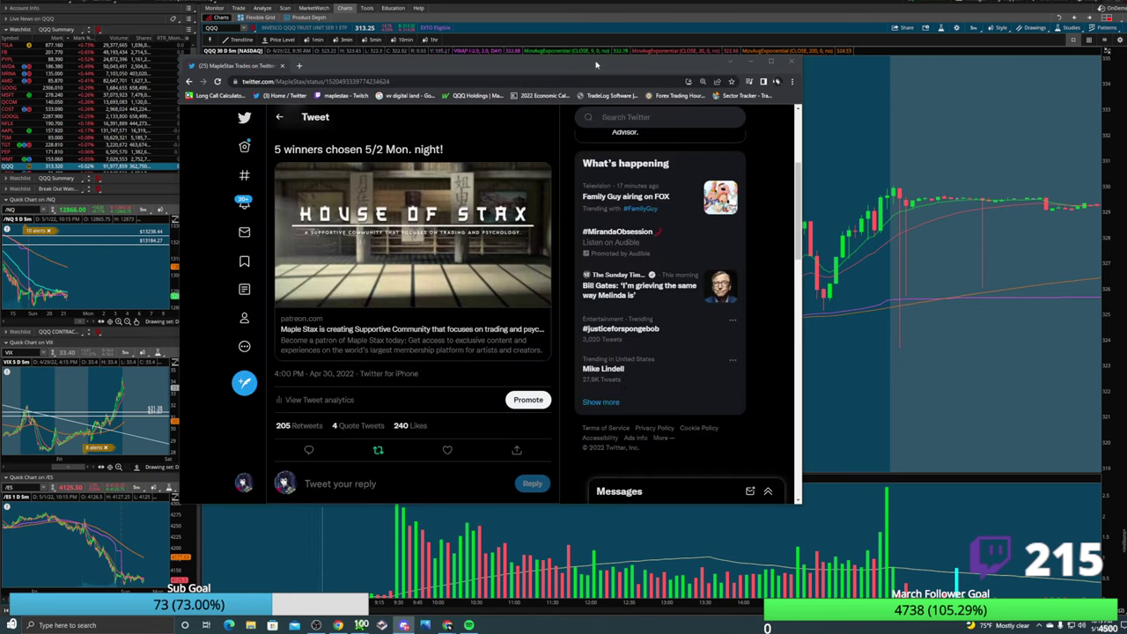
{"action": "scroll", "coordinate": [368, 298], "scroll_direction": "up", "scroll_amount": 3}
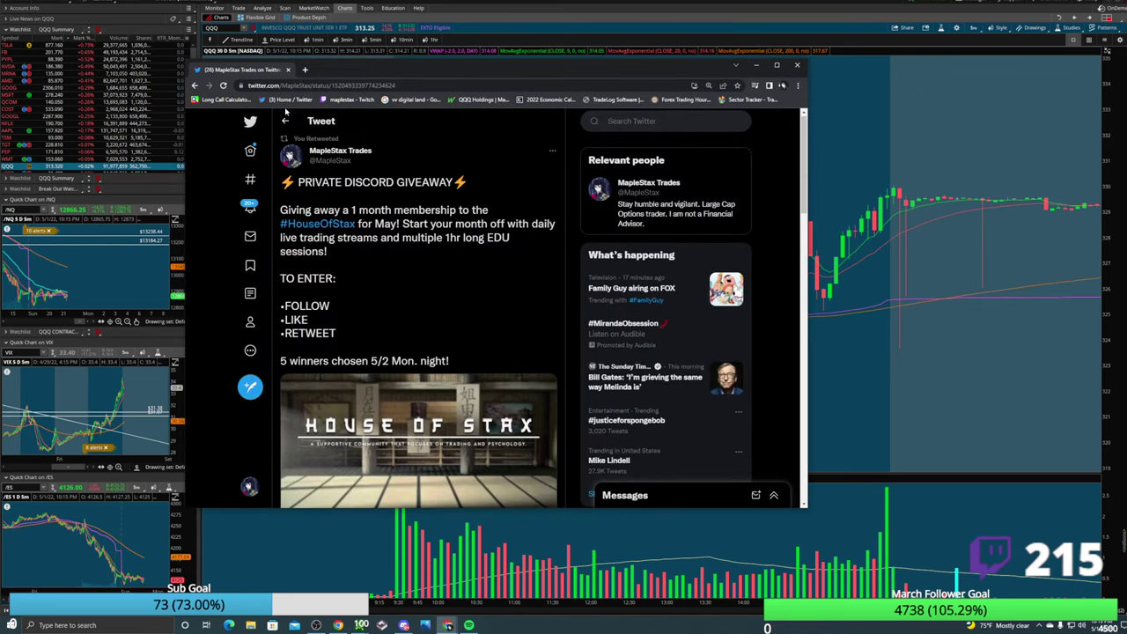
Switch to the Nightbot Giveaways page and configure a keyword giveaway with "1" as the entry keyword.
{"action": "left_click", "coordinate": [447, 625]}
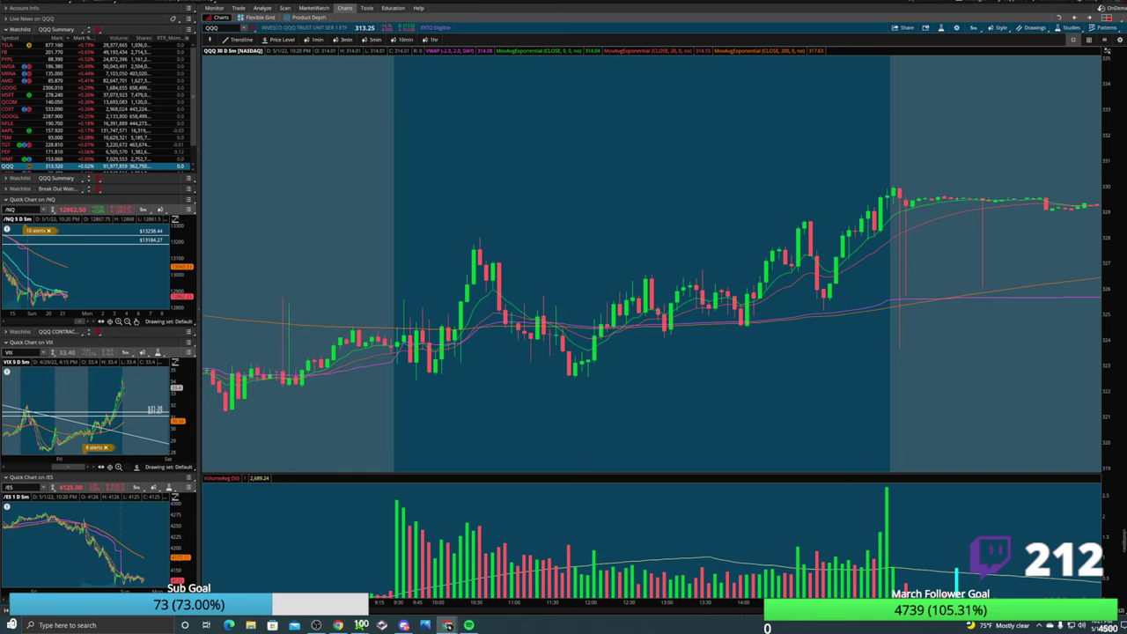
{"action": "key", "text": "alt+Tab"}
{"action": "key", "text": "alt+Tab"}
{"action": "key", "text": "alt+Tab"}
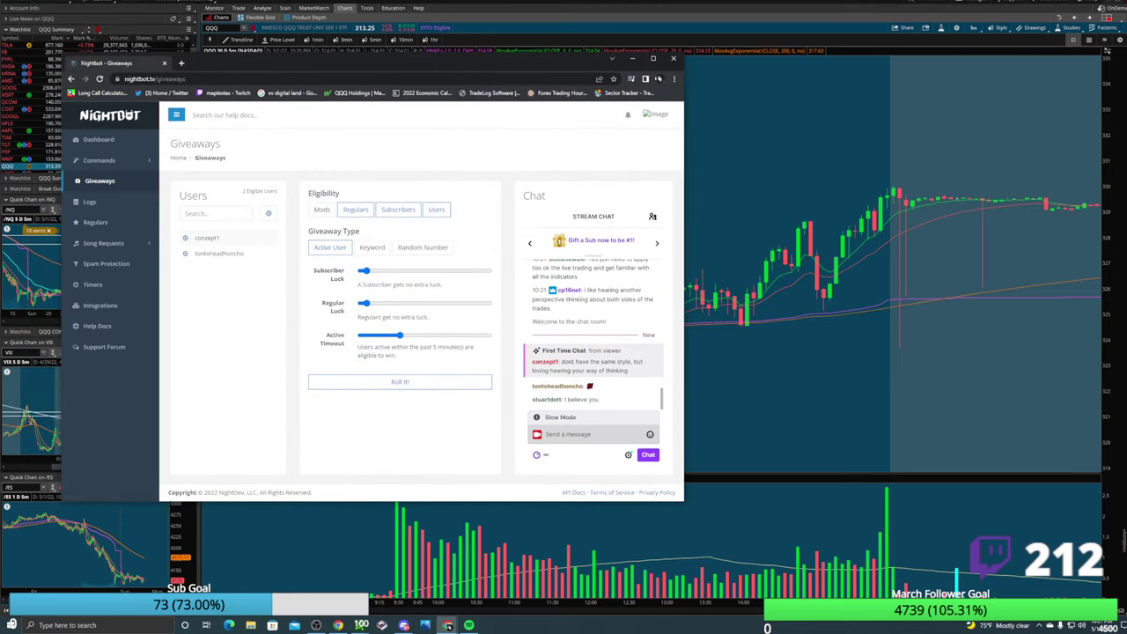
{"action": "left_click", "coordinate": [582, 437]}
{"action": "left_click", "coordinate": [372, 247]}
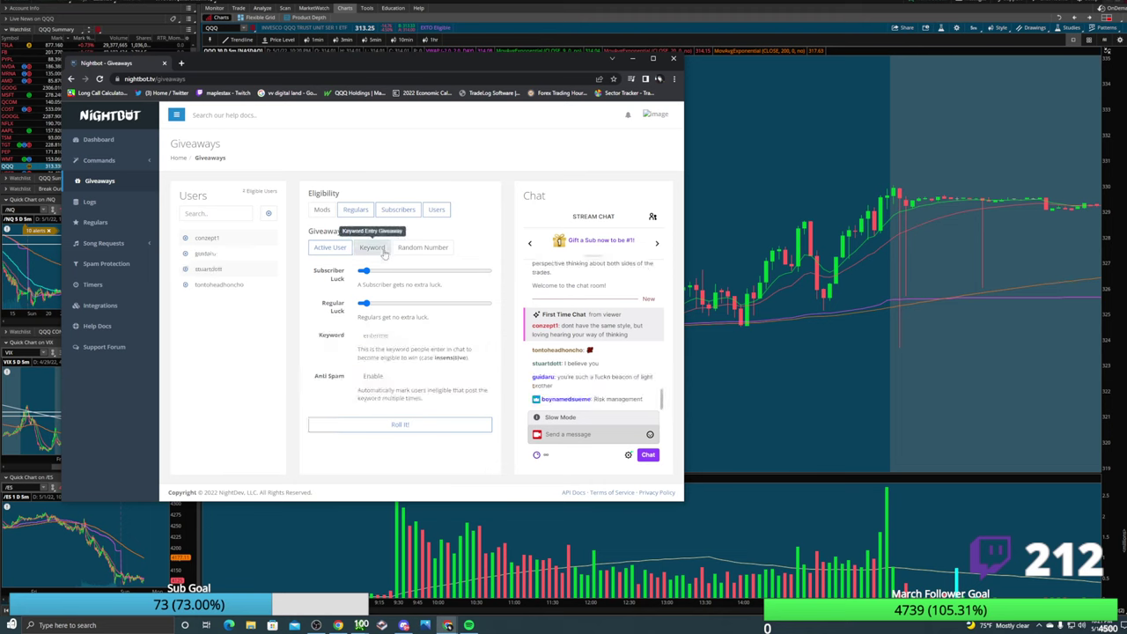
{"action": "left_click", "coordinate": [400, 337]}
{"action": "type", "text": "t"}
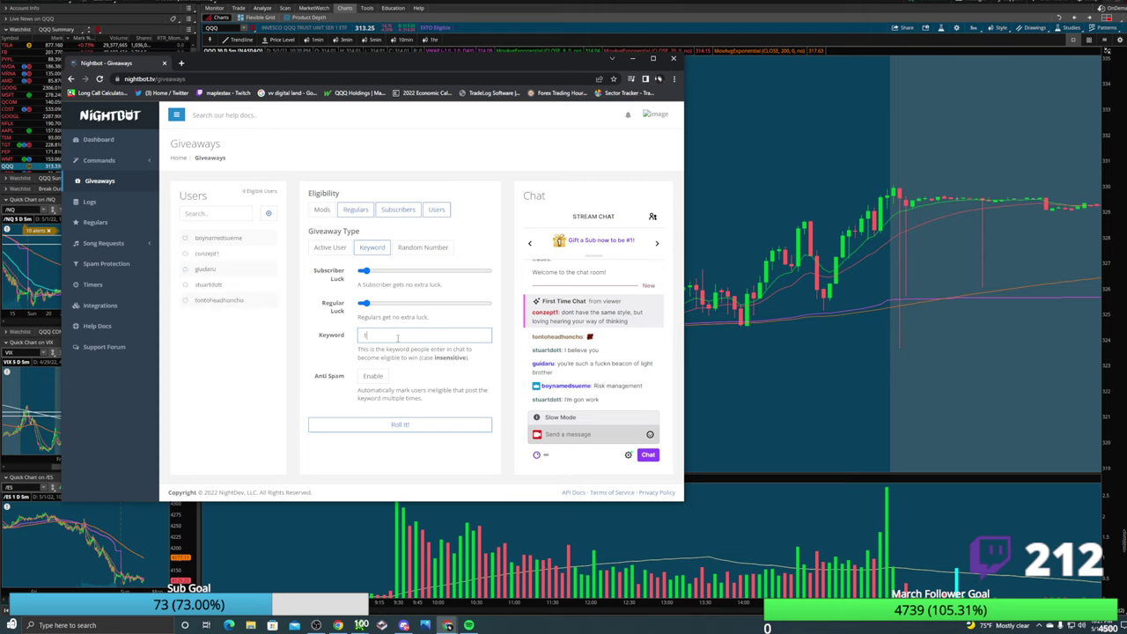
Try to send "1" in the embedded stream chat, and dismiss the sending confirmation.
{"action": "left_click", "coordinate": [581, 437]}
{"action": "type", "text": "t"}
{"action": "key", "text": "Return"}
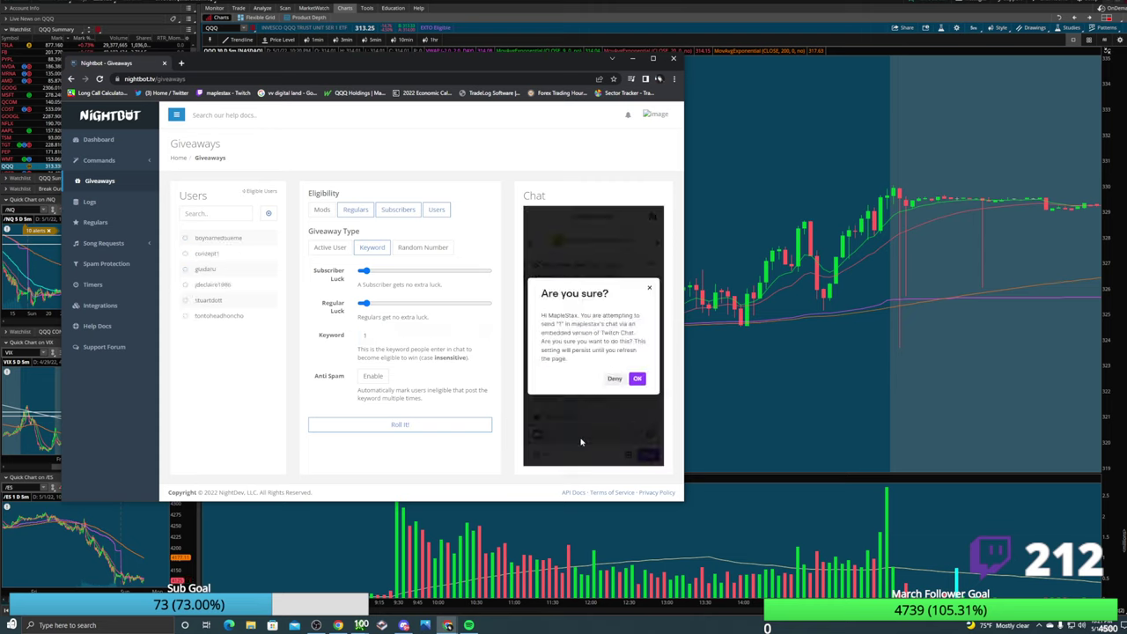
{"action": "left_click", "coordinate": [649, 287]}
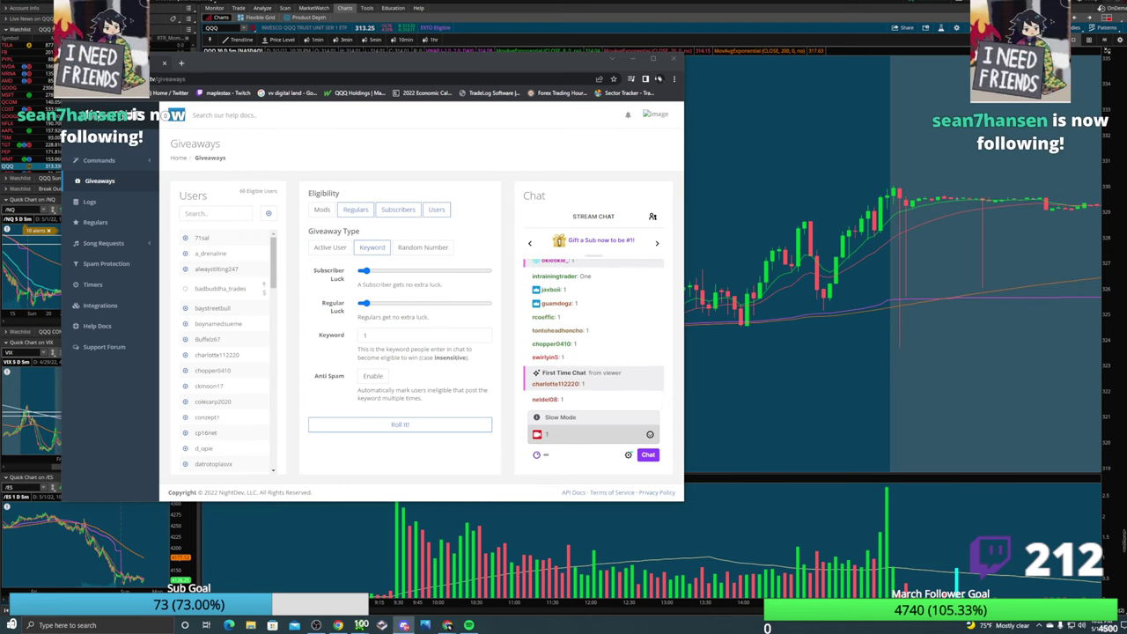
Switch to Discord and browse the April 29 profit and loss posts in the profits-n-percents channel.
{"action": "left_click", "coordinate": [403, 625]}
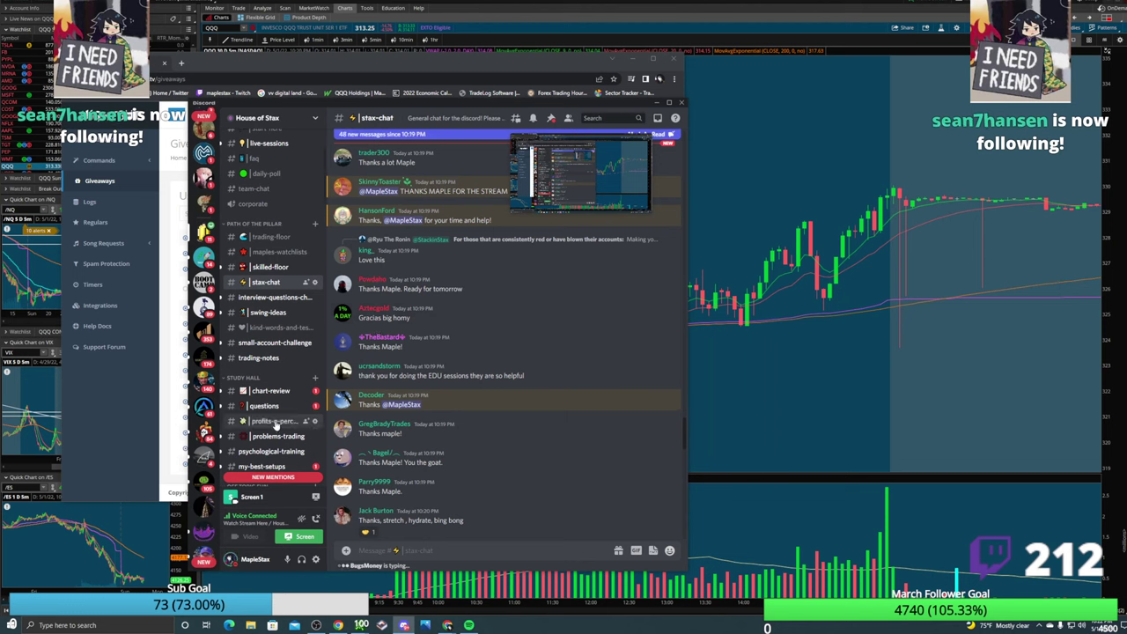
{"action": "left_click", "coordinate": [312, 422]}
{"action": "scroll", "coordinate": [452, 427], "scroll_direction": "up", "scroll_amount": 10}
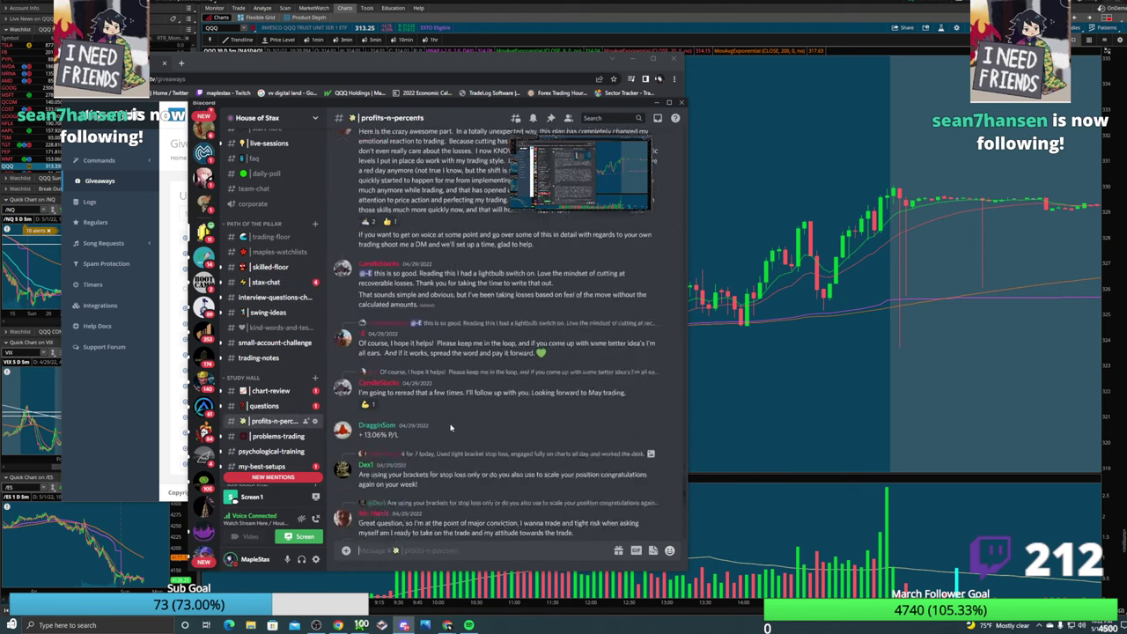
{"action": "scroll", "coordinate": [451, 426], "scroll_direction": "up", "scroll_amount": 5}
{"action": "scroll", "coordinate": [451, 428], "scroll_direction": "up", "scroll_amount": 8}
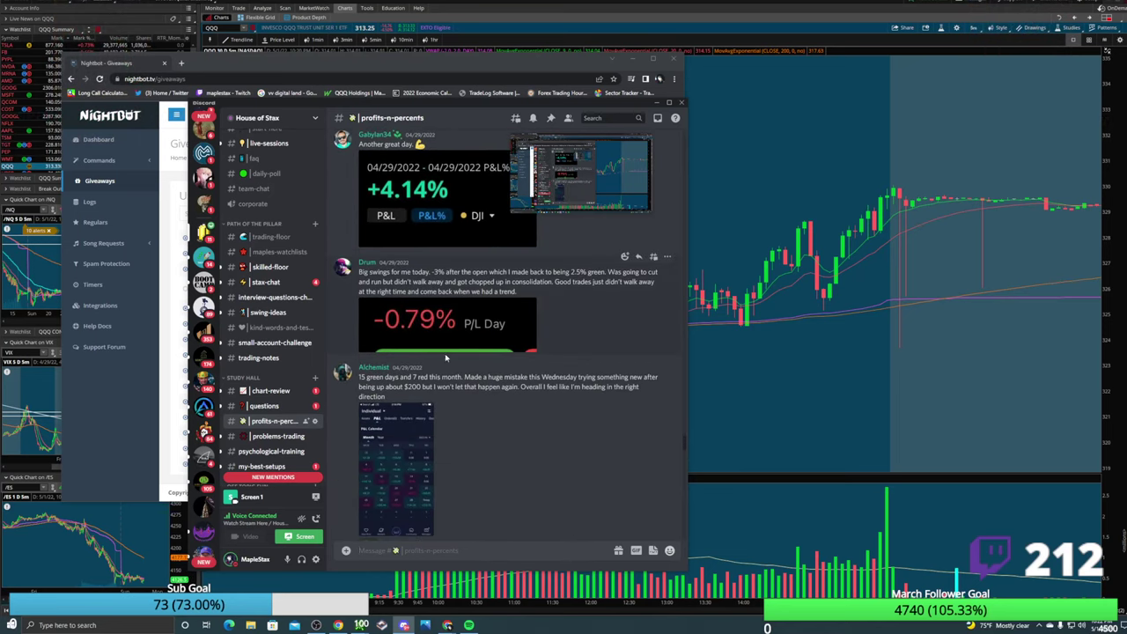
{"action": "scroll", "coordinate": [446, 358], "scroll_direction": "up", "scroll_amount": 4}
{"action": "scroll", "coordinate": [460, 392], "scroll_direction": "up", "scroll_amount": 10}
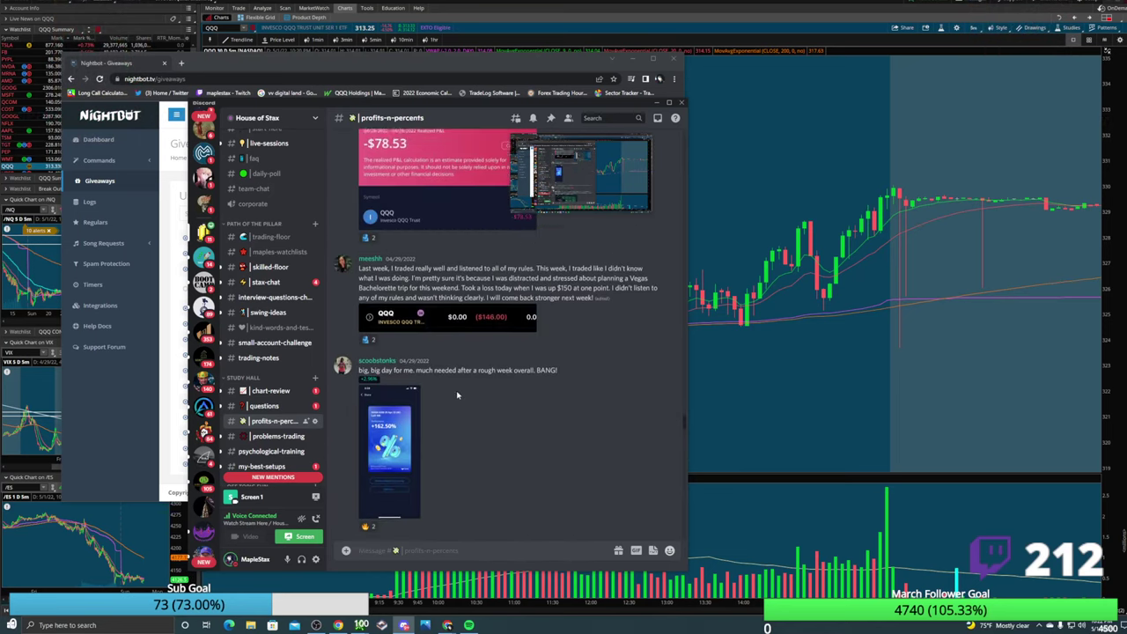
{"action": "scroll", "coordinate": [460, 409], "scroll_direction": "up", "scroll_amount": 8}
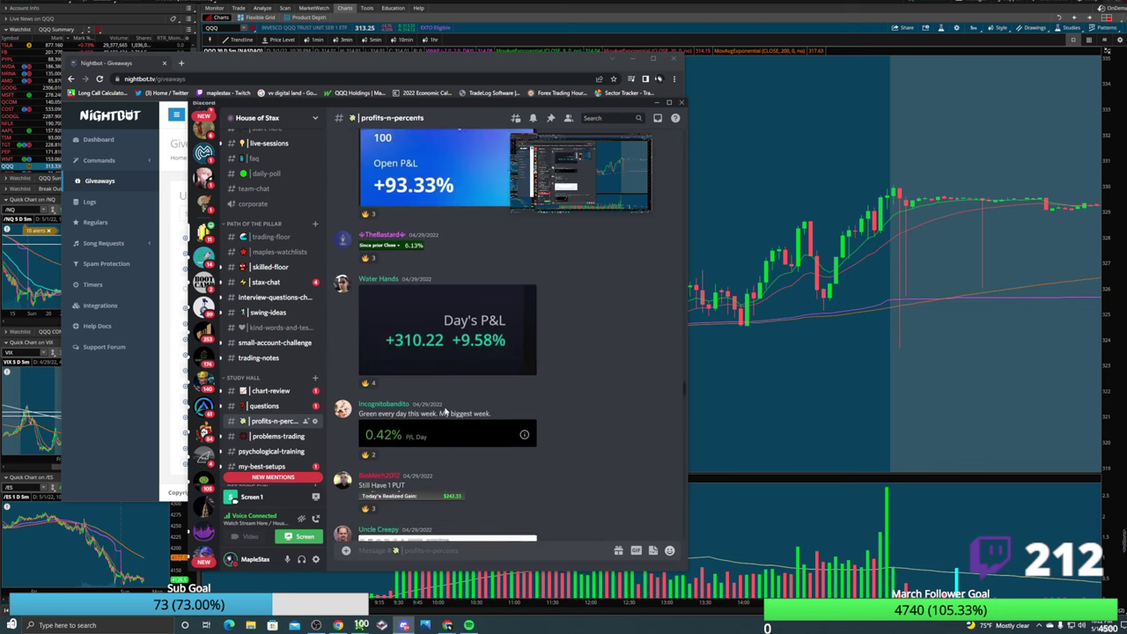
Read through to the newest member messages in the stax-chat channel.
{"action": "left_click", "coordinate": [265, 282]}
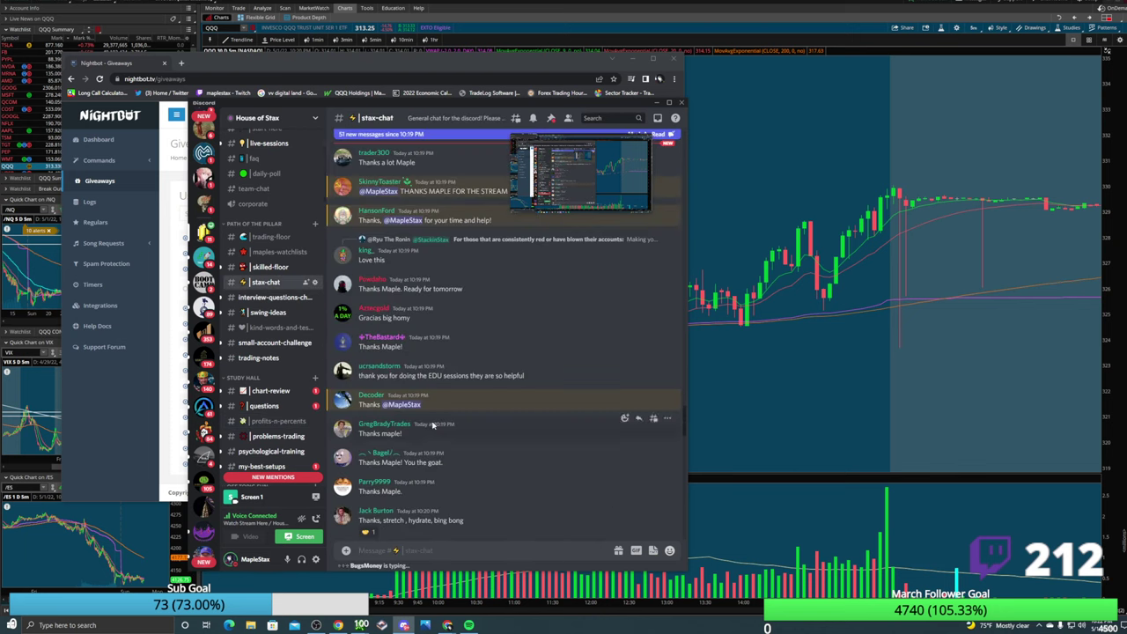
{"action": "scroll", "coordinate": [437, 427], "scroll_direction": "down", "scroll_amount": 5}
{"action": "scroll", "coordinate": [438, 427], "scroll_direction": "down", "scroll_amount": 10}
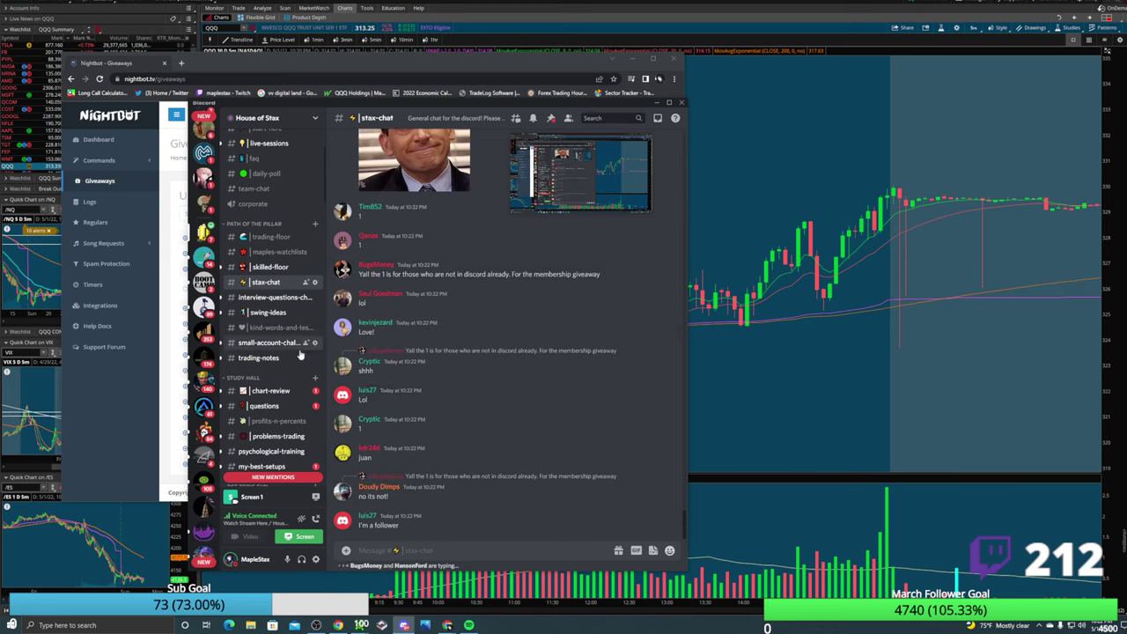
Browse the chart and study posts in the skilled-floor channel back to April 29.
{"action": "left_click", "coordinate": [269, 267]}
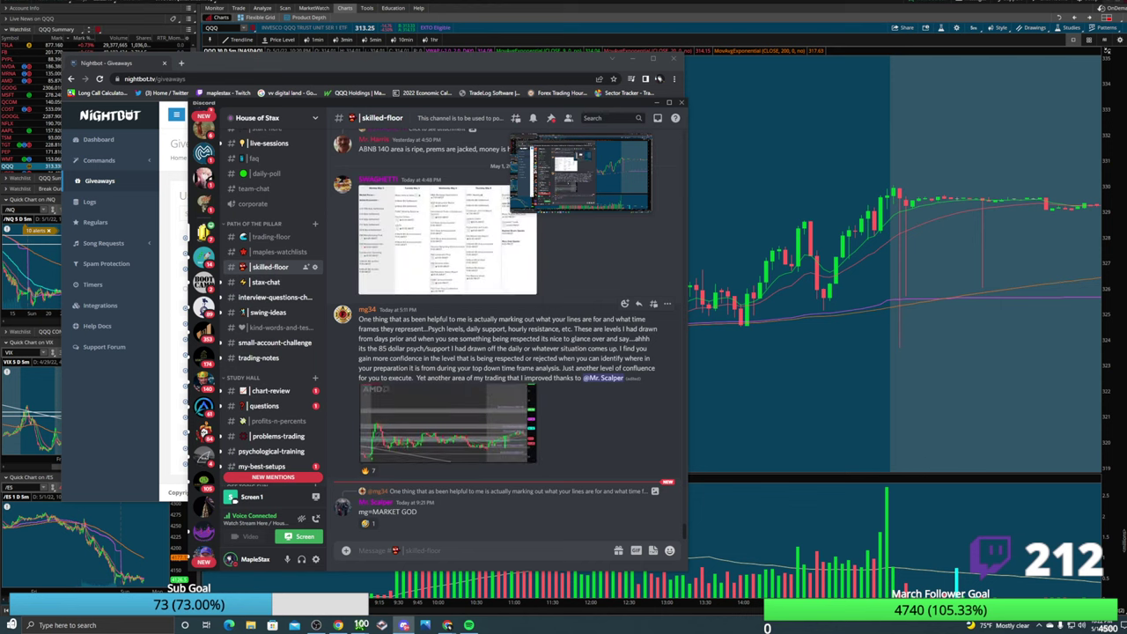
{"action": "scroll", "coordinate": [465, 328], "scroll_direction": "up", "scroll_amount": 10}
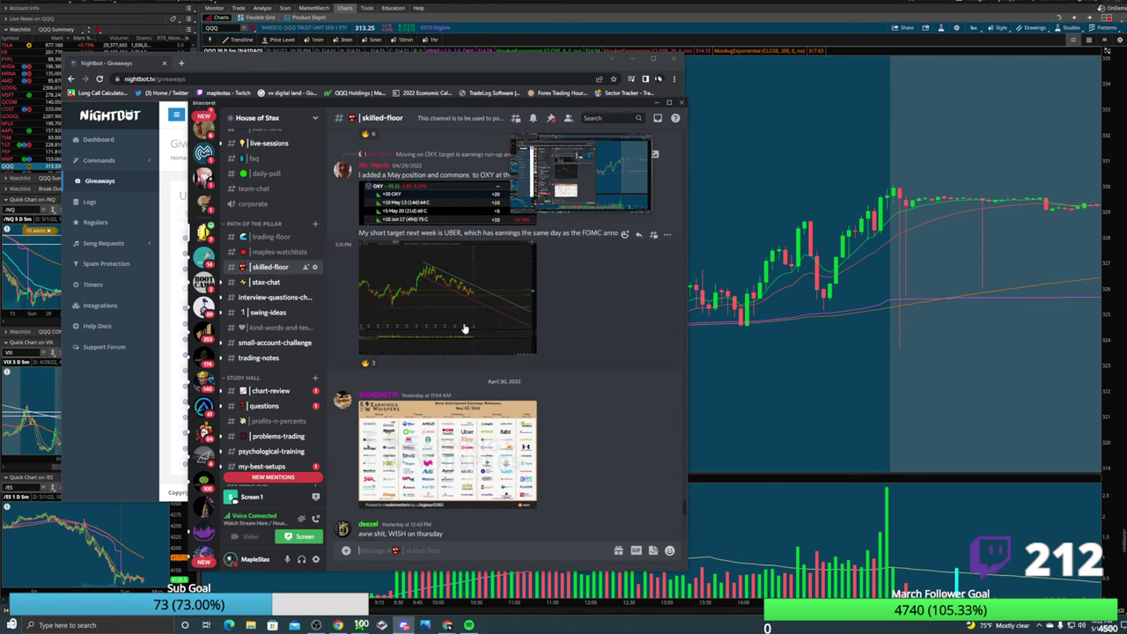
{"action": "scroll", "coordinate": [445, 366], "scroll_direction": "up", "scroll_amount": 5}
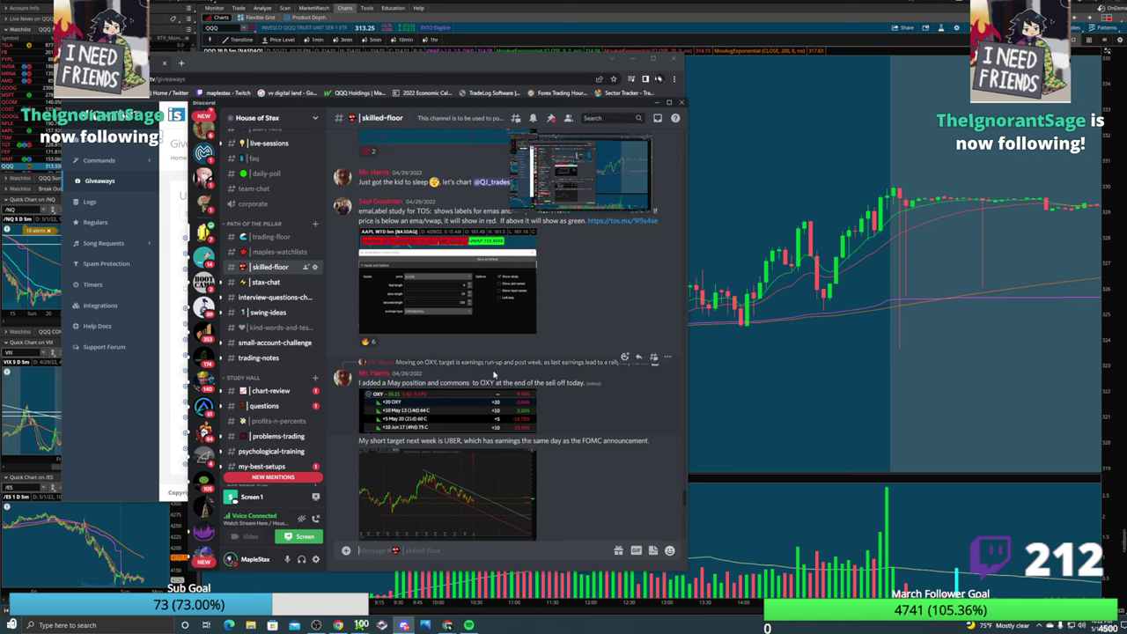
{"action": "scroll", "coordinate": [494, 374], "scroll_direction": "up", "scroll_amount": 5}
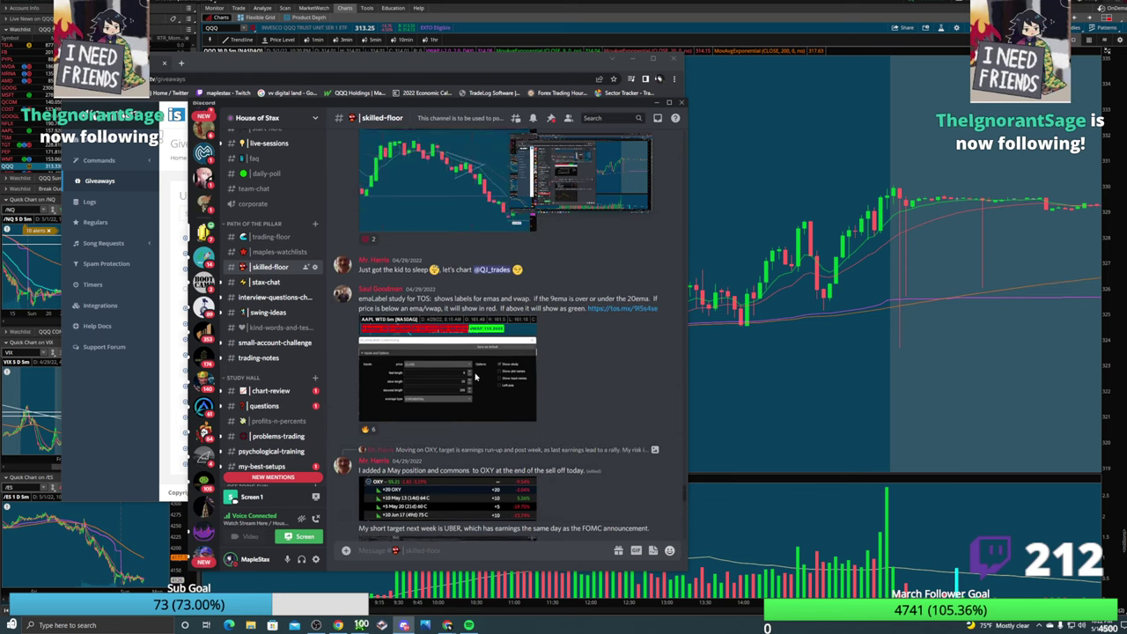
Review the April 29 trade plans for QQQ, AMD, NVDA, TSLA and SPY in the maples-watchlists channel.
{"action": "left_click", "coordinate": [275, 253]}
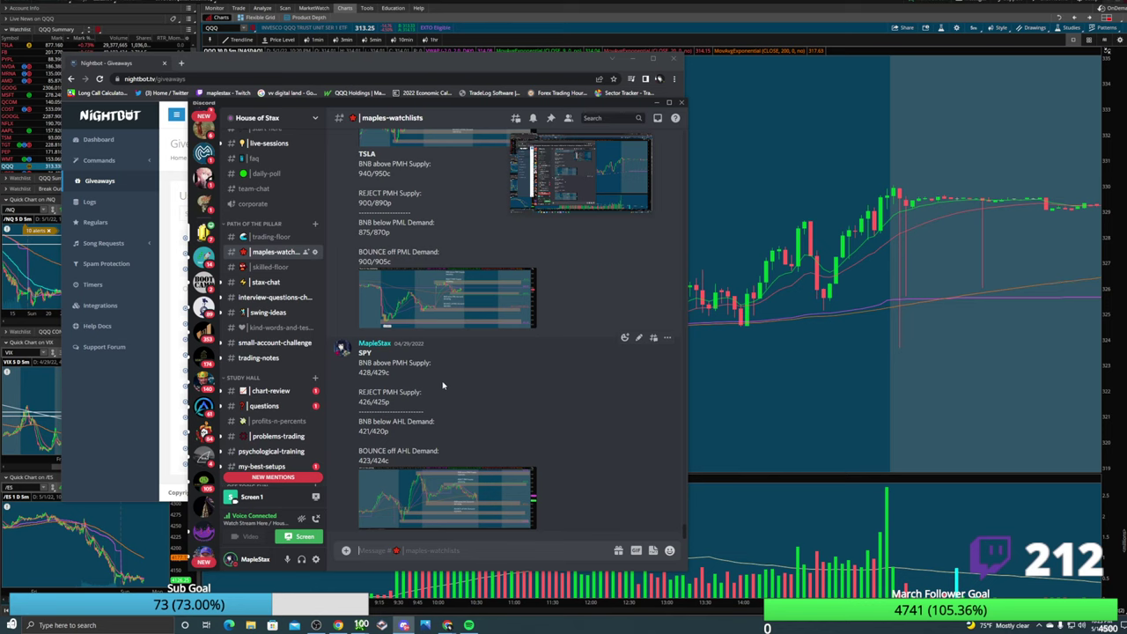
{"action": "scroll", "coordinate": [446, 388], "scroll_direction": "up", "scroll_amount": 5}
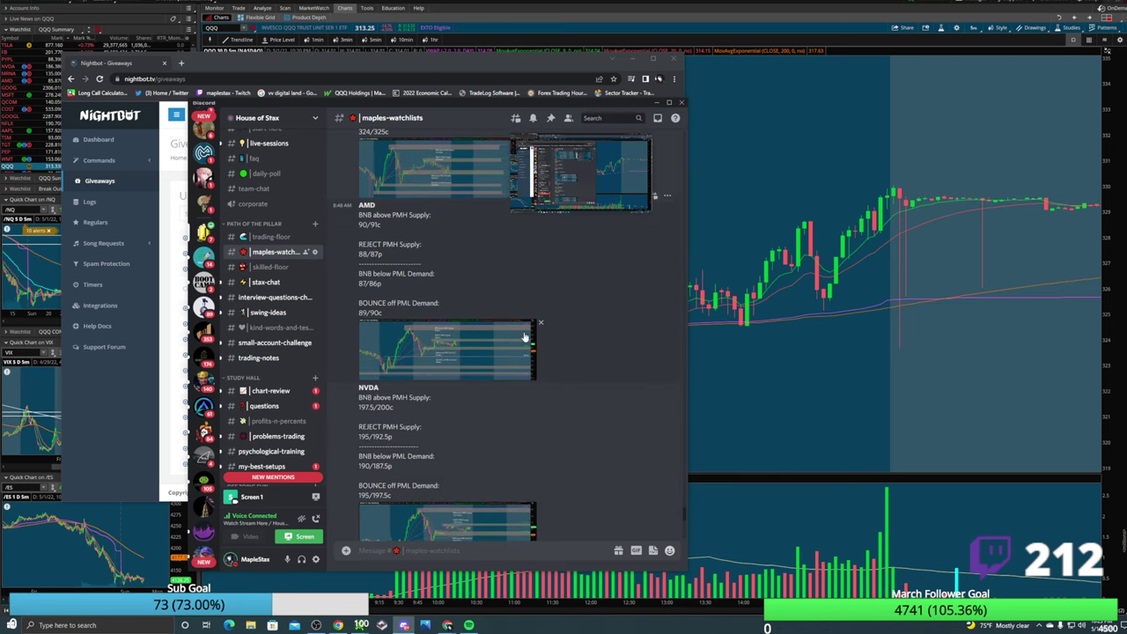
{"action": "scroll", "coordinate": [429, 342], "scroll_direction": "up", "scroll_amount": 3}
{"action": "scroll", "coordinate": [393, 414], "scroll_direction": "down", "scroll_amount": 5}
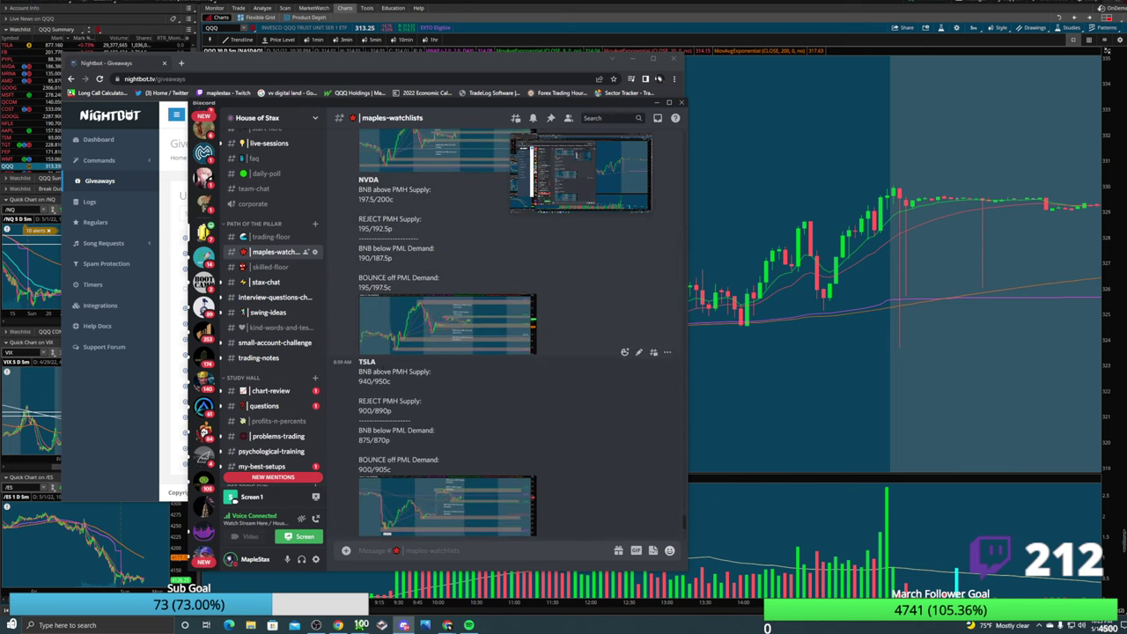
{"action": "scroll", "coordinate": [398, 410], "scroll_direction": "down", "scroll_amount": 3}
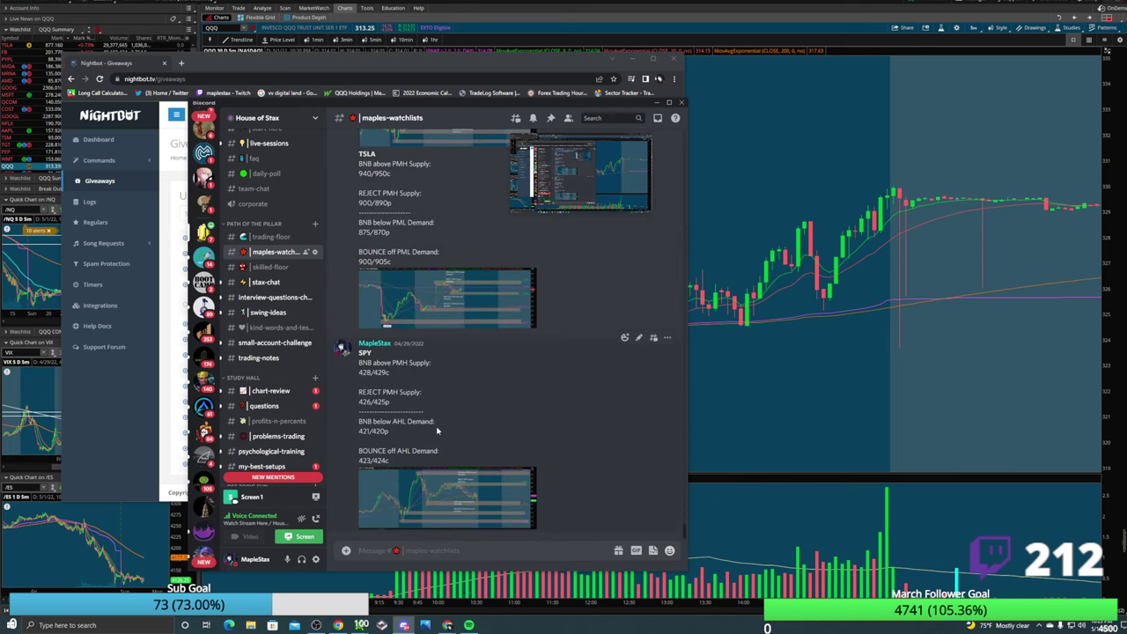
{"action": "scroll", "coordinate": [436, 429], "scroll_direction": "up", "scroll_amount": 3}
{"action": "scroll", "coordinate": [432, 361], "scroll_direction": "up", "scroll_amount": 4}
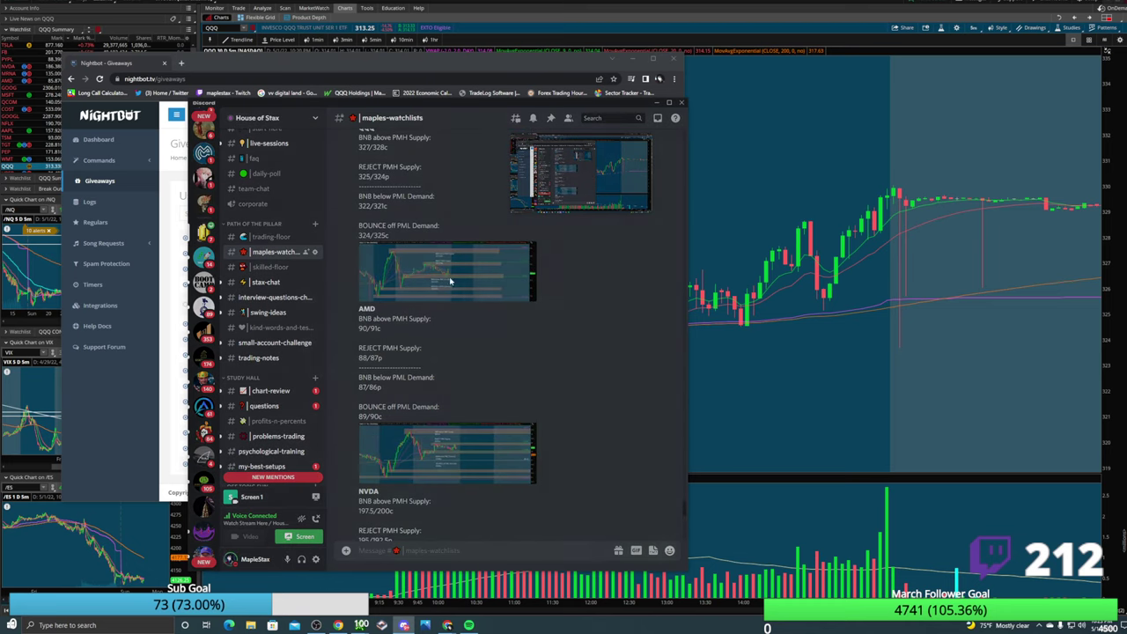
Enlarge the QQQ chart image in the 4/29 PM Plans post, close it, and show the start of the post.
{"action": "left_click", "coordinate": [449, 282]}
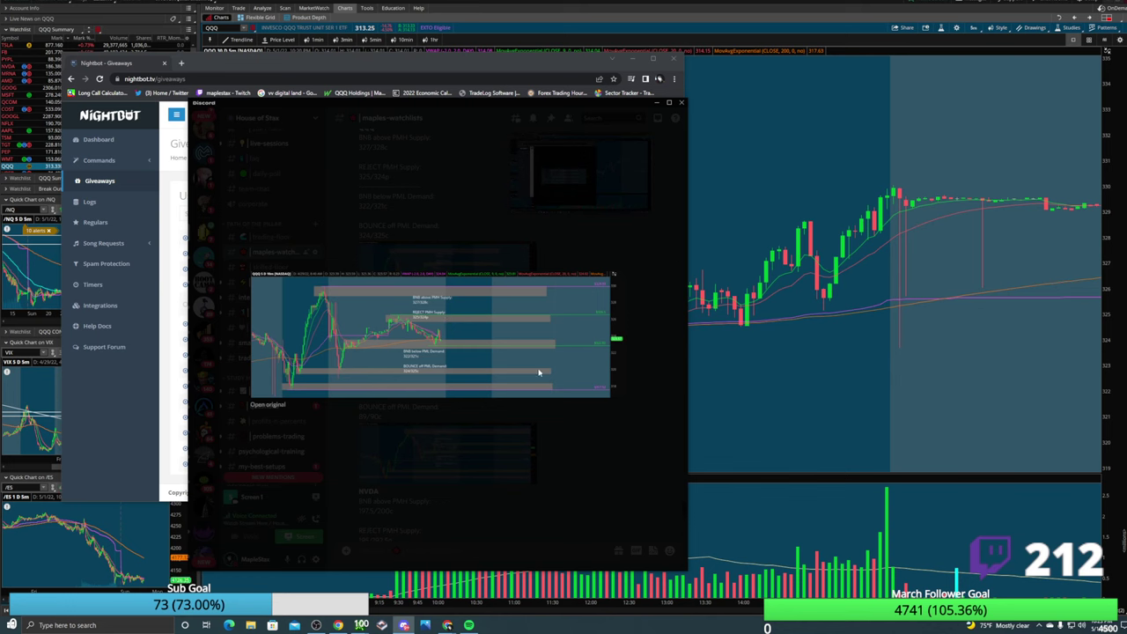
{"action": "left_click", "coordinate": [576, 441]}
{"action": "scroll", "coordinate": [505, 385], "scroll_direction": "up", "scroll_amount": 2}
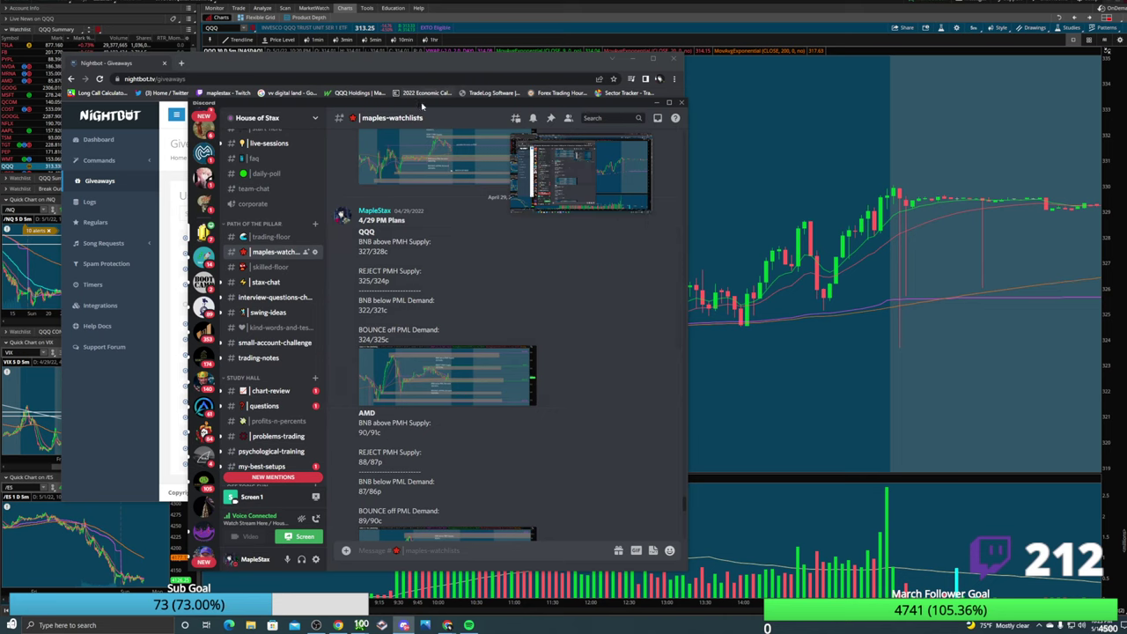
Open the supply-and-demand channel under EDU Resources, look back through its older posts, and return to the start of the channel list.
{"action": "scroll", "coordinate": [273, 322], "scroll_direction": "down", "scroll_amount": 3}
{"action": "scroll", "coordinate": [271, 319], "scroll_direction": "down", "scroll_amount": 9}
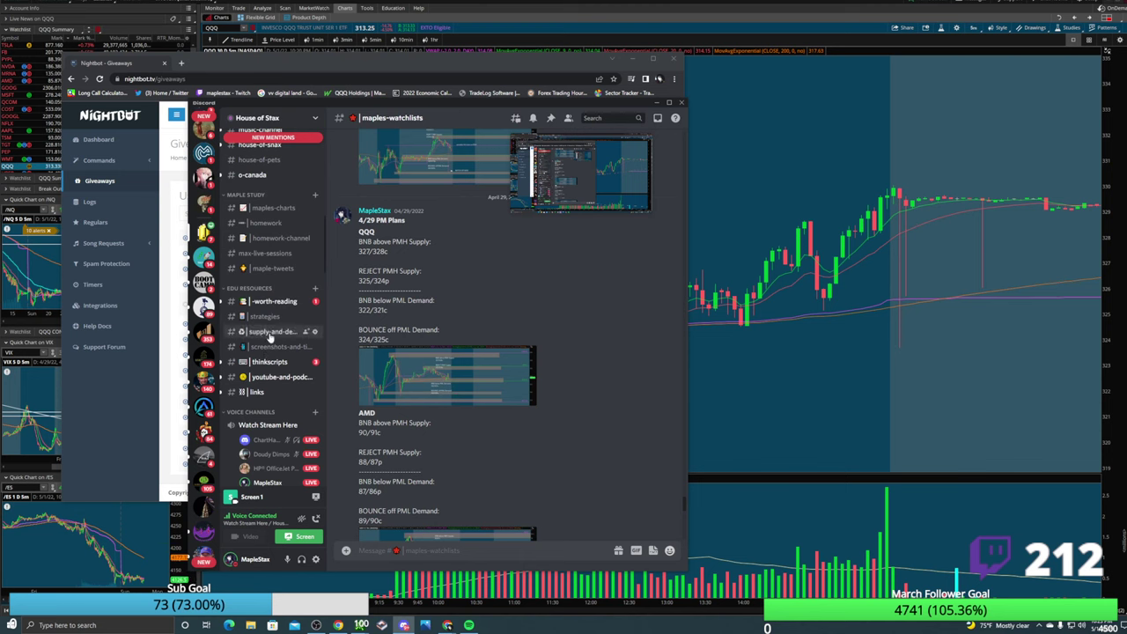
{"action": "left_click", "coordinate": [275, 333]}
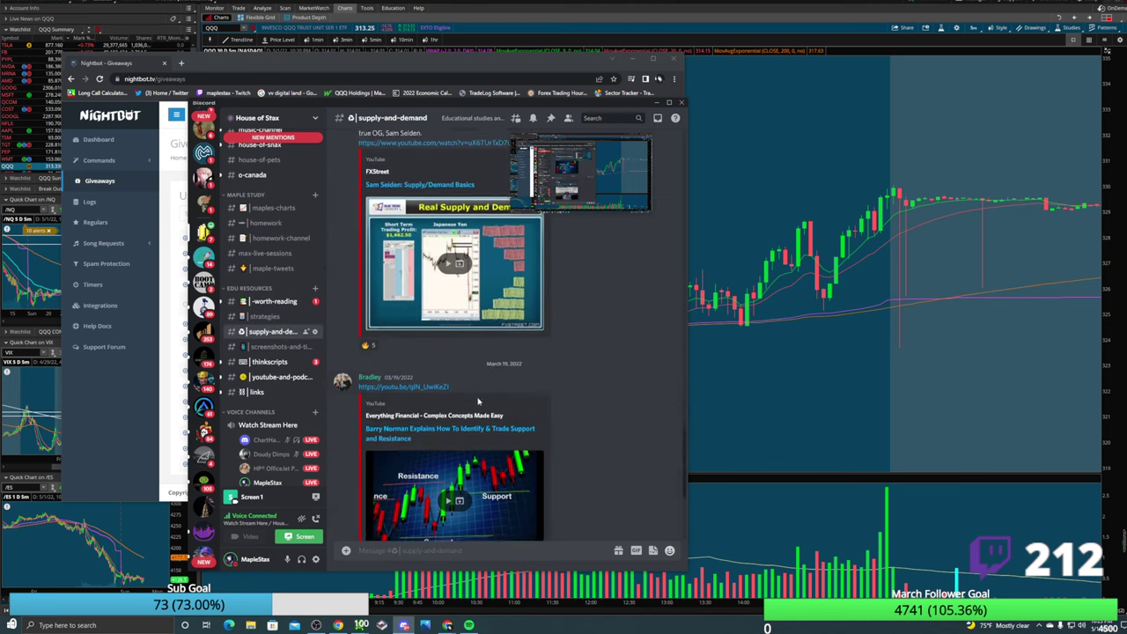
{"action": "scroll", "coordinate": [478, 401], "scroll_direction": "up", "scroll_amount": 4}
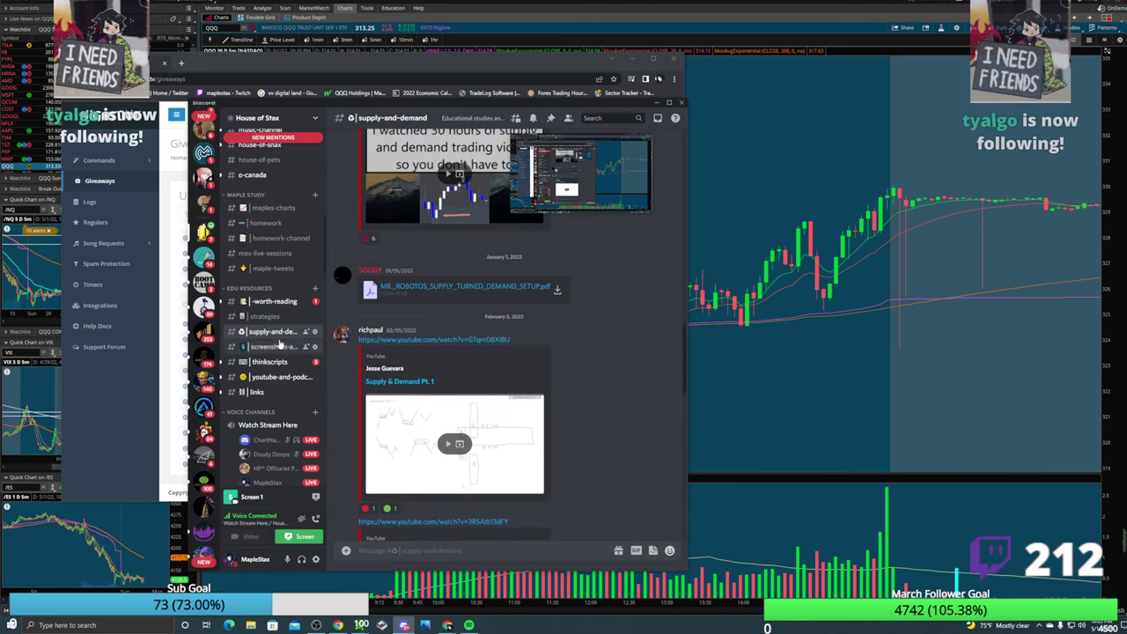
{"action": "scroll", "coordinate": [273, 308], "scroll_direction": "up", "scroll_amount": 5}
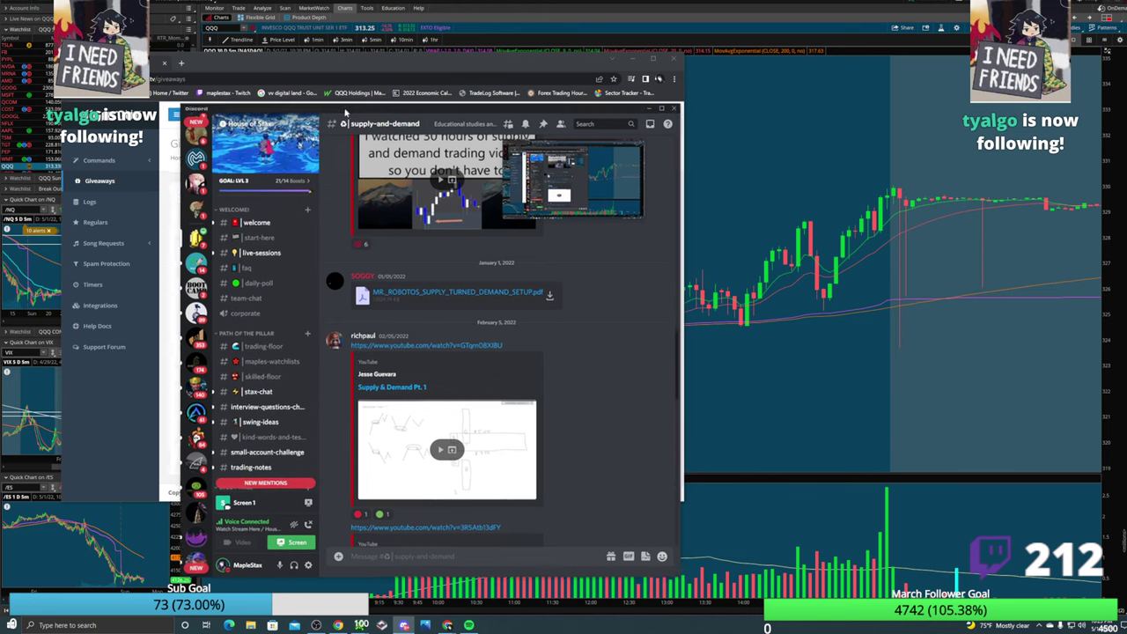
Switch to the Google Drive window showing the APRIL GOOGLE DRIVE LINK EDU SESSIONS folder and enlarge the window.
{"action": "left_click", "coordinate": [152, 60]}
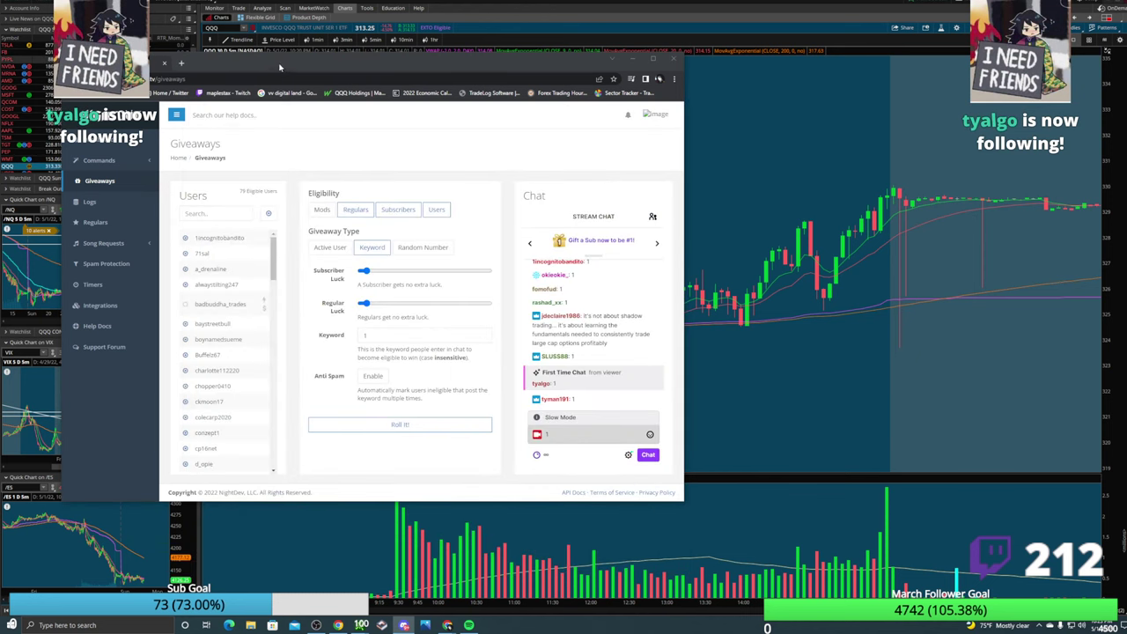
{"action": "left_click", "coordinate": [447, 625]}
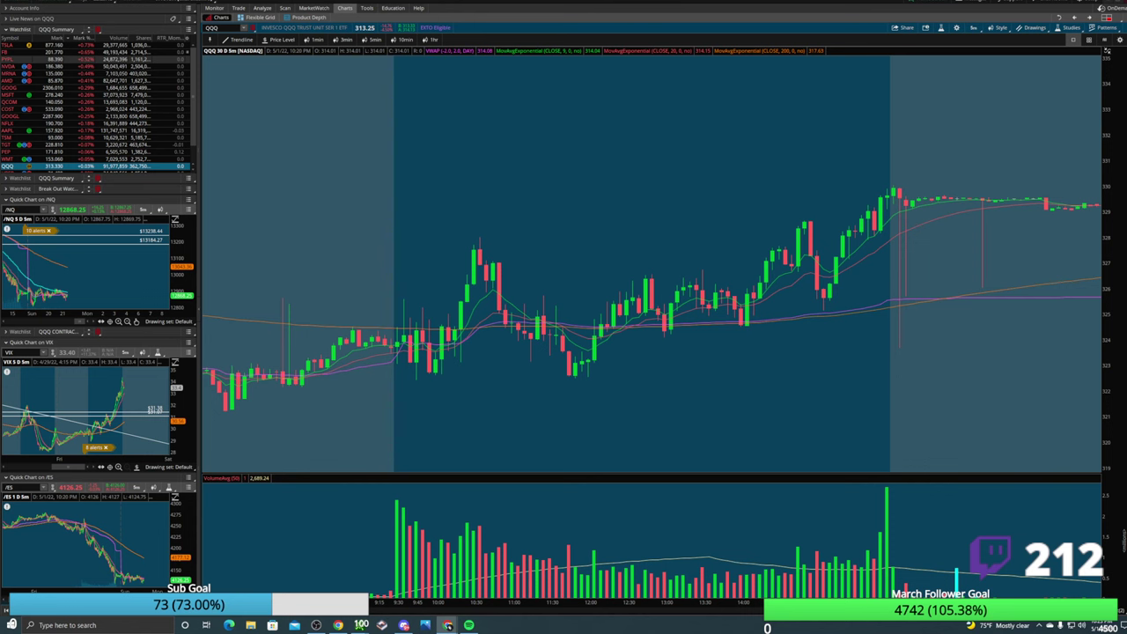
{"action": "left_click", "coordinate": [448, 625]}
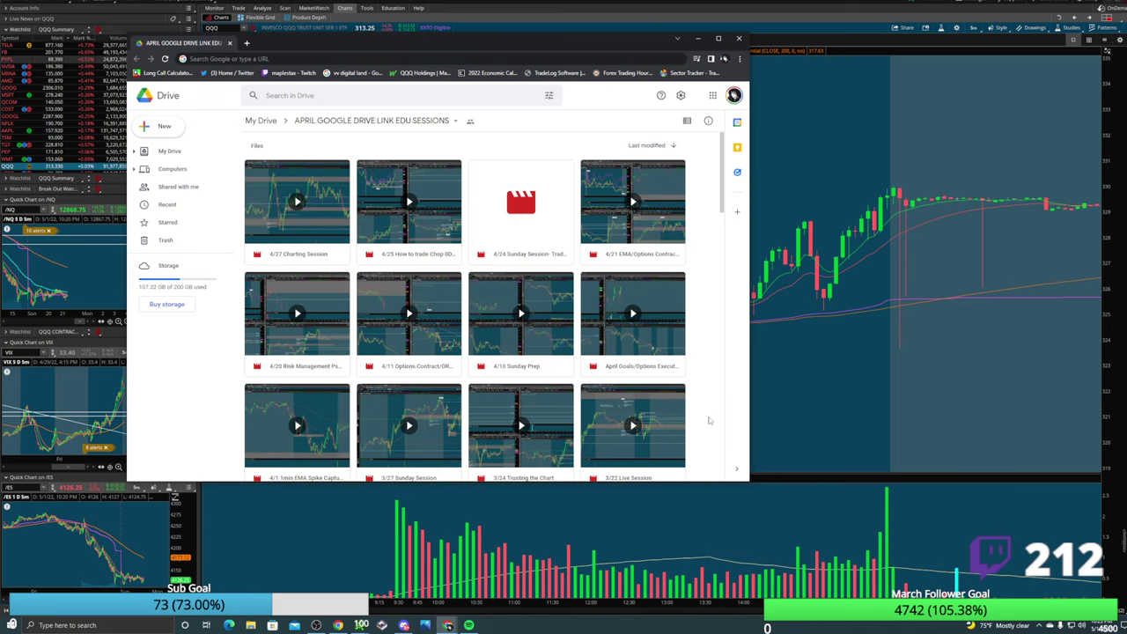
{"action": "left_click_drag", "start_coordinate": [748, 481], "coordinate": [1010, 559]}
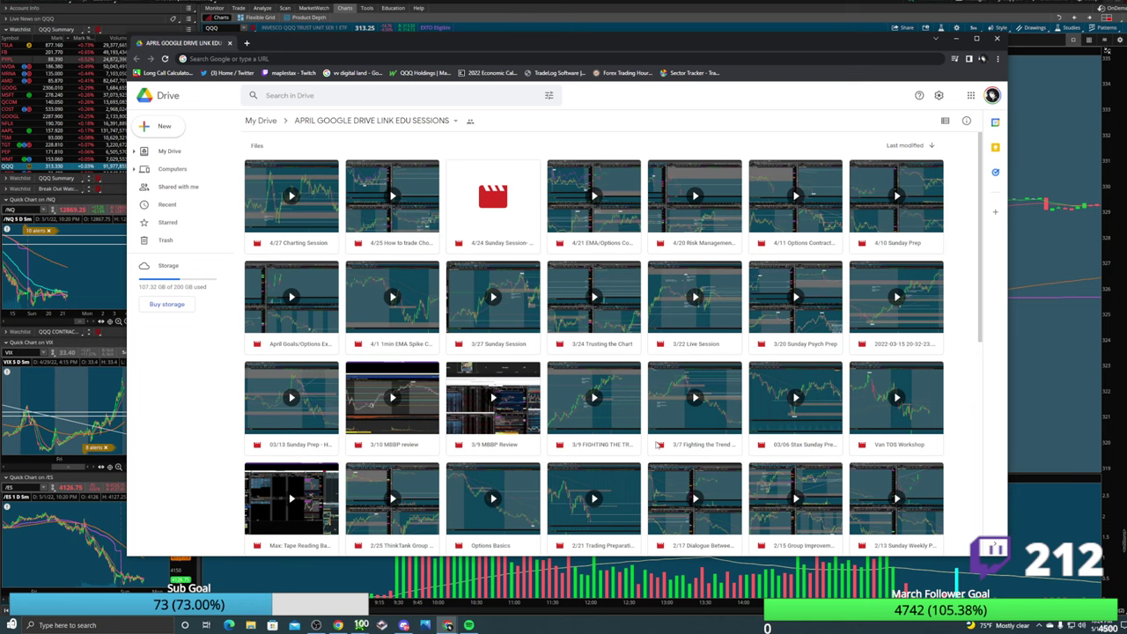
Look through the recorded sessions in the folder back to the October 2021 videos, return to the newest ones, and close the window.
{"action": "scroll", "coordinate": [748, 352], "scroll_direction": "down", "scroll_amount": 10}
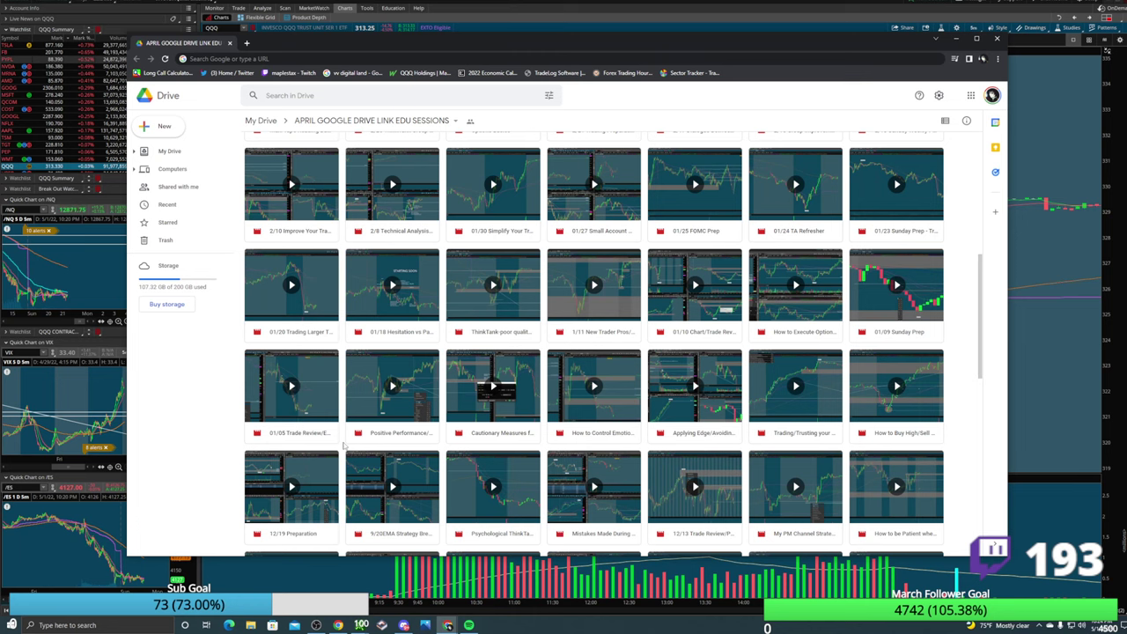
{"action": "scroll", "coordinate": [355, 310], "scroll_direction": "down", "scroll_amount": 10}
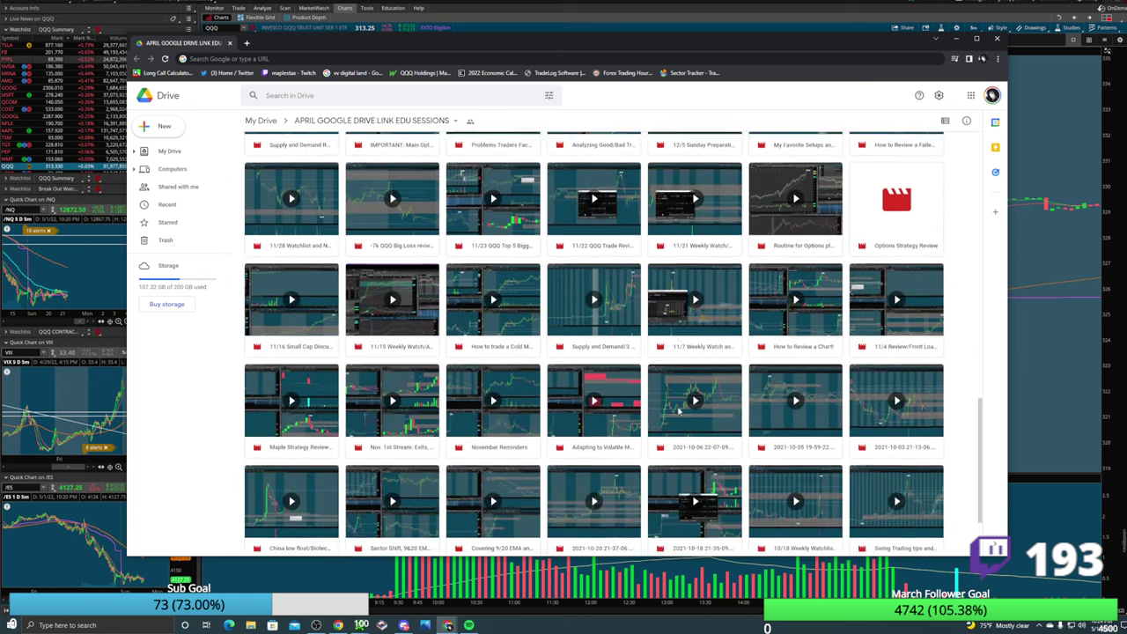
{"action": "scroll", "coordinate": [631, 420], "scroll_direction": "up", "scroll_amount": 15}
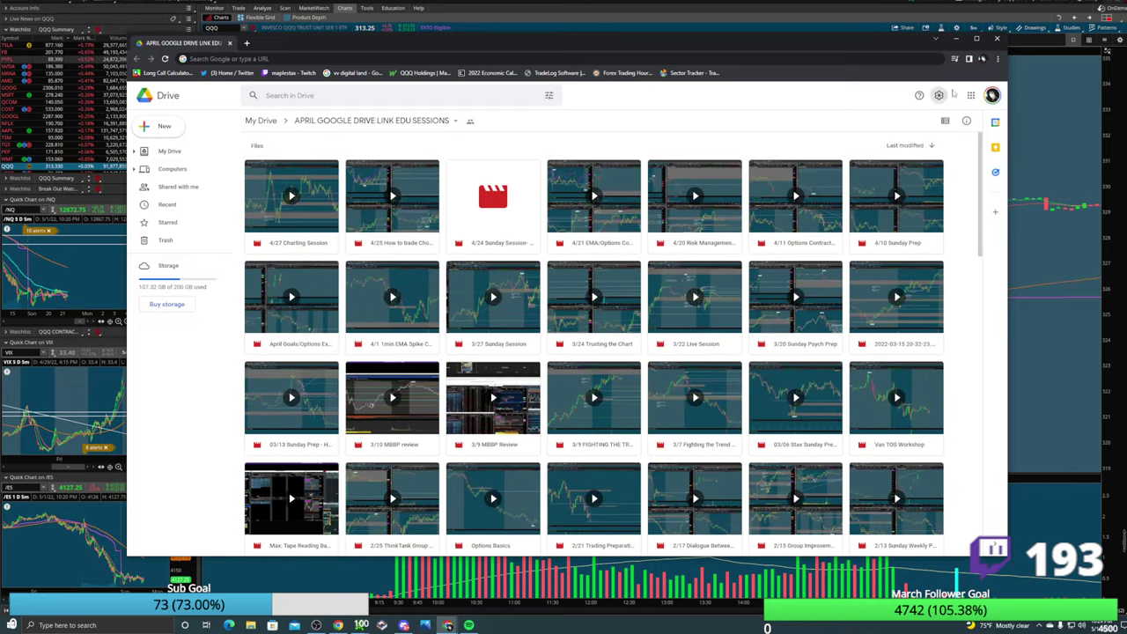
{"action": "left_click", "coordinate": [998, 41]}
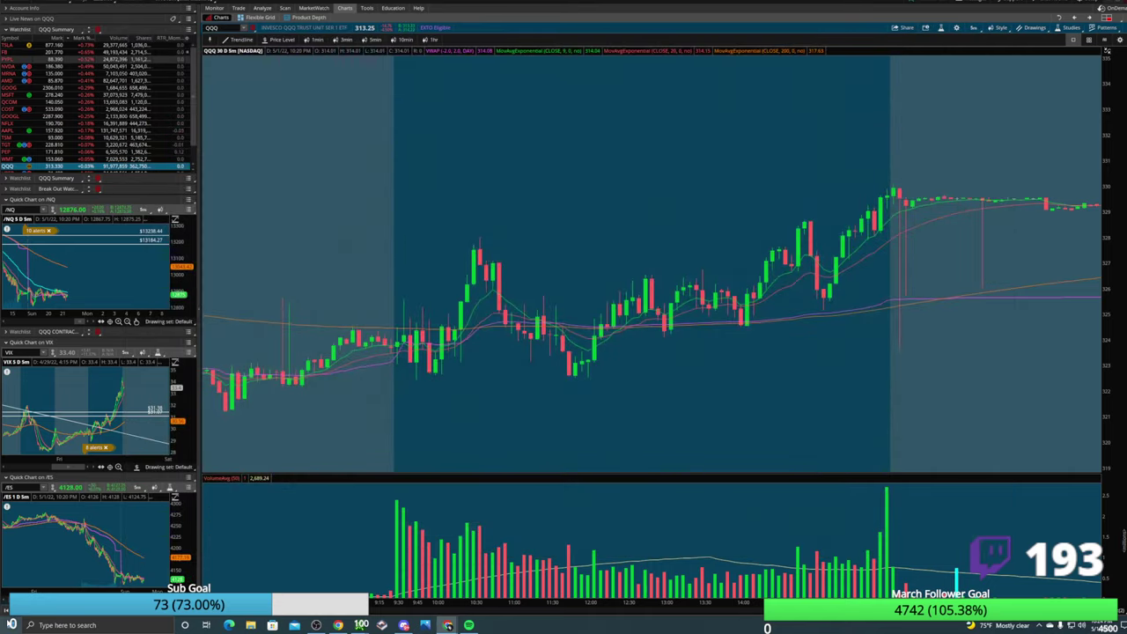
Switch to the Nightbot Giveaways page, roll a winner for the keyword giveaway, and move the window off the QQQ chart.
{"action": "key", "text": "alt+Tab"}
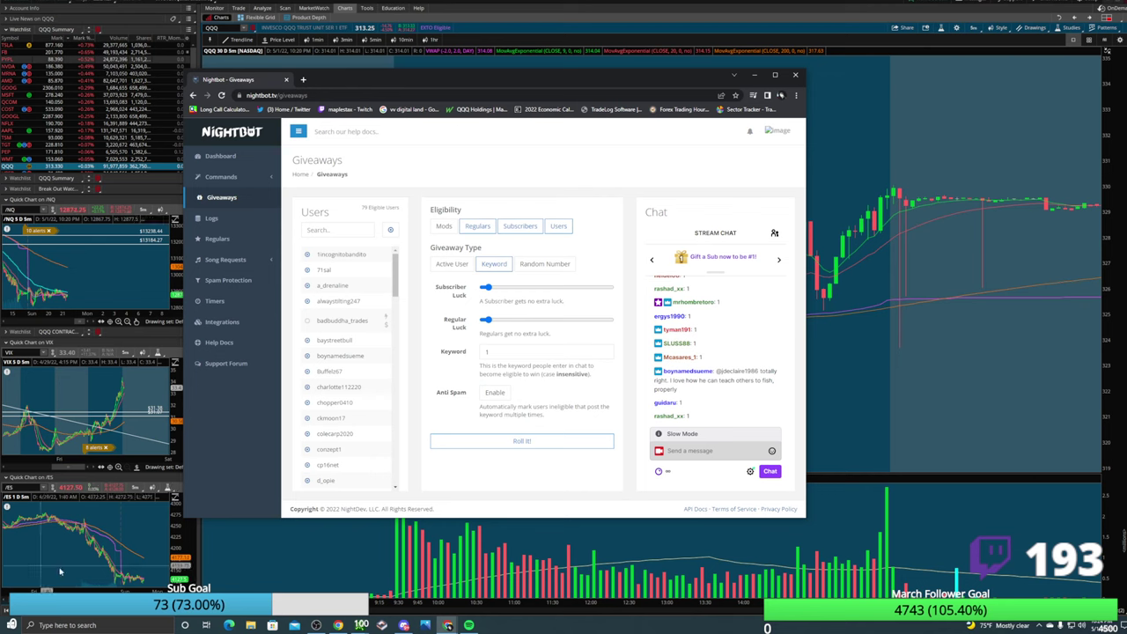
{"action": "left_click", "coordinate": [571, 443]}
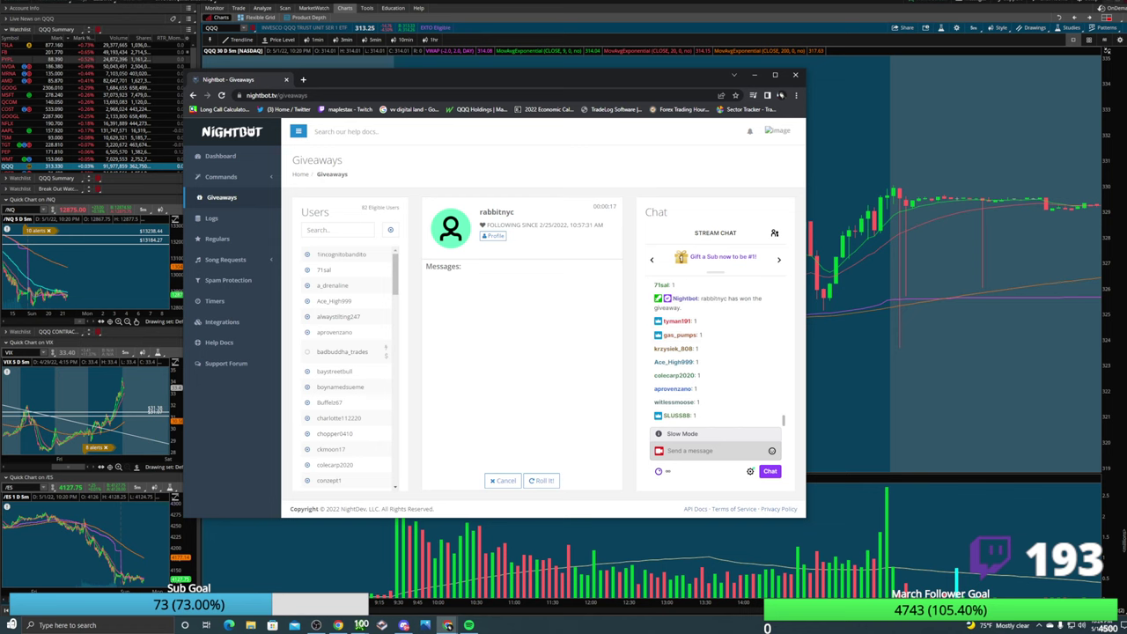
{"action": "left_click_drag", "start_coordinate": [391, 82], "coordinate": [1122, 123]}
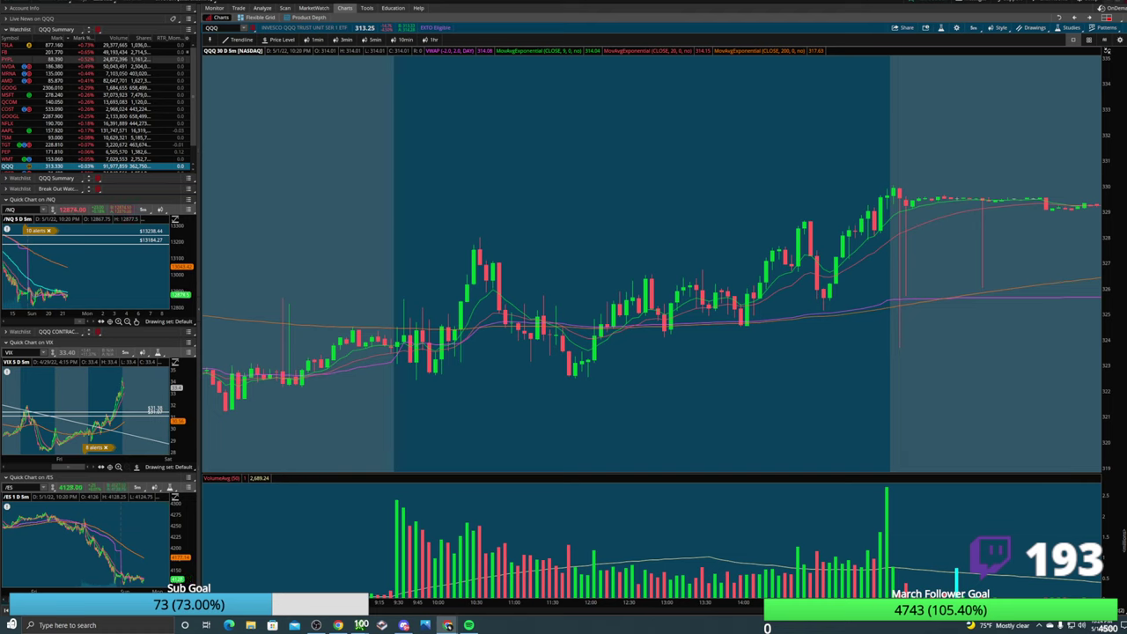